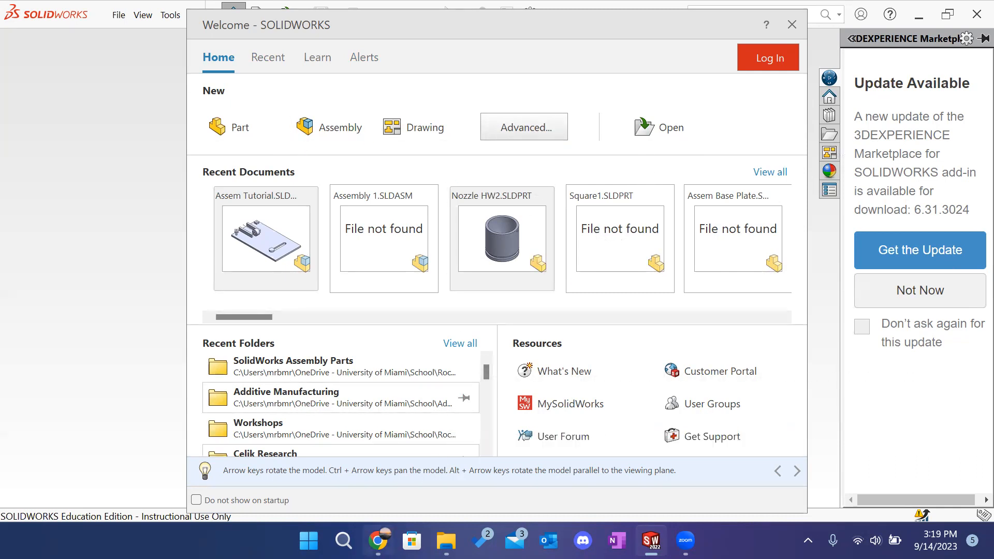
Step: Switch to the Google Slides workshop presentation and view the Important Settings slide
{"action": "key", "text": "alt+Tab"}
{"action": "scroll", "coordinate": [88, 392], "scroll_direction": "down", "scroll_amount": 1}
{"action": "left_click", "coordinate": [87, 391]}
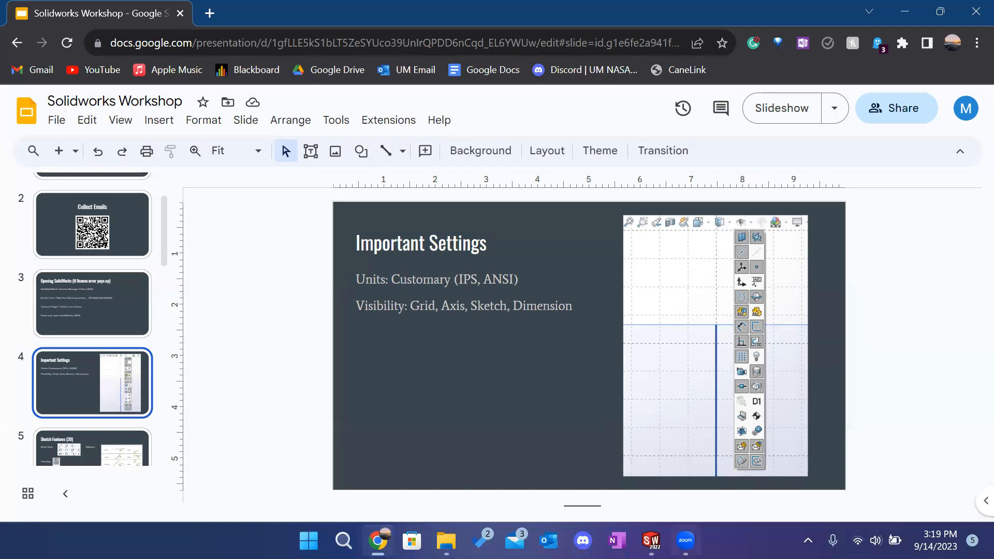
Step: Switch back to SOLIDWORKS, dismiss the welcome window and create a new part document
{"action": "left_click", "coordinate": [651, 540]}
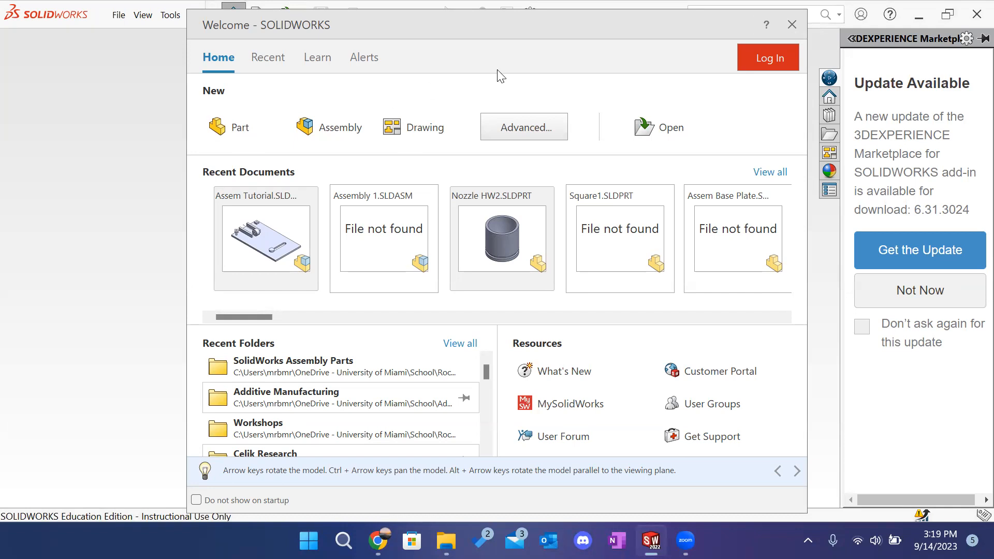
{"action": "key", "text": "Escape"}
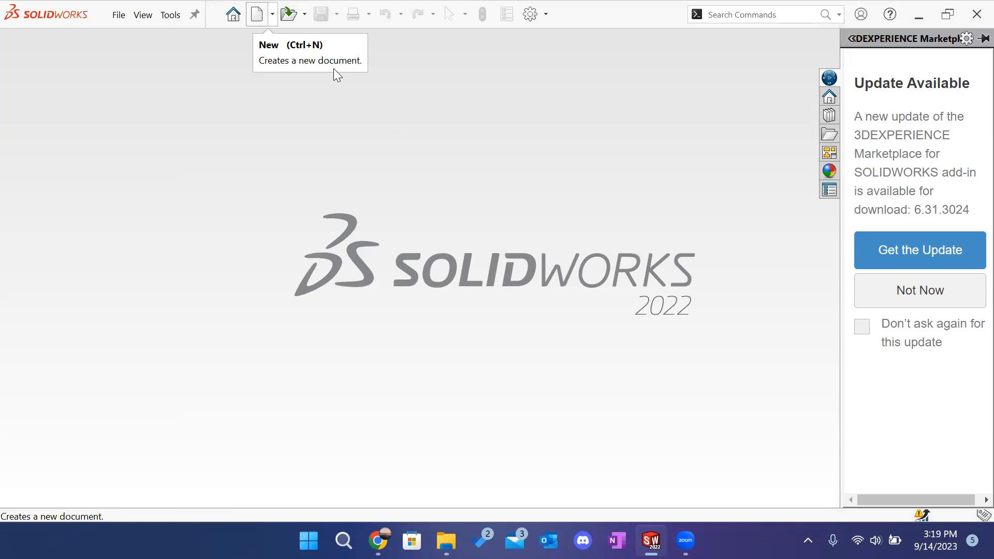
{"action": "key", "text": "ctrl+n"}
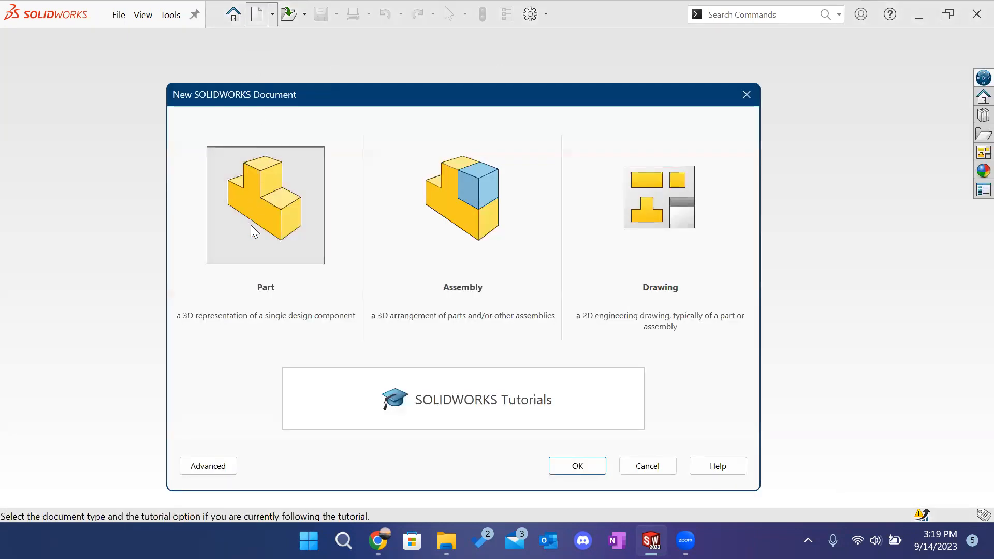
{"action": "left_click", "coordinate": [273, 205]}
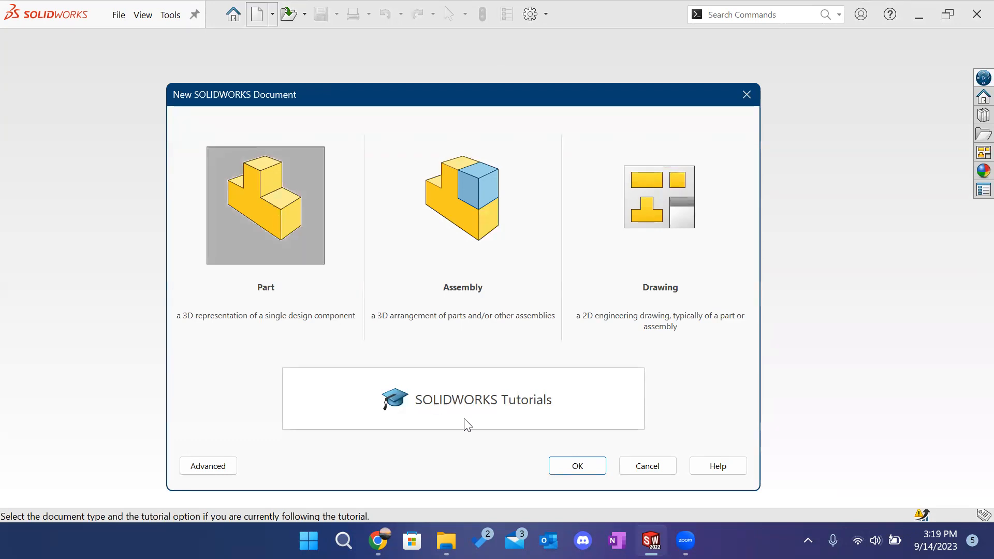
{"action": "left_click", "coordinate": [577, 467]}
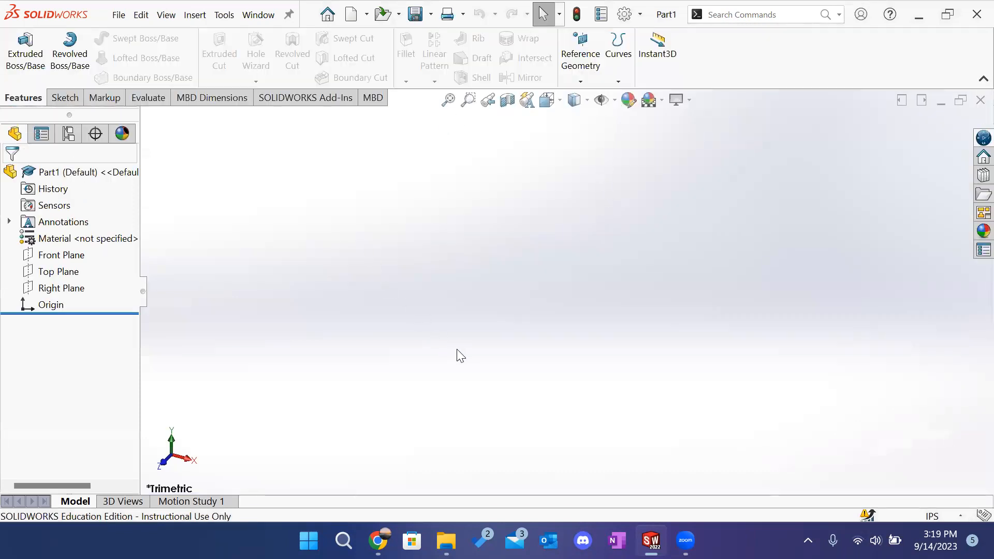
Step: Check the document's unit system, and turn on visibility of the primary planes and the sketch grid
{"action": "left_click", "coordinate": [935, 515]}
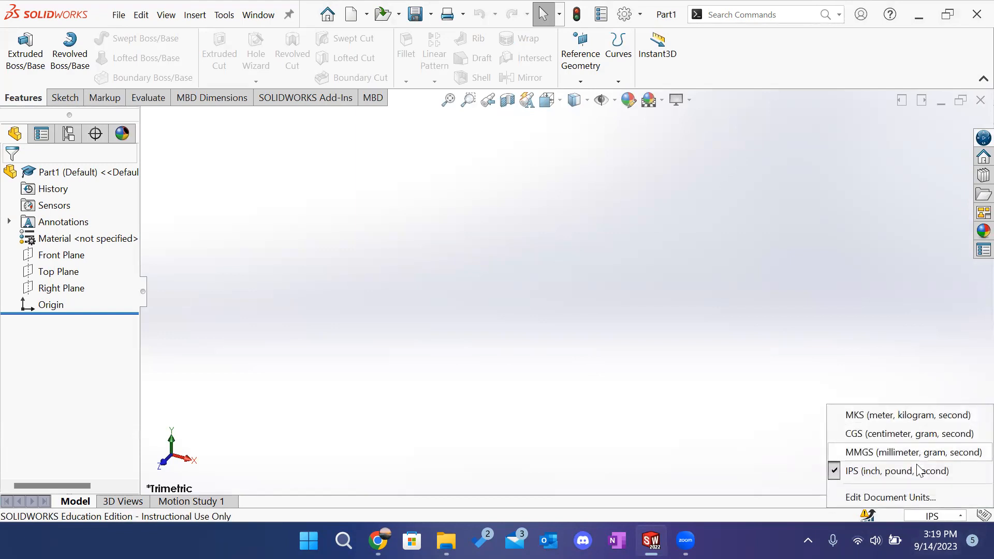
{"action": "left_click", "coordinate": [785, 446]}
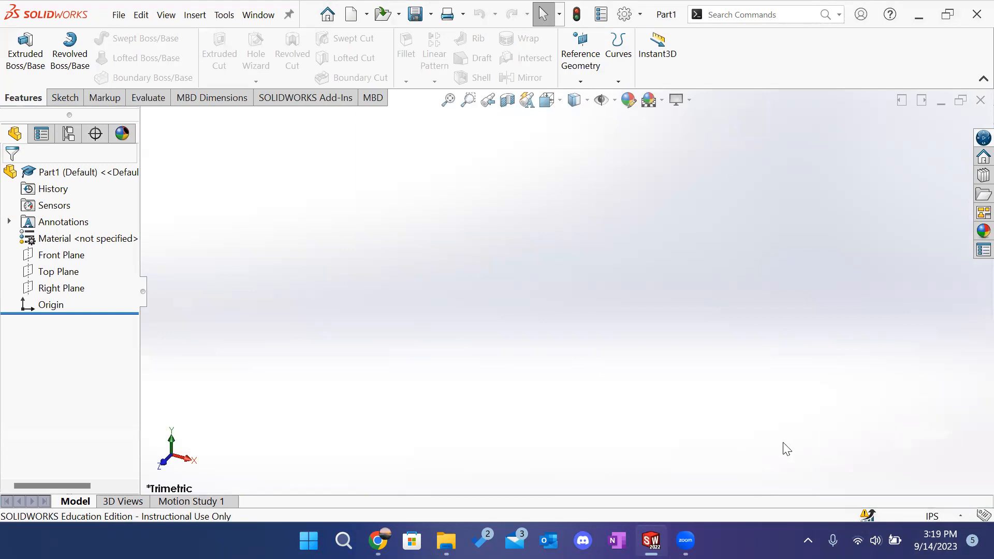
{"action": "left_click", "coordinate": [600, 100]}
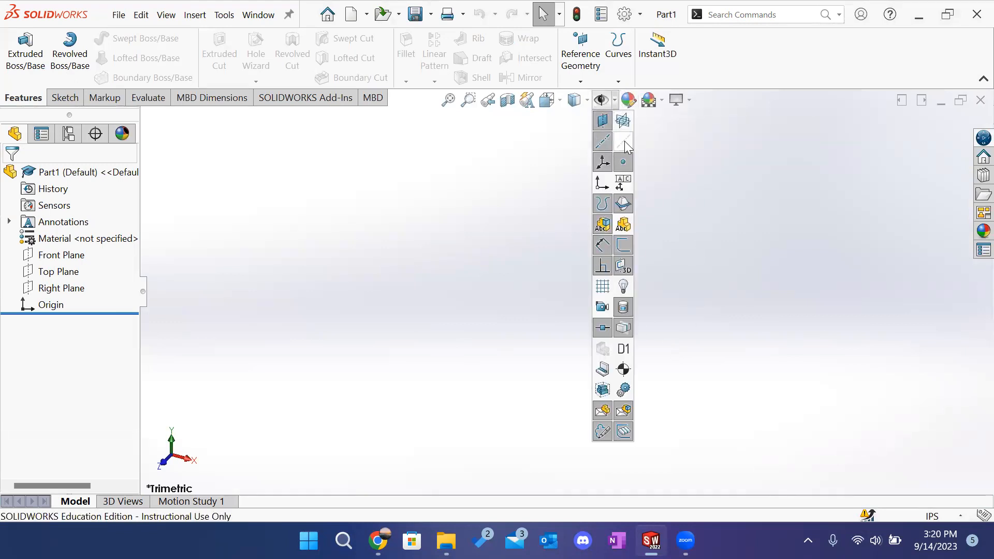
{"action": "left_click", "coordinate": [603, 124]}
{"action": "left_click", "coordinate": [618, 127]}
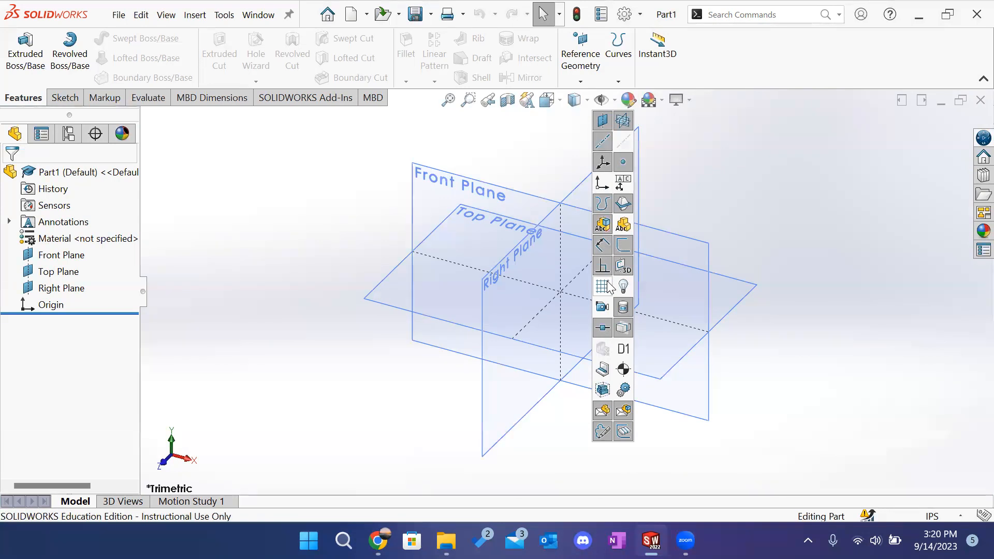
{"action": "left_click", "coordinate": [622, 122]}
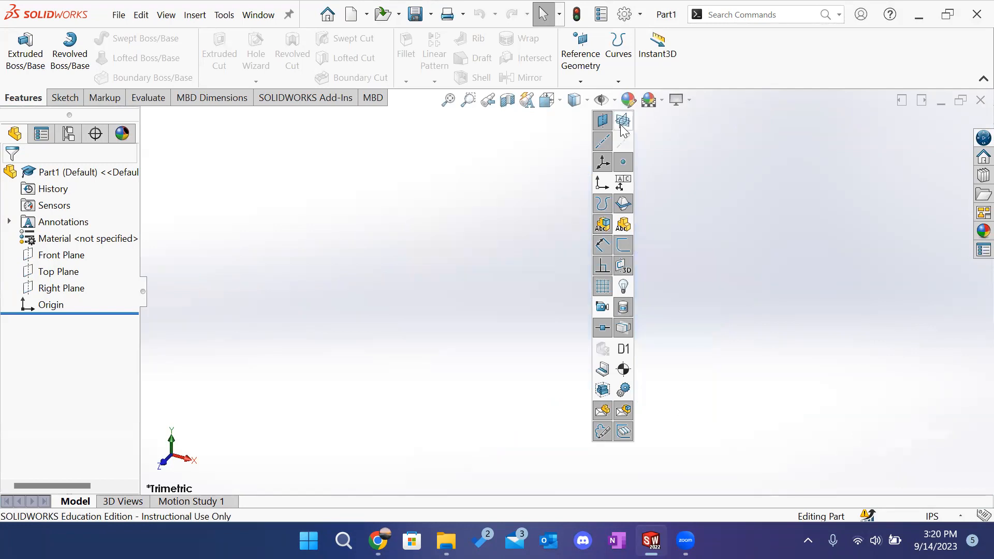
{"action": "left_click", "coordinate": [622, 126]}
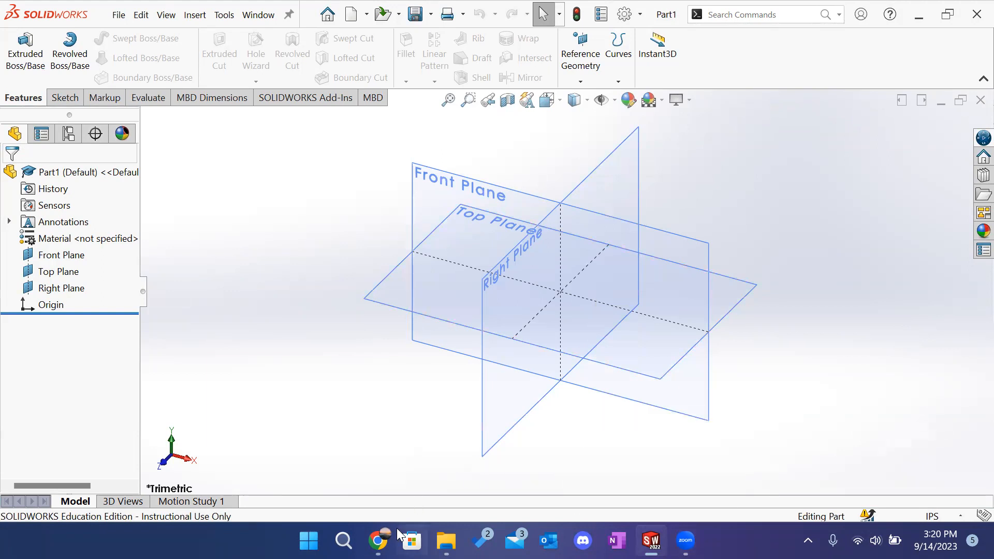
Step: Switch to the Google Slides workshop presentation and view the Sketch Features (2D) slide
{"action": "left_click", "coordinate": [378, 541]}
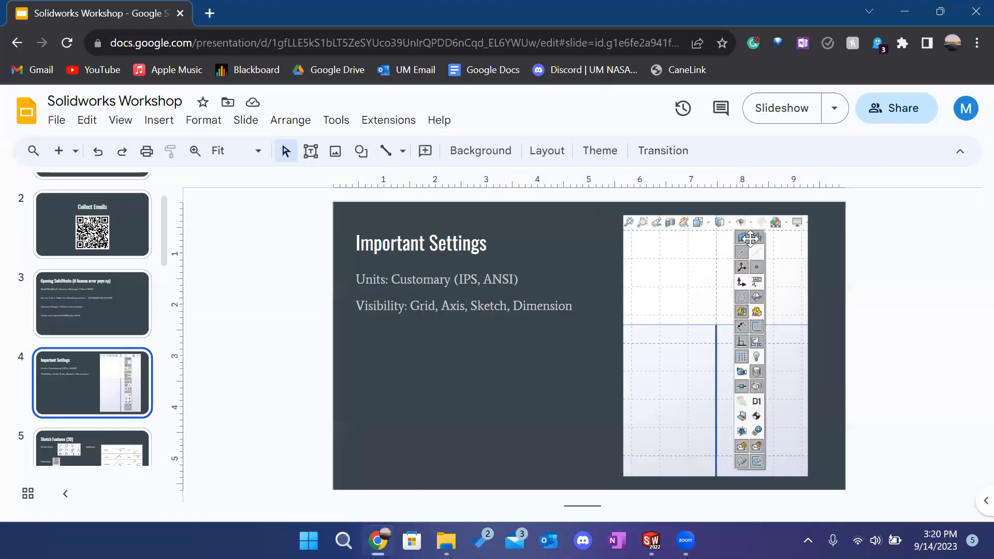
{"action": "scroll", "coordinate": [124, 331], "scroll_direction": "down", "scroll_amount": 1}
{"action": "scroll", "coordinate": [121, 337], "scroll_direction": "down", "scroll_amount": 3}
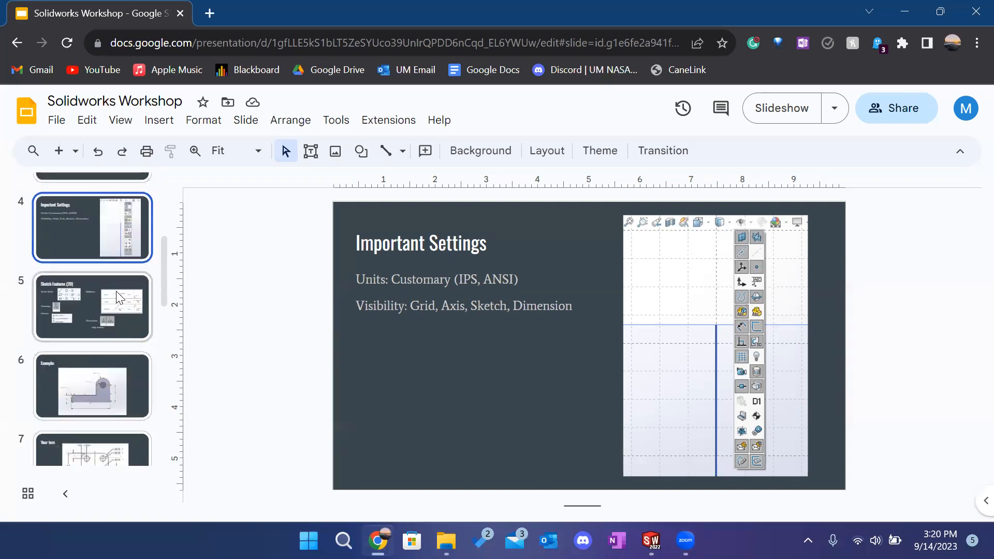
{"action": "left_click", "coordinate": [116, 291]}
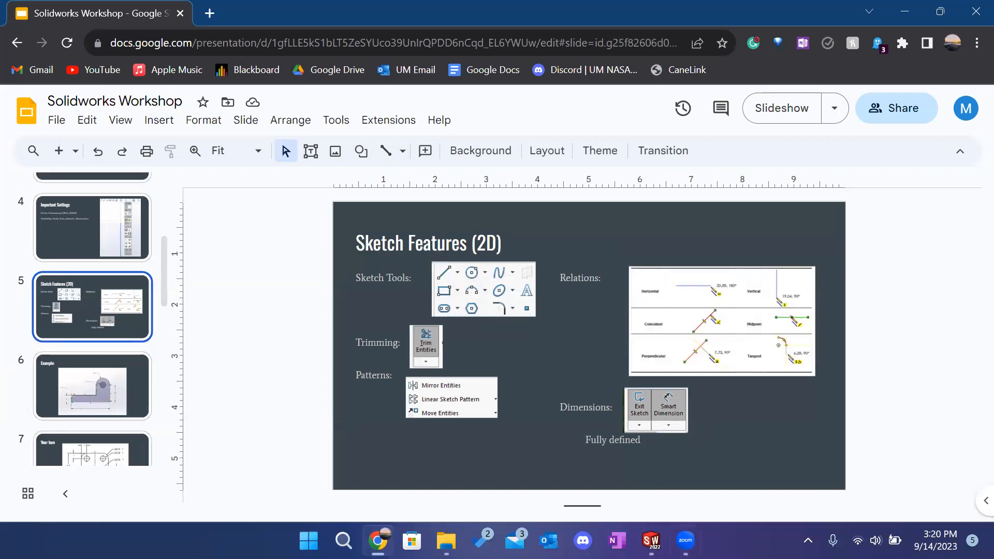
Step: Switch back to SOLIDWORKS and examine which command tabs can be shown in the CommandManager
{"action": "left_click", "coordinate": [651, 541]}
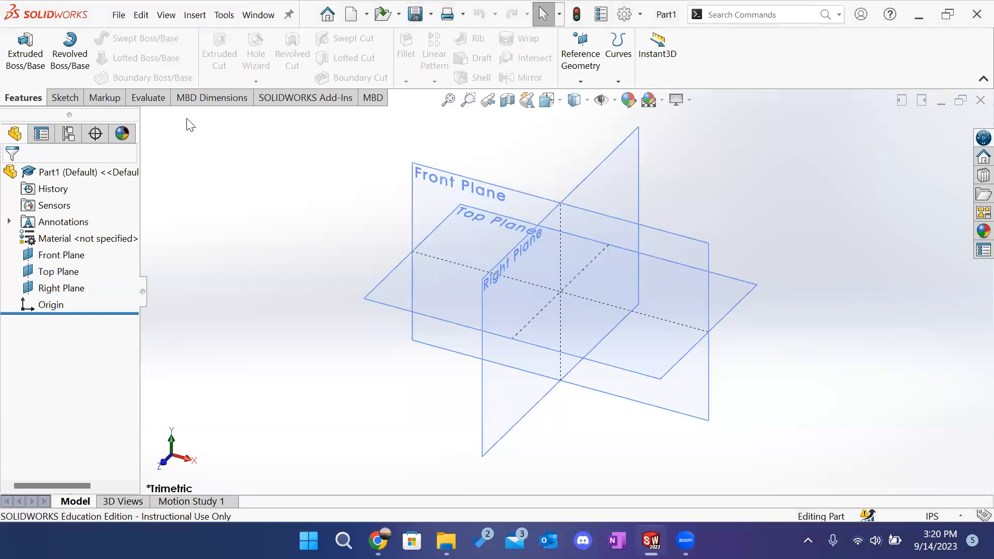
{"action": "left_click", "coordinate": [53, 100]}
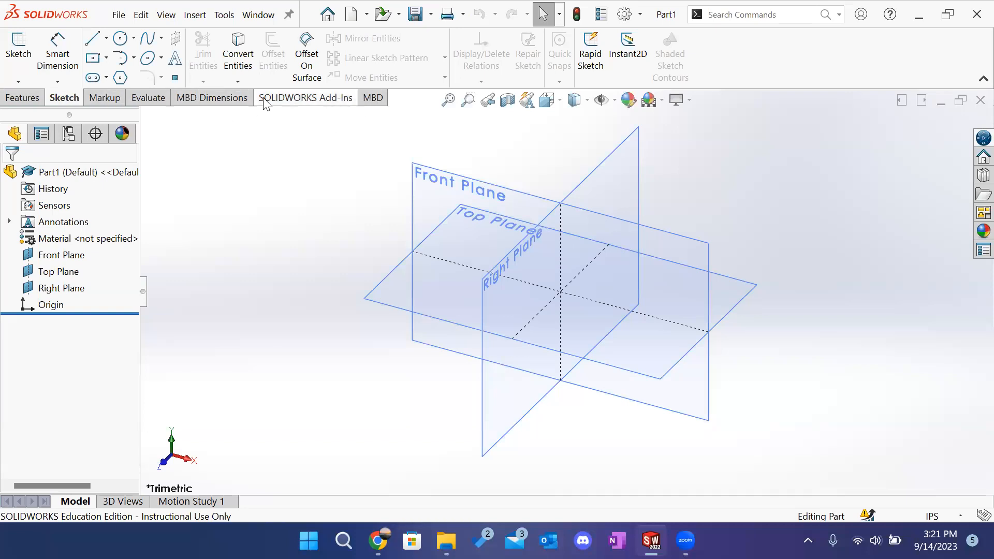
{"action": "right_click", "coordinate": [204, 101]}
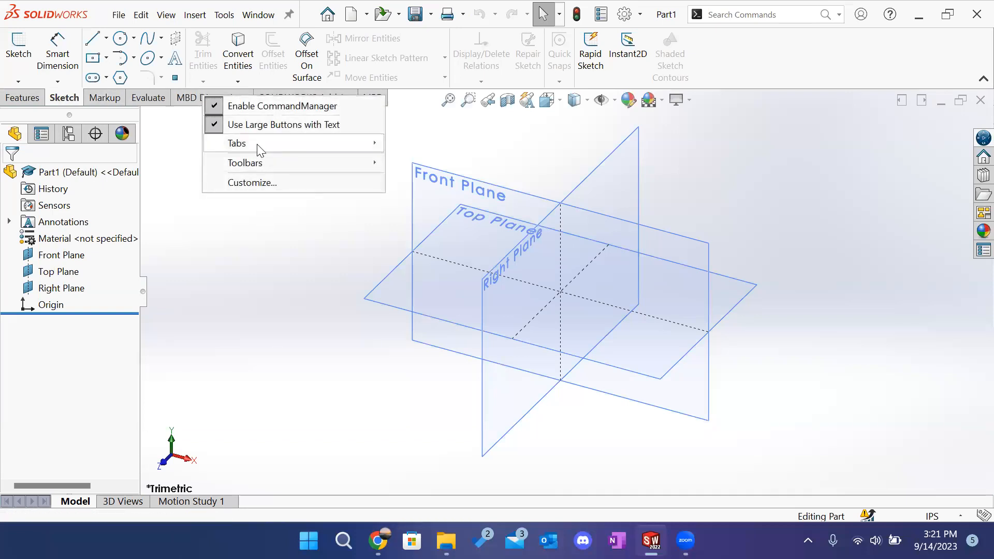
{"action": "mouse_move", "coordinate": [262, 148]}
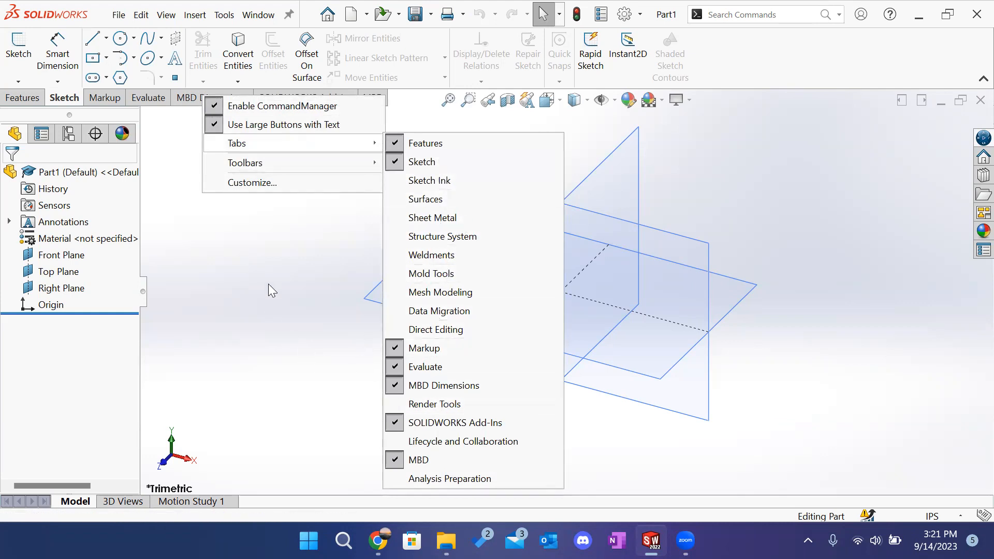
{"action": "left_click", "coordinate": [274, 237]}
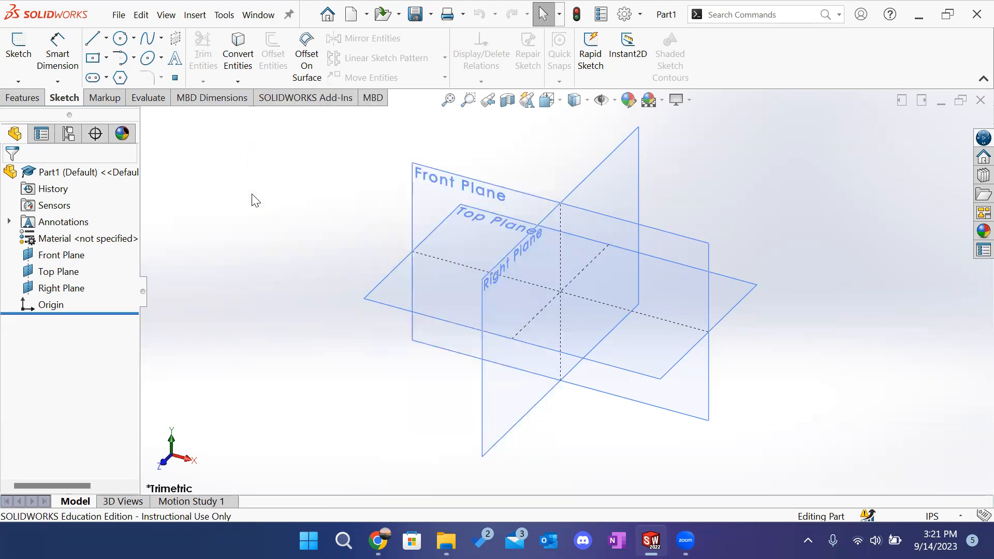
Step: Look through the Features, Sketch, Markup and Evaluate command sets
{"action": "left_click", "coordinate": [40, 98]}
{"action": "left_click", "coordinate": [71, 99]}
{"action": "left_click", "coordinate": [112, 100]}
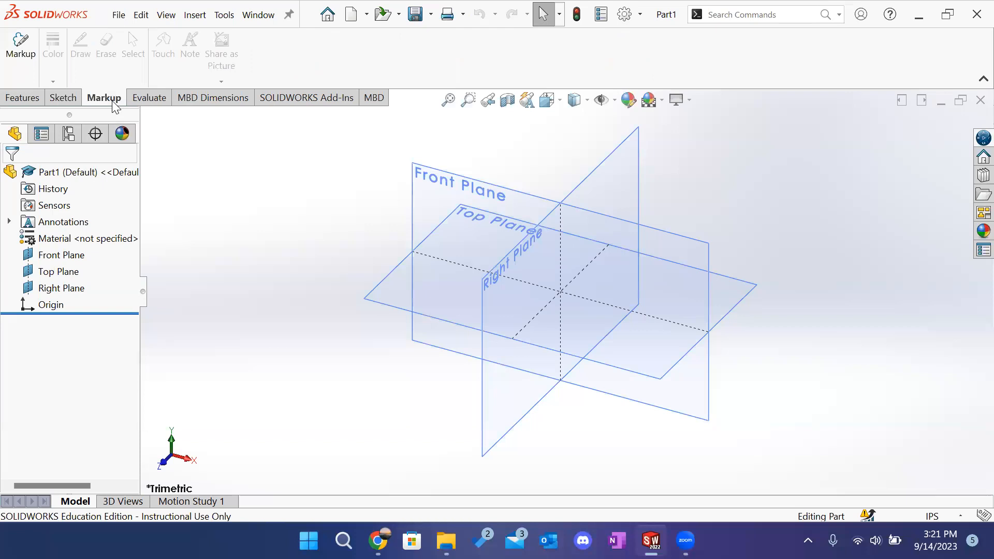
{"action": "left_click", "coordinate": [145, 100]}
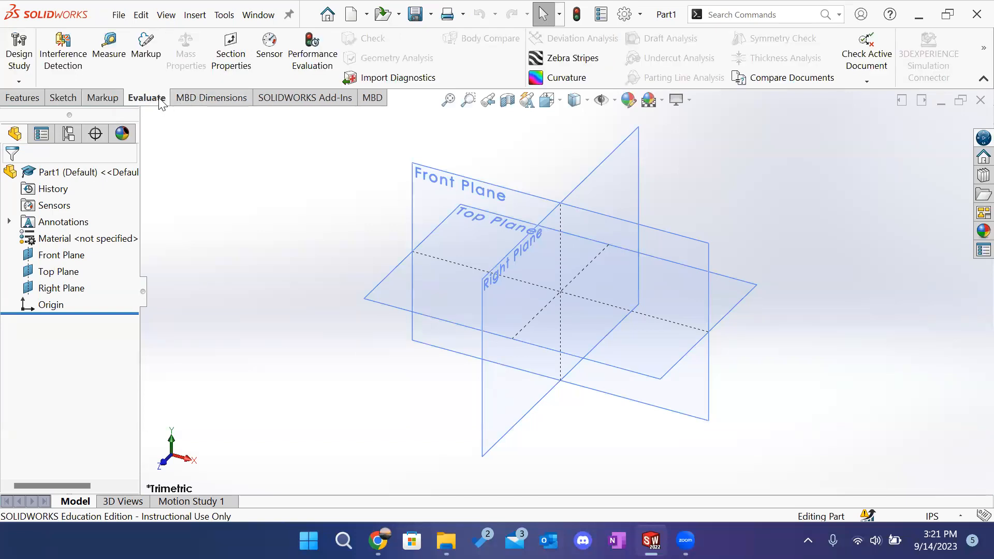
{"action": "left_click", "coordinate": [65, 99]}
{"action": "left_click", "coordinate": [31, 100]}
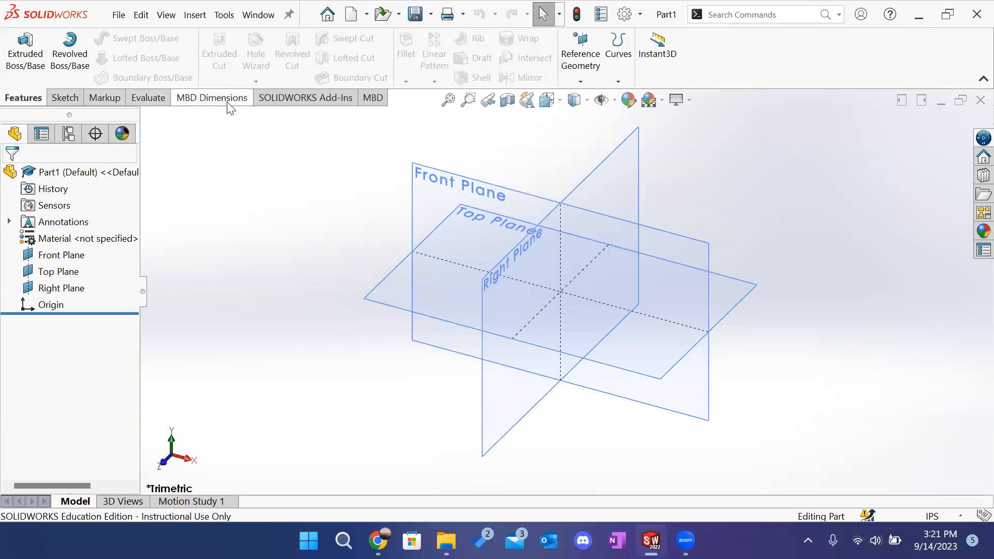
Step: Start a new sketch on the Front Plane
{"action": "left_click", "coordinate": [75, 100]}
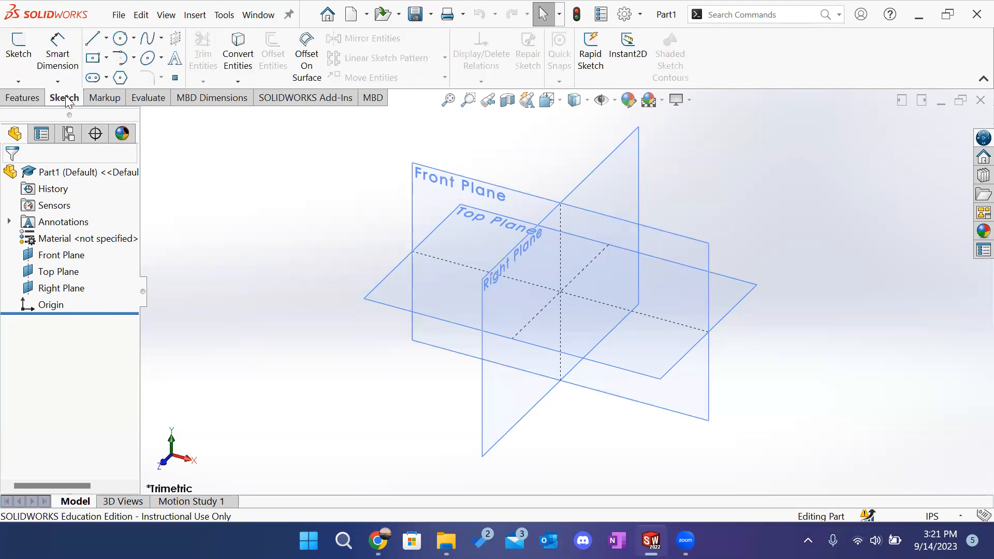
{"action": "left_click", "coordinate": [21, 54]}
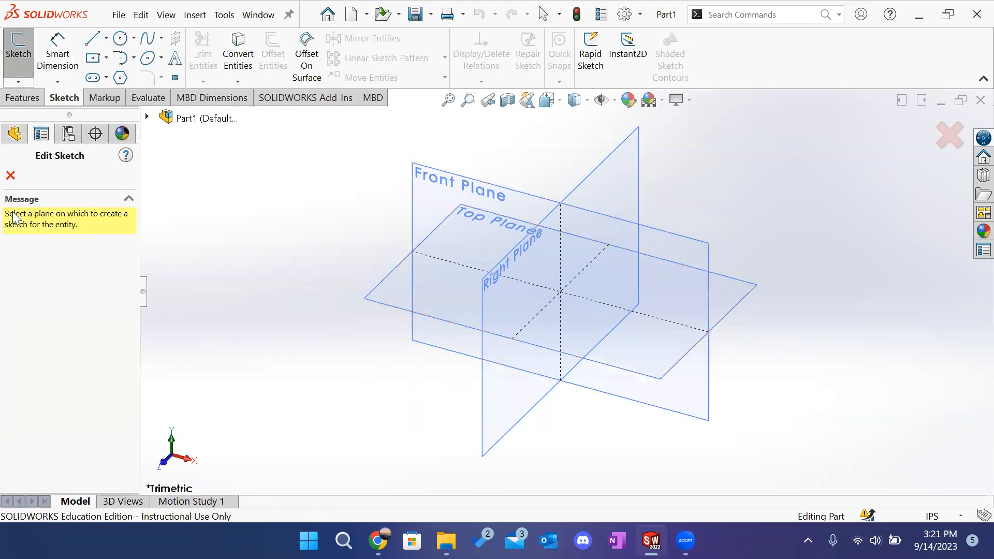
{"action": "left_click", "coordinate": [426, 188]}
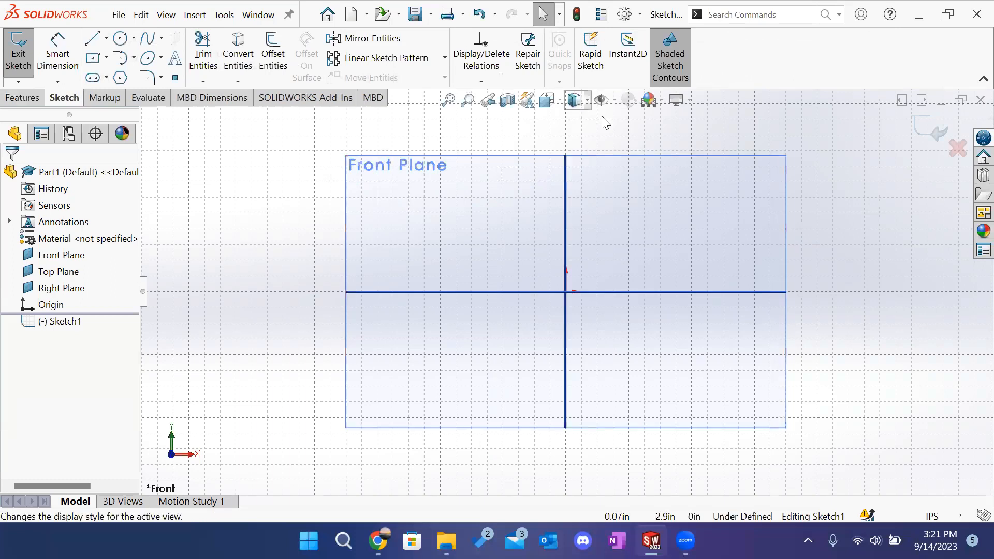
Step: Toggle the visibility of the sketch grid, primary planes and origins, restoring each setting
{"action": "left_click", "coordinate": [615, 101]}
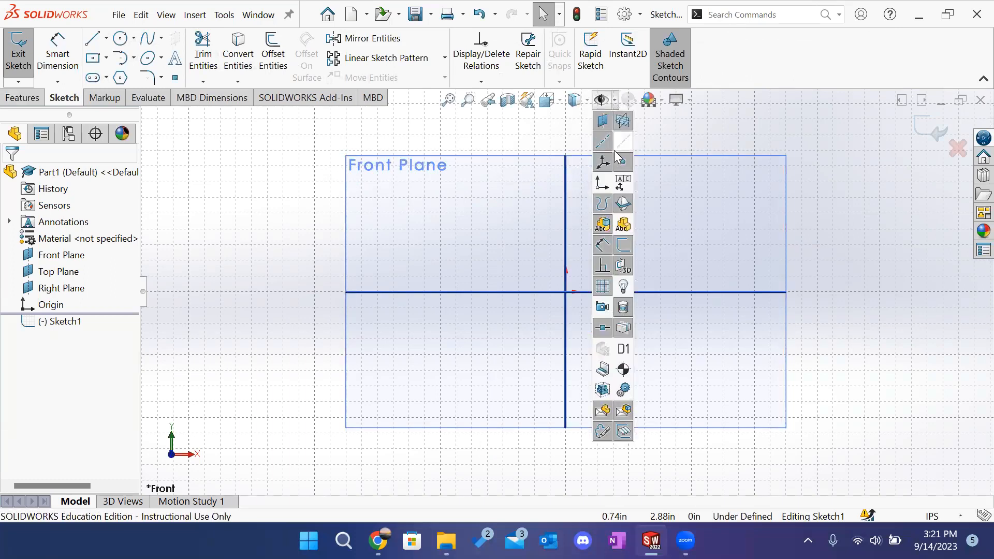
{"action": "left_click", "coordinate": [607, 293]}
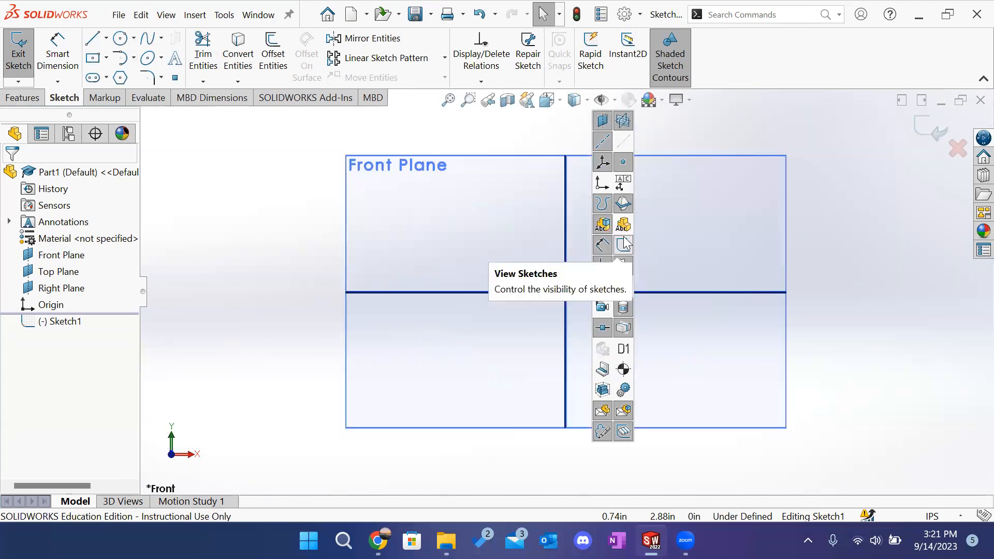
{"action": "left_click", "coordinate": [624, 122]}
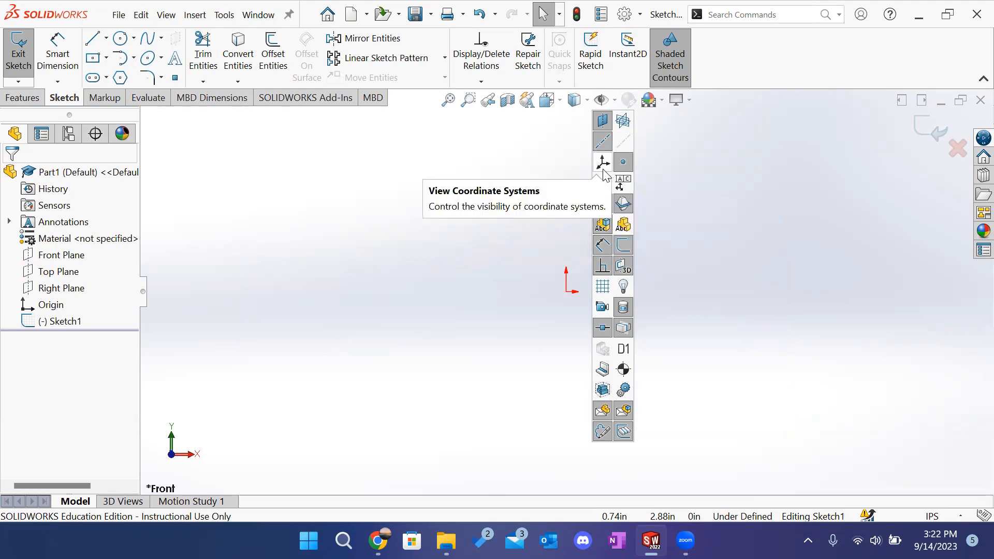
{"action": "left_click", "coordinate": [602, 187]}
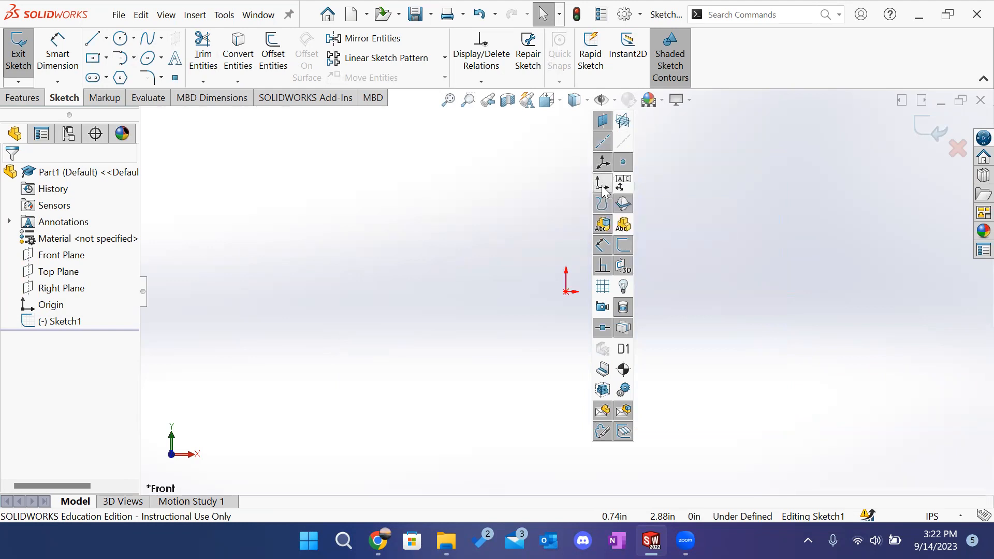
{"action": "left_click", "coordinate": [602, 184]}
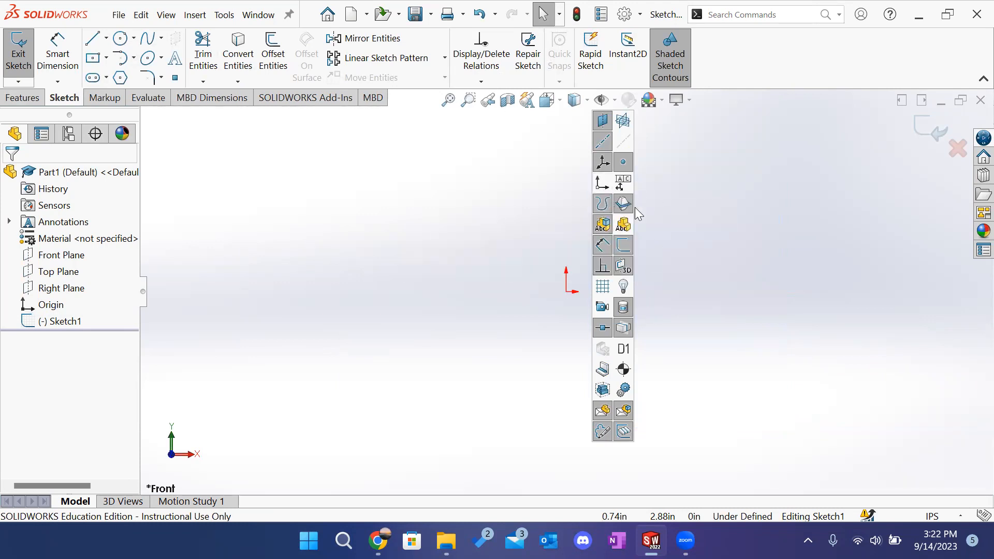
{"action": "left_click", "coordinate": [610, 280]}
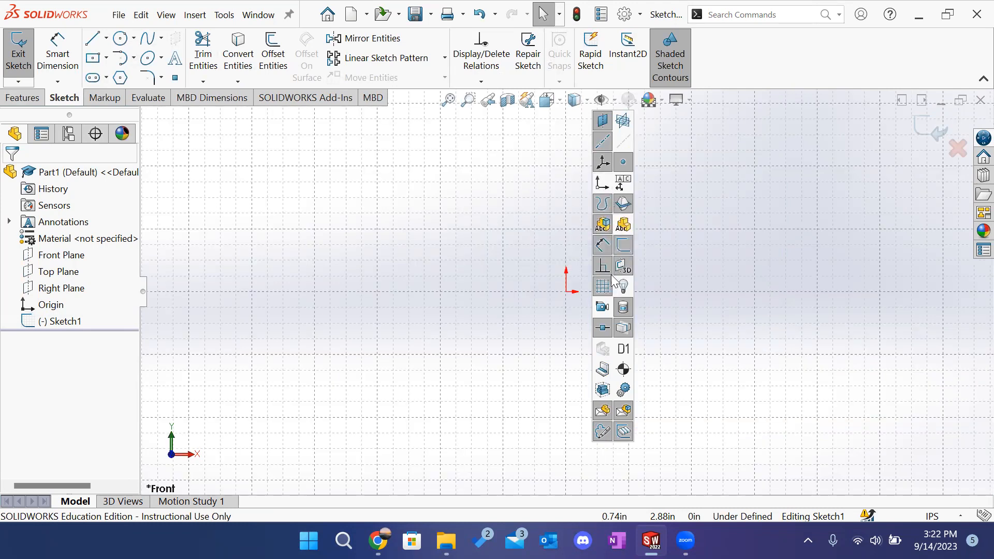
{"action": "left_click", "coordinate": [623, 121]}
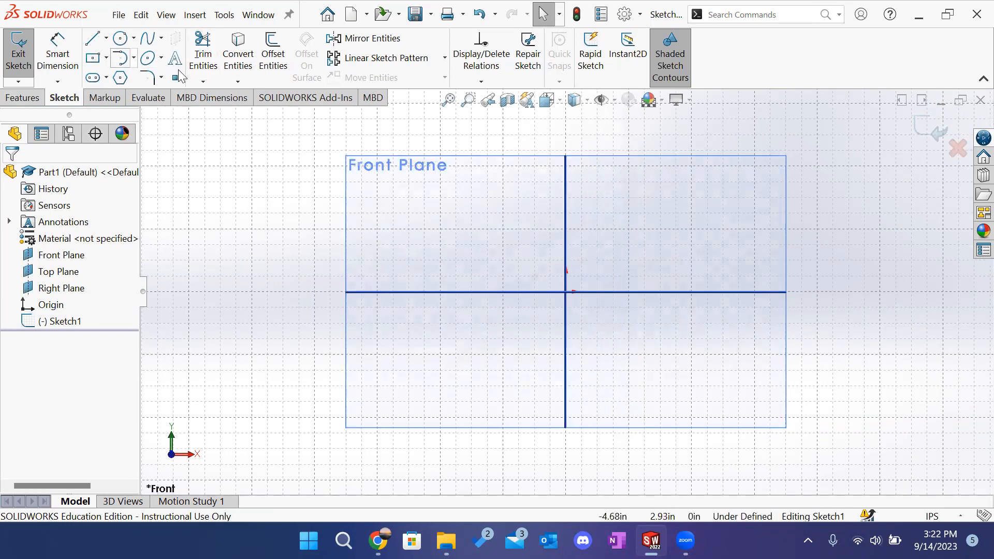
Step: Sketch a closed rectangle of four lines from the origin, about 1.09 in wide and 0.96 in high, extending below the horizontal axis
{"action": "left_click", "coordinate": [95, 44]}
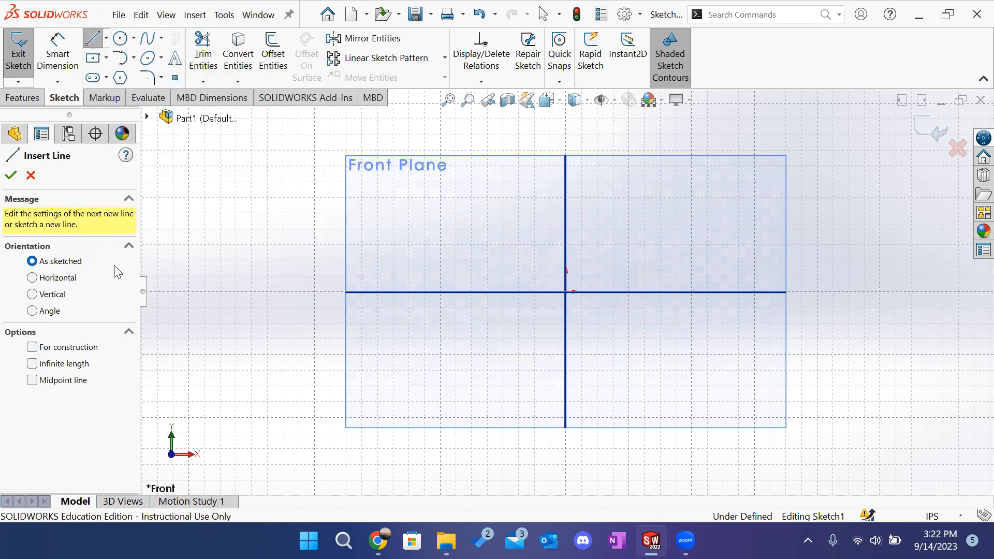
{"action": "left_click", "coordinate": [573, 292]}
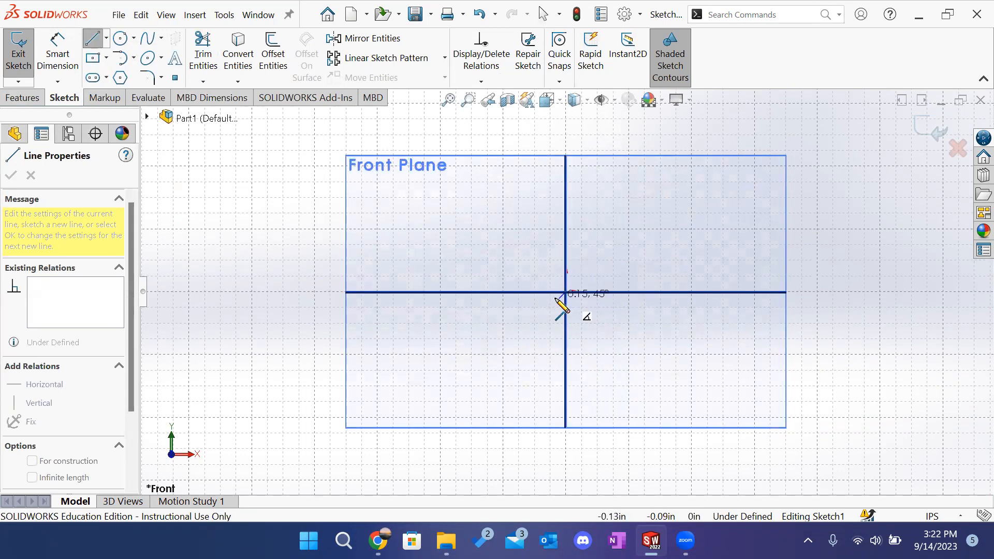
{"action": "scroll", "coordinate": [560, 306], "scroll_direction": "down", "scroll_amount": 5}
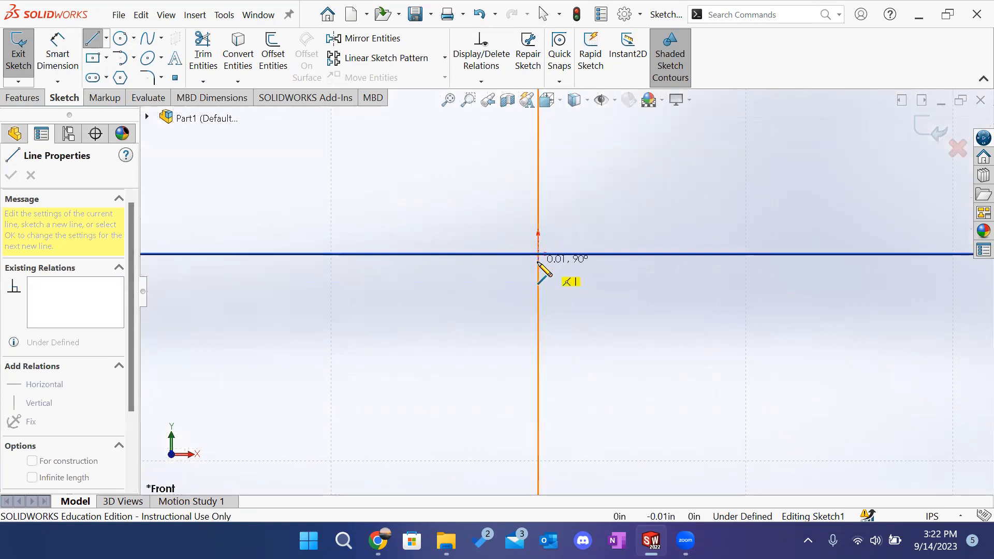
{"action": "scroll", "coordinate": [564, 286], "scroll_direction": "up", "scroll_amount": 5}
{"action": "scroll", "coordinate": [565, 286], "scroll_direction": "up", "scroll_amount": 2}
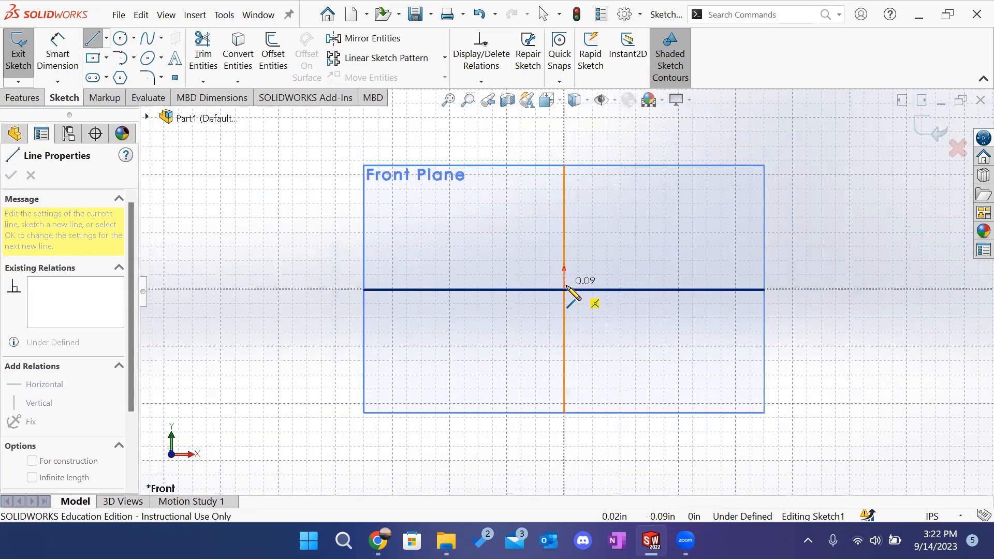
{"action": "left_click", "coordinate": [563, 344]}
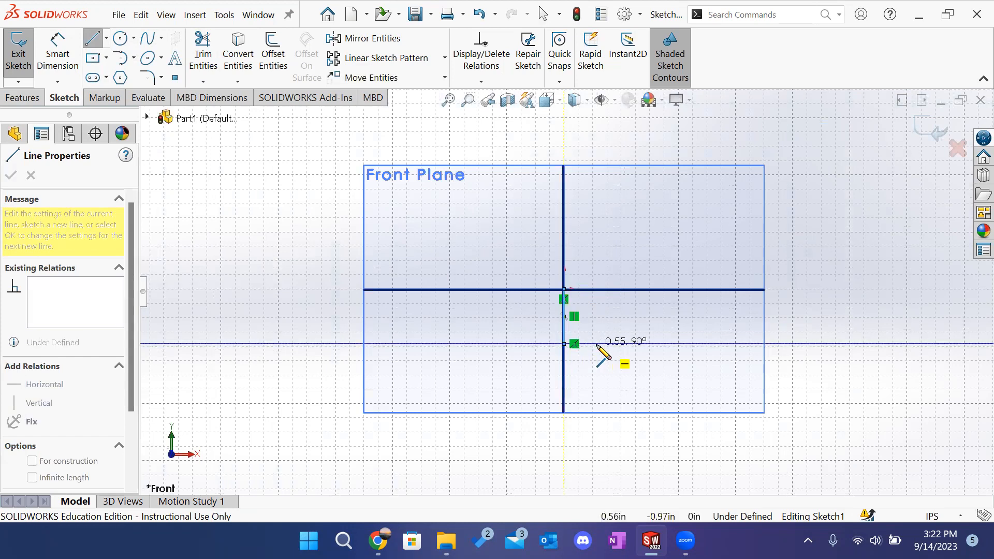
{"action": "left_click", "coordinate": [626, 343]}
{"action": "left_click", "coordinate": [627, 289]}
{"action": "left_click", "coordinate": [564, 289]}
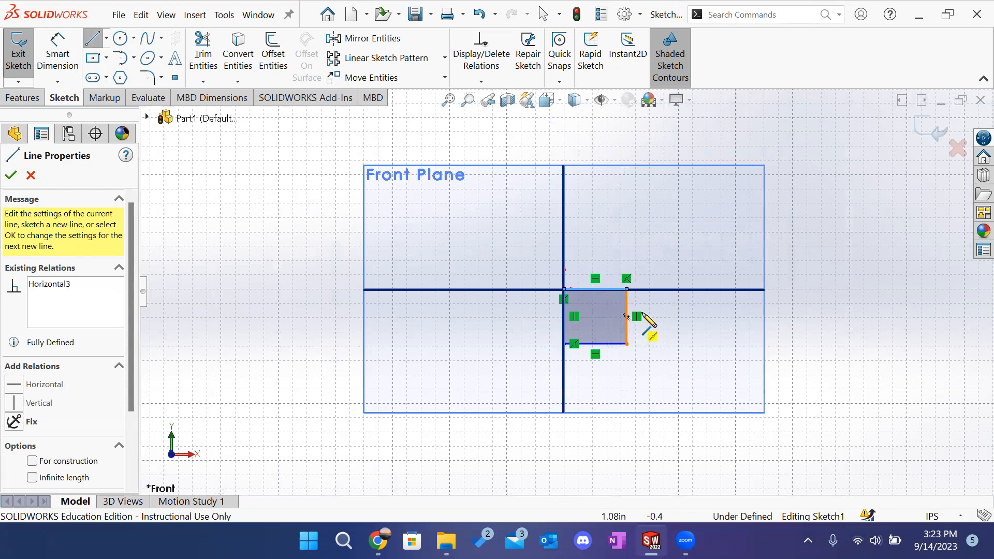
Step: Compare the center-based Circle and Perimeter Circle variants of the circle tool
{"action": "left_click", "coordinate": [120, 38]}
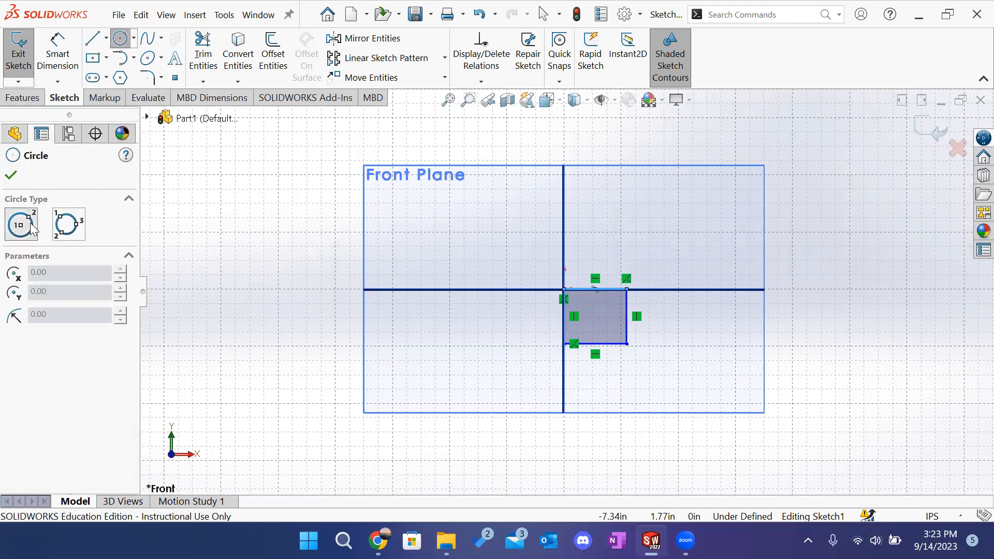
{"action": "left_click", "coordinate": [134, 38]}
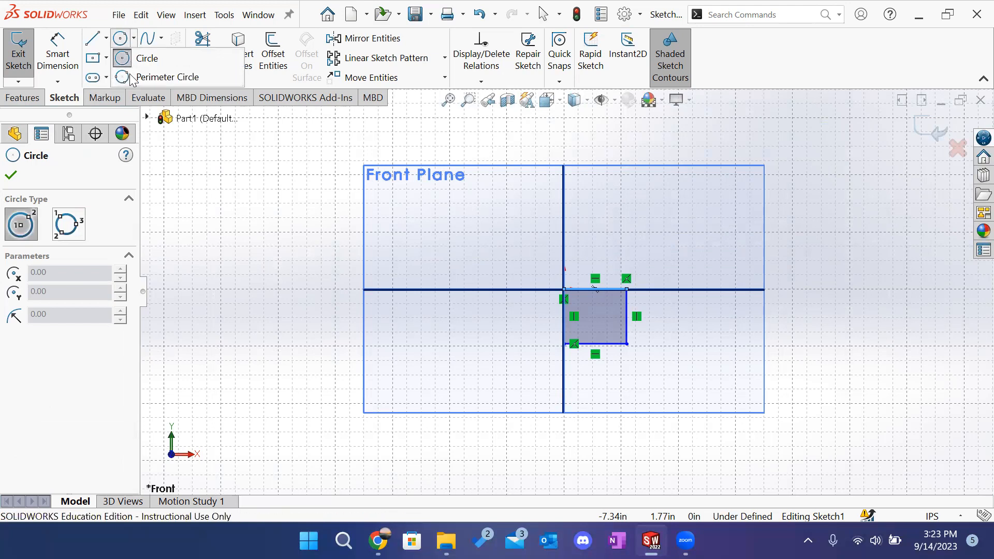
{"action": "left_click", "coordinate": [130, 77]}
{"action": "left_click", "coordinate": [133, 38]}
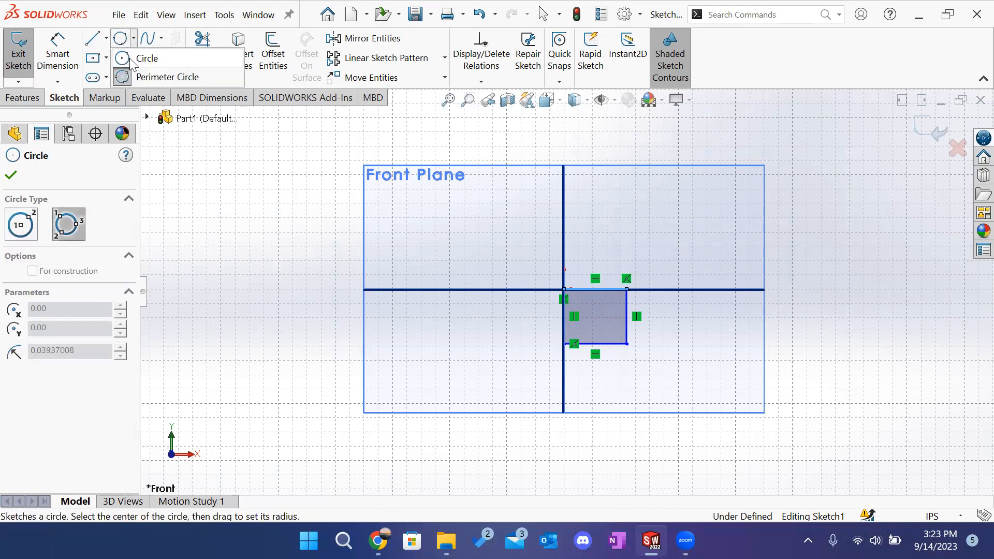
{"action": "left_click", "coordinate": [131, 60]}
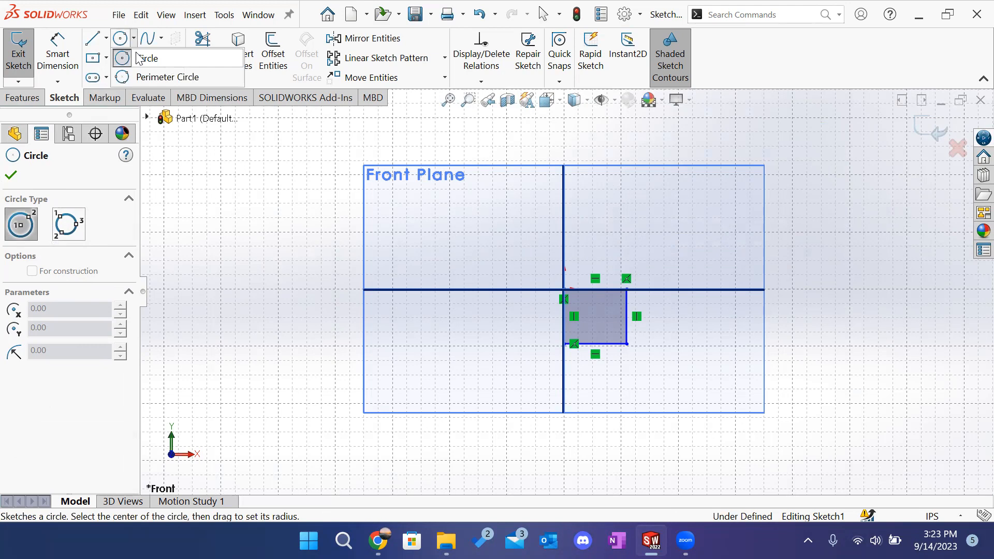
{"action": "key", "text": "Escape"}
Step: Sketch a center-based circle with a radius of about 0.33 in inside the rectangle
{"action": "left_click", "coordinate": [120, 38]}
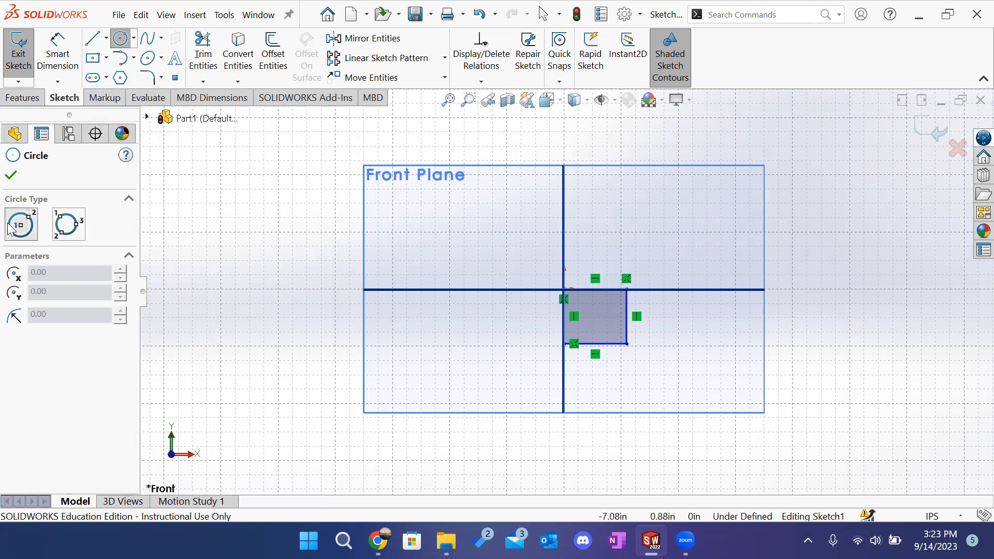
{"action": "left_click", "coordinate": [591, 316]}
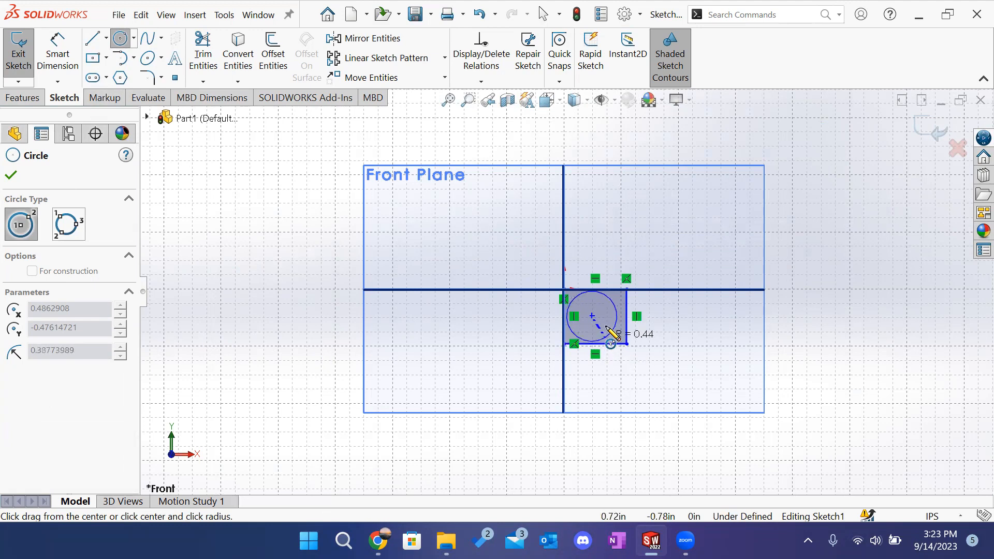
{"action": "left_click", "coordinate": [607, 331]}
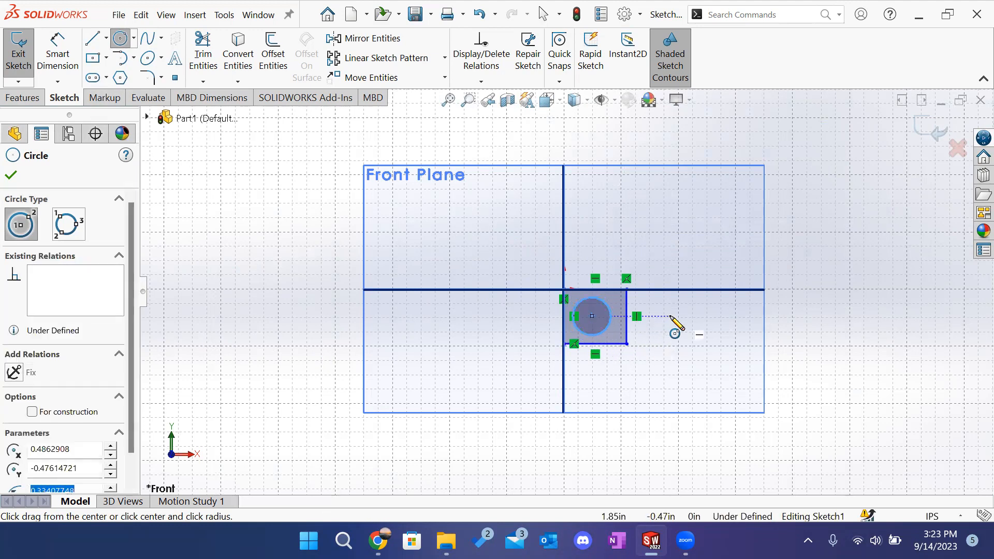
{"action": "key", "text": "Escape"}
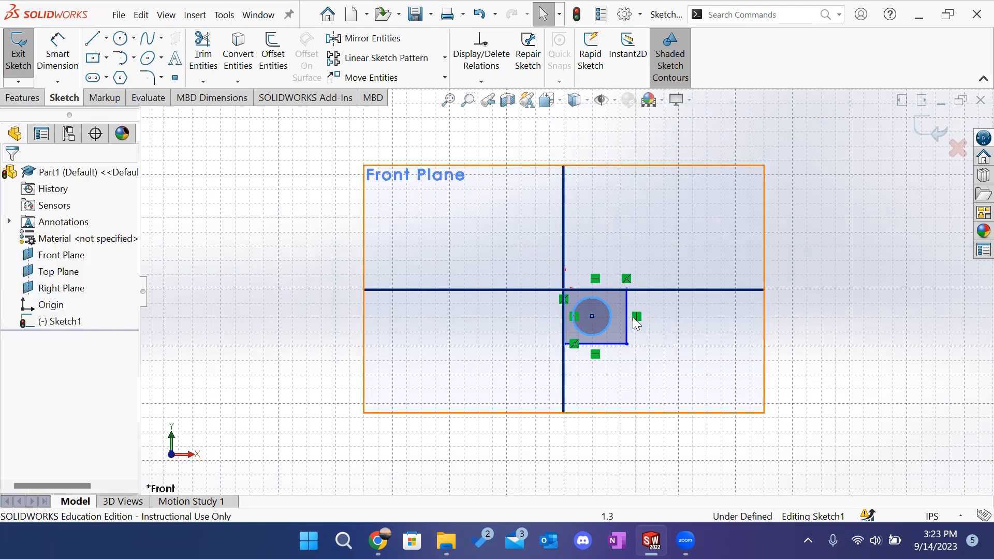
{"action": "scroll", "coordinate": [617, 319], "scroll_direction": "down", "scroll_amount": 1}
{"action": "scroll", "coordinate": [615, 306], "scroll_direction": "down", "scroll_amount": 2}
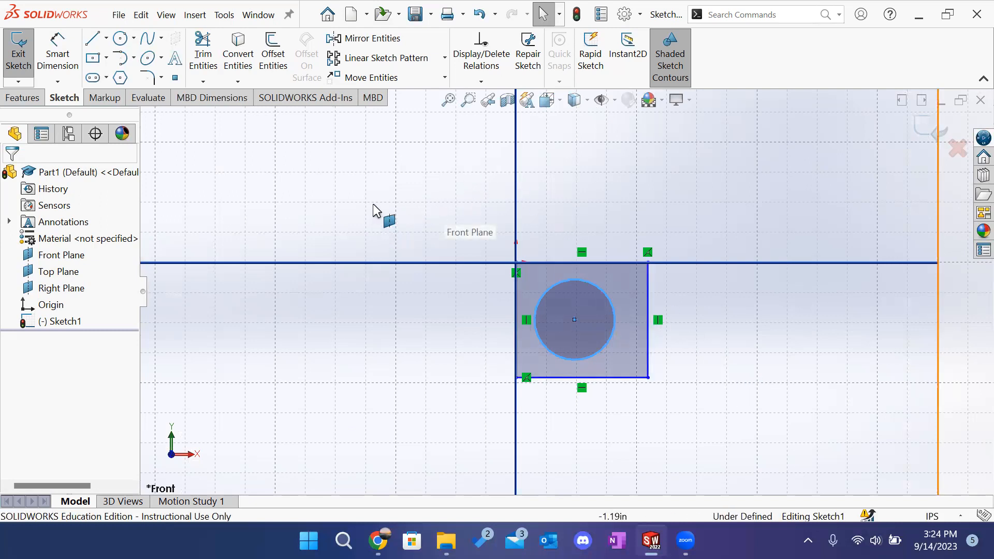
{"action": "left_click", "coordinate": [354, 167]}
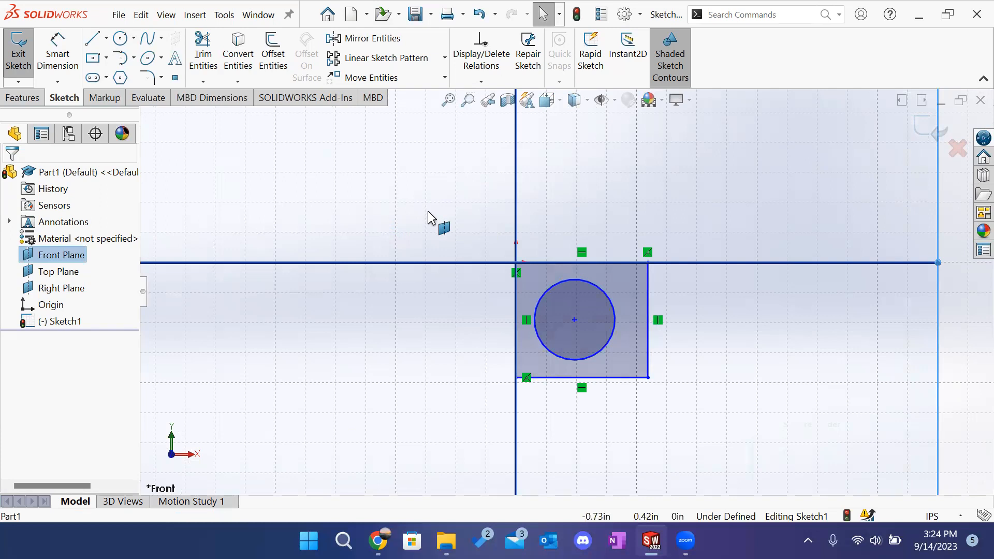
{"action": "scroll", "coordinate": [430, 214], "scroll_direction": "up", "scroll_amount": 5}
{"action": "left_click", "coordinate": [763, 275]}
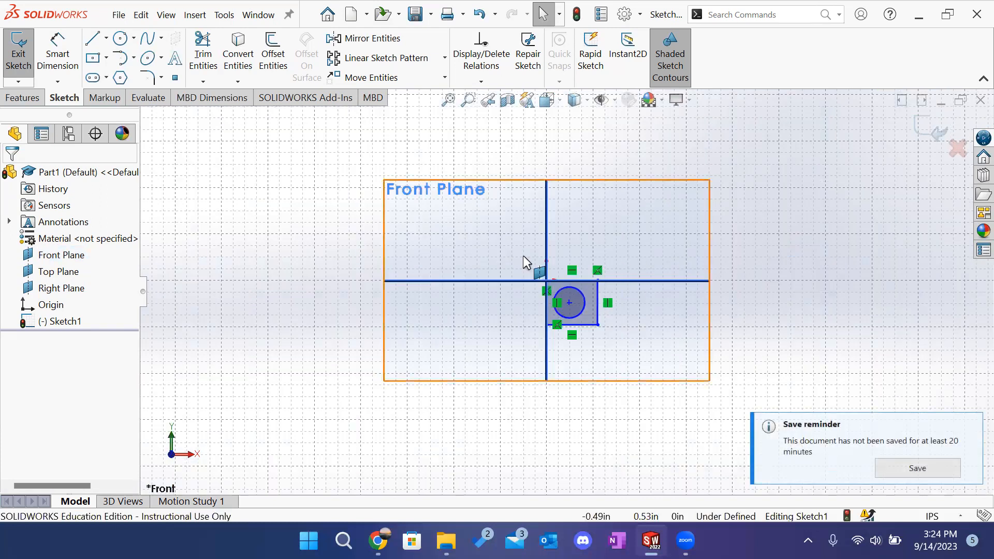
Step: Look through the available dimension types and activate Smart Dimension for the rectangle
{"action": "left_click", "coordinate": [72, 58]}
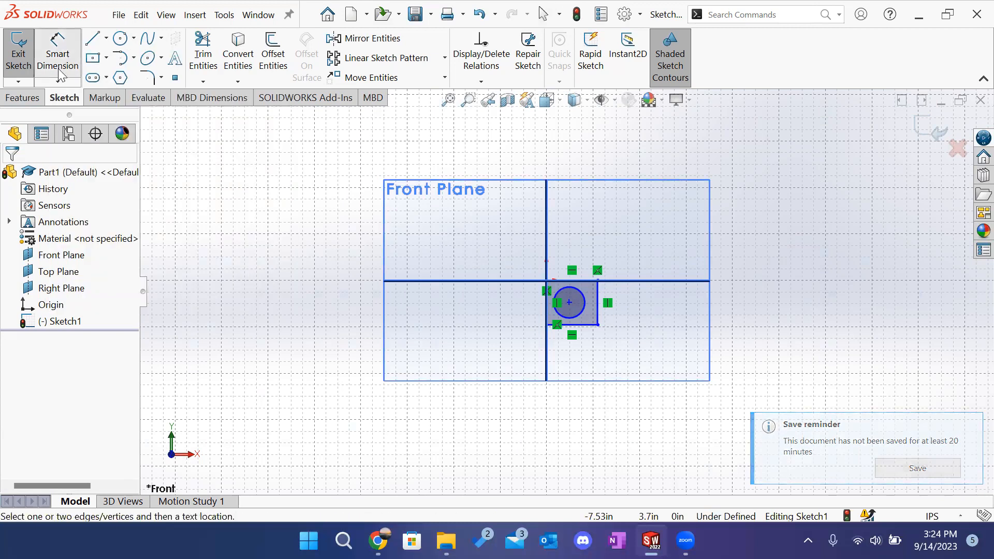
{"action": "left_click", "coordinate": [69, 84]}
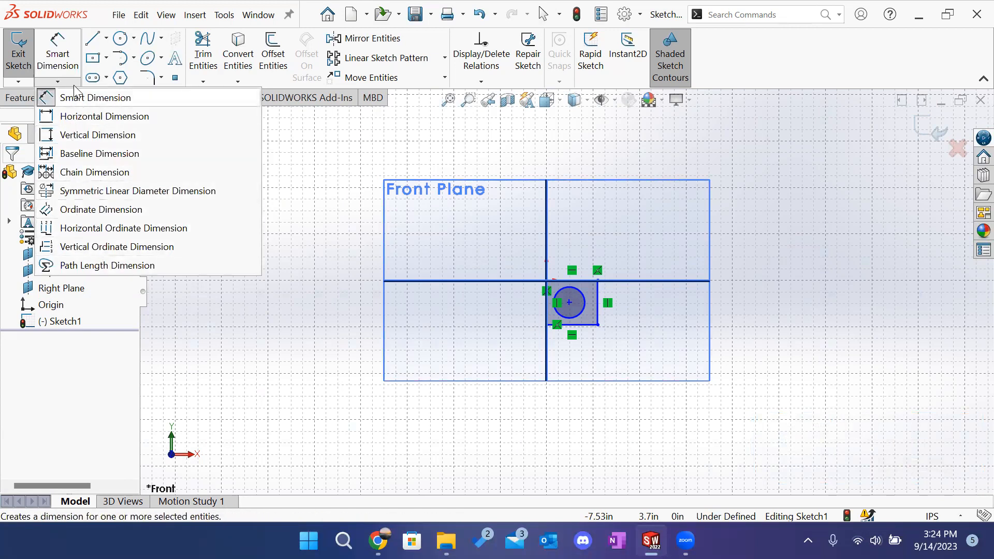
{"action": "left_click", "coordinate": [68, 60]}
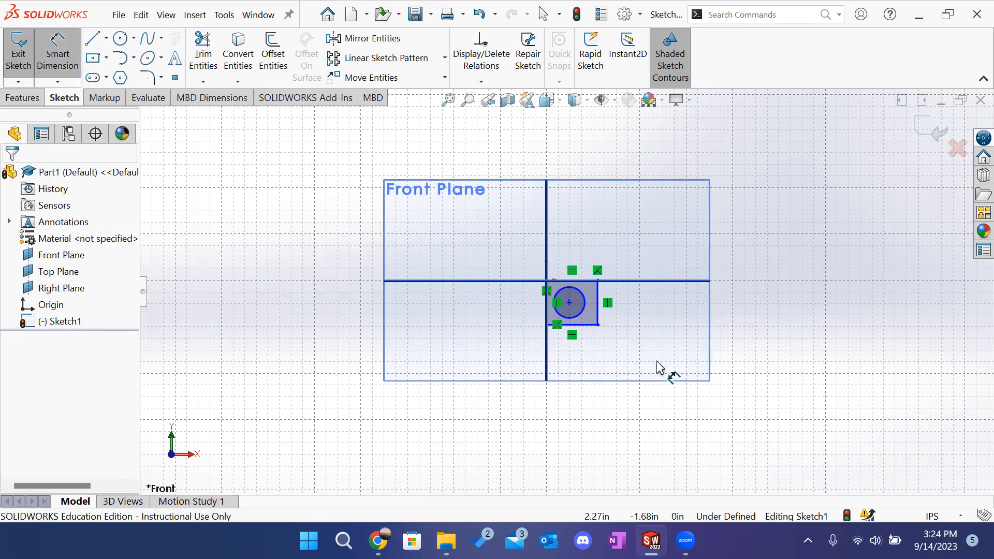
{"action": "scroll", "coordinate": [572, 270], "scroll_direction": "down", "scroll_amount": 2}
{"action": "scroll", "coordinate": [630, 387], "scroll_direction": "down", "scroll_amount": 3}
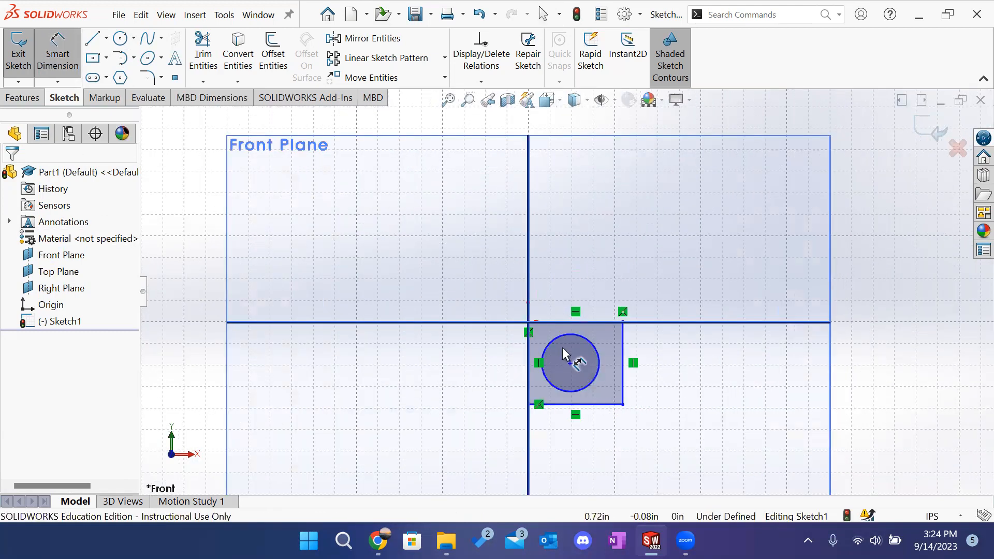
{"action": "scroll", "coordinate": [572, 356], "scroll_direction": "down", "scroll_amount": 2}
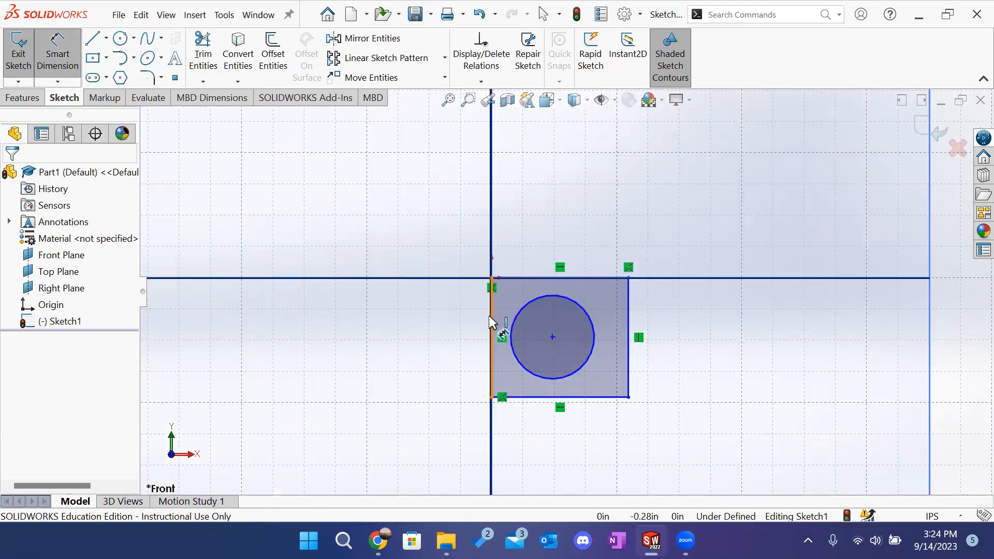
Step: Try dimensioning the rectangle from its left edge, between its horizontal edges, between its left corner points, and from a corner to the right edge
{"action": "left_click", "coordinate": [493, 369]}
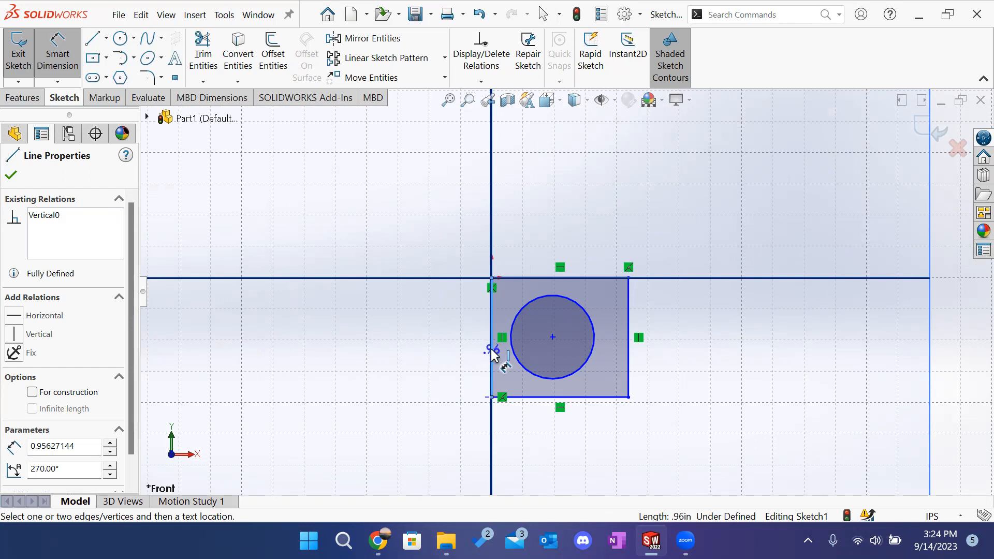
{"action": "key", "text": "Escape"}
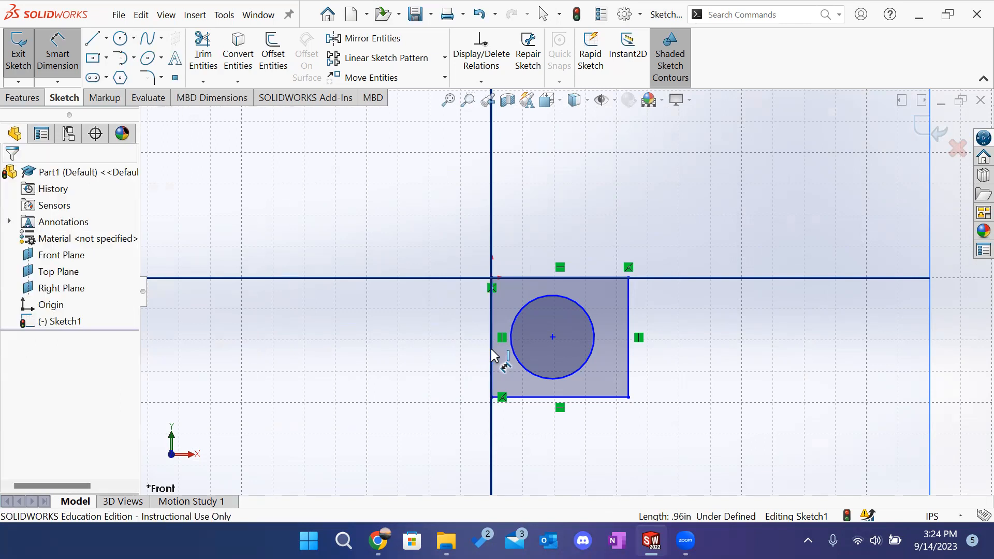
{"action": "left_click", "coordinate": [523, 278]}
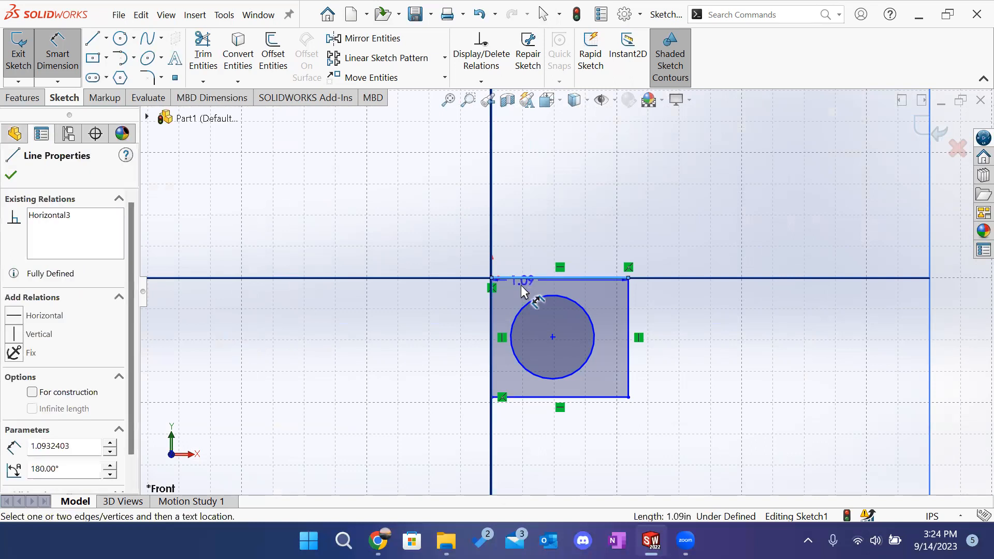
{"action": "left_click", "coordinate": [525, 397]}
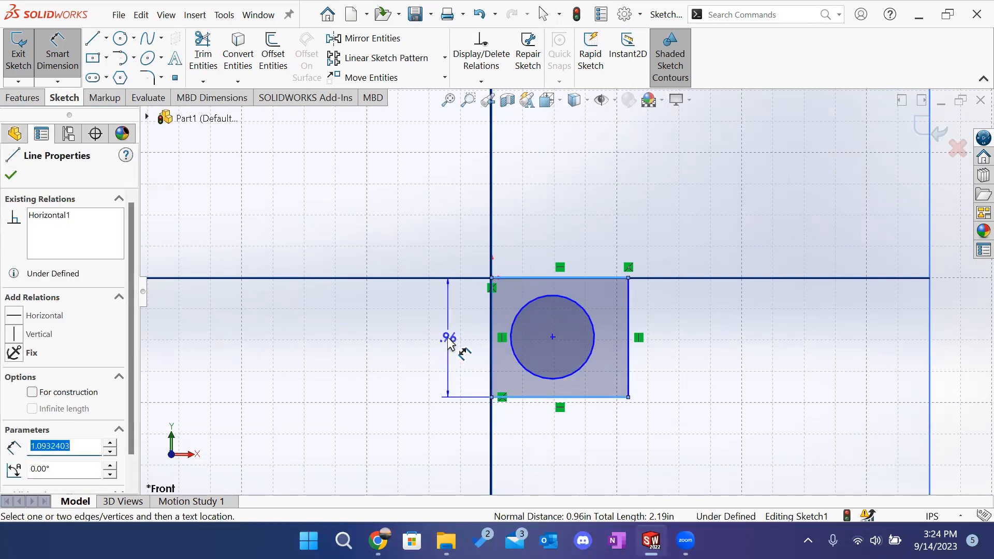
{"action": "key", "text": "Escape"}
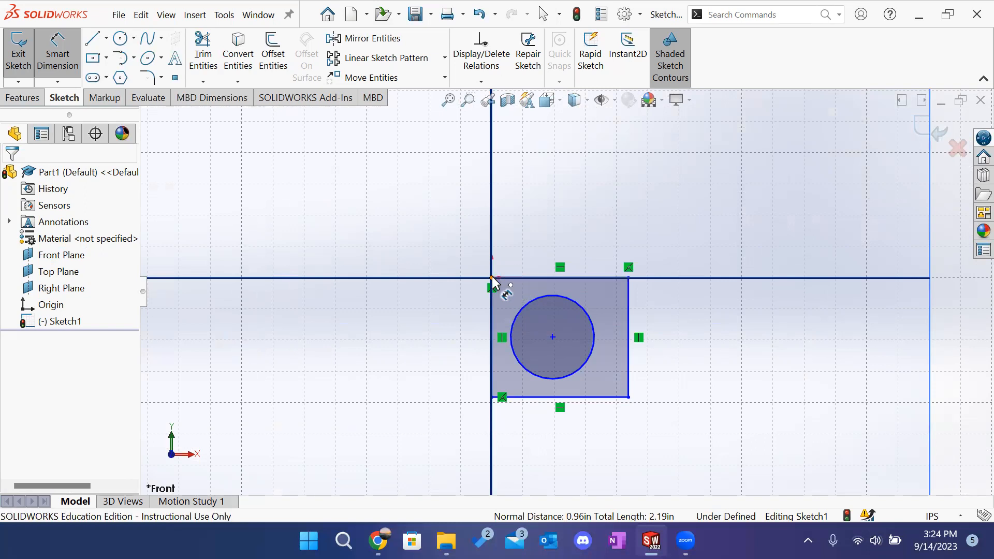
{"action": "left_click", "coordinate": [491, 278]}
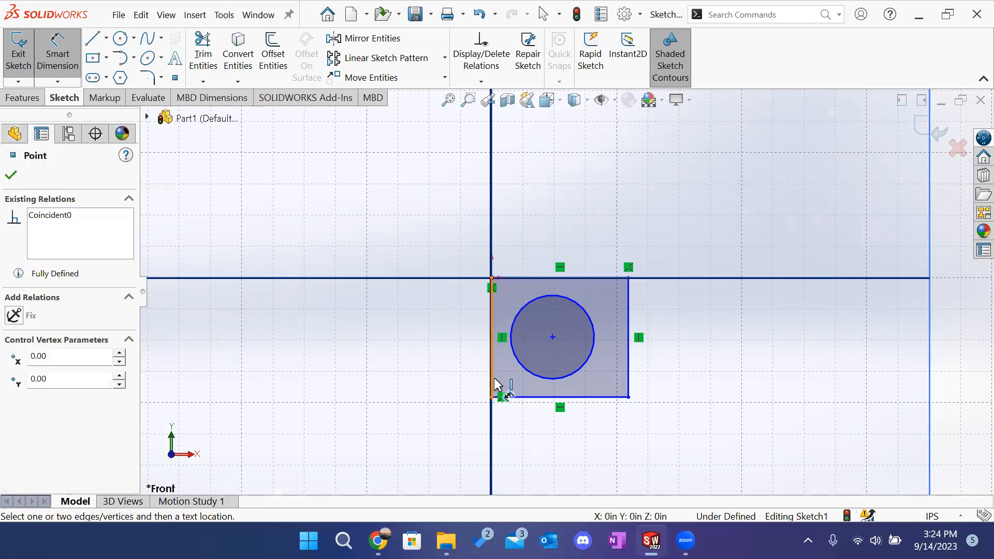
{"action": "left_click", "coordinate": [492, 397]}
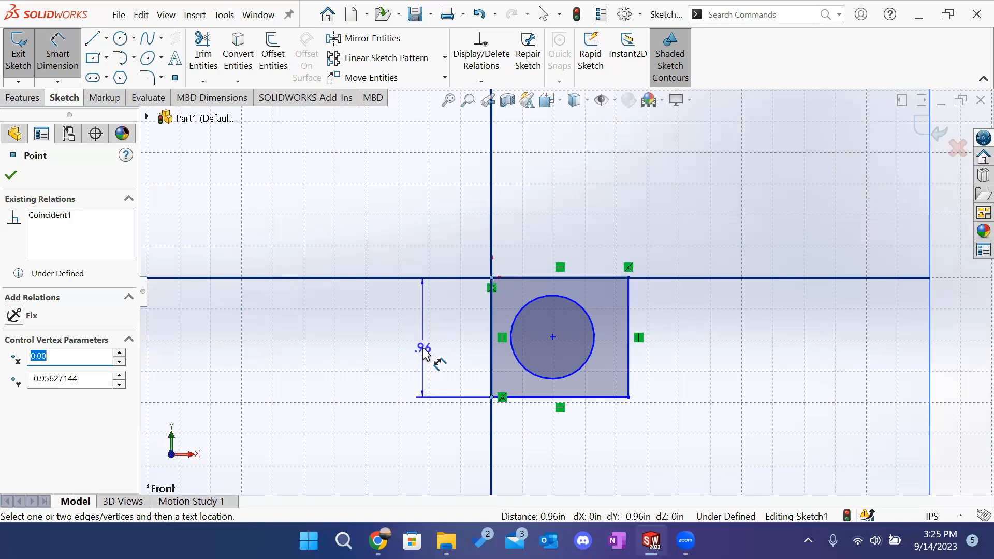
{"action": "key", "text": "Escape"}
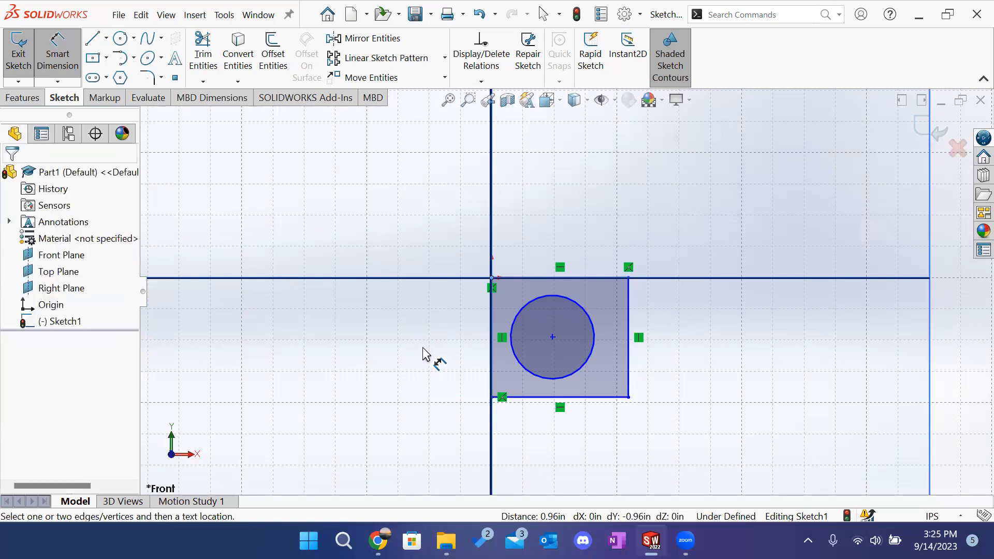
{"action": "left_click", "coordinate": [629, 325]}
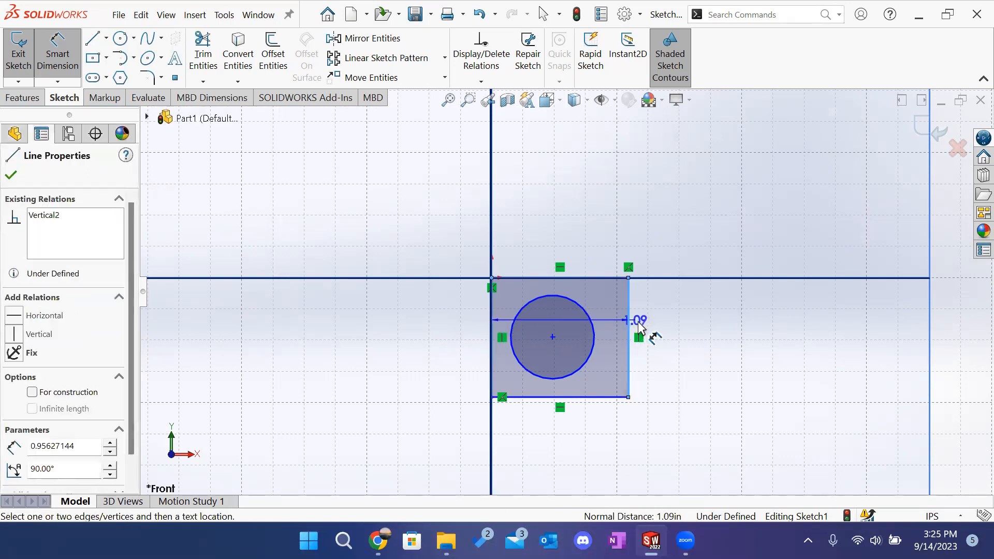
{"action": "key", "text": "Escape"}
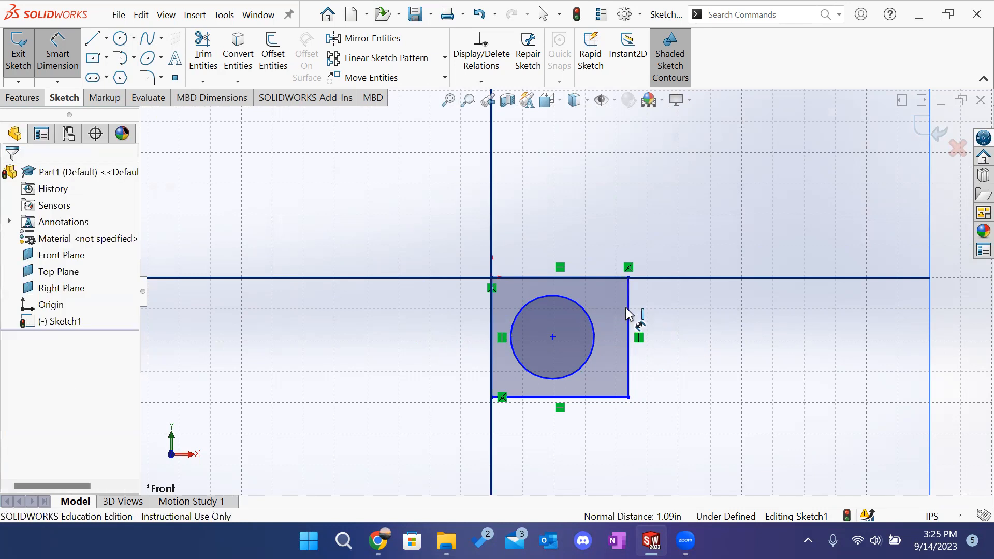
Step: Dimension the rectangle's right vertical edge and set its length to 1 in
{"action": "left_click", "coordinate": [631, 317]}
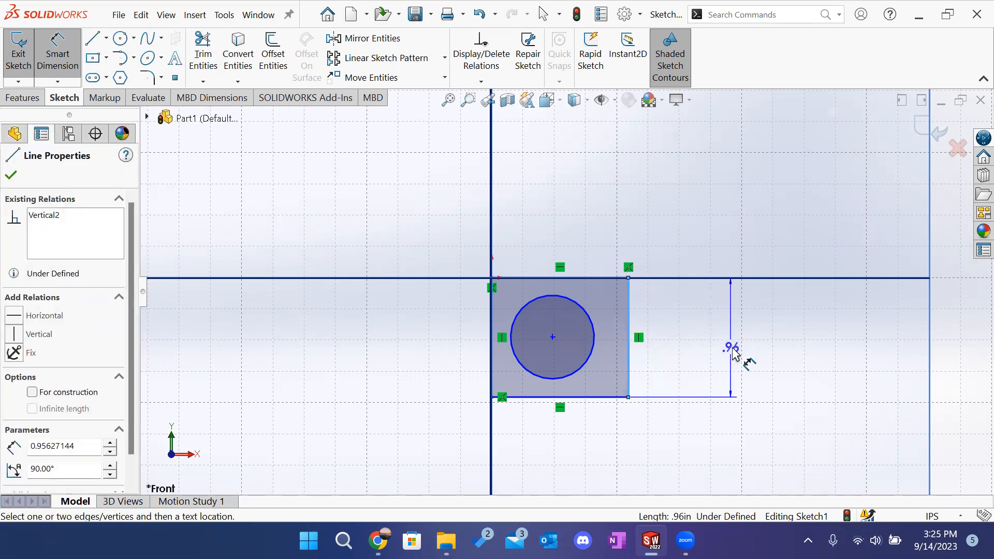
{"action": "left_click", "coordinate": [749, 358]}
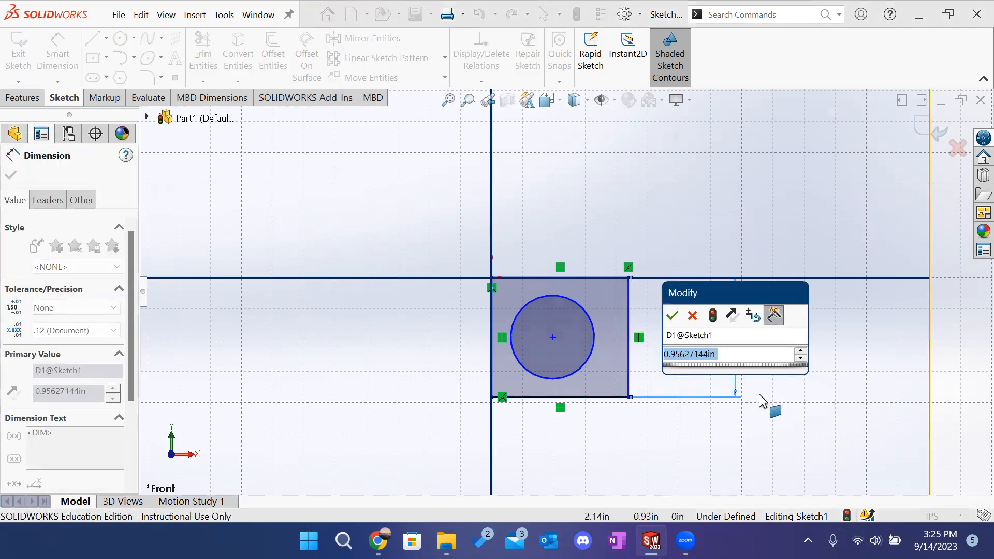
{"action": "type", "text": "1."}
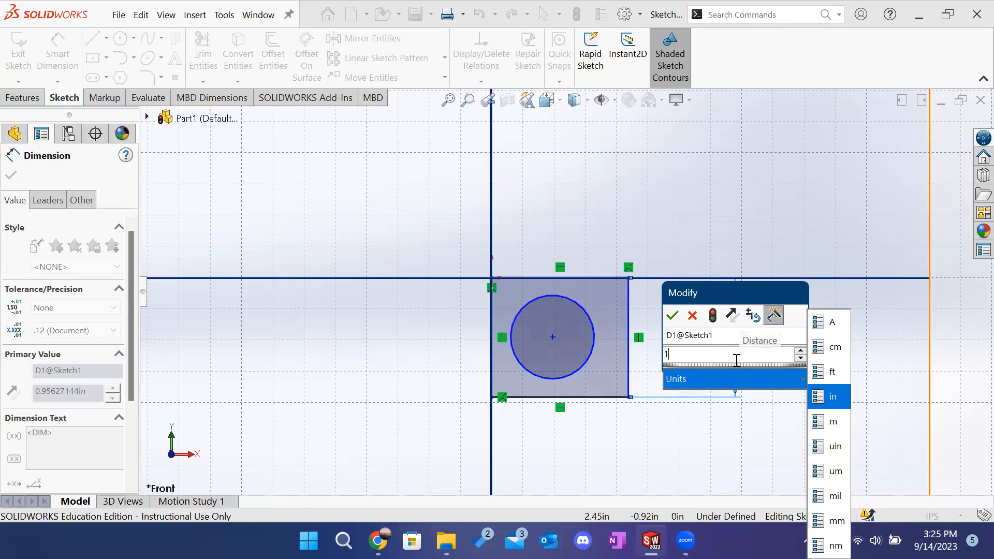
{"action": "type", "text": "in"}
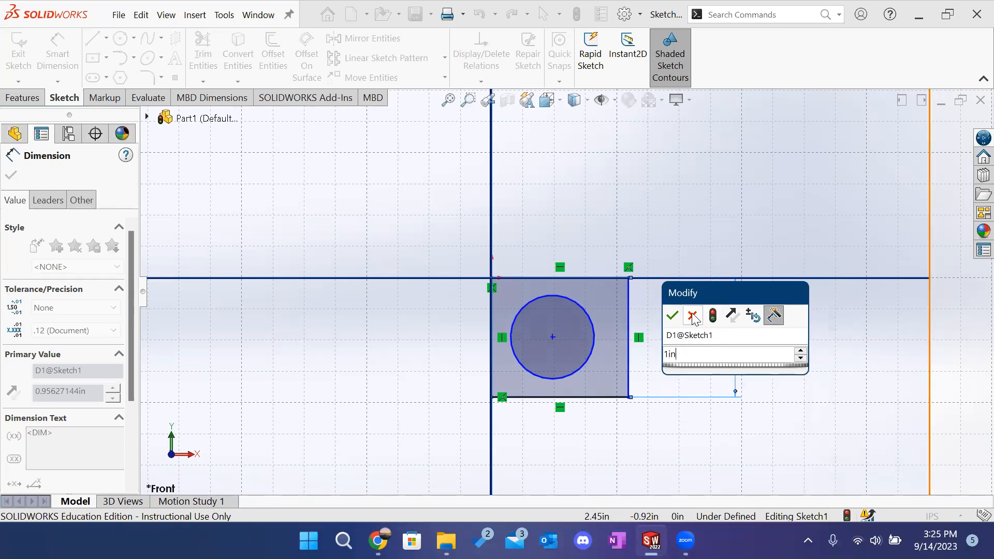
{"action": "left_click", "coordinate": [673, 315]}
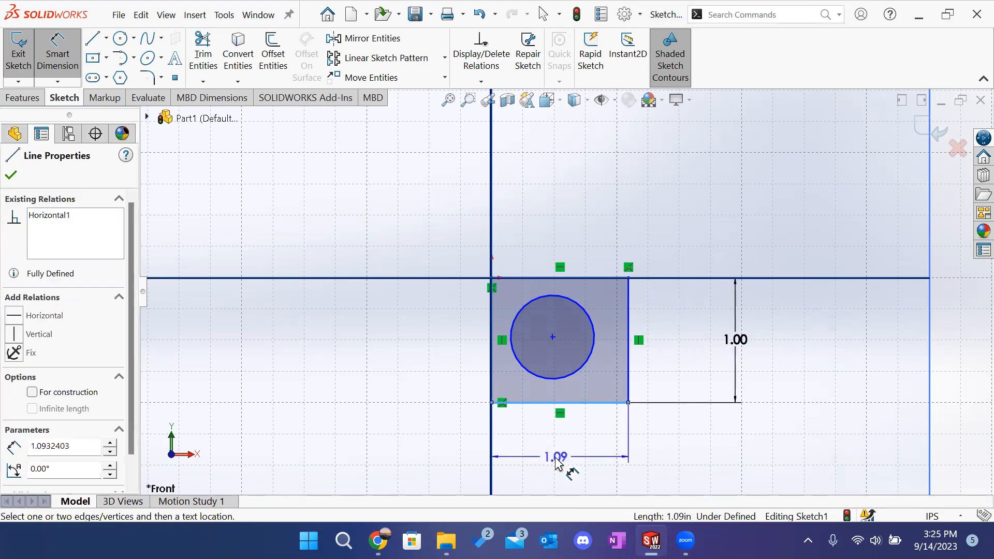
Step: Dimension the rectangle's bottom edge and set its length to 25 mm
{"action": "left_click", "coordinate": [556, 462]}
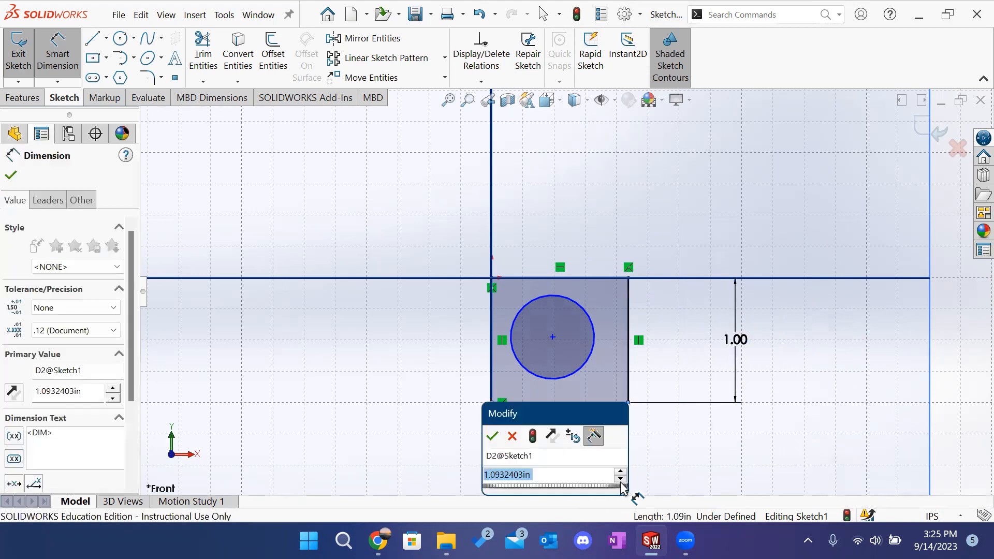
{"action": "type", "text": "25"}
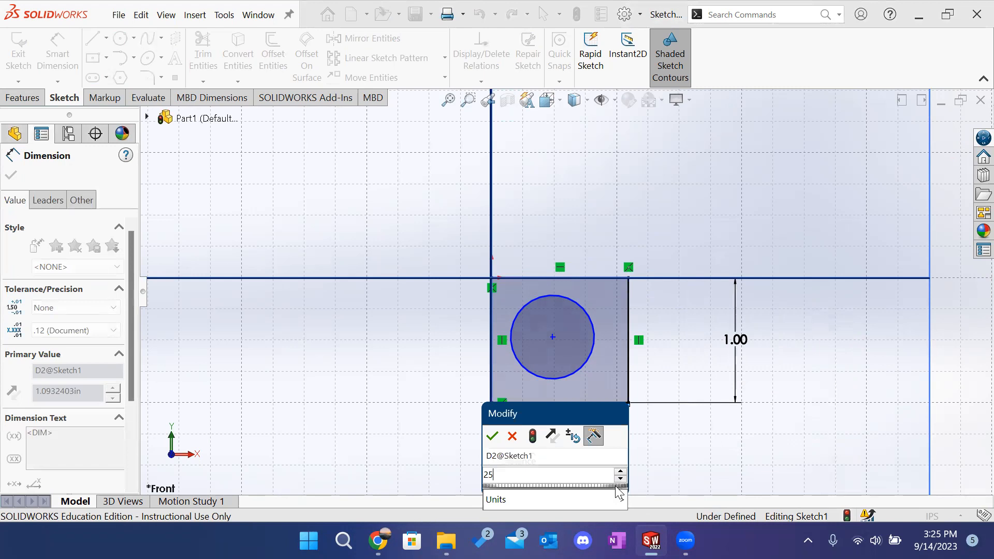
{"action": "type", "text": "mm"}
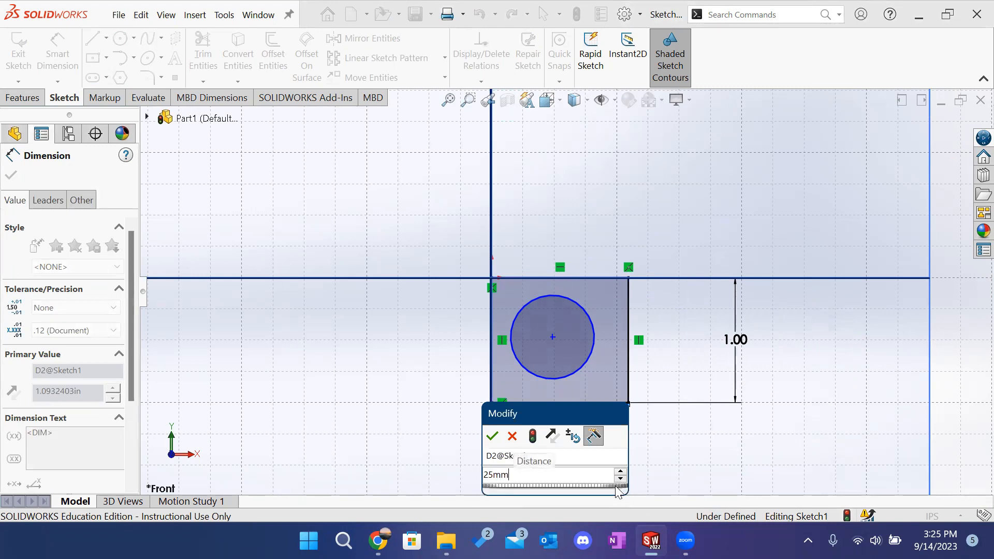
{"action": "key", "text": "Return"}
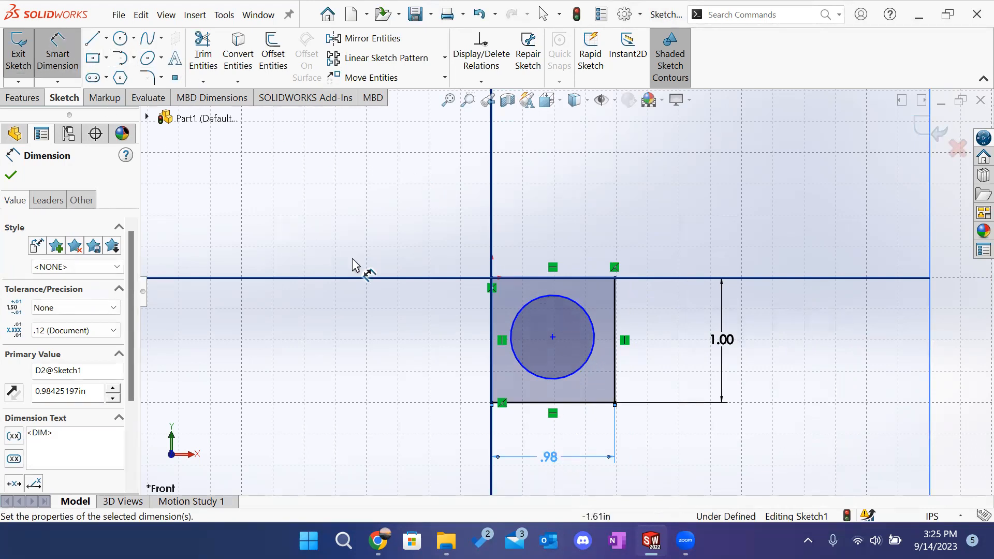
Step: Dimension the circle's diameter as 0.5 in and leave Smart Dimension
{"action": "left_click", "coordinate": [527, 306]}
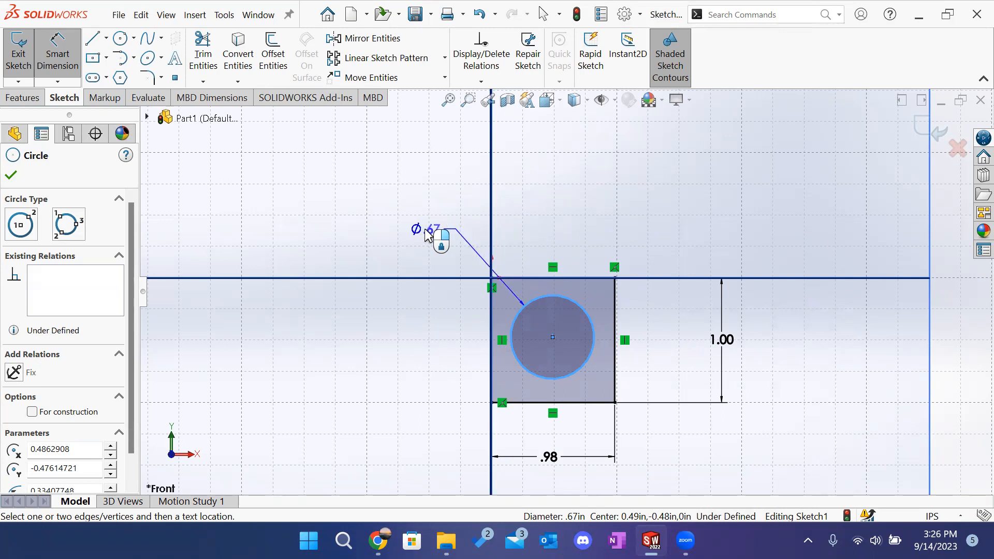
{"action": "left_click", "coordinate": [425, 228]}
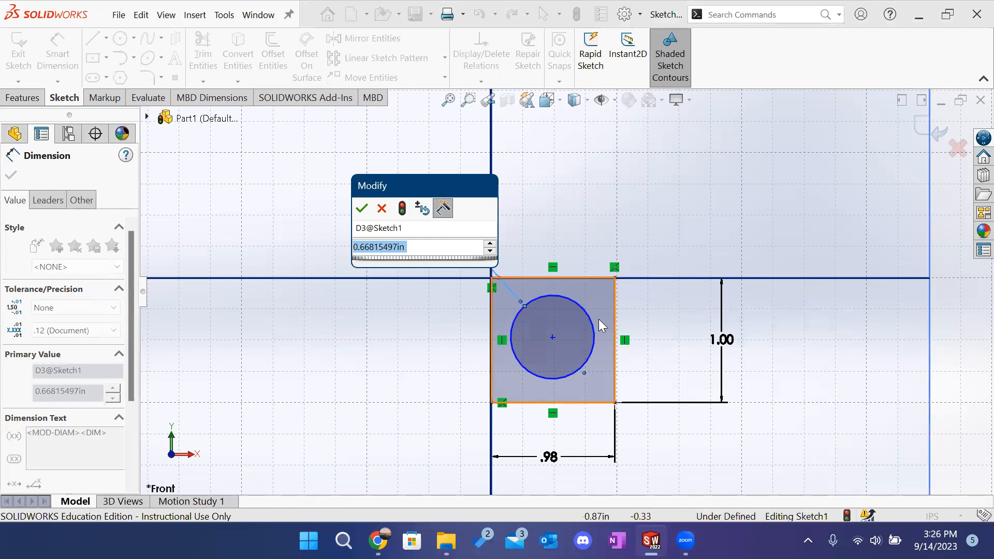
{"action": "type", "text": "0.5"}
{"action": "key", "text": "Return"}
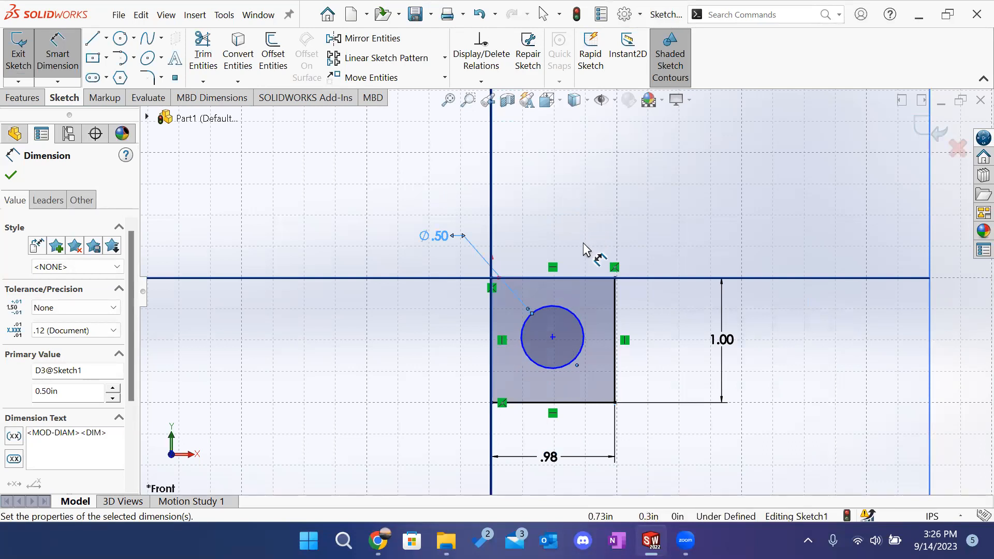
{"action": "key", "text": "Escape"}
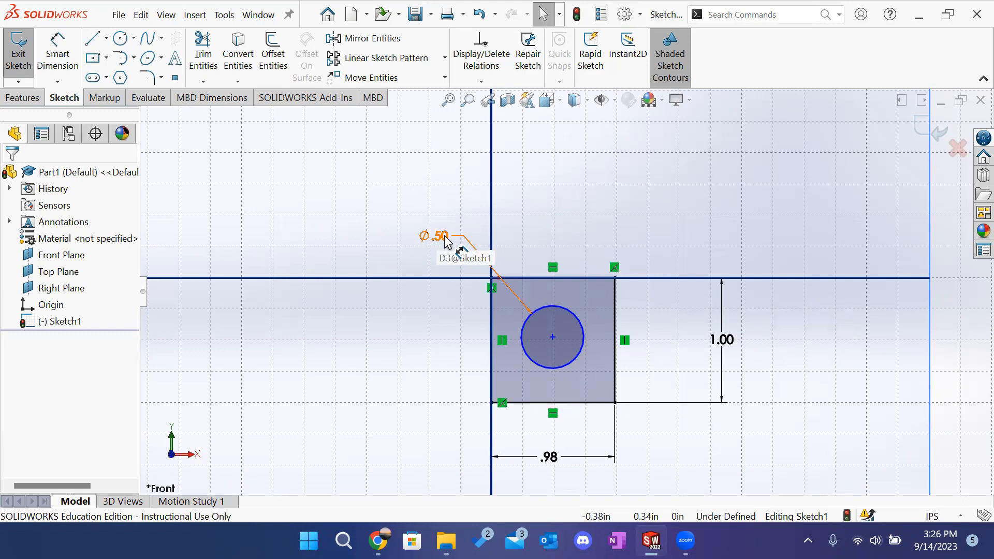
Step: Use Smart Dimension to place the circle's center 0.5 in from the rectangle's left edge
{"action": "left_click", "coordinate": [57, 54]}
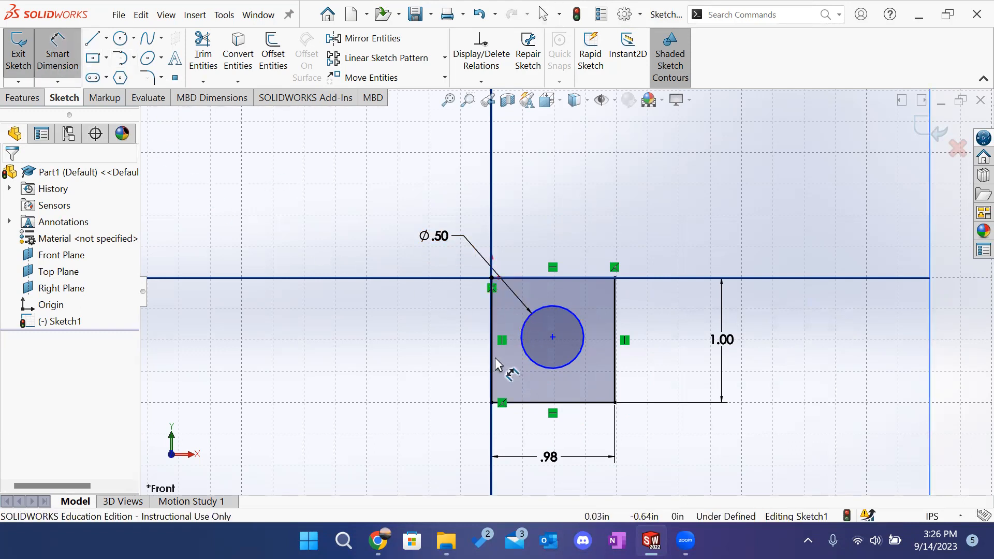
{"action": "left_click", "coordinate": [553, 337]}
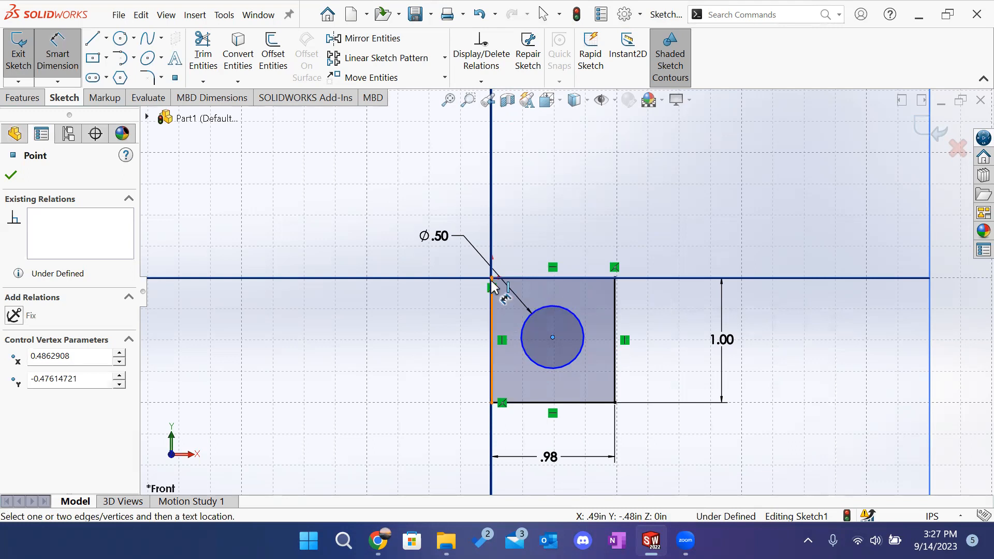
{"action": "left_click", "coordinate": [491, 309]}
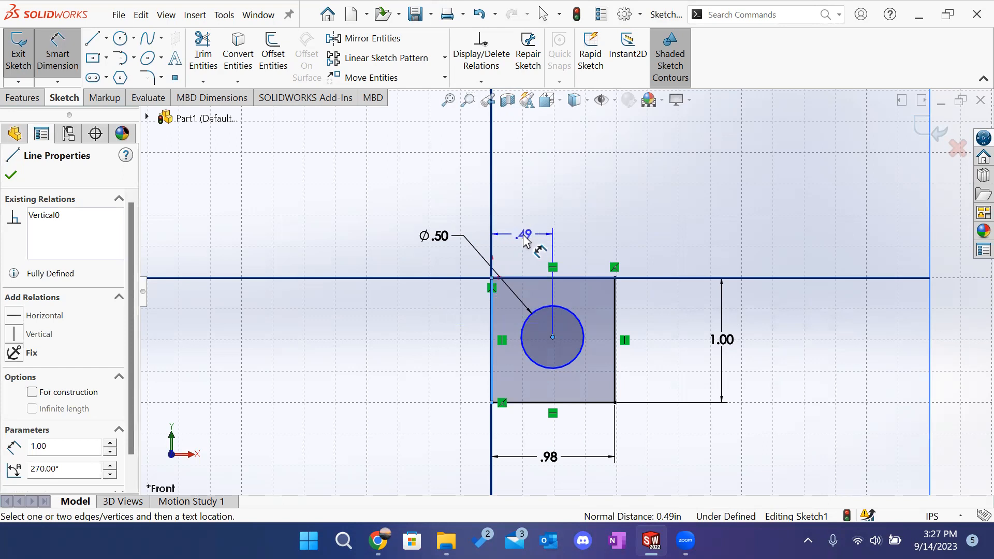
{"action": "left_click", "coordinate": [524, 239]}
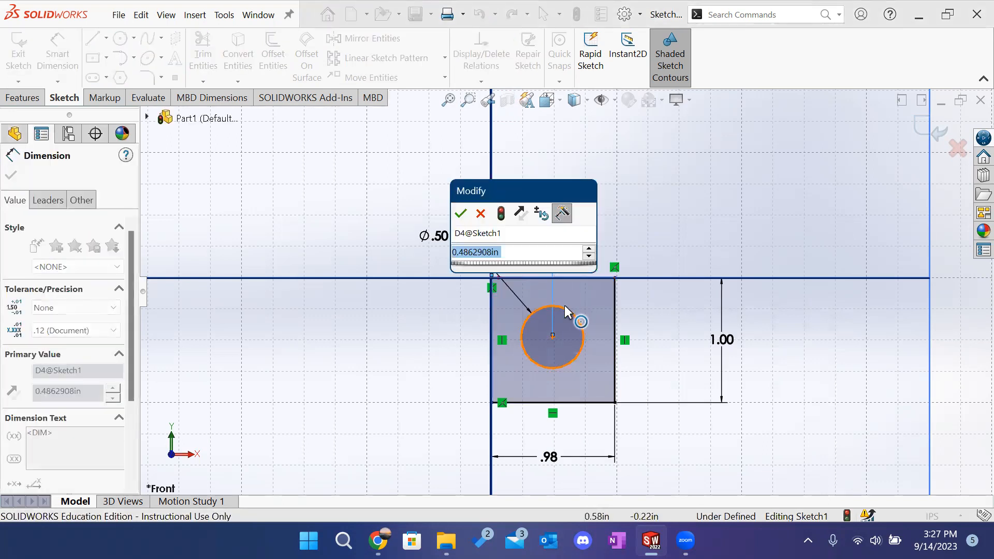
{"action": "type", "text": ".5"}
{"action": "key", "text": "Return"}
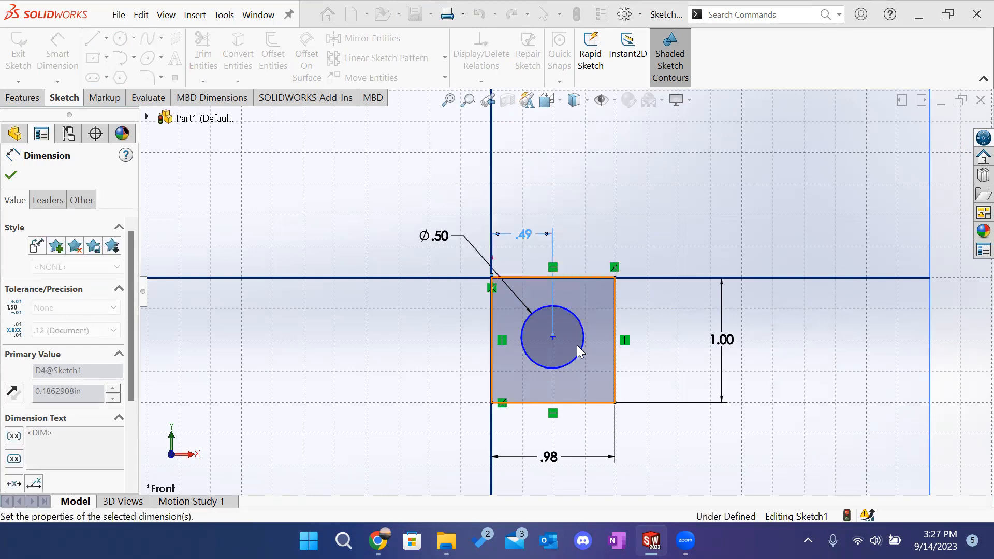
Step: Dimension the circle's center 0.5 in below the rectangle's top edge and exit the sketch
{"action": "left_click", "coordinate": [526, 346]}
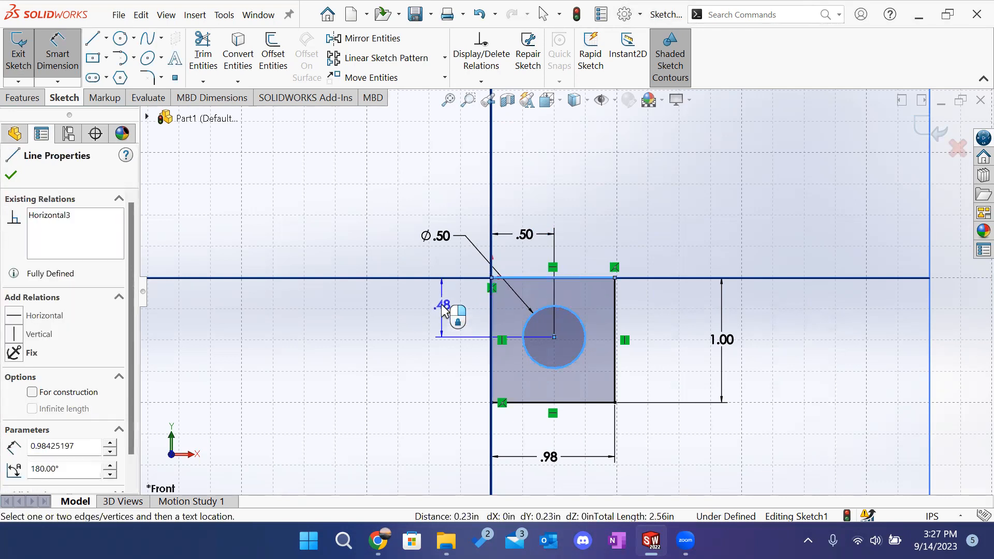
{"action": "left_click", "coordinate": [444, 309]}
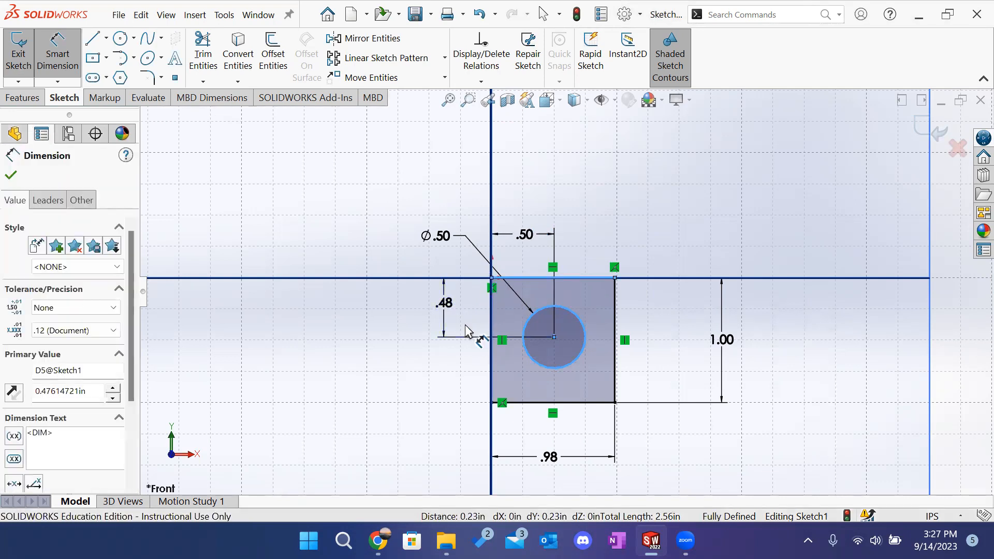
{"action": "type", "text": ".5"}
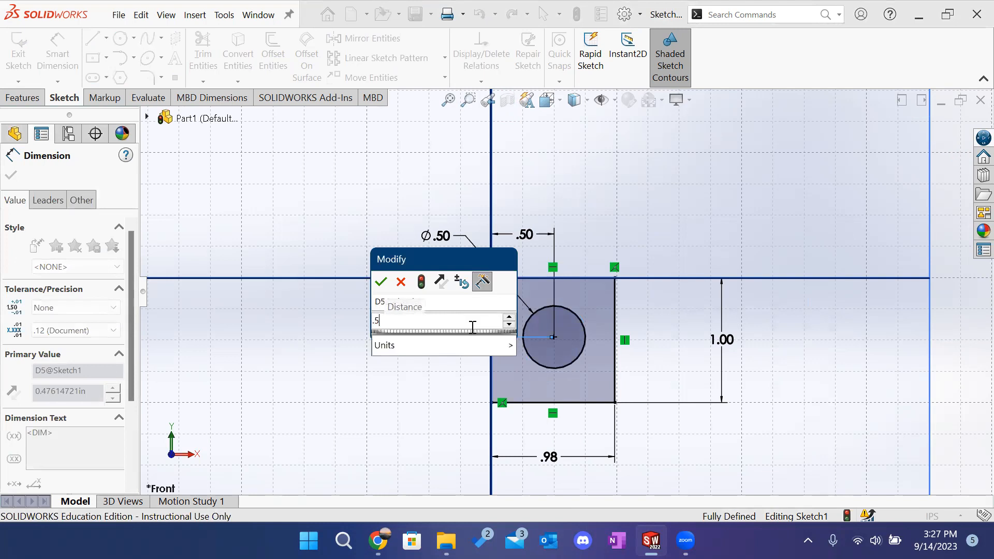
{"action": "key", "text": "Return"}
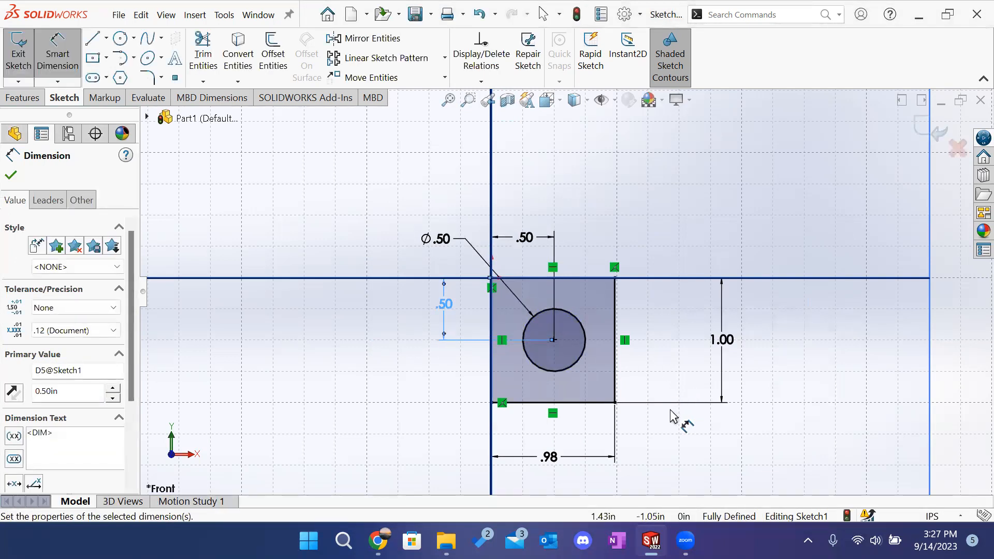
{"action": "key", "text": "Escape"}
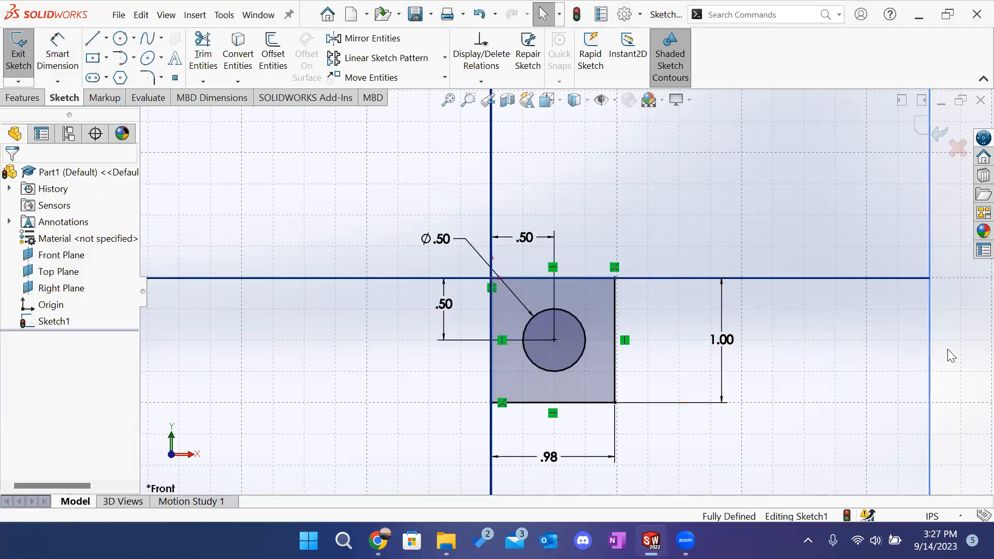
{"action": "scroll", "coordinate": [628, 374], "scroll_direction": "up", "scroll_amount": 5}
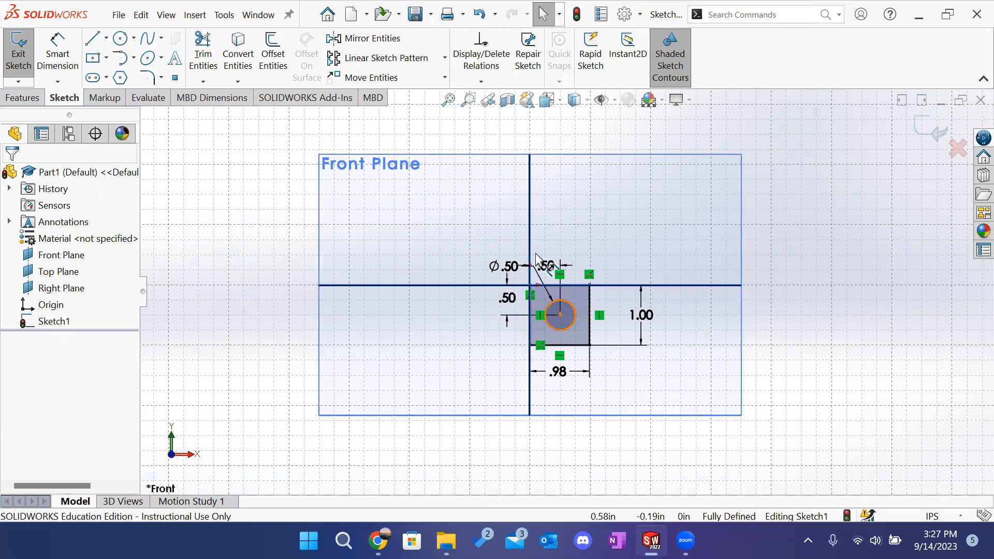
{"action": "left_click", "coordinate": [26, 47]}
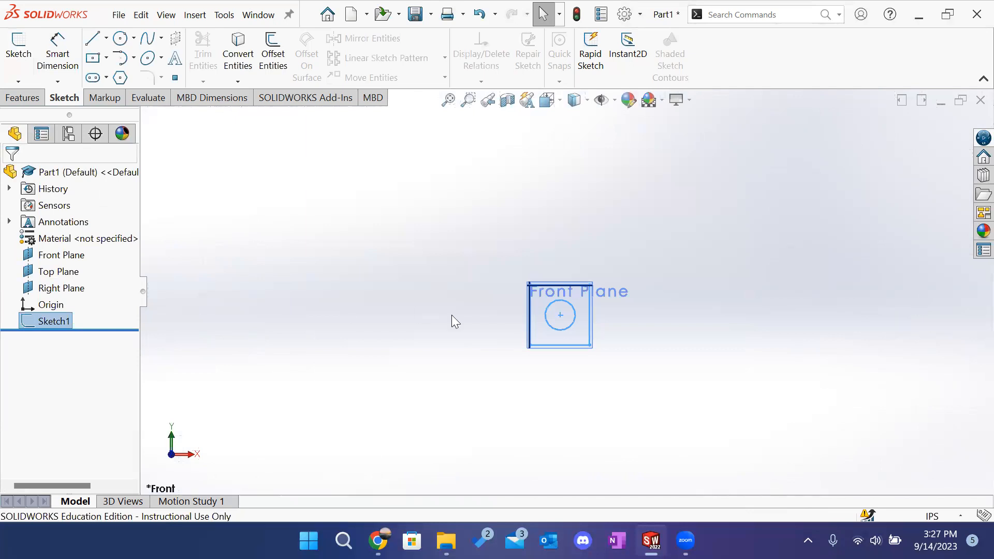
Step: Examine the closed sketch and its reference planes in 3D by orbiting, zooming and panning the view
{"action": "middle_click_drag", "start_coordinate": [675, 337], "coordinate": [639, 369]}
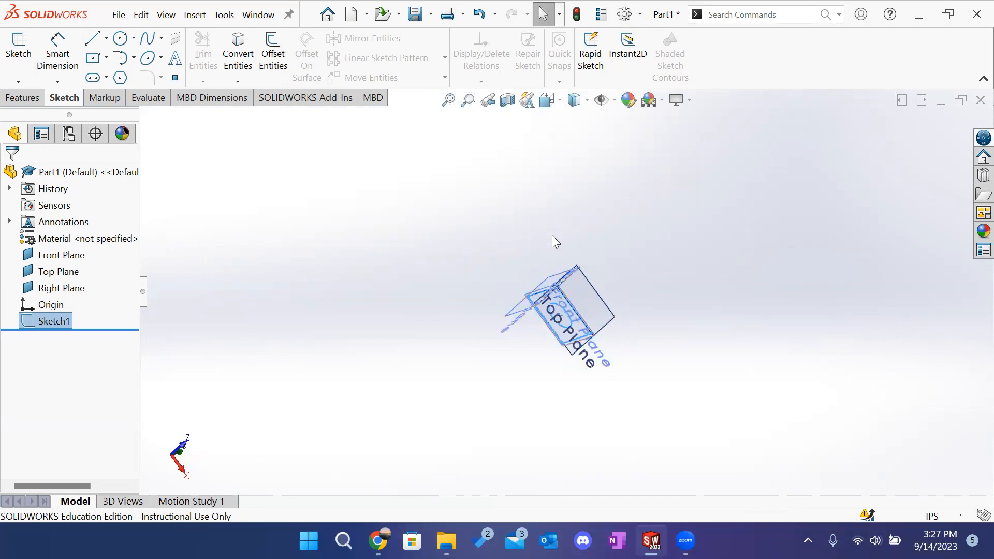
{"action": "middle_click_drag", "start_coordinate": [653, 297], "coordinate": [512, 408]}
{"action": "mouse_move", "coordinate": [572, 243]}
{"action": "middle_mouse_down"}
{"action": "mouse_move", "coordinate": [512, 284]}
{"action": "mouse_move", "coordinate": [577, 435]}
{"action": "mouse_move", "coordinate": [688, 370]}
{"action": "mouse_move", "coordinate": [629, 203]}
{"action": "mouse_move", "coordinate": [470, 195]}
{"action": "mouse_move", "coordinate": [408, 322]}
{"action": "mouse_move", "coordinate": [556, 260]}
{"action": "middle_mouse_up"}
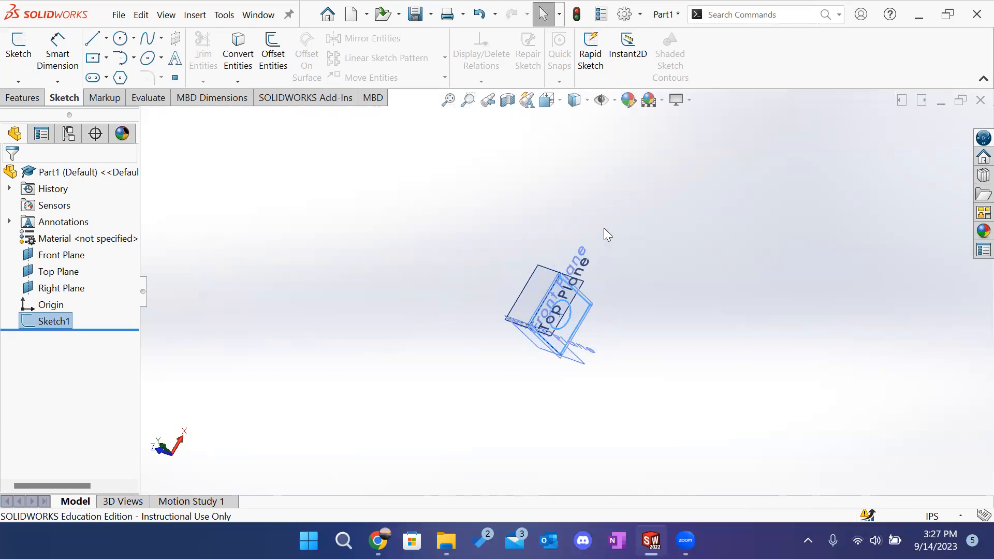
{"action": "left_click", "coordinate": [602, 194]}
{"action": "middle_click_drag", "start_coordinate": [539, 212], "coordinate": [666, 271]}
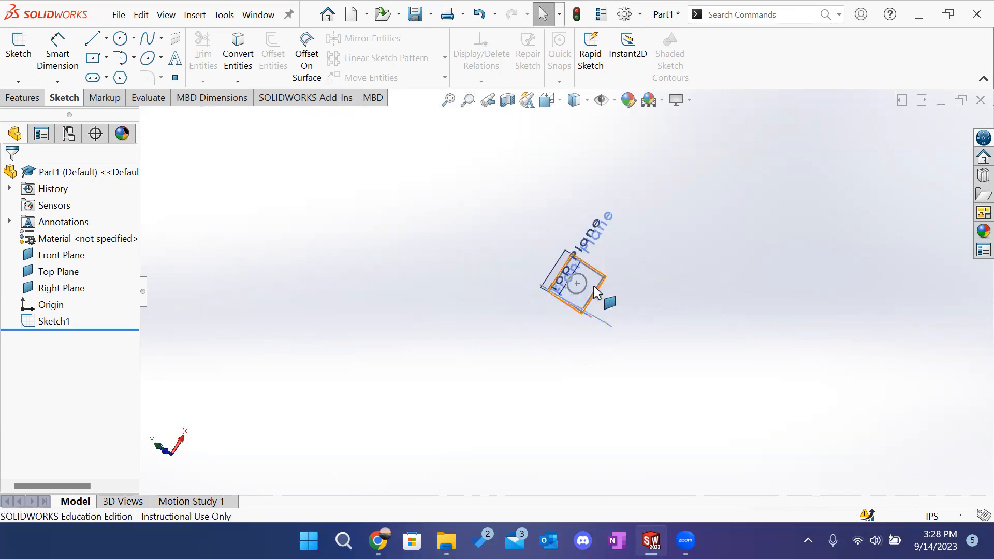
{"action": "scroll", "coordinate": [582, 282], "scroll_direction": "down", "scroll_amount": 3}
{"action": "scroll", "coordinate": [580, 279], "scroll_direction": "up", "scroll_amount": 3}
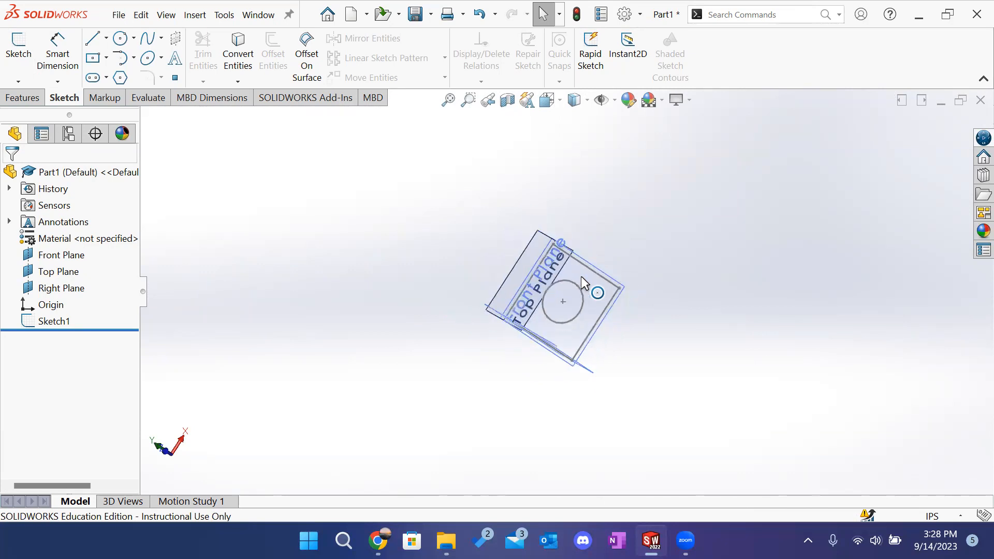
{"action": "scroll", "coordinate": [567, 291], "scroll_direction": "down", "scroll_amount": 3}
{"action": "scroll", "coordinate": [582, 275], "scroll_direction": "up", "scroll_amount": 3}
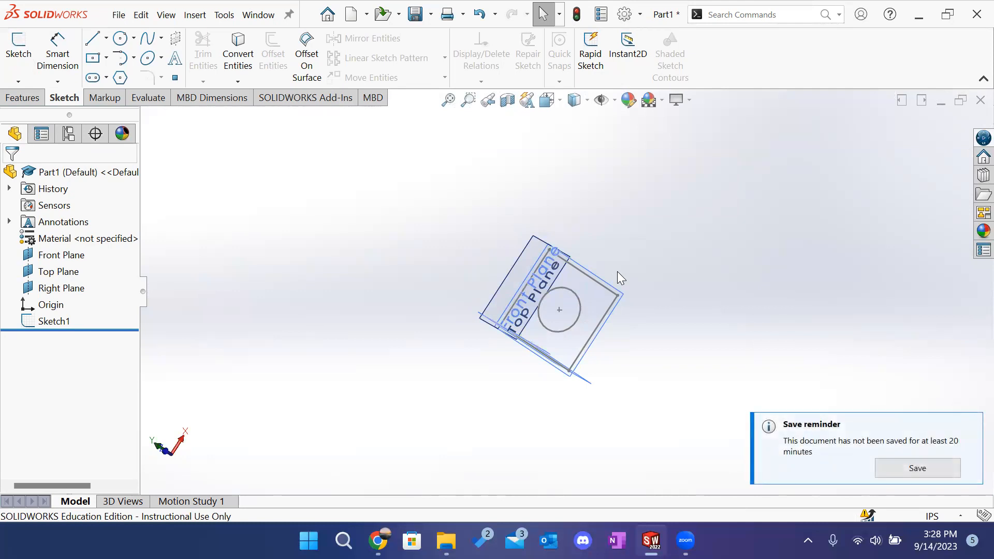
{"action": "middle_click_drag", "start_coordinate": [645, 271], "coordinate": [688, 251], "text": "ctrl"}
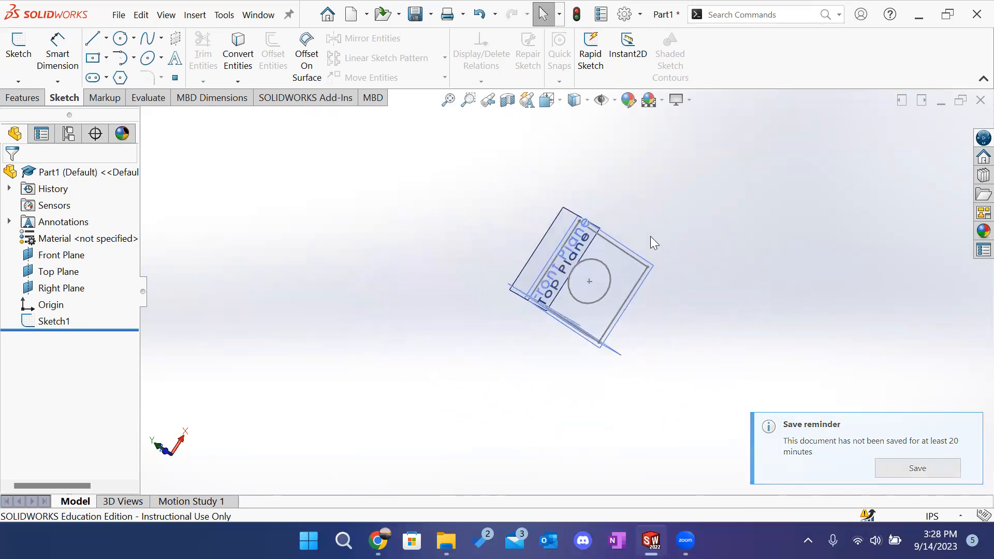
Step: Hide all reference planes in the view and inspect the sketch from another angle
{"action": "left_click", "coordinate": [614, 100]}
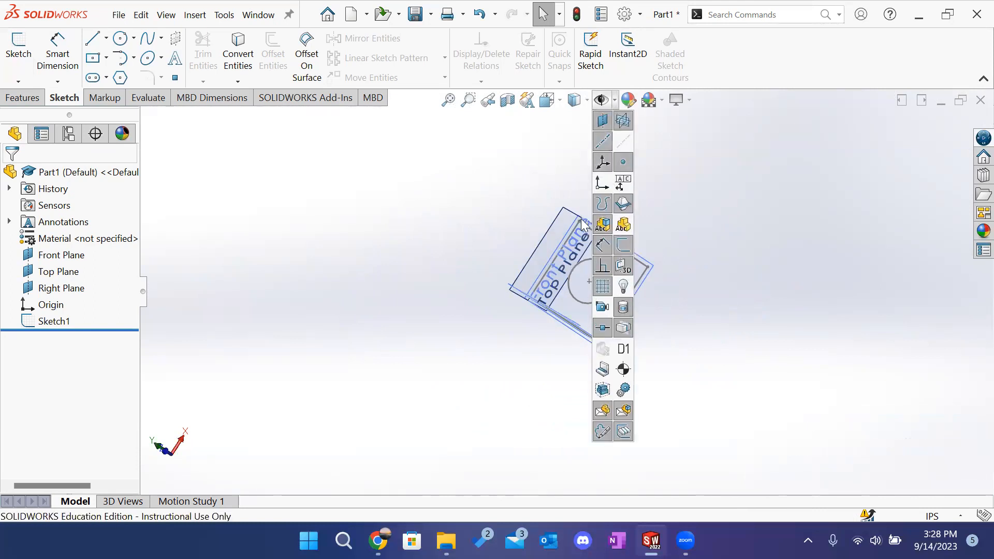
{"action": "left_click", "coordinate": [603, 120]}
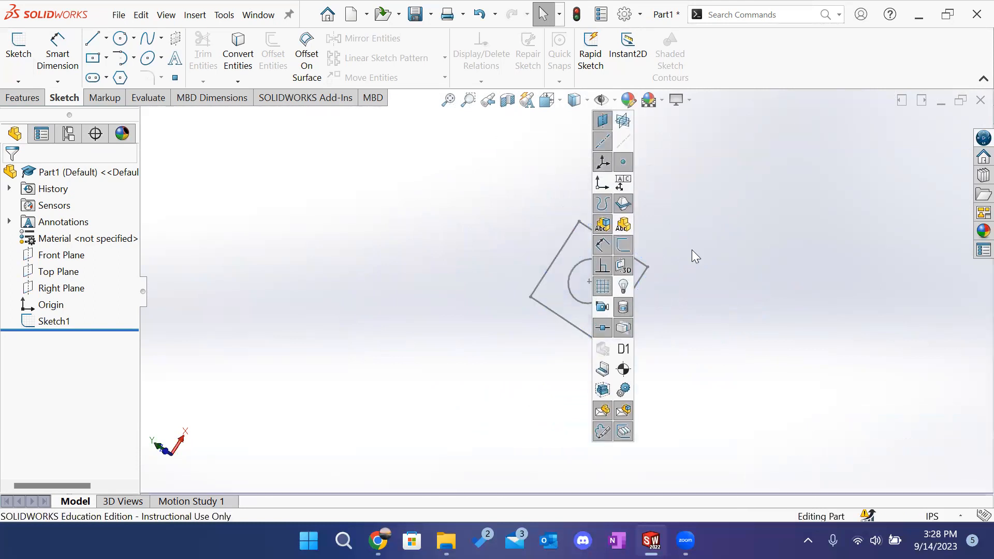
{"action": "mouse_move", "coordinate": [699, 226]}
{"action": "middle_mouse_down"}
{"action": "mouse_move", "coordinate": [568, 282]}
{"action": "mouse_move", "coordinate": [513, 244]}
{"action": "mouse_move", "coordinate": [660, 363]}
{"action": "mouse_move", "coordinate": [651, 313]}
{"action": "mouse_move", "coordinate": [666, 337]}
{"action": "middle_mouse_up"}
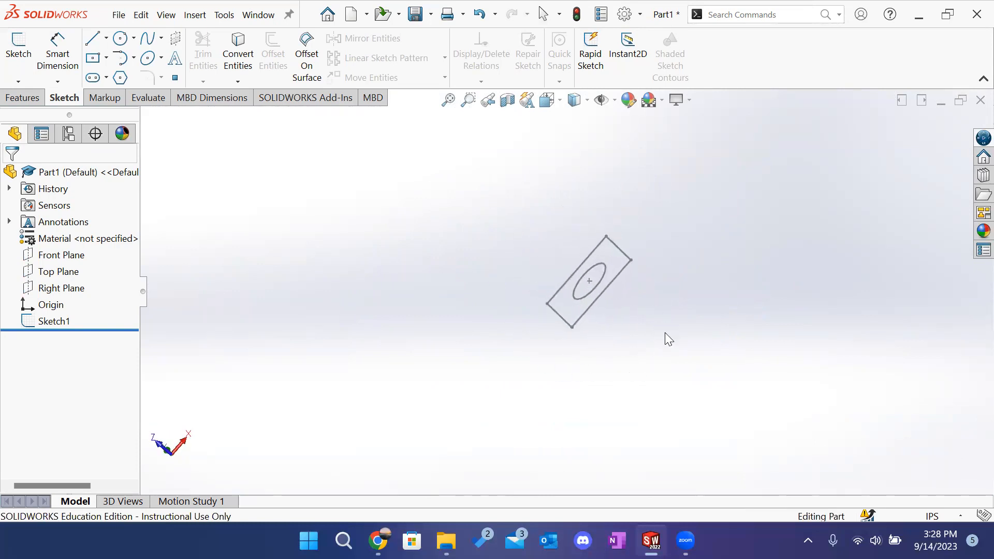
Step: Apply the Plain White scene as the background of the graphics area
{"action": "left_click", "coordinate": [663, 102]}
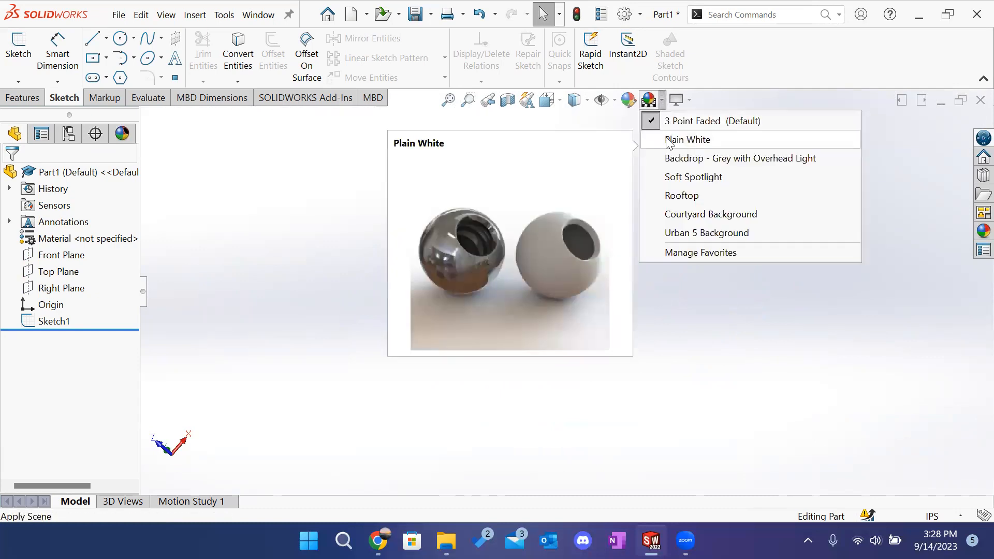
{"action": "left_click", "coordinate": [692, 141]}
{"action": "left_click", "coordinate": [649, 100]}
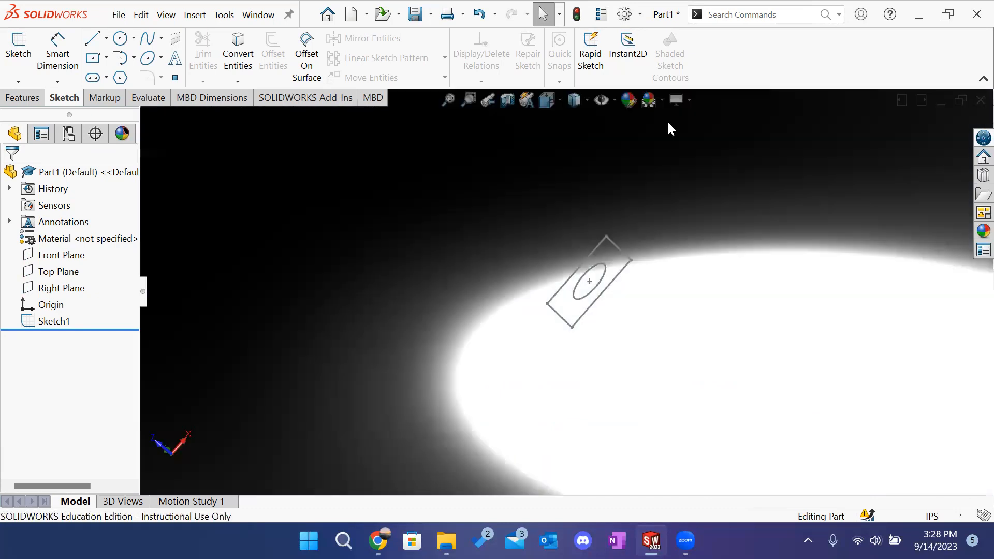
{"action": "left_click", "coordinate": [663, 103]}
{"action": "left_click", "coordinate": [673, 141]}
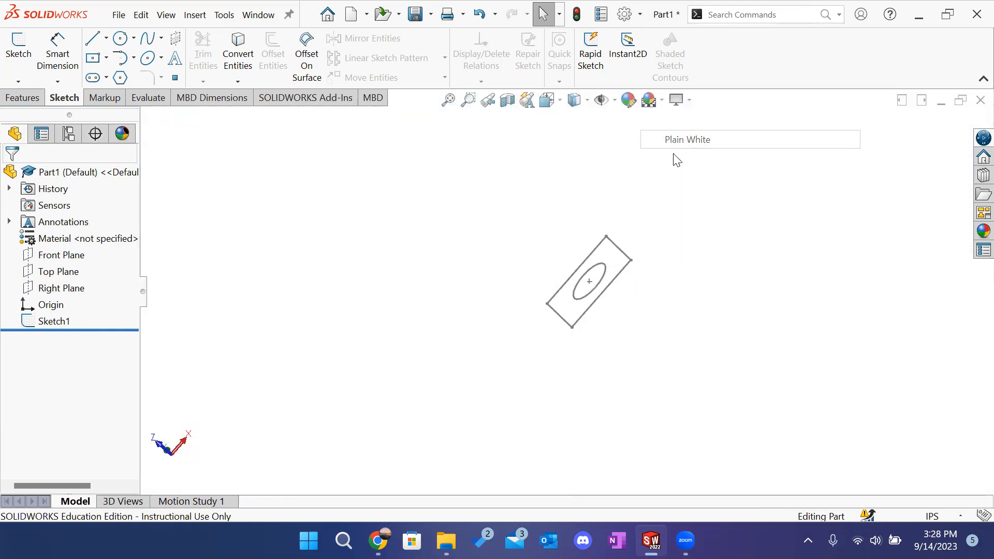
Step: Try the Rooftop scene as the background and switch back to the Plain White scene
{"action": "left_click", "coordinate": [662, 103]}
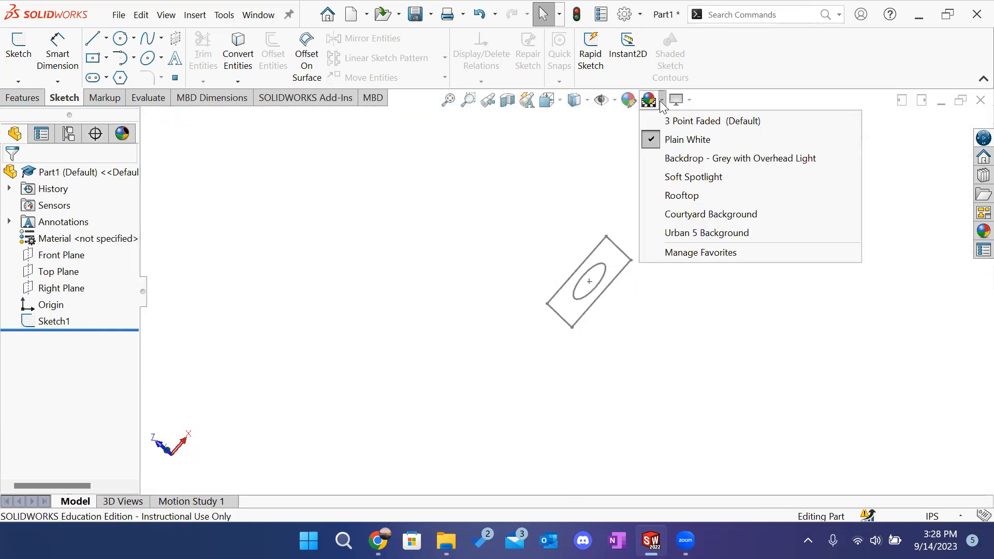
{"action": "left_click", "coordinate": [689, 196]}
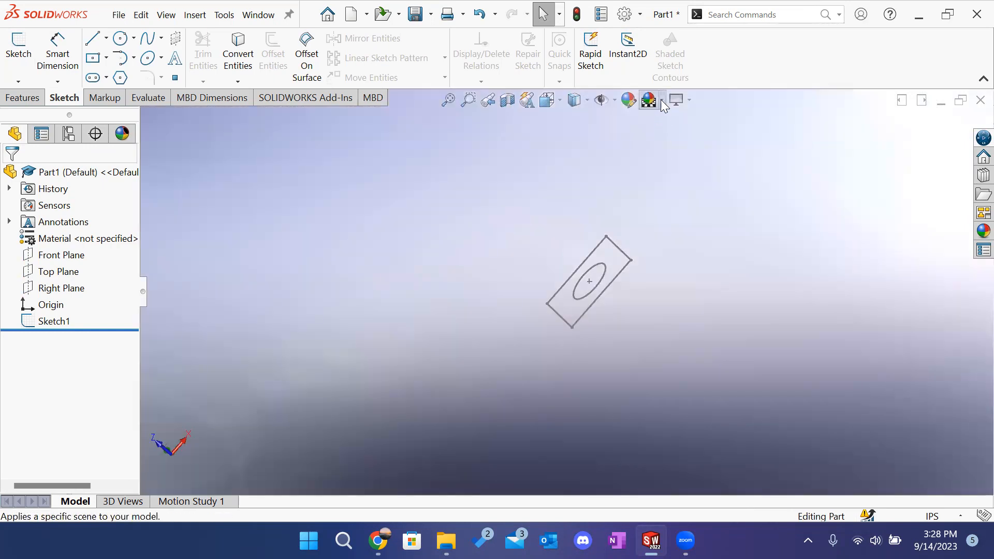
{"action": "mouse_move", "coordinate": [667, 164]}
{"action": "middle_mouse_down"}
{"action": "mouse_move", "coordinate": [677, 273]}
{"action": "mouse_move", "coordinate": [480, 395]}
{"action": "mouse_move", "coordinate": [579, 185]}
{"action": "mouse_move", "coordinate": [630, 146]}
{"action": "middle_mouse_up"}
{"action": "left_click", "coordinate": [662, 101]}
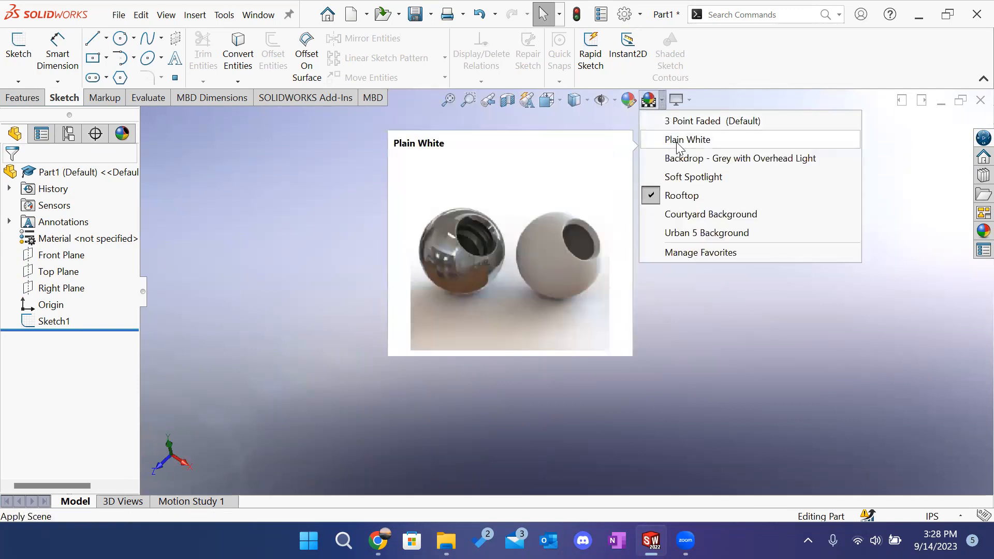
{"action": "left_click", "coordinate": [684, 139]}
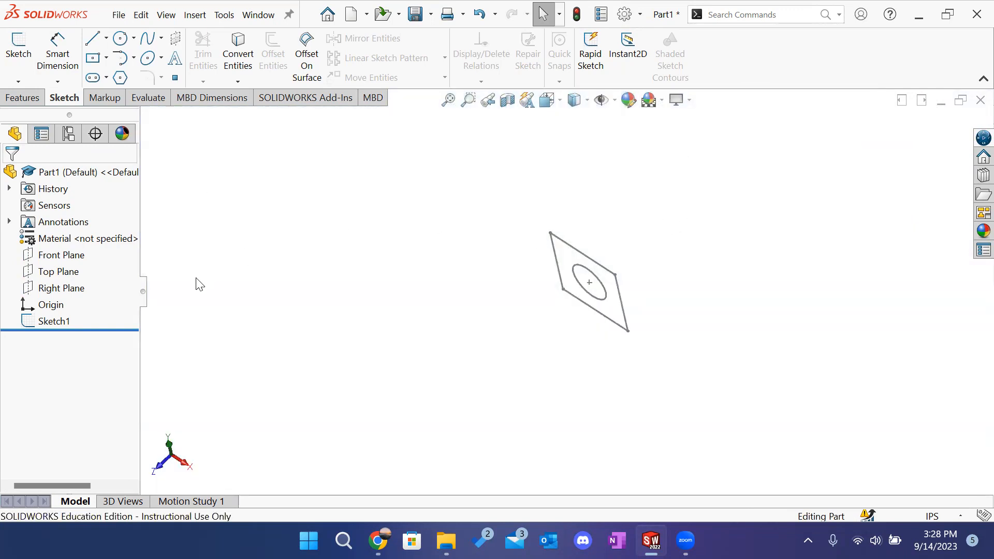
Step: Start an Extruded Boss/Base from Sketch1, the closed rectangle and circle sketch
{"action": "mouse_move", "coordinate": [454, 292]}
{"action": "middle_mouse_down"}
{"action": "mouse_move", "coordinate": [510, 237]}
{"action": "mouse_move", "coordinate": [523, 204]}
{"action": "mouse_move", "coordinate": [593, 268]}
{"action": "middle_mouse_up"}
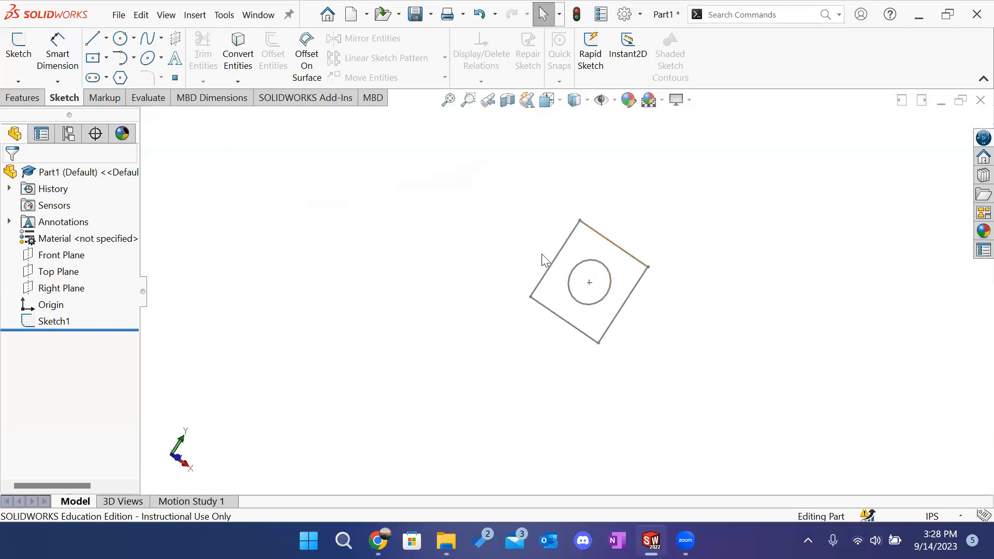
{"action": "left_click", "coordinate": [40, 102]}
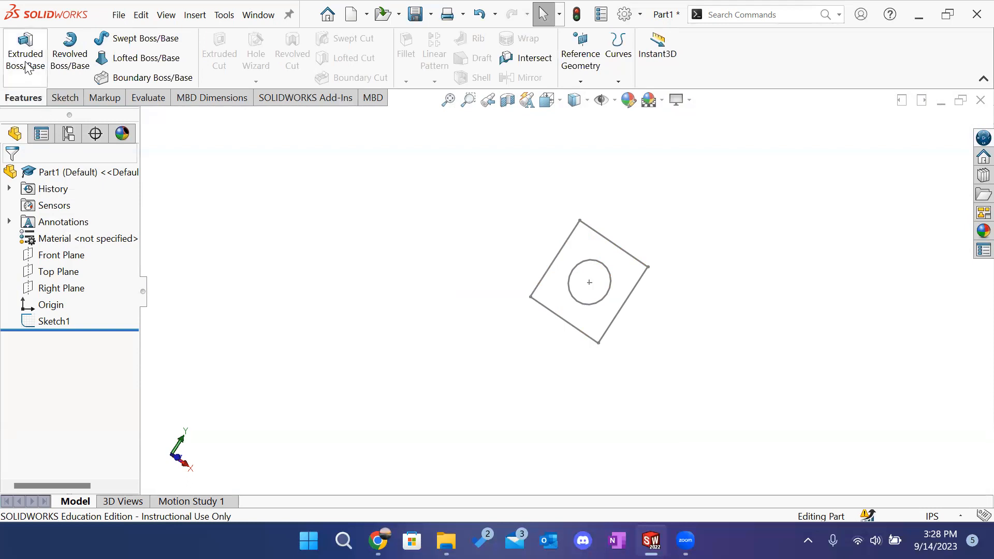
{"action": "left_click", "coordinate": [52, 322]}
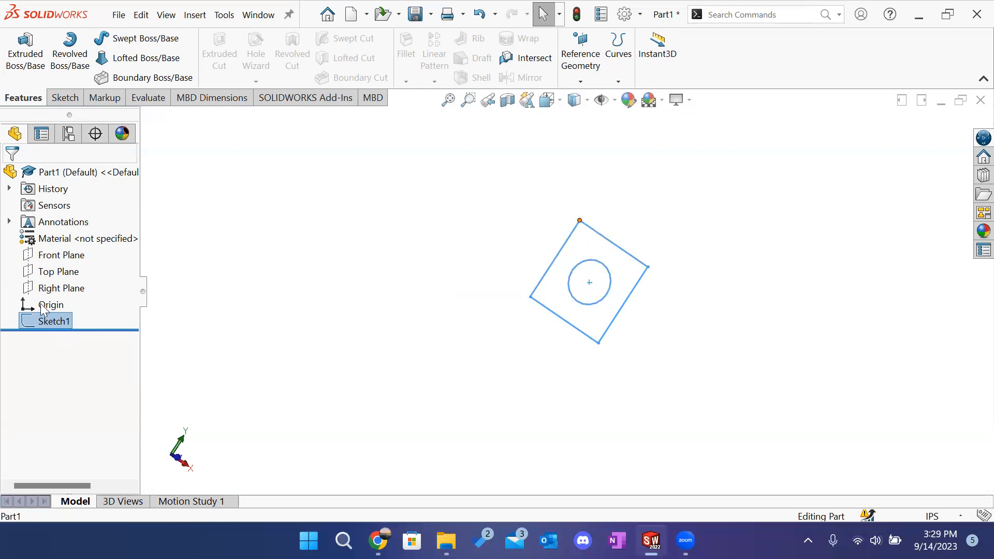
{"action": "left_click", "coordinate": [16, 61]}
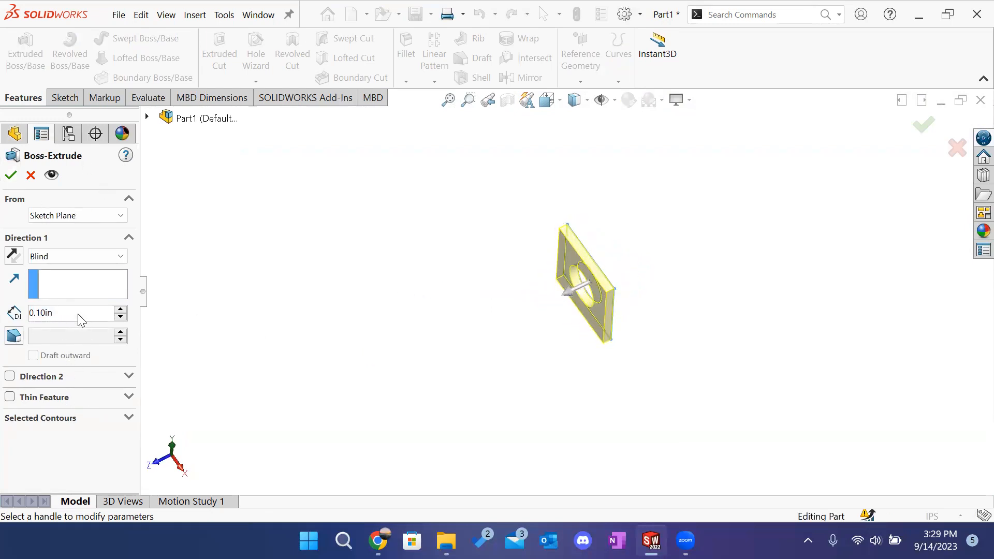
Step: Try several extrusion depths with the direction arrow in the preview, such as about 0.85 in, 0.65 in and 0.38 in
{"action": "middle_click_drag", "start_coordinate": [521, 342], "coordinate": [533, 284]}
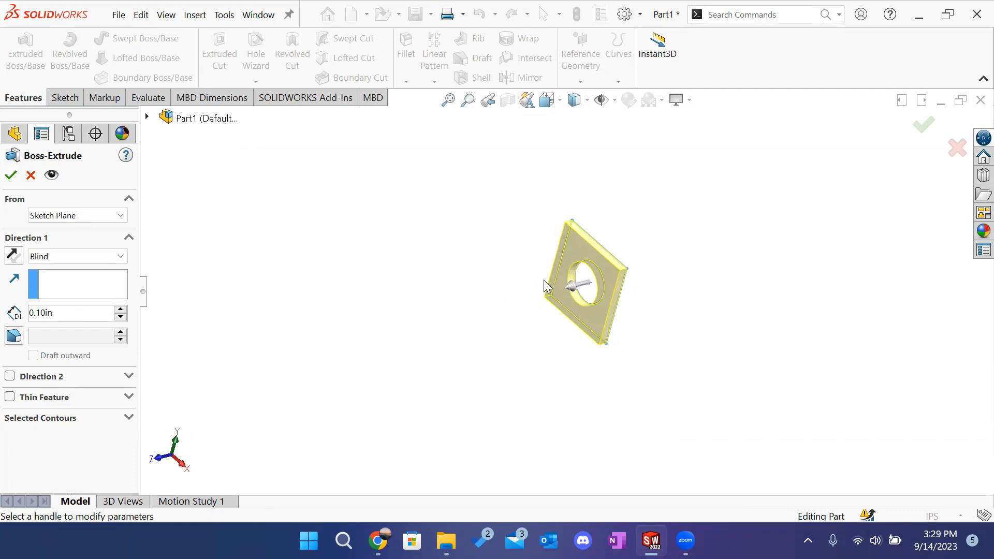
{"action": "left_click", "coordinate": [569, 289]}
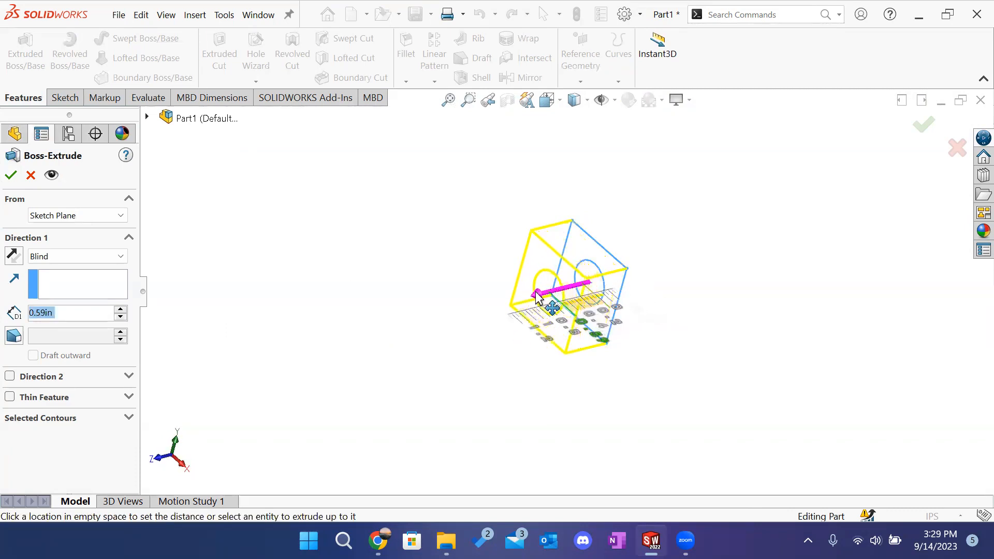
{"action": "left_click", "coordinate": [544, 343]}
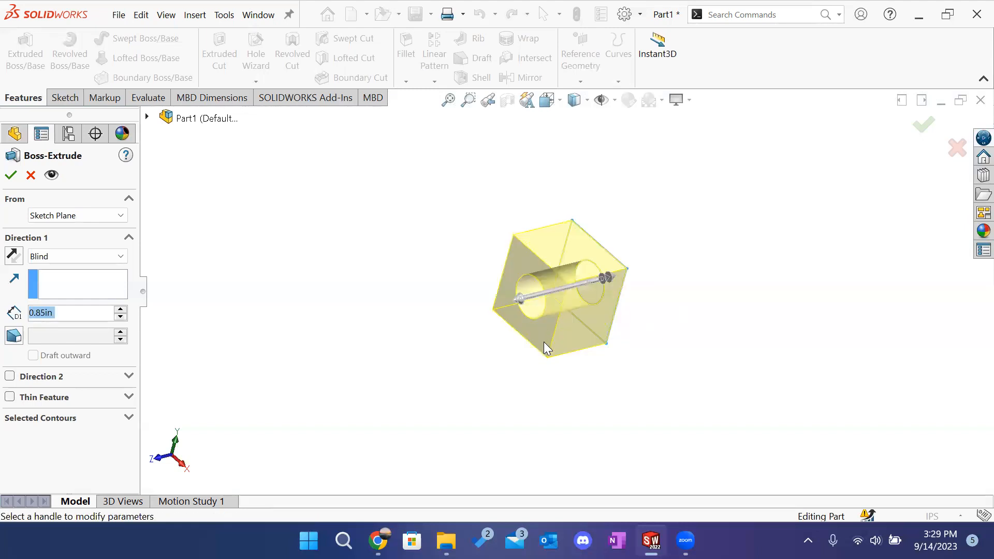
{"action": "left_click", "coordinate": [521, 298]}
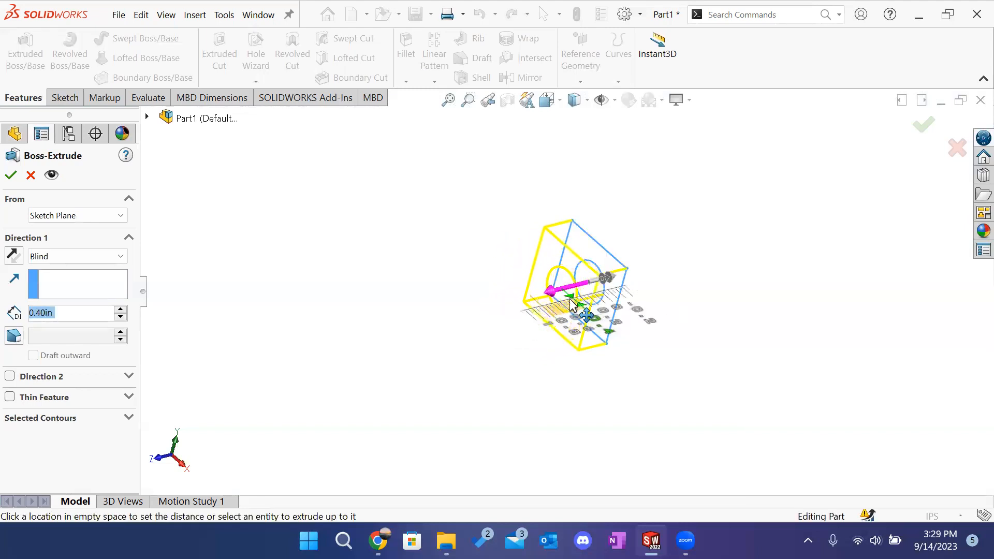
{"action": "left_click", "coordinate": [555, 318]}
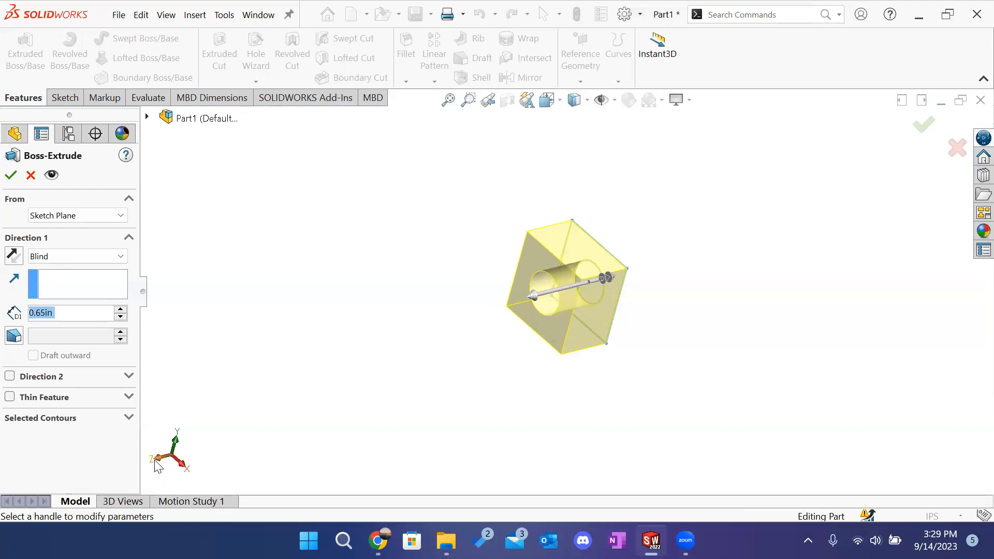
{"action": "left_click", "coordinate": [528, 300]}
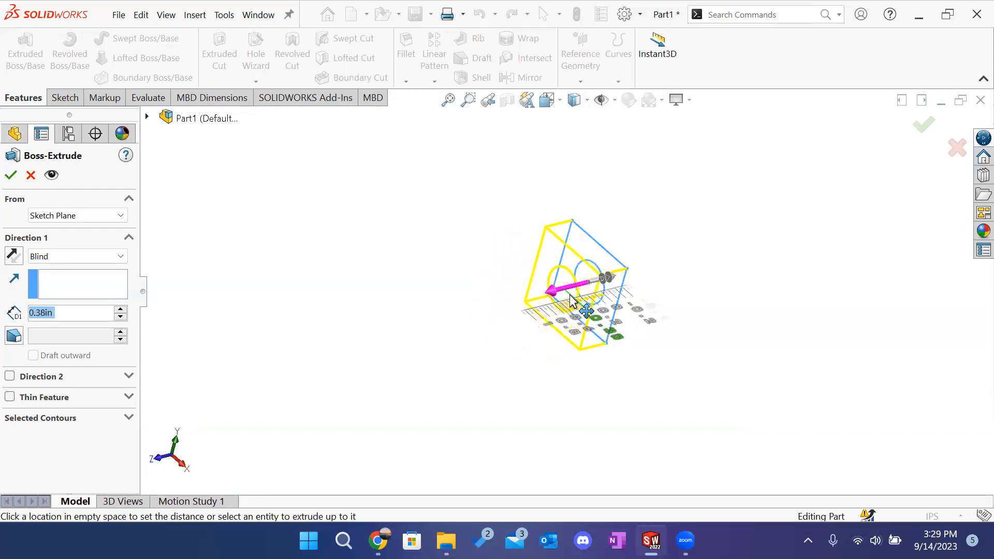
{"action": "left_click", "coordinate": [549, 288]}
Step: Set the Direction 1 depth of the extrusion to 1 in
{"action": "left_click", "coordinate": [65, 313]}
{"action": "left_click_drag", "start_coordinate": [63, 314], "coordinate": [12, 299]}
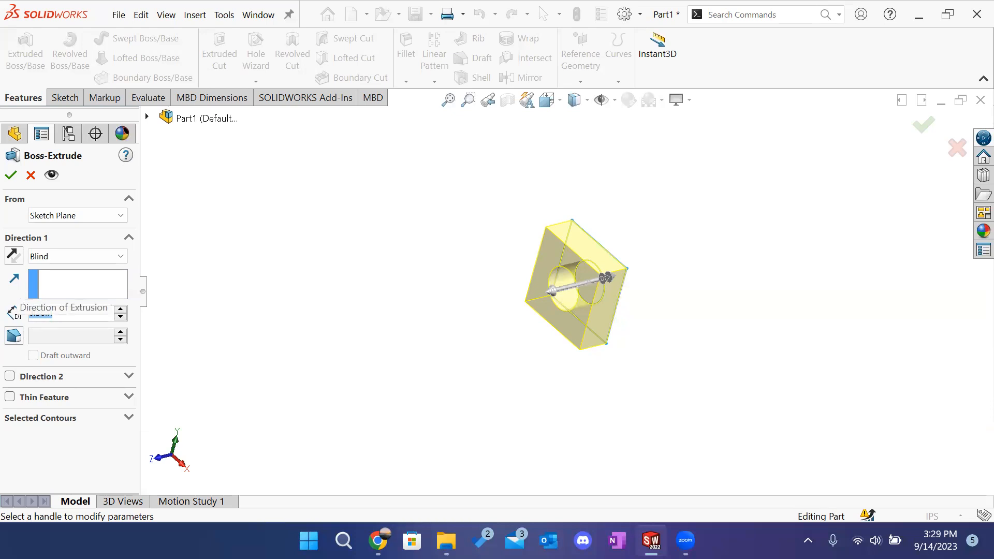
{"action": "type", "text": "1"}
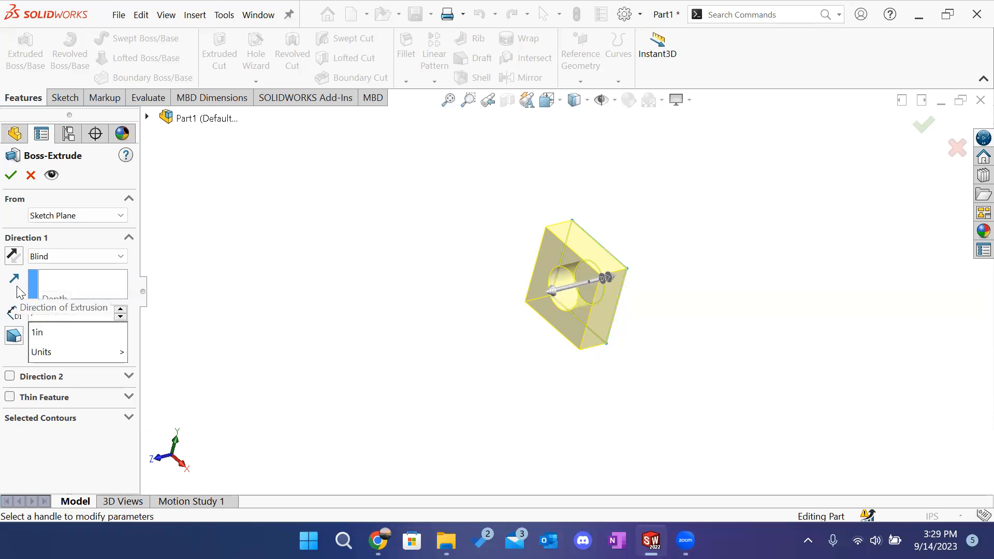
{"action": "key", "text": "Return"}
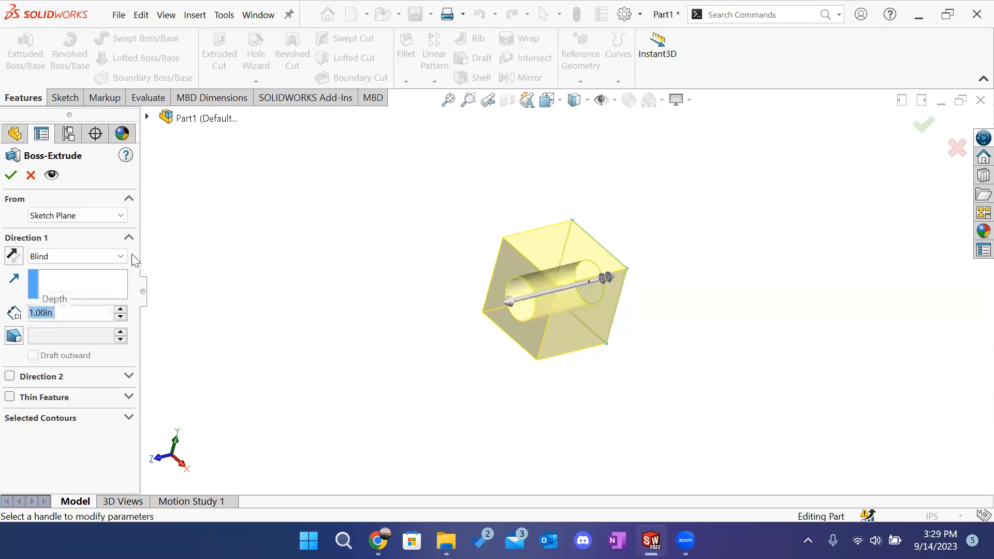
Step: Try the reversed direction and the Mid Plane end condition for the extrusion, restoring the original direction and Blind
{"action": "left_click", "coordinate": [19, 255]}
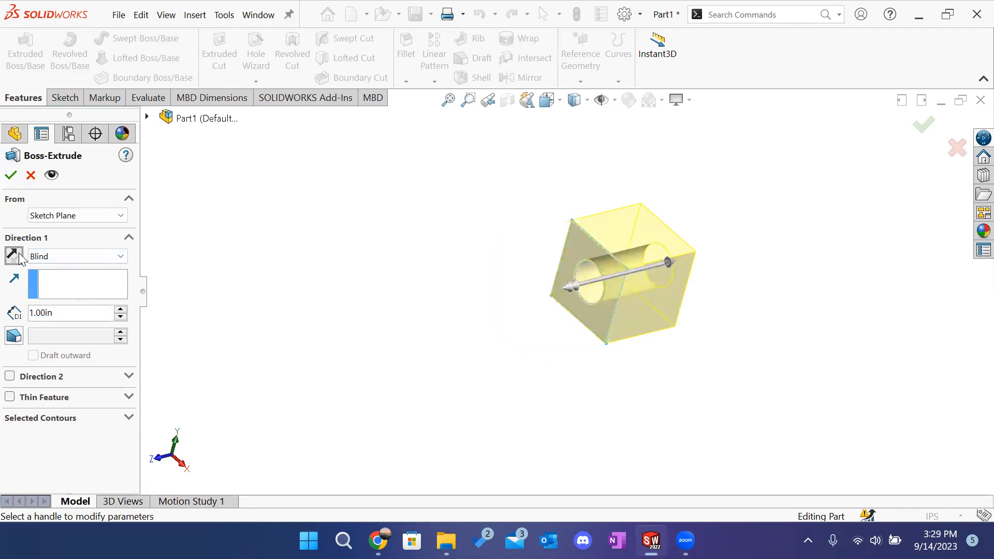
{"action": "left_click", "coordinate": [18, 256]}
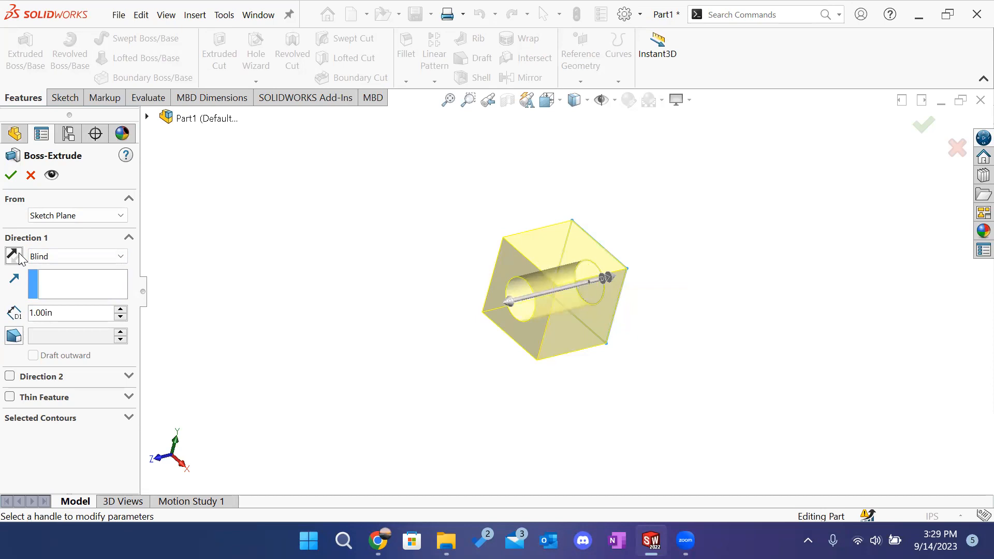
{"action": "left_click", "coordinate": [85, 256]}
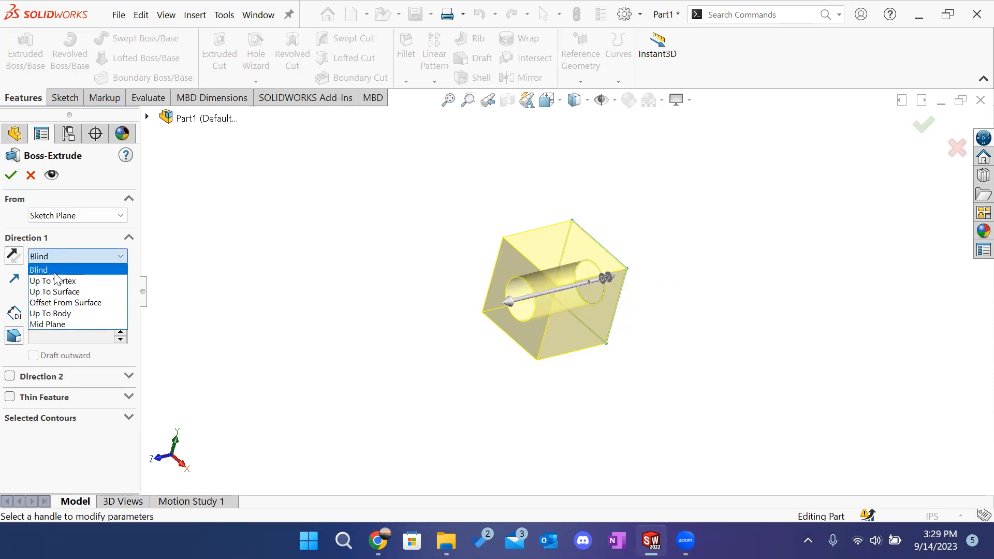
{"action": "left_click", "coordinate": [48, 257]}
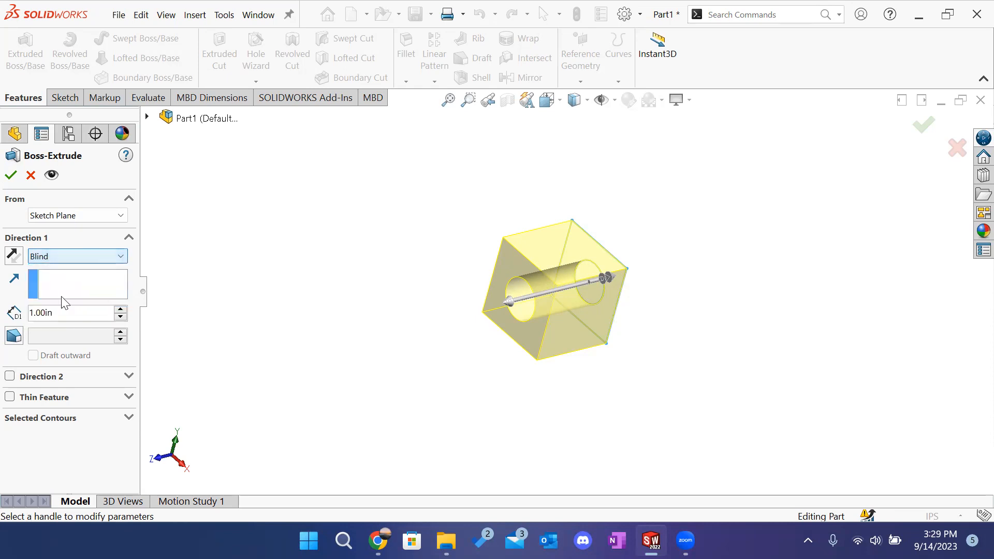
{"action": "left_click", "coordinate": [42, 257]}
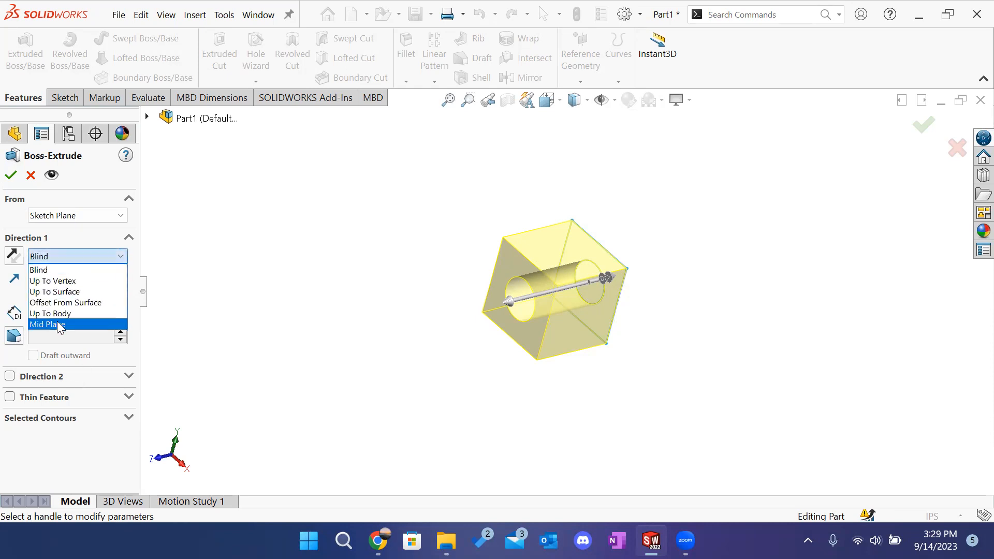
{"action": "left_click", "coordinate": [57, 325]}
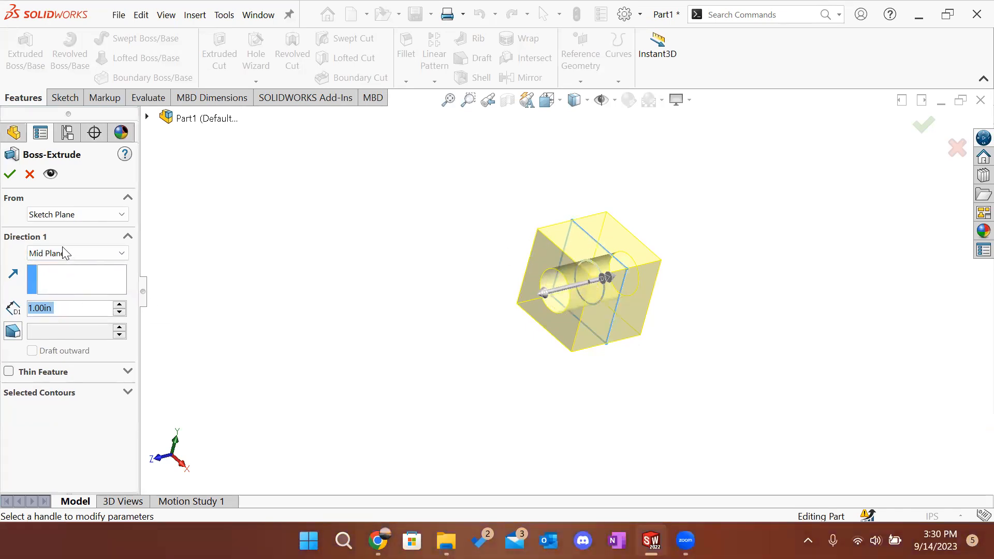
{"action": "left_click", "coordinate": [101, 254]}
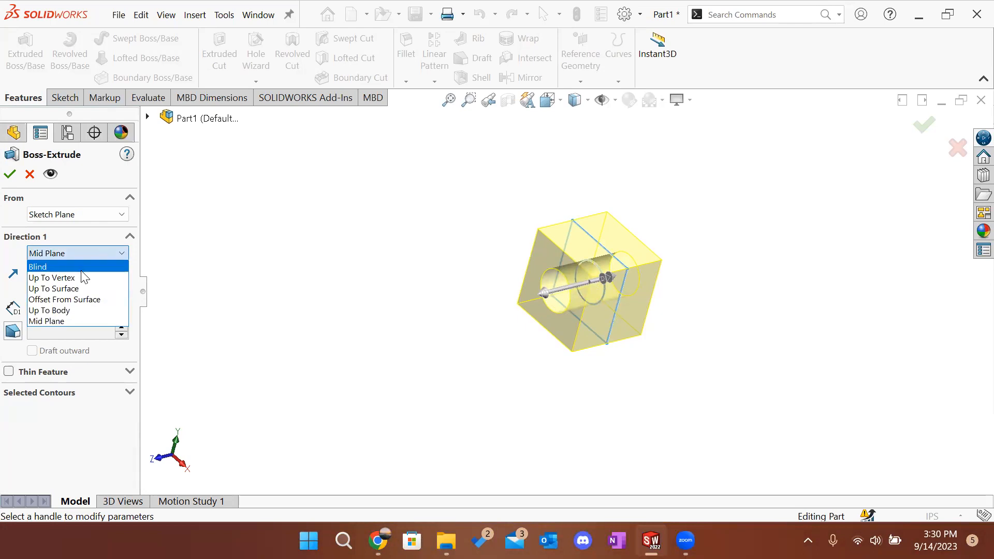
{"action": "left_click", "coordinate": [82, 267]}
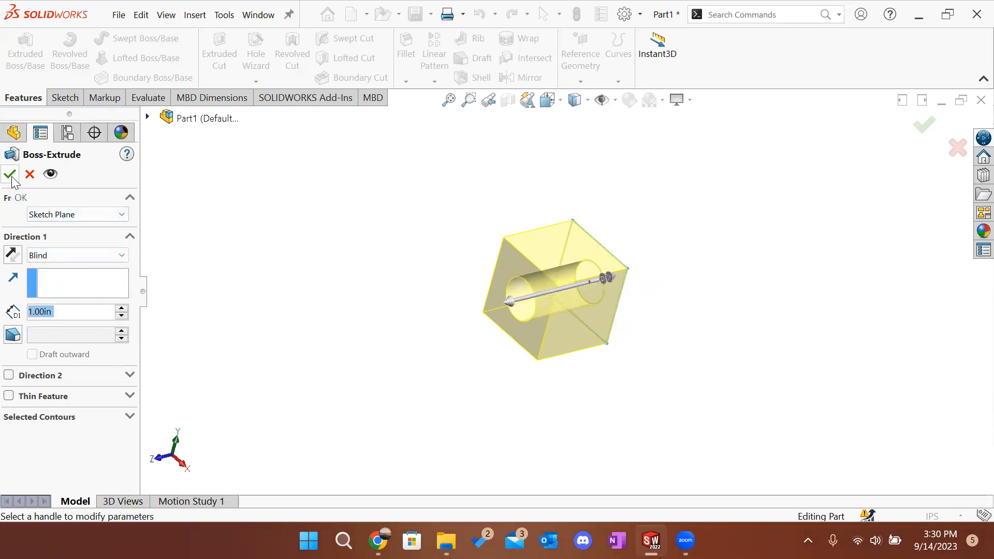
Step: Complete the 1 in Blind extrusion of the sketch and inspect the solid from another angle
{"action": "left_click", "coordinate": [922, 128]}
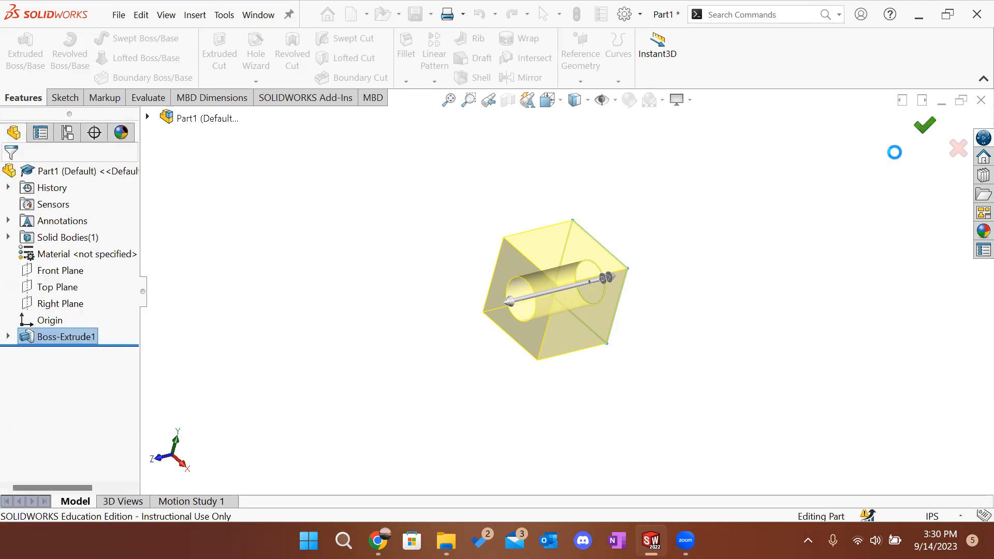
{"action": "middle_click_drag", "start_coordinate": [682, 255], "coordinate": [636, 410]}
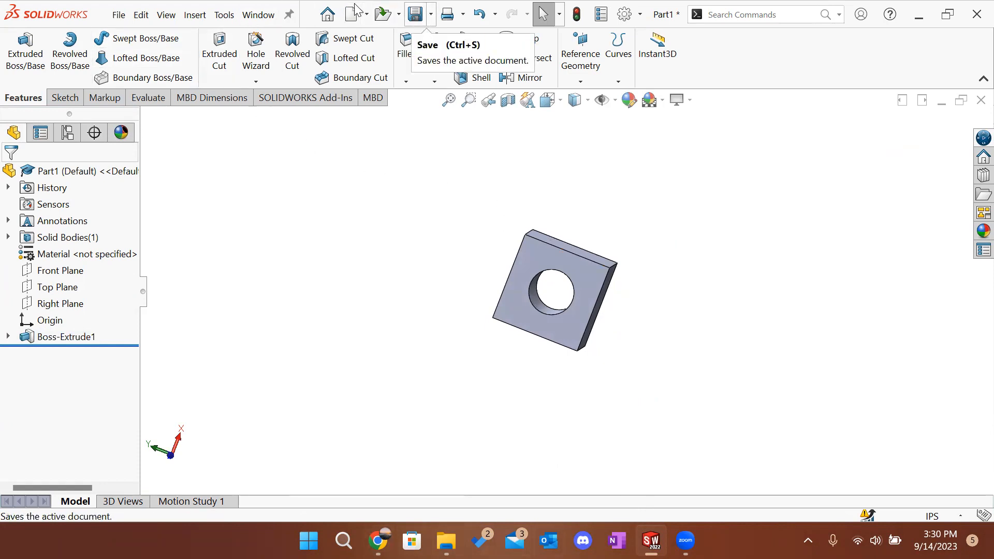
Step: Explore the Save As options for the part, picking the Downloads folder and reviewing the available file types, and leave without saving
{"action": "left_click", "coordinate": [415, 14]}
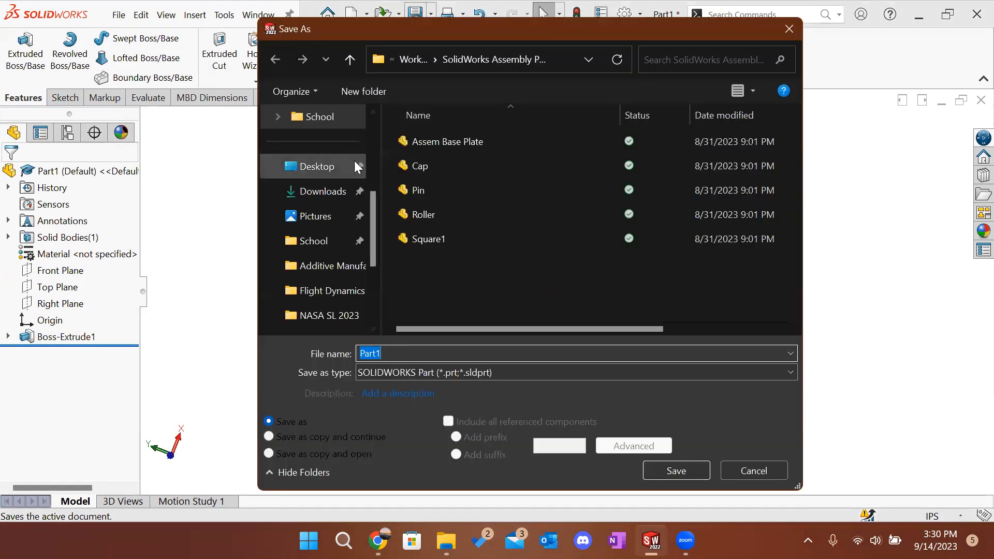
{"action": "left_click", "coordinate": [331, 193]}
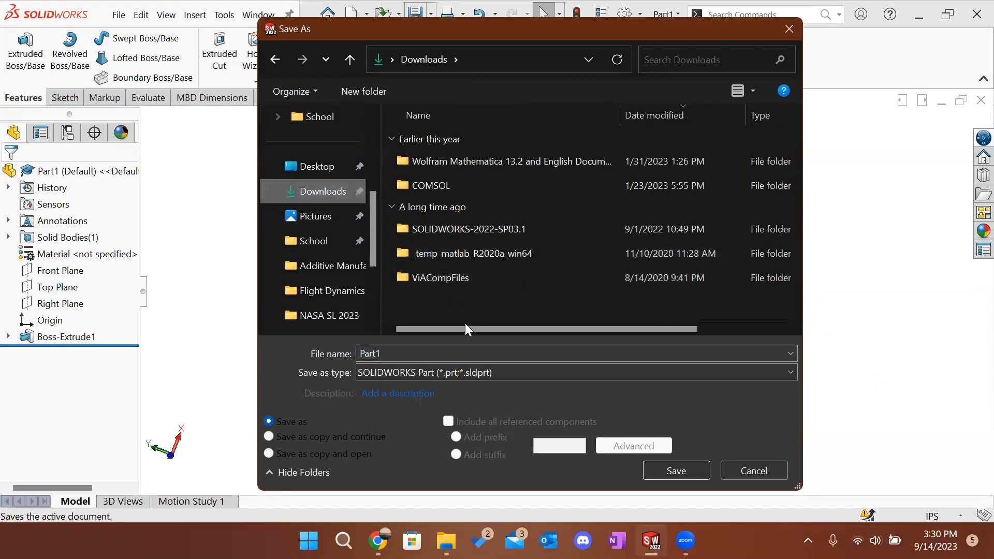
{"action": "left_click", "coordinate": [429, 353]}
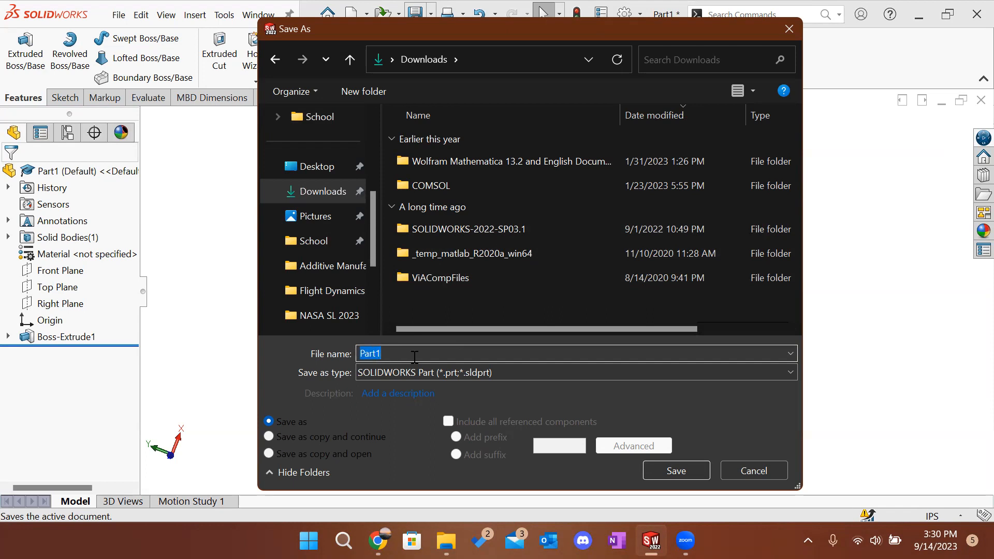
{"action": "left_click", "coordinate": [432, 367]}
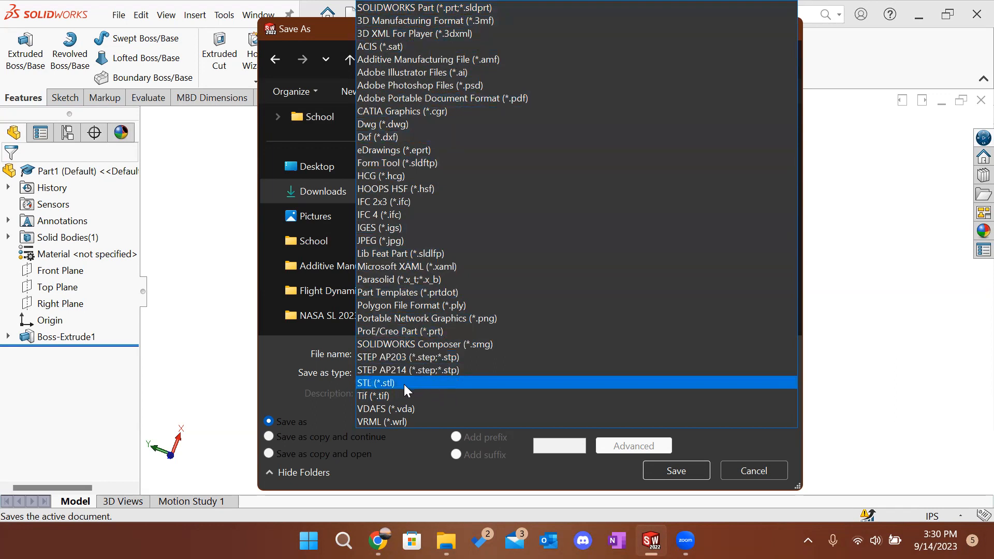
{"action": "left_click", "coordinate": [411, 9]}
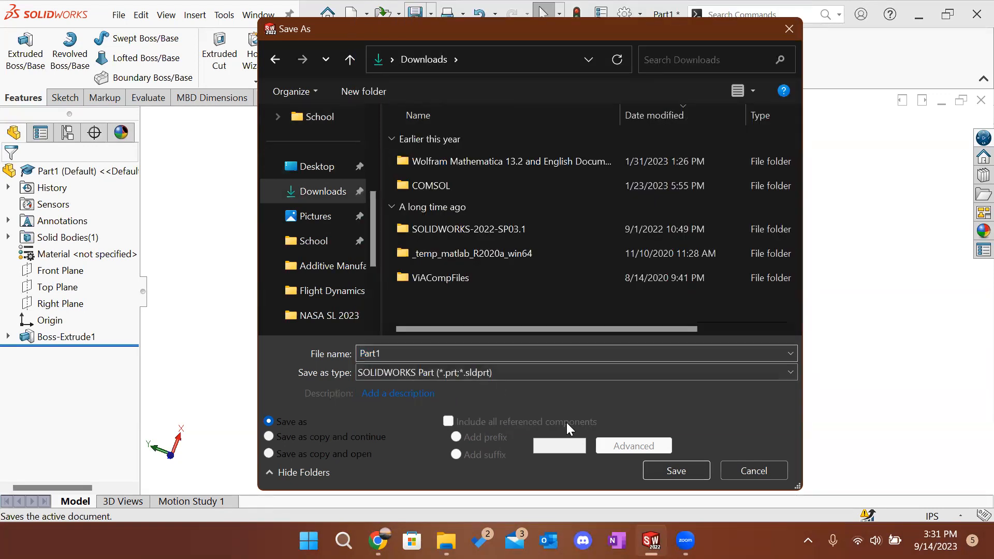
{"action": "left_click", "coordinate": [753, 471]}
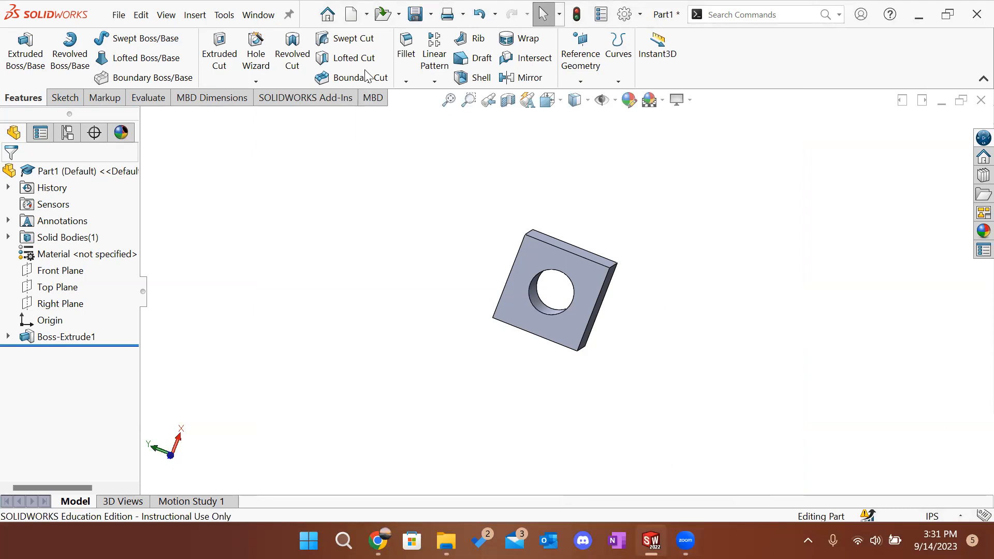
Step: Create a new part document
{"action": "key", "text": "ctrl+n"}
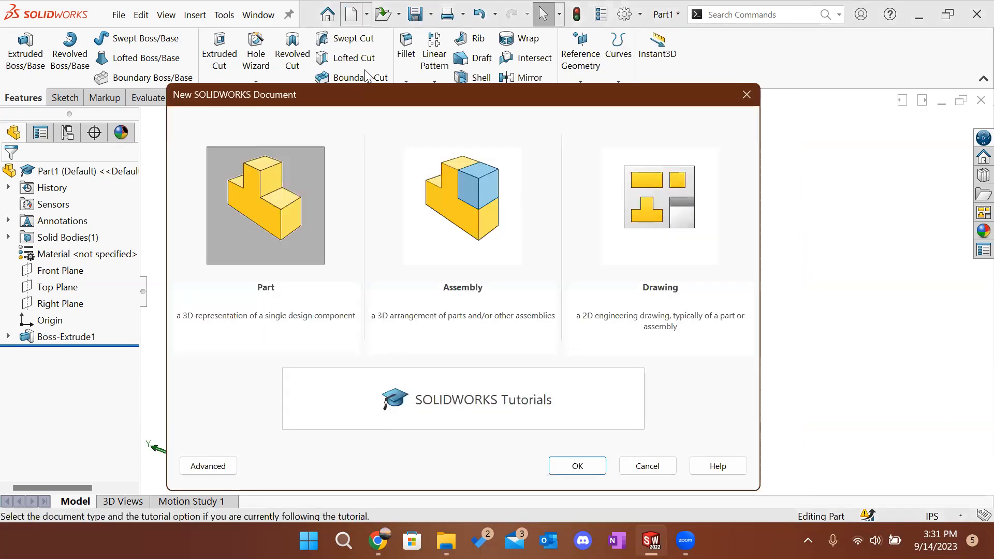
{"action": "left_click", "coordinate": [599, 472]}
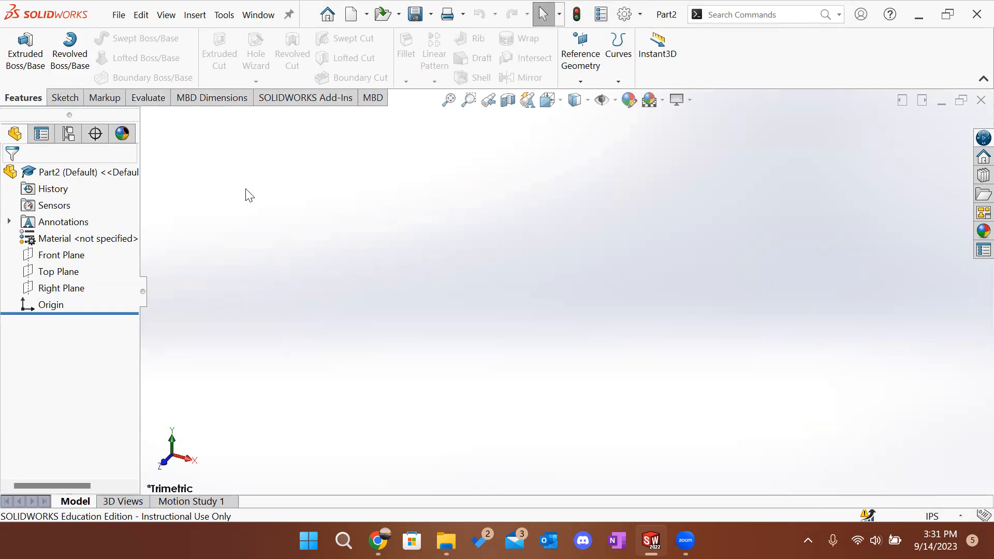
Step: Switch to the Google Slides workshop deck, examine the dimensioned bracket on the Example slide, and return to SOLIDWORKS
{"action": "left_click", "coordinate": [380, 540]}
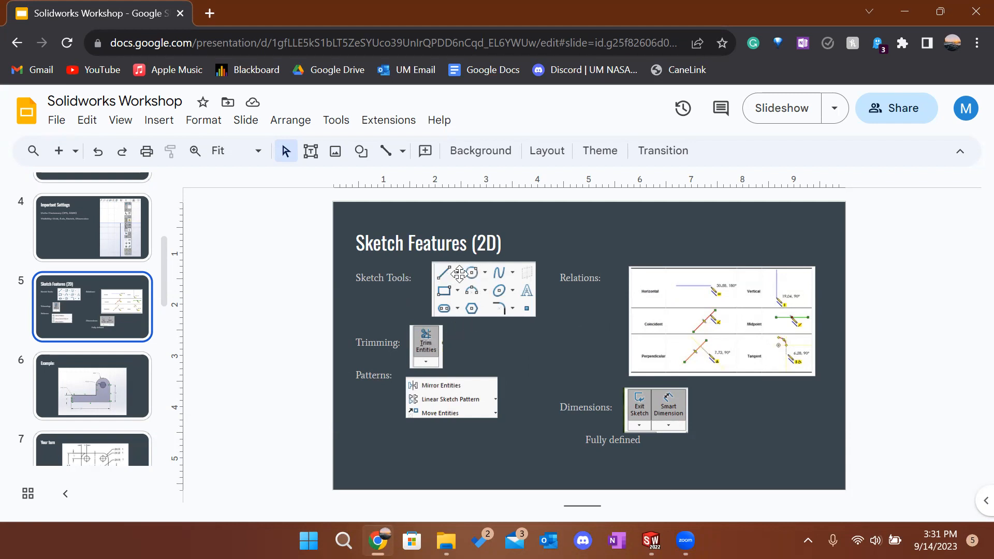
{"action": "left_click", "coordinate": [115, 392]}
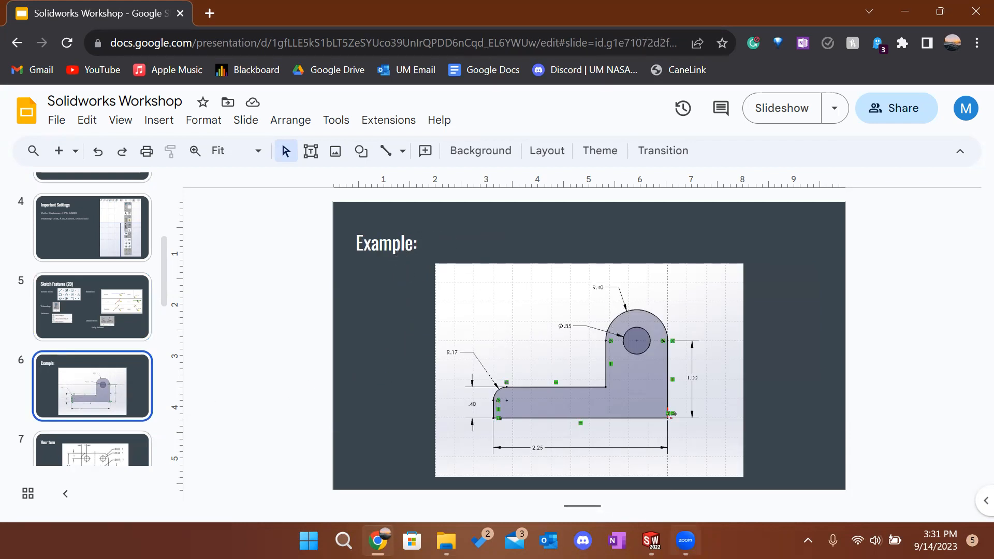
{"action": "mouse_move", "coordinate": [651, 541]}
{"action": "mouse_move", "coordinate": [684, 540]}
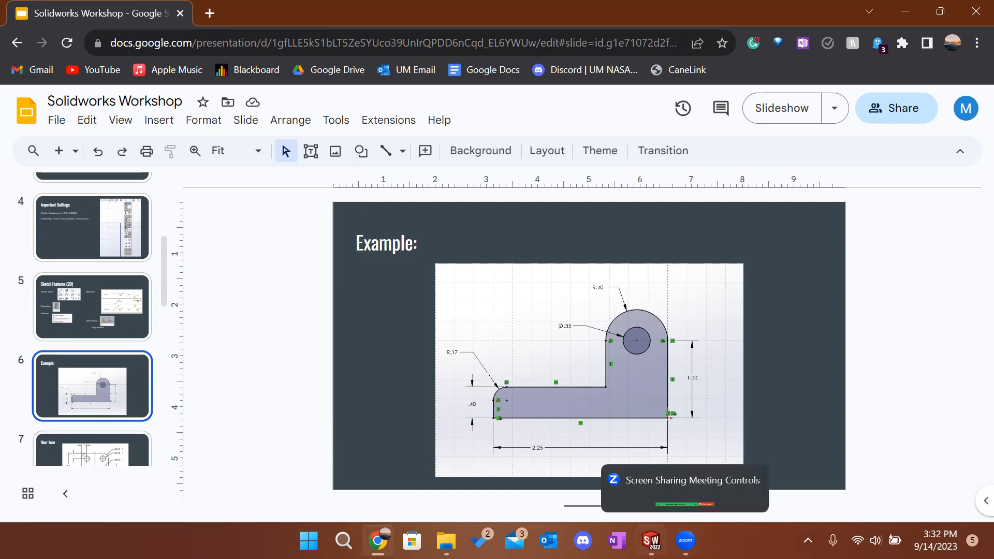
{"action": "left_click", "coordinate": [681, 454]}
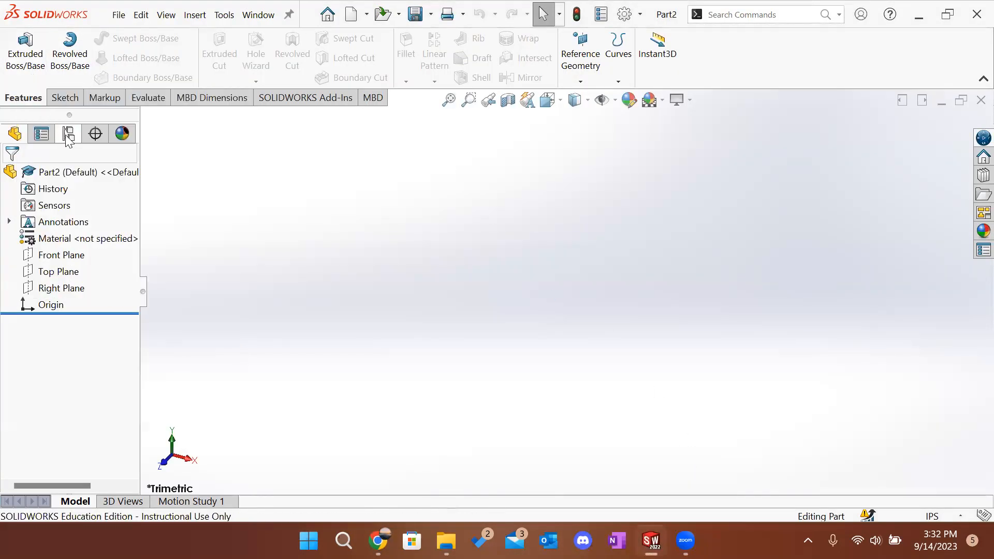
Step: Start a sketch on the Front Plane with the Corner Rectangle tool active
{"action": "left_click", "coordinate": [72, 98]}
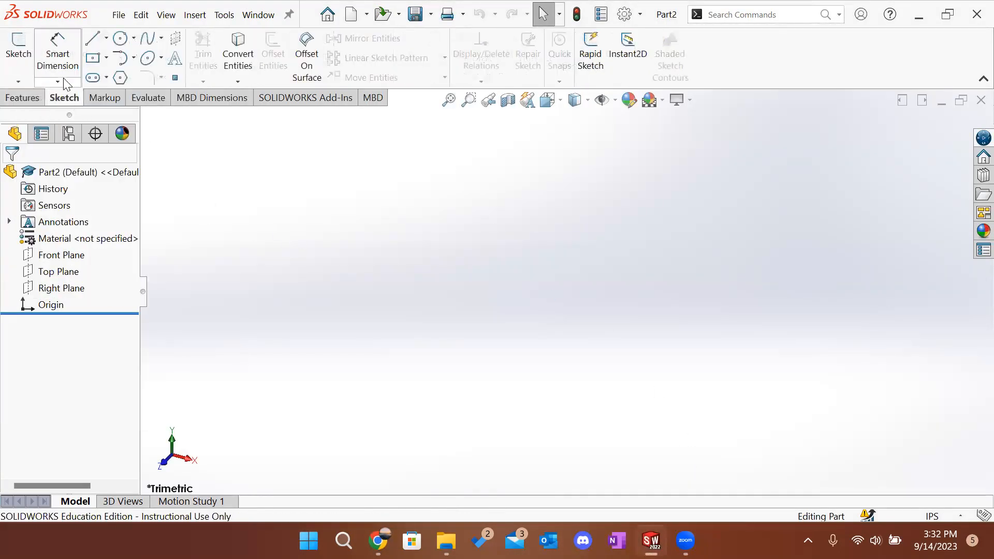
{"action": "left_click", "coordinate": [19, 45]}
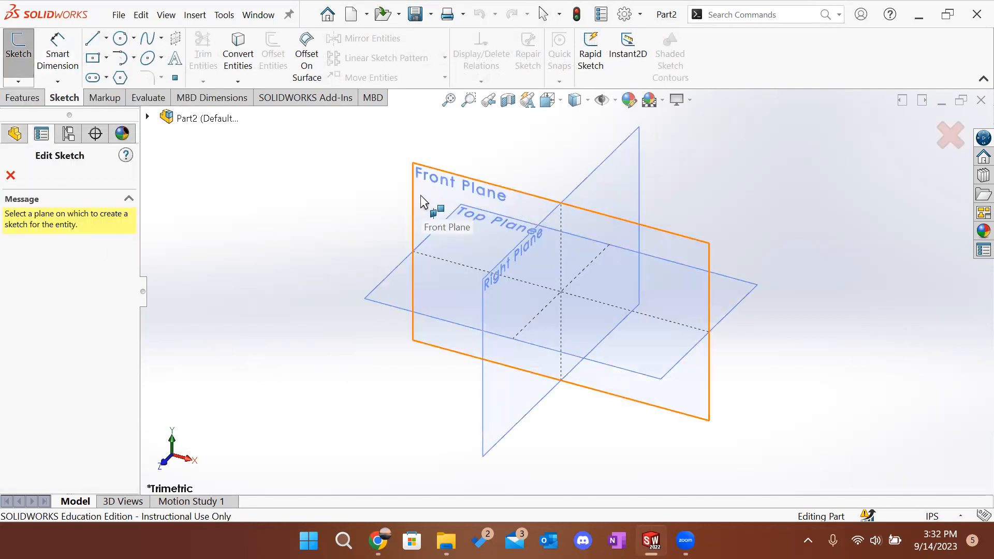
{"action": "left_click", "coordinate": [420, 195]}
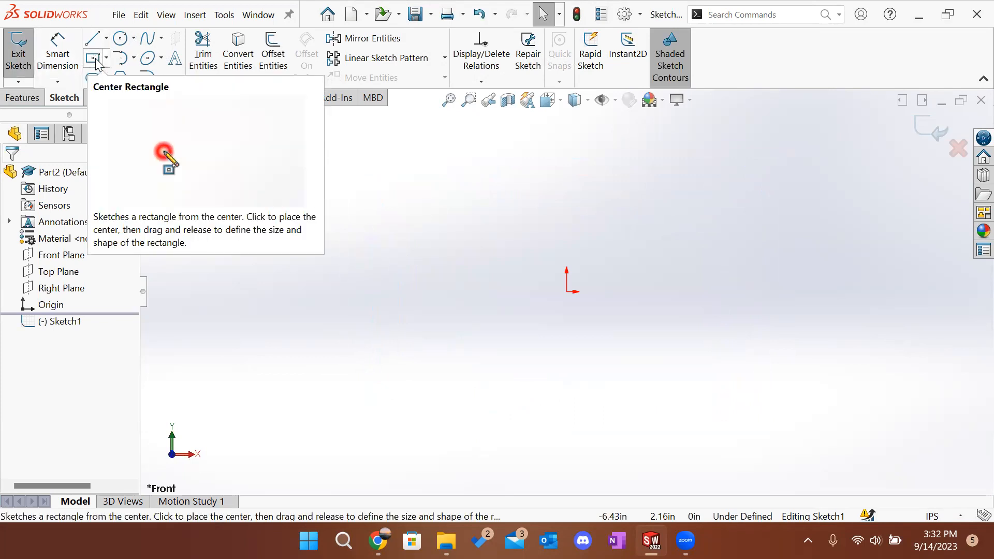
{"action": "left_click", "coordinate": [97, 61]}
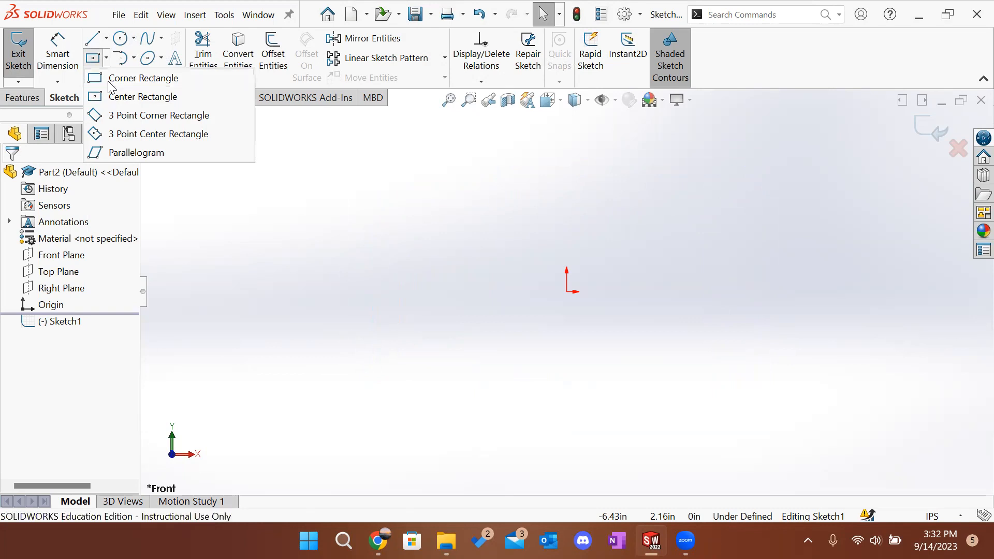
{"action": "left_click", "coordinate": [135, 78]}
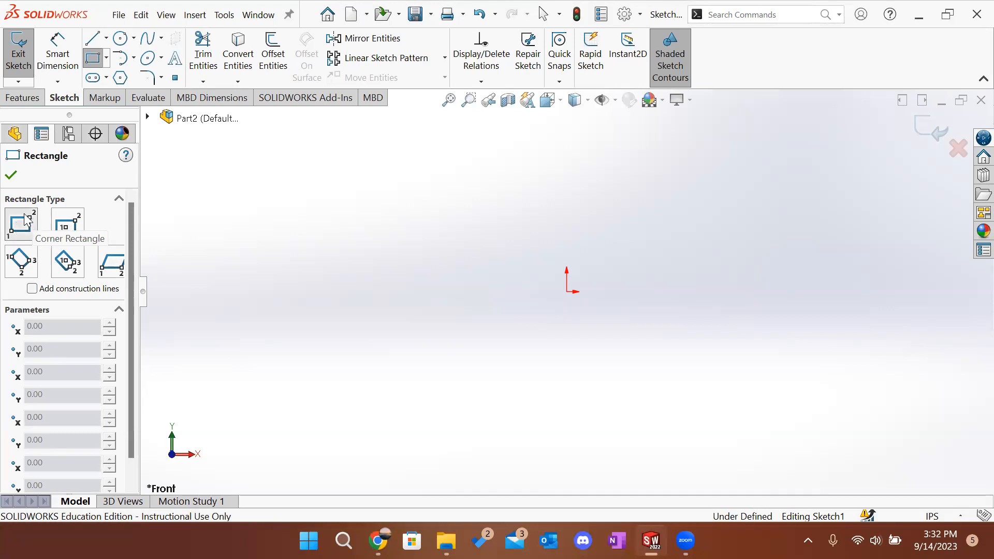
Step: Show the reference planes and the sketch grid in the graphics area
{"action": "left_click", "coordinate": [613, 102]}
{"action": "left_click", "coordinate": [615, 103]}
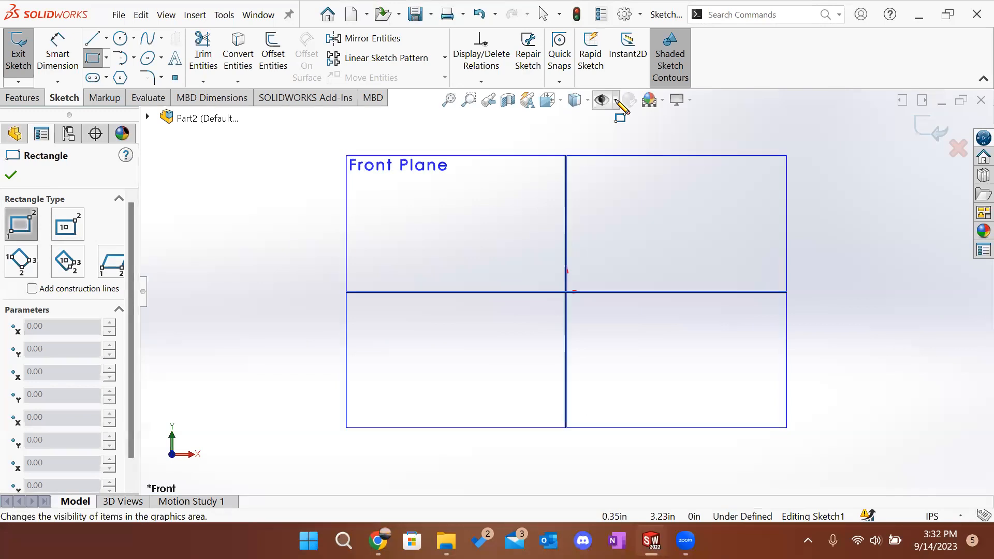
{"action": "left_click", "coordinate": [615, 101]}
{"action": "left_click", "coordinate": [603, 287]}
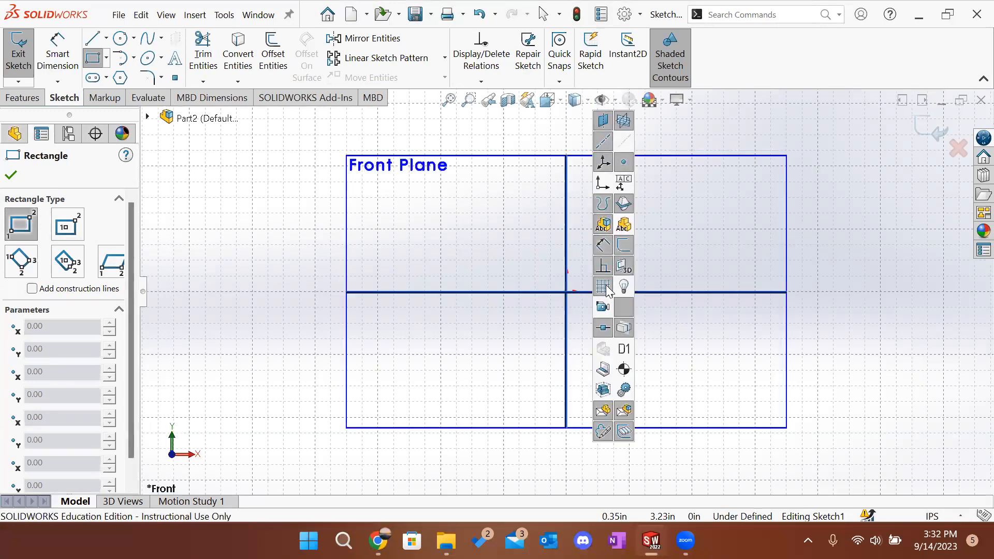
{"action": "left_click", "coordinate": [616, 101]}
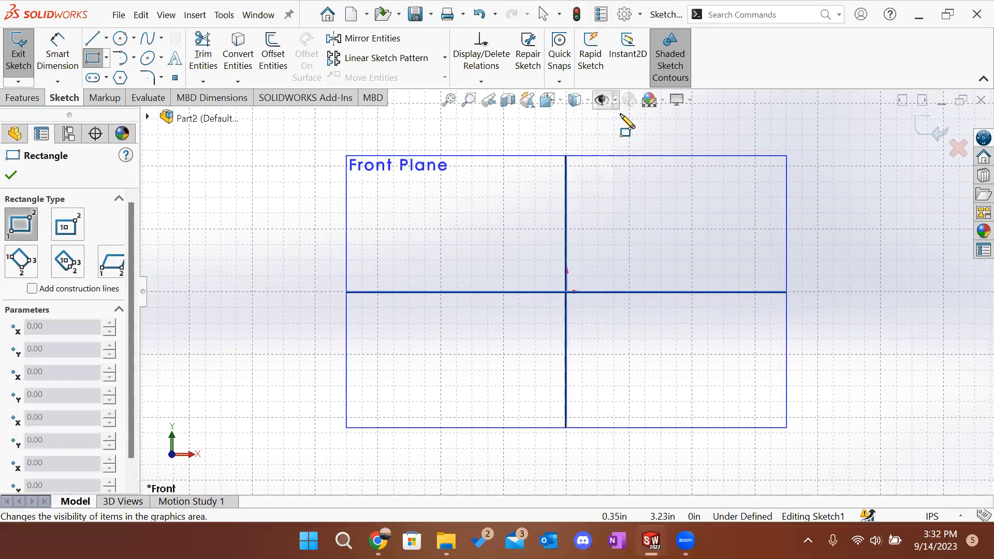
Step: Sketch a corner rectangle about 3 in wide and 1 in high, starting at the origin
{"action": "left_click", "coordinate": [566, 293]}
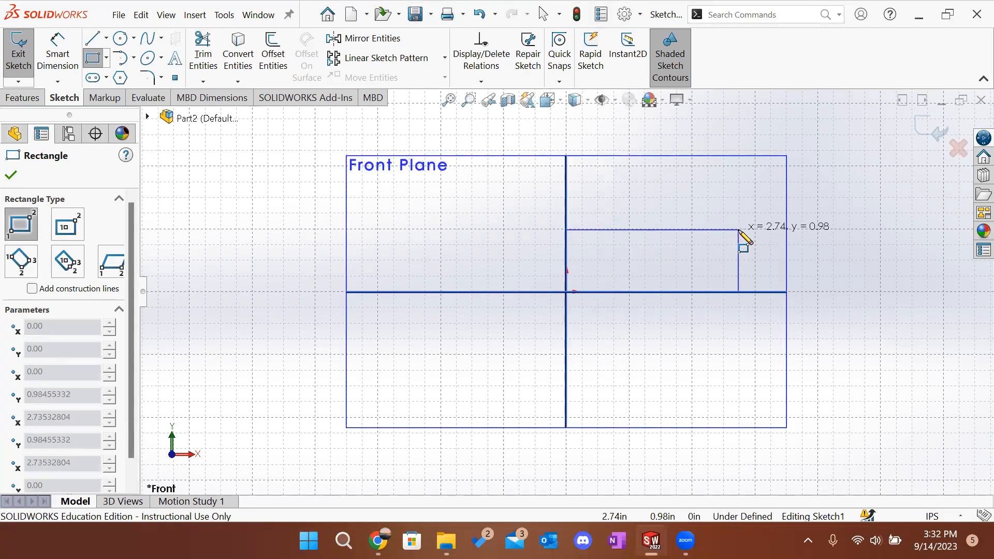
{"action": "left_click", "coordinate": [756, 229]}
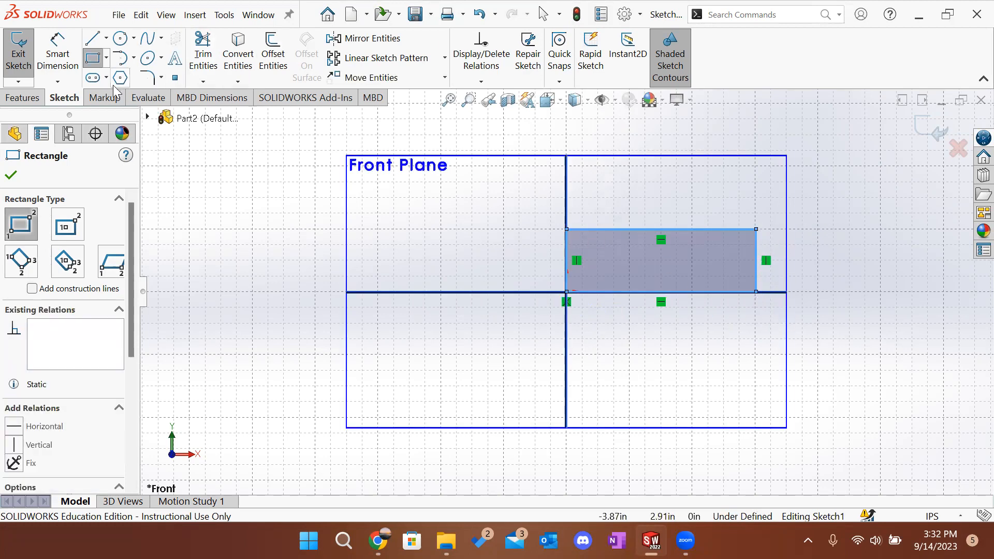
Step: Draw two vertical lines about 1 in upward from the rectangle's top edge, at its right corner and about 1 in to the left
{"action": "left_click", "coordinate": [93, 40]}
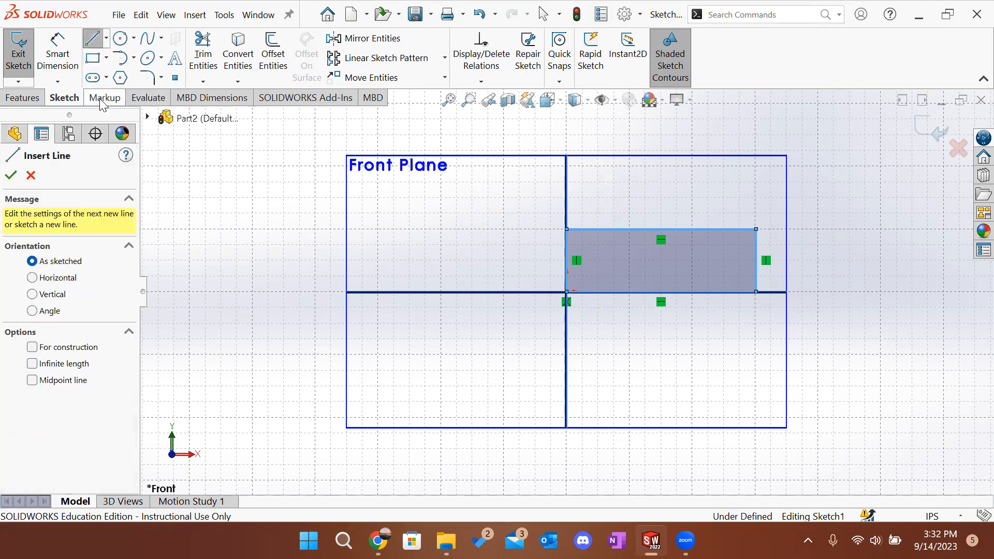
{"action": "left_click", "coordinate": [756, 228]}
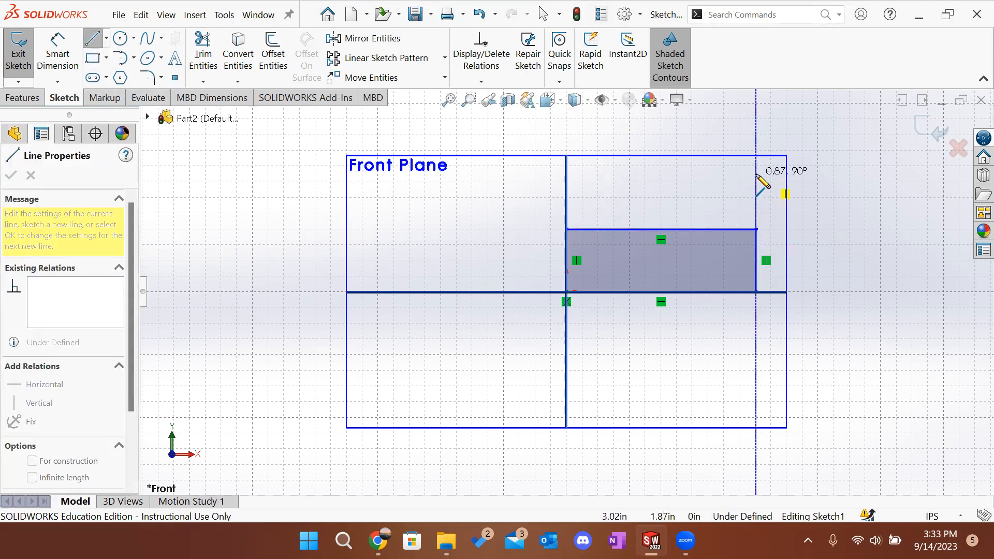
{"action": "left_click", "coordinate": [755, 164]}
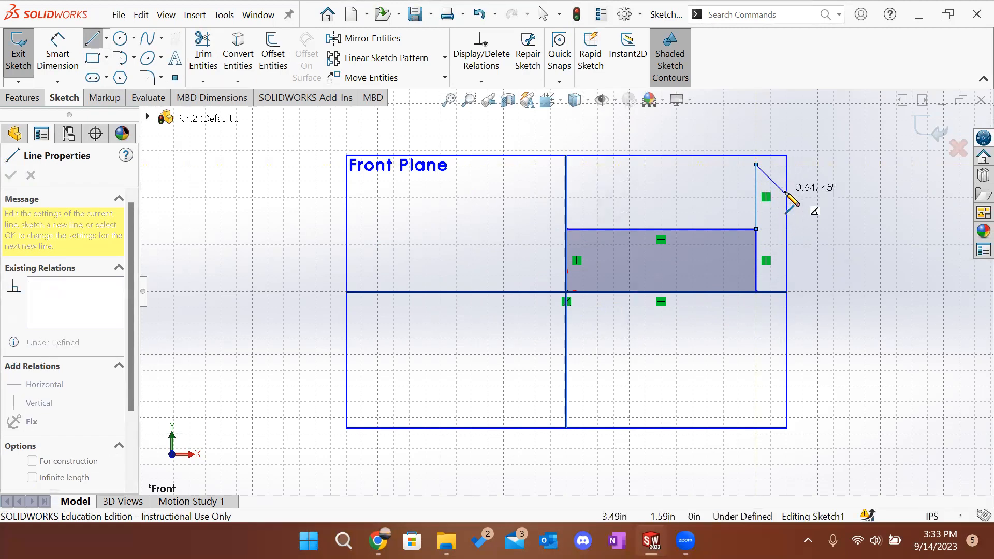
{"action": "key", "text": "Escape"}
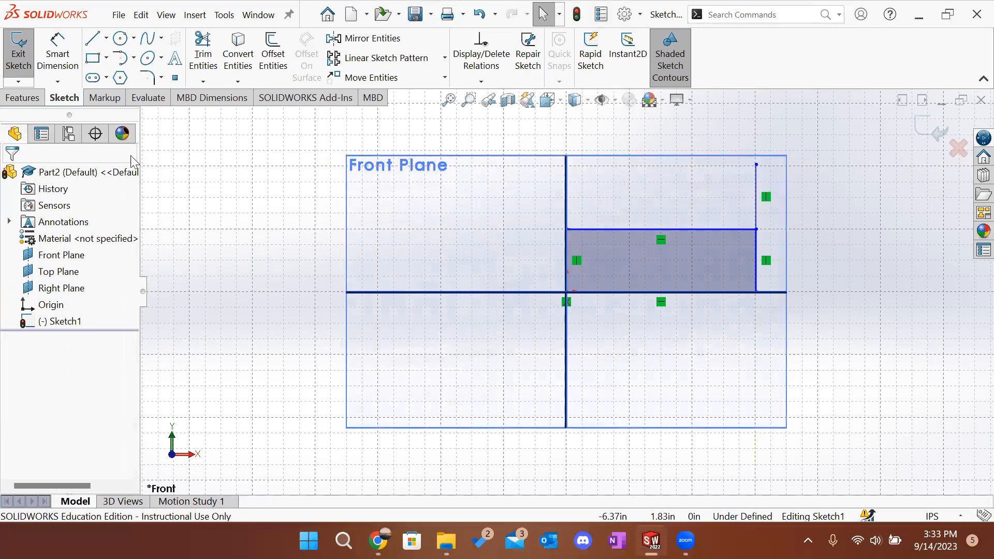
{"action": "left_click", "coordinate": [92, 38]}
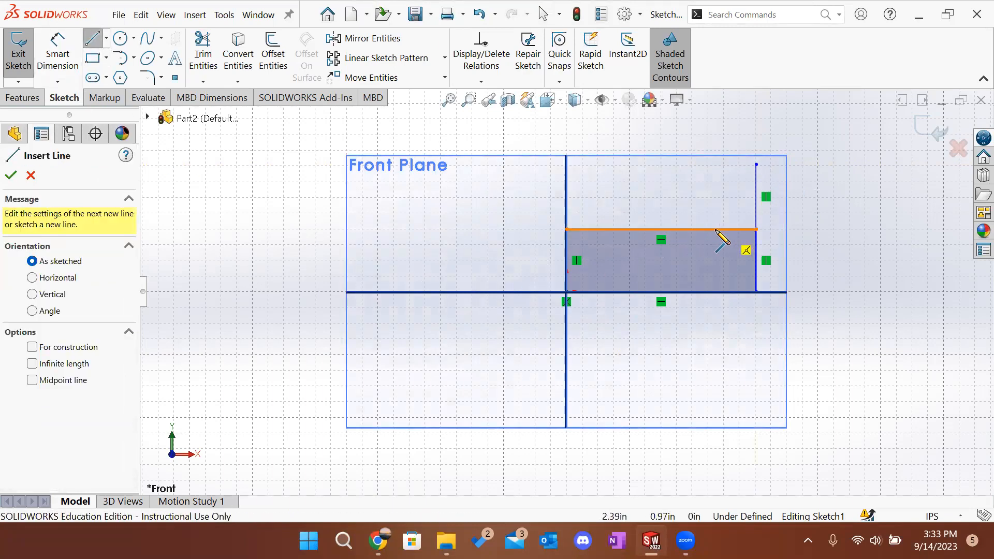
{"action": "left_click", "coordinate": [691, 229]}
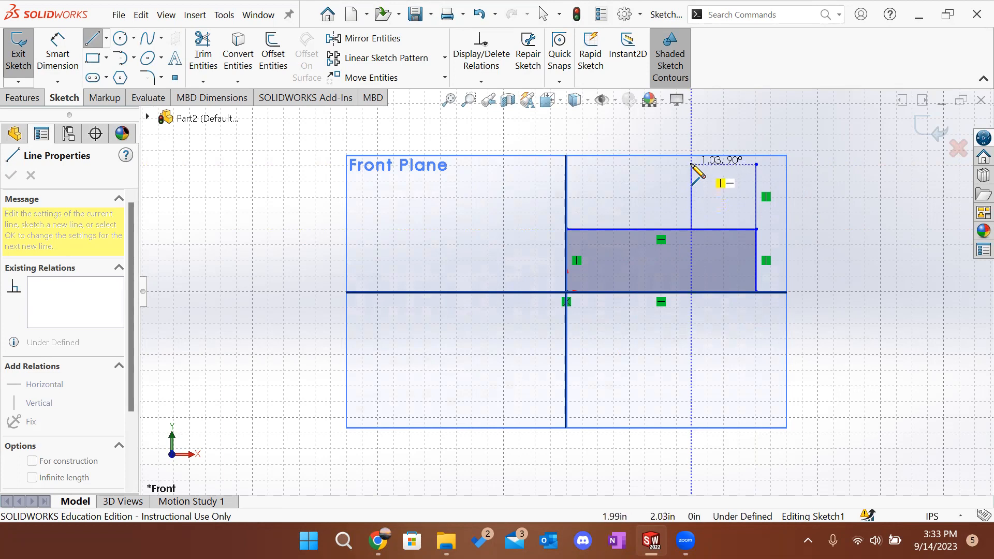
{"action": "left_click", "coordinate": [691, 165]}
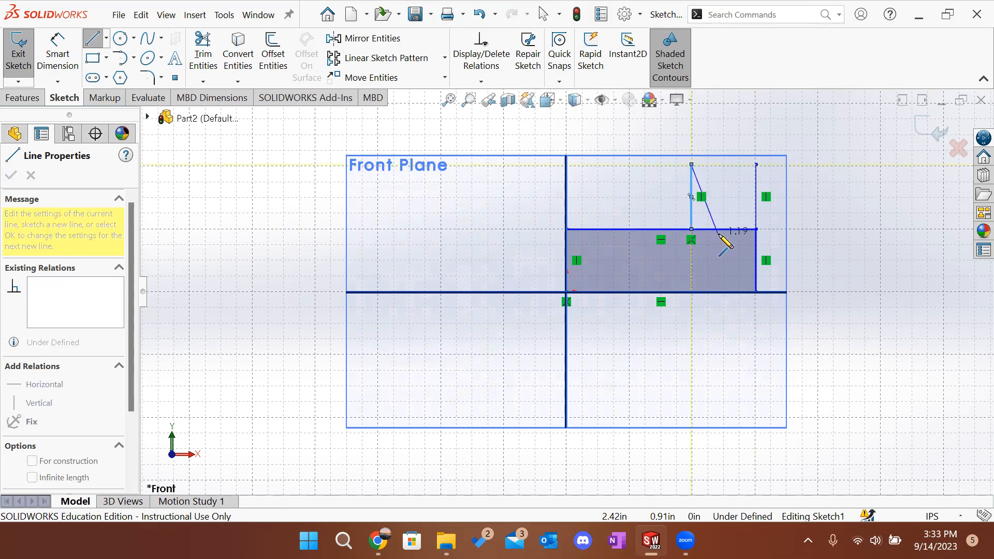
{"action": "key", "text": "Escape"}
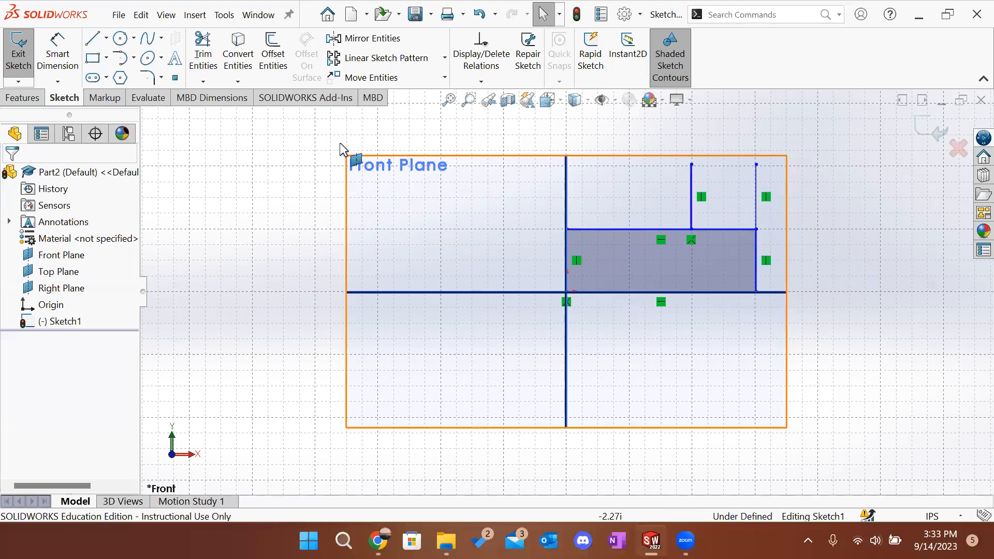
Step: Power-trim the outer vertical line above the rectangle and the top edge segment between the two vertical lines
{"action": "left_click", "coordinate": [203, 81]}
{"action": "left_click", "coordinate": [210, 97]}
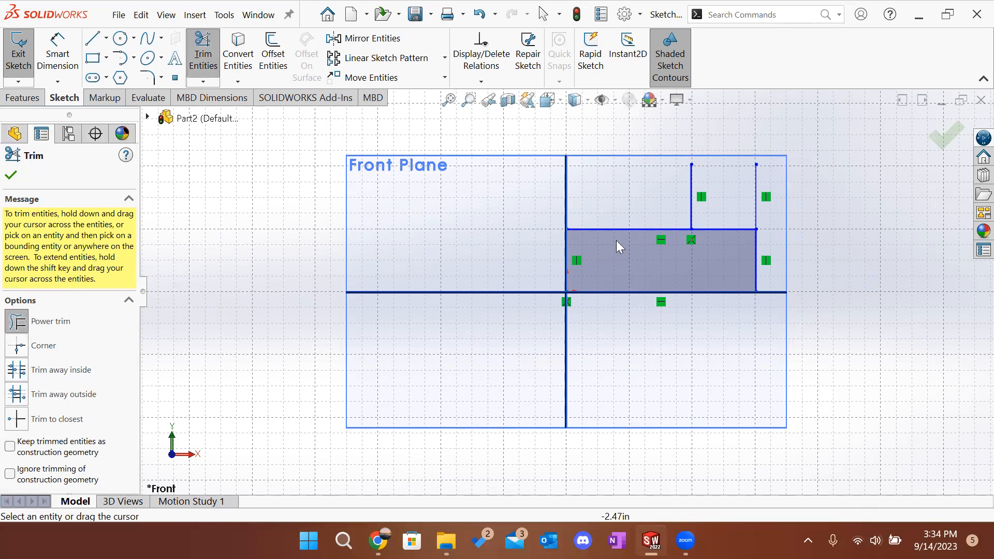
{"action": "mouse_move", "coordinate": [851, 202]}
{"action": "left_mouse_down"}
{"action": "mouse_move", "coordinate": [833, 158]}
{"action": "mouse_move", "coordinate": [802, 134]}
{"action": "left_mouse_up"}
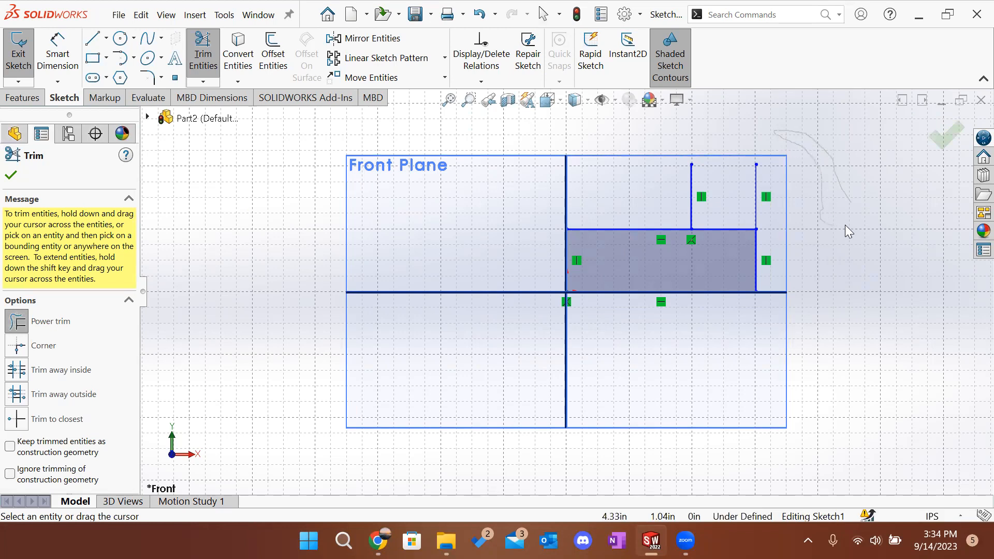
{"action": "mouse_move", "coordinate": [845, 125]}
{"action": "left_mouse_down"}
{"action": "mouse_move", "coordinate": [780, 124]}
{"action": "mouse_move", "coordinate": [744, 168]}
{"action": "left_mouse_up"}
{"action": "left_click_drag", "start_coordinate": [731, 223], "coordinate": [730, 231]}
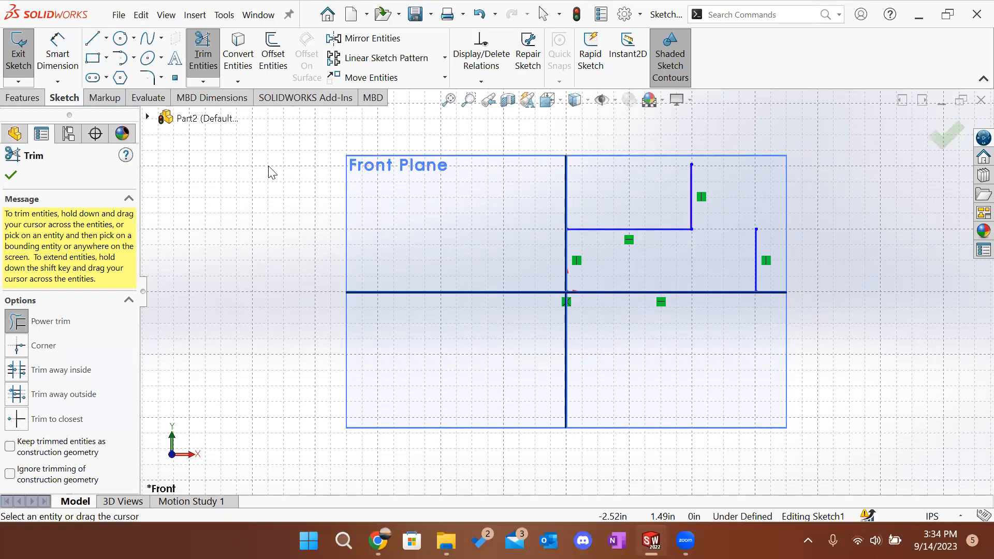
{"action": "left_click", "coordinate": [11, 177]}
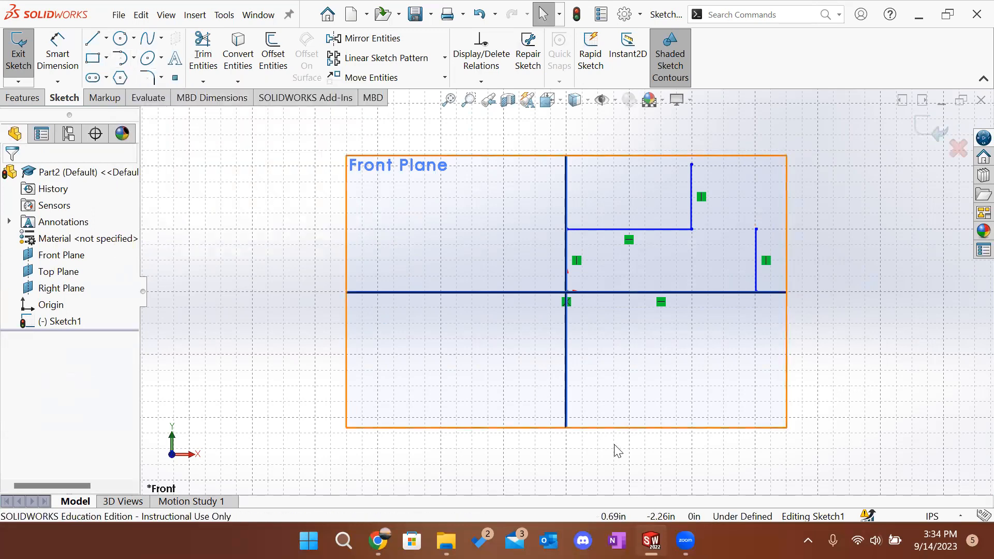
Step: Check the example slide and sketch a 180° tangent arc of about 0.51 in radius from the inner vertical line's top end, aligned above the outer line
{"action": "key", "text": "alt+Tab"}
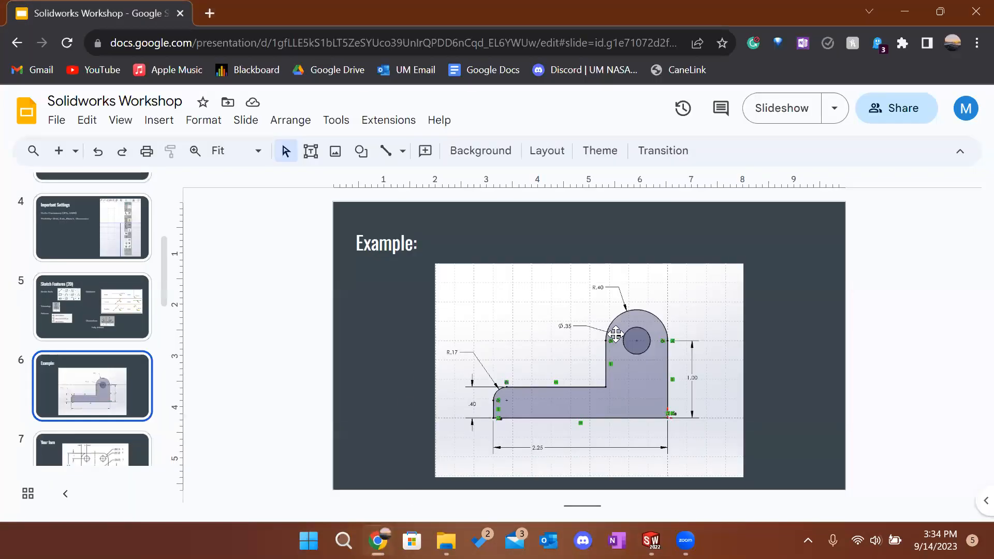
{"action": "mouse_move", "coordinate": [650, 541]}
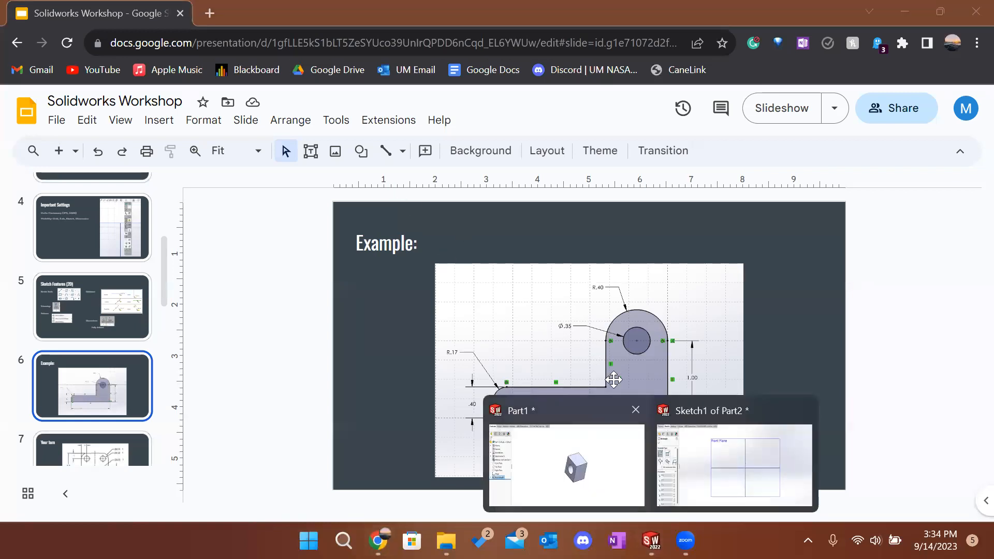
{"action": "left_click", "coordinate": [692, 457]}
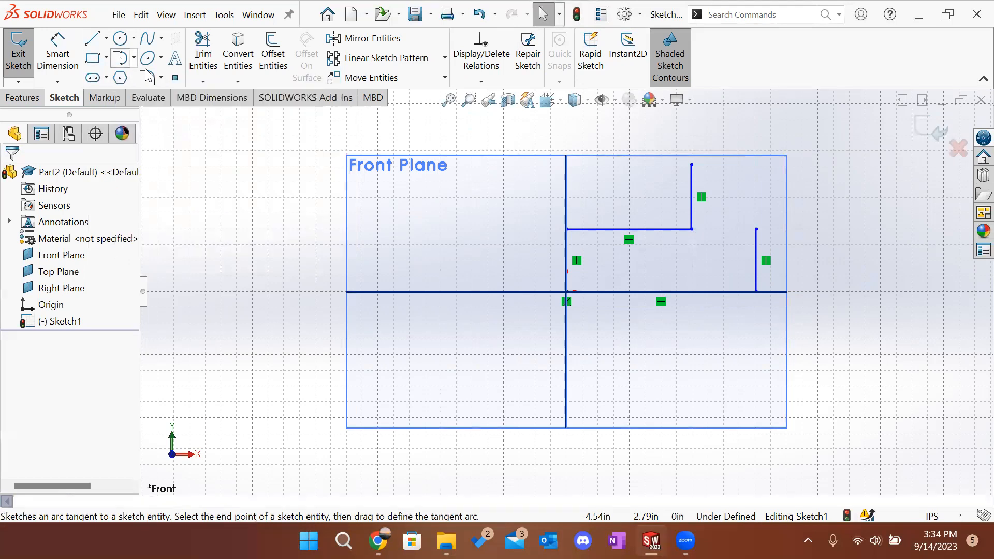
{"action": "left_click", "coordinate": [134, 58]}
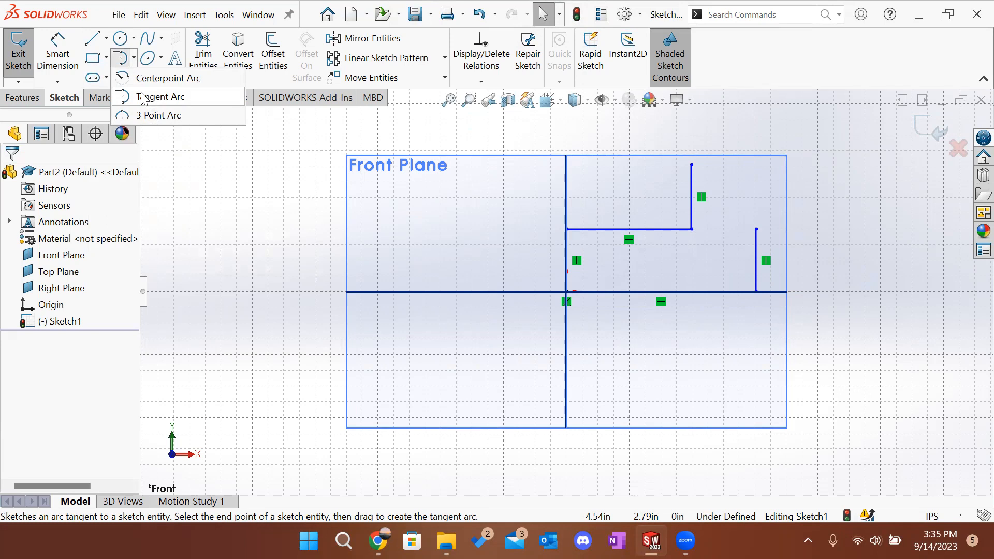
{"action": "left_click", "coordinate": [143, 98]}
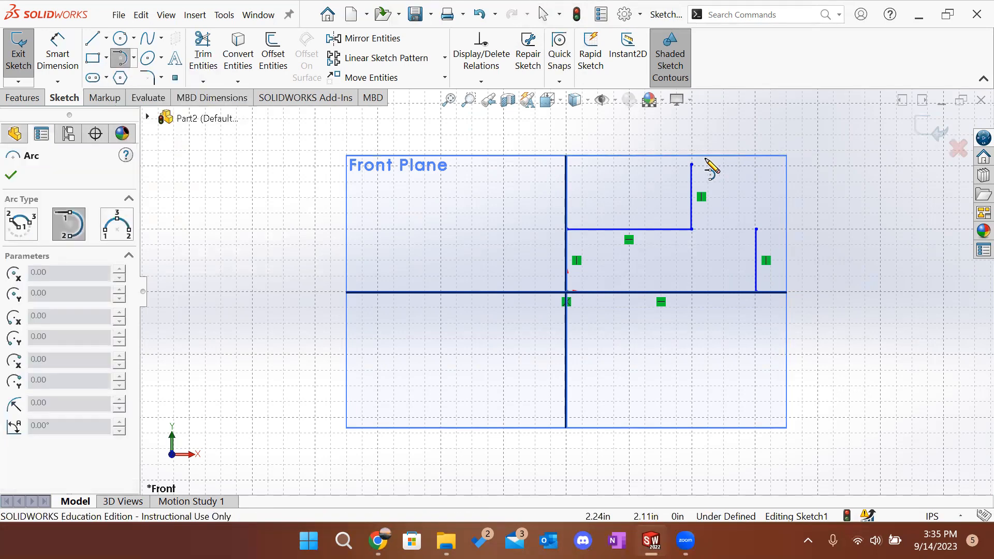
{"action": "left_click", "coordinate": [691, 164]}
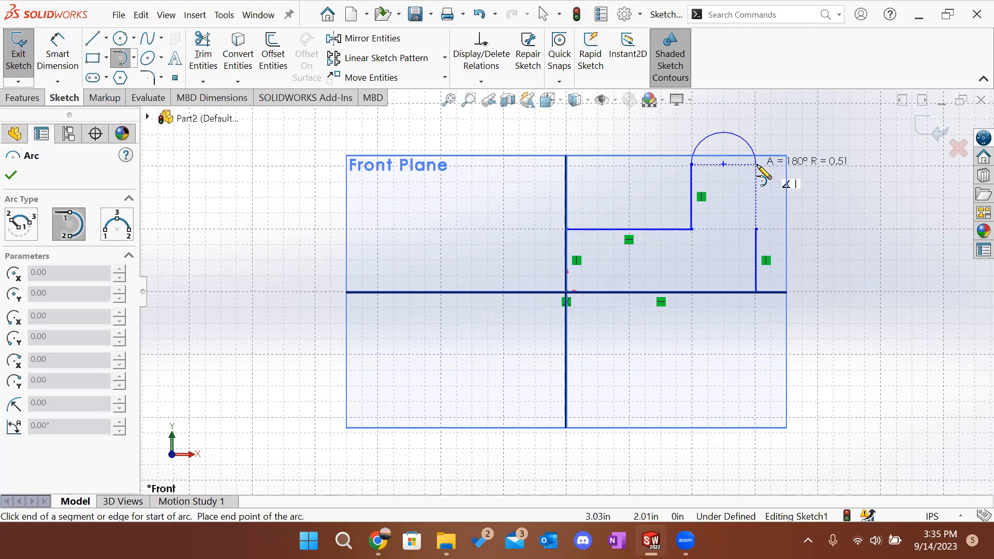
{"action": "left_click", "coordinate": [756, 165]}
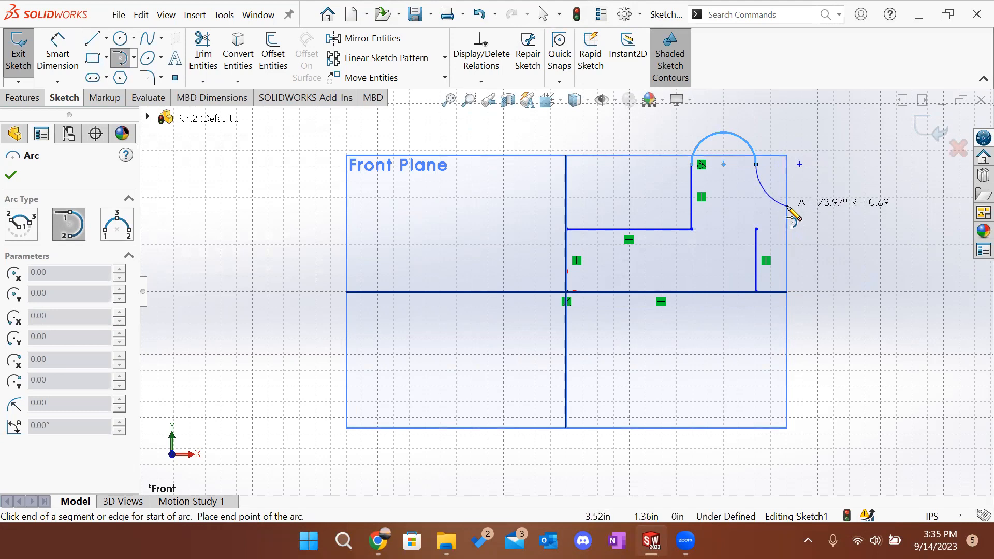
{"action": "key", "text": "Escape"}
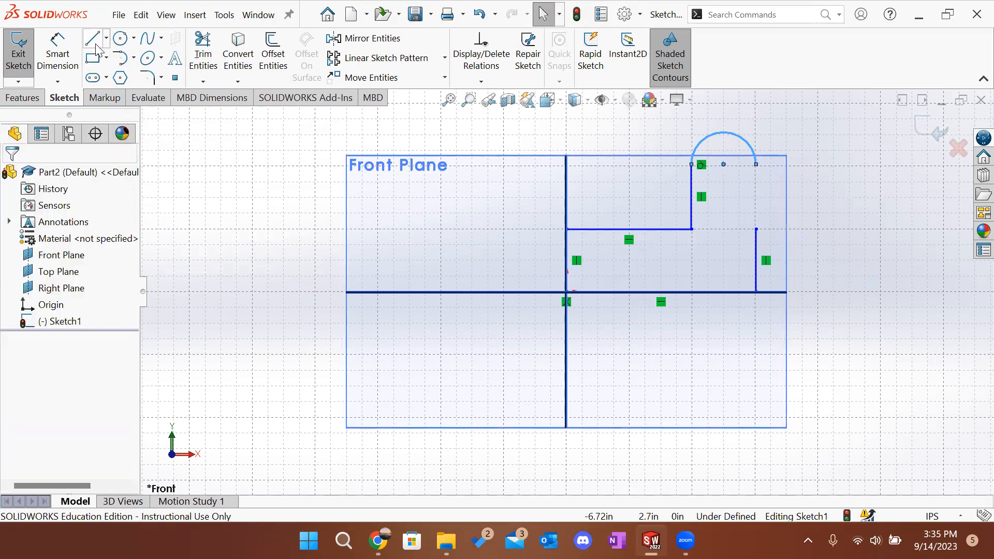
Step: Extend the outer vertical line up to the open end of the tangent arc with Extend Entities
{"action": "left_click", "coordinate": [203, 81]}
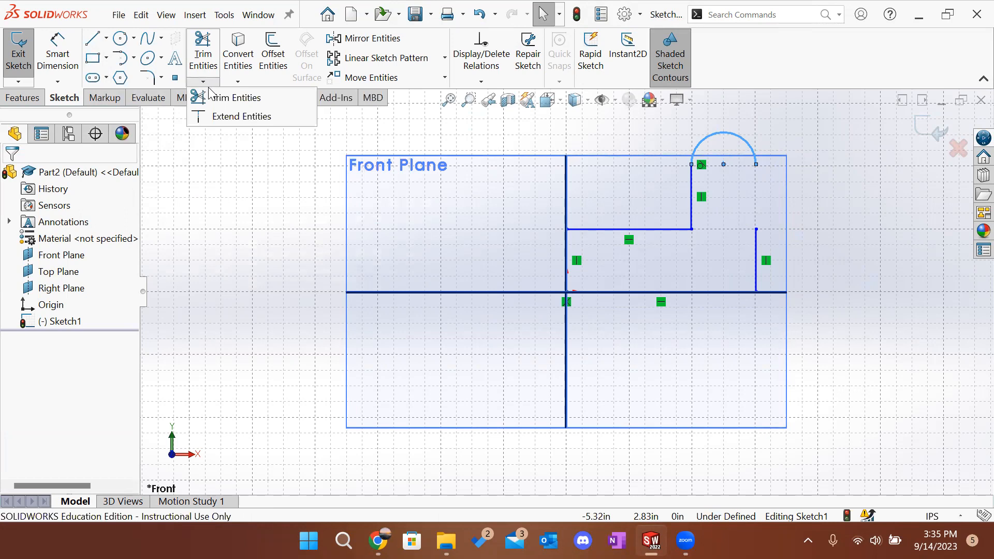
{"action": "left_click", "coordinate": [223, 117]}
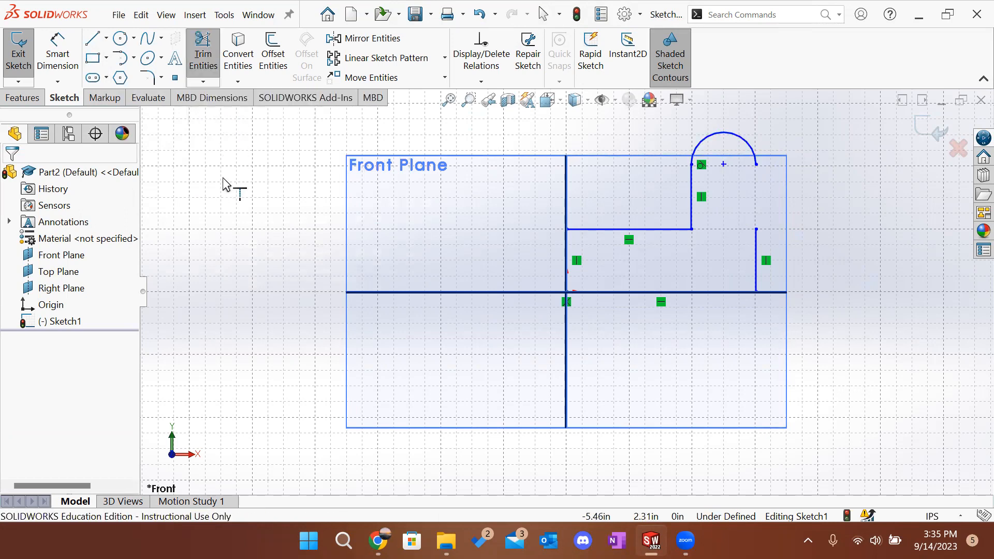
{"action": "left_click", "coordinate": [754, 240]}
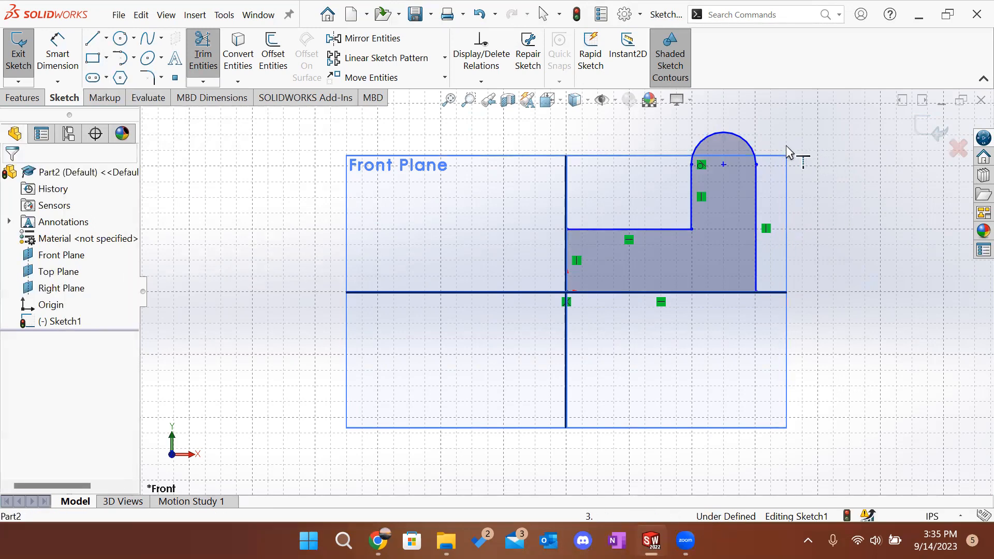
{"action": "key", "text": "Escape"}
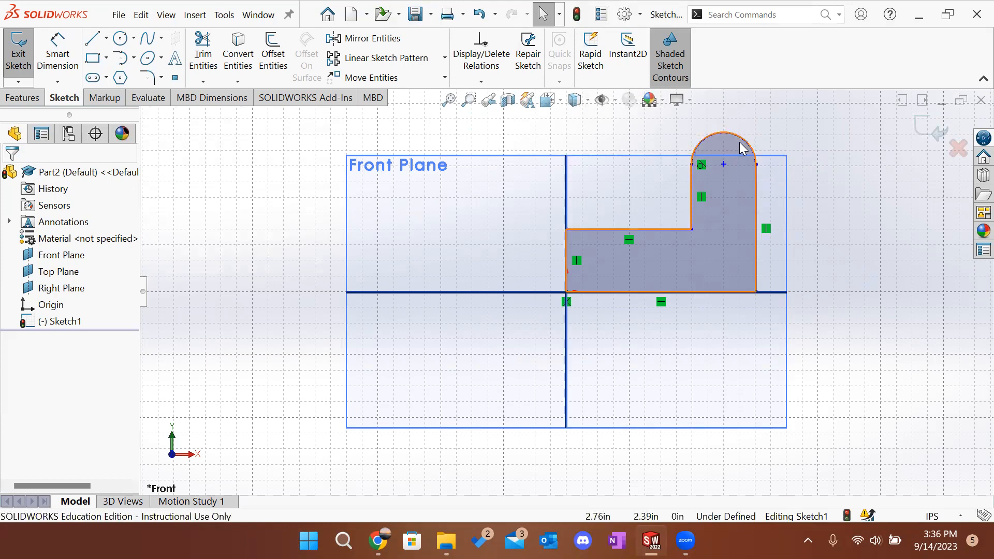
Step: Add a tangent relation between the outer vertical line and the arc
{"action": "left_click", "coordinate": [755, 182]}
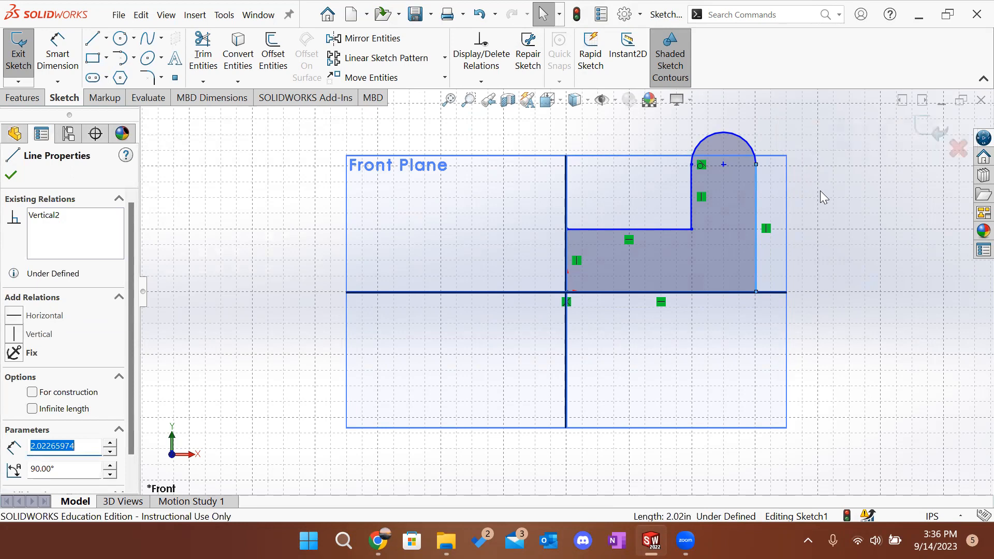
{"action": "left_click", "coordinate": [754, 157]}
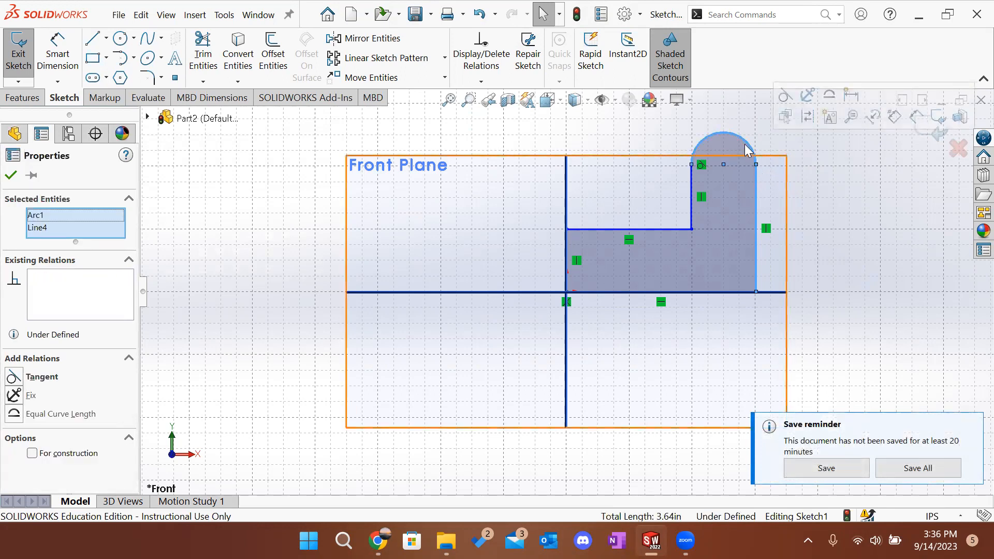
{"action": "left_click", "coordinate": [13, 380]}
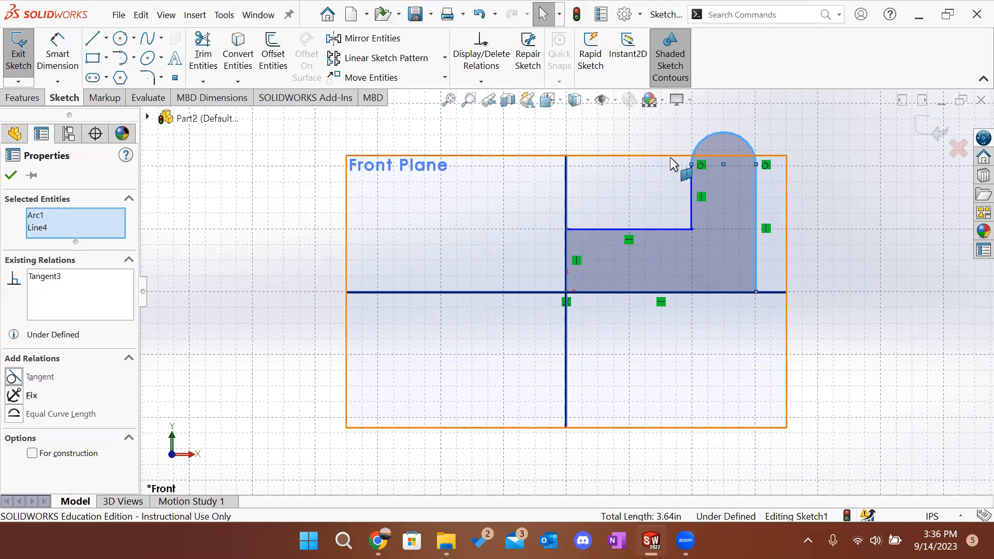
{"action": "left_click", "coordinate": [863, 149]}
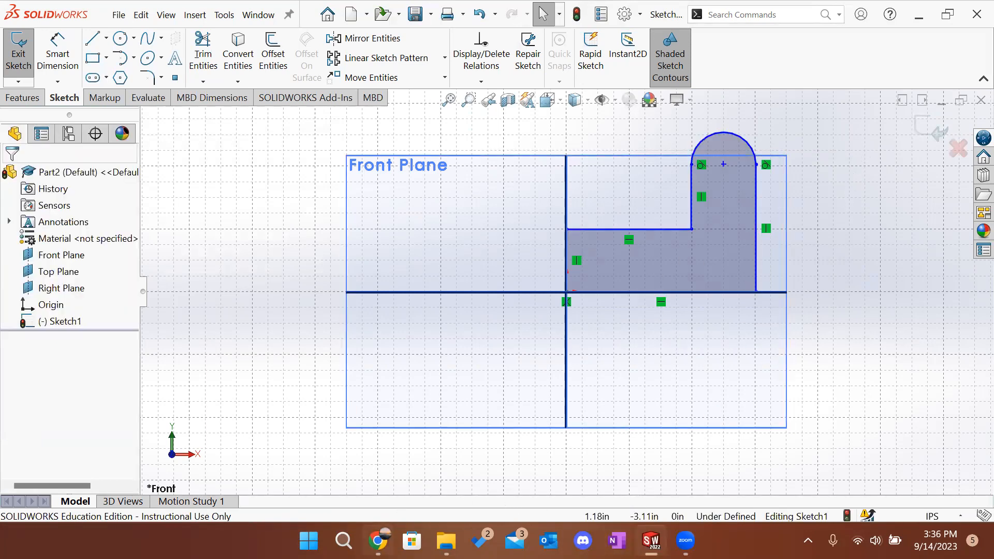
Step: Check the example slide and sketch a circle of about 0.28 in radius inside the rounded end, slightly off the arc's centre
{"action": "left_click", "coordinate": [378, 540]}
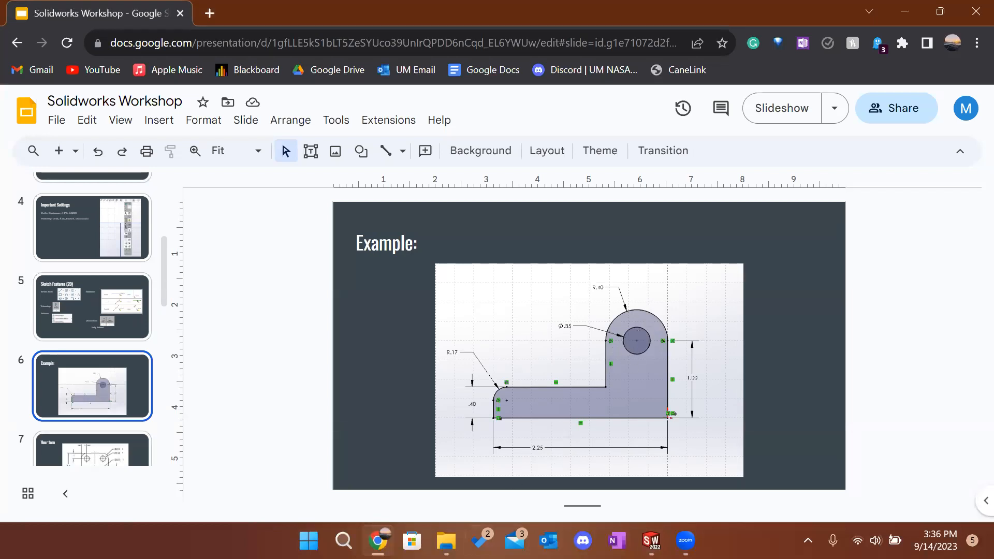
{"action": "left_click", "coordinate": [378, 541]}
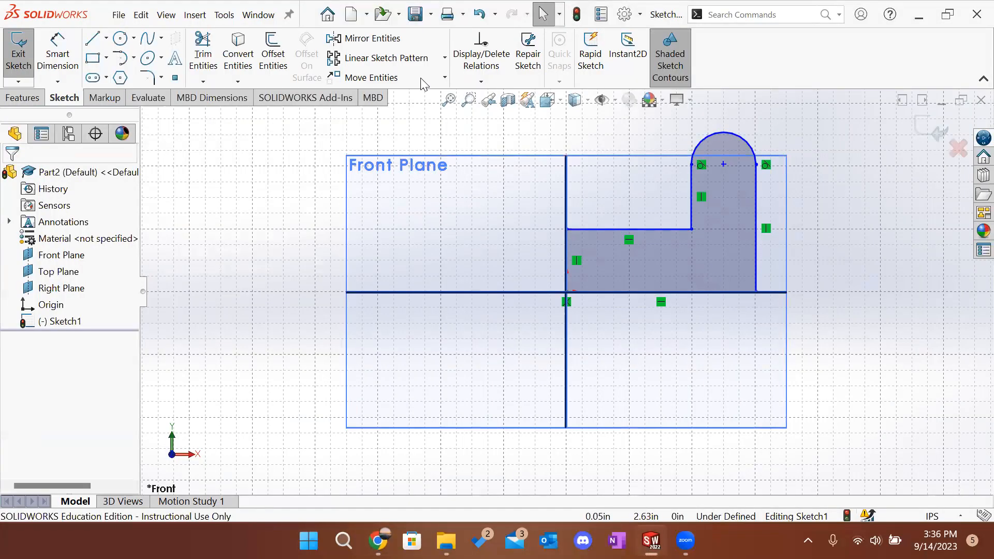
{"action": "left_click", "coordinate": [120, 38]}
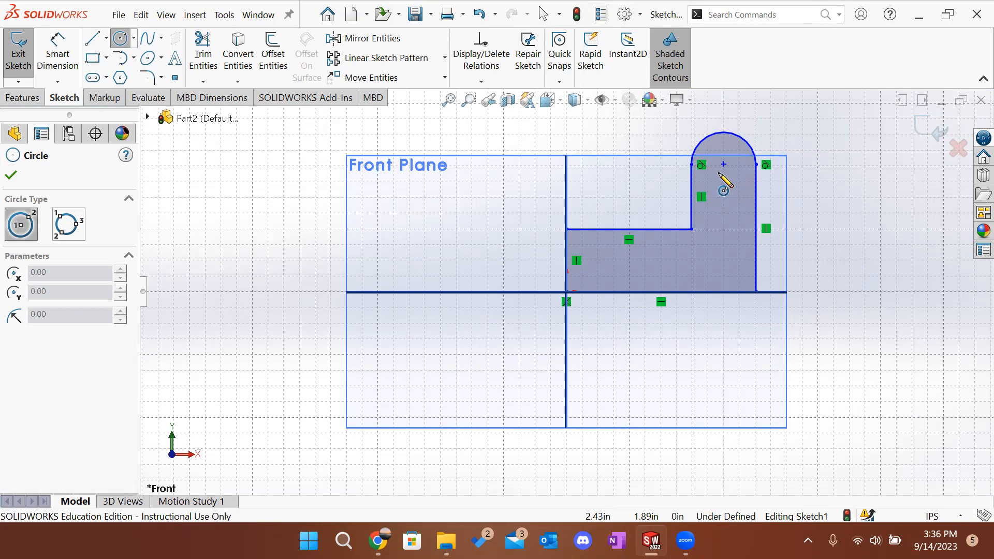
{"action": "left_click", "coordinate": [719, 173]}
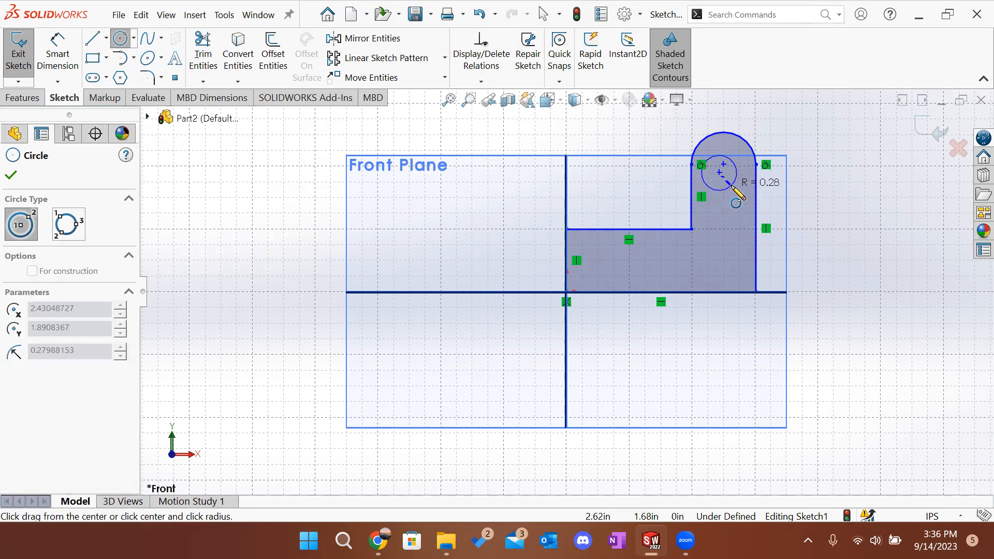
{"action": "left_click", "coordinate": [731, 185]}
{"action": "key", "text": "Escape"}
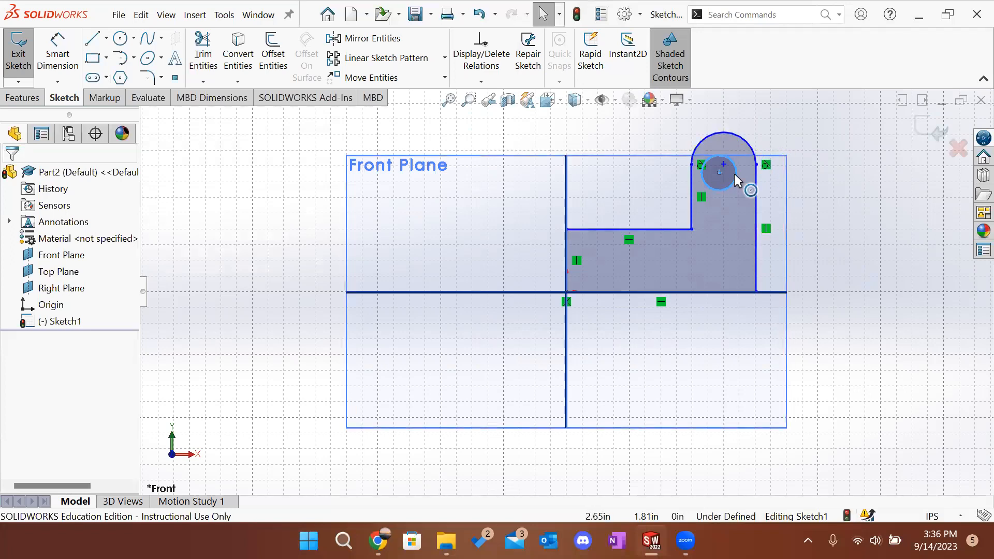
Step: Make the circle concentric with the arc of the rounded end
{"action": "scroll", "coordinate": [734, 179], "scroll_direction": "down", "scroll_amount": 12}
{"action": "scroll", "coordinate": [476, 188], "scroll_direction": "up", "scroll_amount": 4}
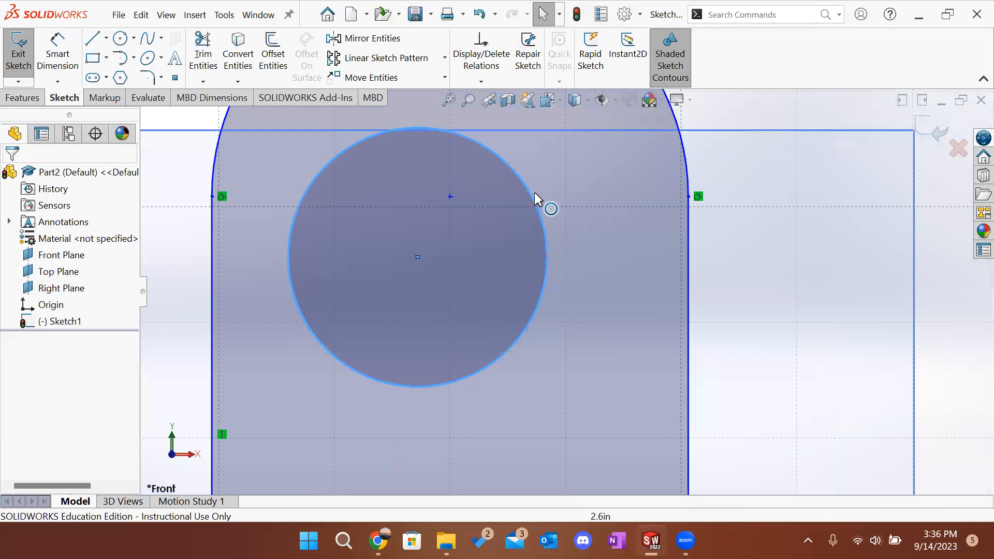
{"action": "scroll", "coordinate": [548, 208], "scroll_direction": "up", "scroll_amount": 5}
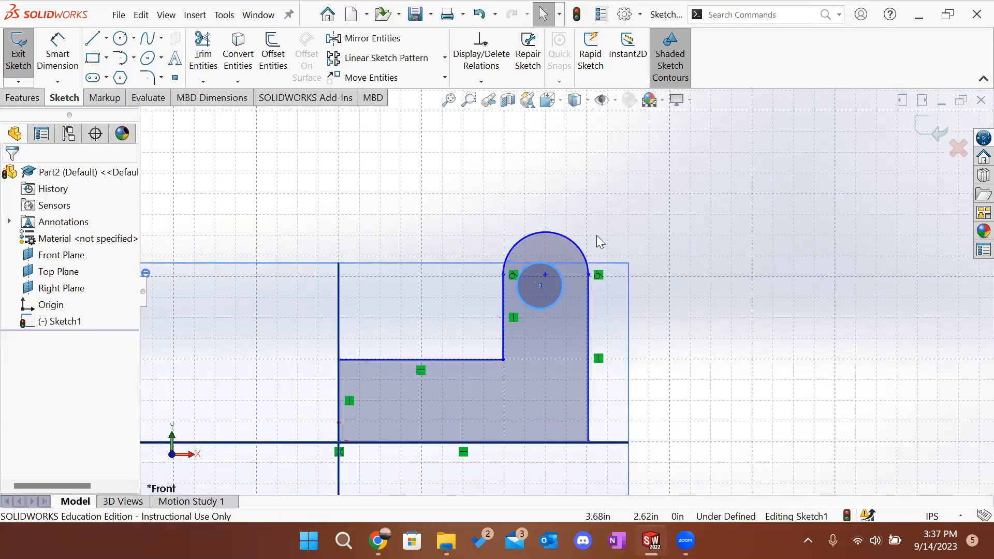
{"action": "left_click", "coordinate": [618, 219]}
{"action": "scroll", "coordinate": [569, 293], "scroll_direction": "up", "scroll_amount": 1}
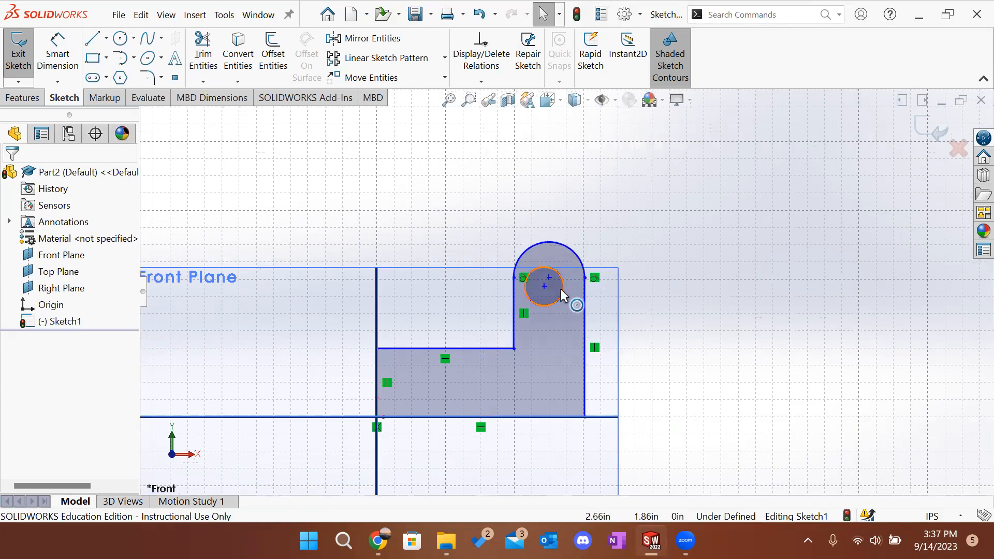
{"action": "left_click", "coordinate": [573, 251]}
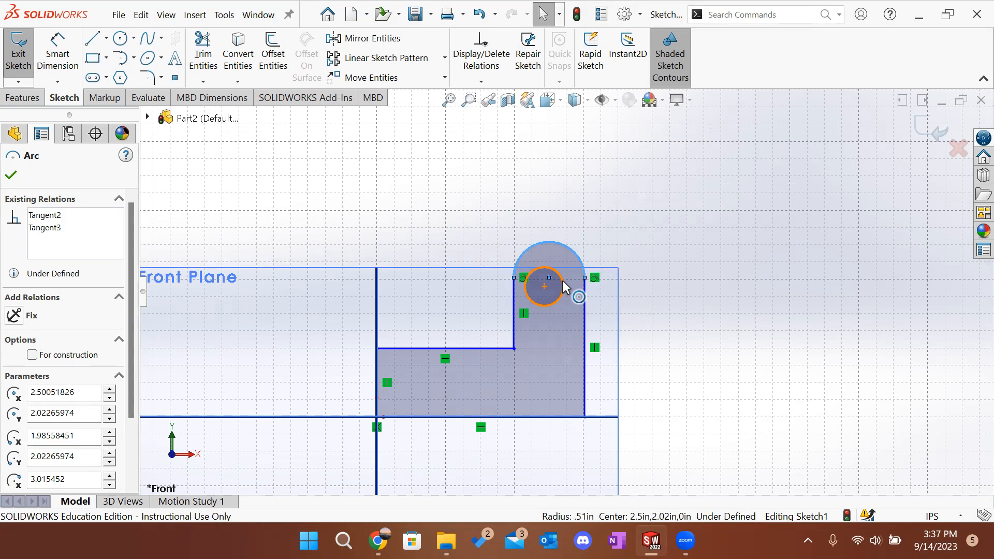
{"action": "left_click", "coordinate": [562, 281], "text": "ctrl"}
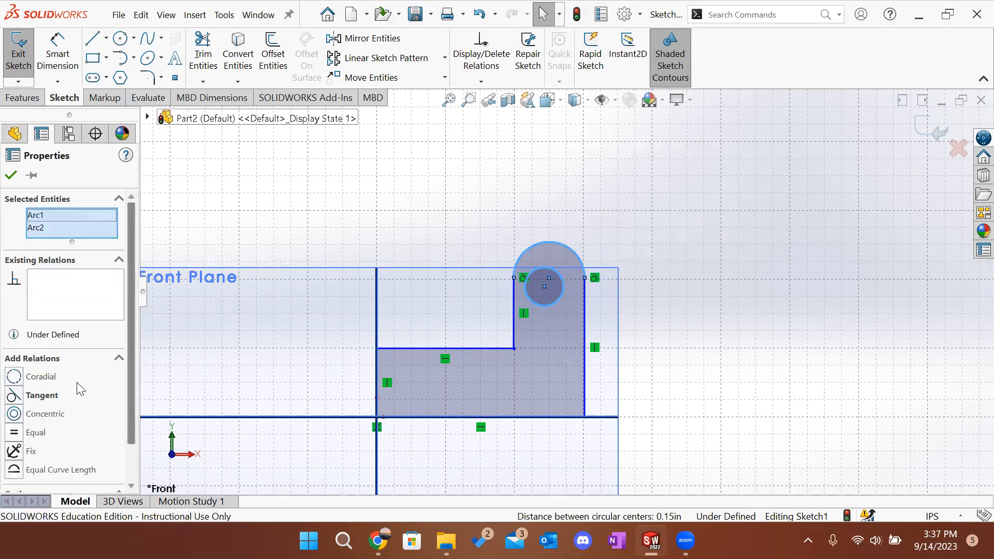
{"action": "left_click", "coordinate": [16, 415]}
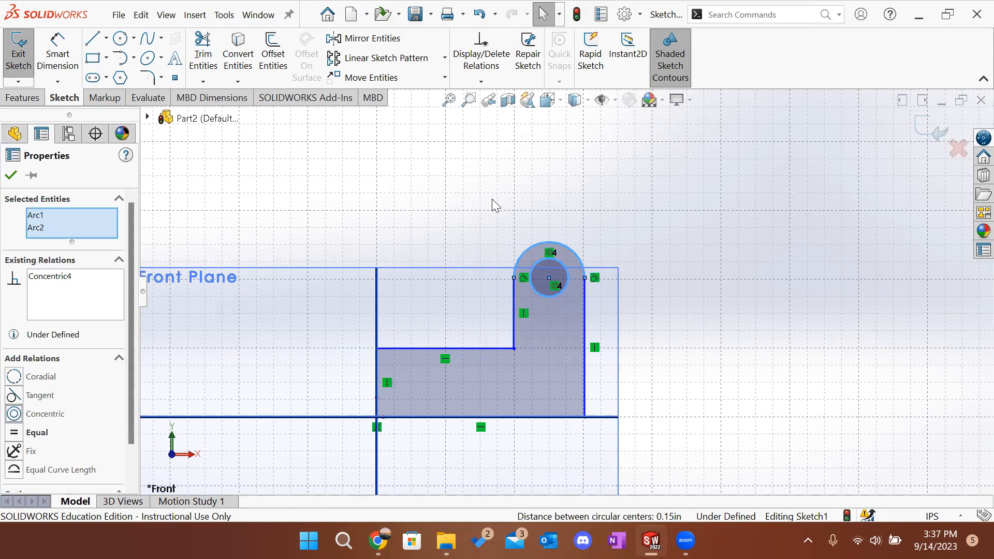
{"action": "left_click", "coordinate": [11, 175]}
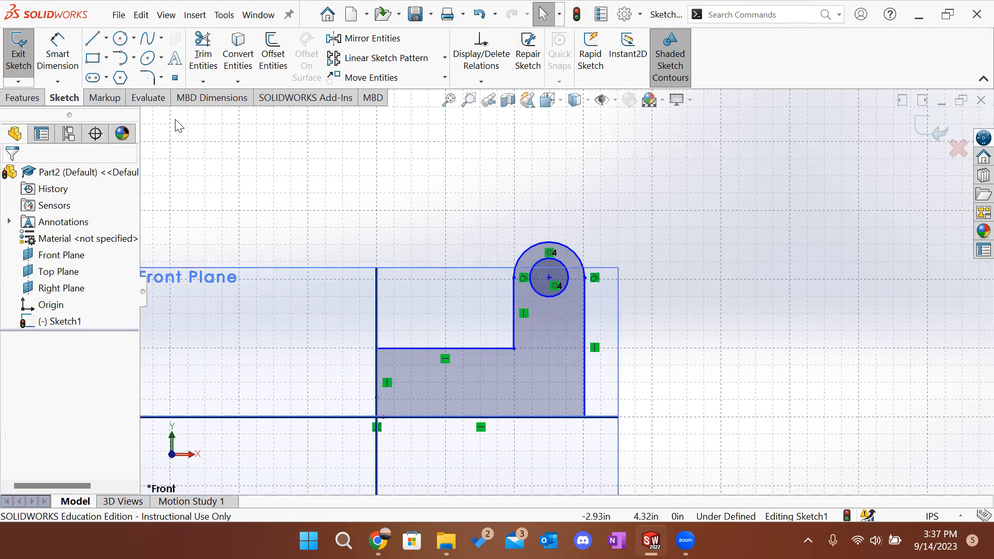
Step: Apply a 0.10 in sketch fillet to the upper left corner of the bracket's horizontal leg
{"action": "left_click", "coordinate": [150, 79]}
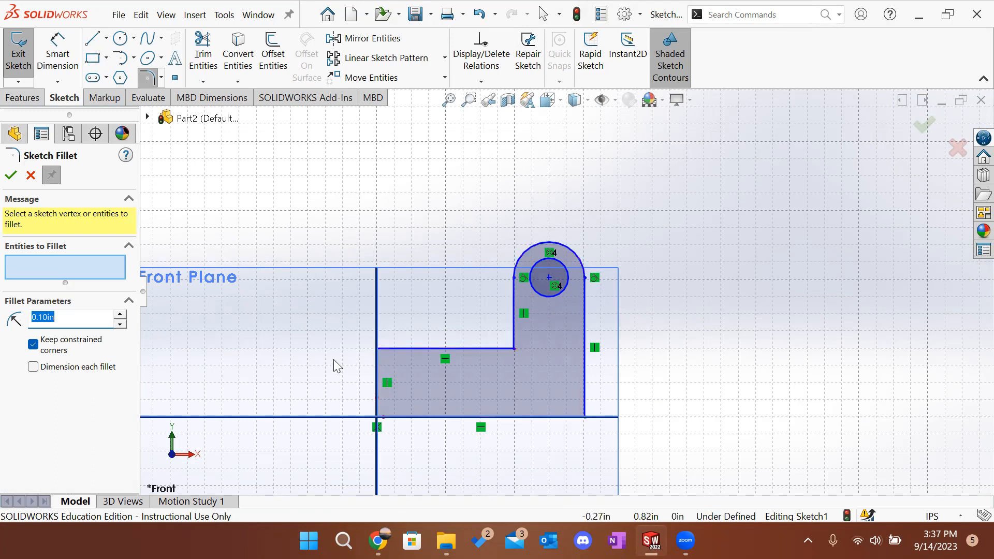
{"action": "left_click", "coordinate": [377, 349]}
{"action": "scroll", "coordinate": [388, 366], "scroll_direction": "down", "scroll_amount": 1}
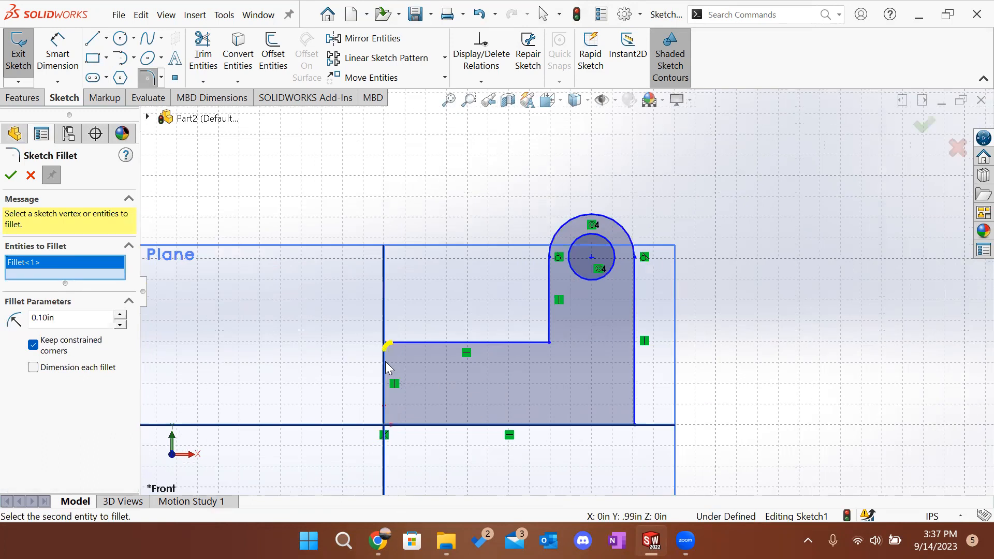
{"action": "scroll", "coordinate": [501, 182], "scroll_direction": "down", "scroll_amount": 8}
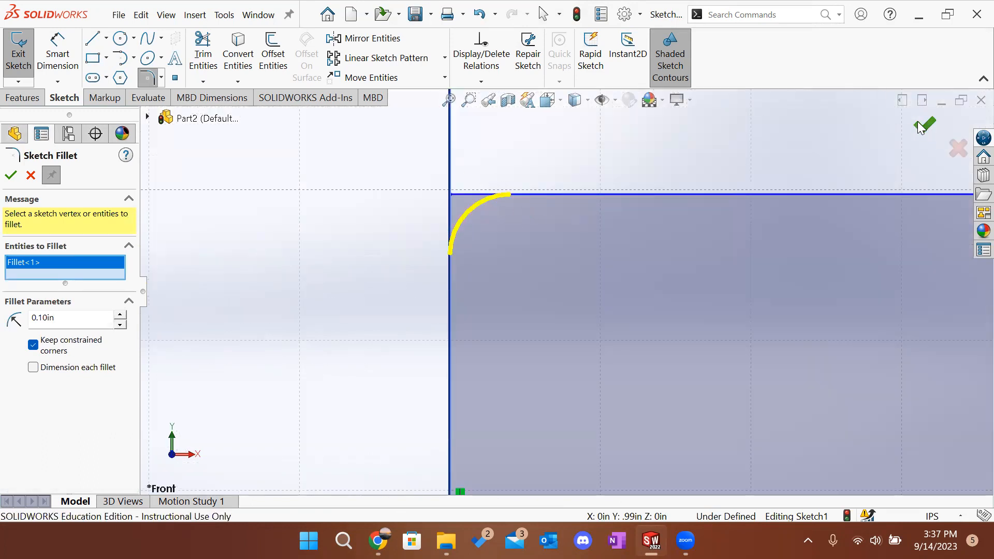
{"action": "scroll", "coordinate": [569, 280], "scroll_direction": "up", "scroll_amount": 3}
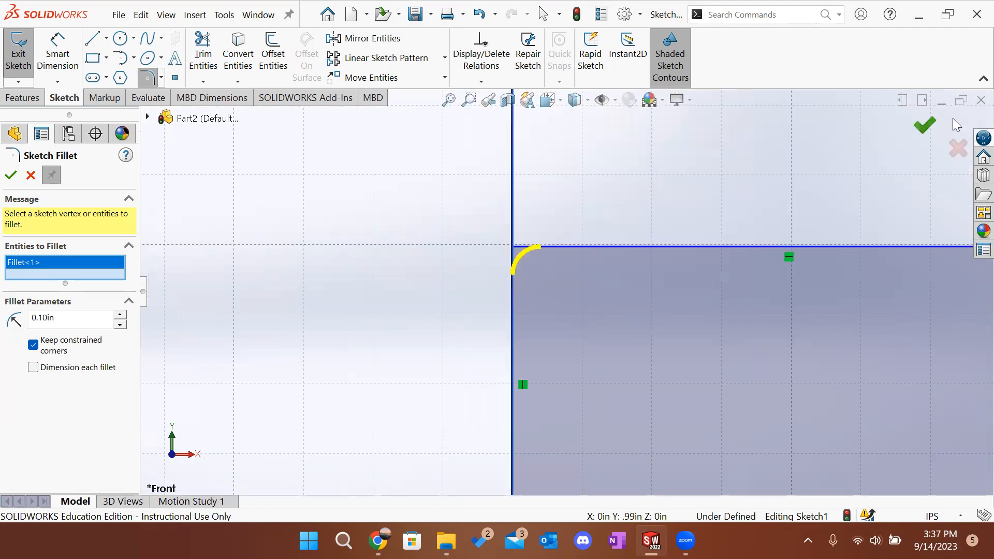
{"action": "scroll", "coordinate": [826, 190], "scroll_direction": "up", "scroll_amount": 3}
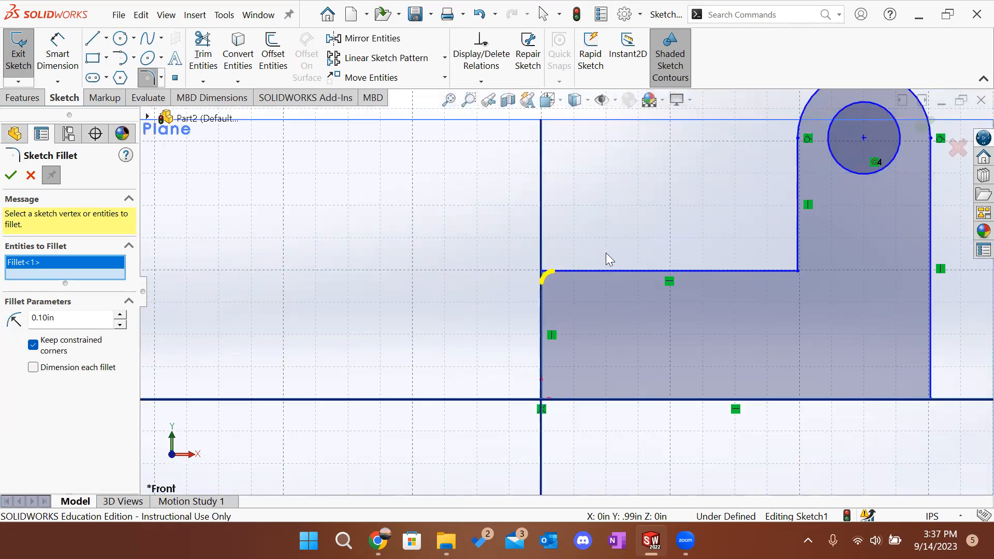
{"action": "left_click", "coordinate": [926, 122]}
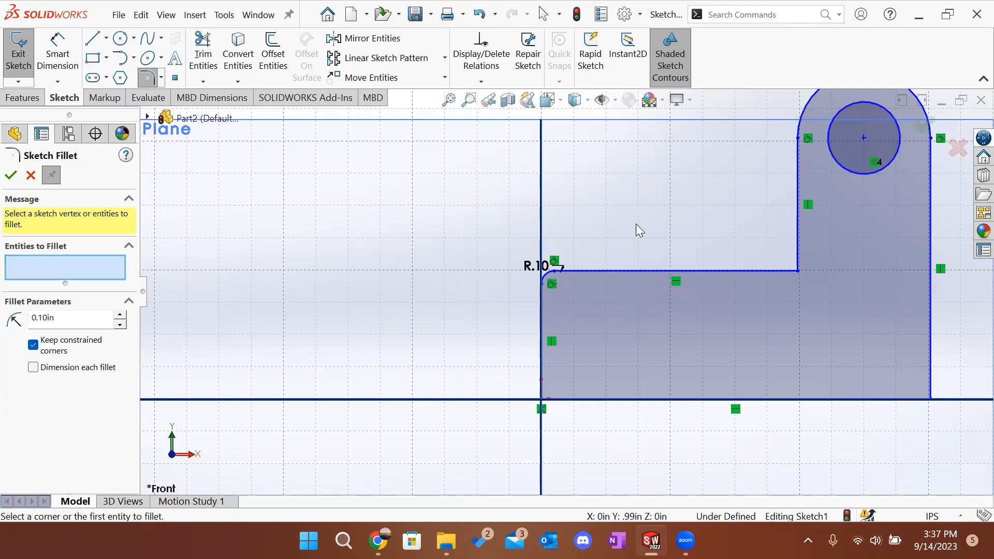
{"action": "scroll", "coordinate": [784, 250], "scroll_direction": "up", "scroll_amount": 3}
{"action": "scroll", "coordinate": [785, 267], "scroll_direction": "down", "scroll_amount": 1}
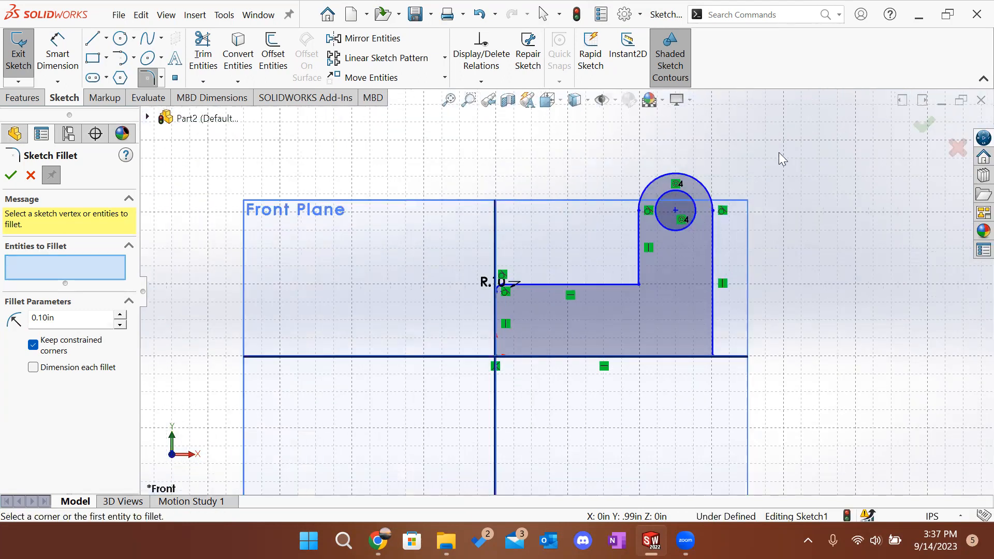
Step: Finish the sketch fillet and move its radius dimension out clear of the bracket's upper left corner
{"action": "left_click", "coordinate": [30, 176]}
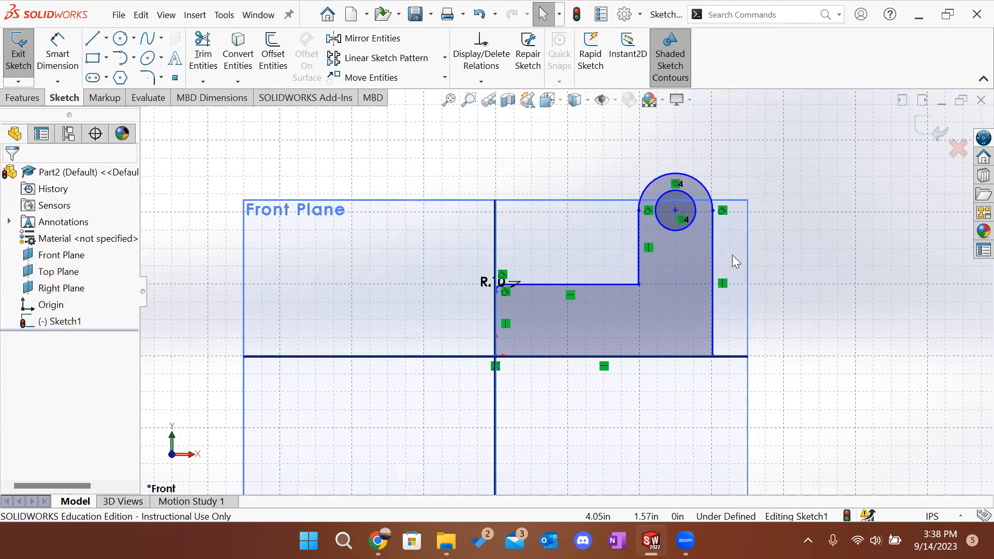
{"action": "scroll", "coordinate": [599, 266], "scroll_direction": "down", "scroll_amount": 4}
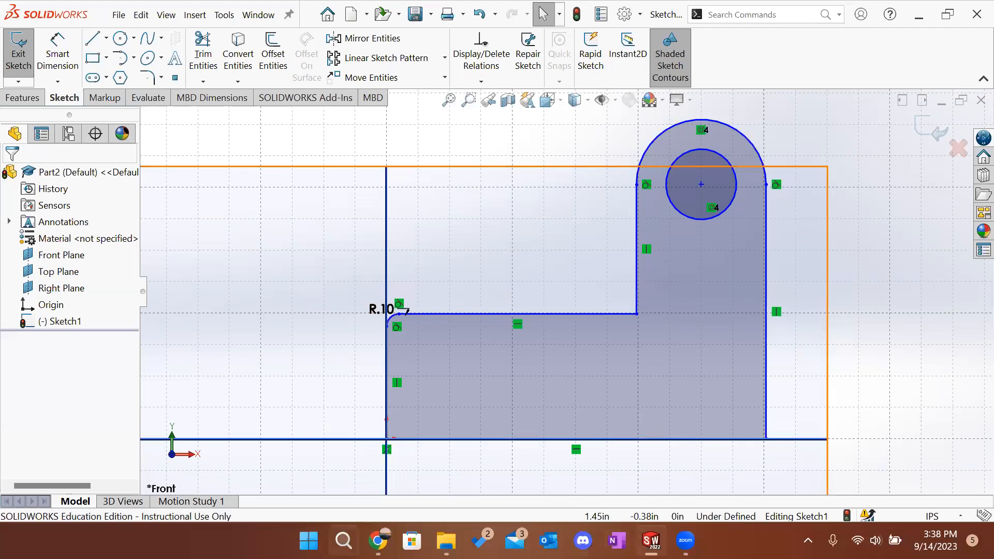
{"action": "mouse_move", "coordinate": [379, 541]}
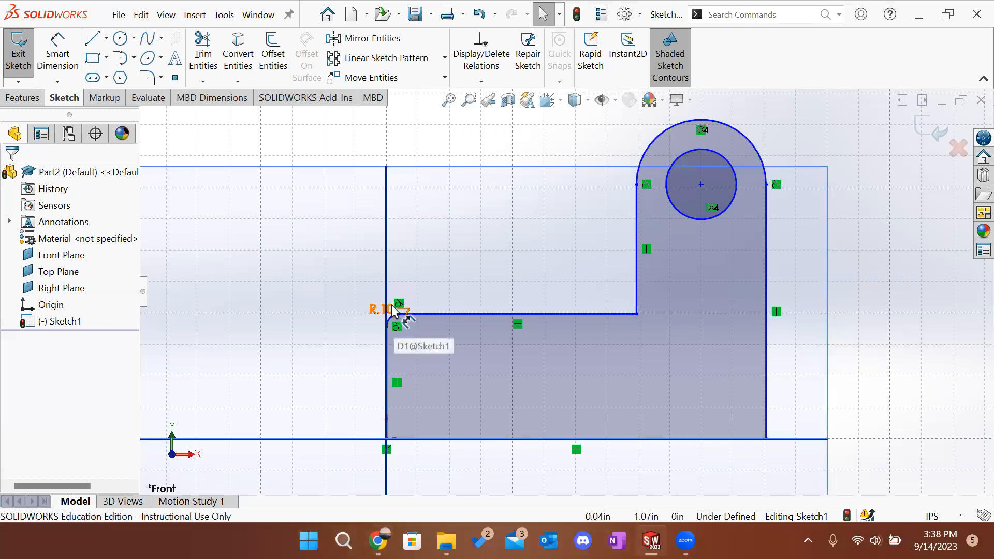
{"action": "left_click_drag", "start_coordinate": [378, 306], "coordinate": [348, 295]}
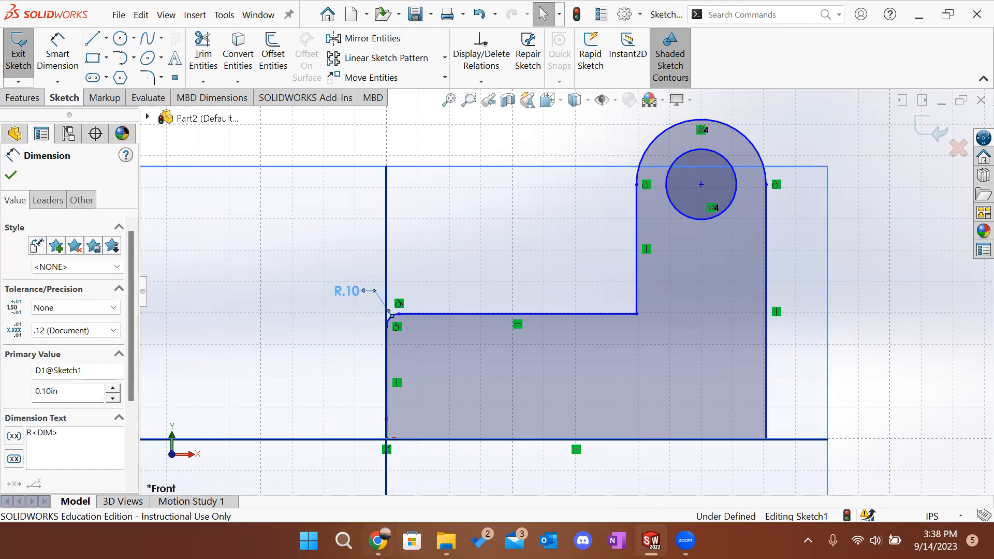
Step: Check the example slide for the fillet size and set the fillet's radius to 0.17 in
{"action": "left_click", "coordinate": [378, 540]}
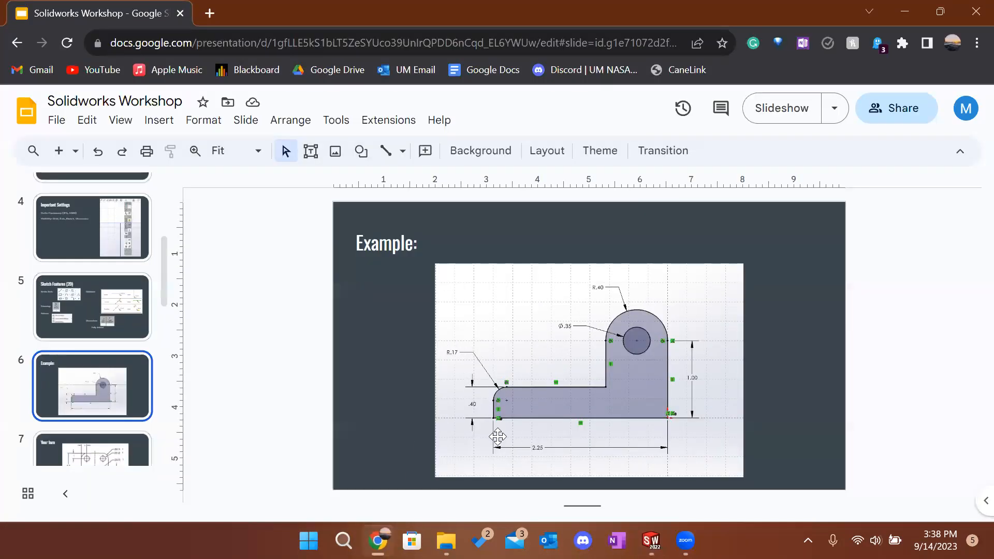
{"action": "left_click", "coordinate": [685, 540]}
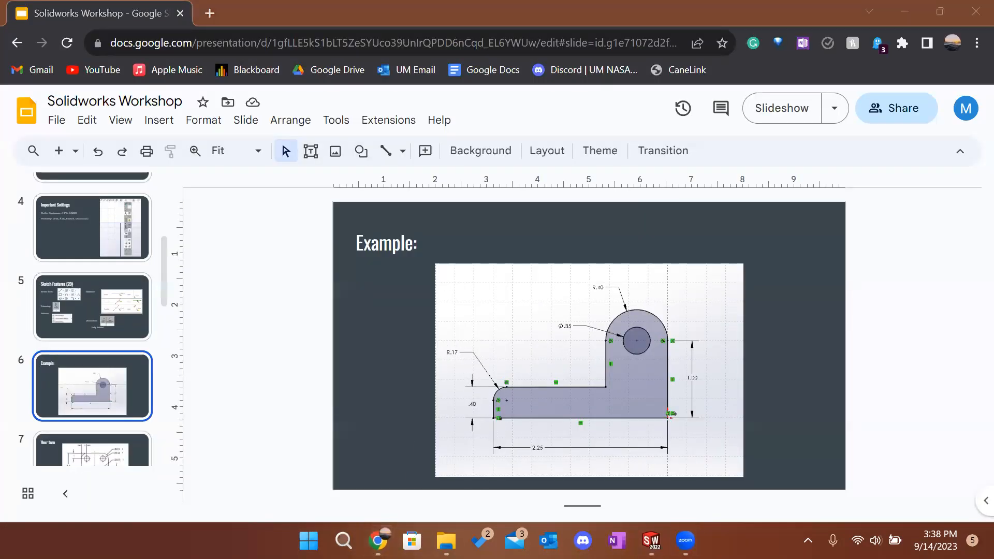
{"action": "mouse_move", "coordinate": [651, 540]}
{"action": "left_click", "coordinate": [690, 462]}
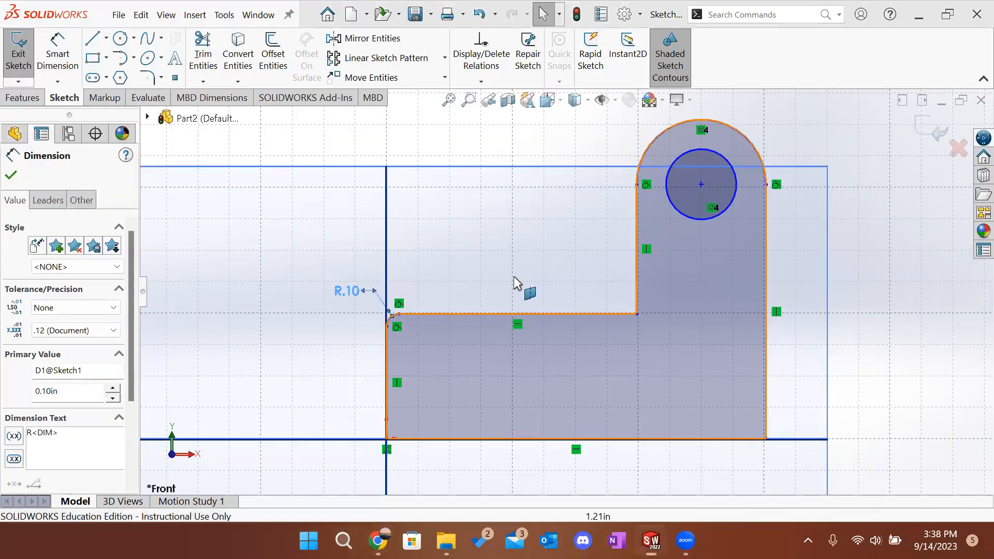
{"action": "left_click", "coordinate": [419, 149]}
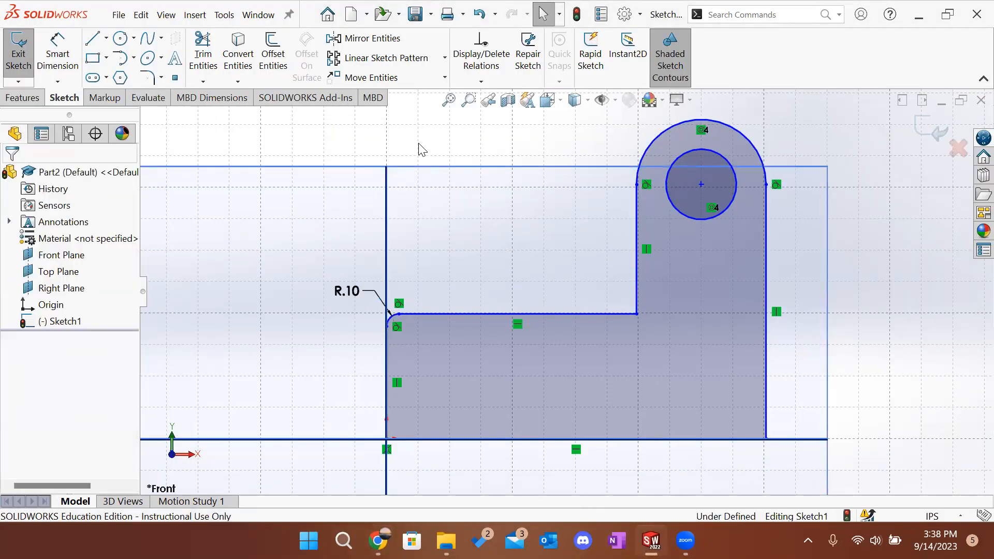
{"action": "double_click", "coordinate": [350, 293]}
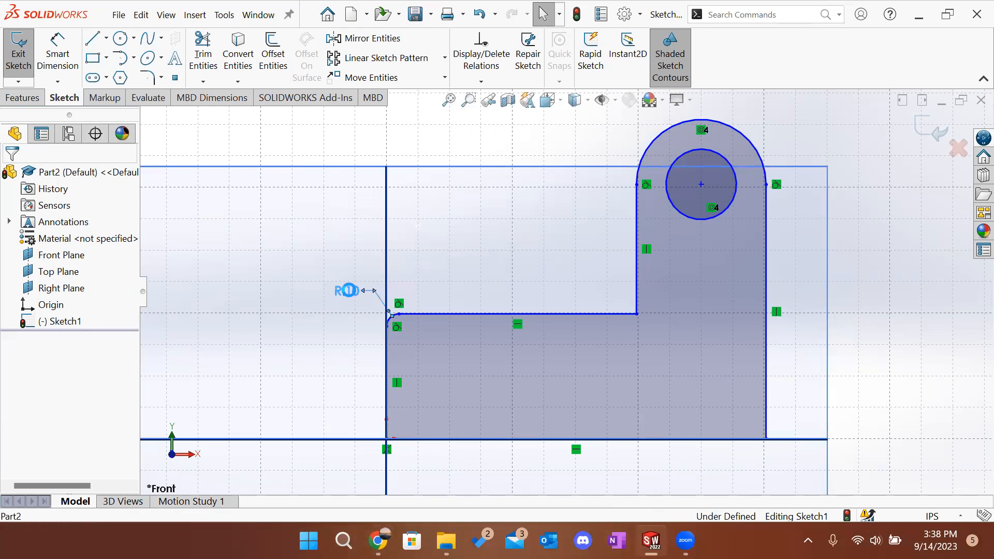
{"action": "type", "text": ".17"}
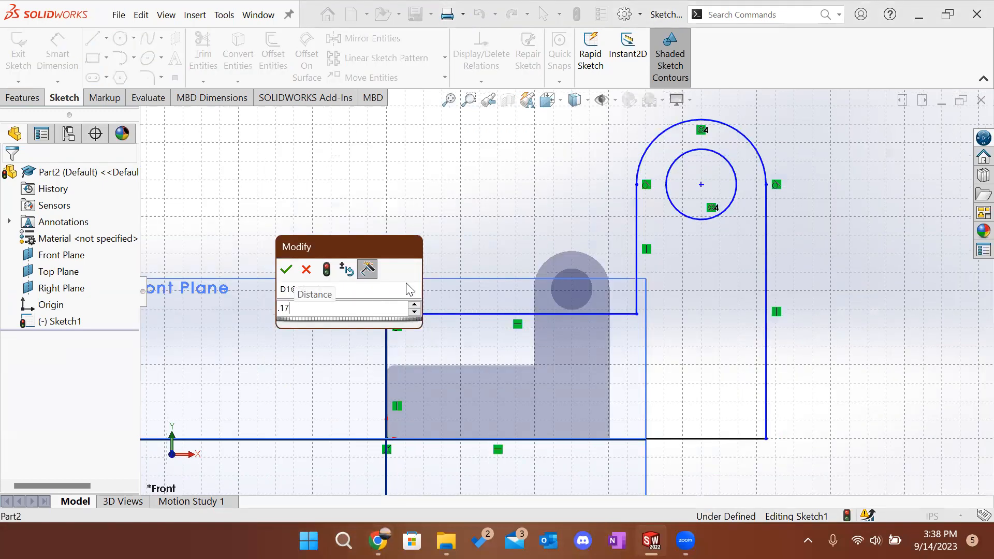
{"action": "key", "text": "Return"}
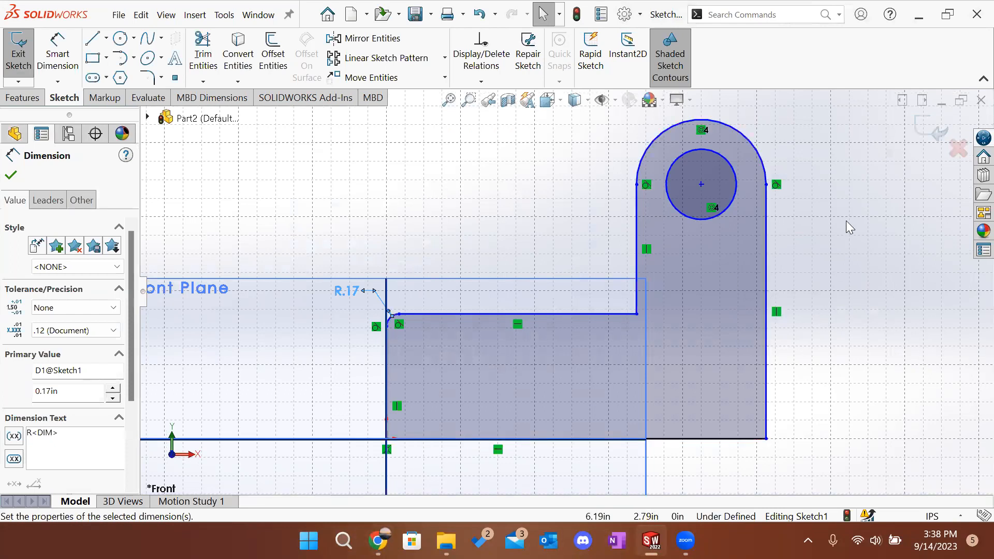
{"action": "left_click", "coordinate": [875, 258]}
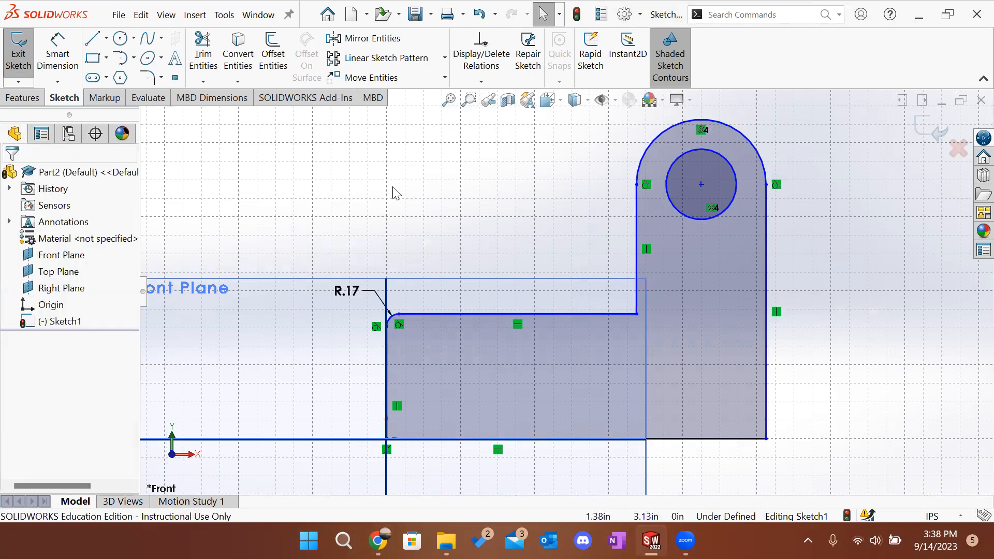
Step: Check the example slide and dimension the bracket's bottom line to a length of 2.25 in, placing the dimension below it
{"action": "left_click", "coordinate": [366, 542]}
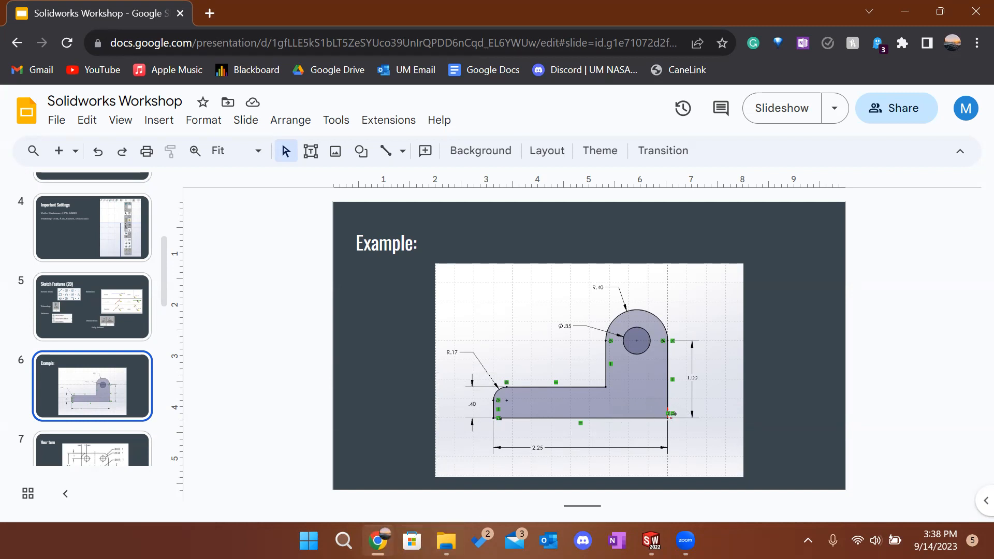
{"action": "left_click", "coordinate": [378, 541]}
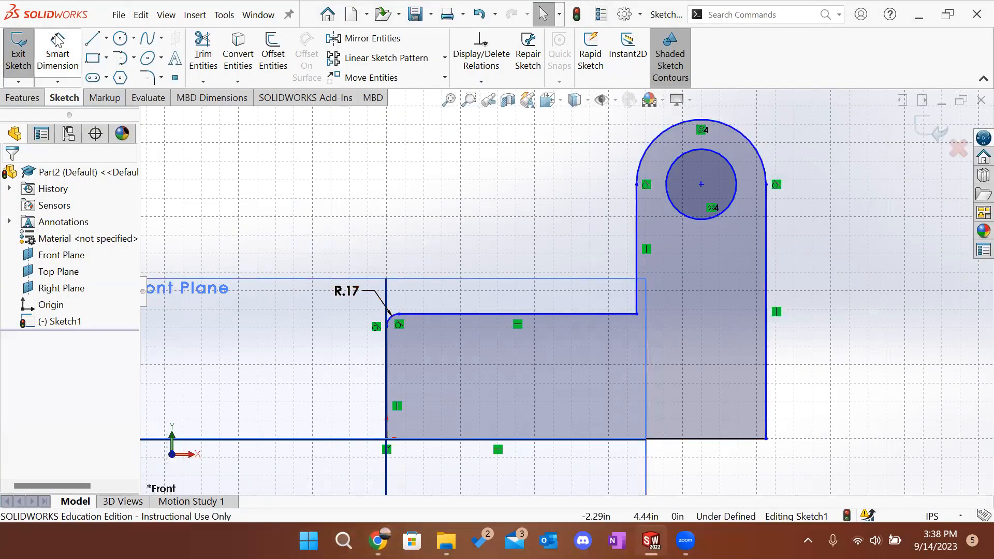
{"action": "left_click", "coordinate": [56, 37]}
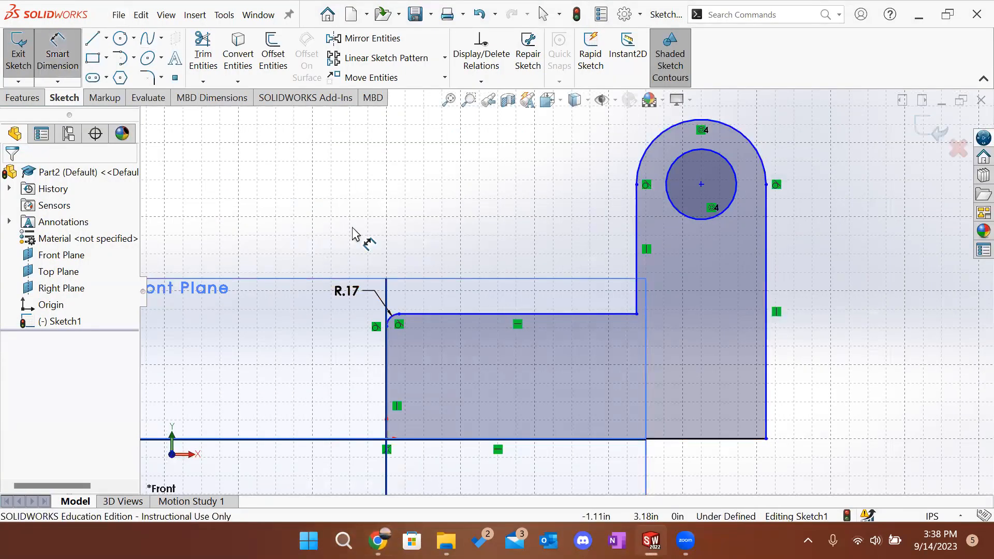
{"action": "left_click", "coordinate": [674, 443]}
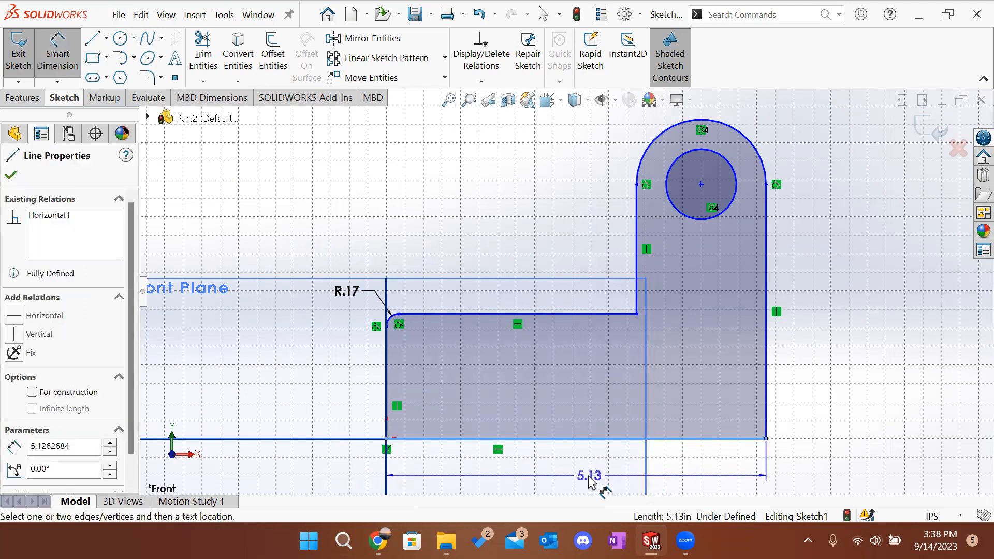
{"action": "left_click", "coordinate": [596, 481]}
{"action": "type", "text": "2.25"}
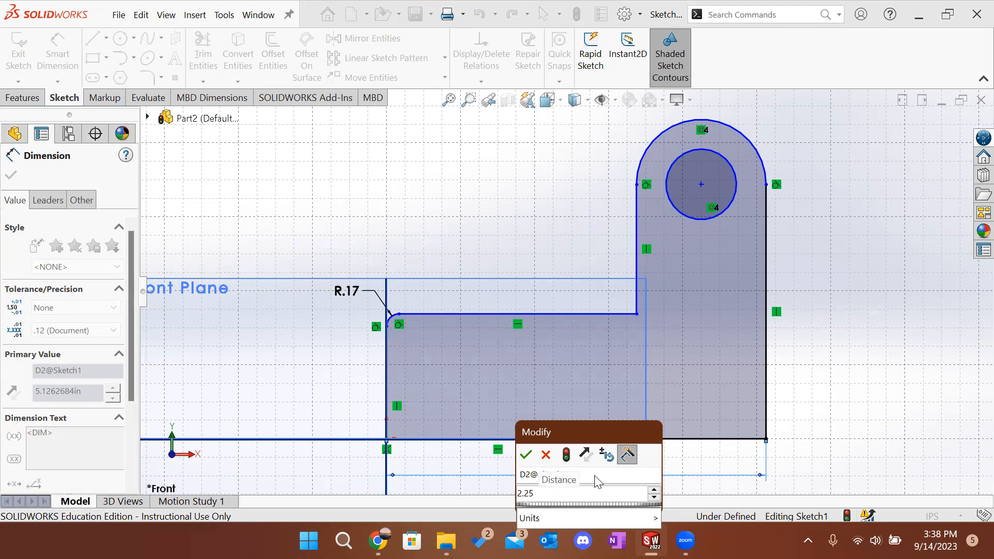
{"action": "key", "text": "Return"}
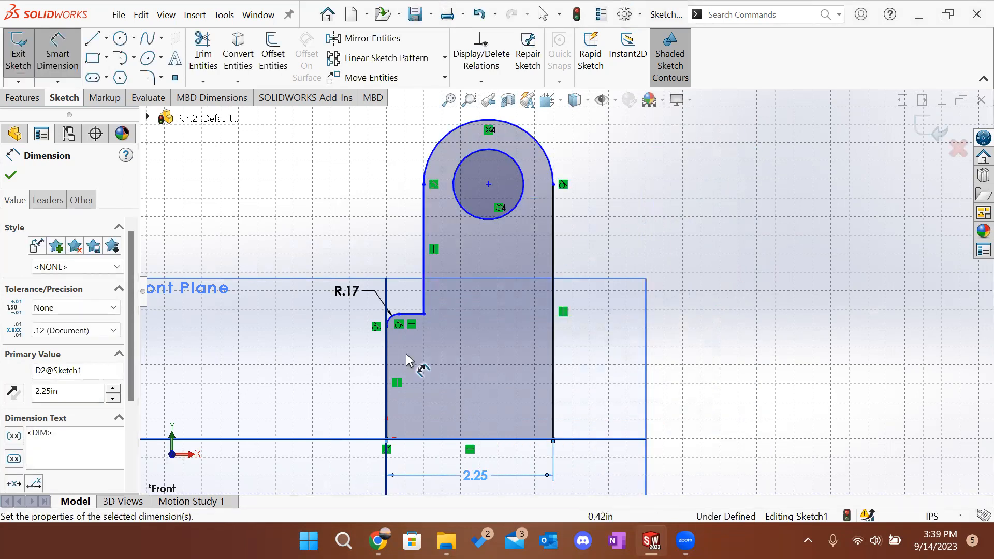
Step: Dimension the height of the horizontal leg between its upper edge and the bottom line as 0.40 in
{"action": "left_click", "coordinate": [414, 314]}
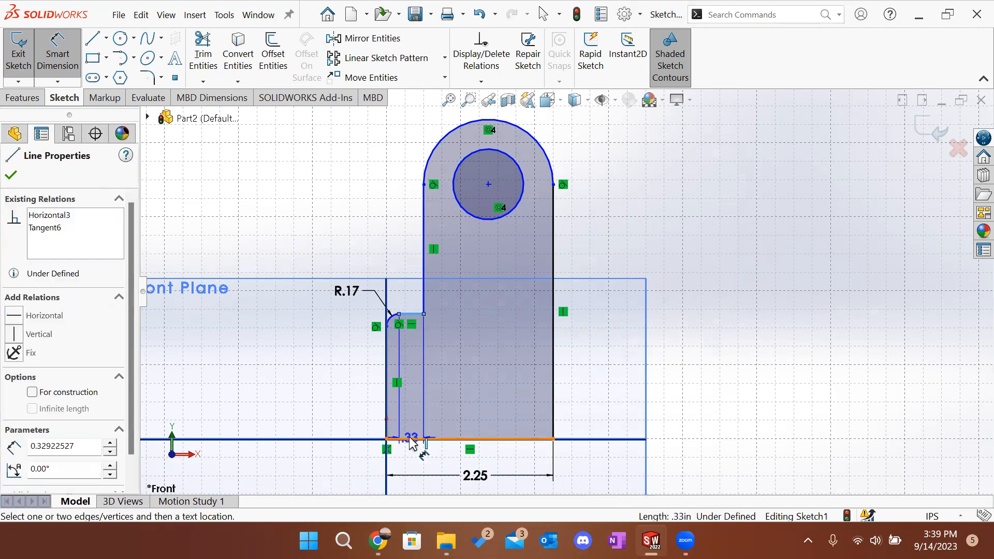
{"action": "left_click", "coordinate": [411, 439]}
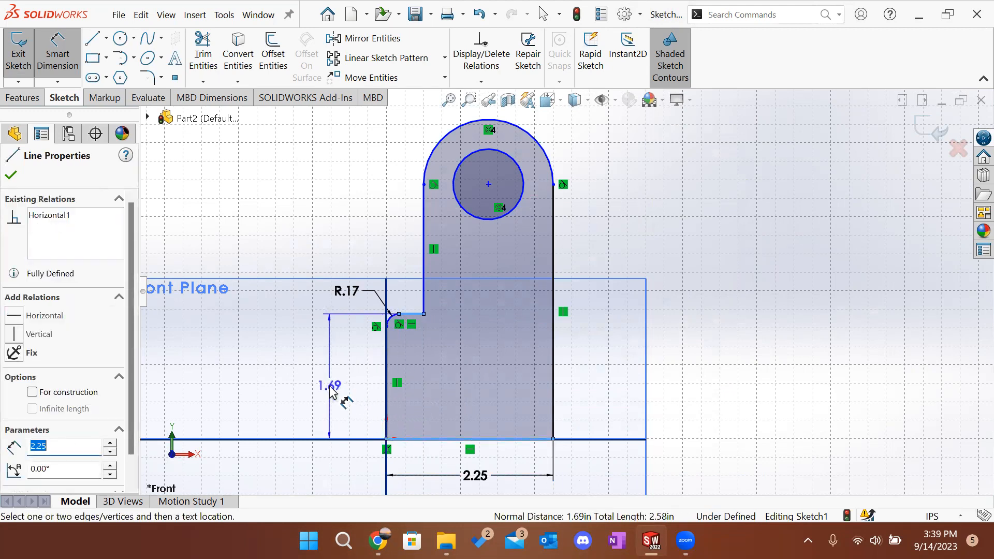
{"action": "left_click", "coordinate": [332, 392]}
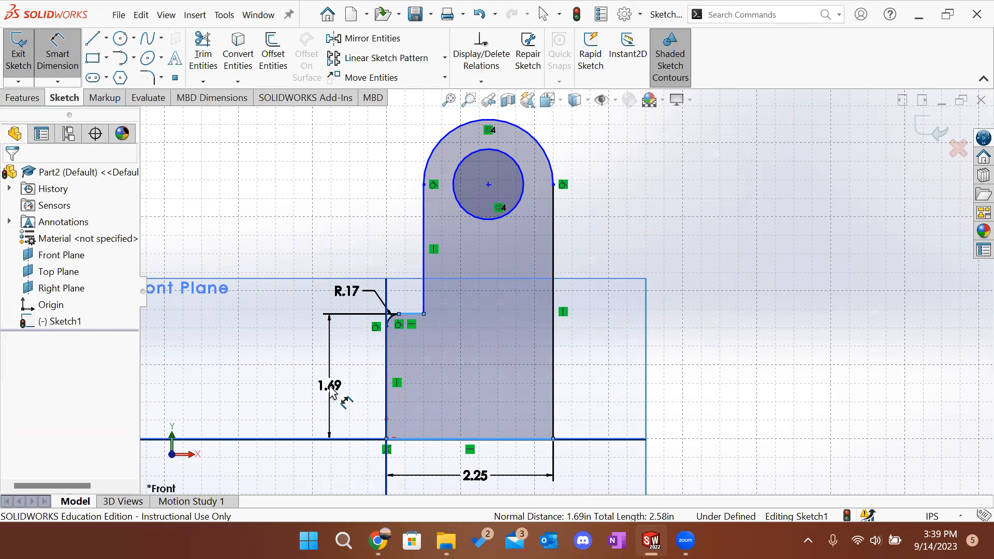
{"action": "type", "text": ".4"}
{"action": "key", "text": "Return"}
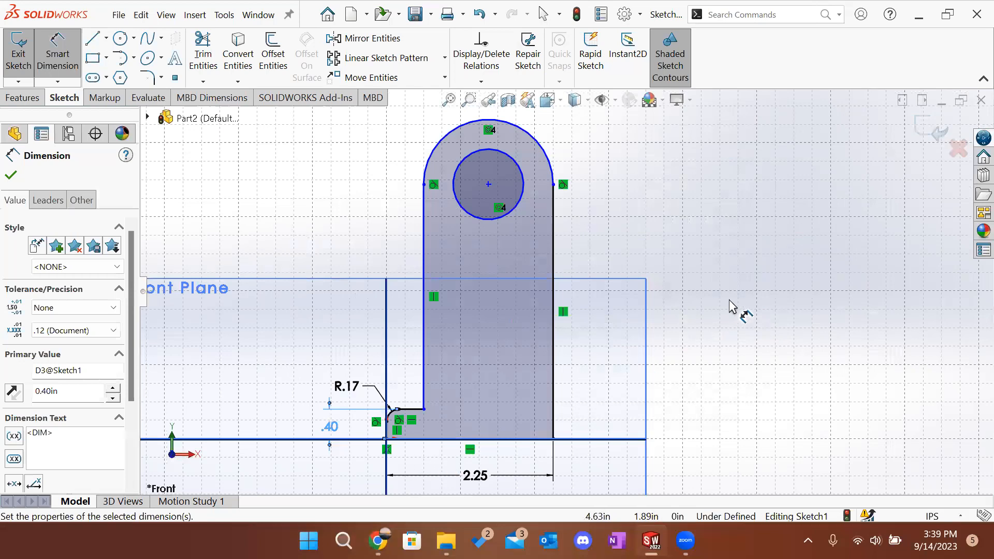
Step: Check the example slide and dimension the vertical distance from the circle's centre to the bottom line as 1.00 in
{"action": "left_click", "coordinate": [378, 541]}
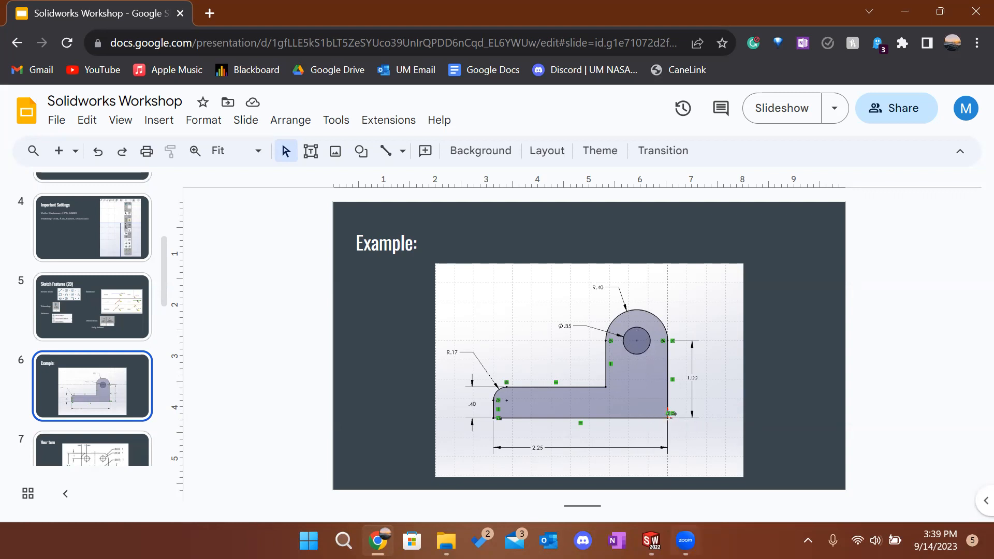
{"action": "mouse_move", "coordinate": [651, 541]}
{"action": "left_click", "coordinate": [703, 468]}
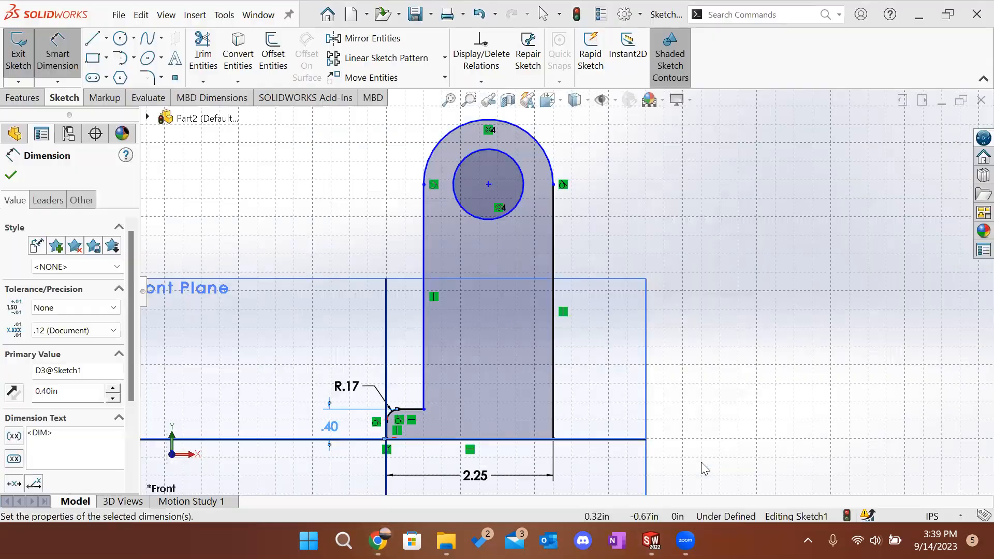
{"action": "left_click", "coordinate": [488, 185]}
{"action": "left_click", "coordinate": [529, 440]}
{"action": "left_click", "coordinate": [663, 310]}
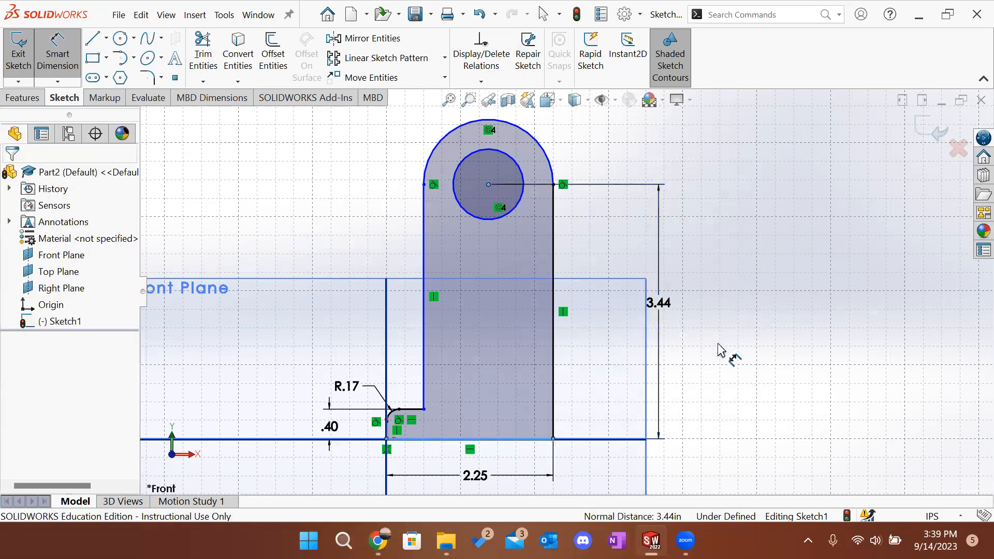
{"action": "type", "text": "5"}
{"action": "key", "text": "Return"}
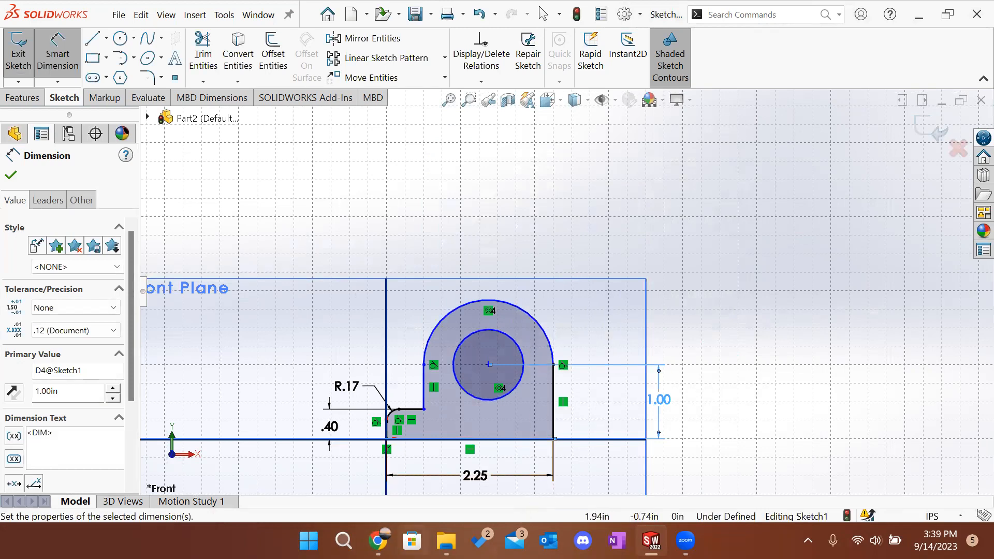
Step: Check the example slide and dimension the arc of the rounded end with a radius of 0.40 in
{"action": "left_click", "coordinate": [378, 540]}
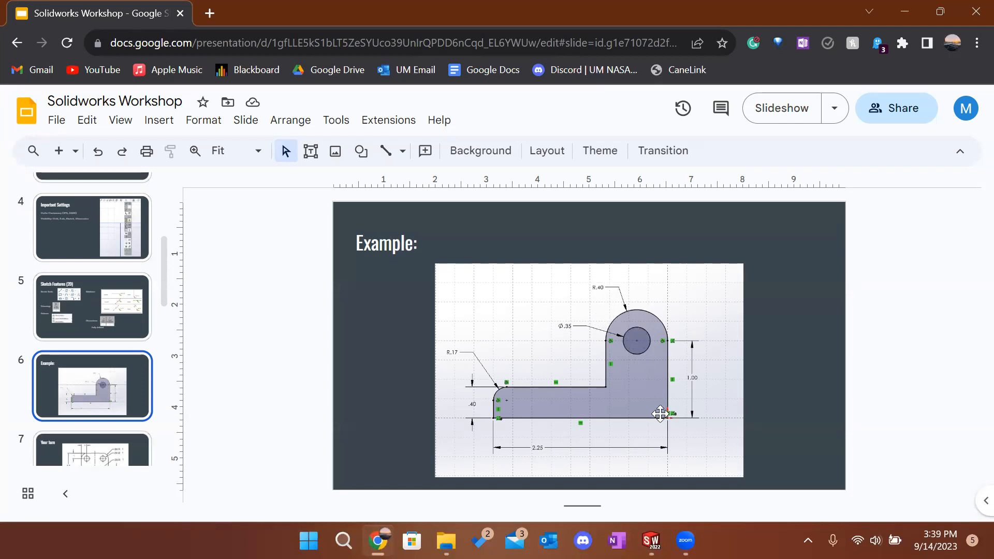
{"action": "mouse_move", "coordinate": [651, 540]}
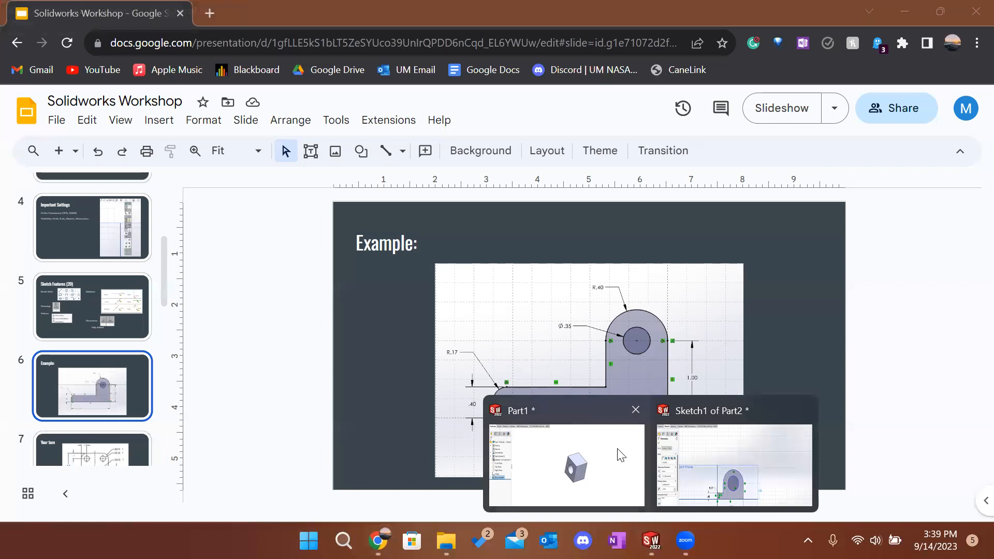
{"action": "left_click", "coordinate": [695, 453]}
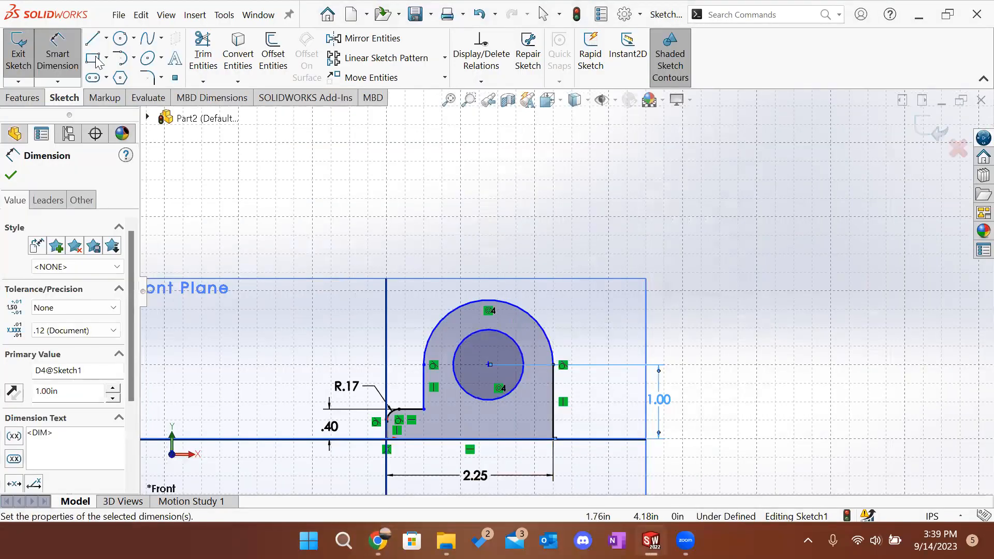
{"action": "left_click", "coordinate": [481, 302]}
{"action": "left_click", "coordinate": [413, 227]}
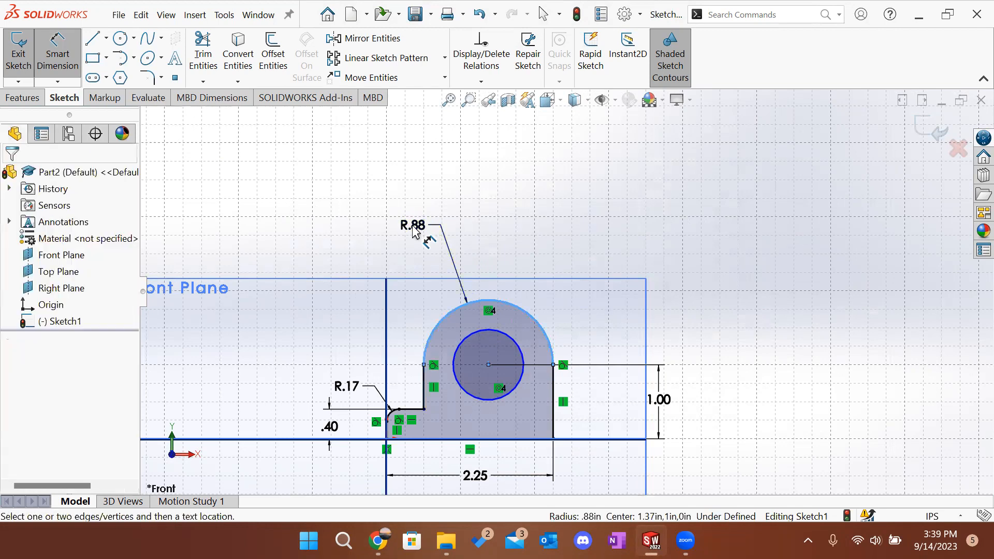
{"action": "type", "text": ".88"}
{"action": "key", "text": "Return"}
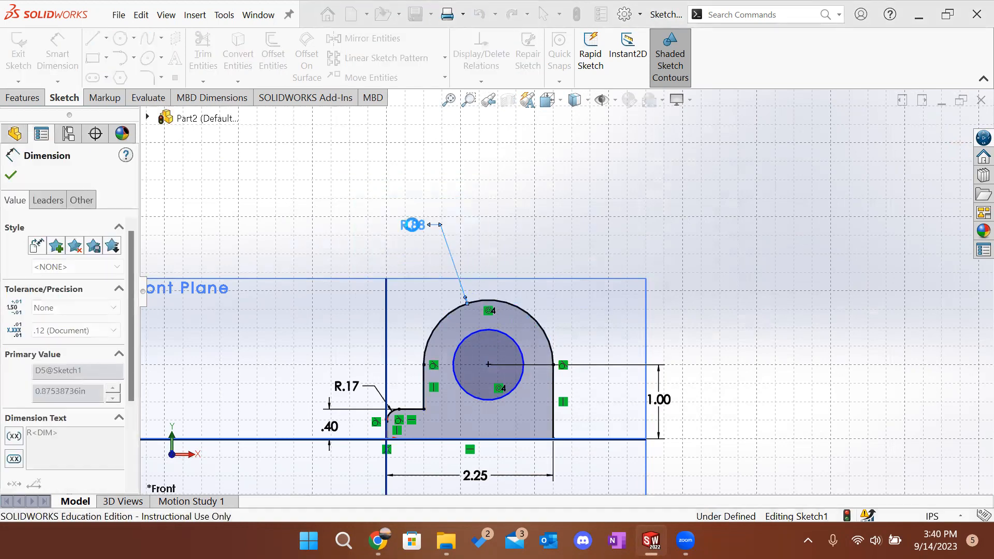
Step: Dimension the diameter of the circle inside the bracket's rounded end as 0.35 in and finish dimensioning
{"action": "scroll", "coordinate": [535, 352], "scroll_direction": "down", "scroll_amount": 1}
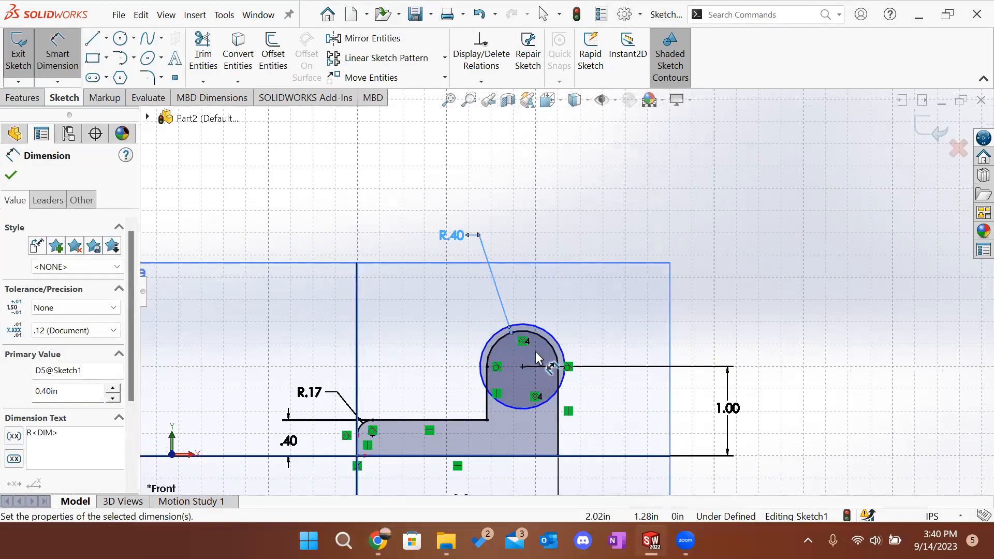
{"action": "scroll", "coordinate": [535, 352], "scroll_direction": "down", "scroll_amount": 3}
{"action": "scroll", "coordinate": [551, 311], "scroll_direction": "up", "scroll_amount": 3}
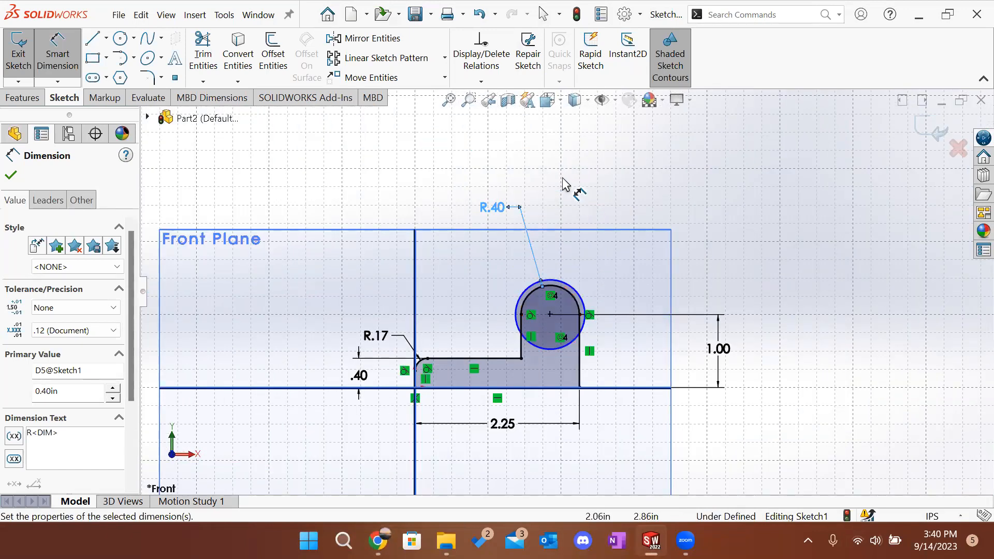
{"action": "left_click", "coordinate": [580, 297]}
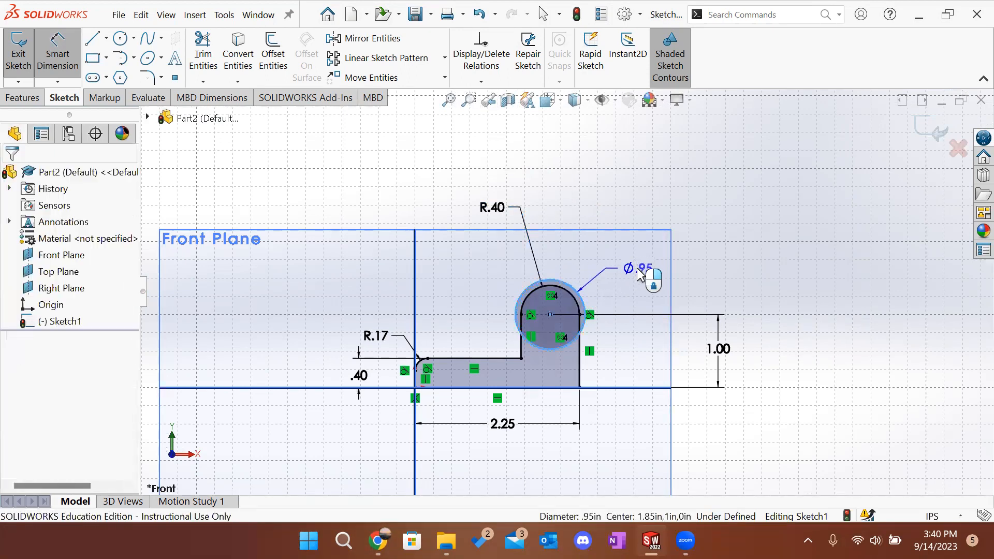
{"action": "left_click", "coordinate": [640, 274]}
{"action": "type", "text": ".35"}
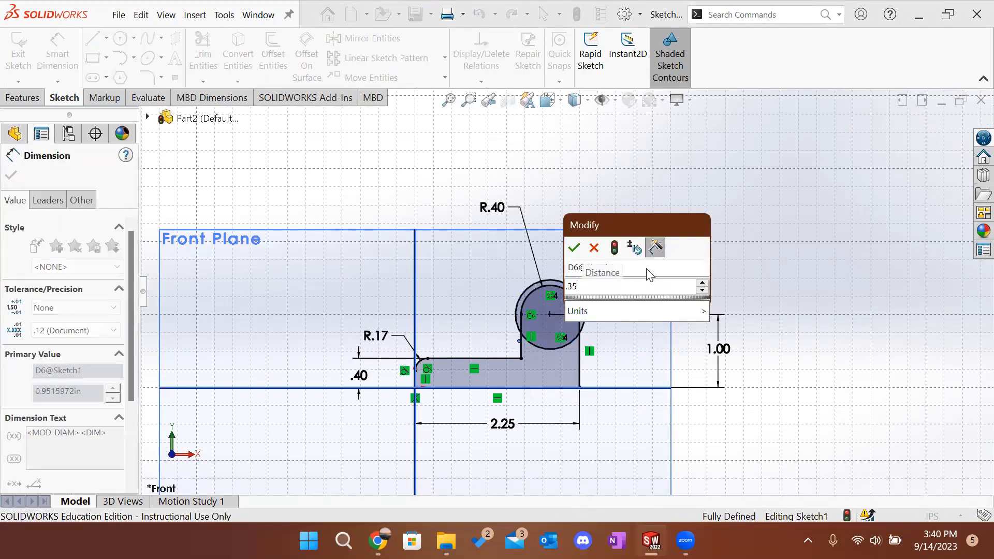
{"action": "key", "text": "Return"}
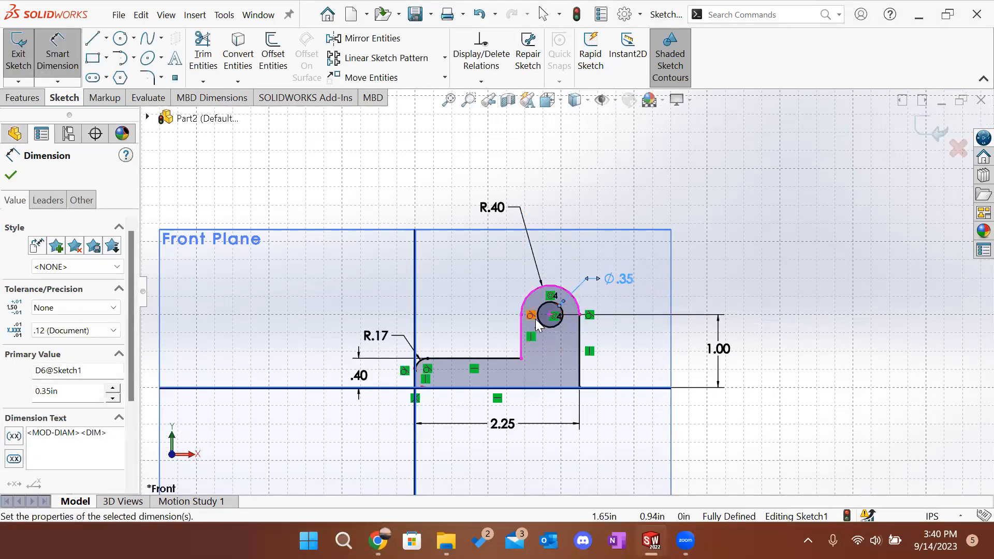
{"action": "scroll", "coordinate": [537, 325], "scroll_direction": "down", "scroll_amount": 3}
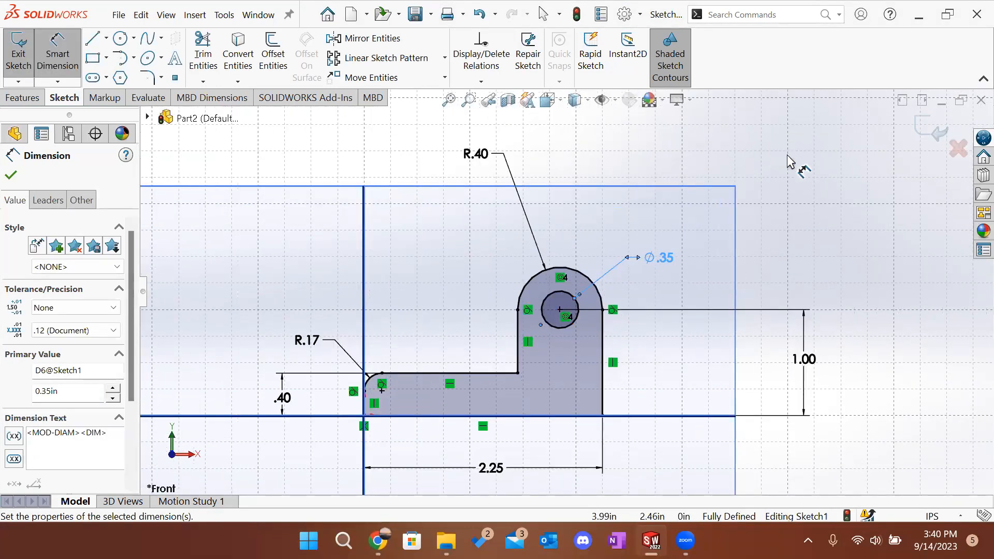
{"action": "key", "text": "Escape"}
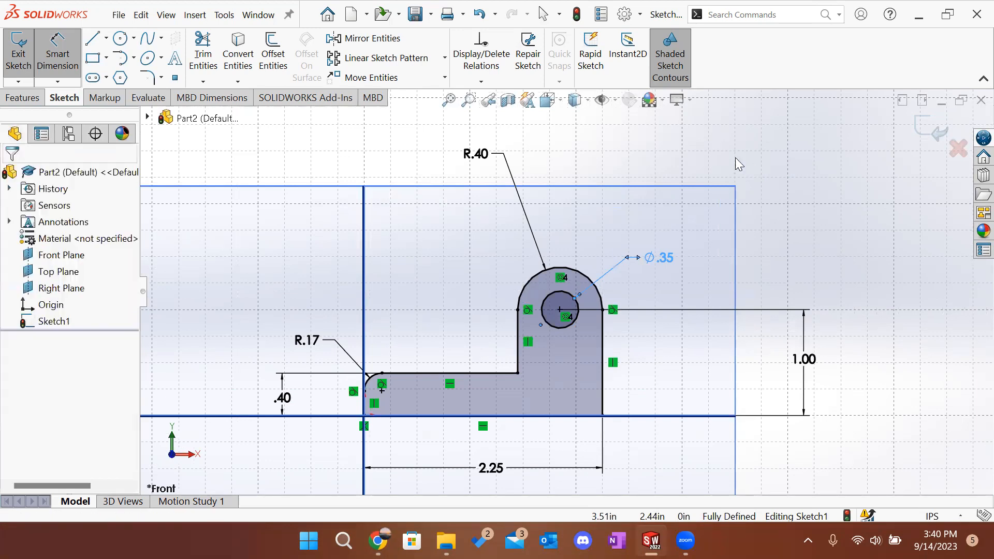
{"action": "key", "text": "Escape"}
Step: Move the sketch dimensions closer to the bracket profile so they sit neatly around it
{"action": "scroll", "coordinate": [570, 290], "scroll_direction": "up", "scroll_amount": 3}
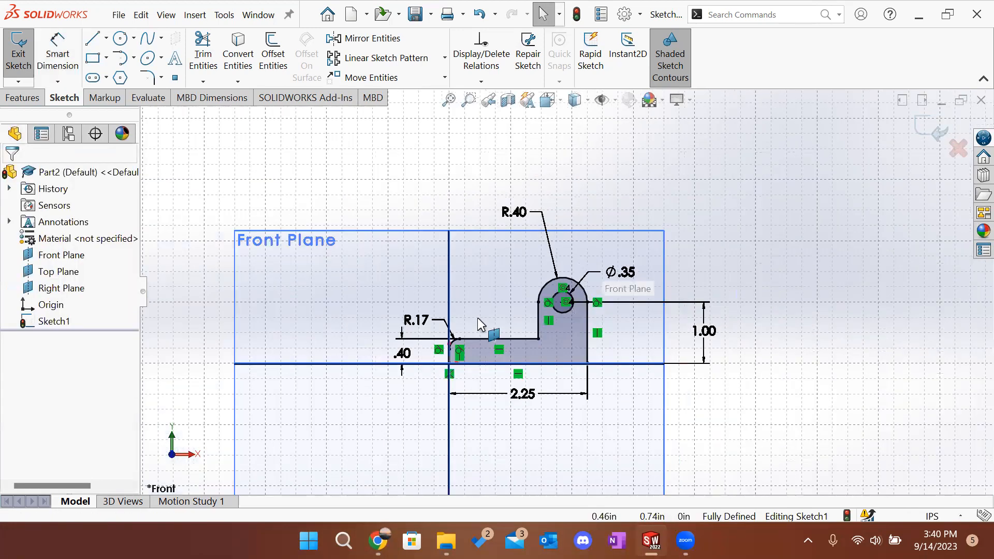
{"action": "scroll", "coordinate": [477, 318], "scroll_direction": "down", "scroll_amount": 2}
{"action": "left_click_drag", "start_coordinate": [549, 233], "coordinate": [550, 247]}
{"action": "left_click_drag", "start_coordinate": [819, 365], "coordinate": [686, 331]}
{"action": "left_click_drag", "start_coordinate": [552, 425], "coordinate": [554, 408]}
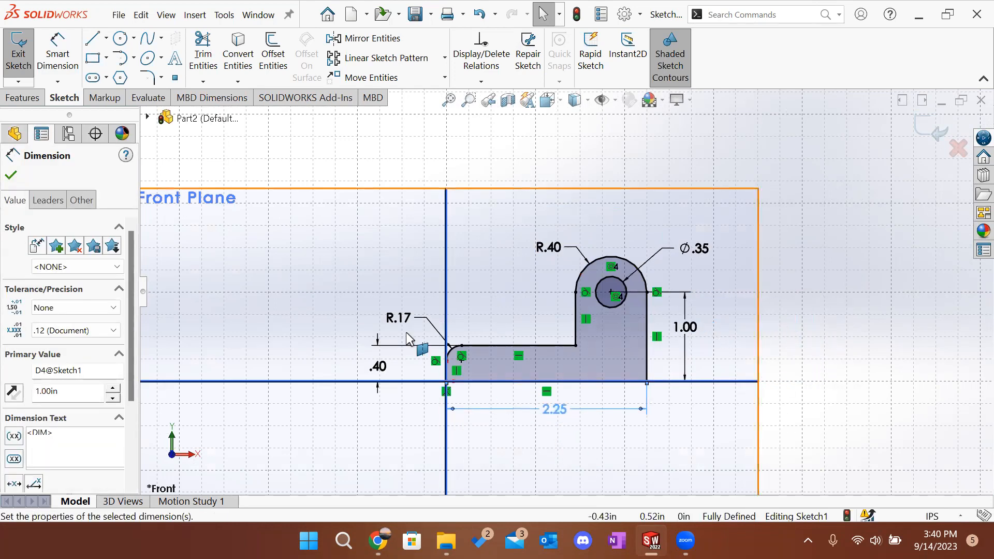
{"action": "left_click_drag", "start_coordinate": [380, 366], "coordinate": [409, 372]}
{"action": "left_click_drag", "start_coordinate": [405, 318], "coordinate": [419, 317]}
{"action": "left_click_drag", "start_coordinate": [693, 251], "coordinate": [679, 252]}
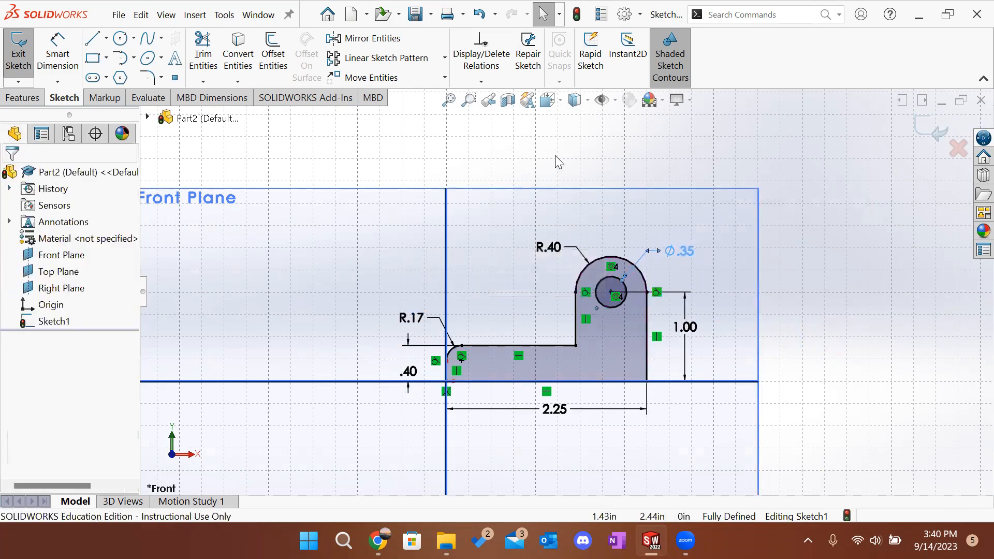
Step: Fit the bracket sketch in the view, look it over and exit the sketch
{"action": "left_click", "coordinate": [449, 99]}
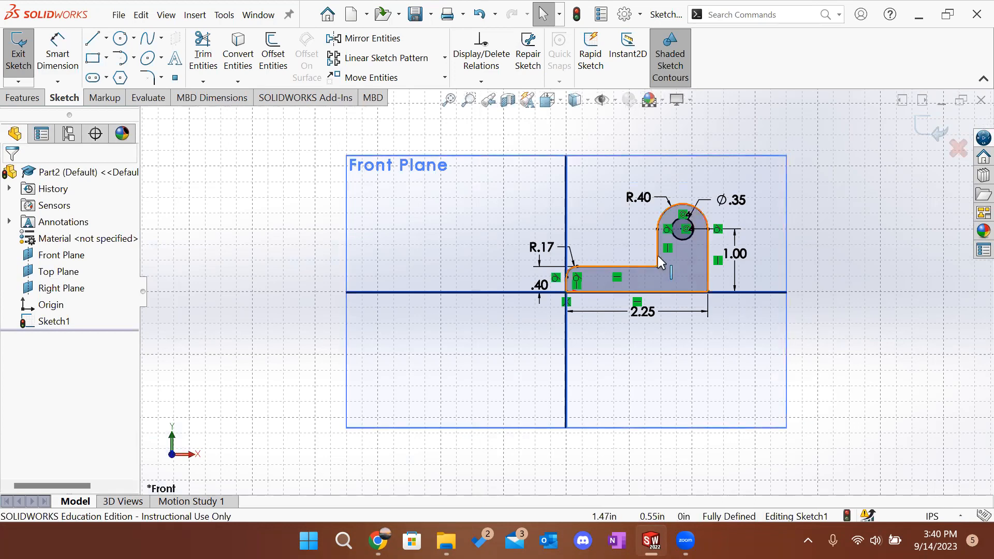
{"action": "scroll", "coordinate": [720, 236], "scroll_direction": "down", "scroll_amount": 3}
{"action": "scroll", "coordinate": [636, 248], "scroll_direction": "down", "scroll_amount": 3}
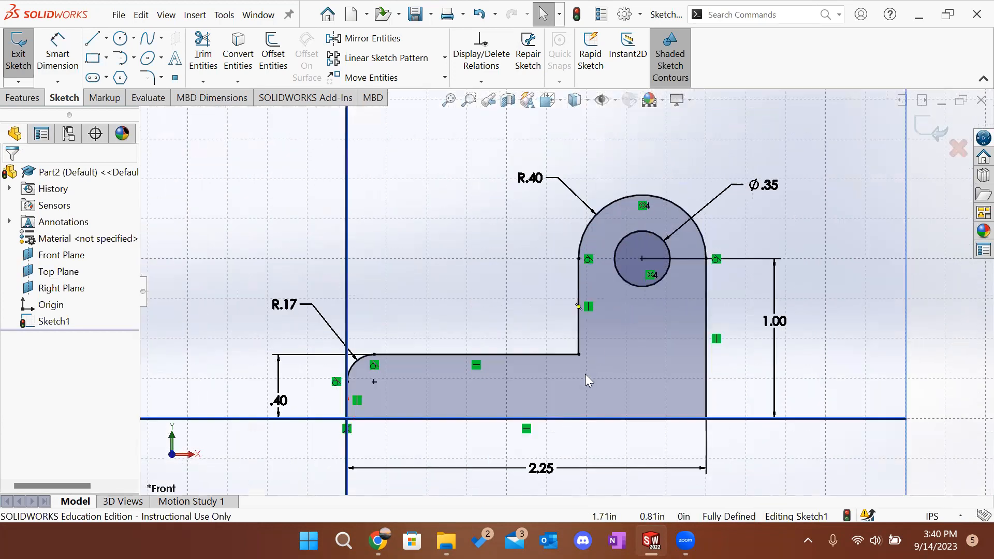
{"action": "scroll", "coordinate": [539, 388], "scroll_direction": "down", "scroll_amount": 1}
{"action": "scroll", "coordinate": [694, 252], "scroll_direction": "up", "scroll_amount": 1}
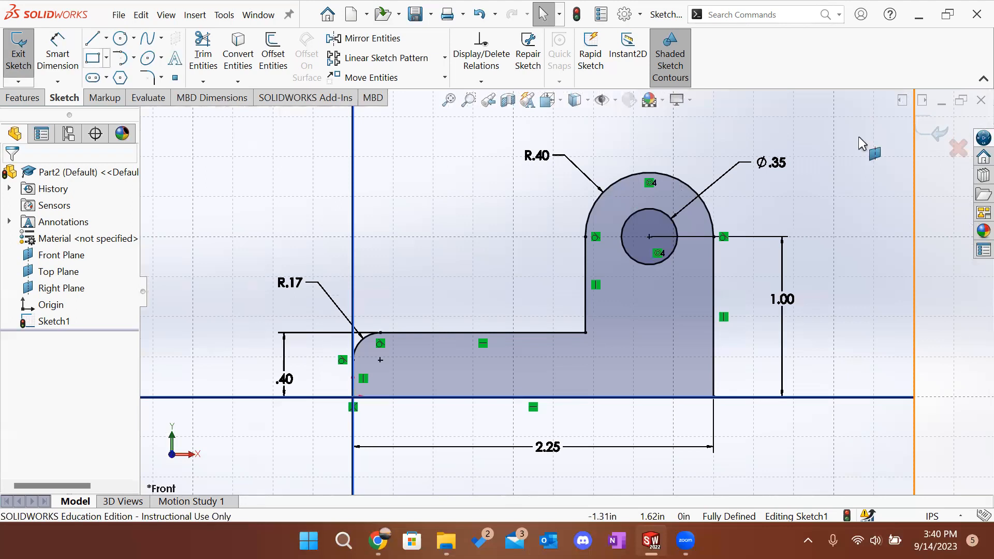
{"action": "left_click", "coordinate": [938, 134]}
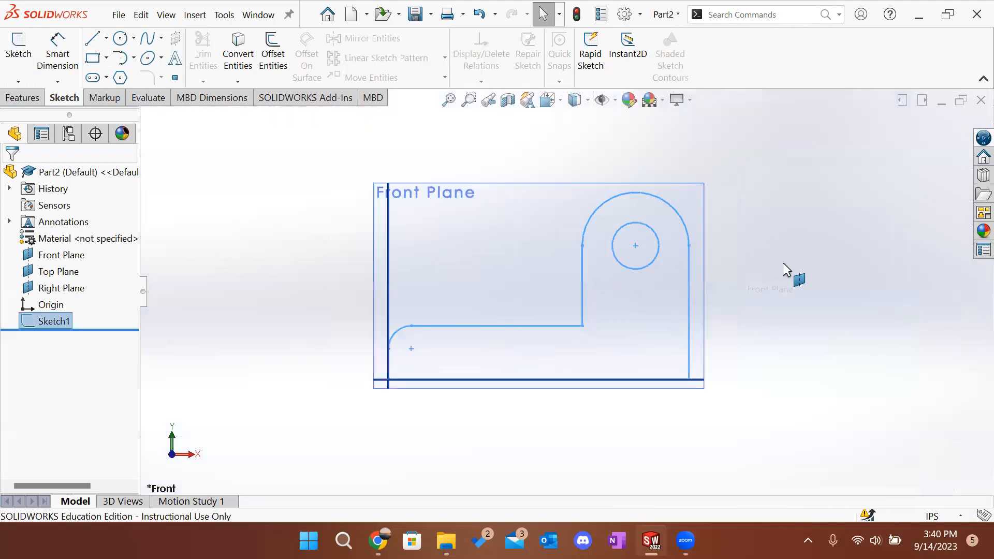
{"action": "mouse_move", "coordinate": [768, 250]}
{"action": "middle_mouse_down"}
{"action": "mouse_move", "coordinate": [735, 255]}
{"action": "mouse_move", "coordinate": [719, 271]}
{"action": "middle_mouse_up"}
{"action": "left_click", "coordinate": [750, 276]}
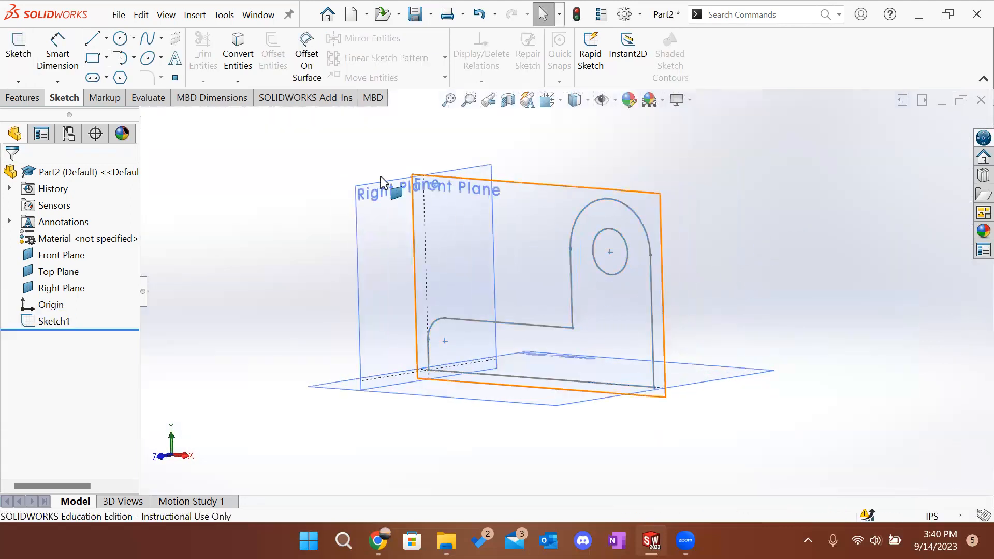
{"action": "left_click", "coordinate": [27, 101]}
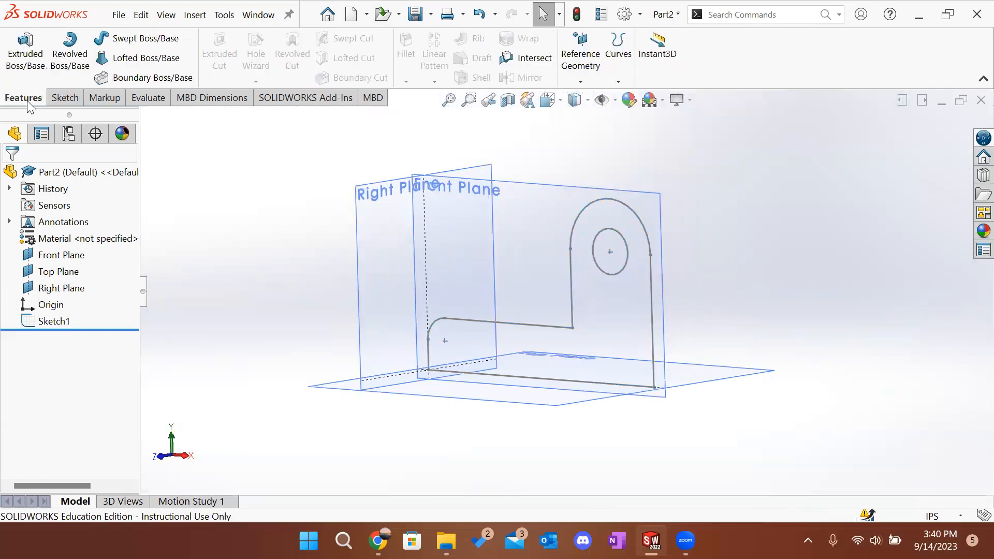
{"action": "left_click", "coordinate": [25, 55]}
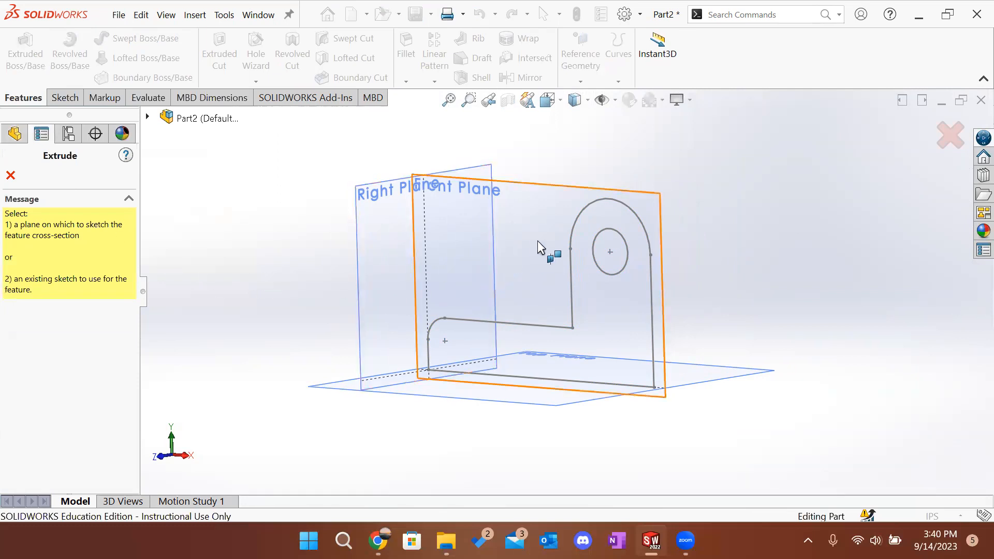
{"action": "left_click", "coordinate": [607, 239]}
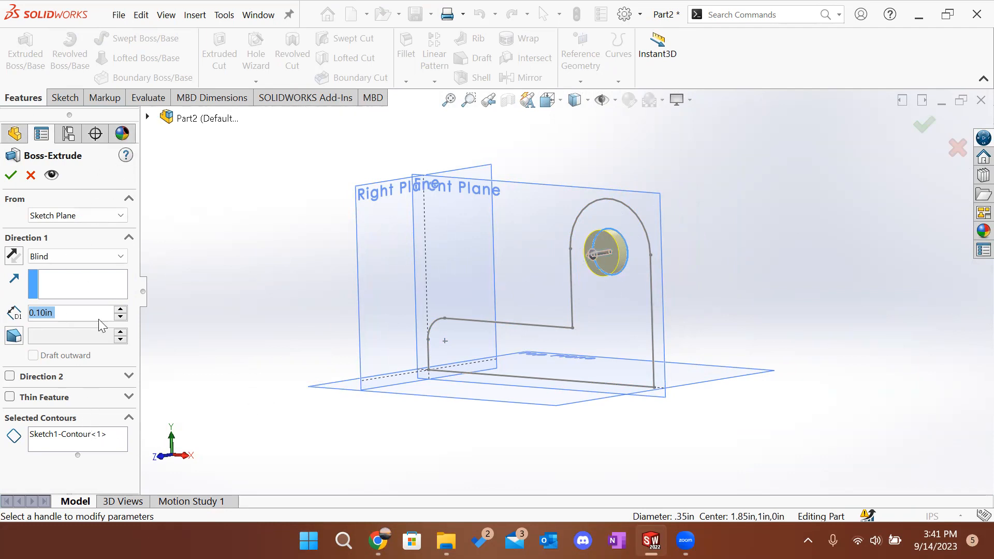
{"action": "left_click", "coordinate": [89, 431]}
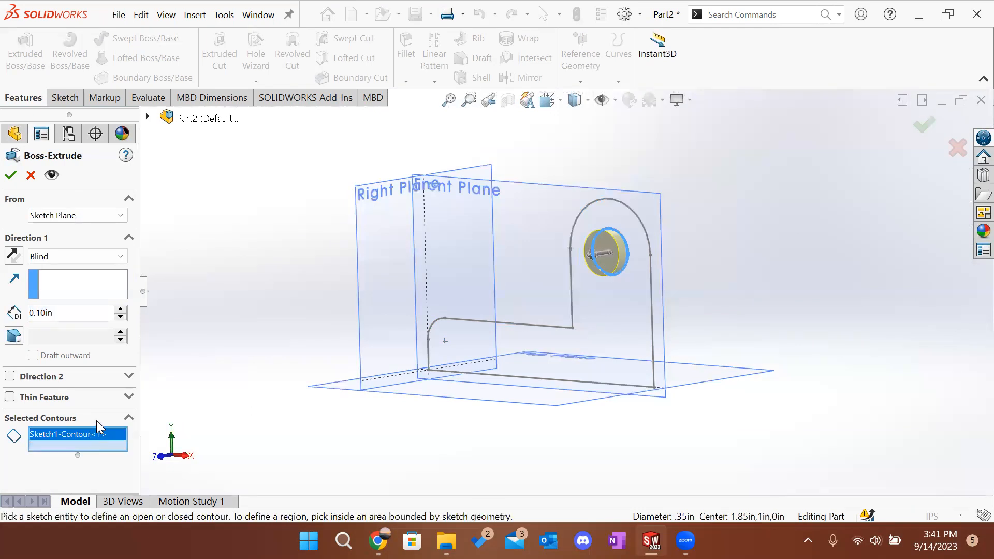
{"action": "left_click", "coordinate": [24, 178]}
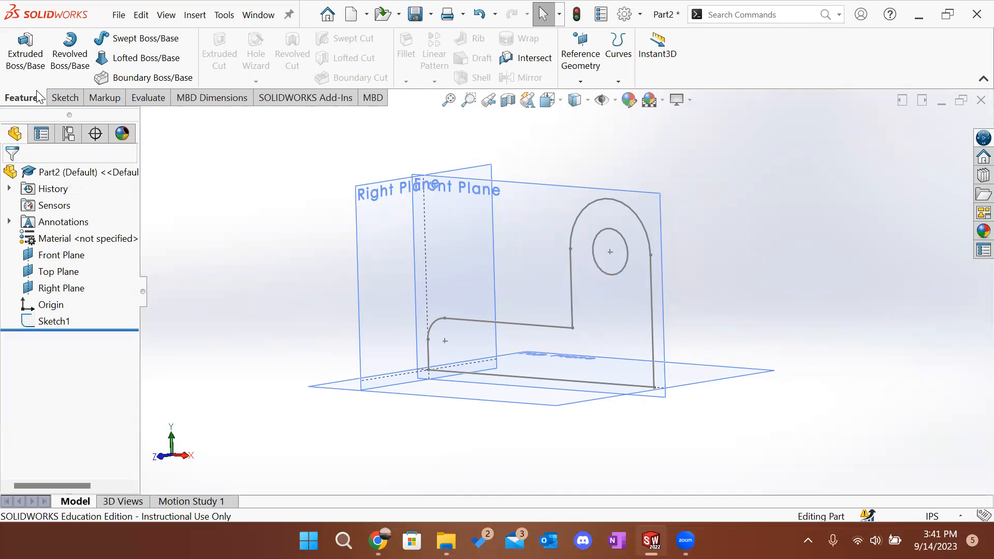
Step: Extrude the whole bracket sketch as a blind boss with a depth of 0.30 in
{"action": "left_click", "coordinate": [66, 323]}
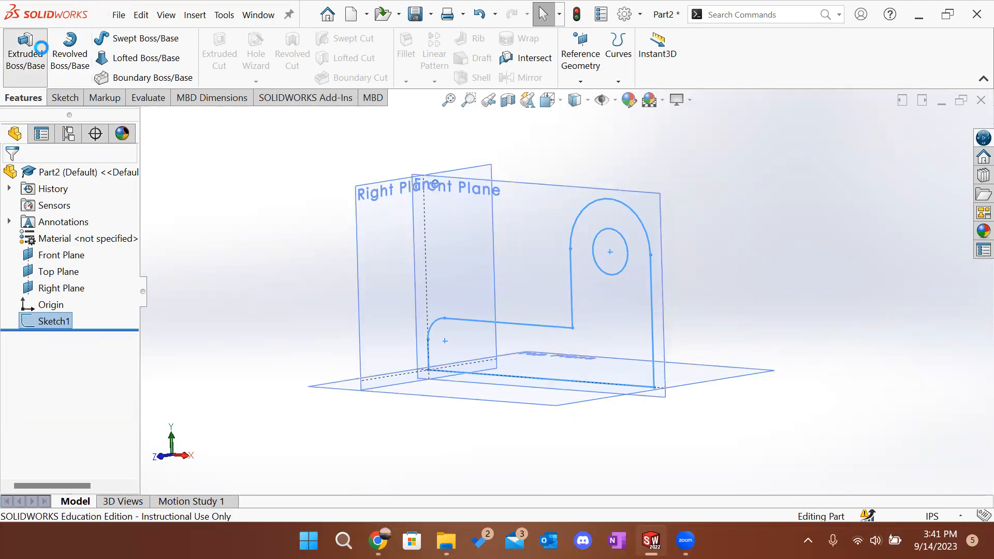
{"action": "left_click", "coordinate": [25, 52]}
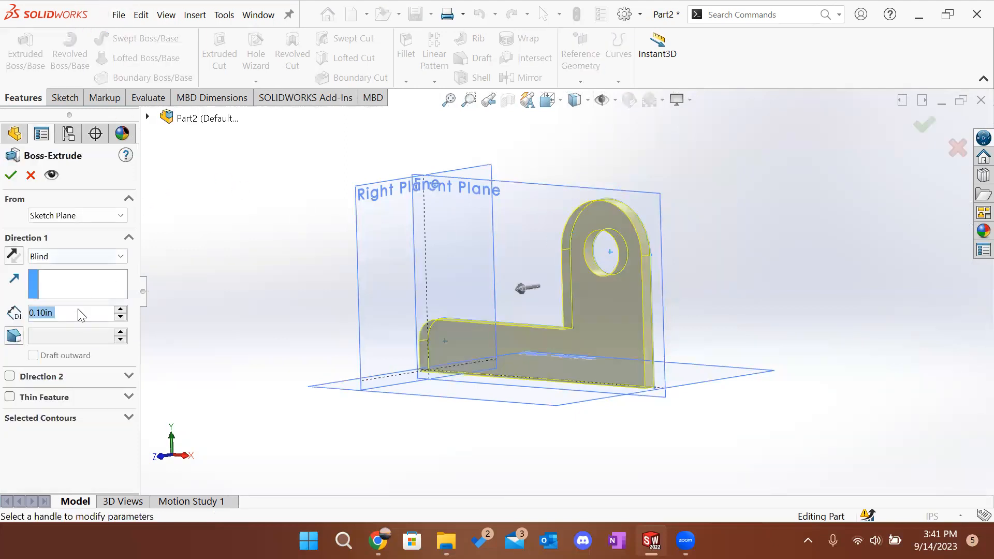
{"action": "double_click", "coordinate": [121, 310]}
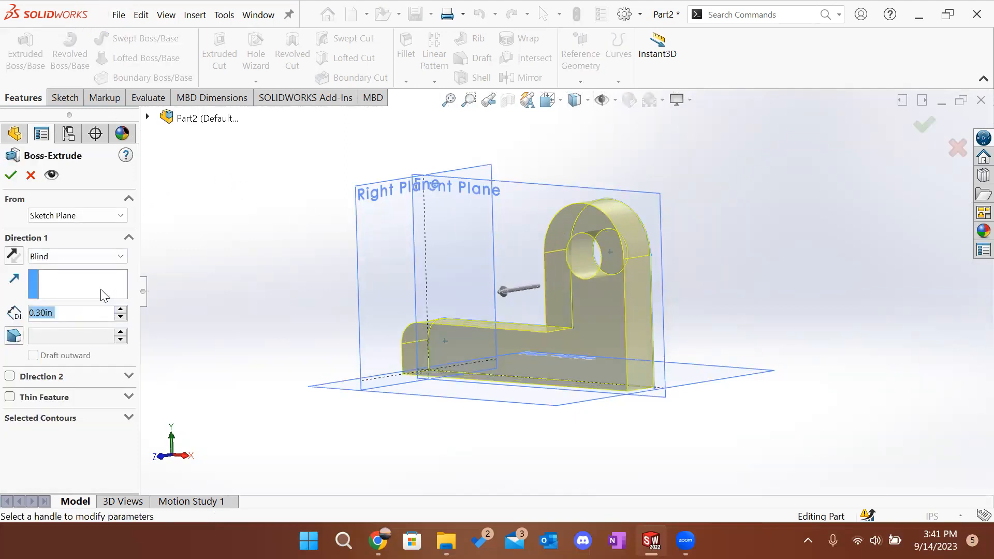
{"action": "left_click", "coordinate": [11, 175]}
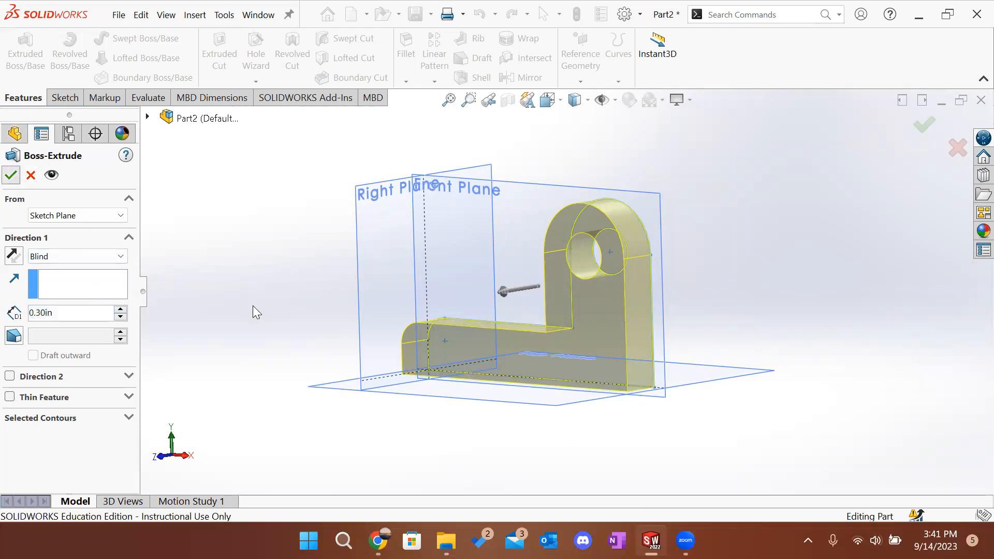
Step: Set the height dimension of the extruded bracket's horizontal leg to 0.60 in and rebuild the part
{"action": "middle_click_drag", "start_coordinate": [820, 253], "coordinate": [789, 210]}
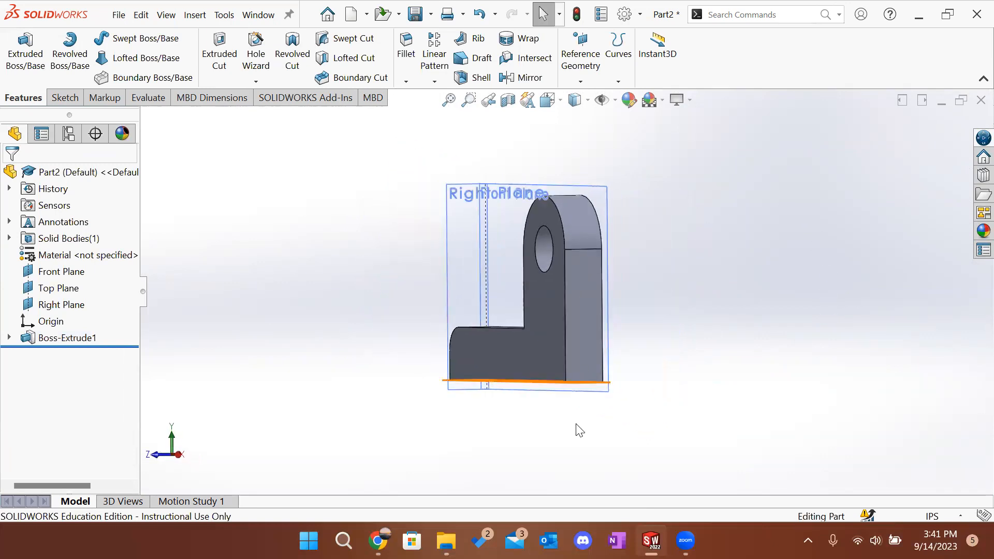
{"action": "middle_click_drag", "start_coordinate": [708, 252], "coordinate": [759, 258]}
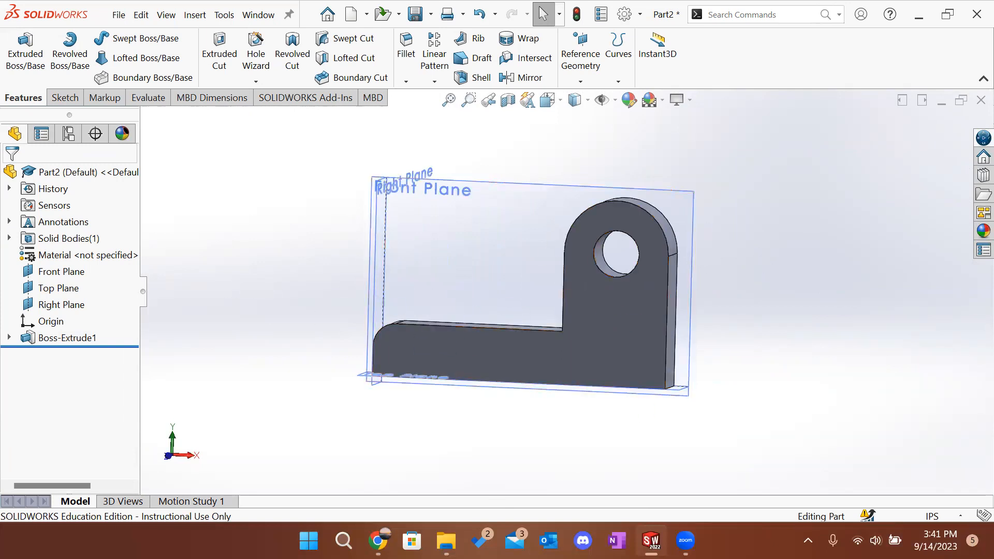
{"action": "mouse_move", "coordinate": [650, 540]}
{"action": "left_click", "coordinate": [10, 338]}
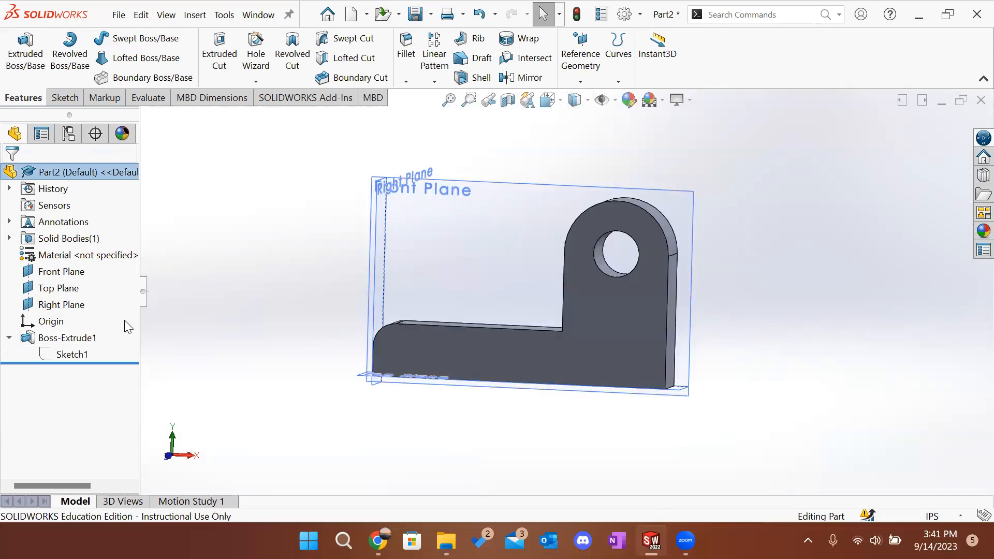
{"action": "left_click", "coordinate": [82, 340]}
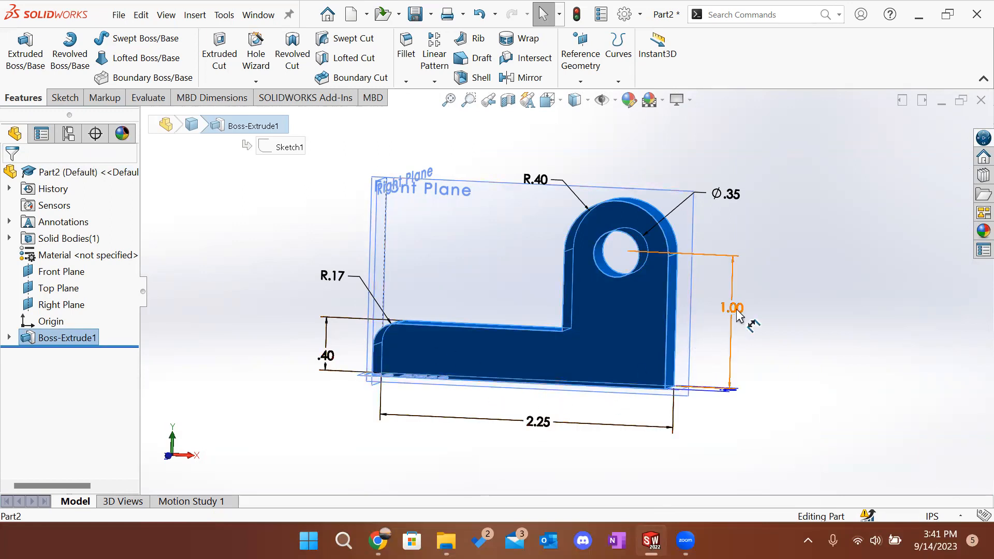
{"action": "double_click", "coordinate": [327, 354]}
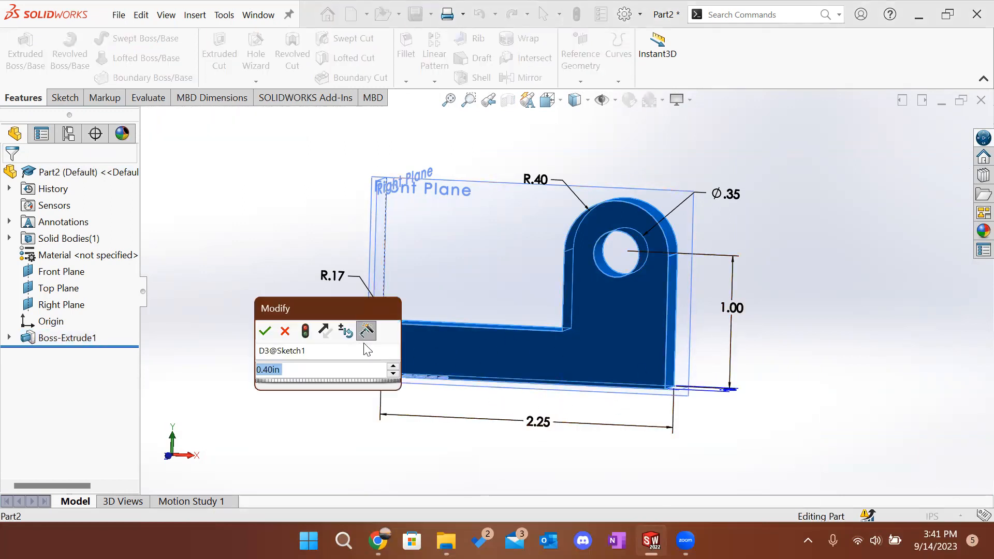
{"action": "type", "text": ".4"}
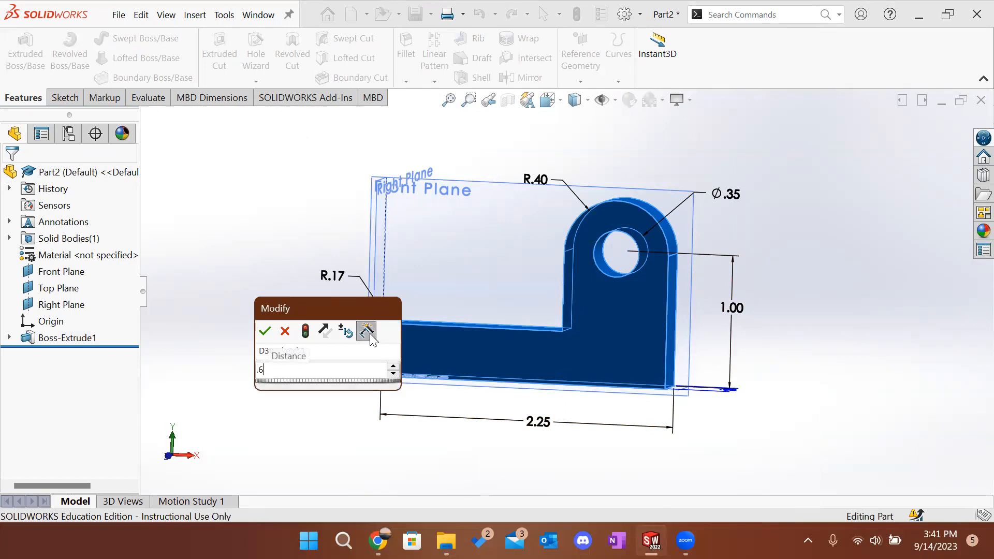
{"action": "key", "text": "Return"}
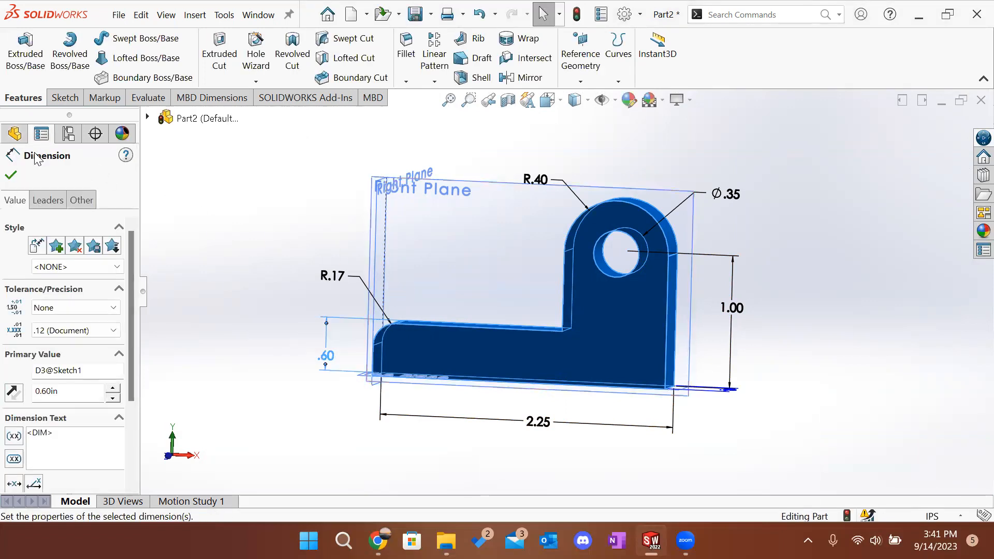
{"action": "left_click", "coordinate": [11, 176]}
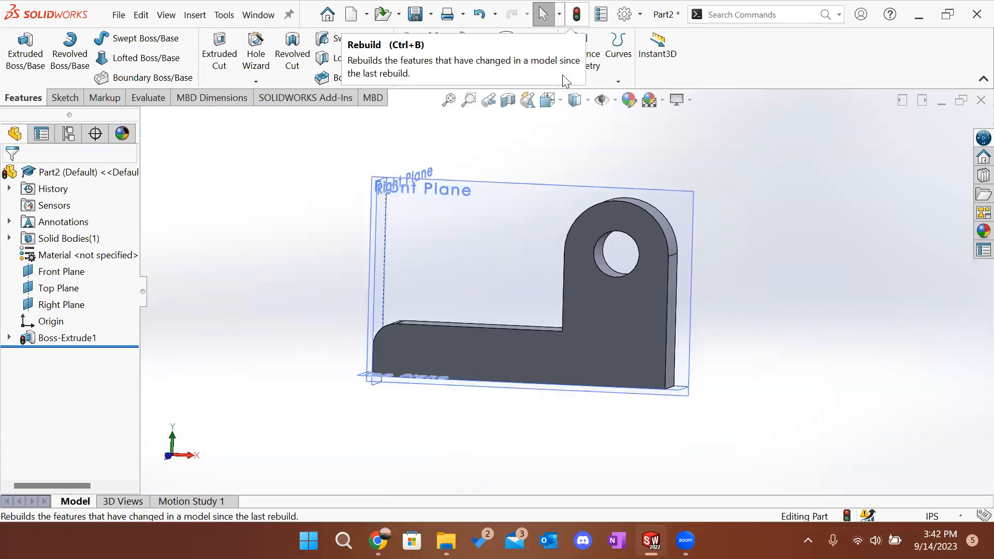
{"action": "key", "text": "ctrl+b"}
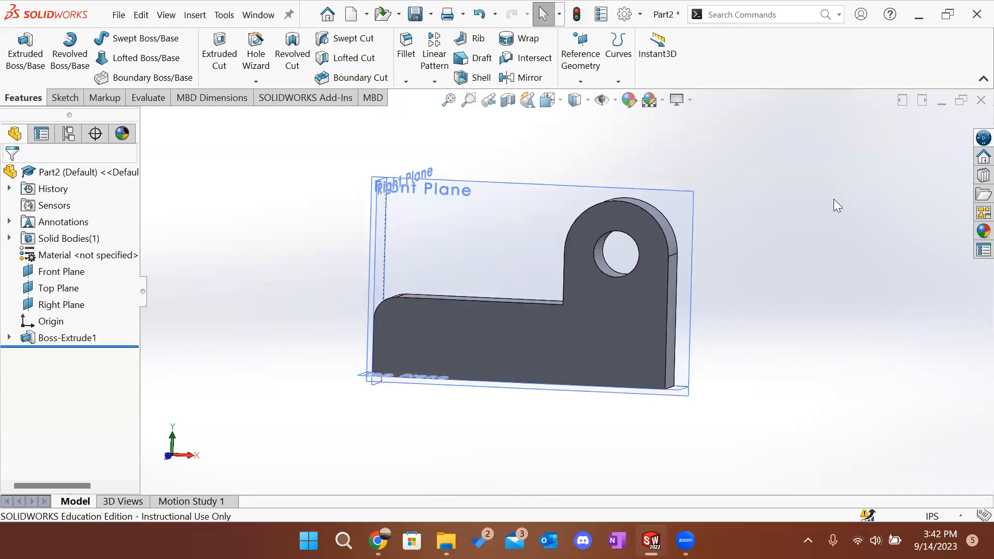
Step: Open the sketch belonging to the bracket's extrusion for editing
{"action": "middle_click_drag", "start_coordinate": [773, 281], "coordinate": [810, 343]}
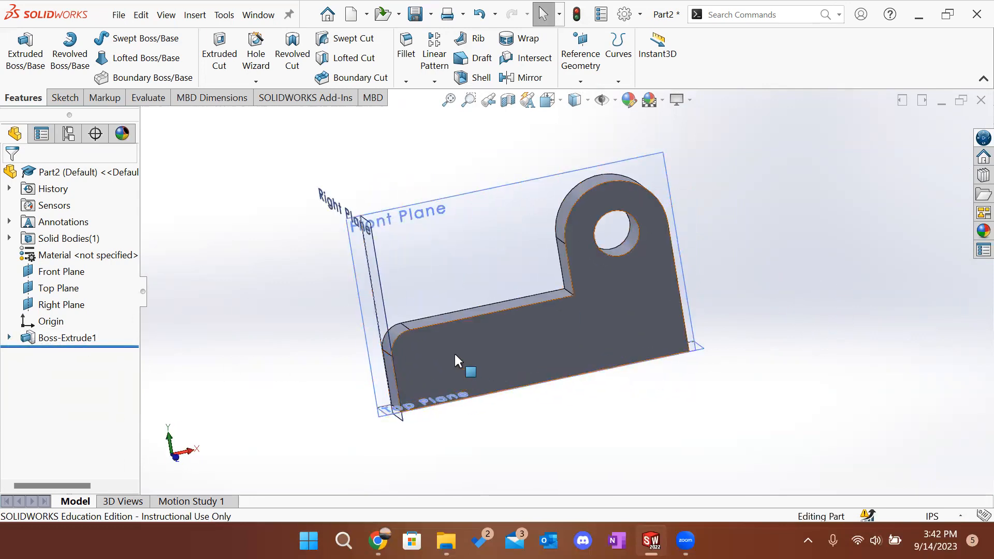
{"action": "left_click", "coordinate": [9, 337]}
{"action": "left_click", "coordinate": [62, 354]}
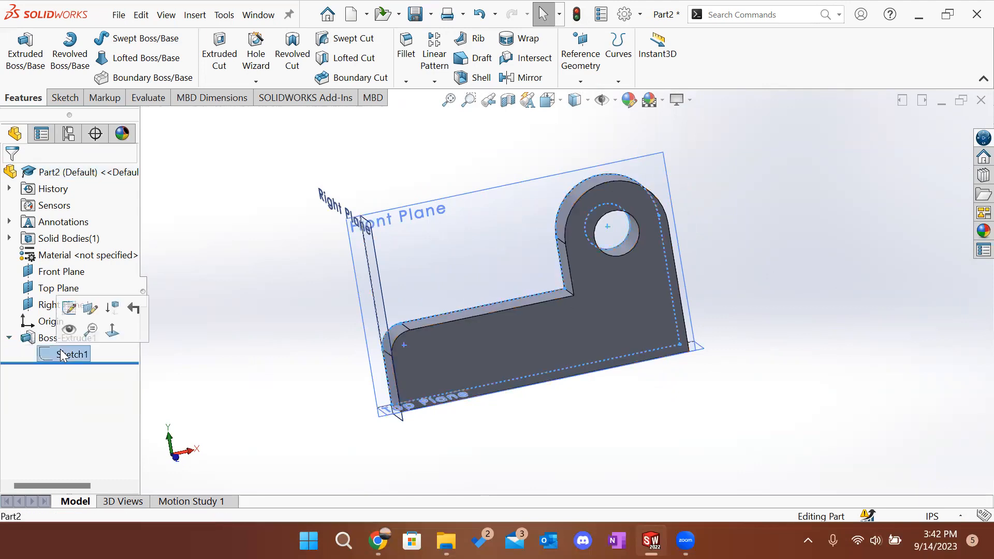
{"action": "left_click", "coordinate": [267, 333]}
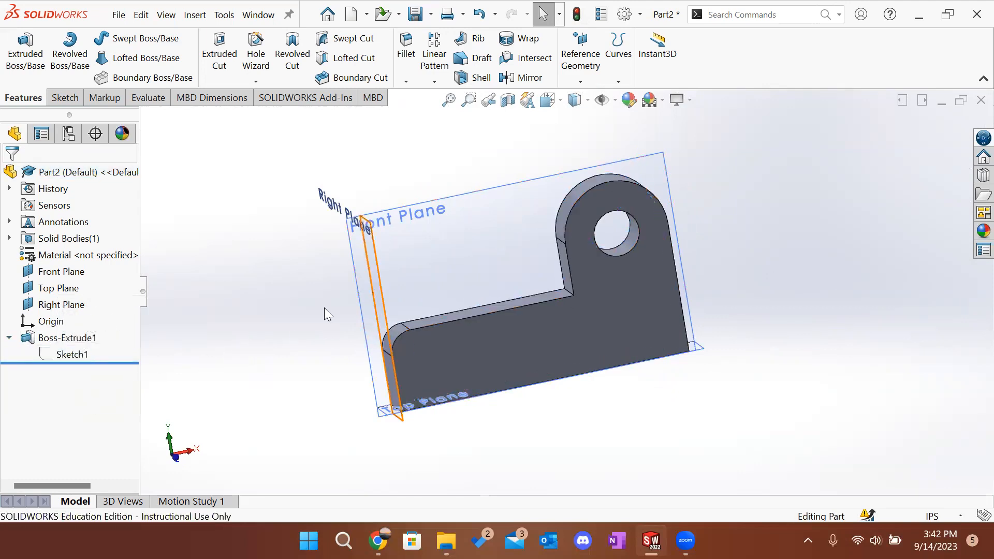
{"action": "left_click", "coordinate": [73, 354]}
{"action": "left_click", "coordinate": [96, 309]}
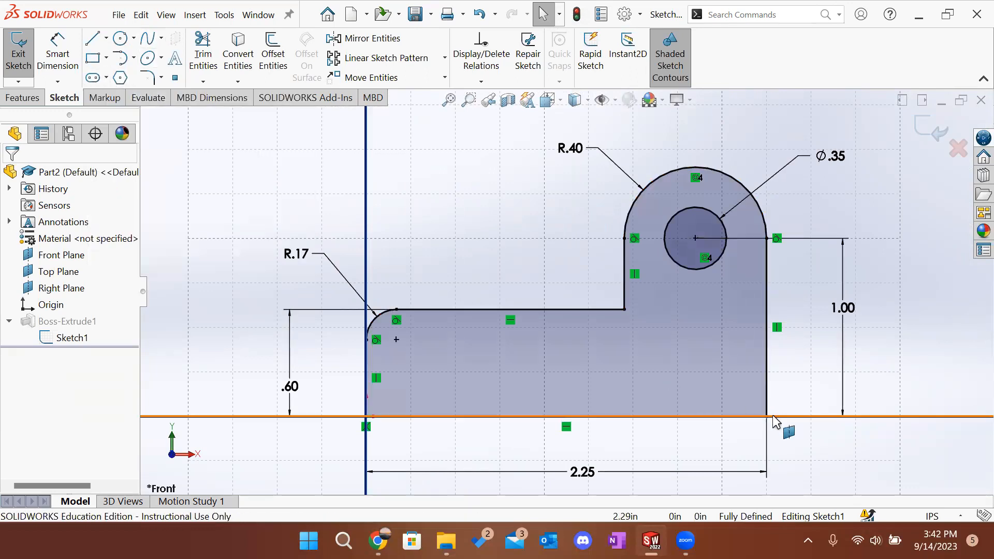
Step: Round the bracket profile's lower-right corner with a 0.20 in sketch fillet
{"action": "left_click", "coordinate": [150, 78]}
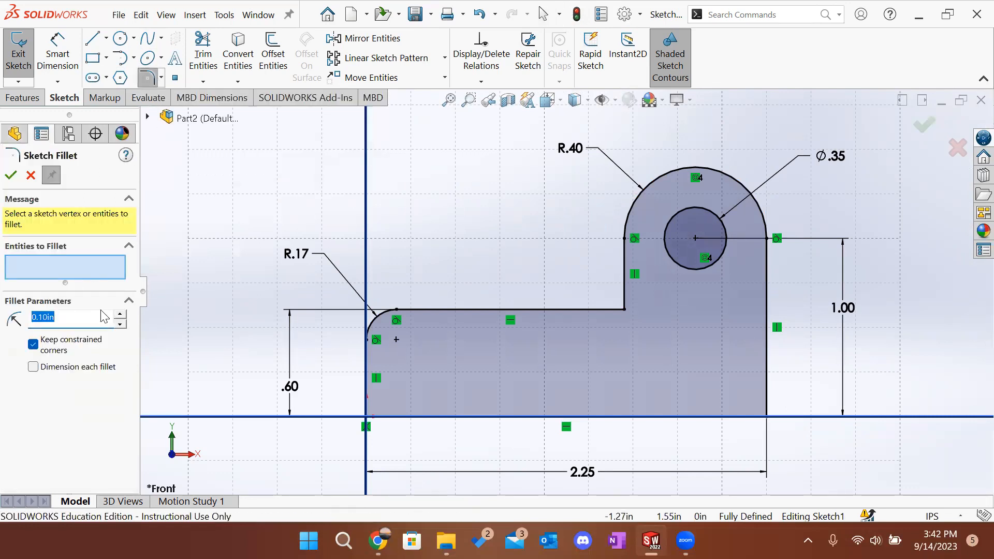
{"action": "left_click", "coordinate": [121, 314]}
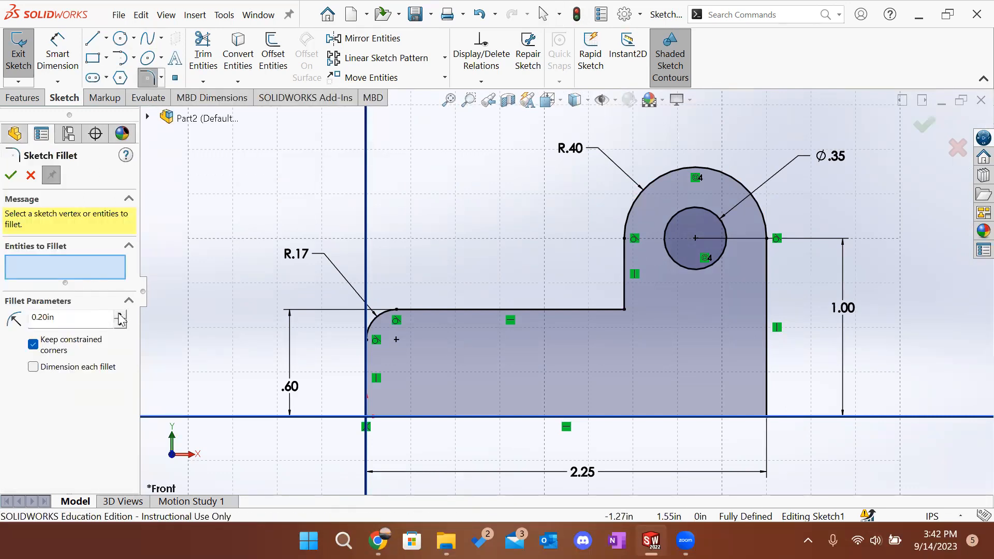
{"action": "double_click", "coordinate": [100, 317]}
{"action": "type", "text": "."}
{"action": "key", "text": "Return"}
{"action": "left_click", "coordinate": [35, 269]}
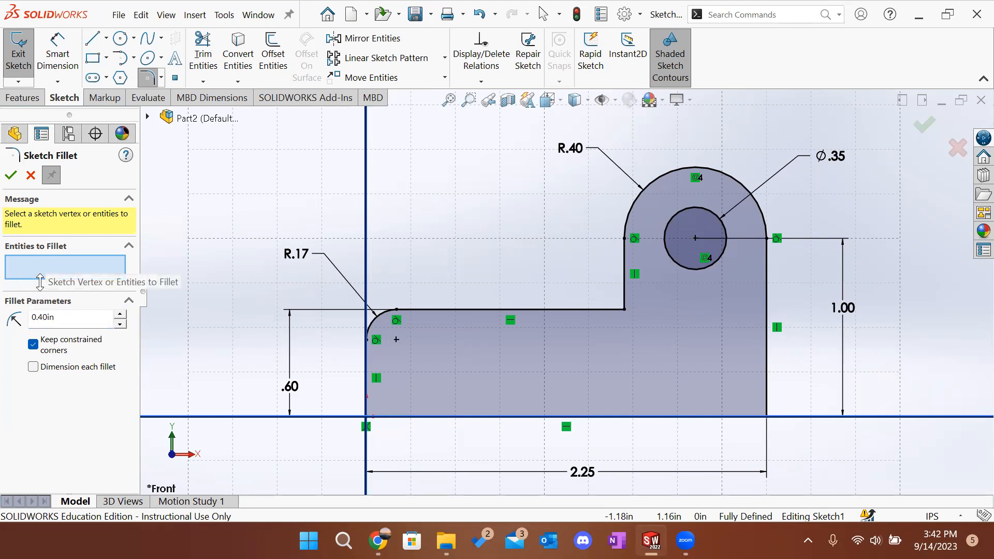
{"action": "left_click", "coordinate": [770, 388]}
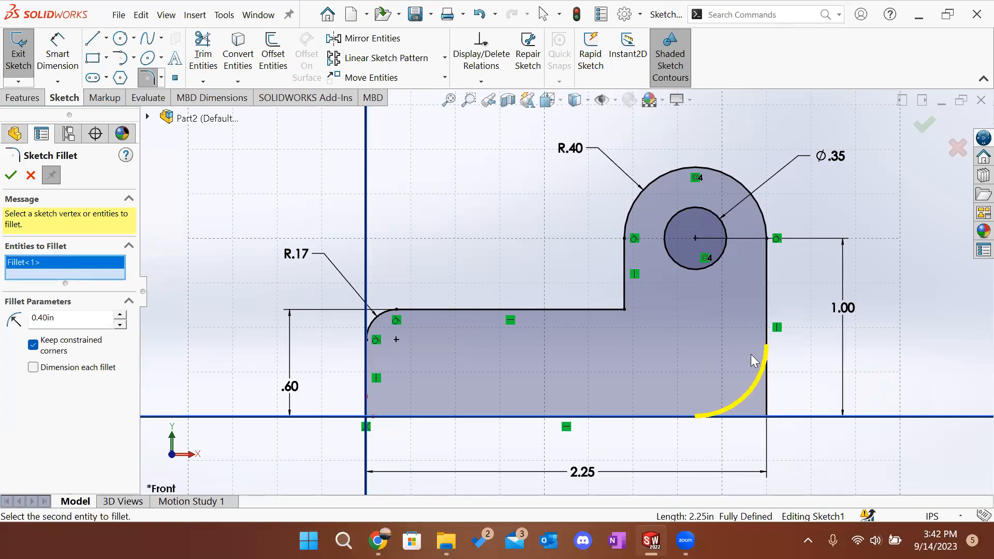
{"action": "left_click", "coordinate": [121, 325]}
{"action": "left_click", "coordinate": [120, 325]}
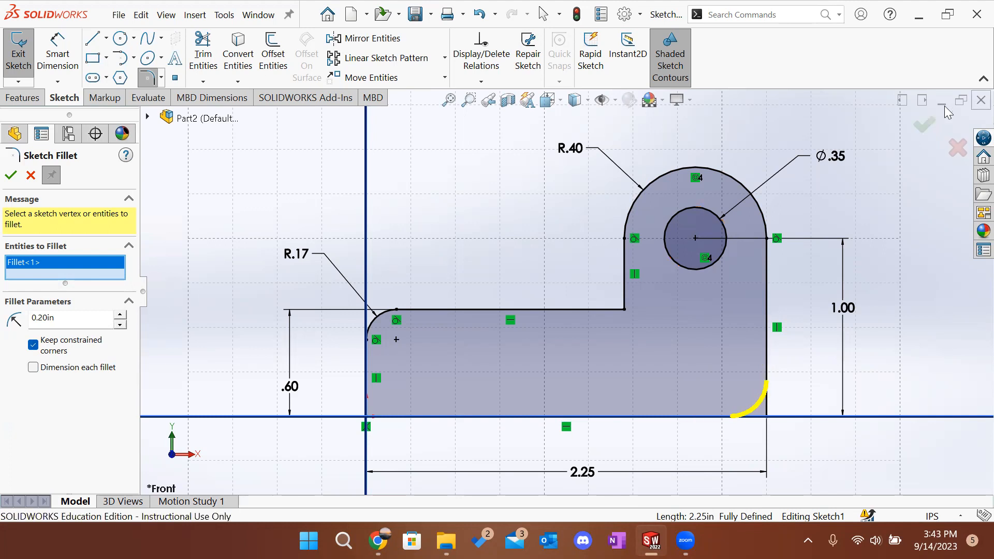
{"action": "left_click", "coordinate": [926, 130]}
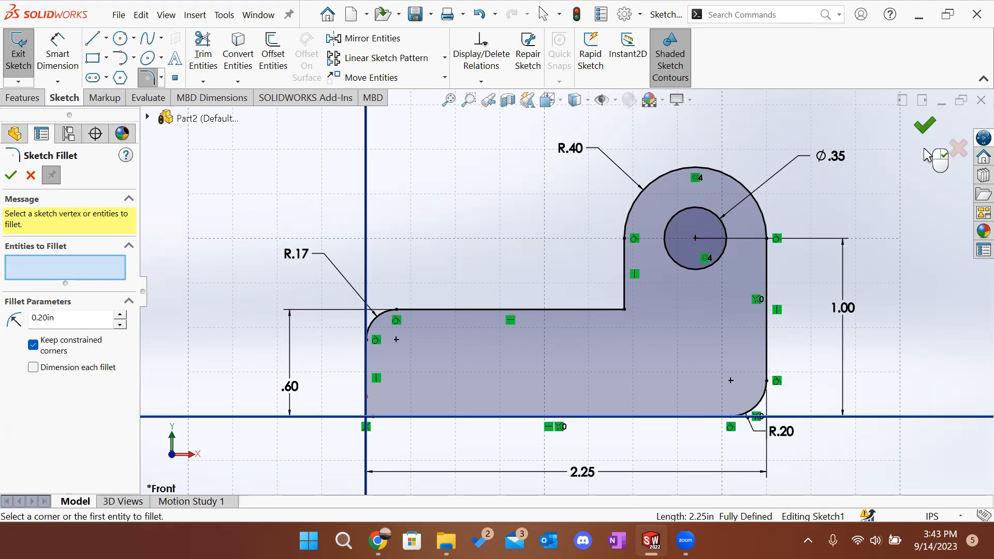
{"action": "left_click", "coordinate": [12, 175]}
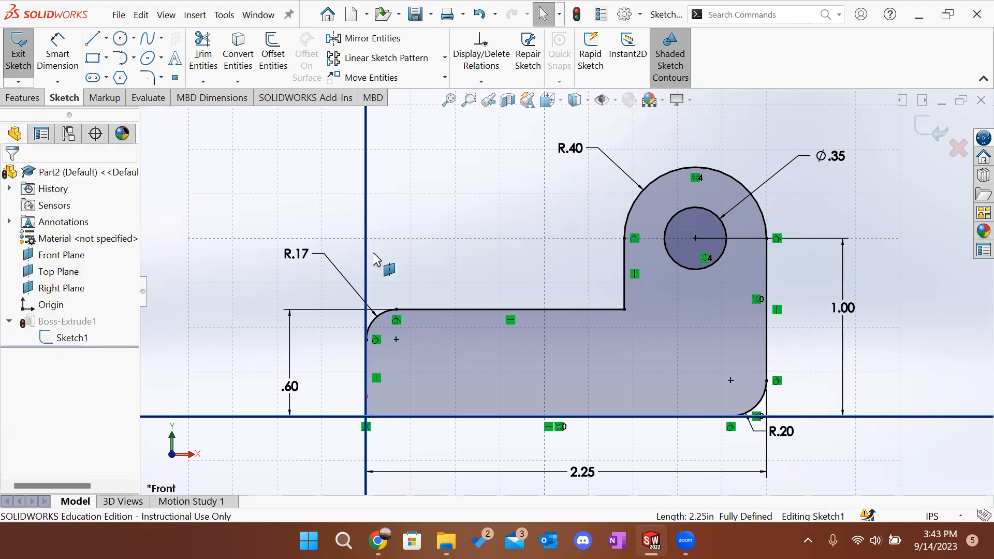
Step: Exit the edited bracket sketch to rebuild the solid and look at it from an angled view
{"action": "scroll", "coordinate": [602, 285], "scroll_direction": "up", "scroll_amount": 5}
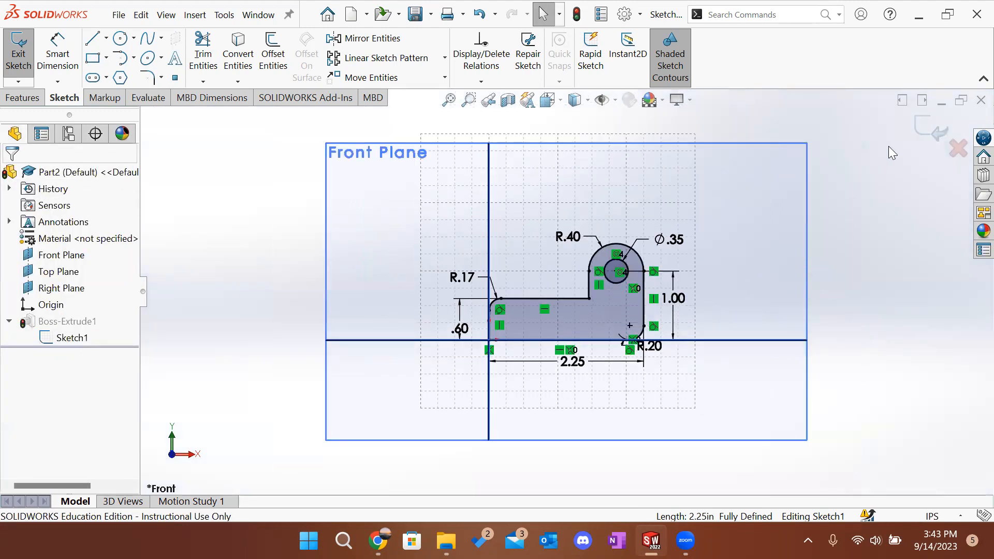
{"action": "left_click", "coordinate": [917, 124]}
{"action": "middle_click_drag", "start_coordinate": [783, 269], "coordinate": [618, 213]}
{"action": "middle_click_drag", "start_coordinate": [472, 217], "coordinate": [538, 284]}
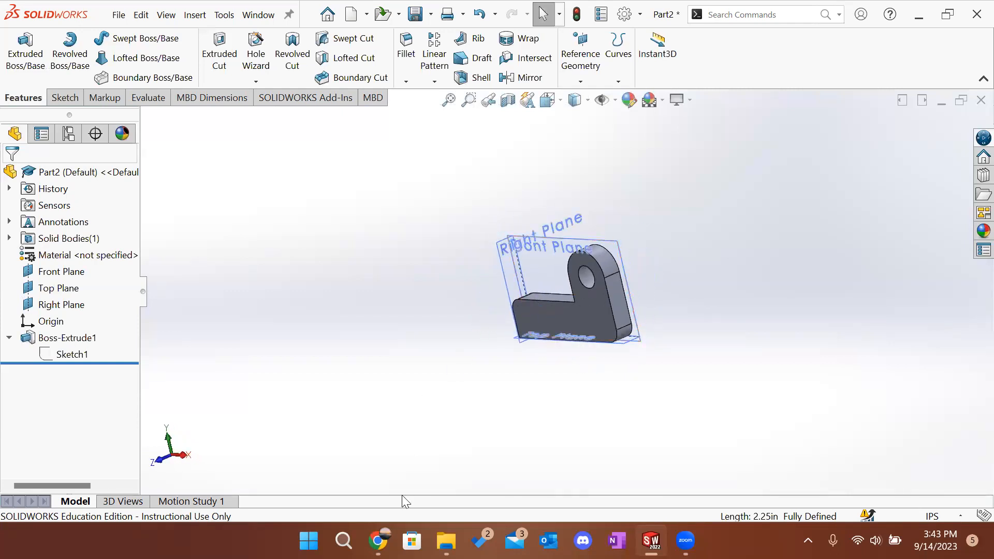
Step: Look at the Sketch Features (2D) slide in the Solidworks Workshop presentation in Chrome, and return to Part2 in SOLIDWORKS
{"action": "left_click", "coordinate": [378, 540]}
{"action": "left_click", "coordinate": [98, 328]}
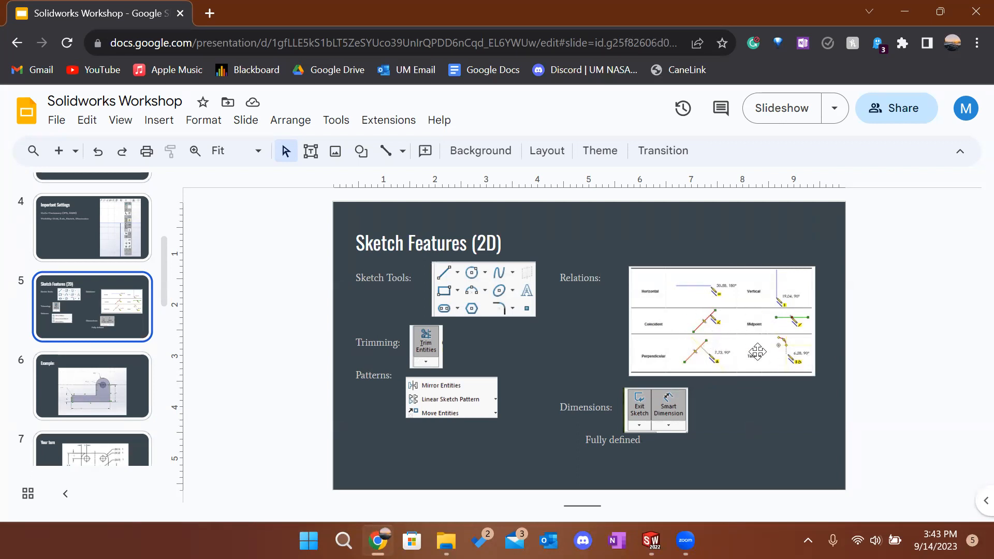
{"action": "mouse_move", "coordinate": [685, 540]}
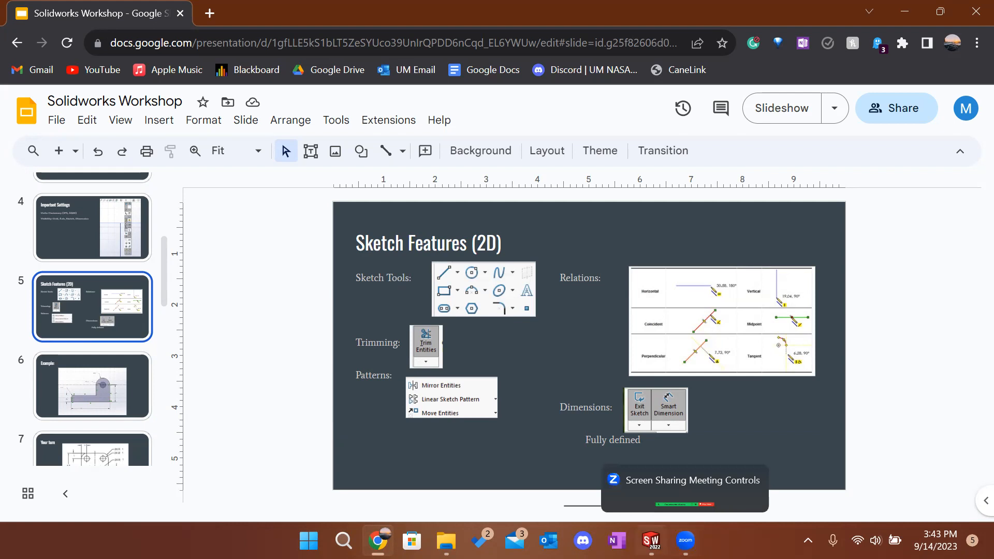
{"action": "left_click", "coordinate": [651, 540]}
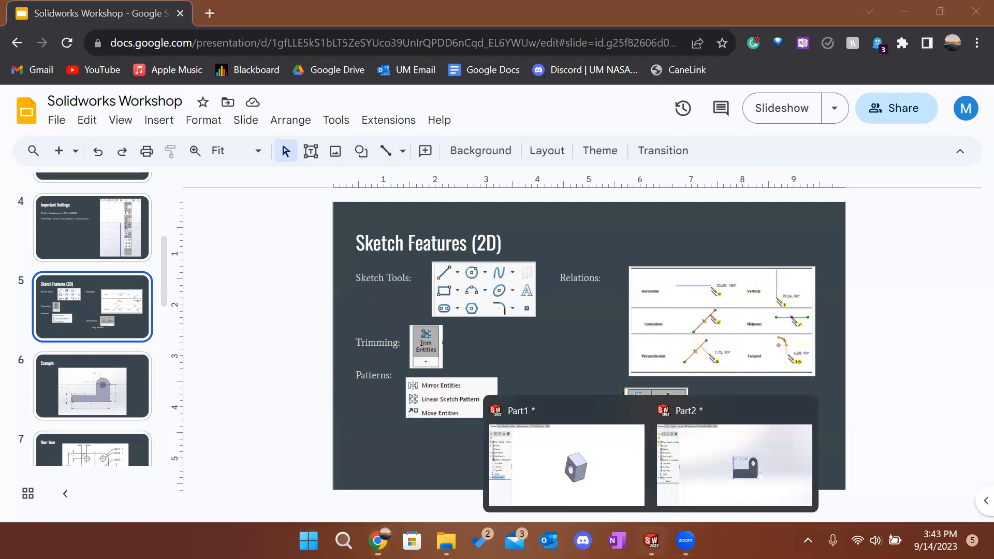
{"action": "left_click", "coordinate": [702, 460]}
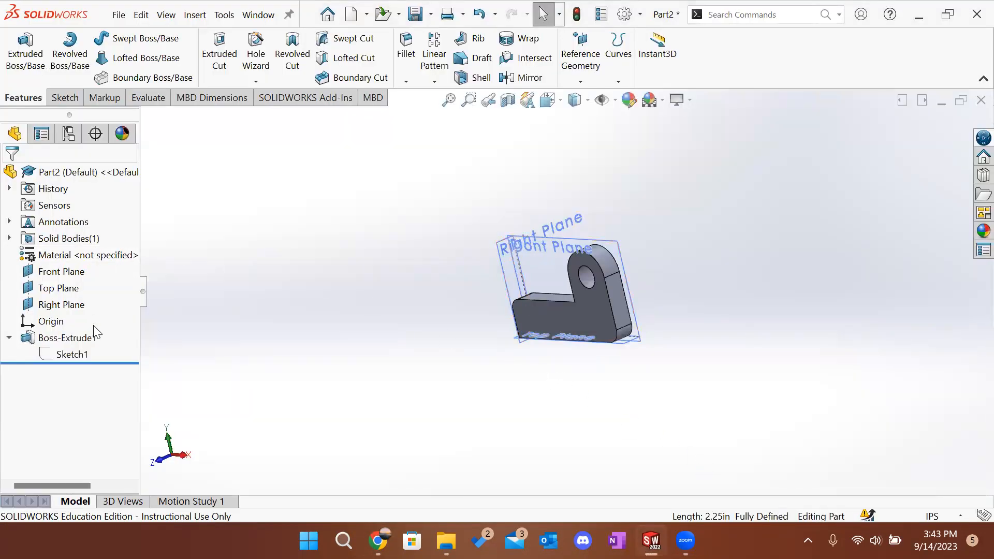
{"action": "left_click", "coordinate": [73, 353]}
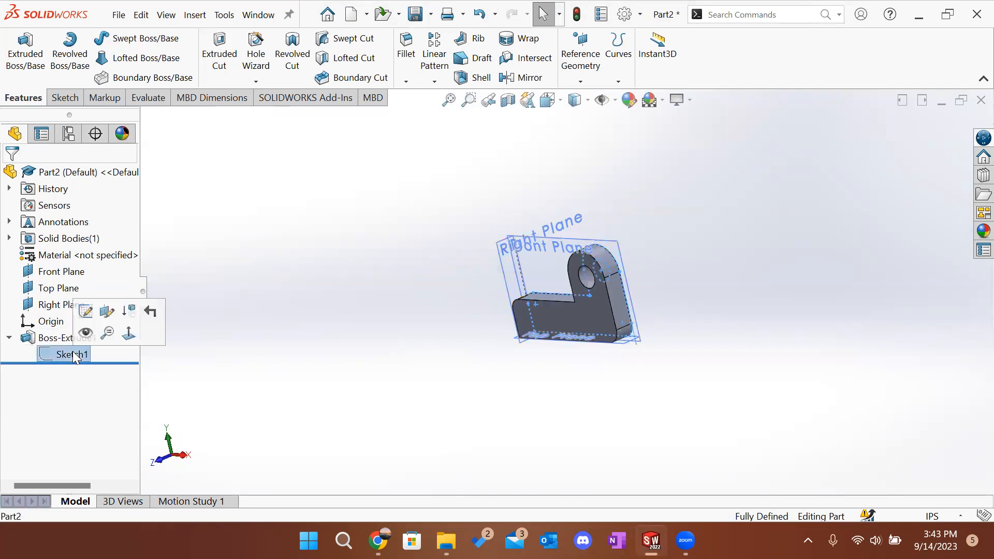
{"action": "left_click", "coordinate": [321, 366]}
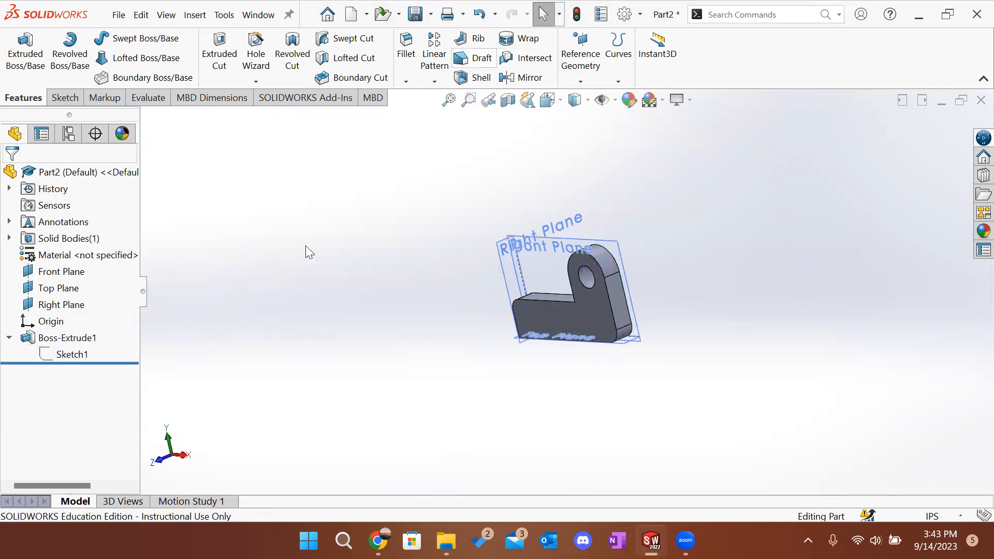
Step: Create a new part document and start an Extruded Boss/Base sketch on the Front Plane
{"action": "key", "text": "ctrl+n"}
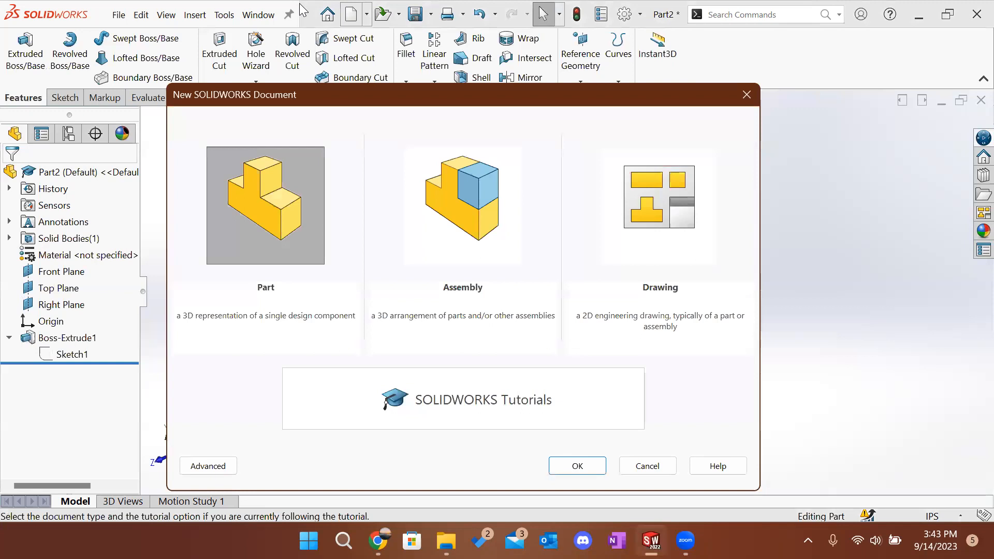
{"action": "left_click", "coordinate": [578, 467]}
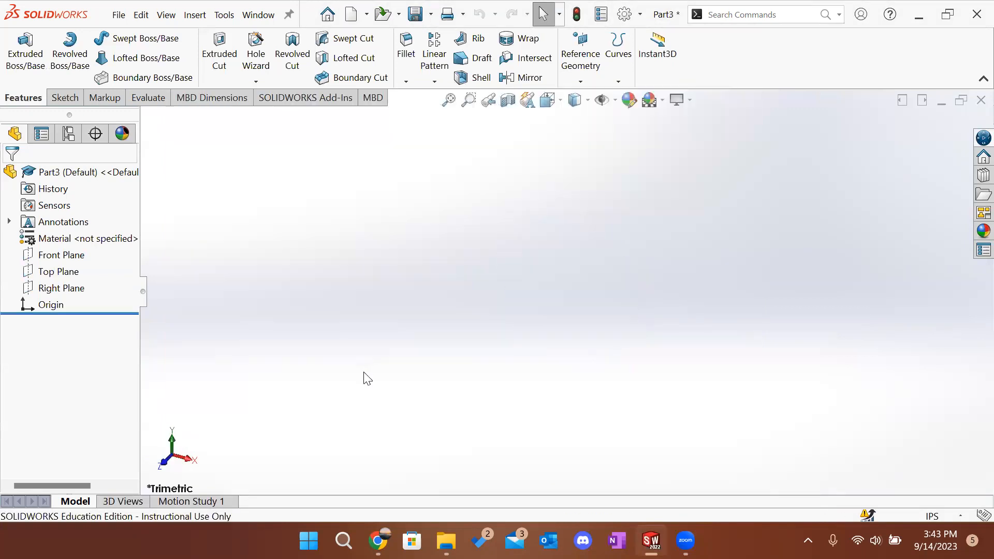
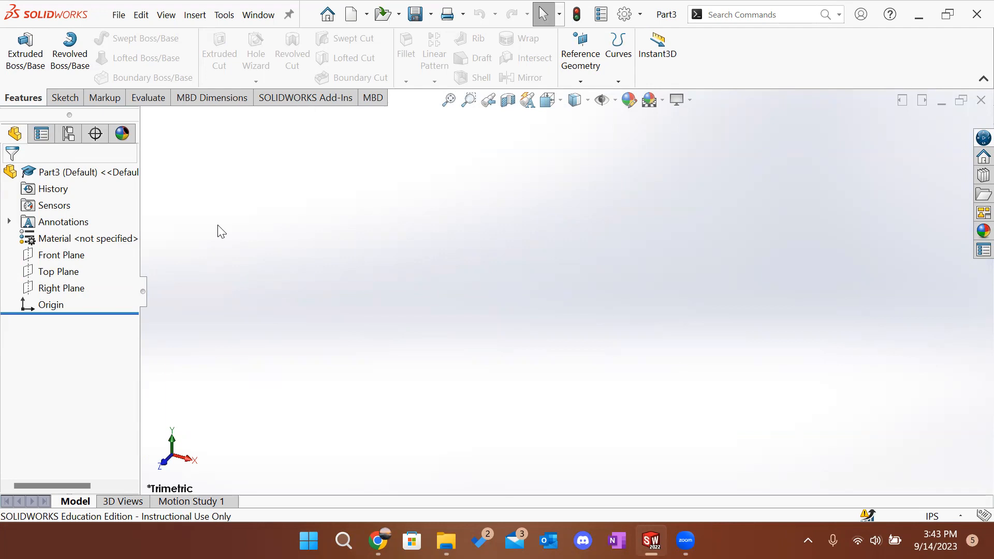
{"action": "left_click", "coordinate": [36, 52]}
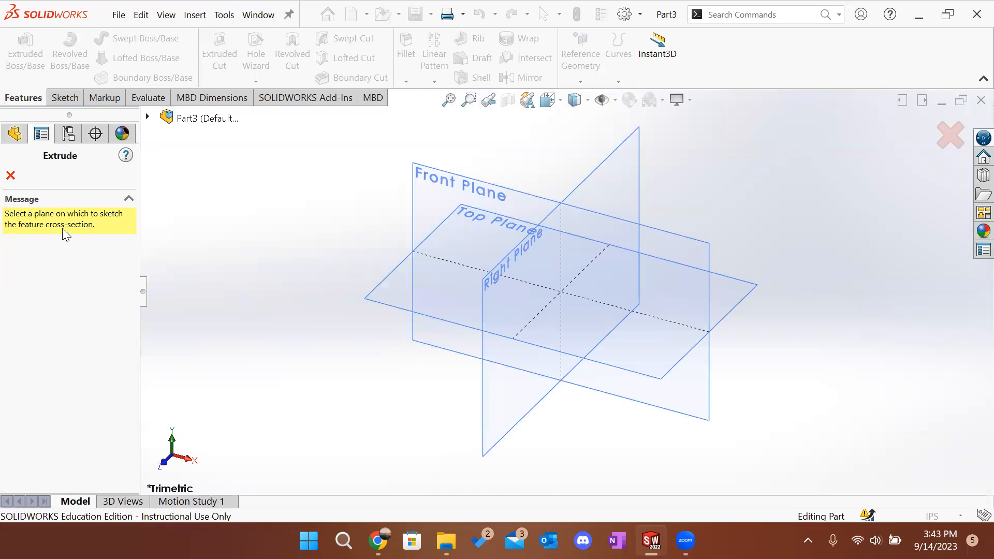
{"action": "left_click", "coordinate": [423, 191]}
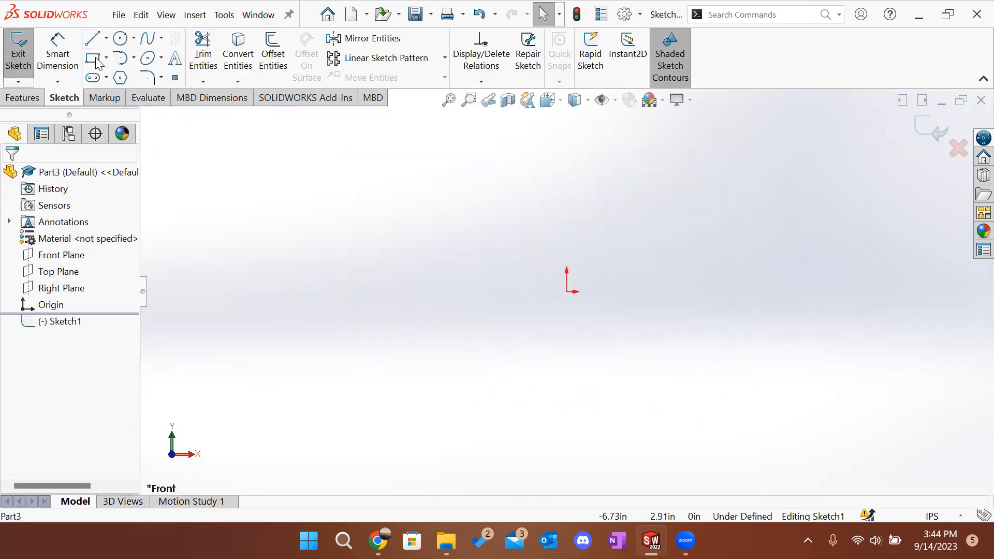
Step: Turn on the display of the primary planes and the sketch grid
{"action": "left_click", "coordinate": [614, 100]}
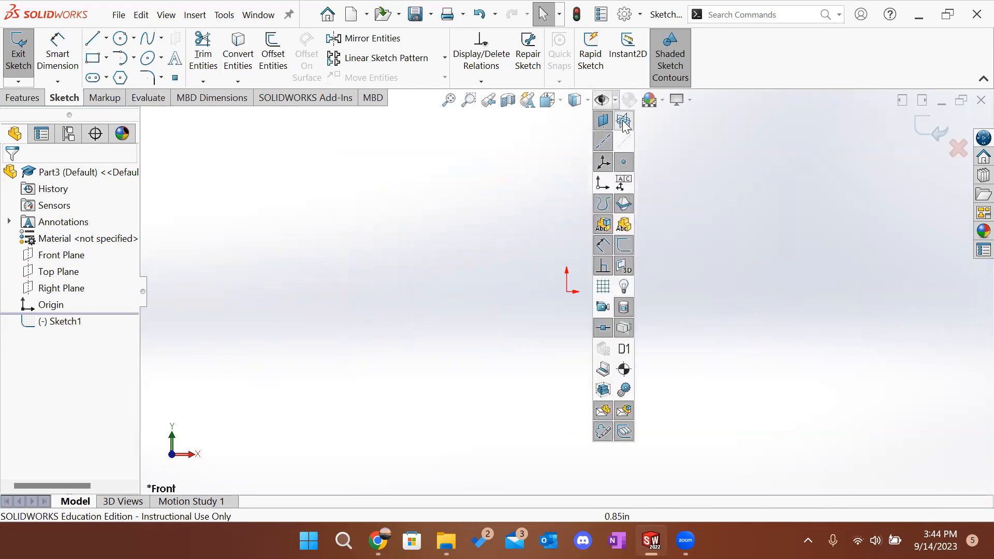
{"action": "left_click", "coordinate": [623, 122]}
{"action": "left_click", "coordinate": [607, 285]}
{"action": "left_click", "coordinate": [890, 244]}
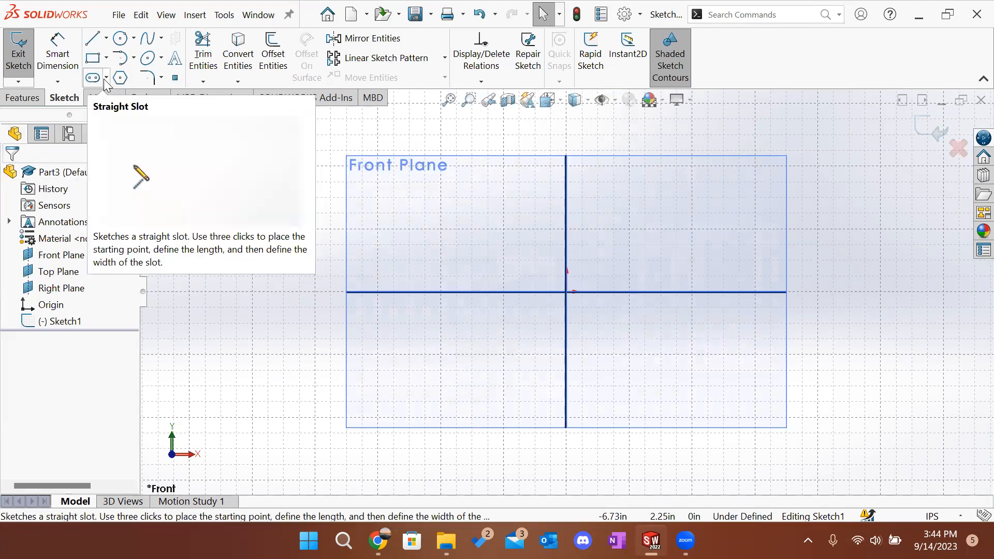
Step: Sketch a vertical line about 1.1 in tall, starting on the horizontal plane line left of the origin
{"action": "left_click", "coordinate": [93, 39]}
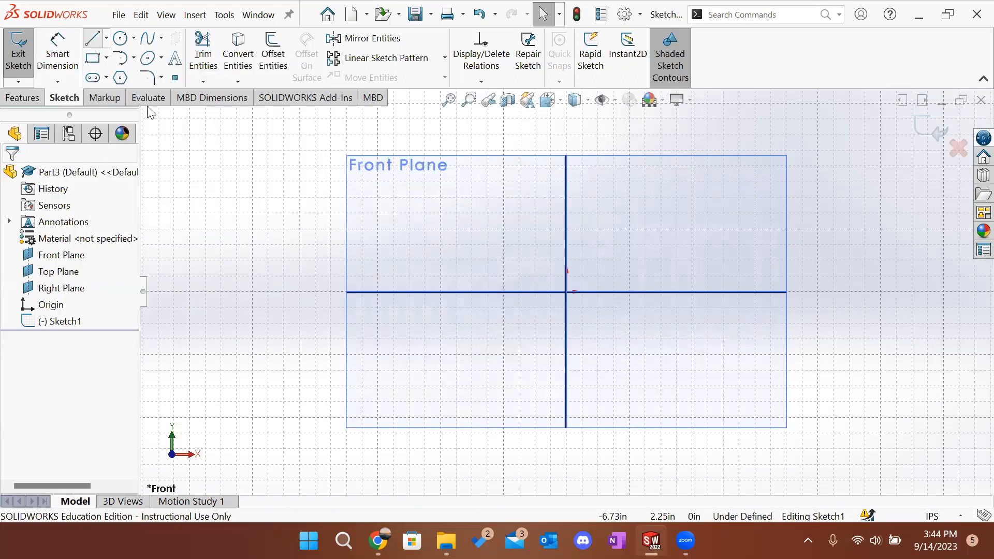
{"action": "left_click", "coordinate": [512, 292]}
{"action": "left_click", "coordinate": [512, 220]}
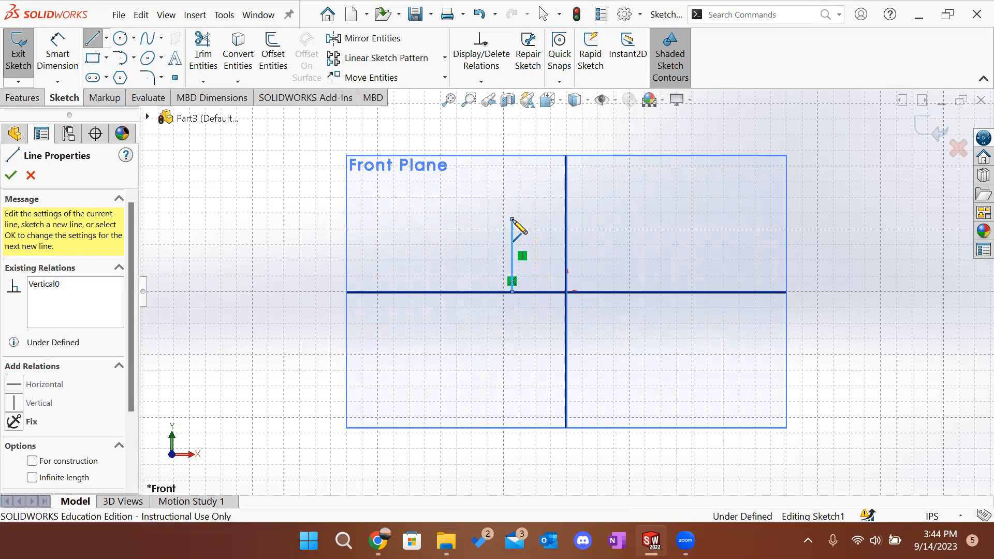
{"action": "left_click", "coordinate": [551, 214]}
{"action": "key", "text": "Escape"}
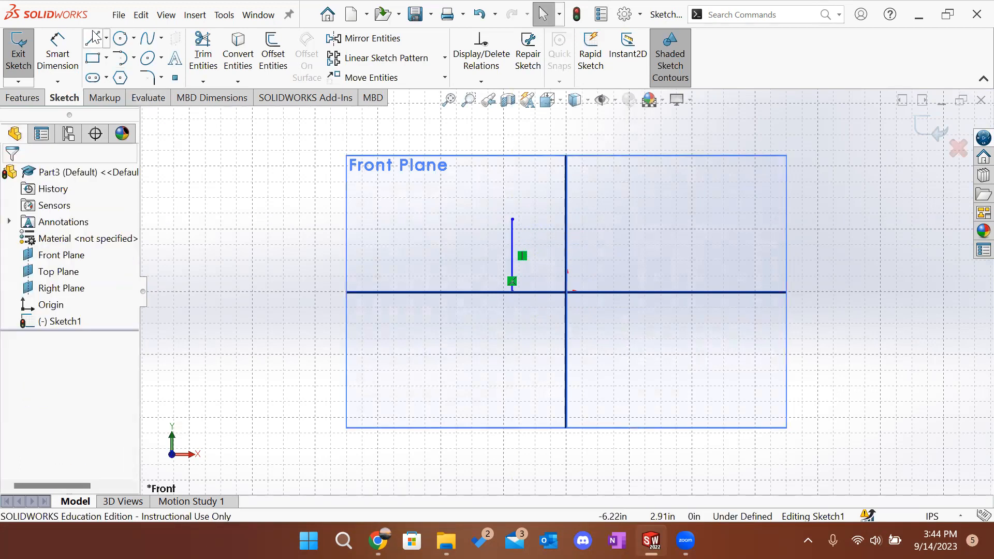
Step: Sketch two connected lines from just beside the vertical line's upper end, out past the vertical plane line and back to its lower end, leaving a gap
{"action": "key", "text": "l"}
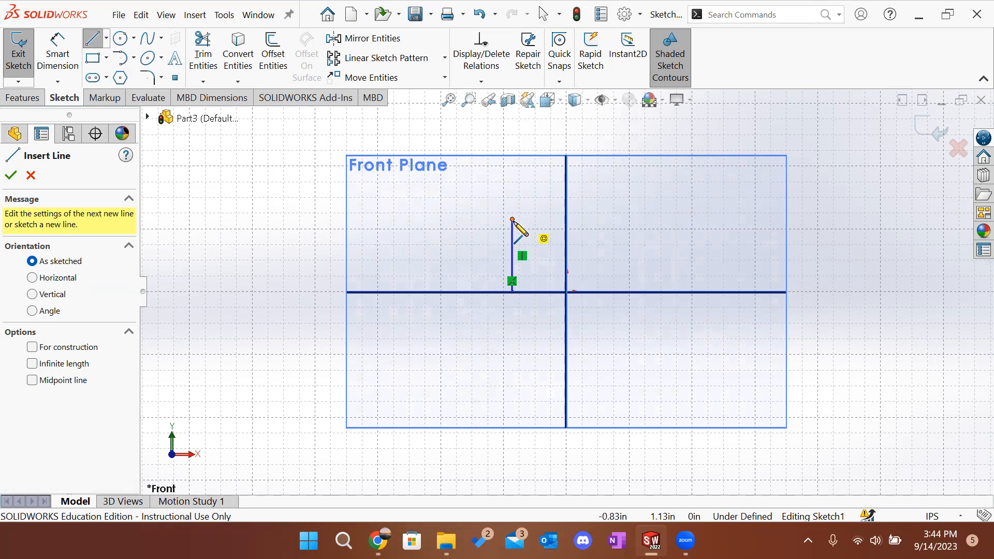
{"action": "left_click", "coordinate": [522, 211]}
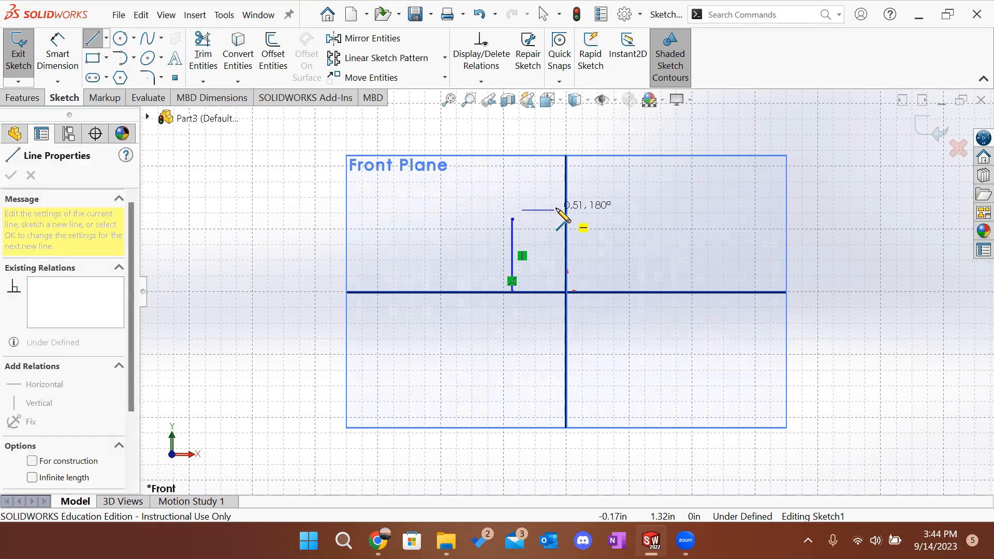
{"action": "left_click", "coordinate": [591, 260]}
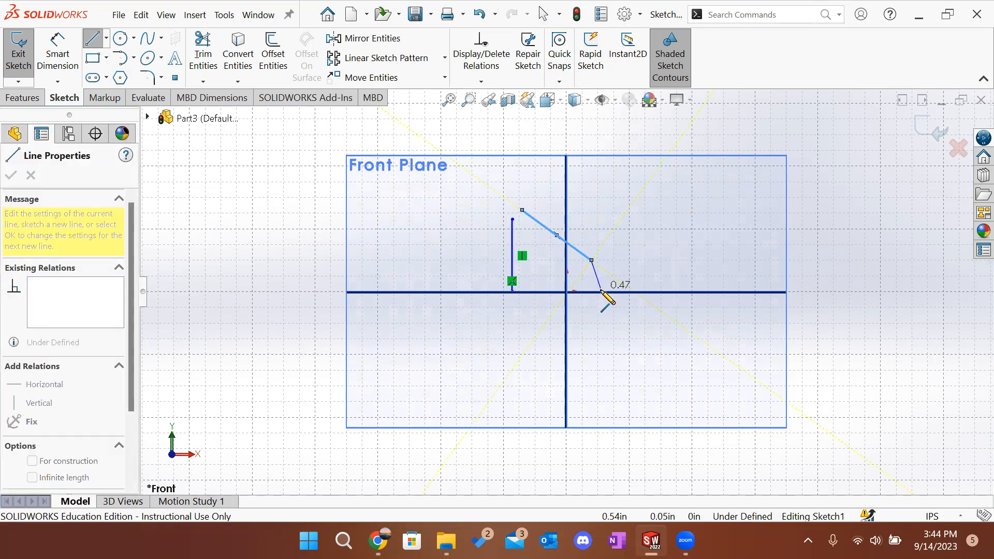
{"action": "left_click", "coordinate": [512, 292]}
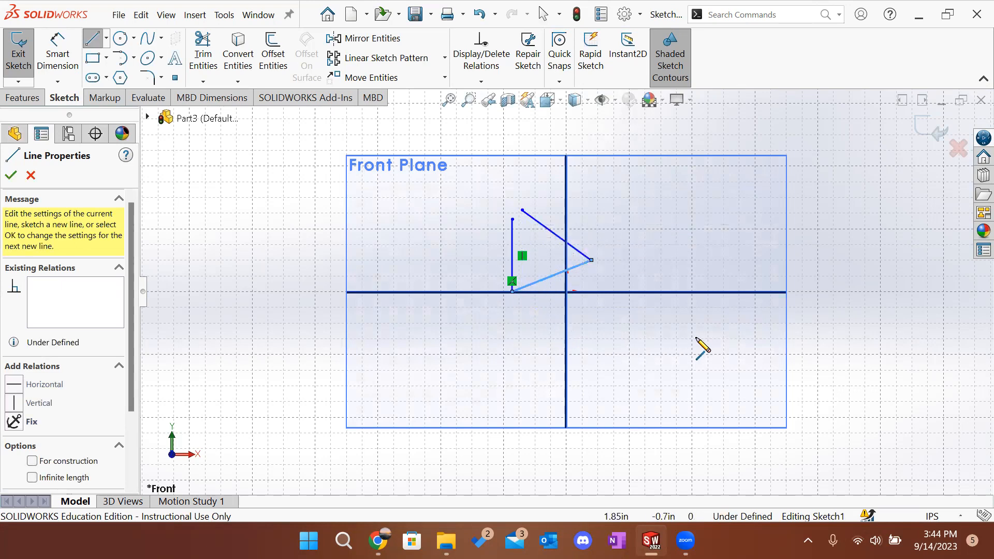
{"action": "left_click", "coordinate": [13, 176]}
{"action": "key", "text": "Escape"}
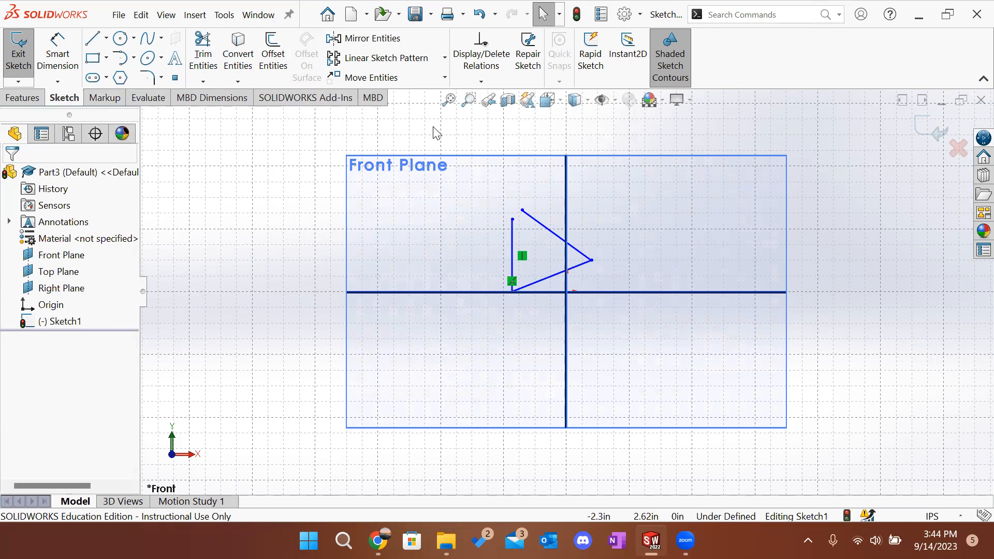
{"action": "scroll", "coordinate": [514, 215], "scroll_direction": "down", "scroll_amount": 3}
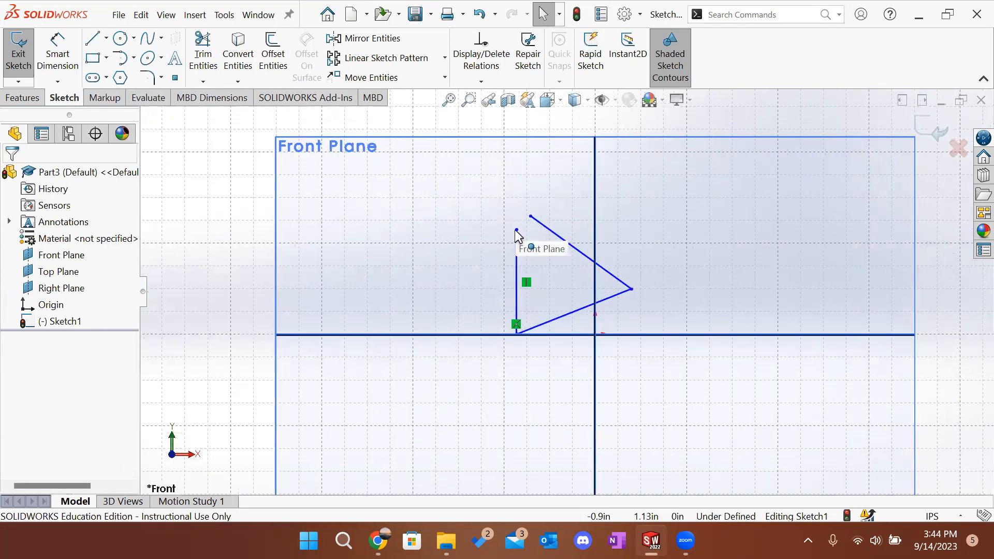
Step: Close the profile's gap with a Coincident relation between the vertical line's upper endpoint and the open end of the sloped line
{"action": "left_click", "coordinate": [517, 232]}
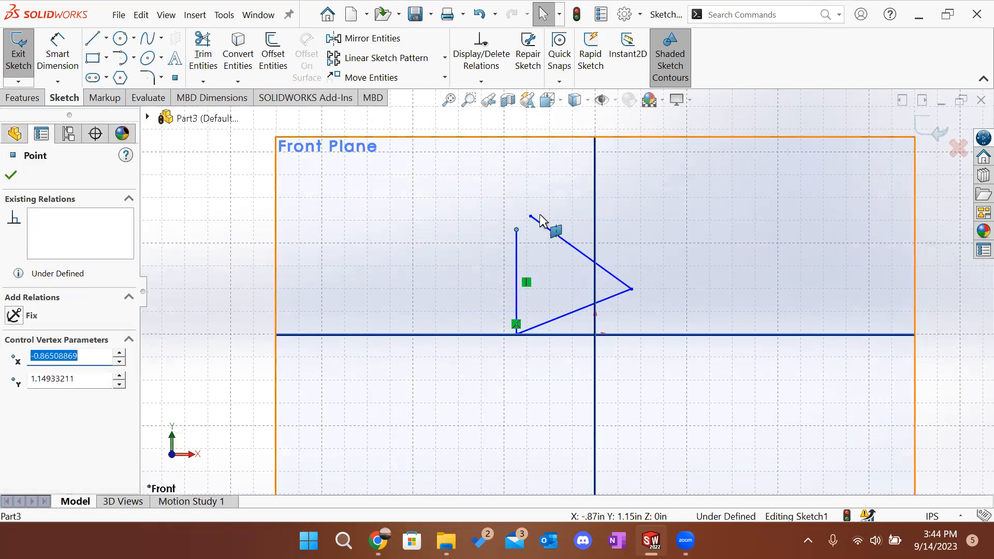
{"action": "left_click", "coordinate": [531, 216], "text": "ctrl"}
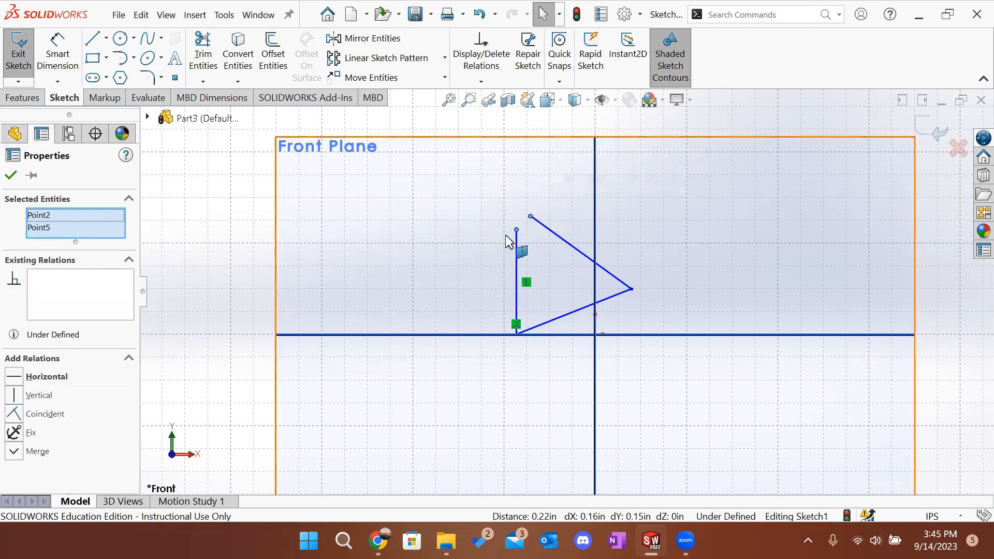
{"action": "left_click", "coordinate": [15, 414]}
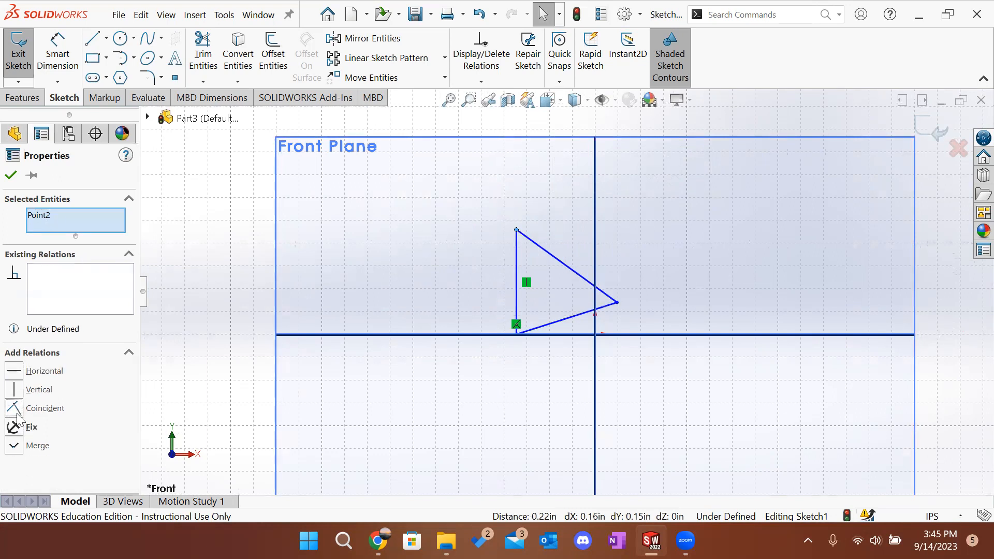
{"action": "left_click", "coordinate": [11, 176]}
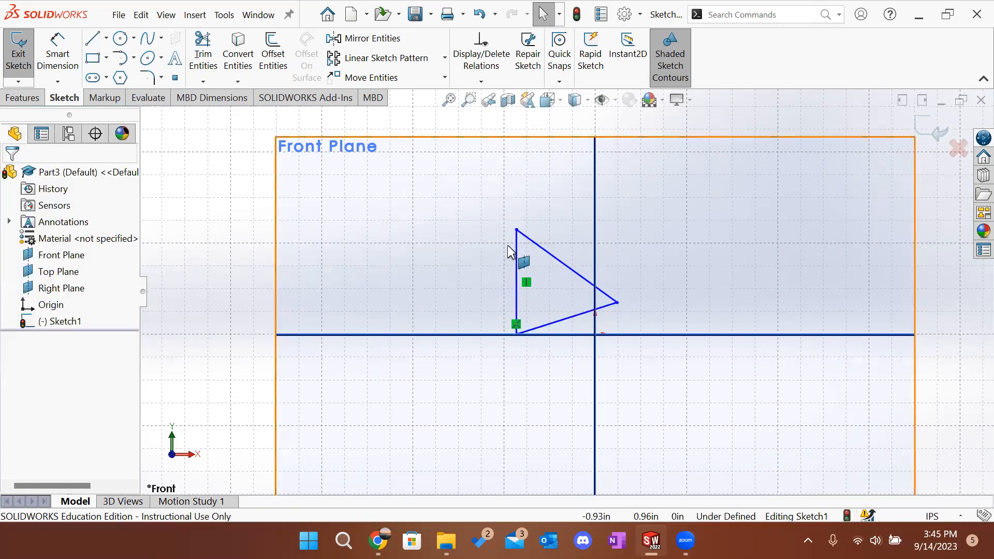
Step: Move the triangle's two sloped lines freely to shift the under-defined profile closer to the vertical plane line
{"action": "scroll", "coordinate": [596, 307], "scroll_direction": "down", "scroll_amount": 5}
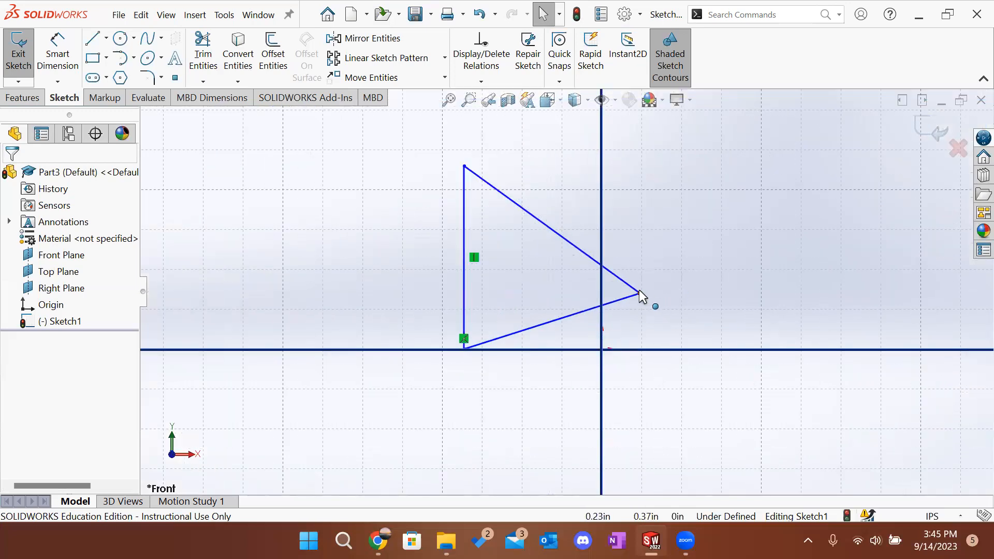
{"action": "left_click_drag", "start_coordinate": [584, 274], "coordinate": [636, 192]}
{"action": "scroll", "coordinate": [596, 313], "scroll_direction": "up", "scroll_amount": 6}
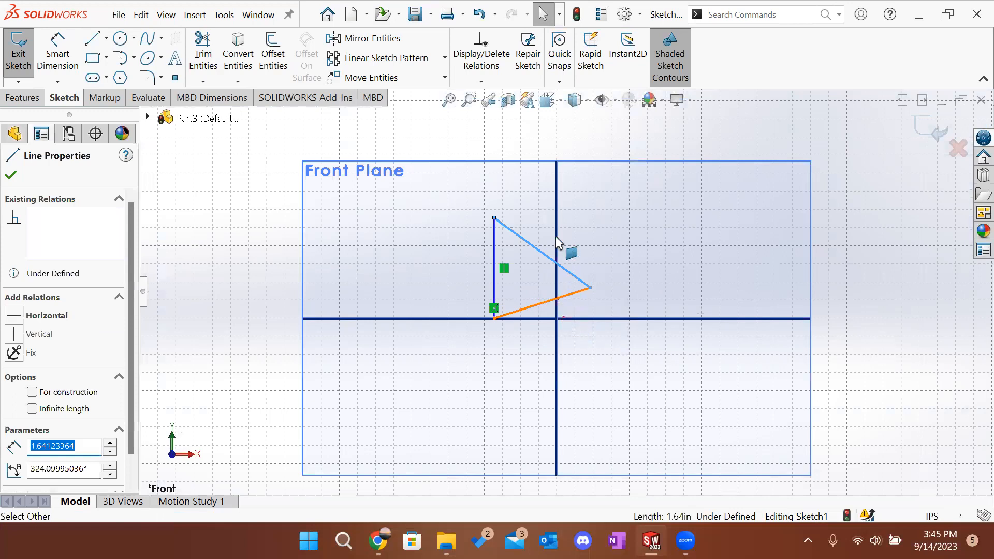
{"action": "scroll", "coordinate": [563, 316], "scroll_direction": "down", "scroll_amount": 6}
{"action": "mouse_move", "coordinate": [528, 217]}
{"action": "left_mouse_down"}
{"action": "mouse_move", "coordinate": [566, 311]}
{"action": "mouse_move", "coordinate": [555, 290]}
{"action": "left_mouse_up"}
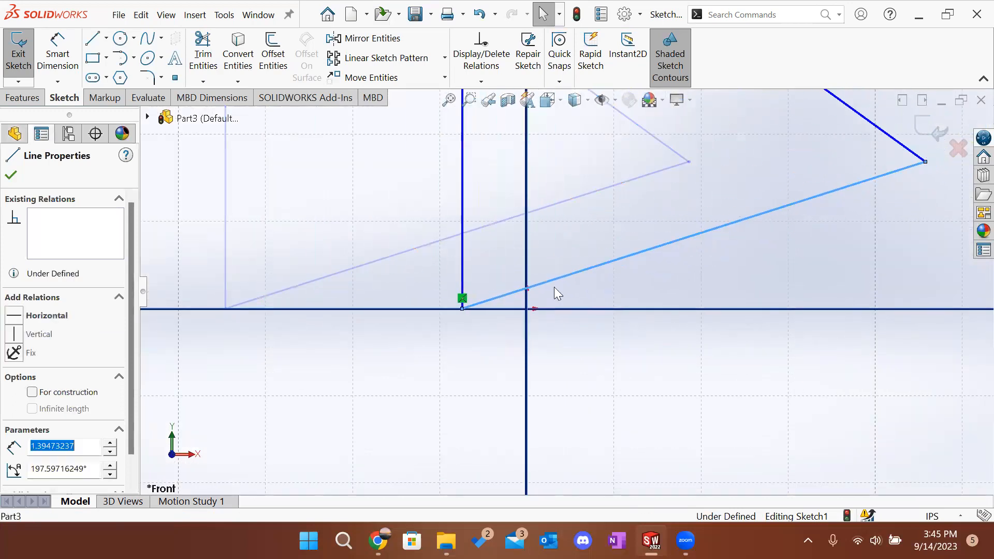
{"action": "scroll", "coordinate": [557, 293], "scroll_direction": "up", "scroll_amount": 6}
{"action": "left_click", "coordinate": [576, 279]}
{"action": "scroll", "coordinate": [576, 280], "scroll_direction": "down", "scroll_amount": 5}
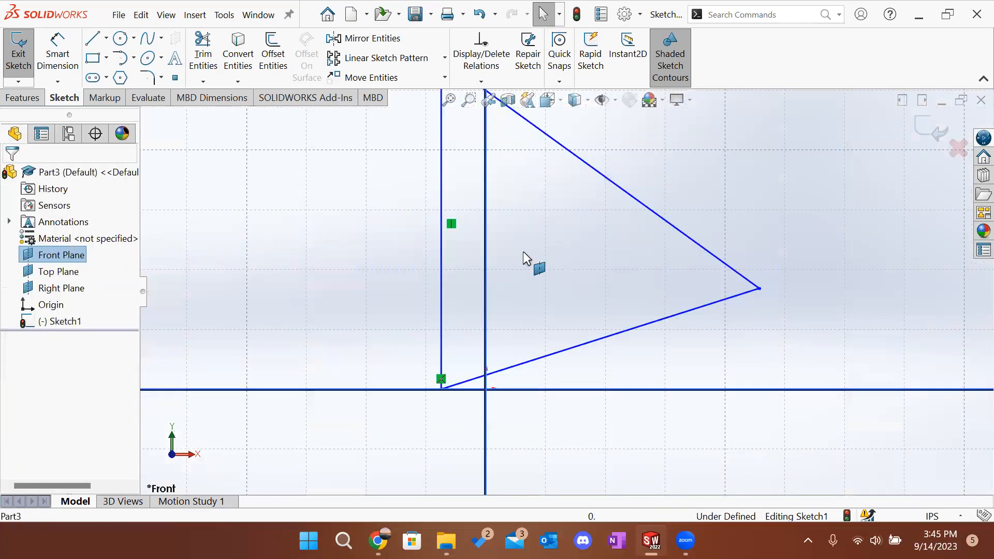
{"action": "scroll", "coordinate": [559, 282], "scroll_direction": "up", "scroll_amount": 6}
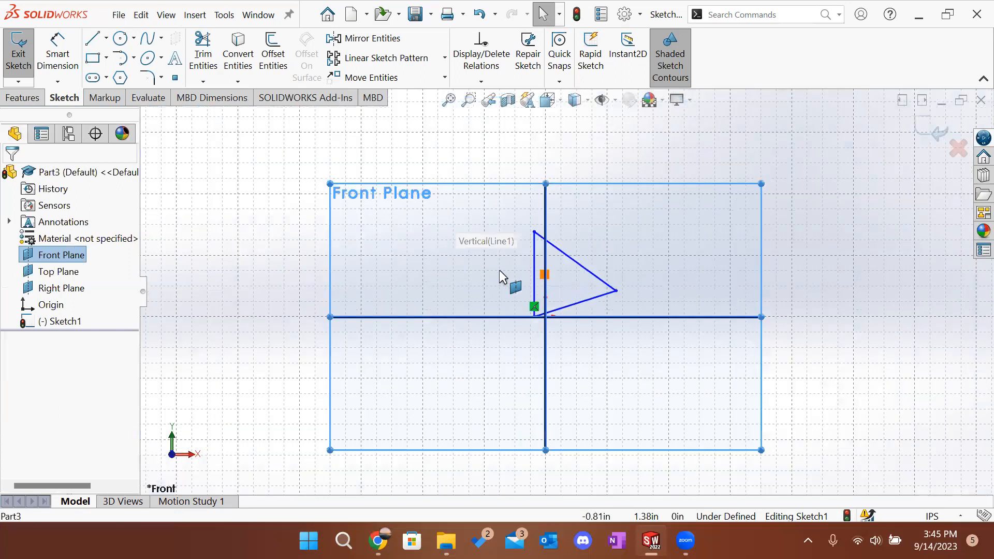
Step: Examine the vertical and lower-corner relations against the reference planes from angled views, and return to a view normal to the sketch
{"action": "scroll", "coordinate": [558, 275], "scroll_direction": "down", "scroll_amount": 5}
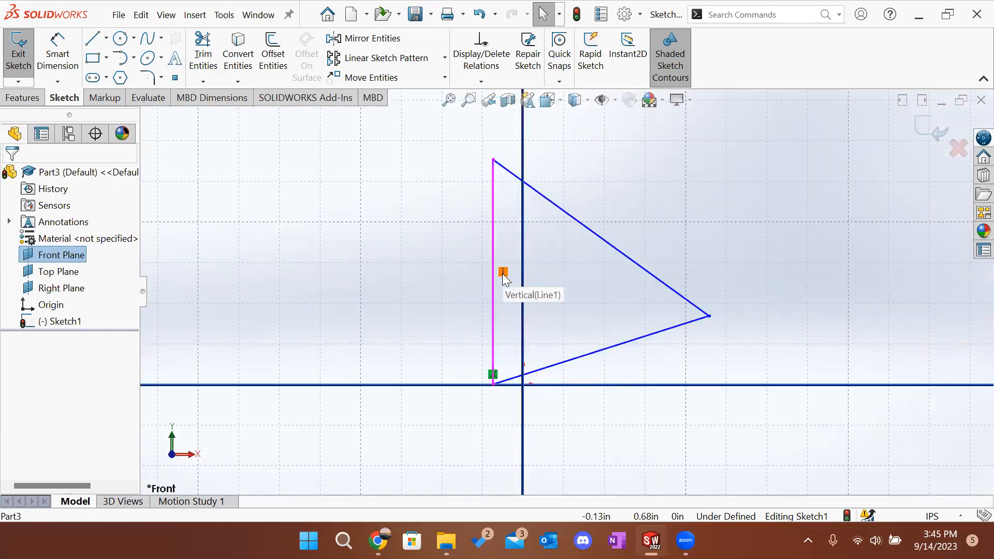
{"action": "left_click", "coordinate": [502, 273]}
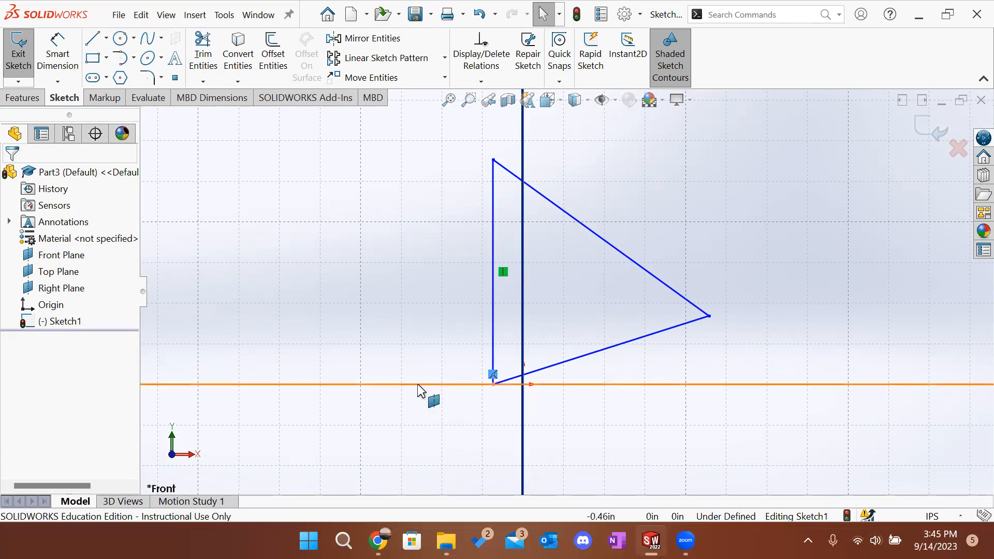
{"action": "scroll", "coordinate": [524, 329], "scroll_direction": "up", "scroll_amount": 3}
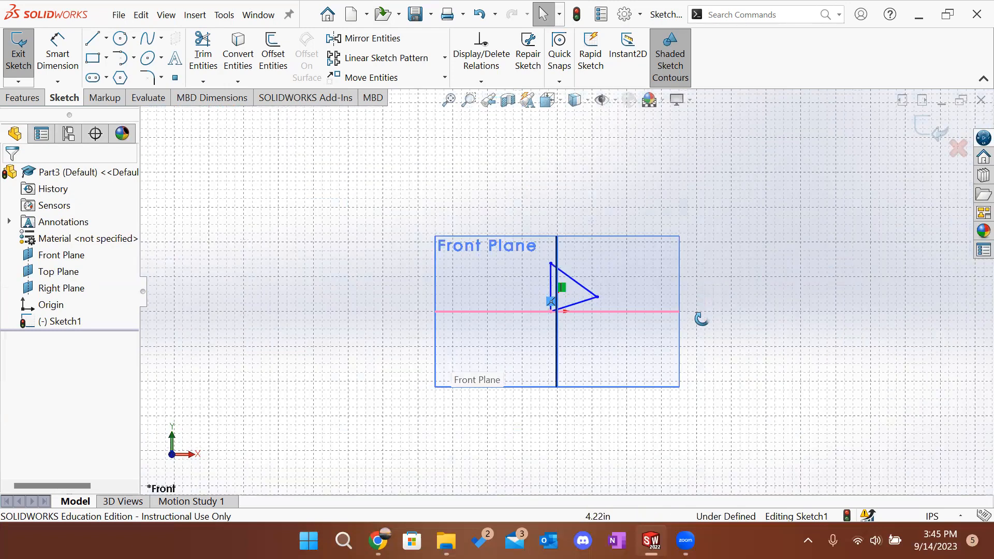
{"action": "middle_click_drag", "start_coordinate": [701, 318], "coordinate": [702, 344]}
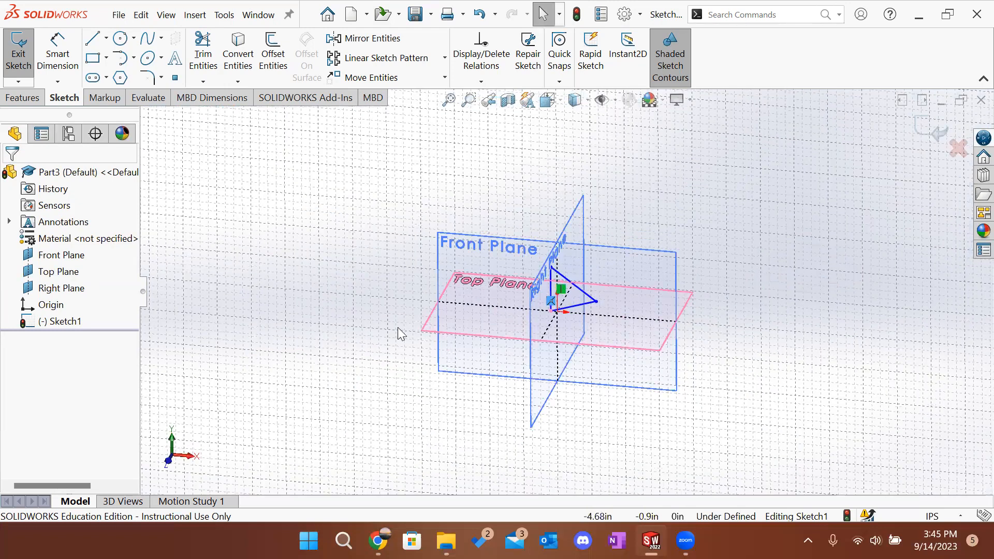
{"action": "scroll", "coordinate": [562, 321], "scroll_direction": "down", "scroll_amount": 2}
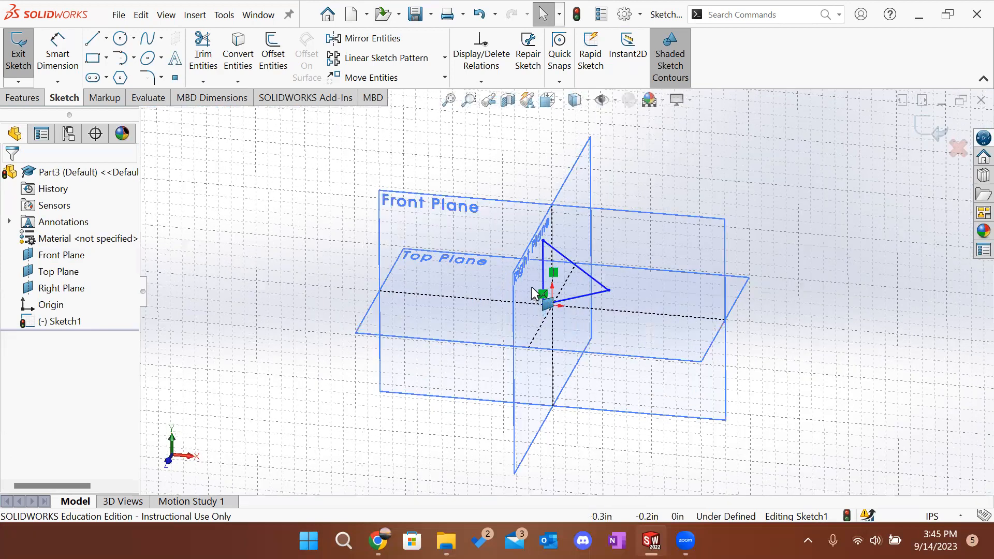
{"action": "scroll", "coordinate": [543, 301], "scroll_direction": "down", "scroll_amount": 1}
{"action": "scroll", "coordinate": [537, 303], "scroll_direction": "down", "scroll_amount": 5}
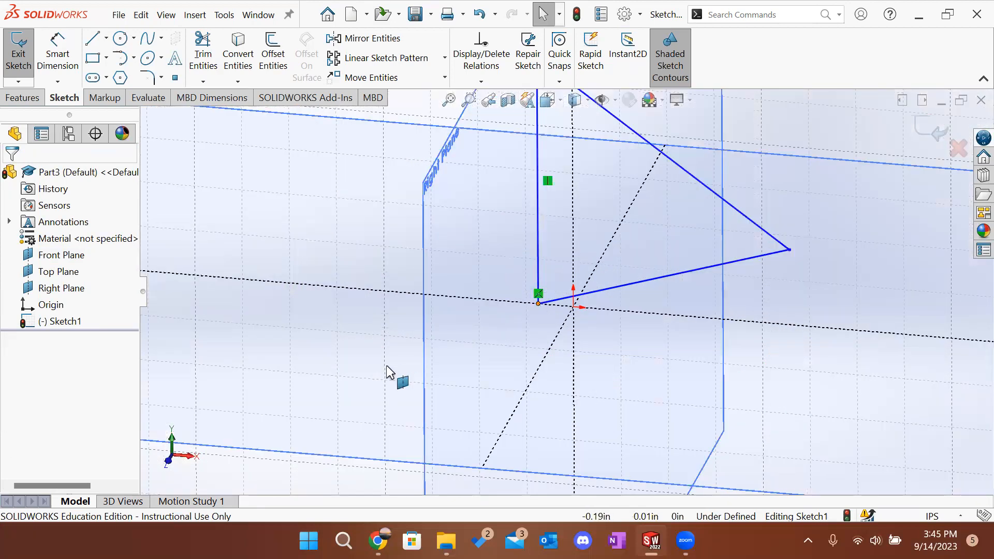
{"action": "key", "text": "f"}
{"action": "middle_click_drag", "start_coordinate": [354, 266], "coordinate": [378, 254]}
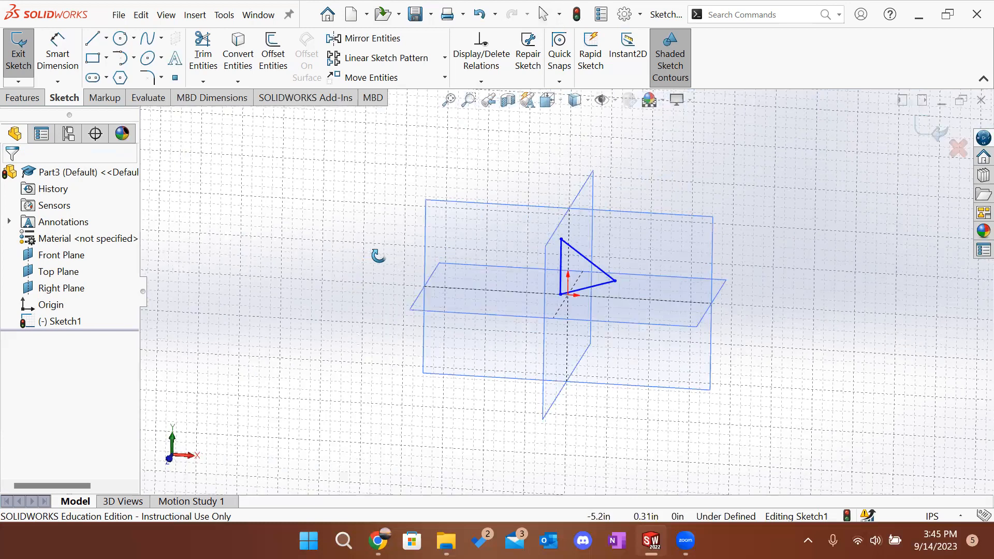
{"action": "middle_click_drag", "start_coordinate": [384, 305], "coordinate": [385, 294]}
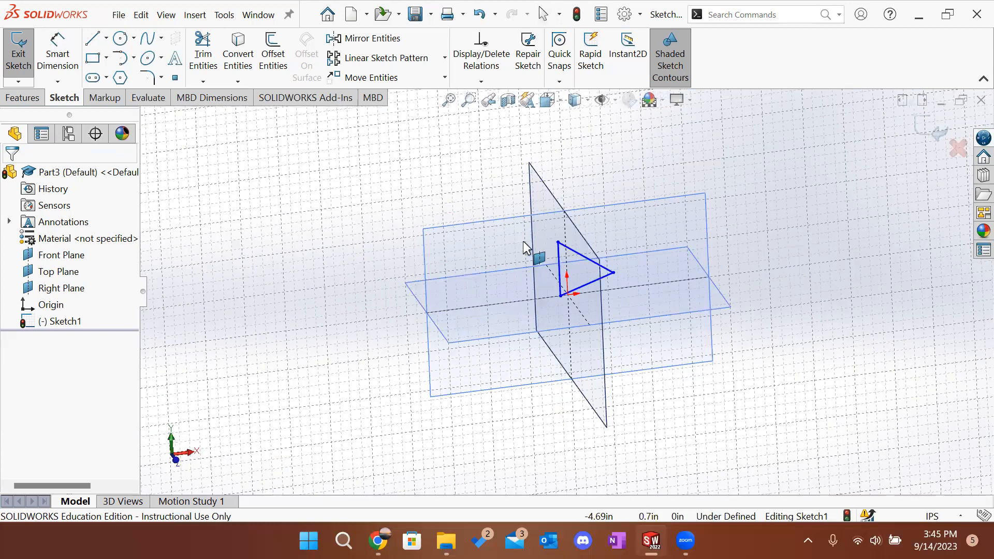
{"action": "right_click", "coordinate": [61, 321]}
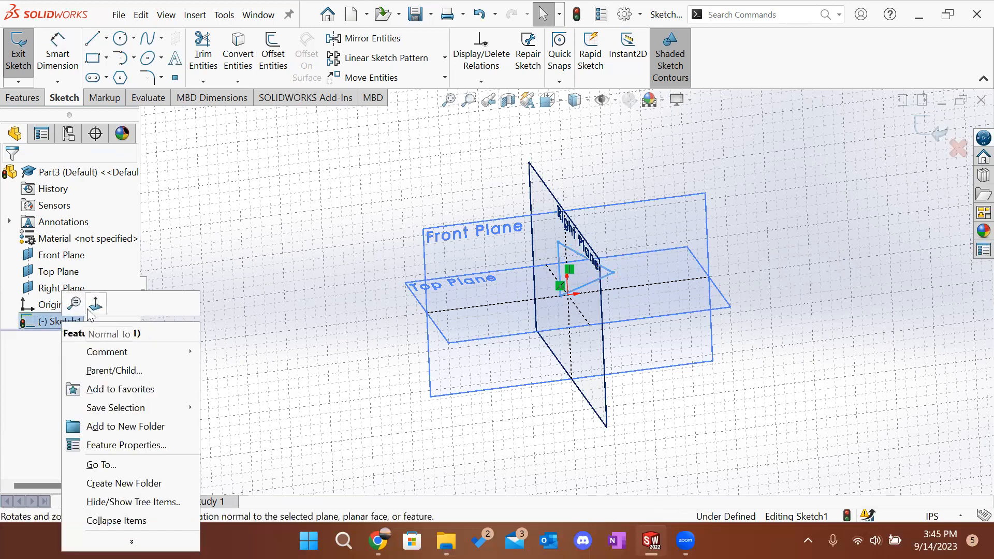
{"action": "left_click", "coordinate": [96, 305]}
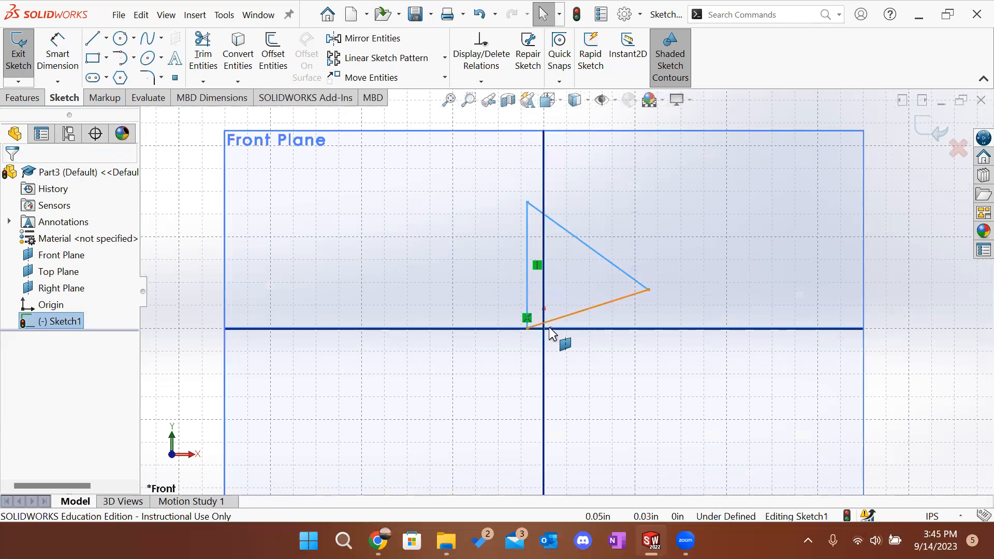
Step: Make the free corner where the two sloped lines meet coincident with the origin
{"action": "scroll", "coordinate": [537, 321], "scroll_direction": "down", "scroll_amount": 1}
{"action": "scroll", "coordinate": [538, 321], "scroll_direction": "down", "scroll_amount": 2}
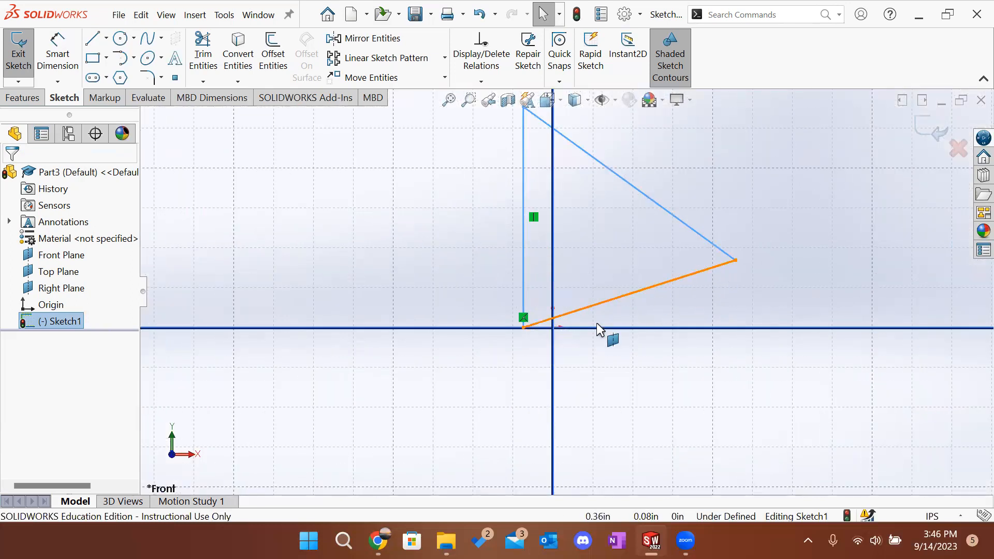
{"action": "left_click", "coordinate": [735, 261]}
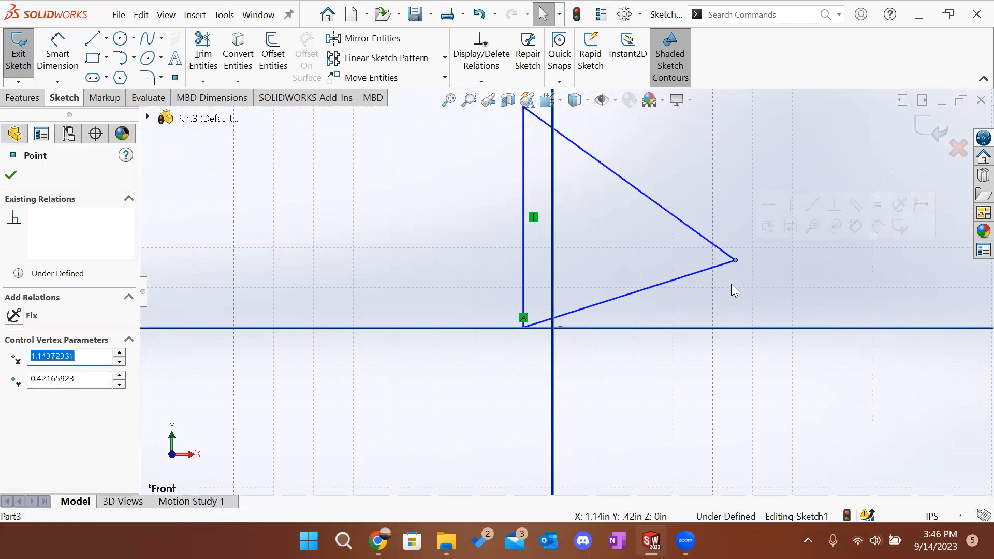
{"action": "left_click", "coordinate": [552, 328], "text": "ctrl"}
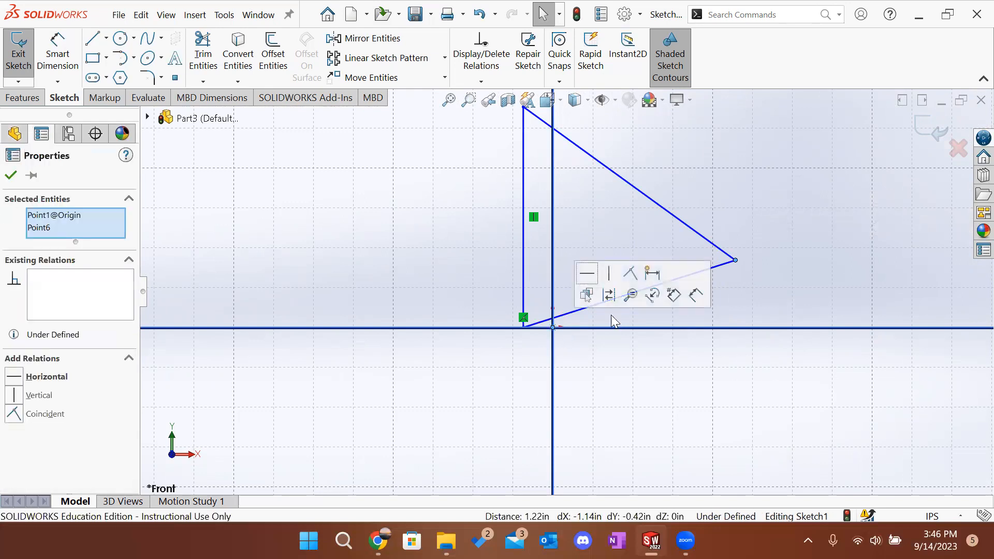
{"action": "left_click", "coordinate": [628, 274]}
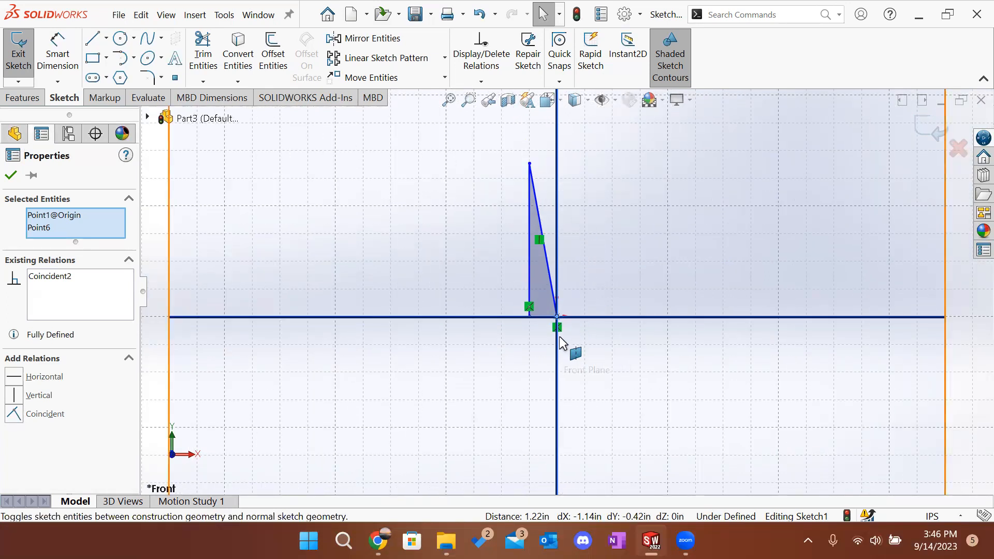
{"action": "key", "text": "Escape"}
{"action": "key", "text": "z"}
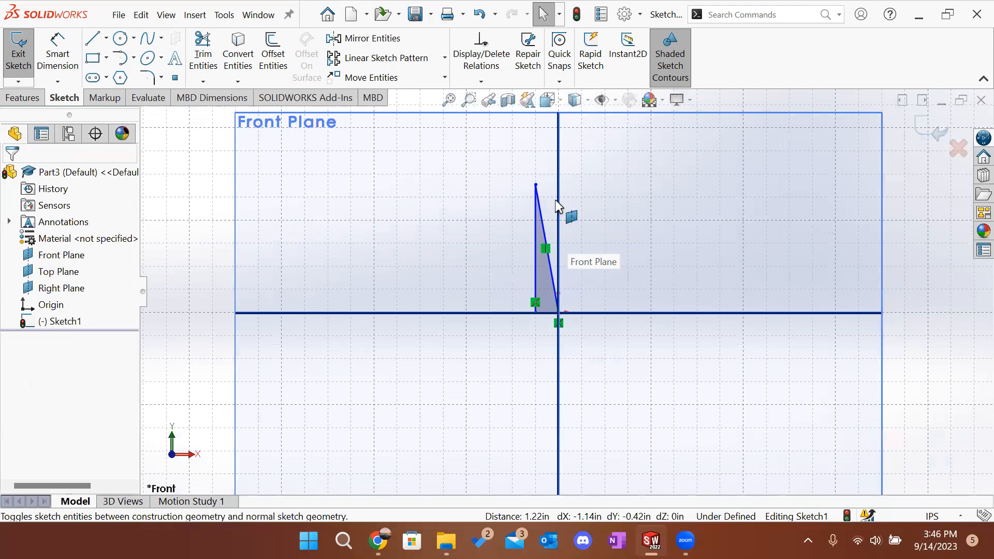
Step: Reshape the triangle by moving its vertical line and upper corner, giving a base about 1.26 in wide and height about 1.47 in
{"action": "scroll", "coordinate": [558, 206], "scroll_direction": "down", "scroll_amount": 2}
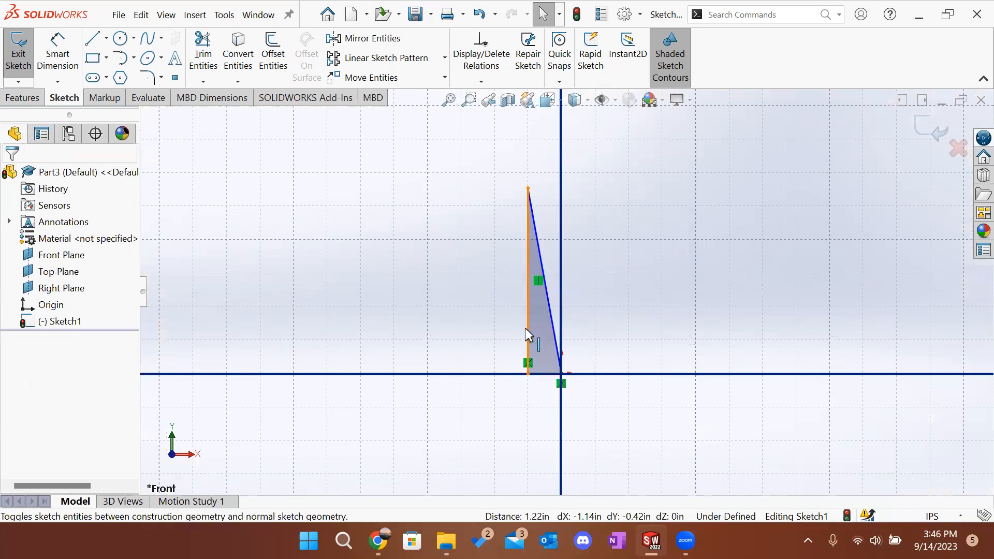
{"action": "left_click_drag", "start_coordinate": [526, 328], "coordinate": [444, 317]}
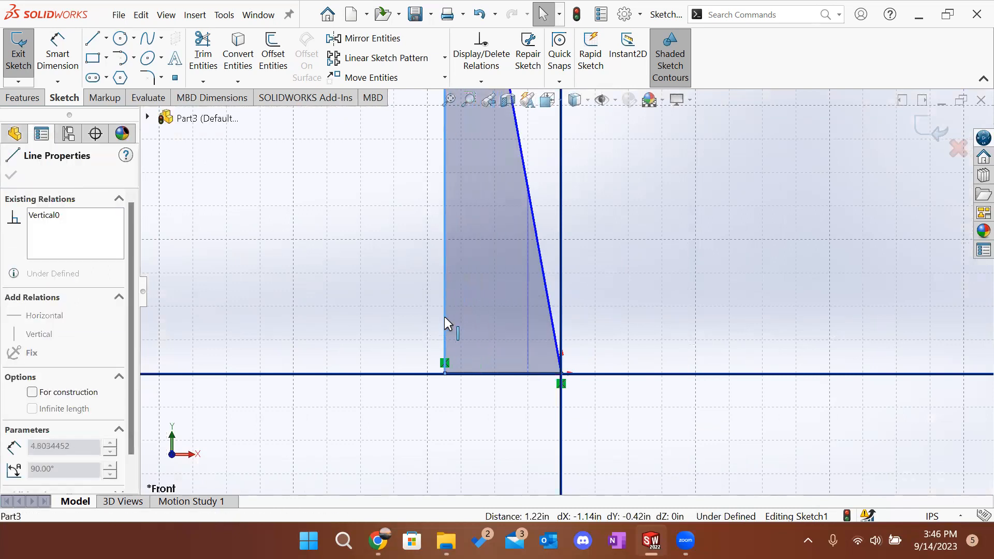
{"action": "scroll", "coordinate": [570, 300], "scroll_direction": "up", "scroll_amount": 6}
{"action": "left_click_drag", "start_coordinate": [527, 112], "coordinate": [511, 254]}
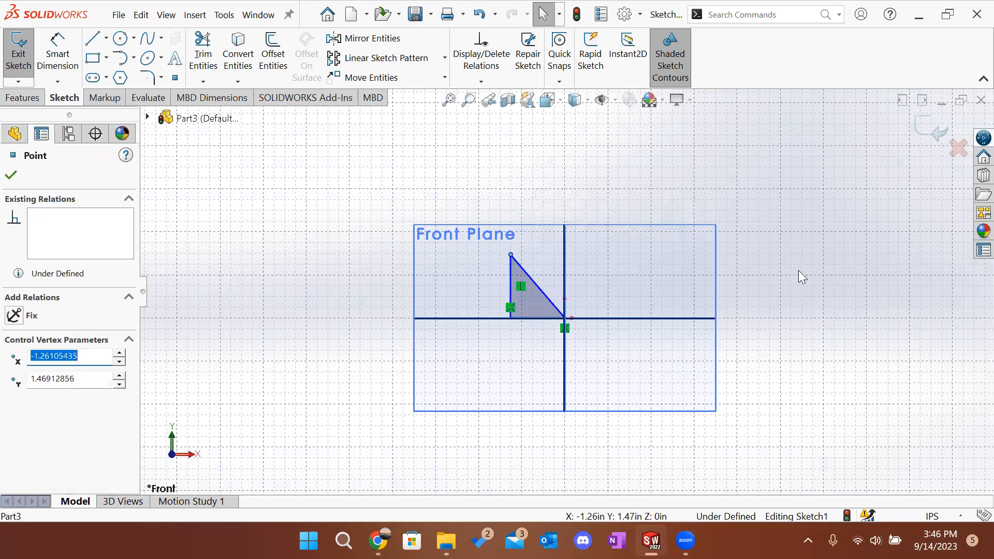
{"action": "left_click", "coordinate": [798, 270]}
Step: Dimension the angle between the triangle's base and sloped line at the origin and set it to 60 degrees
{"action": "scroll", "coordinate": [483, 263], "scroll_direction": "down", "scroll_amount": 1}
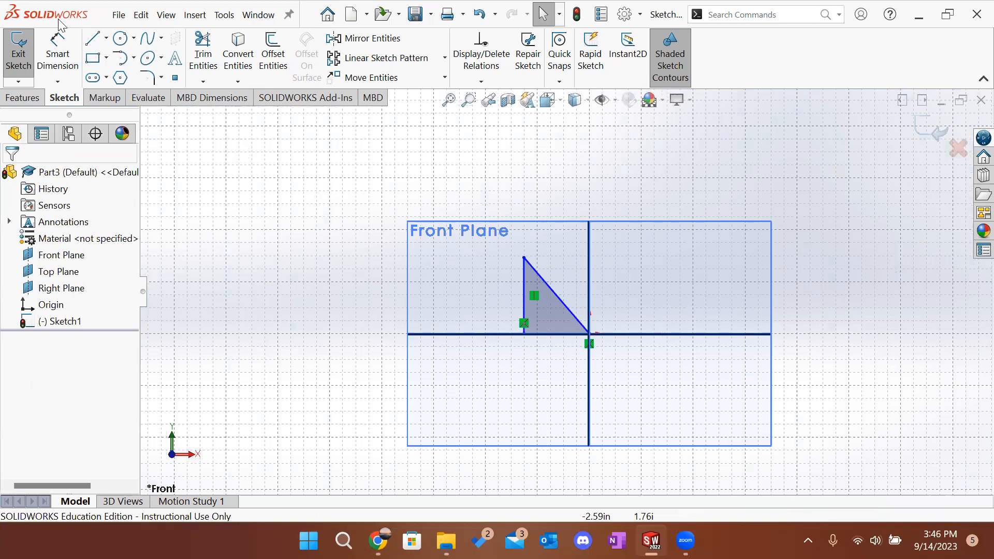
{"action": "left_click", "coordinate": [66, 63]}
{"action": "scroll", "coordinate": [532, 351], "scroll_direction": "down", "scroll_amount": 2}
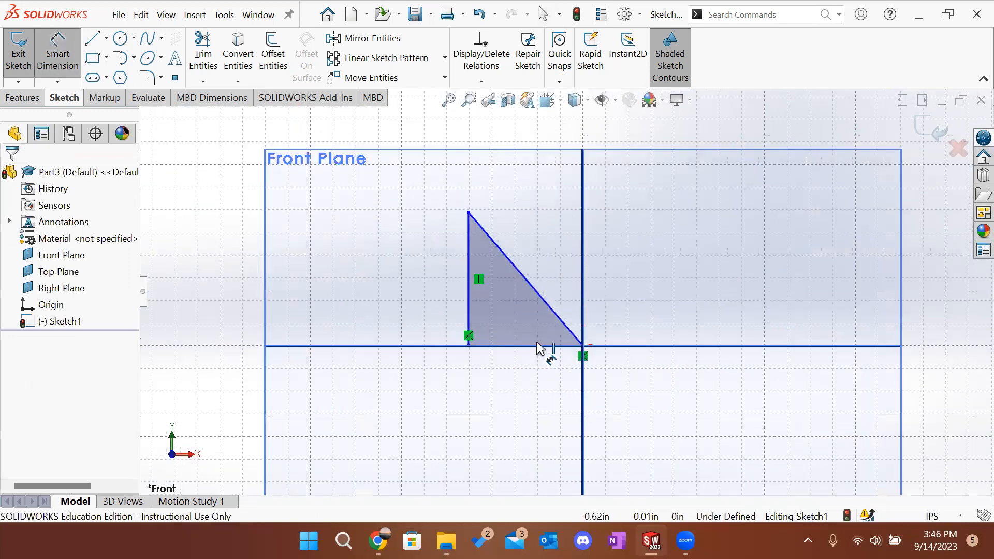
{"action": "left_click", "coordinate": [539, 345]}
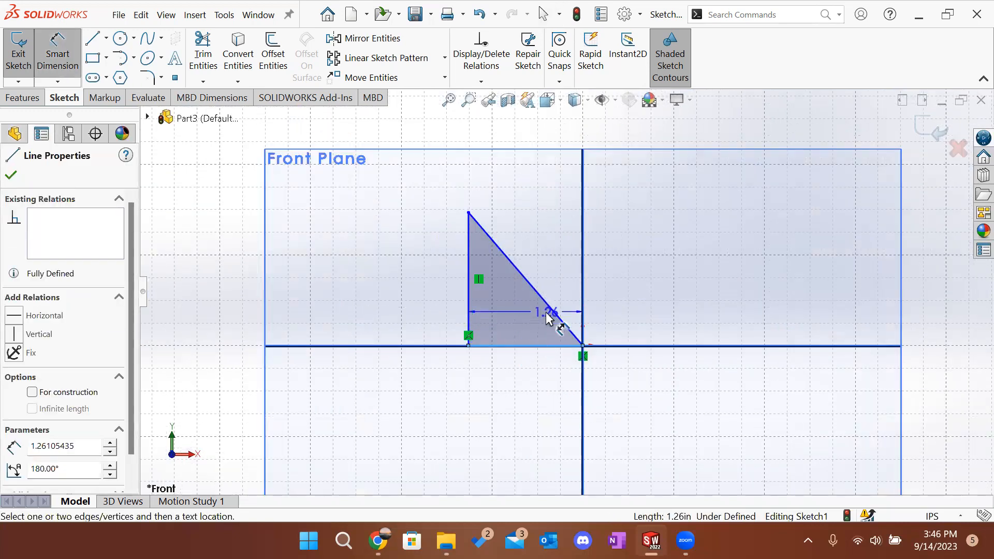
{"action": "left_click", "coordinate": [554, 312]}
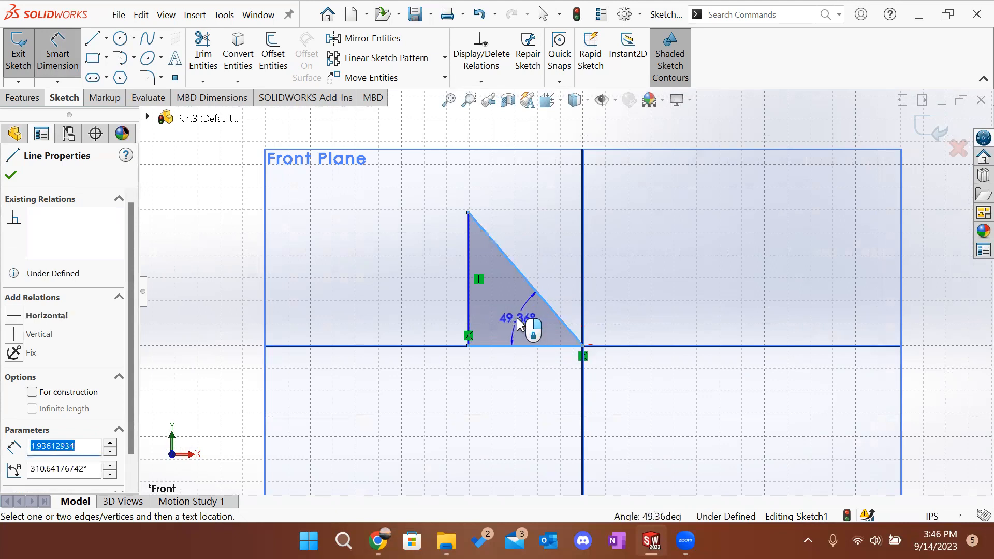
{"action": "left_click", "coordinate": [530, 318]}
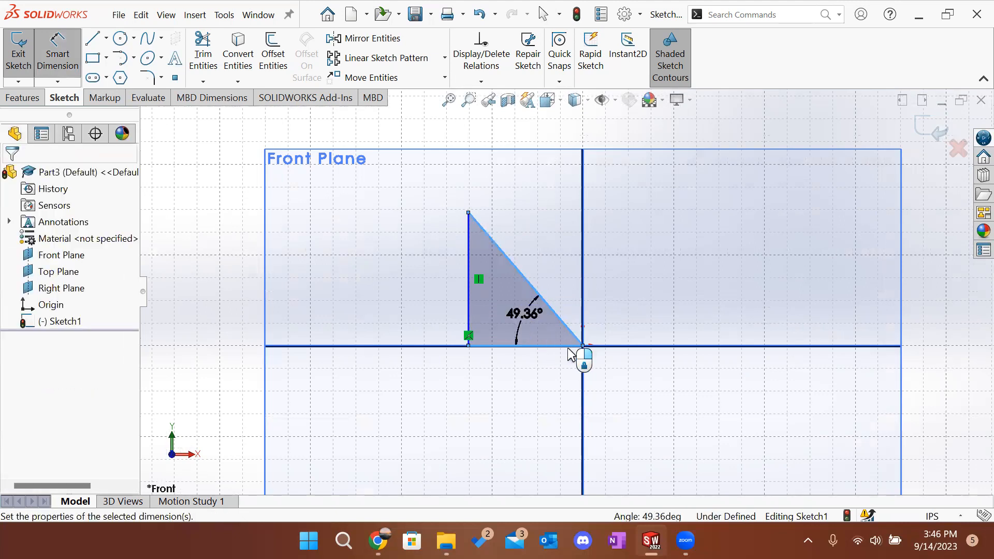
{"action": "type", "text": "60"}
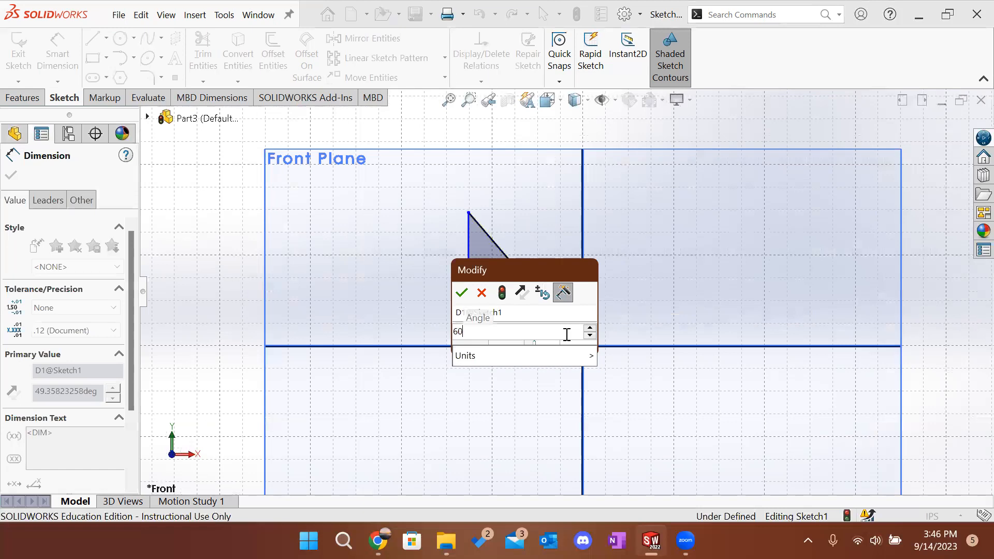
{"action": "key", "text": "Return"}
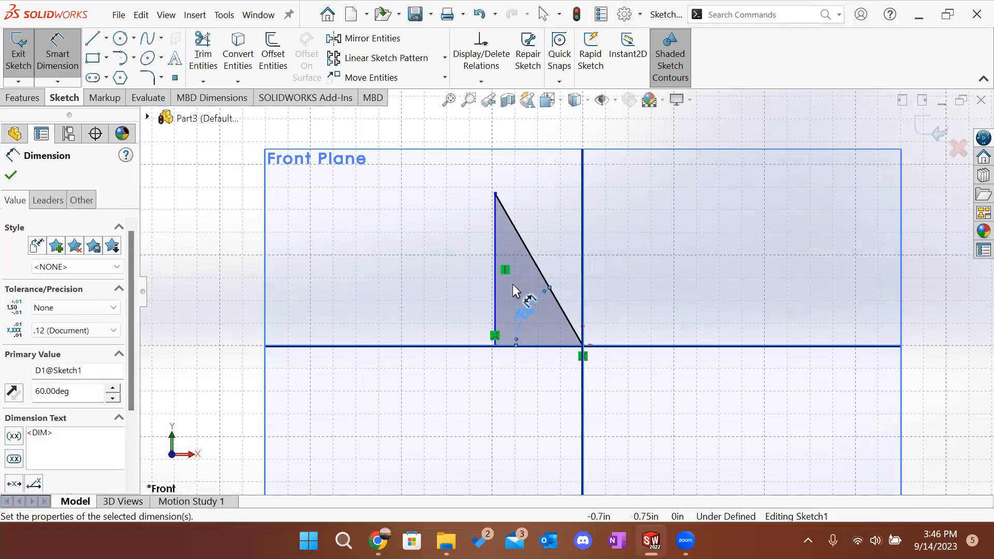
Step: Dimension the triangle's vertical line and set its length to 3 in
{"action": "left_click", "coordinate": [496, 297]}
{"action": "left_click", "coordinate": [439, 294]}
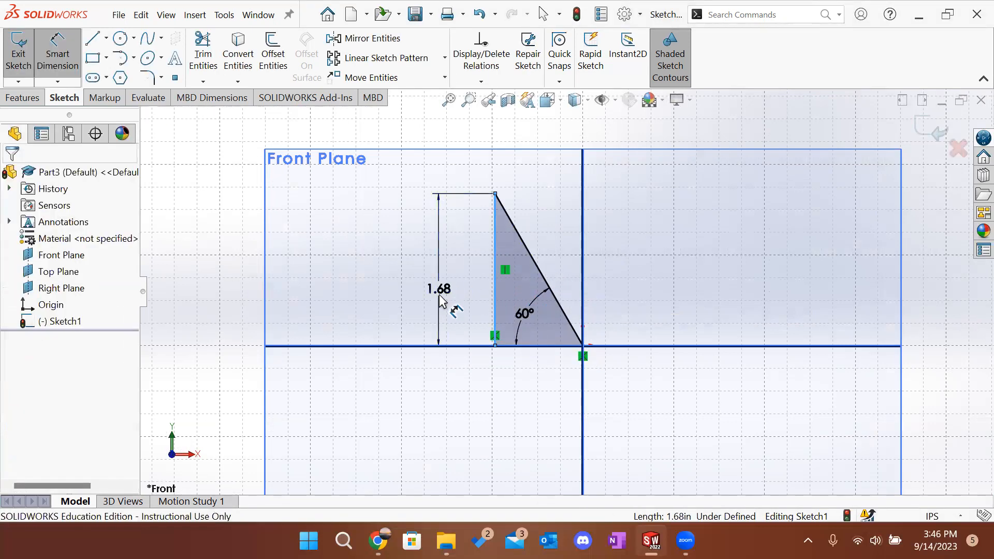
{"action": "type", "text": "3"}
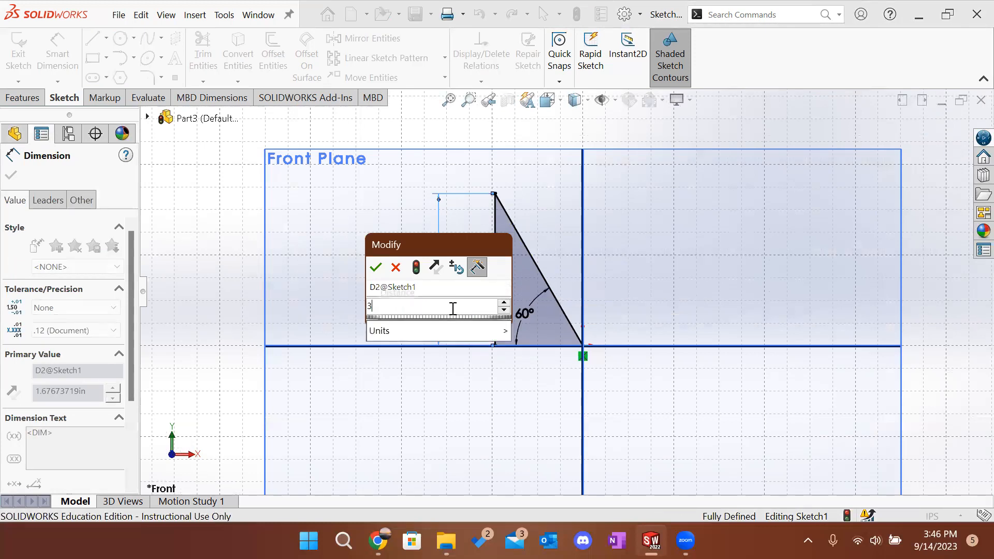
{"action": "key", "text": "Return"}
{"action": "scroll", "coordinate": [564, 259], "scroll_direction": "up", "scroll_amount": 1}
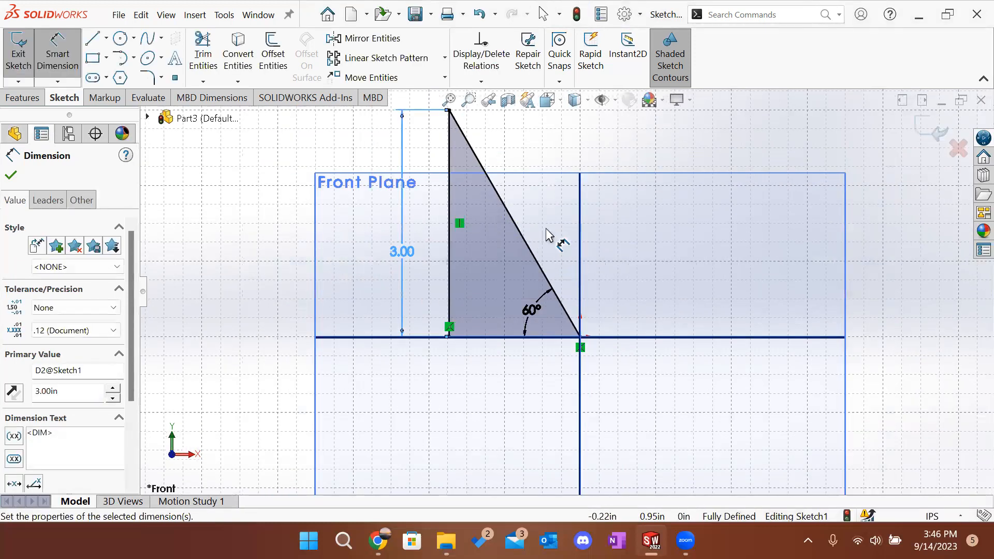
{"action": "scroll", "coordinate": [510, 161], "scroll_direction": "up", "scroll_amount": 1}
Step: Extrude the triangle sketch as a blind boss with a depth of 1 in
{"action": "left_click", "coordinate": [18, 47]}
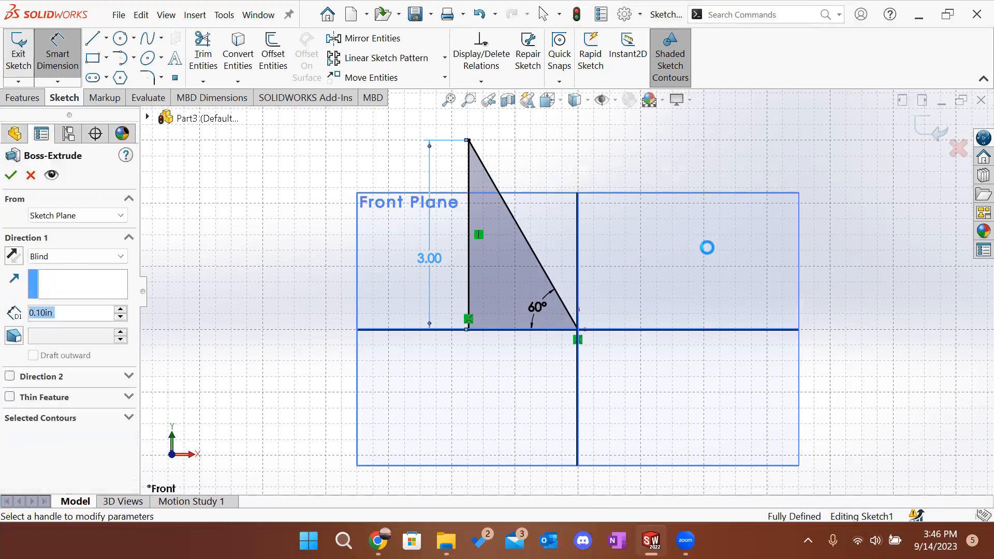
{"action": "left_click", "coordinate": [19, 96]}
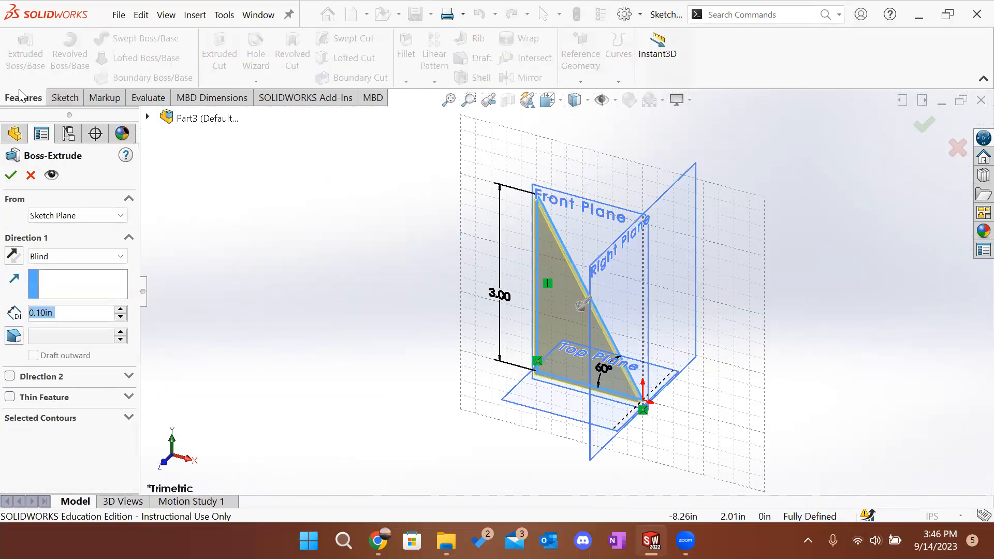
{"action": "left_click", "coordinate": [62, 98]}
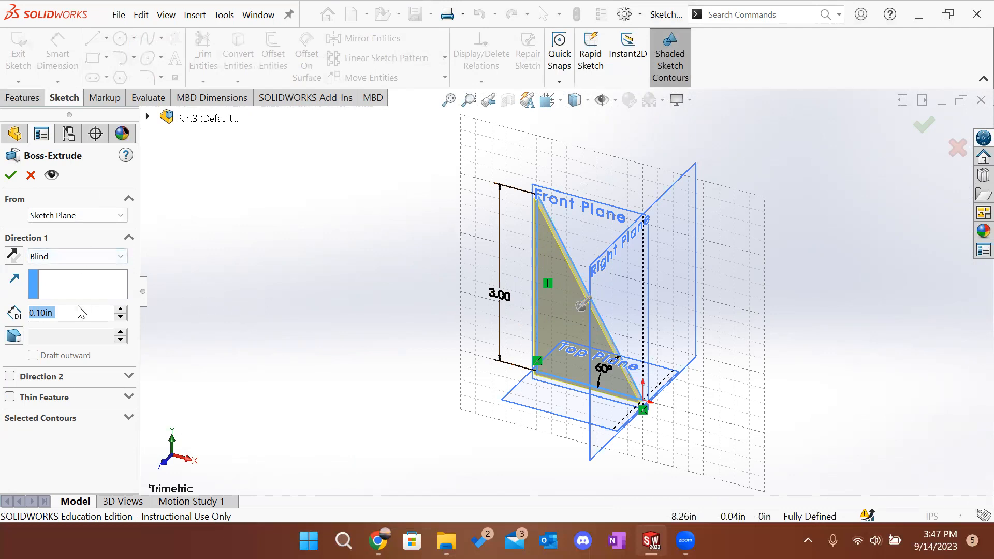
{"action": "type", "text": "1"}
{"action": "key", "text": "Return"}
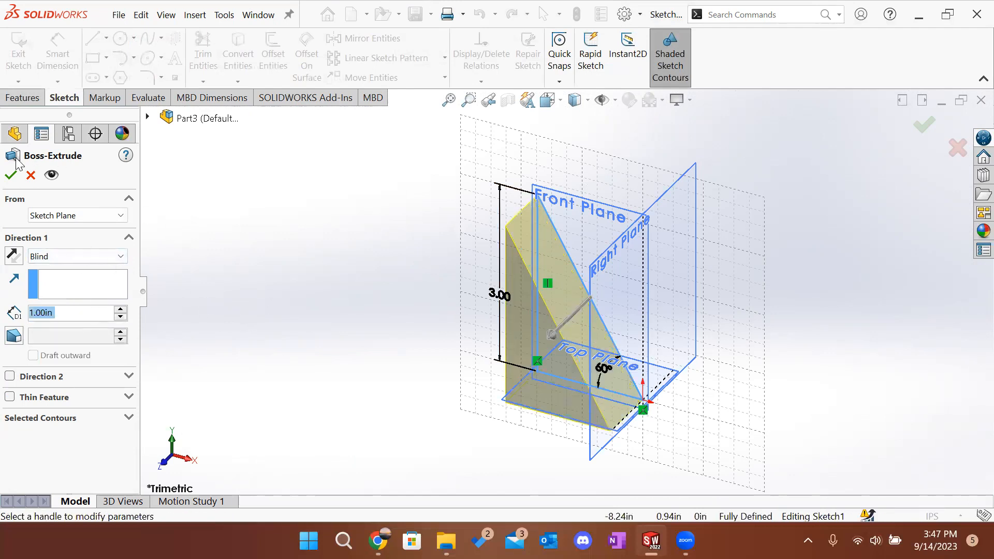
{"action": "left_click", "coordinate": [10, 176]}
Step: Begin another boss extrude by opening a sketch on the wedge's tall vertical rectangular face
{"action": "middle_click_drag", "start_coordinate": [776, 318], "coordinate": [741, 425]}
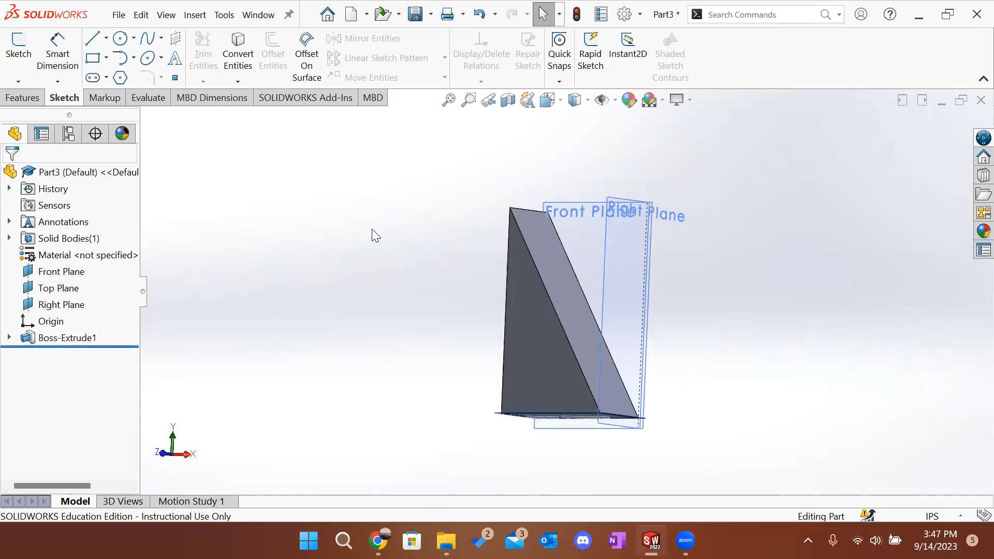
{"action": "middle_click_drag", "start_coordinate": [436, 240], "coordinate": [337, 346]}
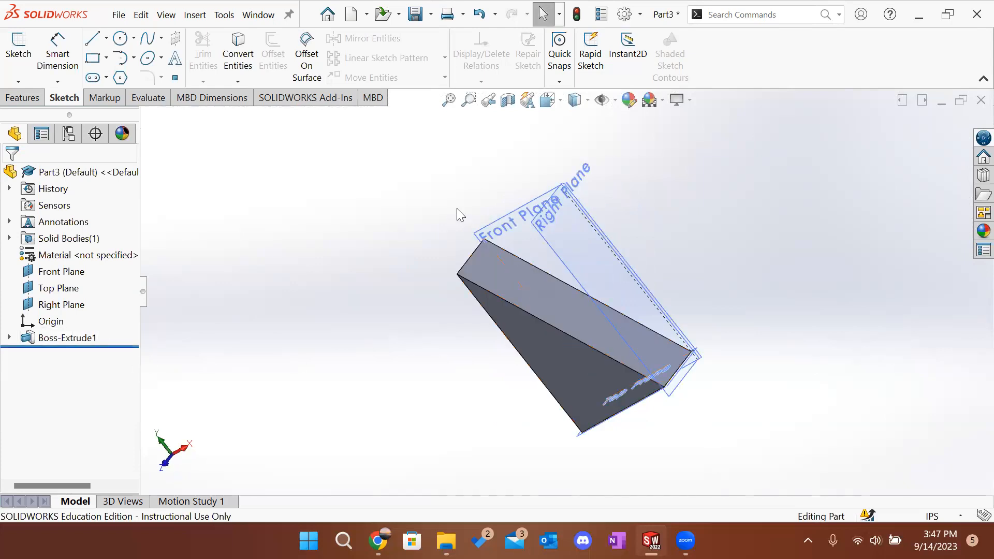
{"action": "middle_click_drag", "start_coordinate": [332, 249], "coordinate": [446, 155]}
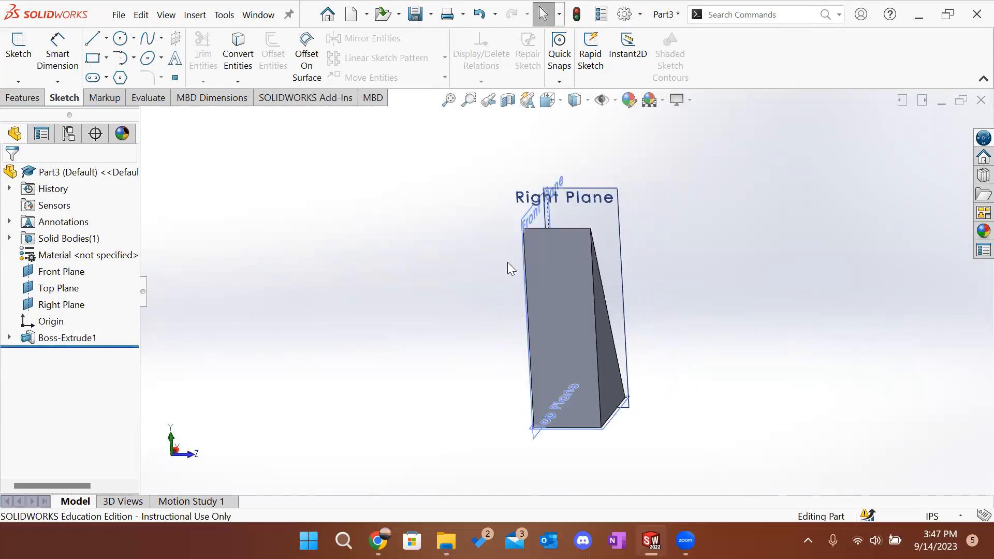
{"action": "scroll", "coordinate": [559, 259], "scroll_direction": "down", "scroll_amount": 3}
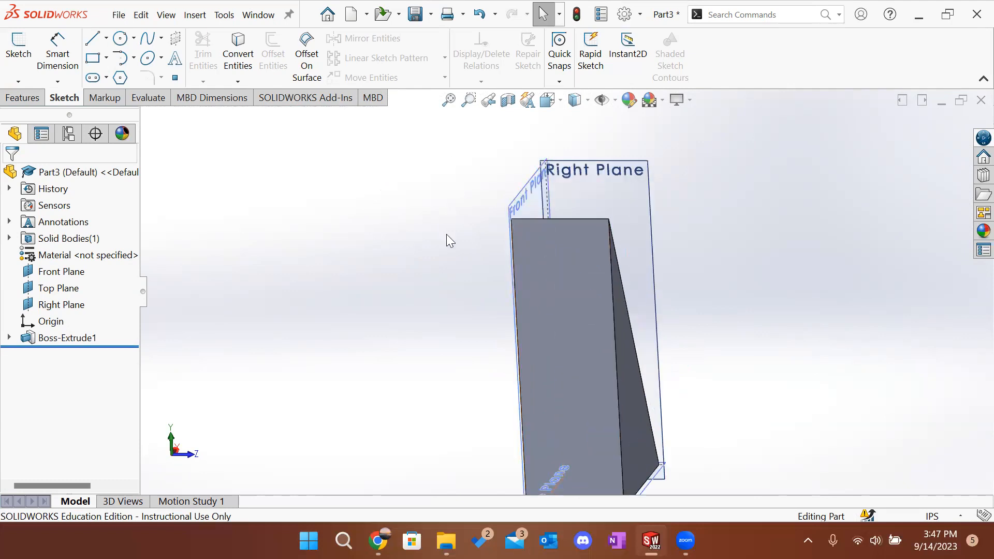
{"action": "left_click", "coordinate": [22, 99]}
{"action": "left_click", "coordinate": [24, 52]}
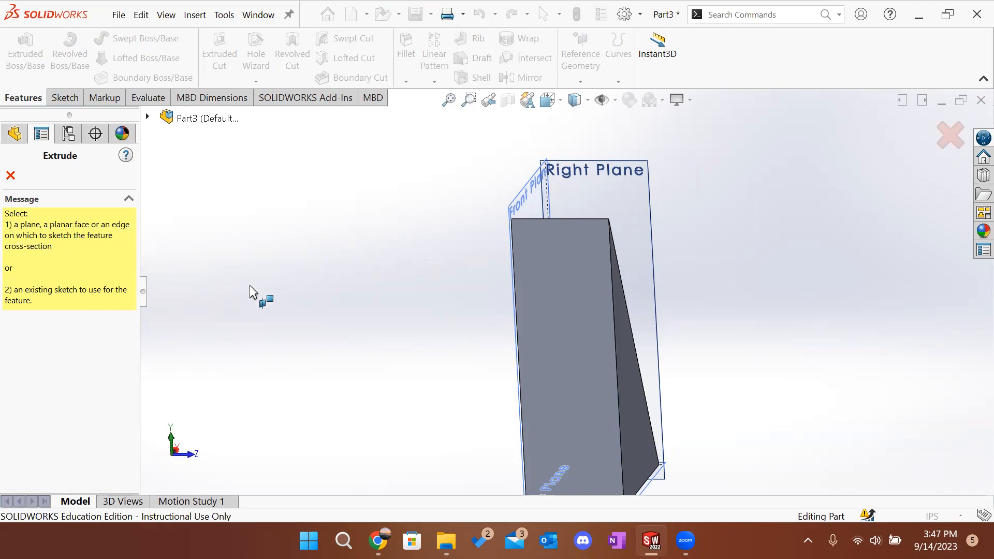
{"action": "middle_click_drag", "start_coordinate": [696, 201], "coordinate": [640, 243]}
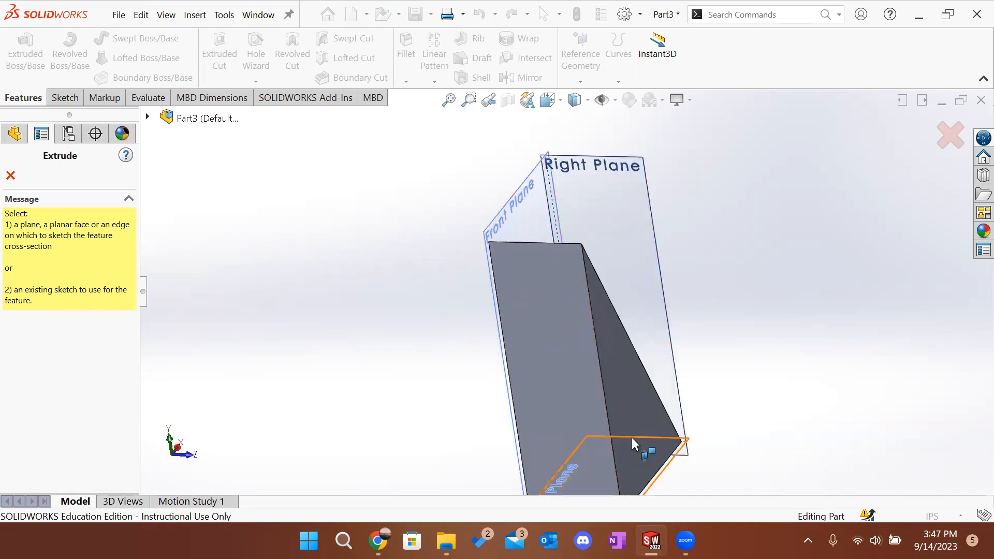
{"action": "scroll", "coordinate": [631, 437], "scroll_direction": "up", "scroll_amount": 2}
{"action": "middle_click_drag", "start_coordinate": [564, 451], "coordinate": [675, 280]}
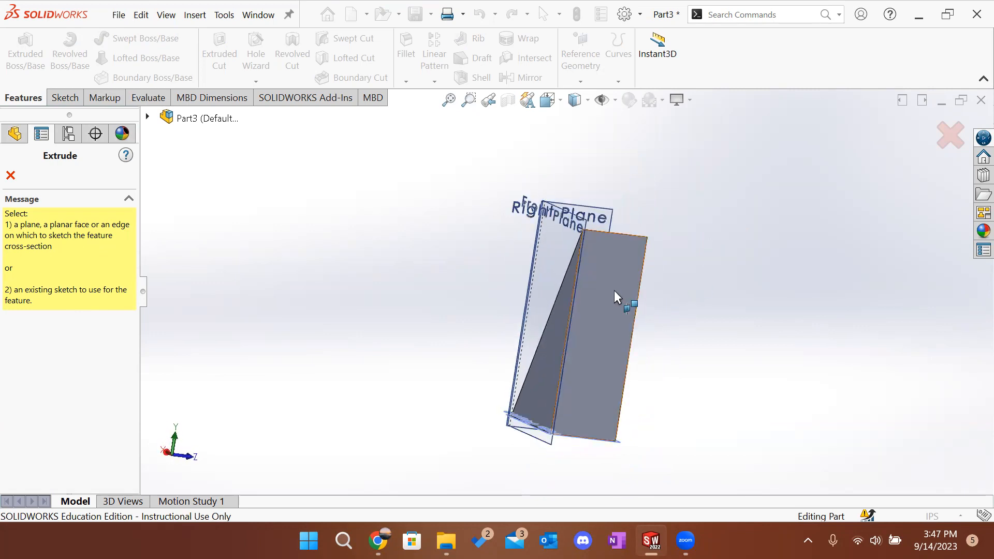
{"action": "scroll", "coordinate": [616, 291], "scroll_direction": "down", "scroll_amount": 2}
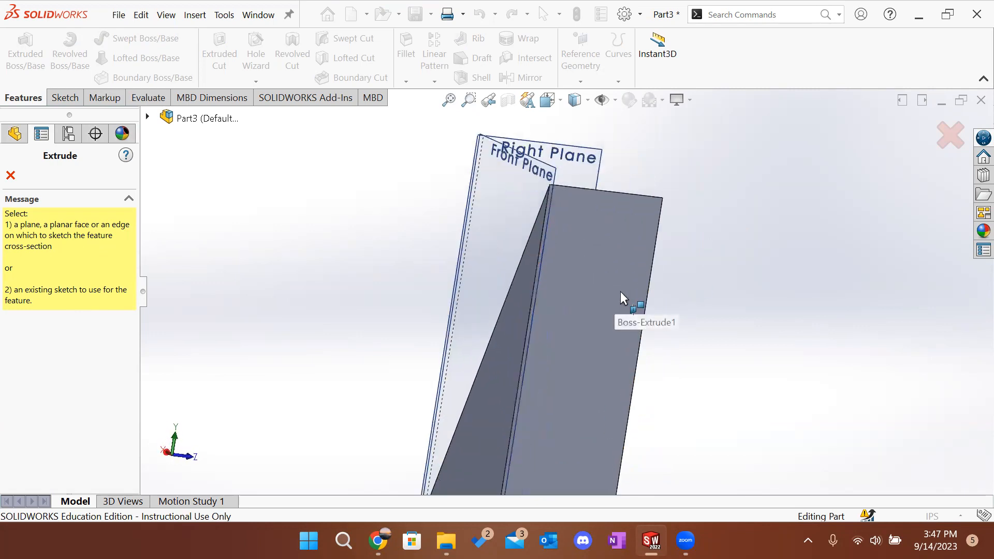
{"action": "left_click", "coordinate": [634, 263]}
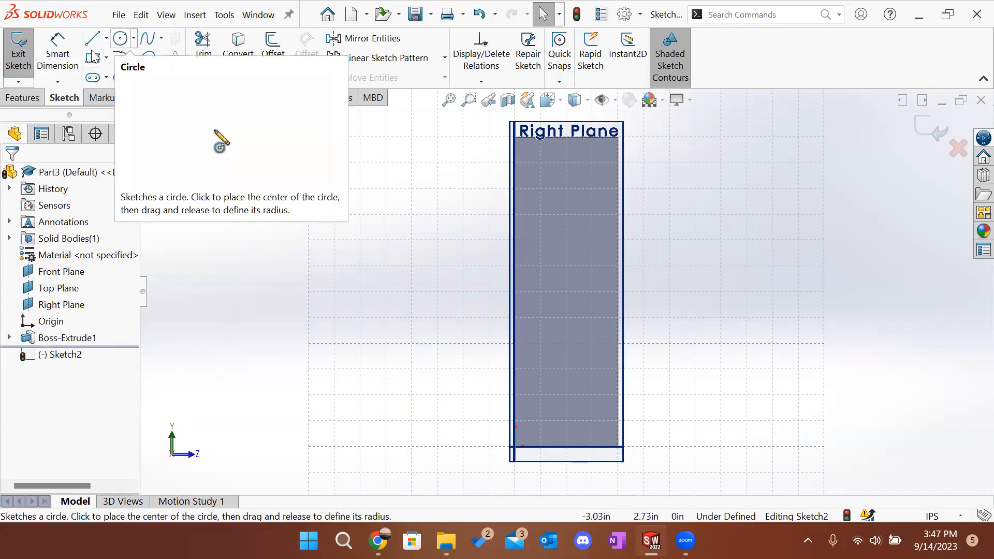
Step: Sketch a circle with a radius of about 0.23 in near the upper end of the rectangular face
{"action": "left_click", "coordinate": [120, 37]}
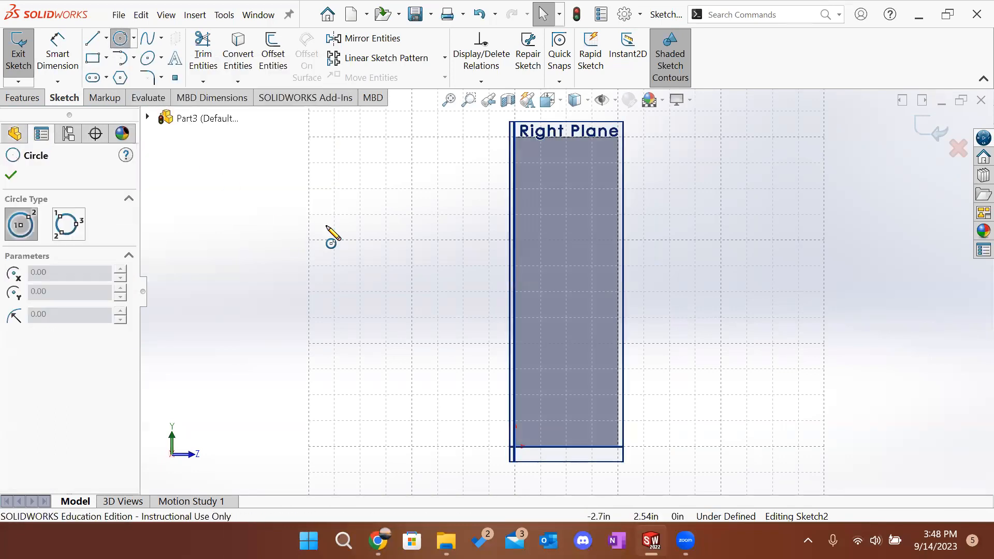
{"action": "scroll", "coordinate": [569, 215], "scroll_direction": "down", "scroll_amount": 3}
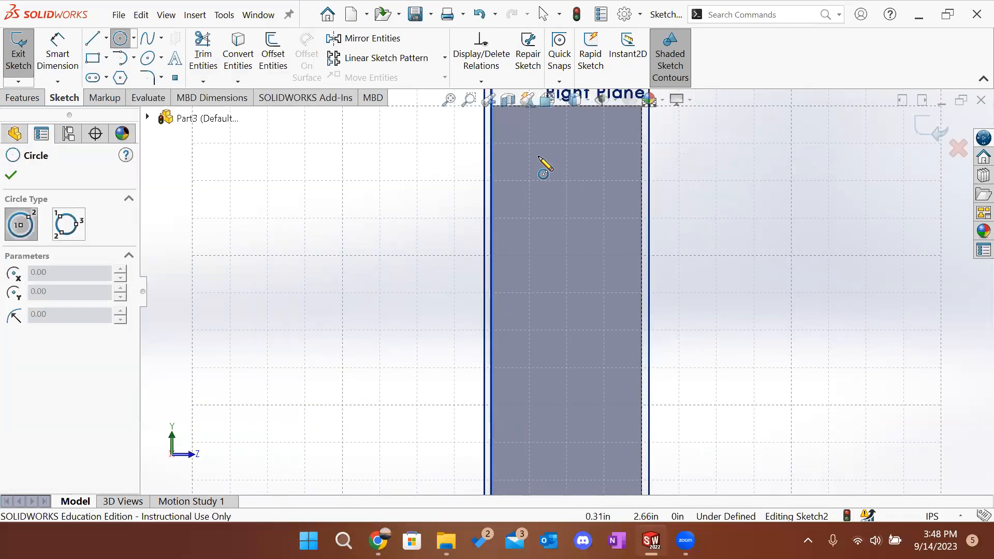
{"action": "left_click", "coordinate": [549, 169]}
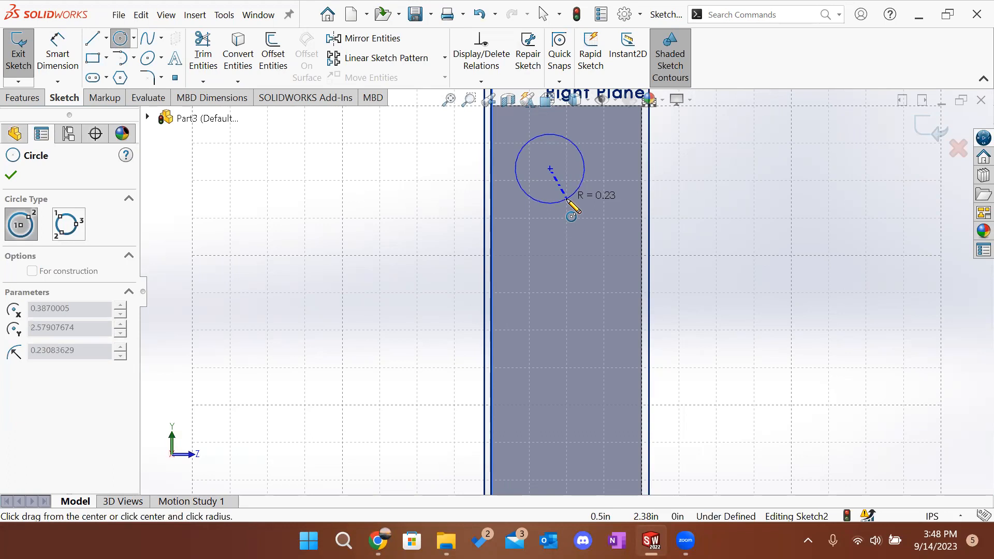
{"action": "left_click", "coordinate": [566, 200]}
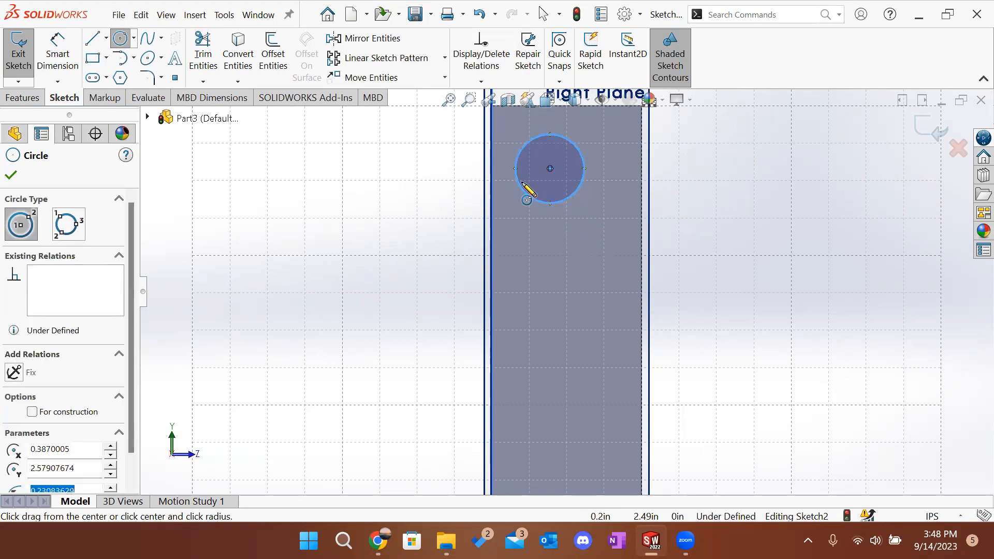
{"action": "key", "text": "Escape"}
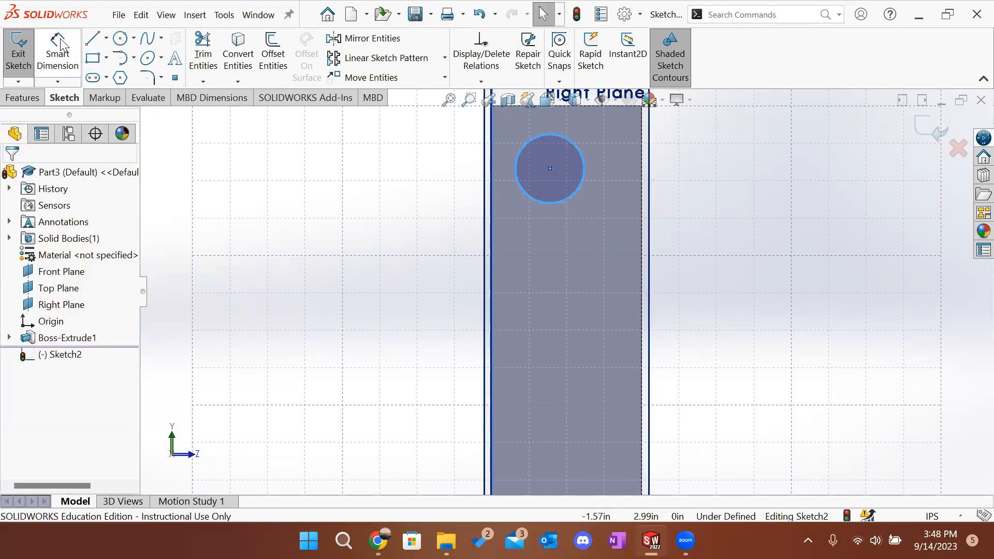
Step: Dimension the circle's diameter and set it to 0.5 in
{"action": "left_click", "coordinate": [60, 43]}
{"action": "left_click", "coordinate": [532, 135]}
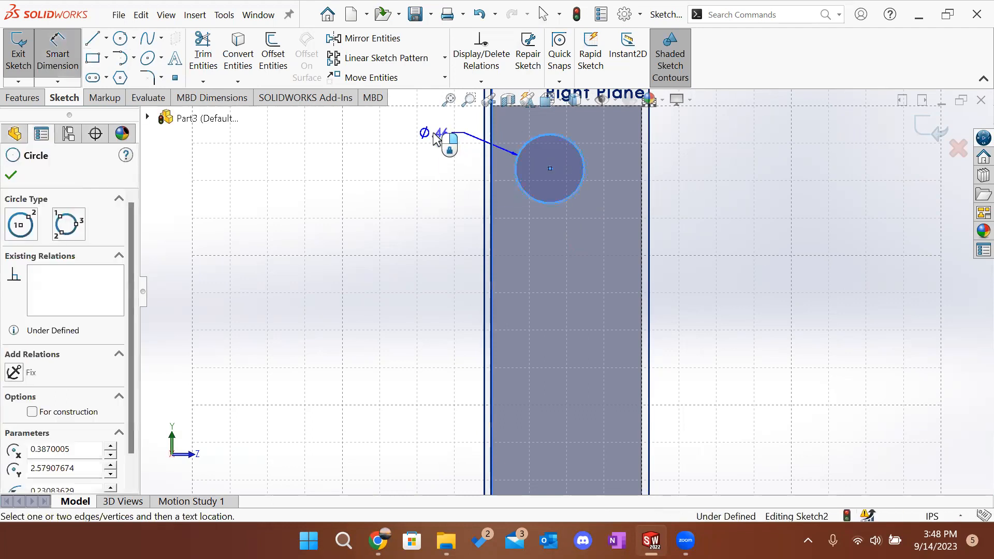
{"action": "left_click", "coordinate": [427, 129]}
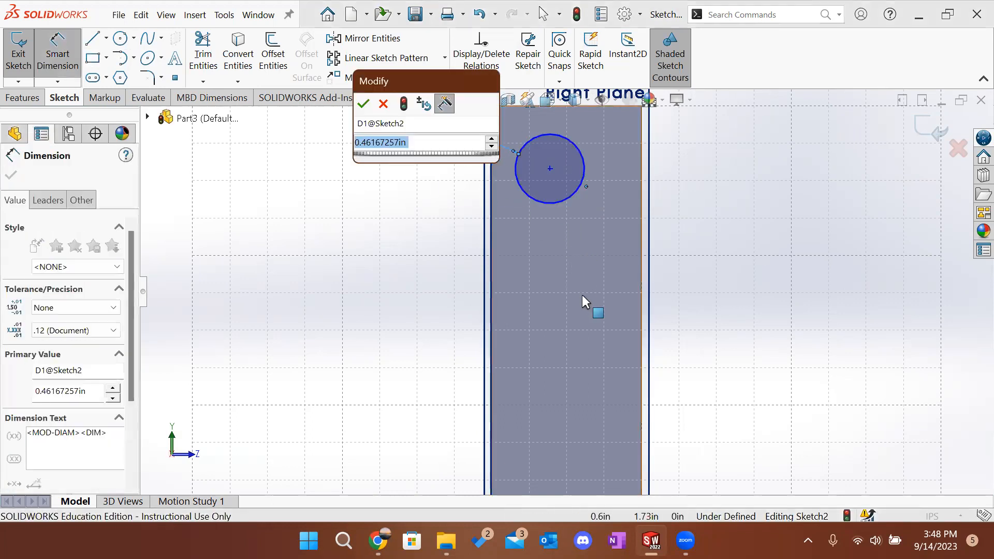
{"action": "type", "text": ".5"}
{"action": "key", "text": "Return"}
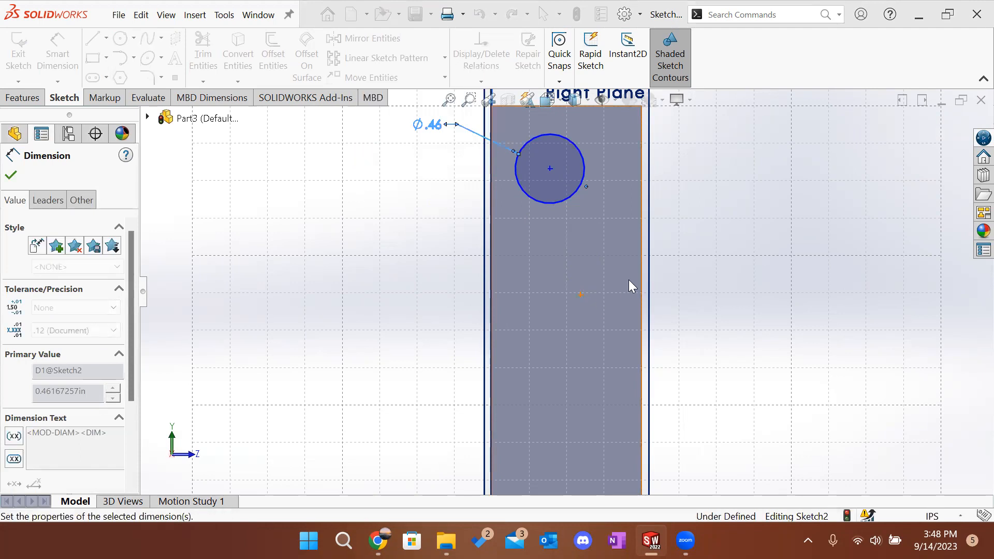
Step: Dimension the horizontal distance from the Front Plane line to the circle's centre and set it to 0.5 in
{"action": "left_click", "coordinate": [504, 142]}
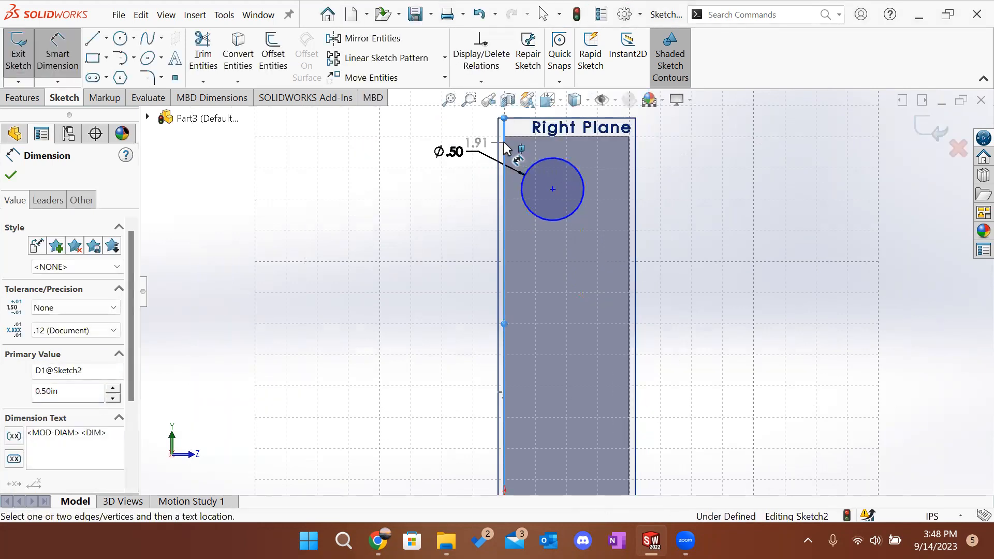
{"action": "left_click", "coordinate": [539, 216]}
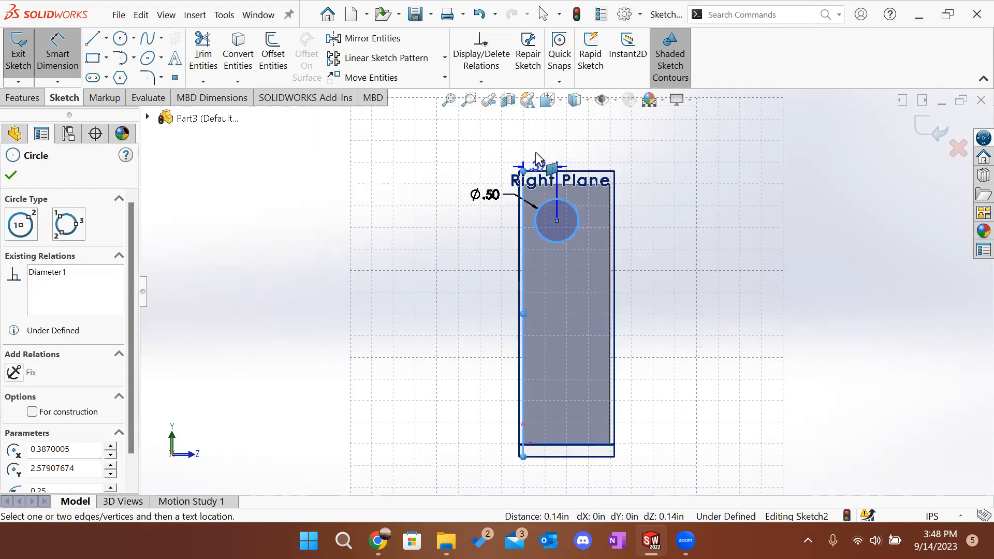
{"action": "left_click", "coordinate": [538, 158]}
{"action": "type", "text": ".5"}
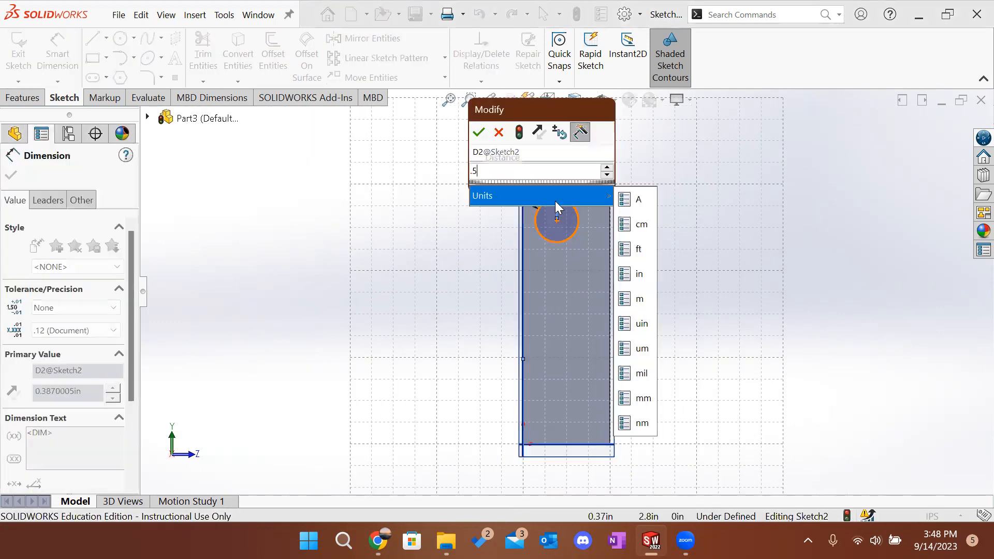
{"action": "key", "text": "Return"}
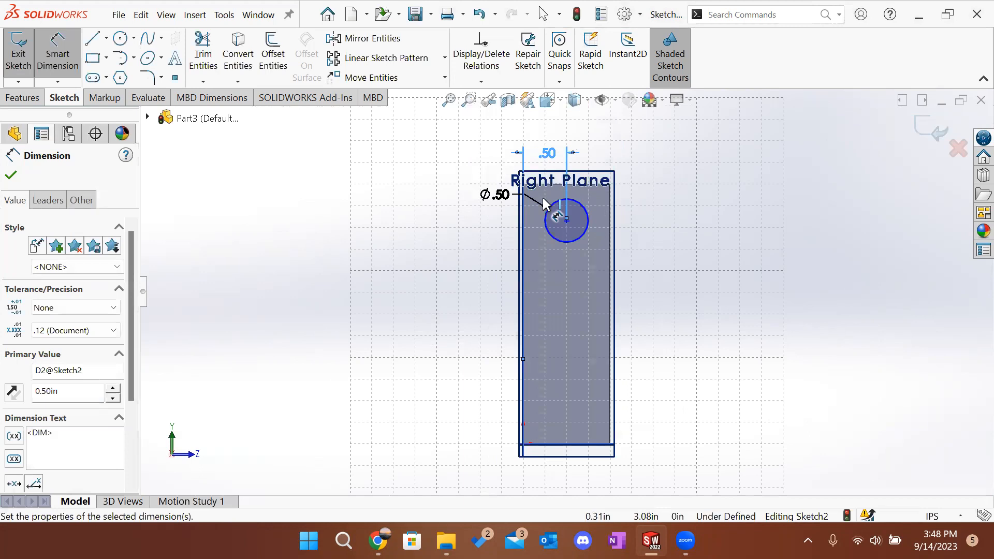
Step: Dimension the vertical distance from the face's upper edge to the circle's centre, set it to 0.6 in, and finish dimensioning
{"action": "scroll", "coordinate": [601, 221], "scroll_direction": "up", "scroll_amount": 2}
{"action": "left_click", "coordinate": [522, 235]}
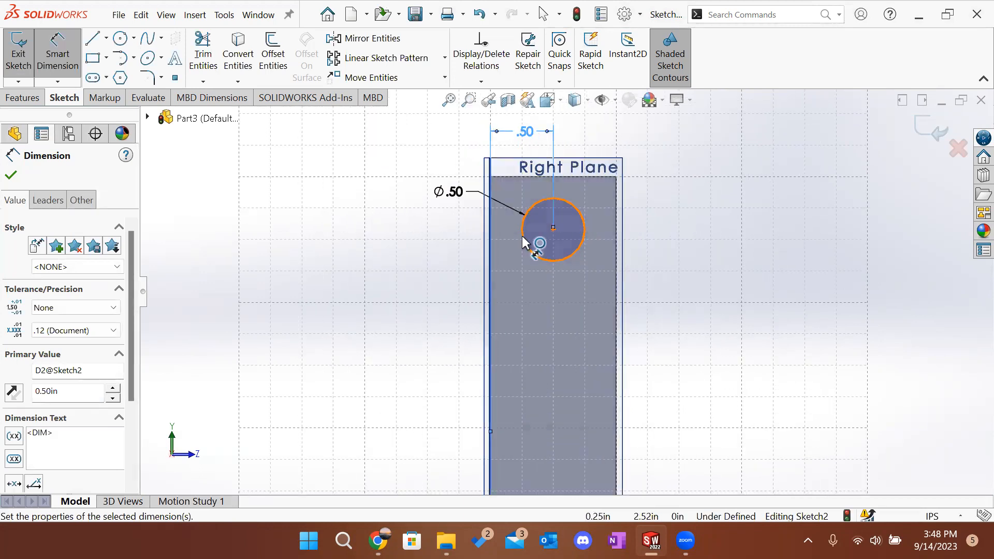
{"action": "left_click", "coordinate": [531, 176]}
{"action": "left_click", "coordinate": [413, 191]}
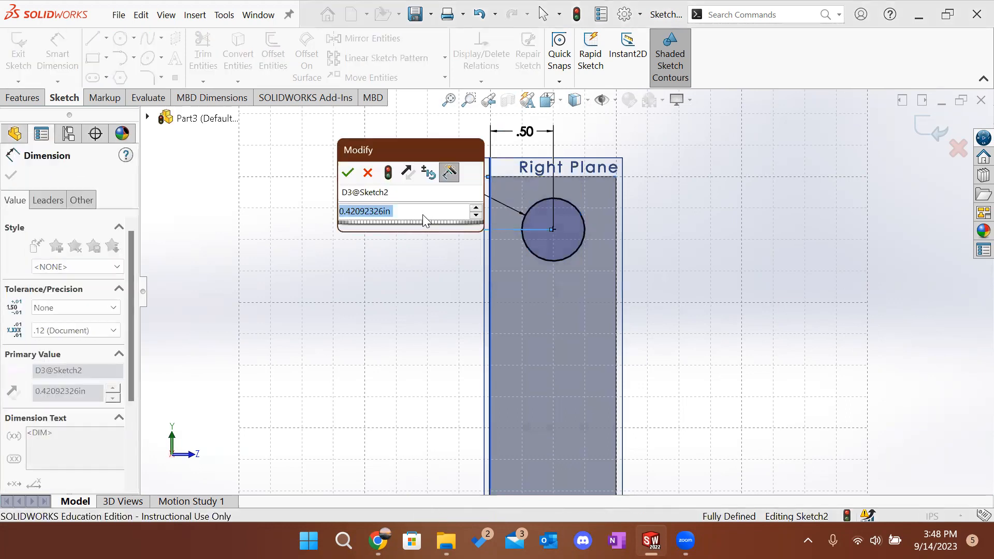
{"action": "type", "text": "."}
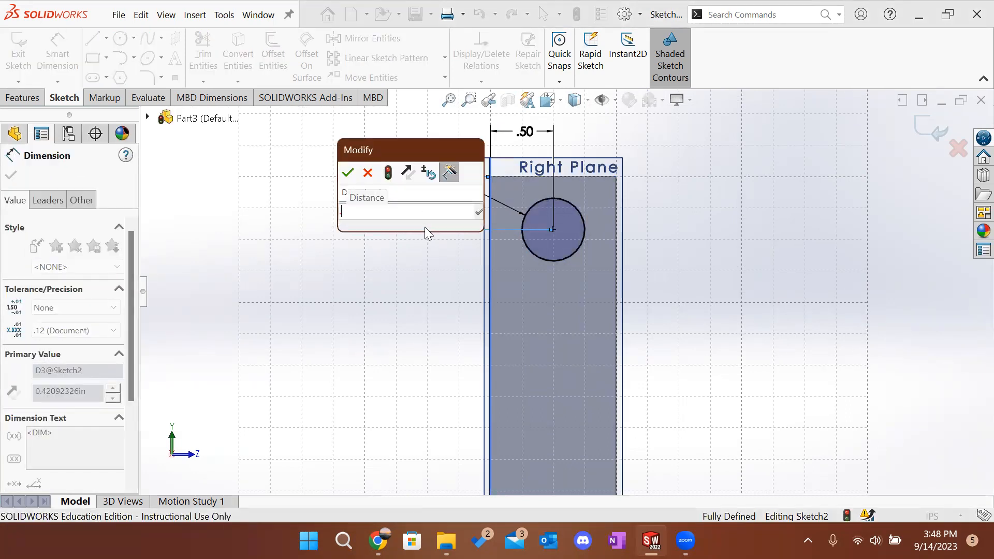
{"action": "type", "text": "6"}
{"action": "key", "text": "Return"}
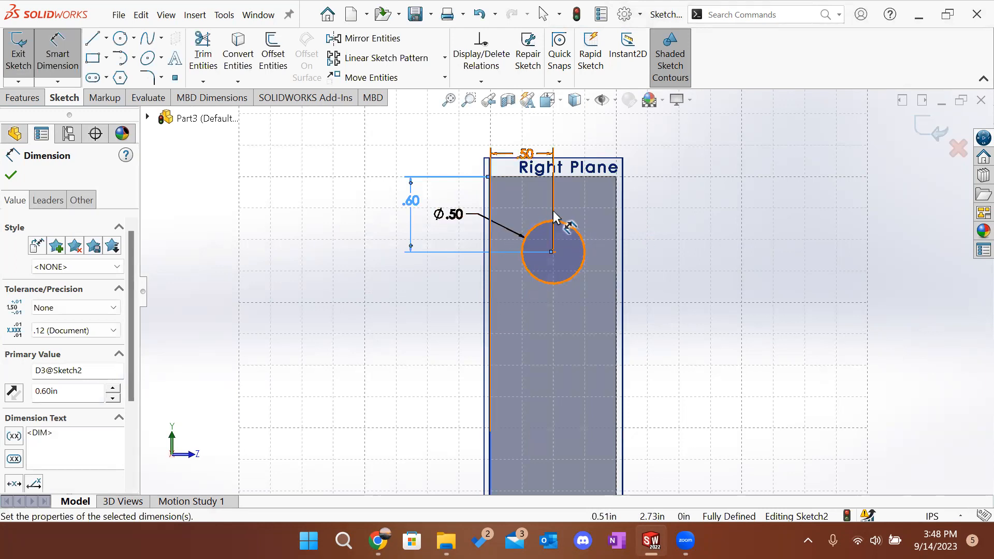
{"action": "key", "text": "Escape"}
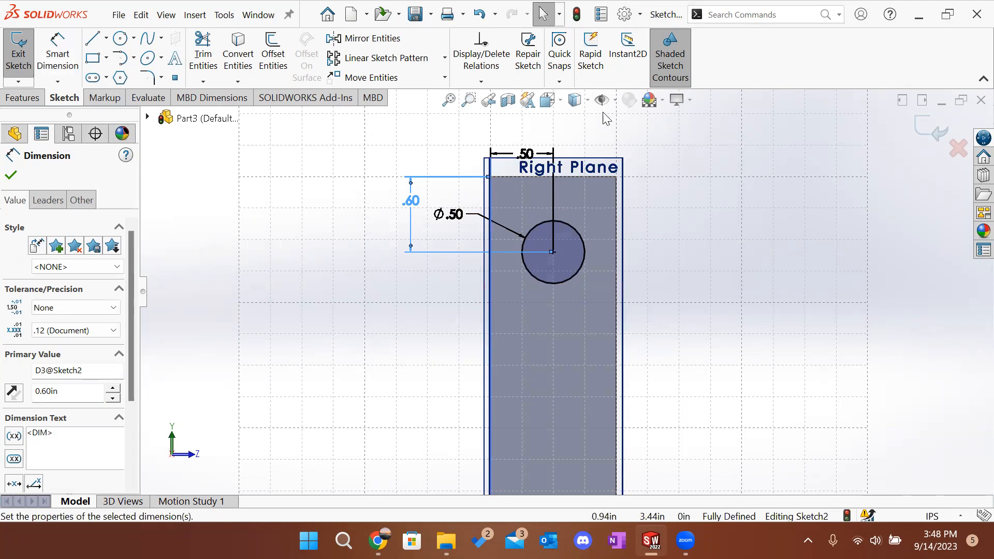
Step: Hide the sketch grid behind the circle sketch
{"action": "left_click", "coordinate": [615, 102]}
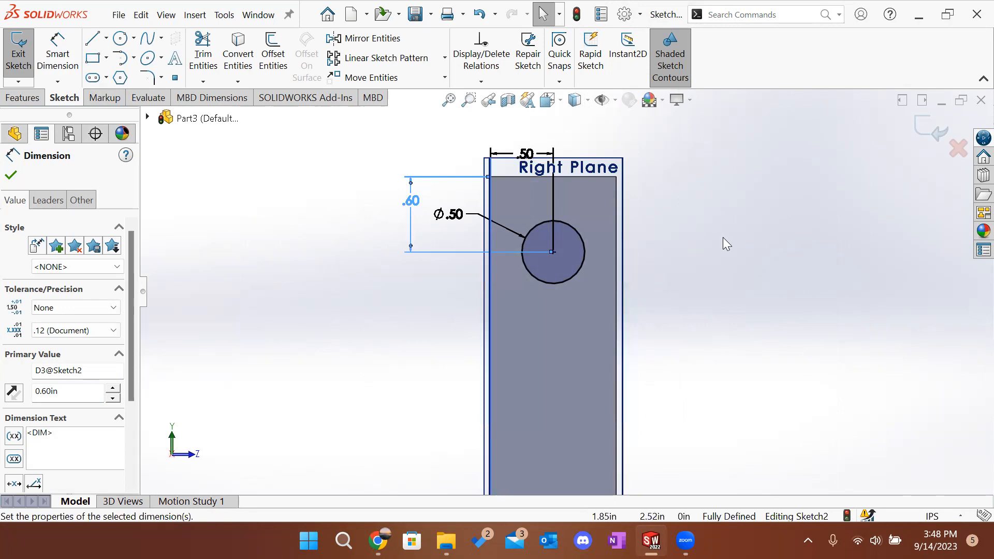
{"action": "scroll", "coordinate": [723, 237], "scroll_direction": "up", "scroll_amount": 2}
{"action": "scroll", "coordinate": [536, 224], "scroll_direction": "down", "scroll_amount": 3}
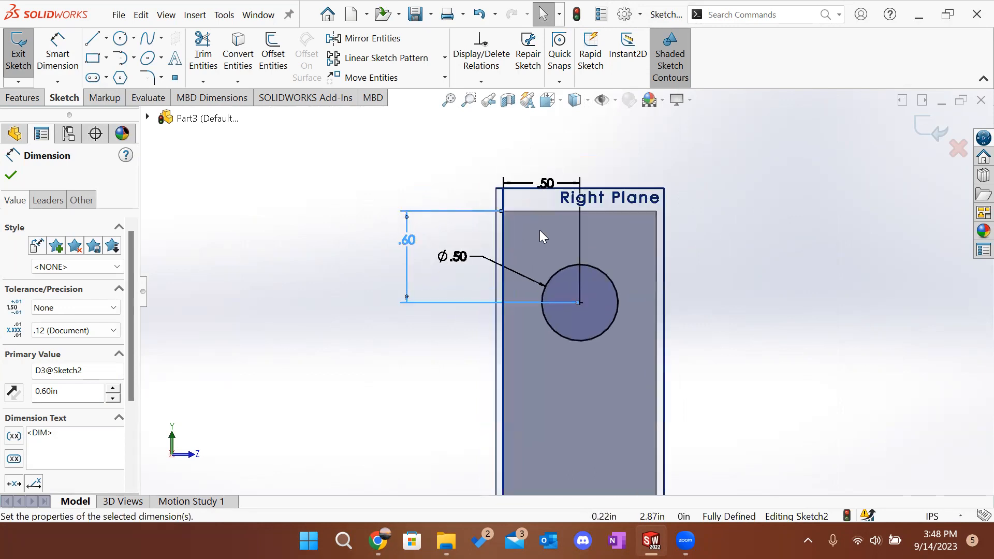
Step: Move the circle's horizontal 0.5 in dimension higher, above the Right Plane outline, and exit the sketch
{"action": "left_click", "coordinate": [548, 184]}
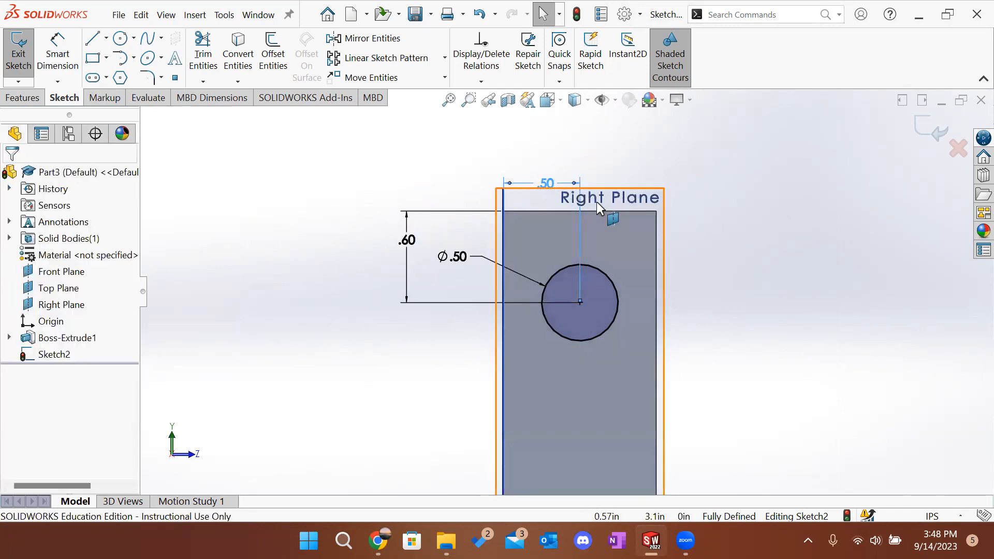
{"action": "left_click_drag", "start_coordinate": [547, 183], "coordinate": [548, 158]}
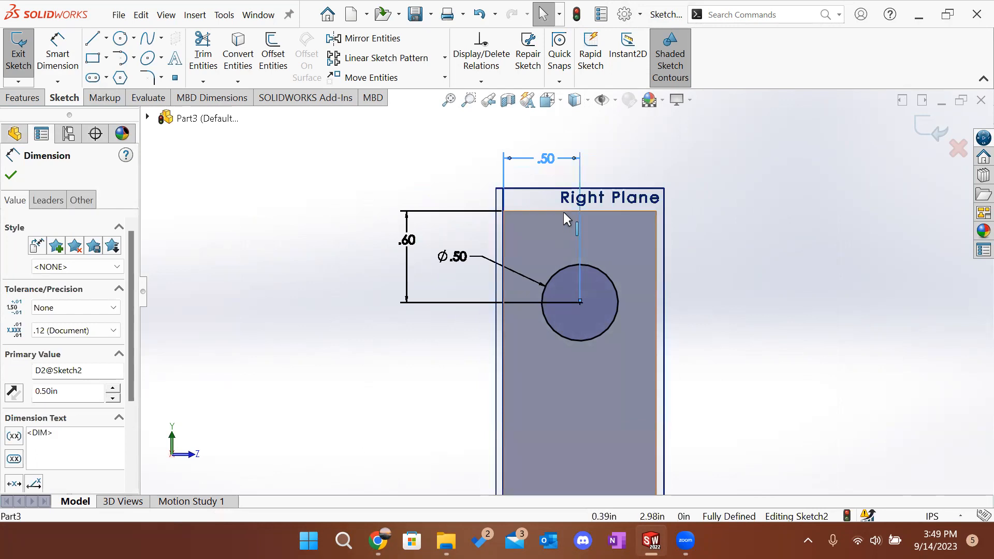
{"action": "left_click", "coordinate": [934, 133]}
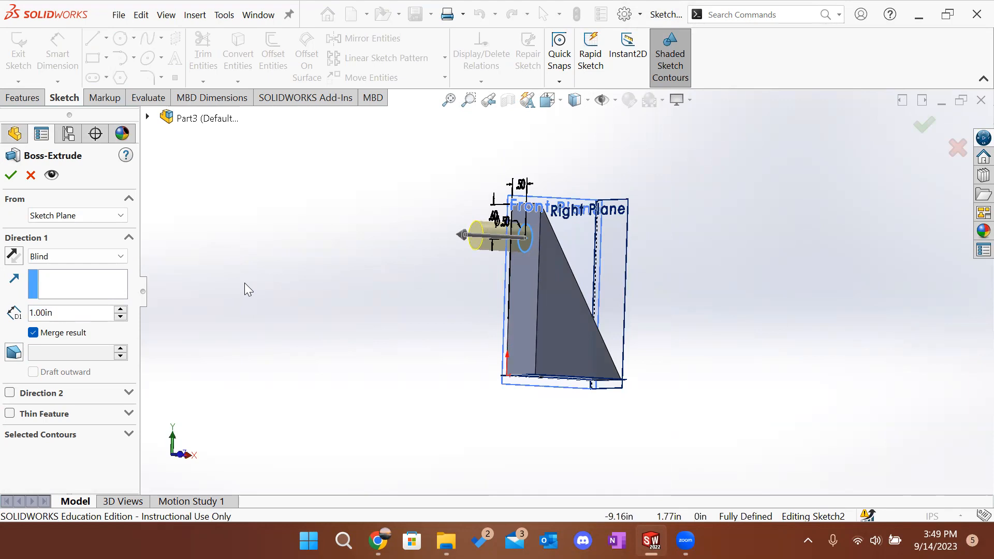
Step: Extrude the circle from the wedge's vertical face as a blind boss 0.25 in deep, merged with the wedge
{"action": "left_click", "coordinate": [43, 313]}
{"action": "type", "text": ".25"}
{"action": "key", "text": "Return"}
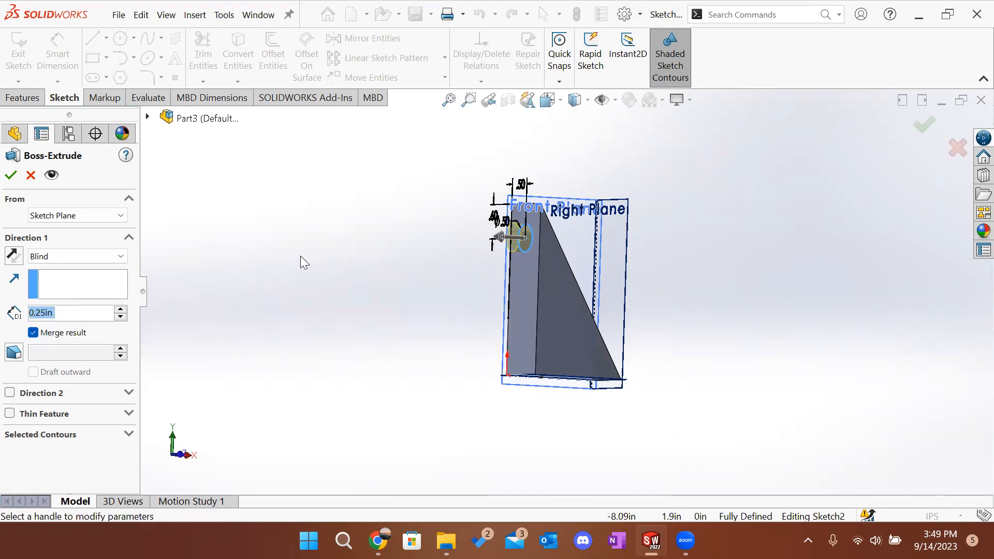
{"action": "left_click", "coordinate": [11, 176]}
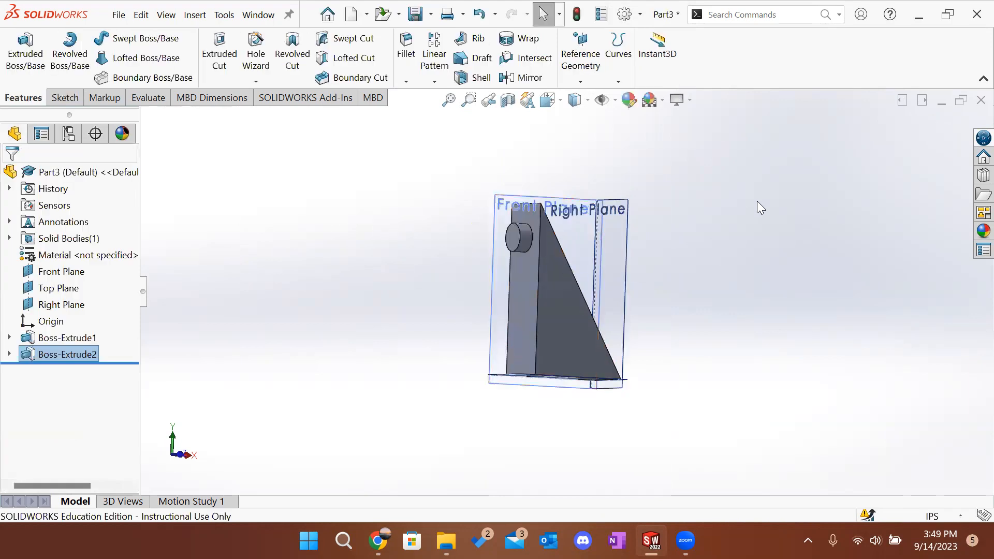
Step: Edit the wedge's extrusion, Boss-Extrude1, and set its blind depth to 2 in
{"action": "middle_click_drag", "start_coordinate": [628, 285], "coordinate": [497, 277]}
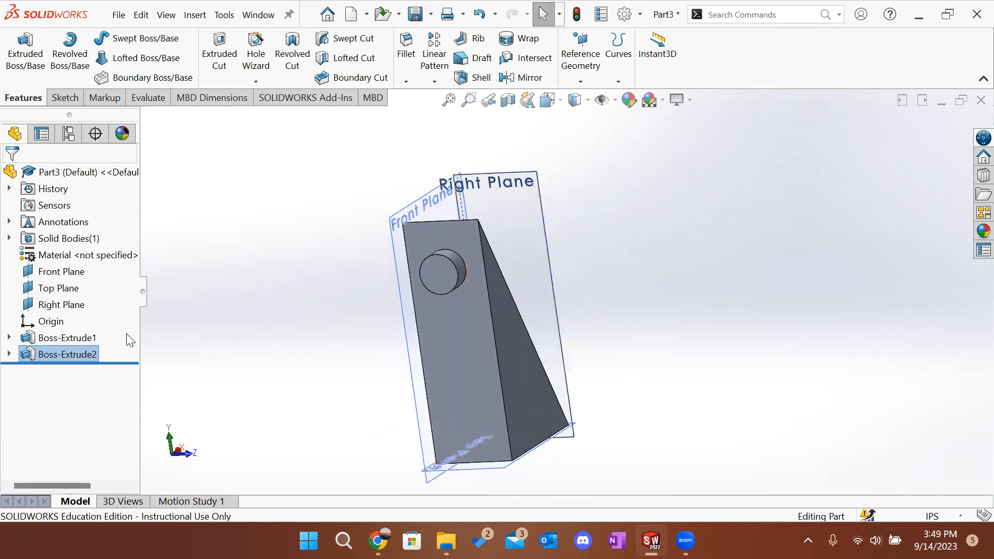
{"action": "left_click", "coordinate": [75, 342]}
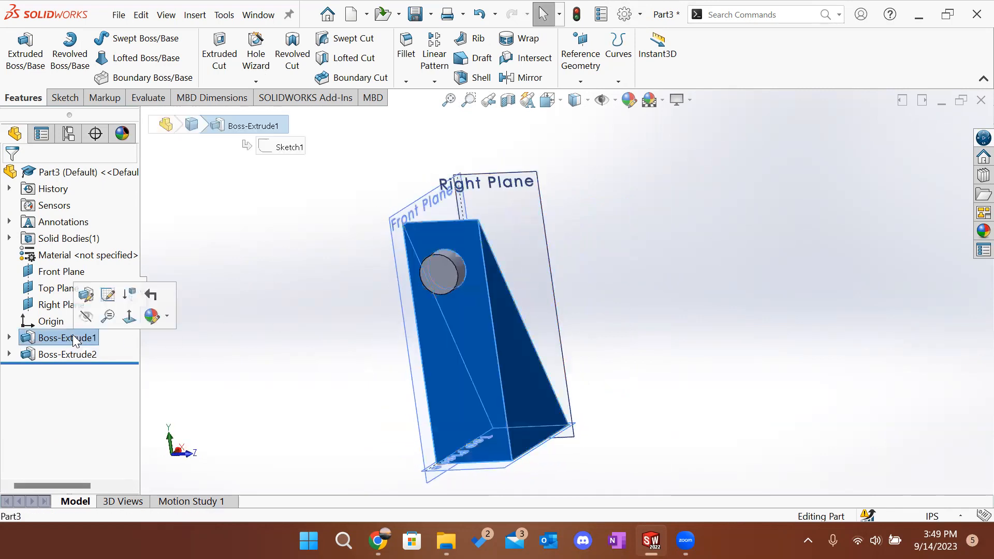
{"action": "left_click", "coordinate": [85, 303]}
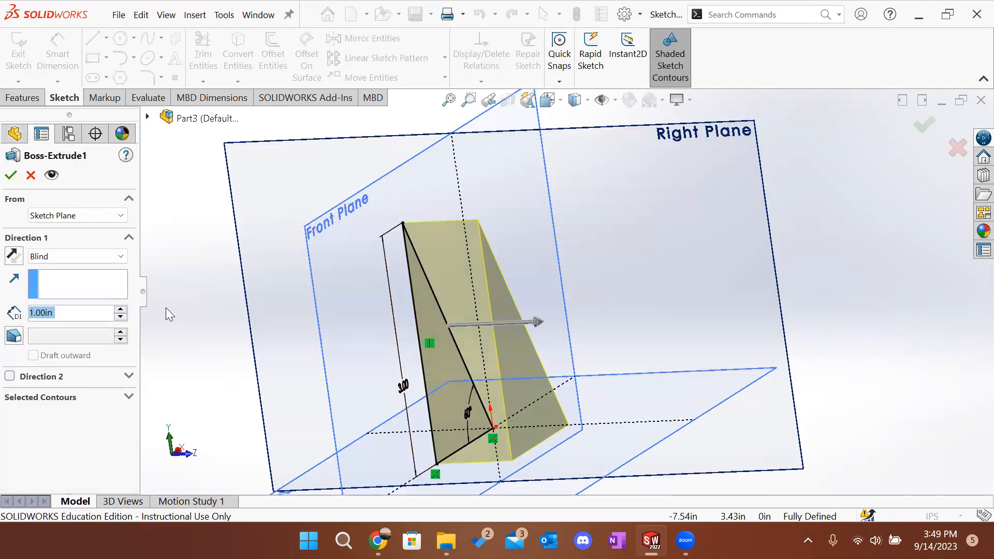
{"action": "type", "text": "2"}
{"action": "key", "text": "Return"}
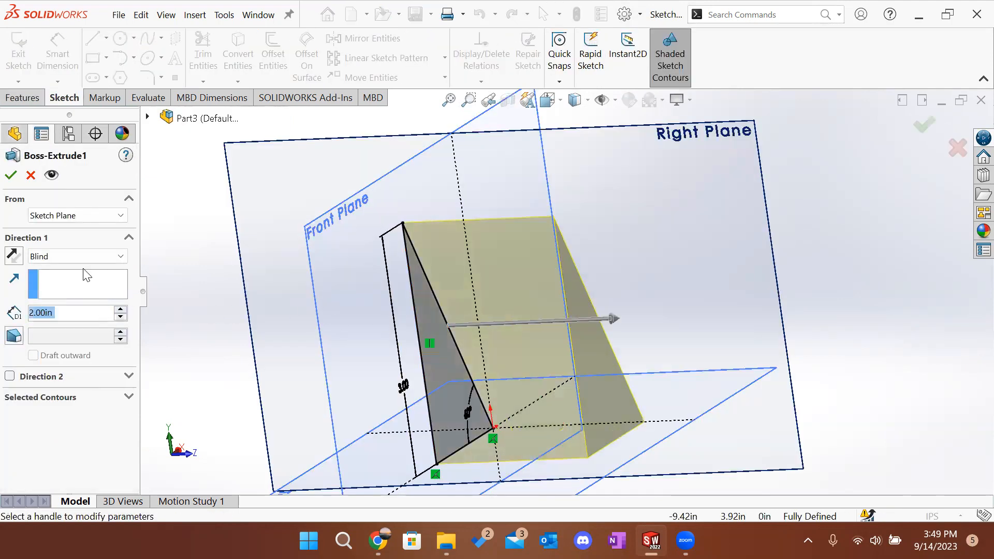
{"action": "left_click", "coordinate": [11, 175]}
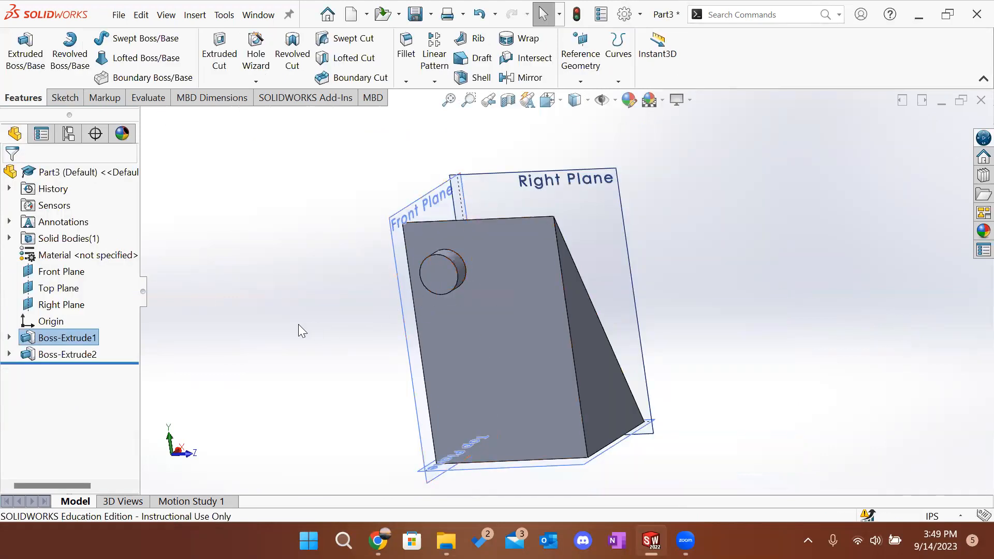
Step: Reopen the circle sketch of Boss-Extrude2 and delete the horizontal dimension locating the circle's centre
{"action": "left_click", "coordinate": [75, 354]}
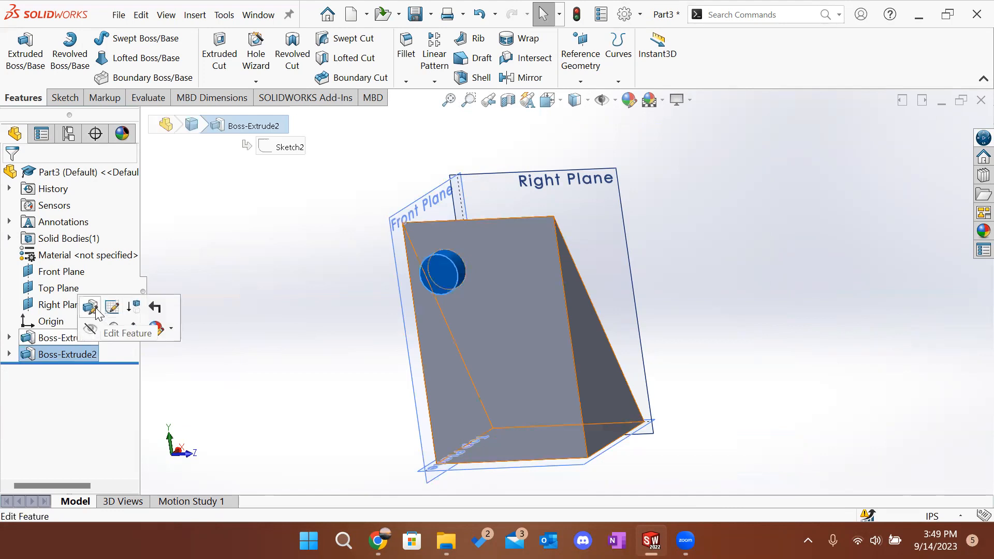
{"action": "left_click", "coordinate": [109, 307]}
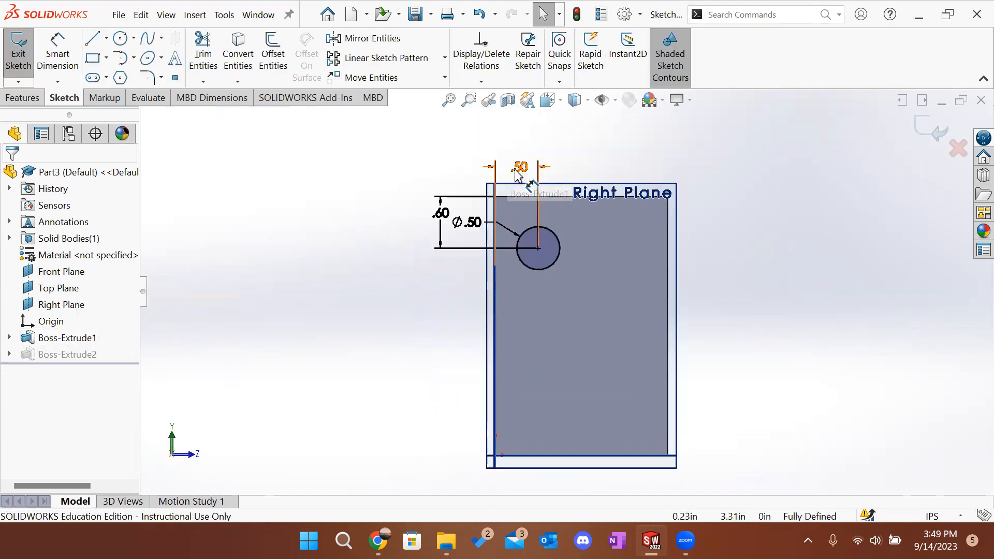
{"action": "left_click", "coordinate": [524, 170]}
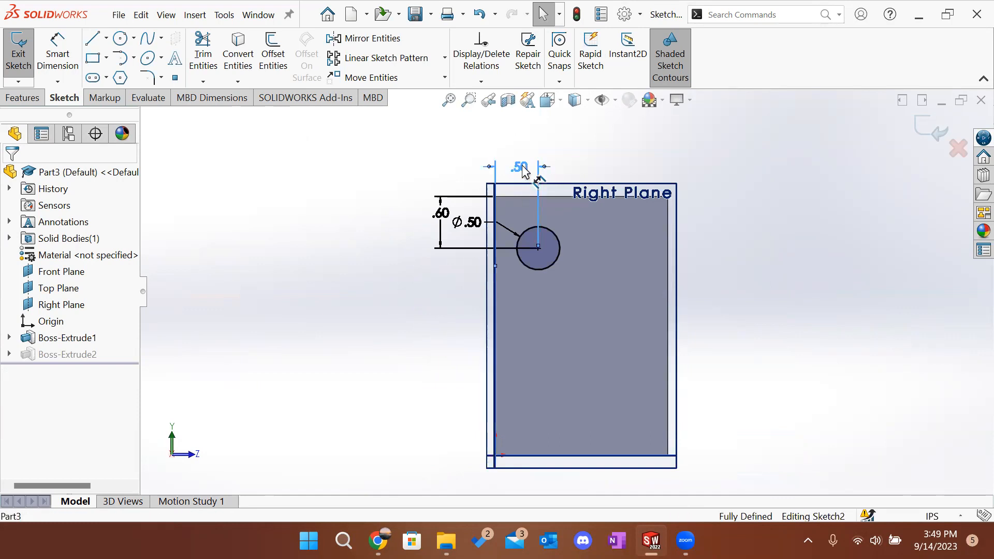
{"action": "key", "text": "Delete"}
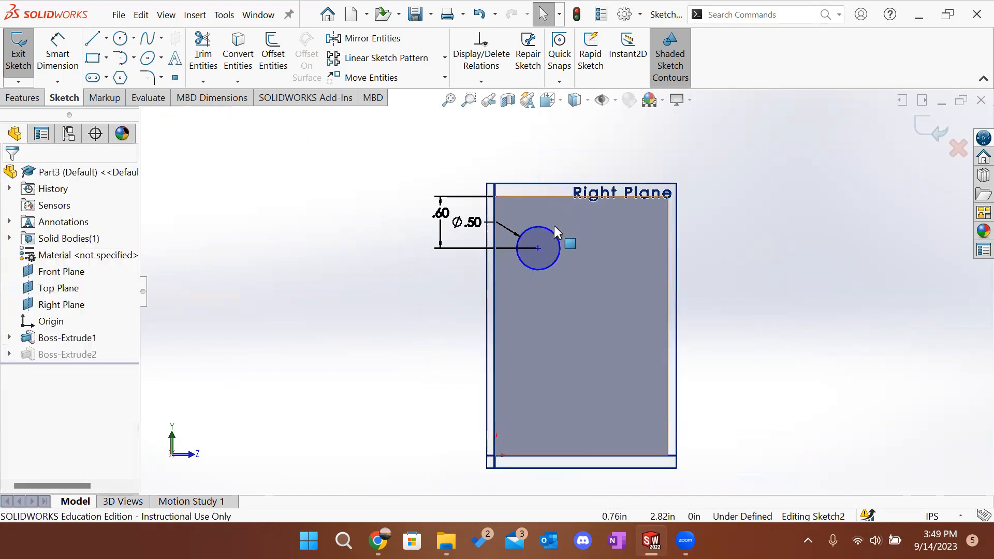
Step: Add a Vertical relation between the midpoint of the face's upper edge and the circle's centre, and exit the sketch
{"action": "scroll", "coordinate": [622, 147], "scroll_direction": "down", "scroll_amount": 2}
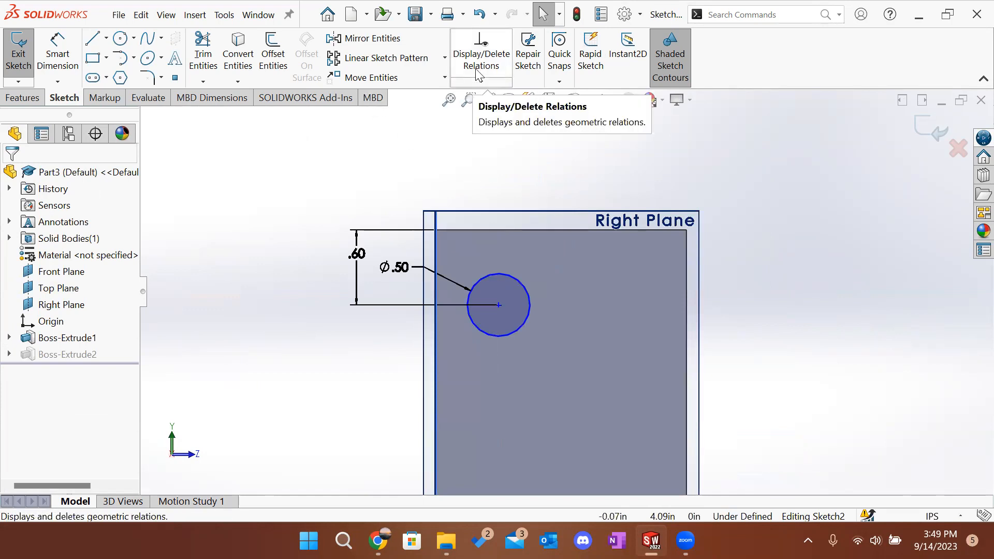
{"action": "left_click", "coordinate": [561, 228]}
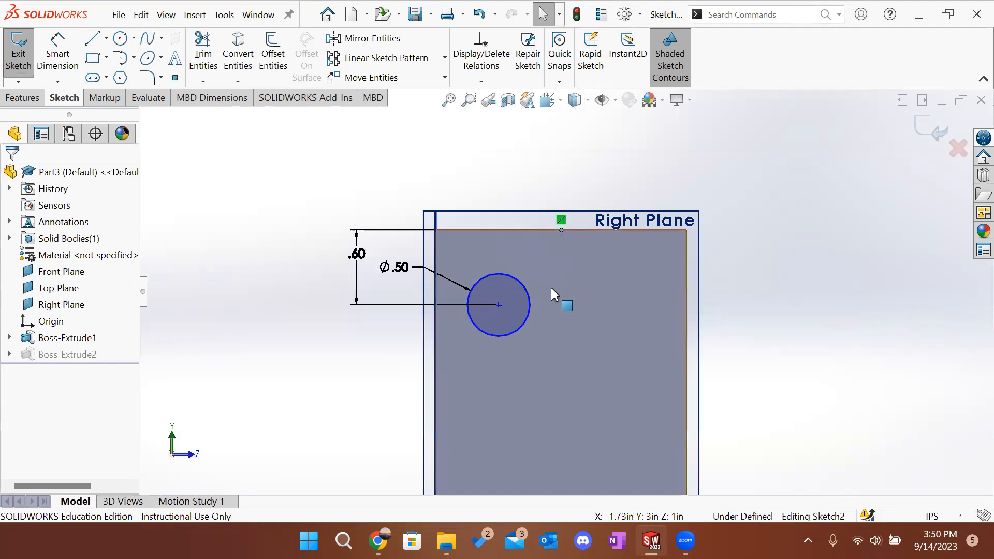
{"action": "left_click", "coordinate": [500, 306], "text": "ctrl"}
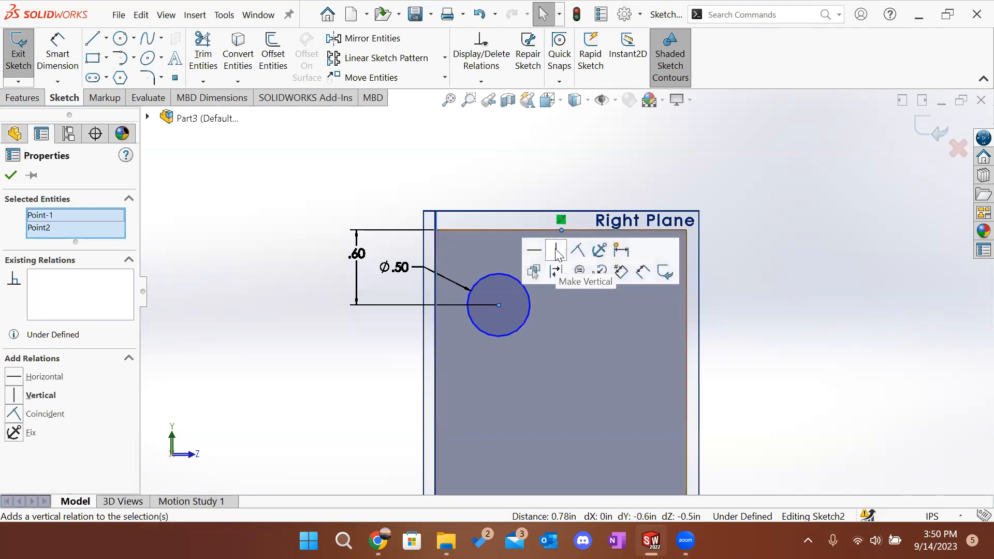
{"action": "left_click", "coordinate": [557, 253]}
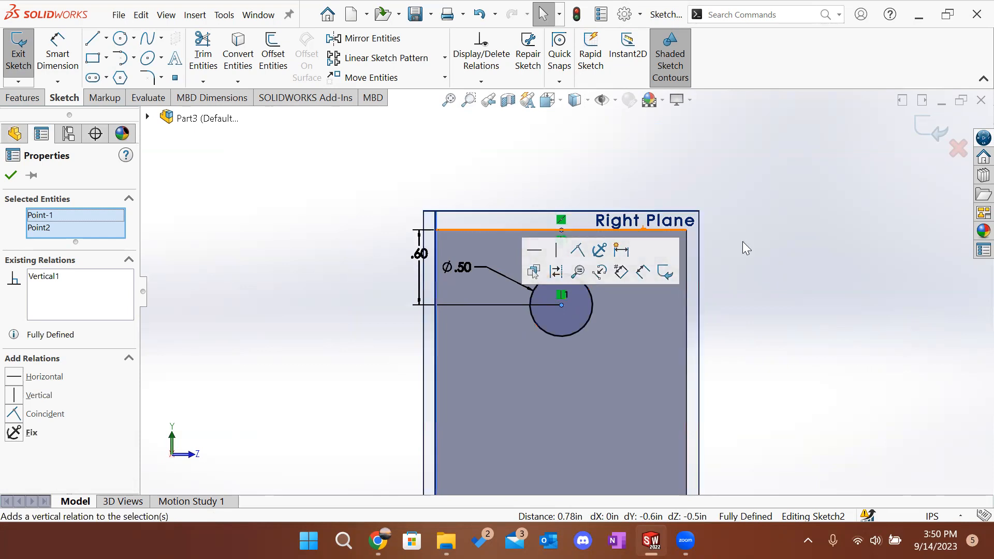
{"action": "left_click", "coordinate": [10, 175]}
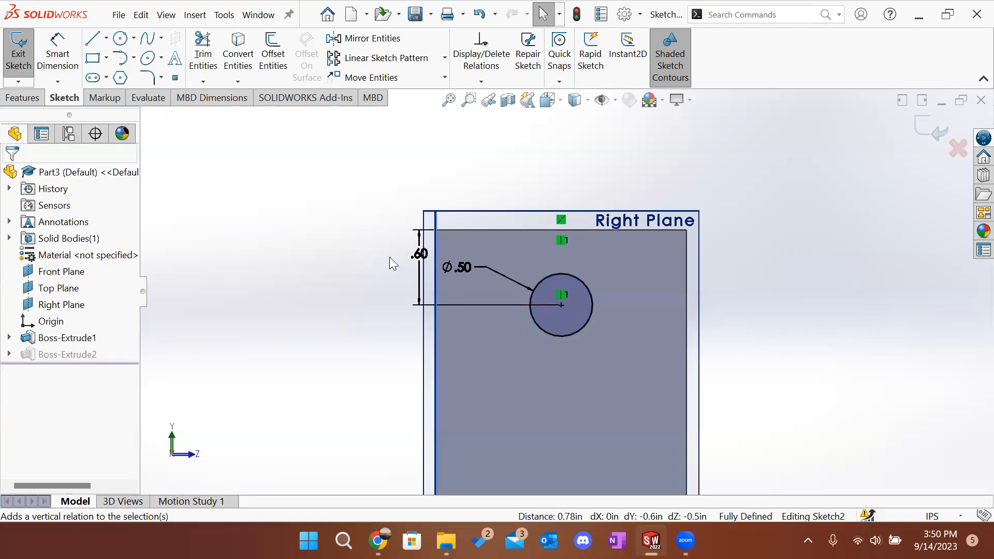
{"action": "left_click", "coordinate": [18, 51]}
Step: Select the wedge extrusion and the cylindrical boss extrusion in turn
{"action": "mouse_move", "coordinate": [812, 355]}
{"action": "middle_mouse_down"}
{"action": "mouse_move", "coordinate": [664, 297]}
{"action": "mouse_move", "coordinate": [632, 333]}
{"action": "middle_mouse_up"}
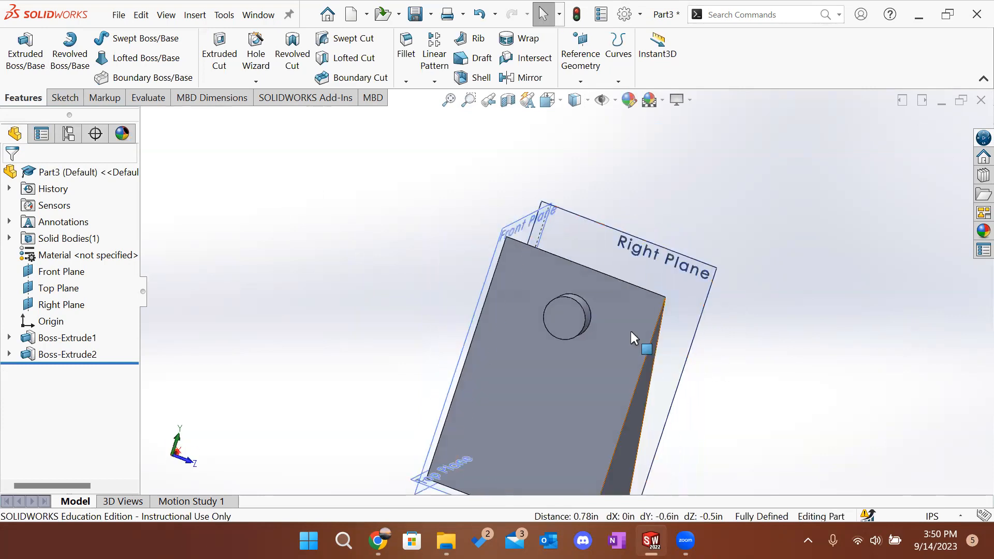
{"action": "left_click", "coordinate": [67, 337]}
{"action": "left_click", "coordinate": [55, 354]}
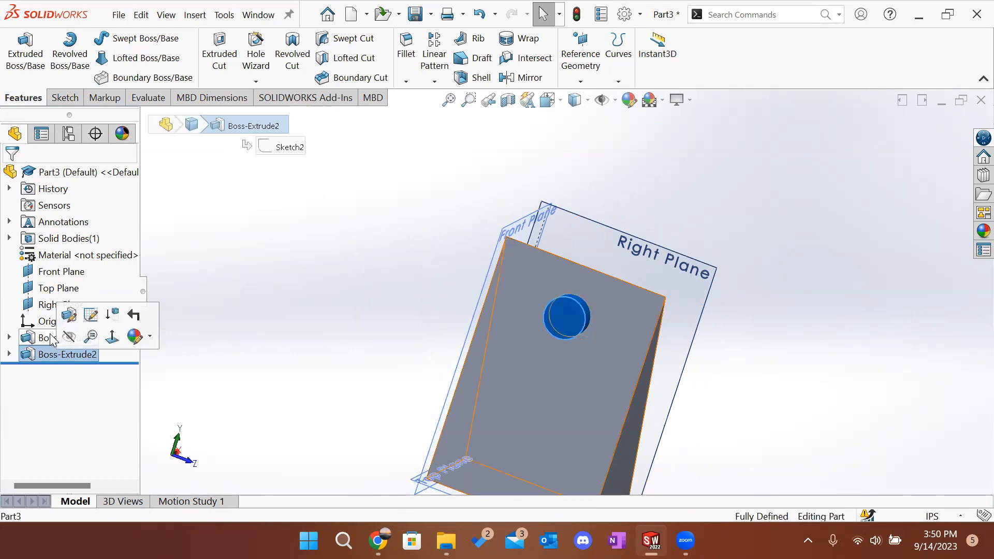
Step: Set the depth of the triangular base extrusion, Boss-Extrude1, to 4 in and rebuild the part
{"action": "double_click", "coordinate": [48, 337]}
{"action": "middle_click_drag", "start_coordinate": [764, 346], "coordinate": [651, 542]}
{"action": "scroll", "coordinate": [717, 396], "scroll_direction": "up", "scroll_amount": 3}
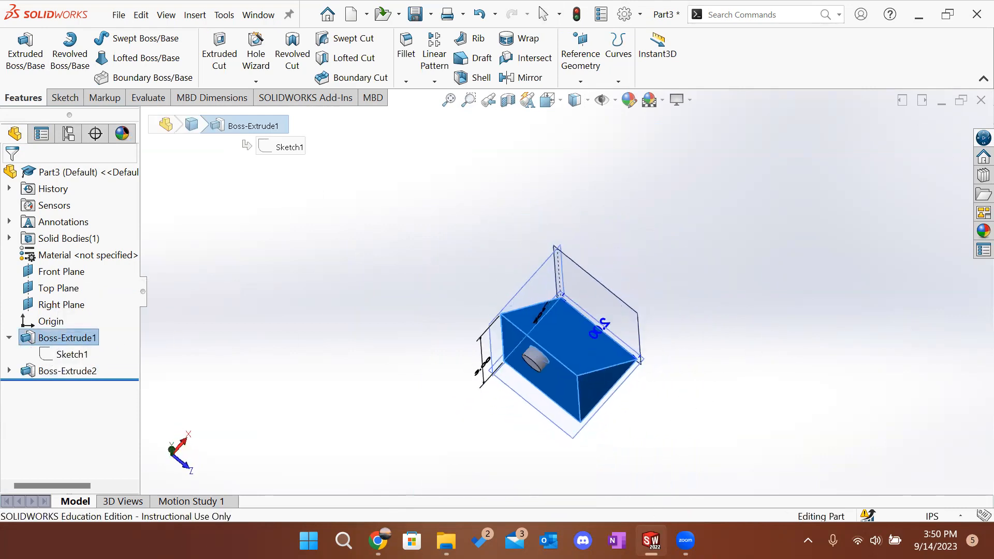
{"action": "double_click", "coordinate": [607, 324]}
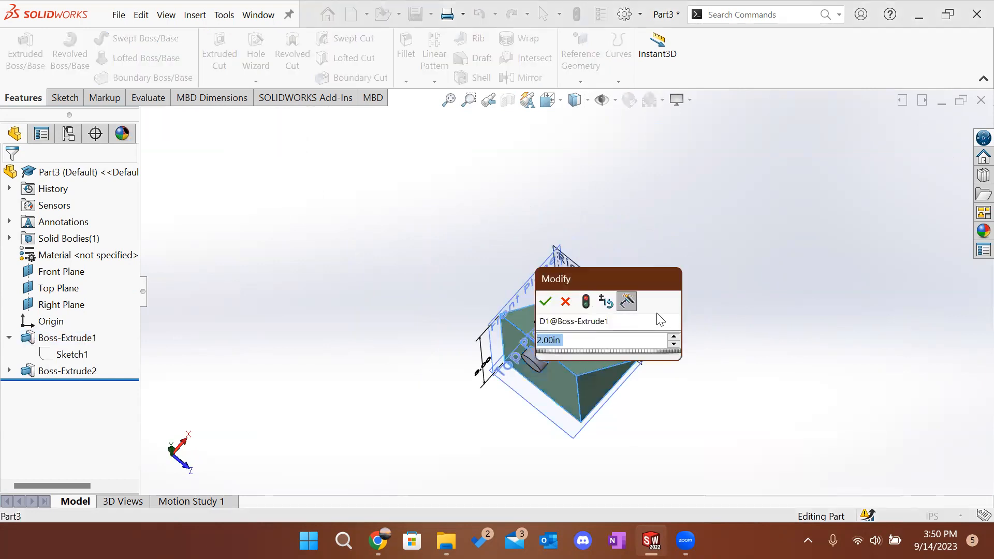
{"action": "type", "text": "4"}
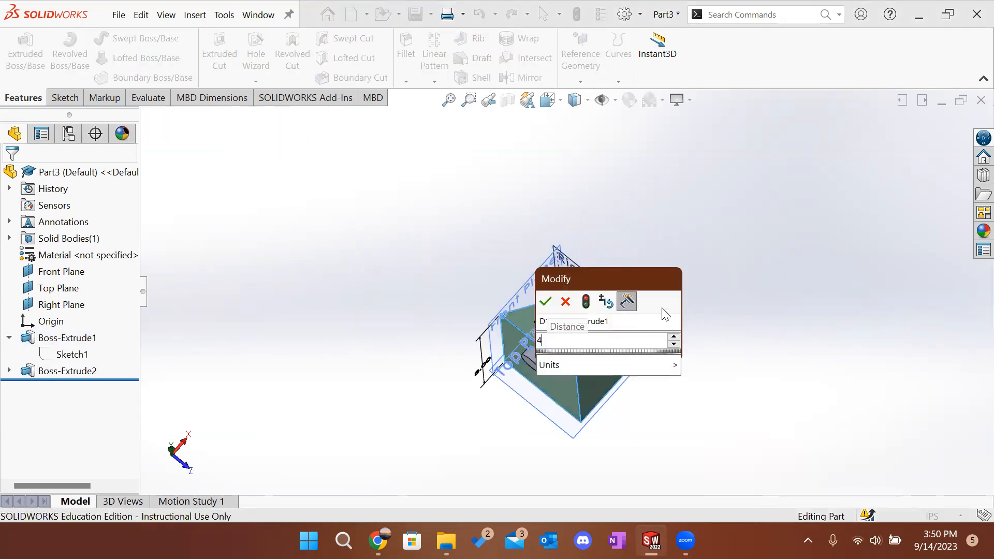
{"action": "key", "text": "Return"}
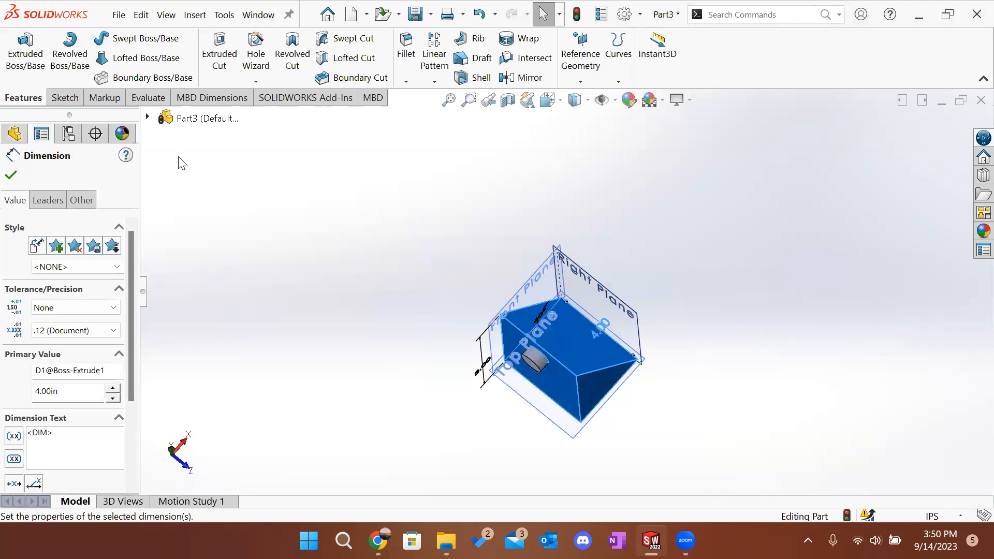
{"action": "left_click", "coordinate": [13, 175]}
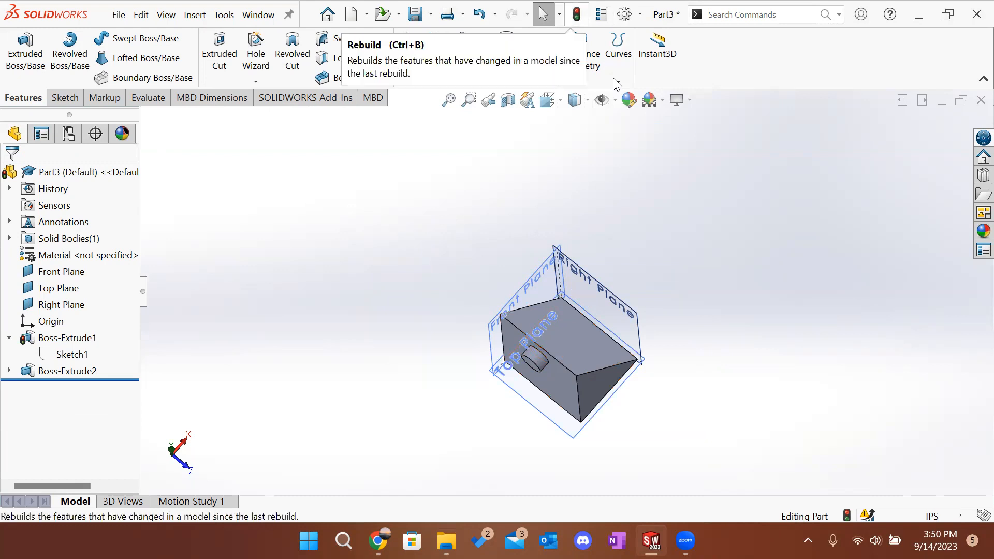
{"action": "middle_click_drag", "start_coordinate": [616, 216], "coordinate": [806, 240]}
{"action": "scroll", "coordinate": [593, 340], "scroll_direction": "down", "scroll_amount": 2}
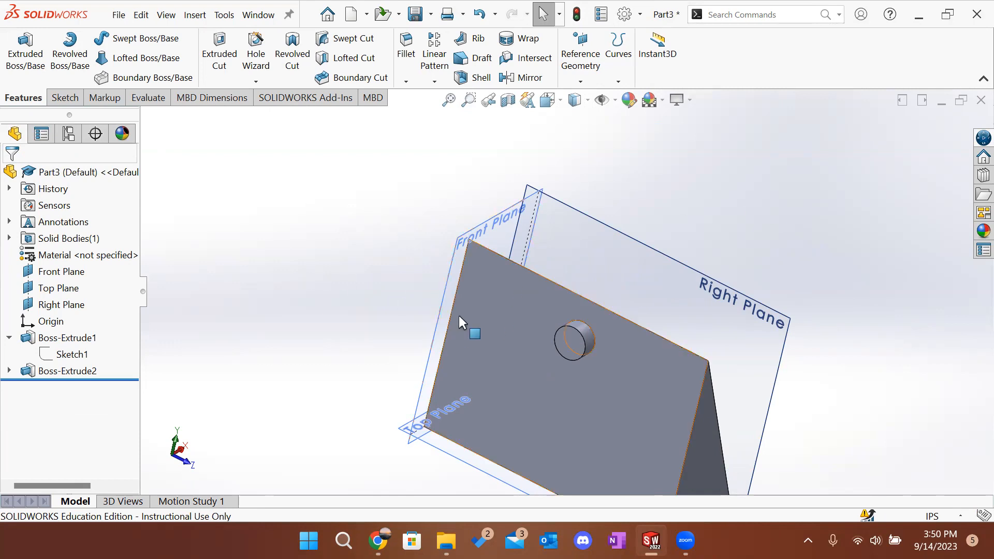
{"action": "key", "text": "f"}
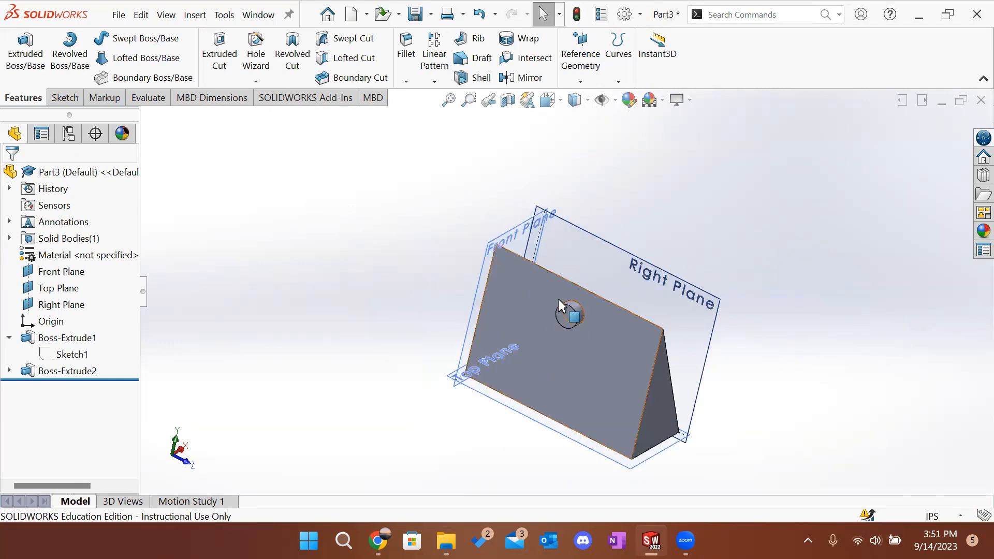
Step: Switch to the Solidworks Workshop presentation in Chrome and view the "Your turn" drawing on slide 7
{"action": "mouse_move", "coordinate": [377, 540]}
{"action": "left_click", "coordinate": [377, 498]}
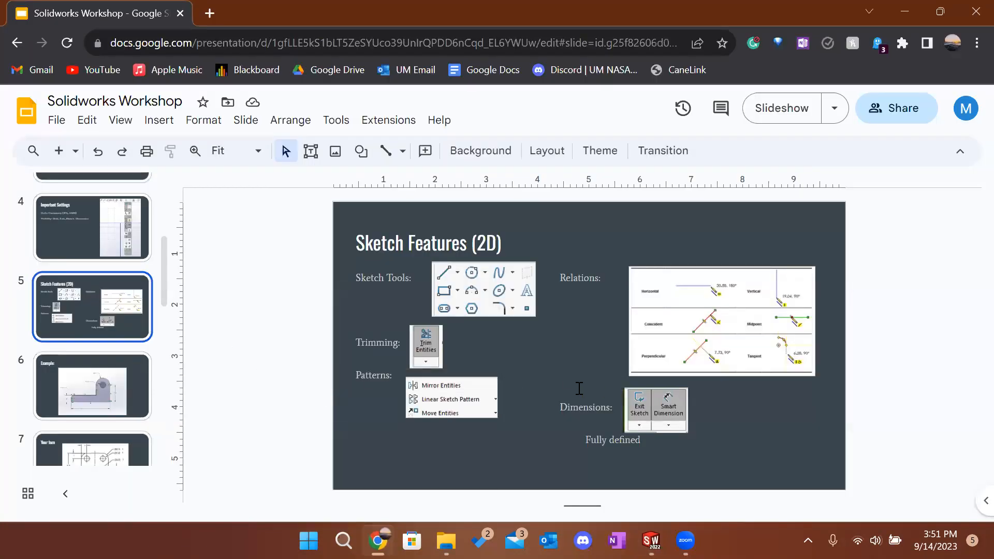
{"action": "scroll", "coordinate": [726, 347], "scroll_direction": "down", "scroll_amount": 1}
{"action": "scroll", "coordinate": [698, 348], "scroll_direction": "up", "scroll_amount": 1}
{"action": "scroll", "coordinate": [66, 384], "scroll_direction": "down", "scroll_amount": 1}
{"action": "scroll", "coordinate": [66, 385], "scroll_direction": "down", "scroll_amount": 1}
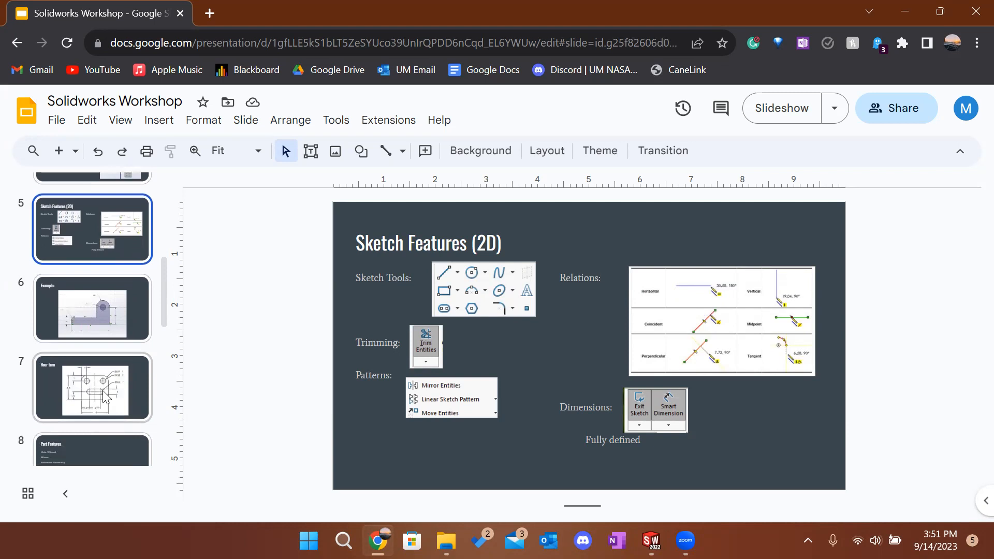
{"action": "scroll", "coordinate": [93, 349], "scroll_direction": "down", "scroll_amount": 1}
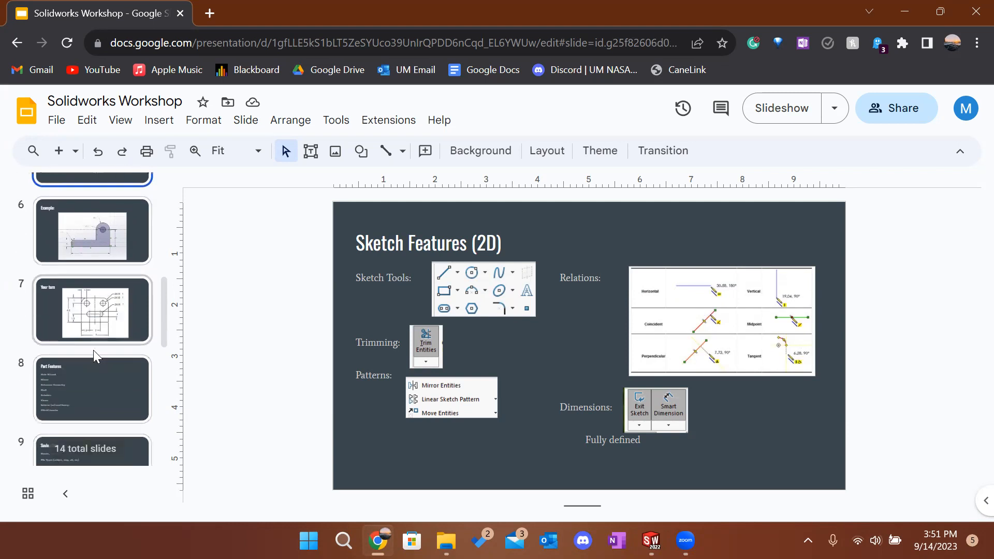
{"action": "left_click", "coordinate": [119, 324]}
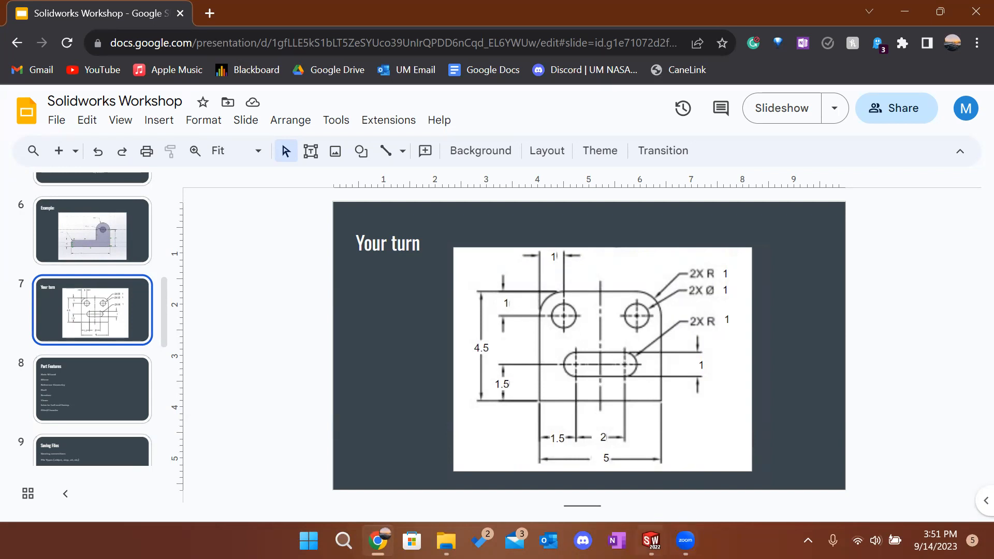
Step: Switch back to SOLIDWORKS and start an Extruded Boss/Base sketch on the slanted face that carries the round boss
{"action": "mouse_move", "coordinate": [651, 540]}
{"action": "left_click", "coordinate": [768, 456]}
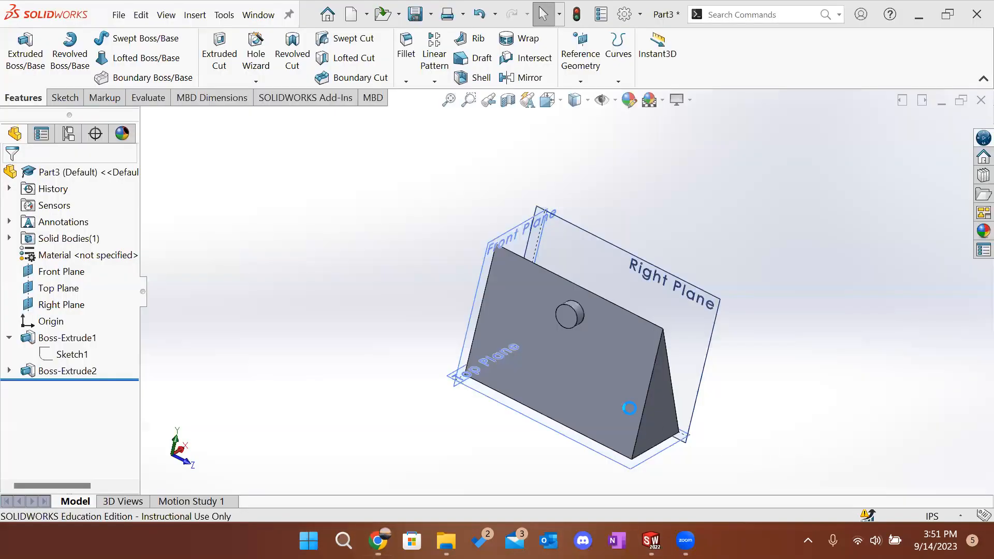
{"action": "scroll", "coordinate": [768, 377], "scroll_direction": "down", "scroll_amount": 3}
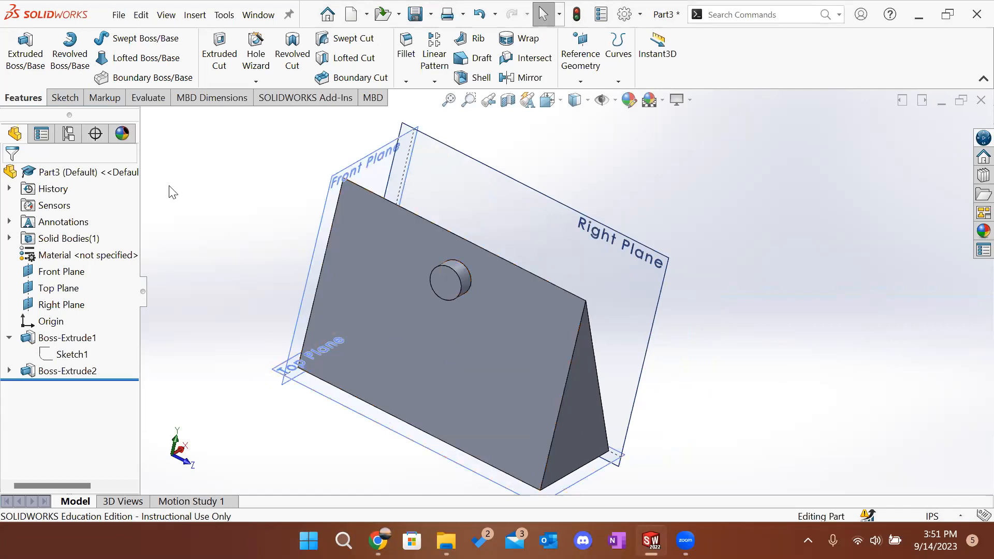
{"action": "left_click", "coordinate": [30, 63]}
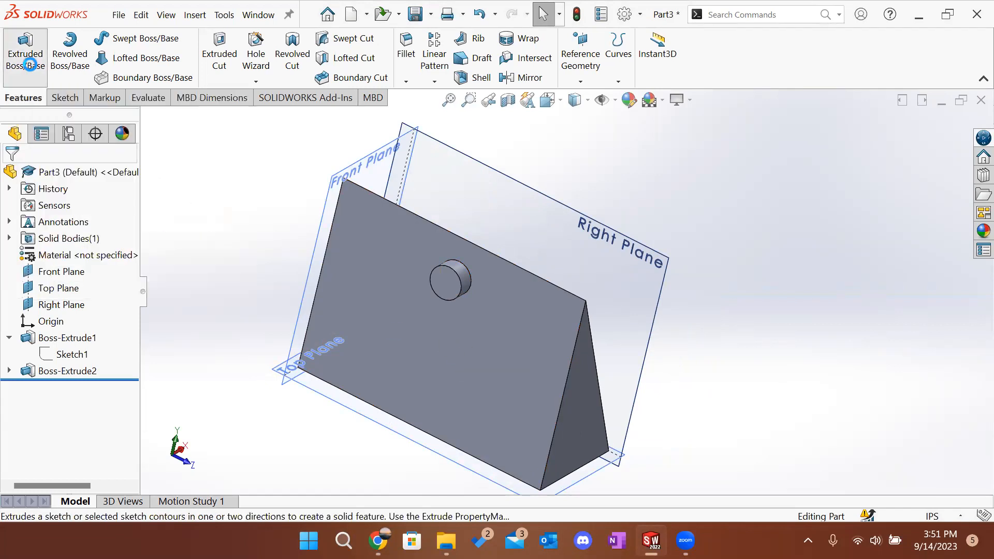
{"action": "left_click", "coordinate": [496, 354]}
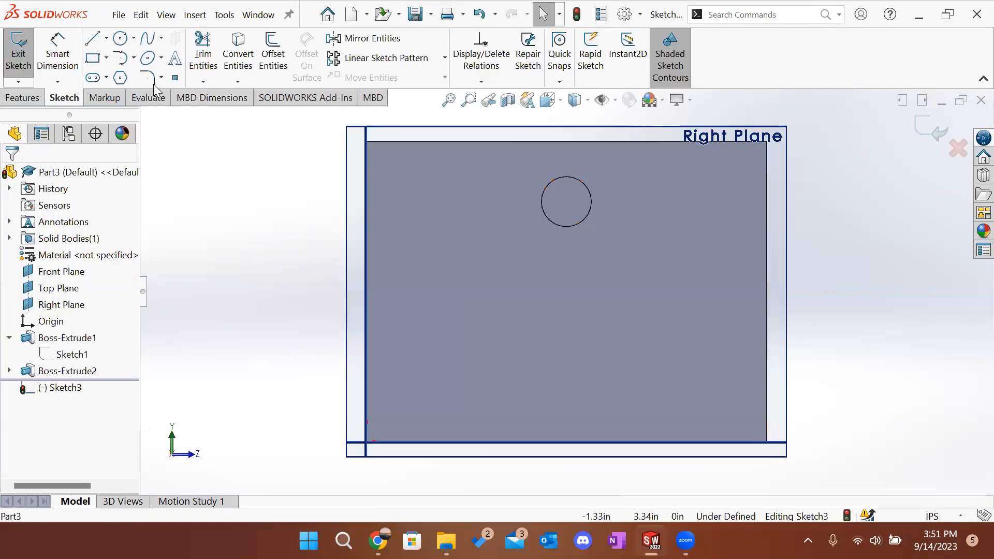
Step: Sketch a horizontal straight slot below the round boss, about 1.76 in between centres and 1.38 in wide
{"action": "left_click", "coordinate": [105, 77]}
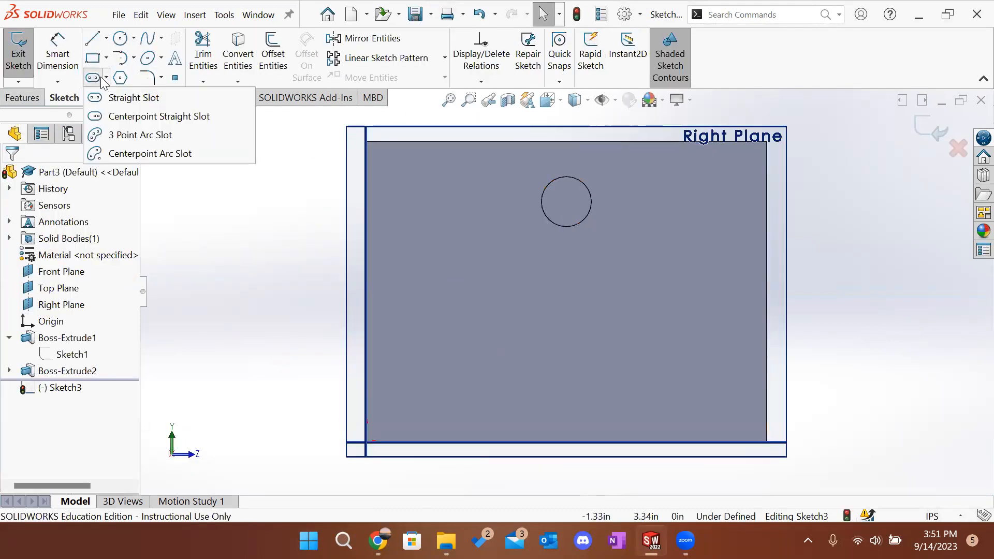
{"action": "left_click", "coordinate": [94, 79]}
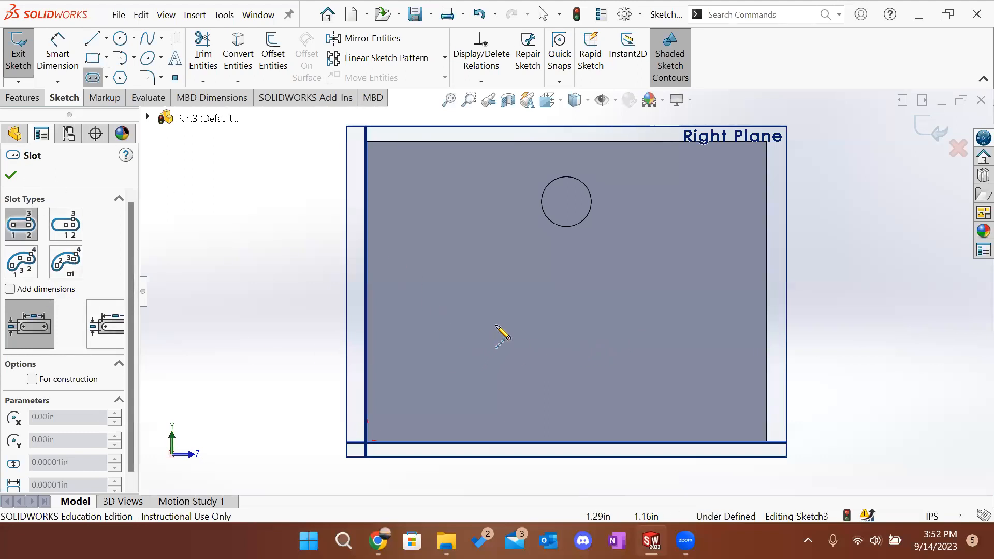
{"action": "left_click", "coordinate": [483, 337]}
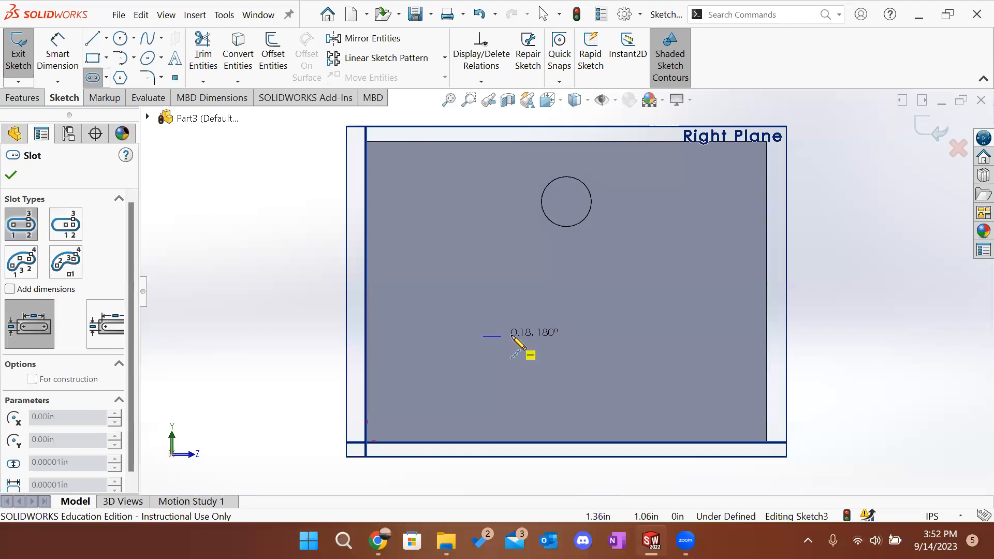
{"action": "left_click", "coordinate": [660, 337]}
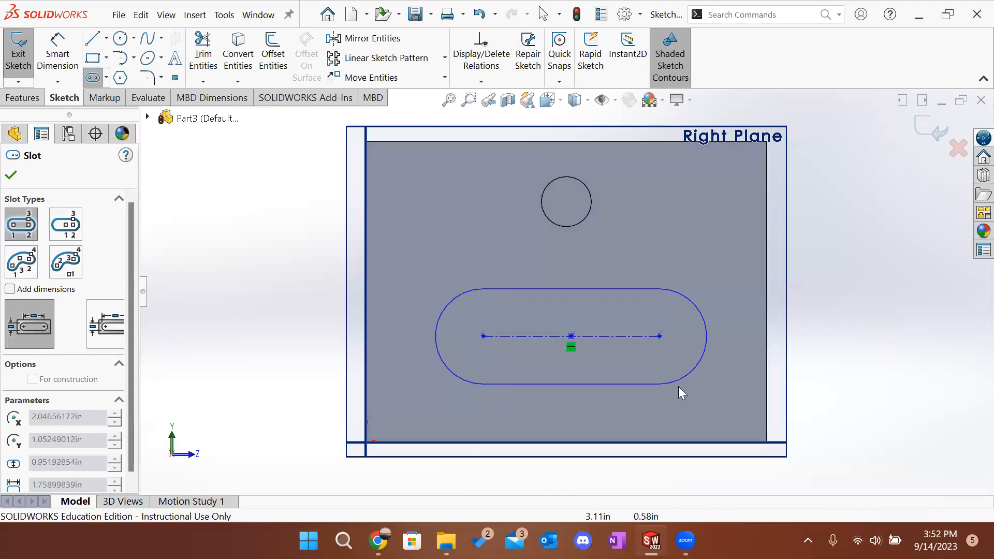
{"action": "left_click", "coordinate": [666, 405]}
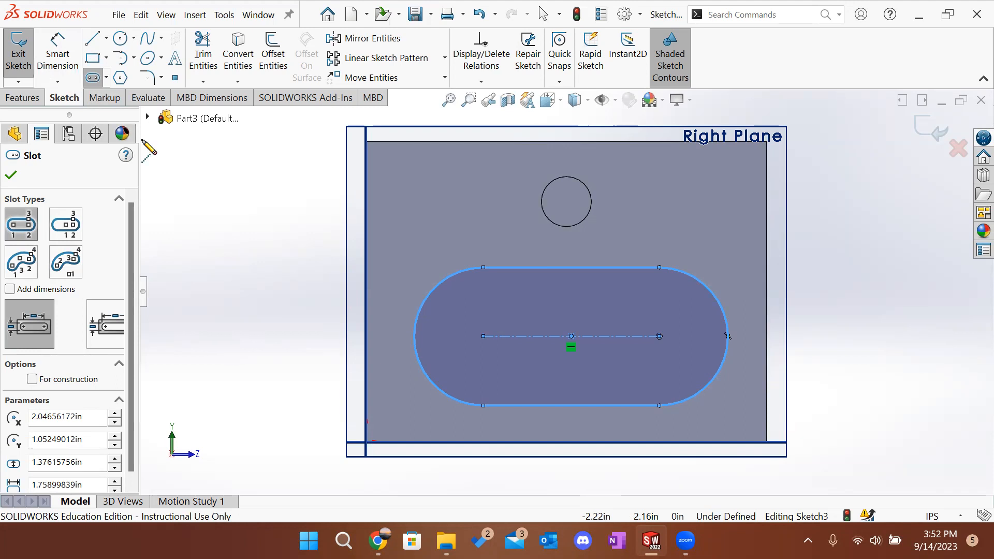
{"action": "key", "text": "Escape"}
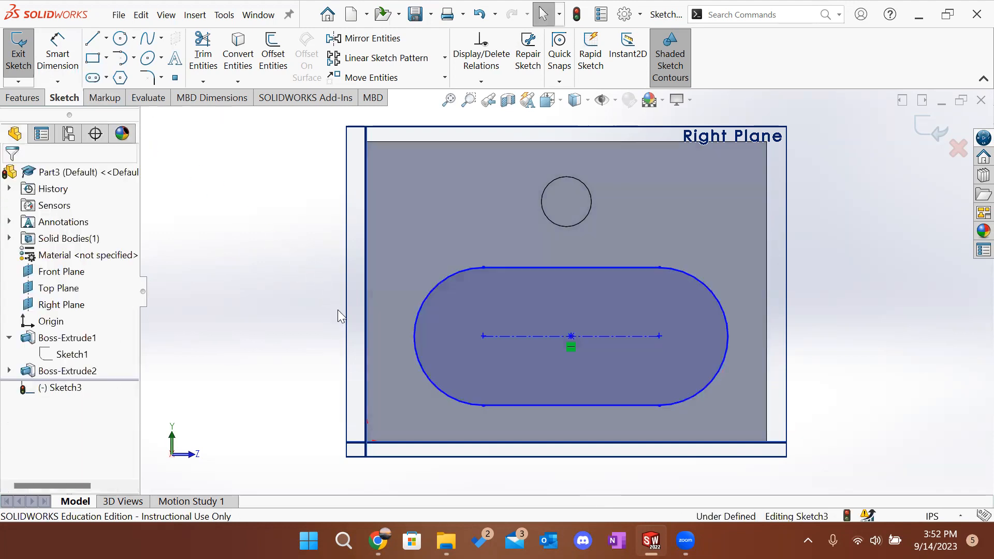
Step: Make the slot's centreline coincident with the midpoint of the face's vertical edge farthest from the origin
{"action": "left_click", "coordinate": [59, 49]}
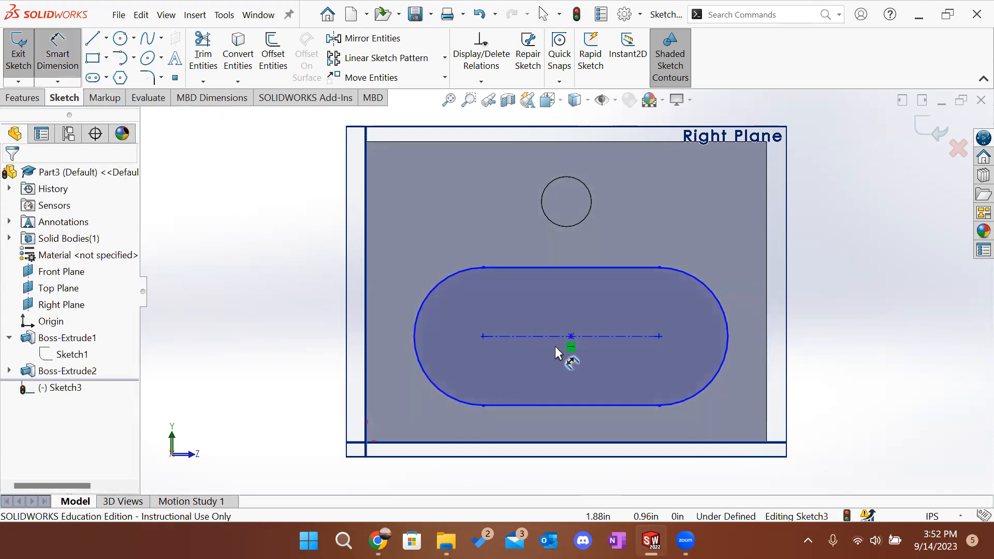
{"action": "key", "text": "Escape"}
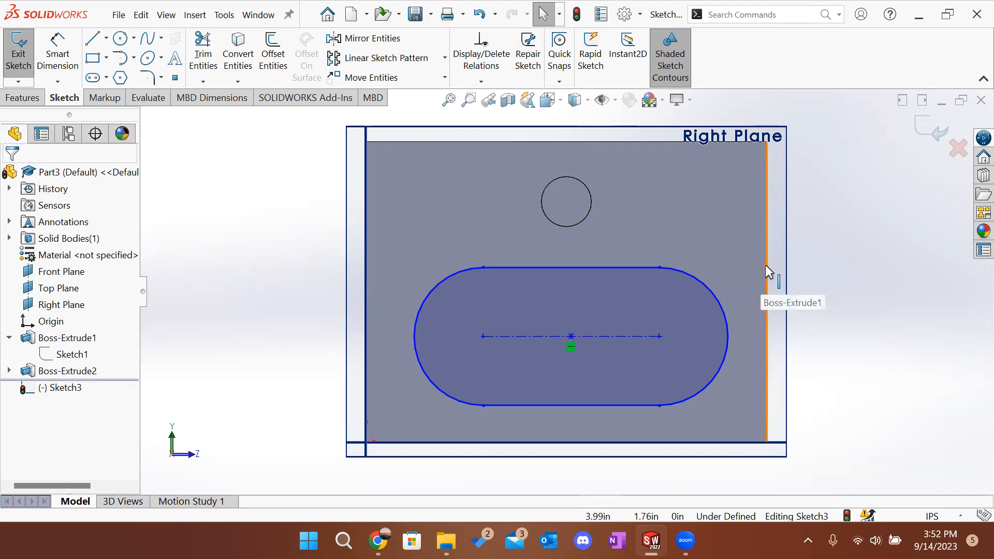
{"action": "left_click", "coordinate": [767, 292]}
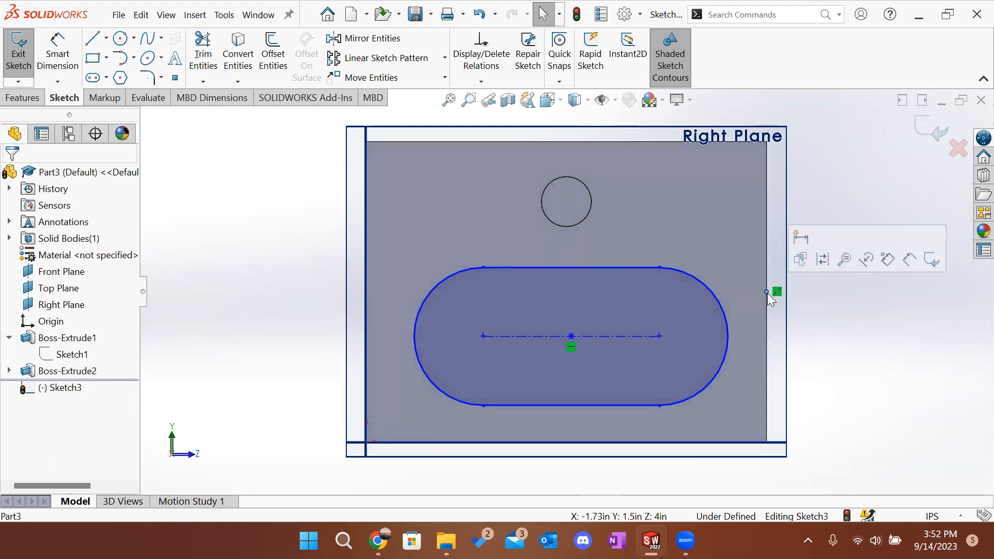
{"action": "left_click", "coordinate": [639, 336]}
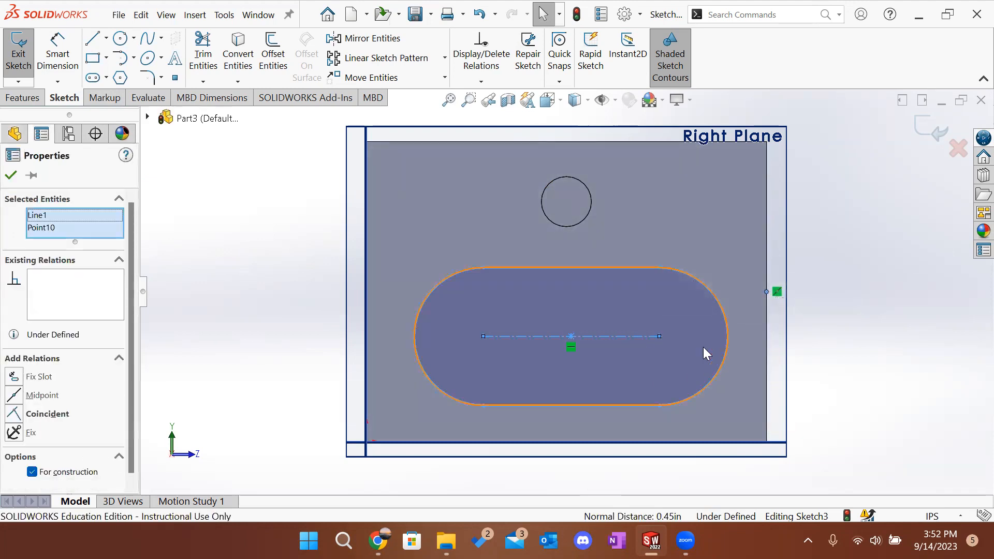
{"action": "left_click", "coordinate": [29, 413]}
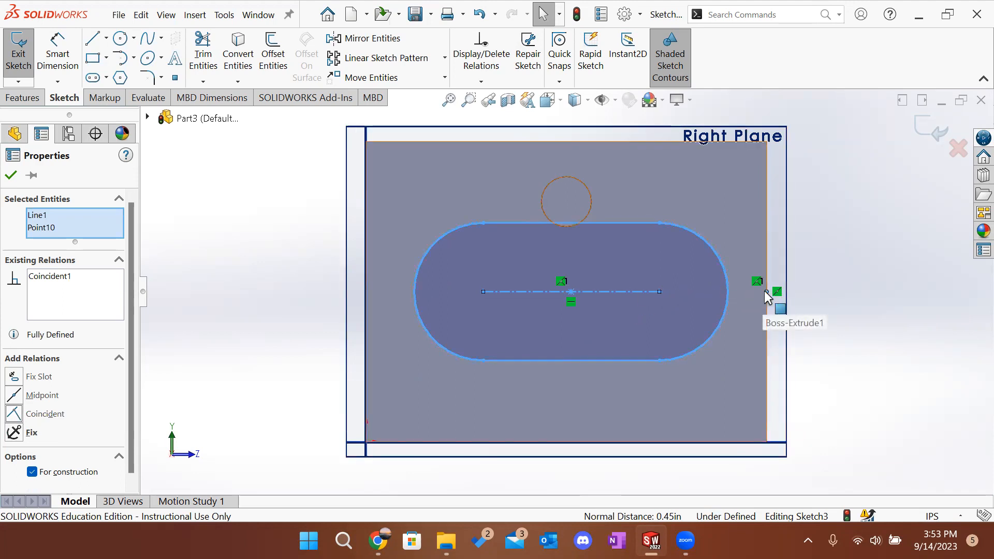
{"action": "left_click", "coordinate": [10, 177]}
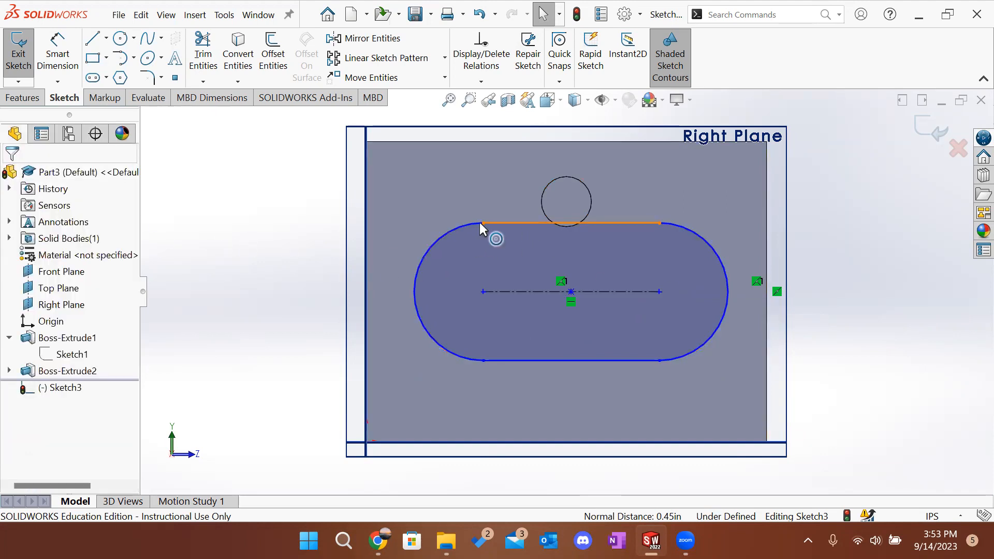
Step: Dimension the slot's lower straight edge and set its length to 1.5 in
{"action": "left_click", "coordinate": [56, 58]}
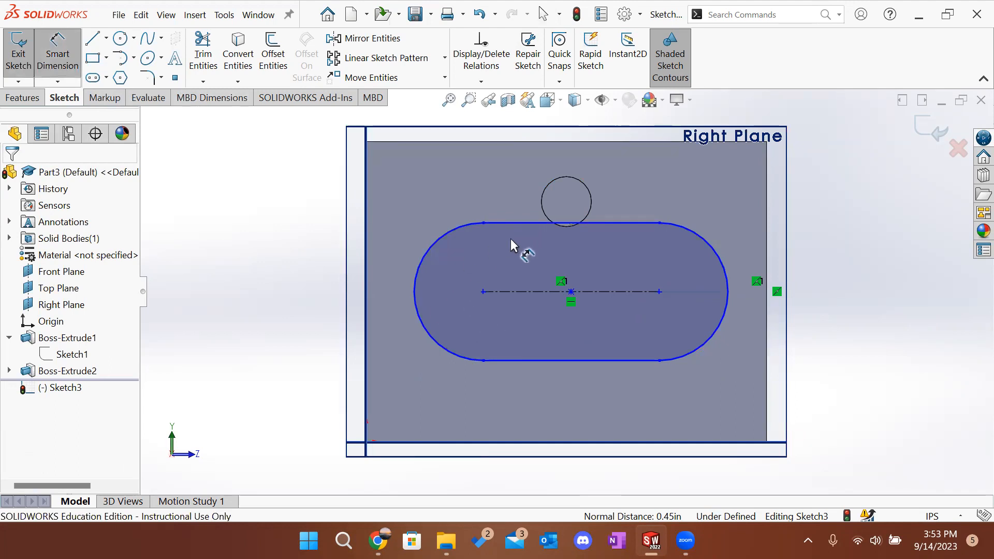
{"action": "left_click", "coordinate": [522, 291]}
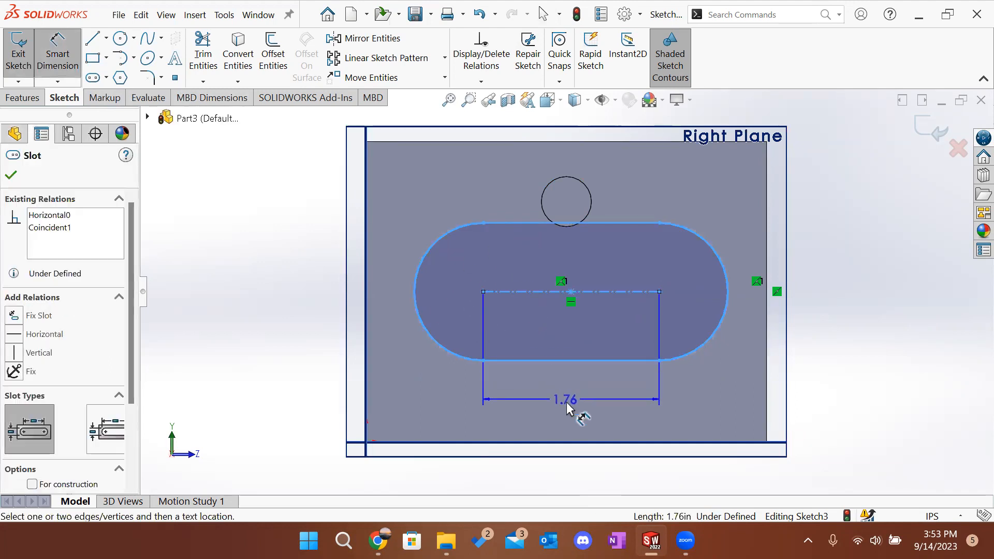
{"action": "key", "text": "Escape"}
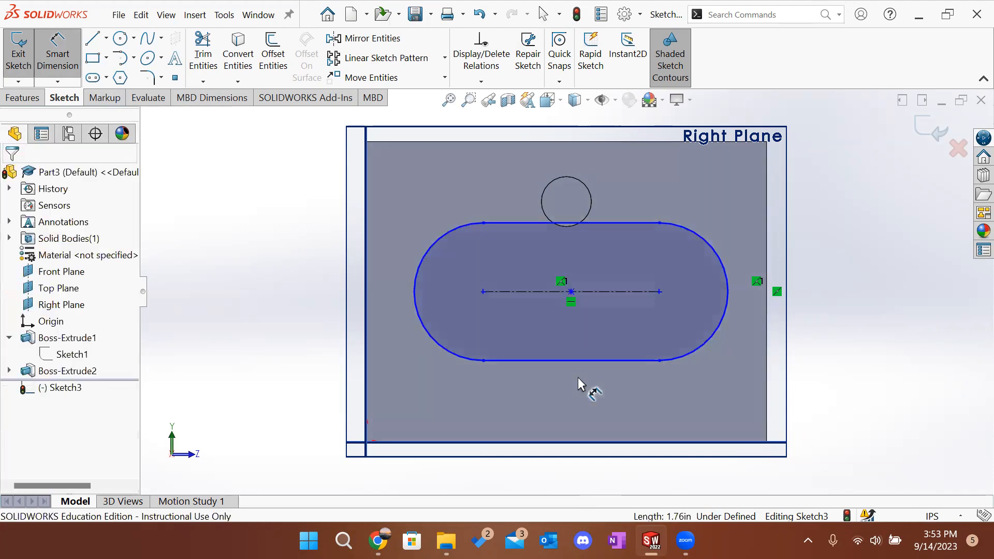
{"action": "left_click", "coordinate": [570, 361]}
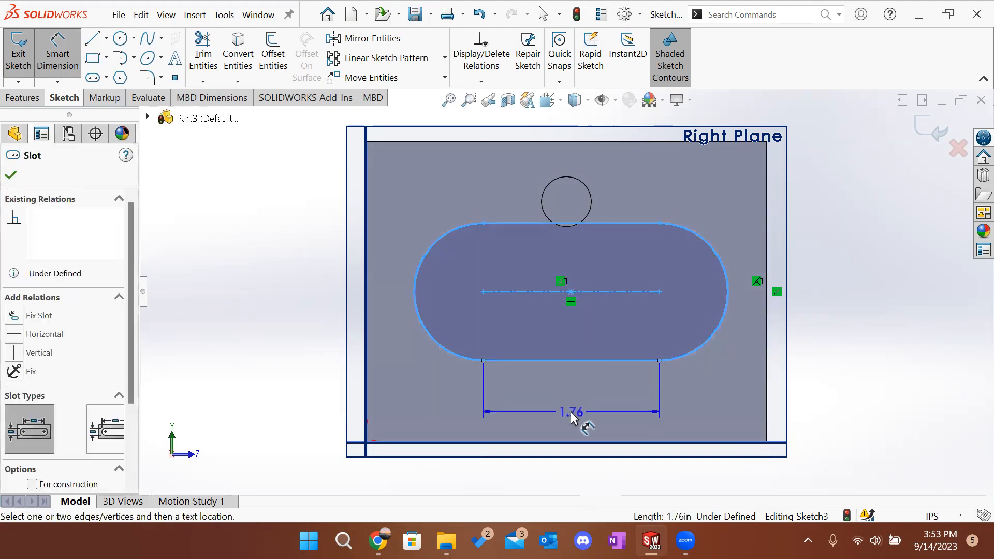
{"action": "left_click", "coordinate": [572, 418]}
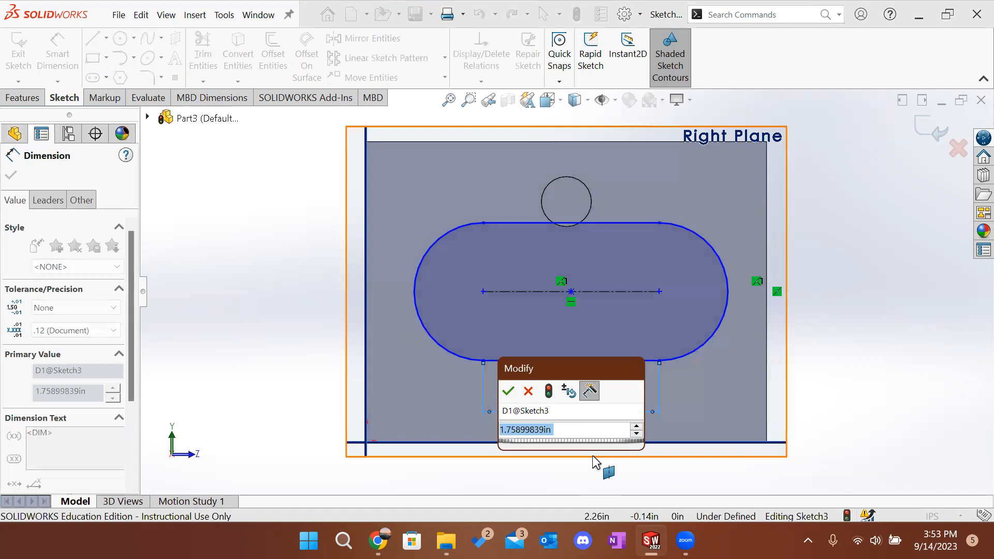
{"action": "type", "text": "1.5"}
{"action": "key", "text": "Return"}
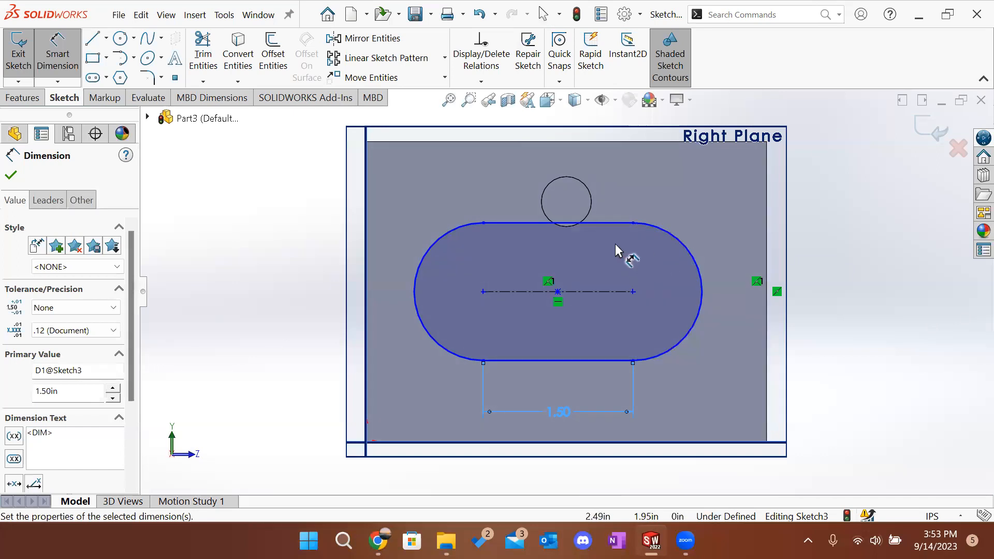
{"action": "left_click", "coordinate": [612, 223]}
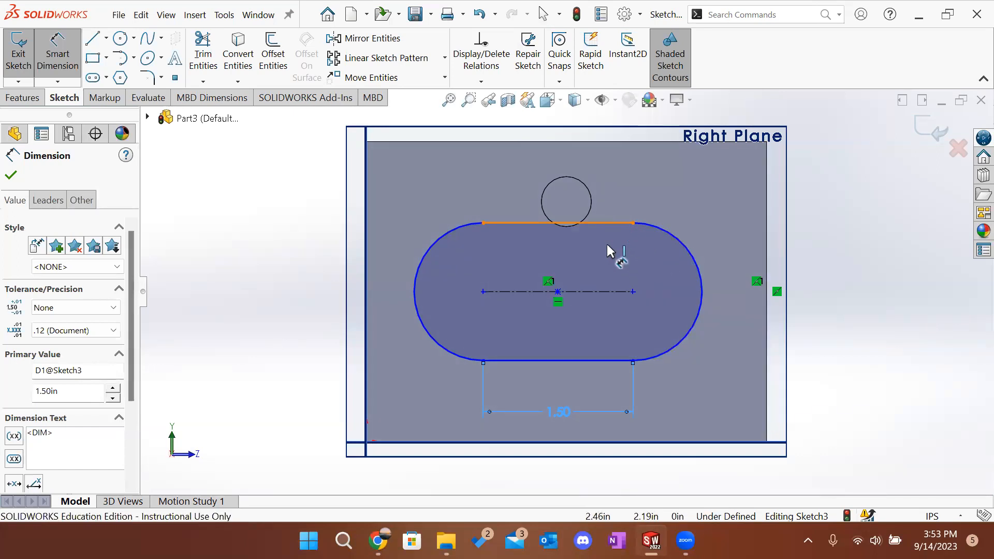
{"action": "left_click", "coordinate": [607, 358]}
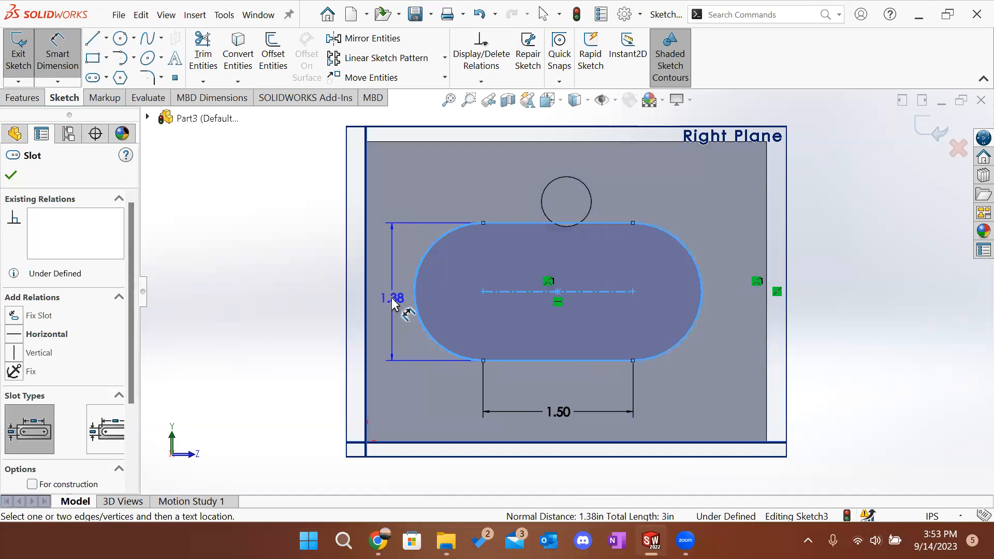
{"action": "key", "text": "Escape"}
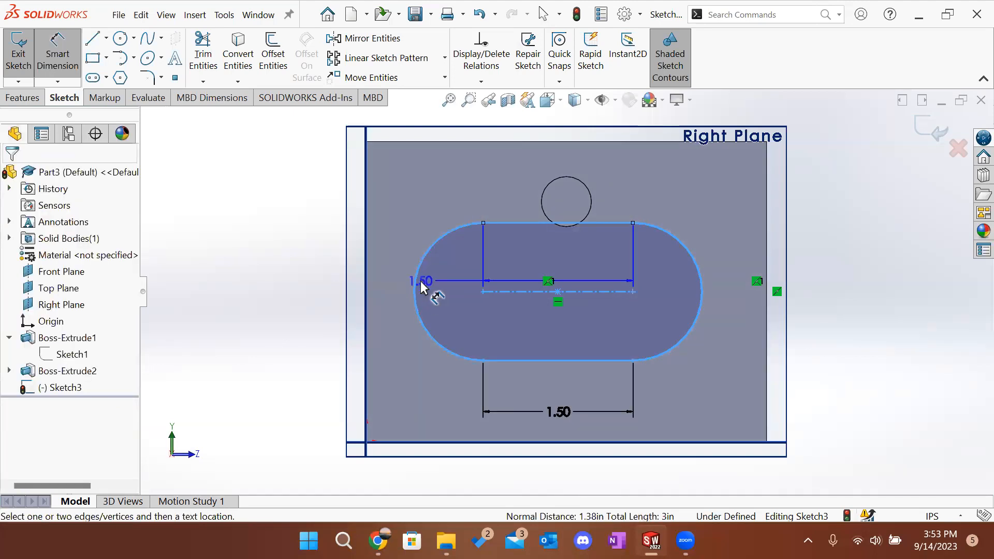
Step: Dimension the slot's rounded end nearest the origin and set its radius to 0.5 in
{"action": "left_click", "coordinate": [419, 280]}
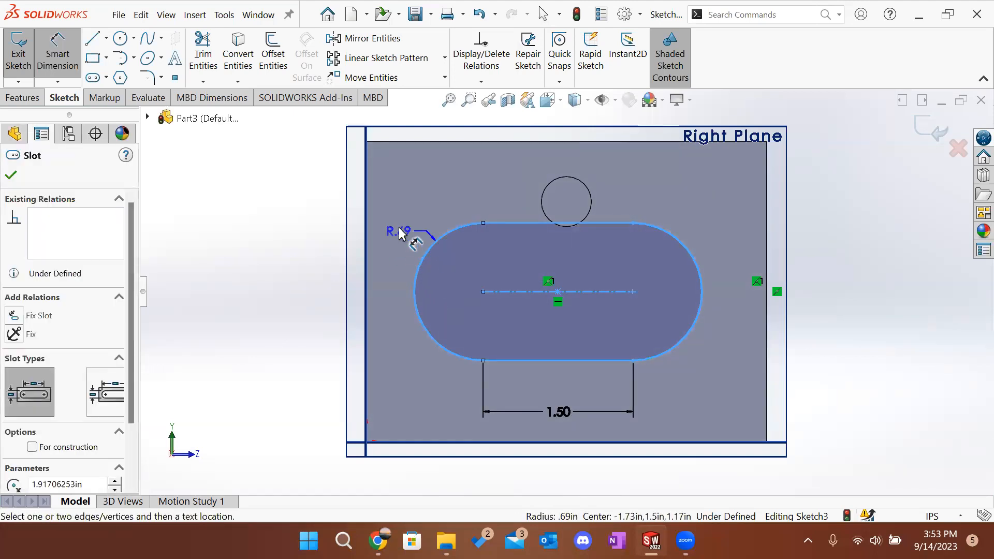
{"action": "left_click", "coordinate": [396, 212]}
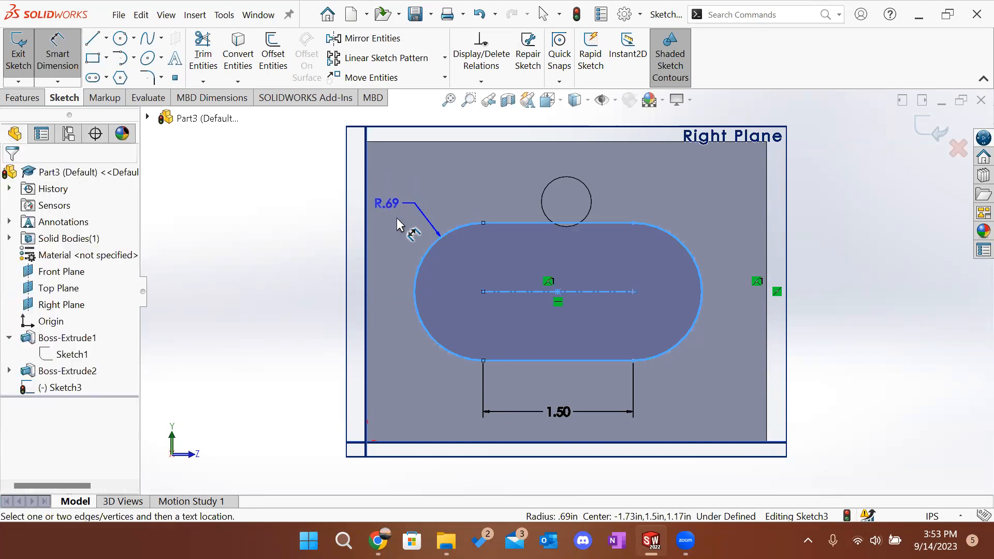
{"action": "type", "text": ".5"}
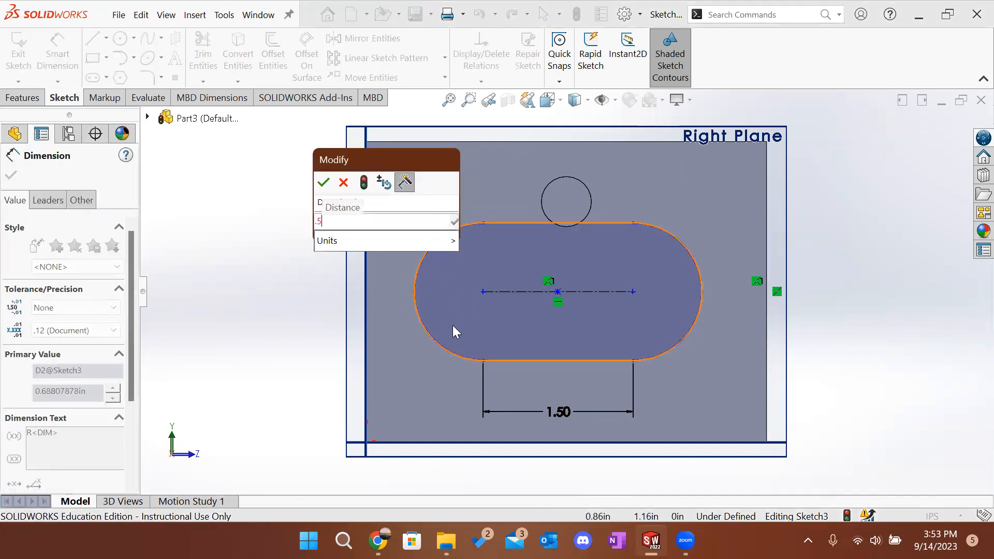
{"action": "key", "text": "Return"}
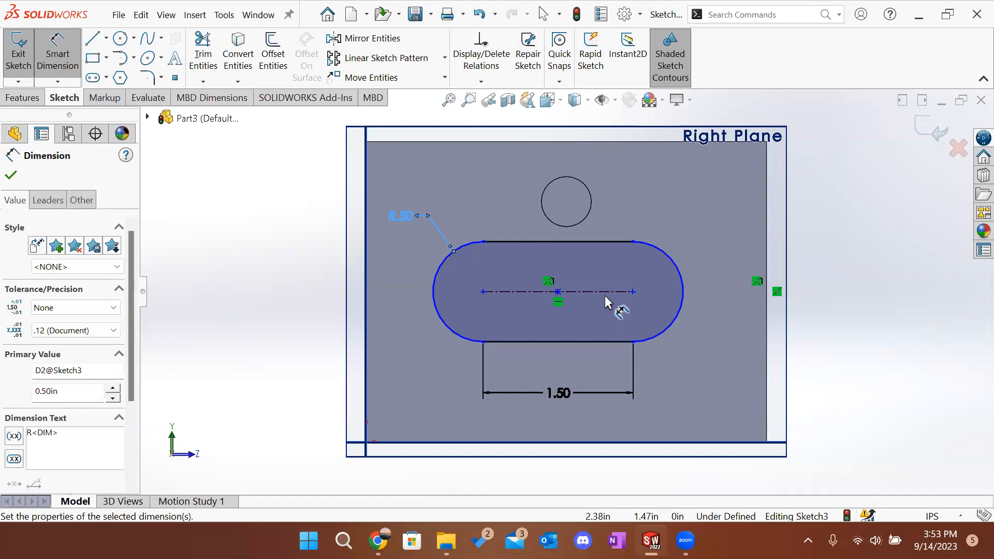
{"action": "left_click", "coordinate": [483, 292]}
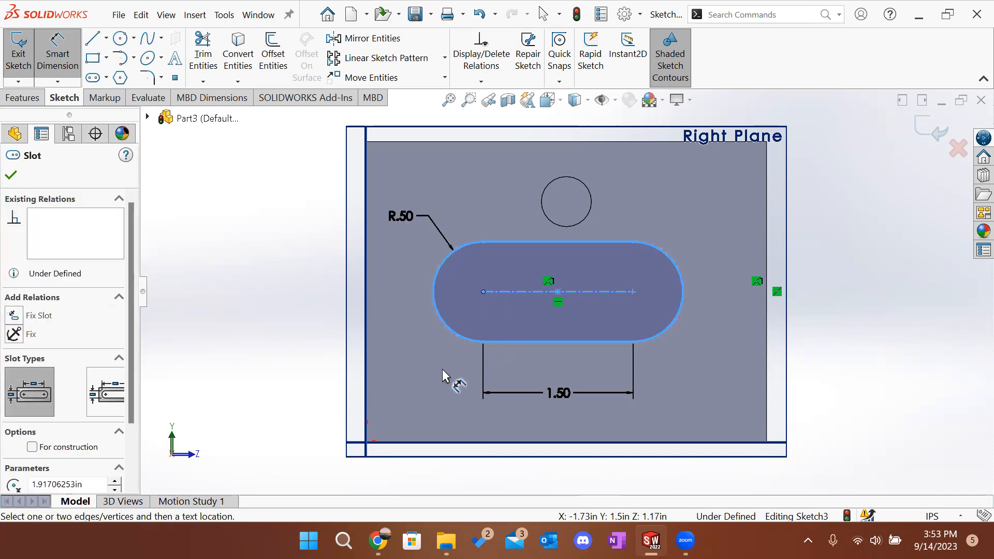
{"action": "key", "text": "Escape"}
{"action": "key", "text": "Escape"}
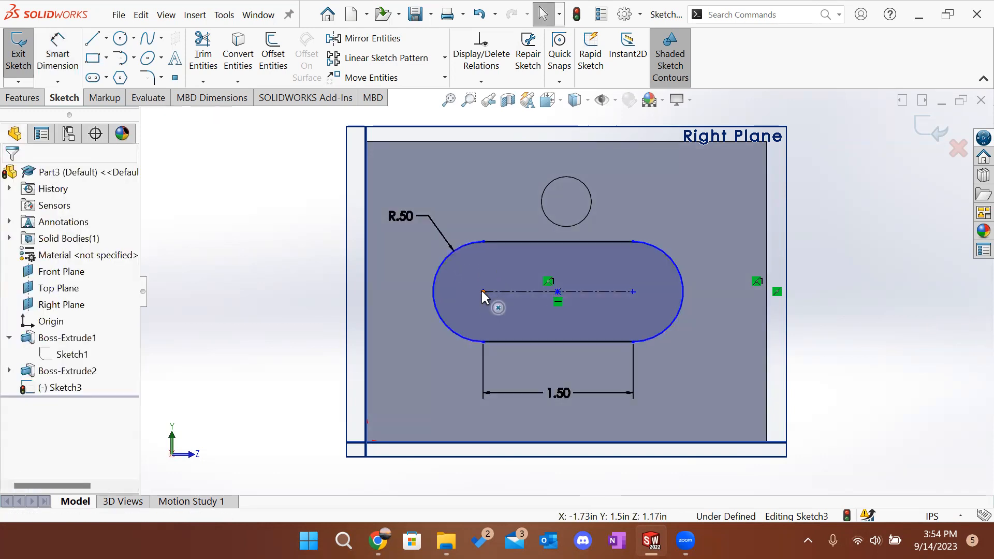
Step: Dimension the distance from the Front Plane to the slot's nearer arc centre and set it to 1 in
{"action": "left_click", "coordinate": [57, 56]}
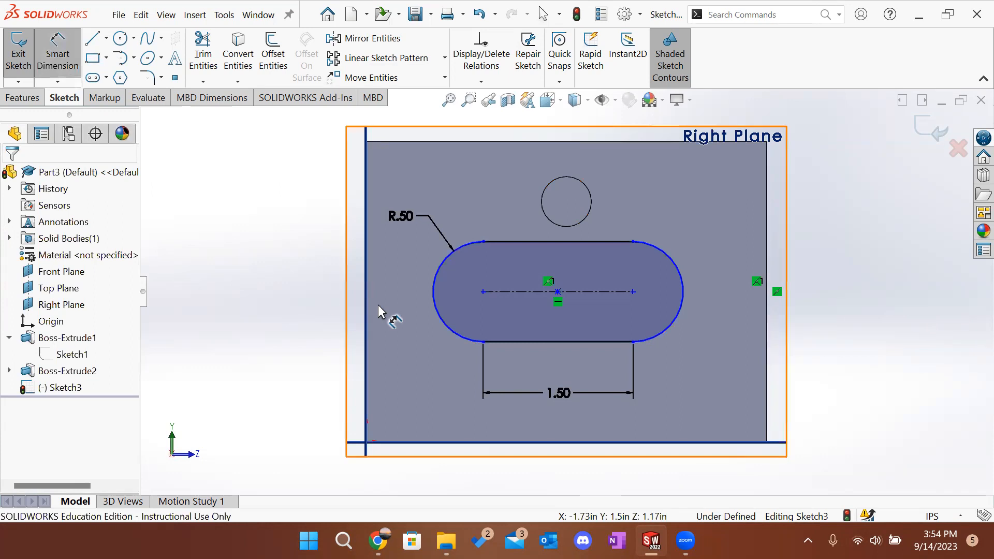
{"action": "left_click", "coordinate": [483, 293]}
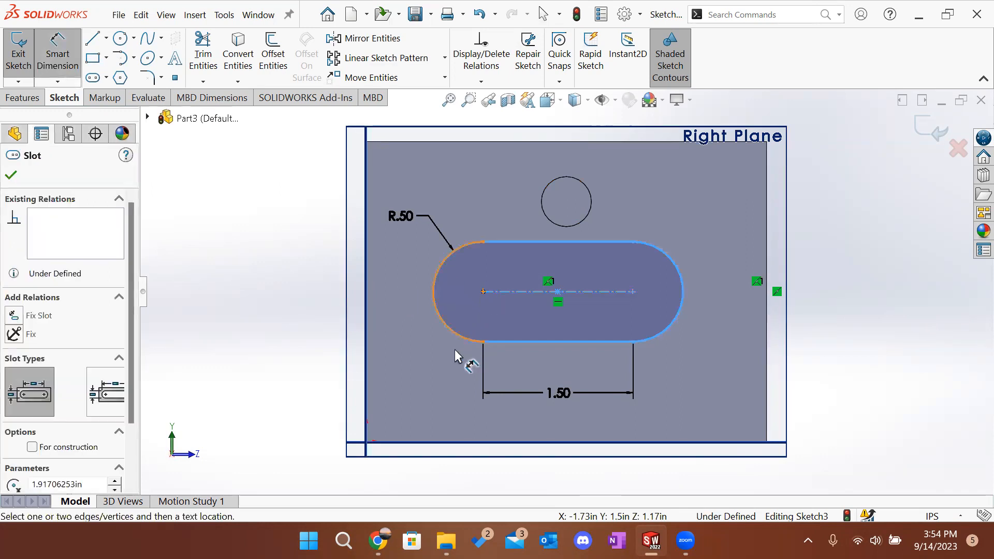
{"action": "left_click", "coordinate": [365, 331]}
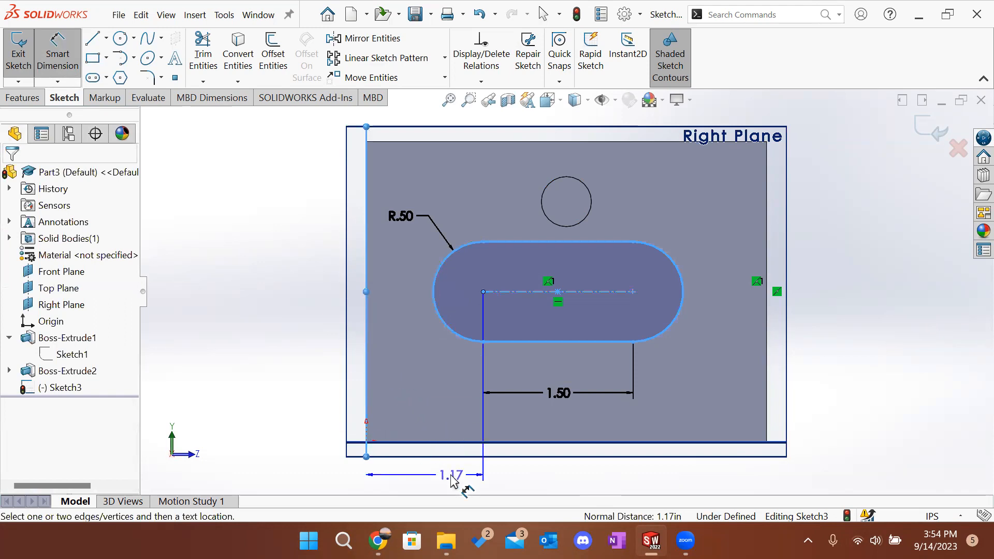
{"action": "left_click", "coordinate": [452, 481]}
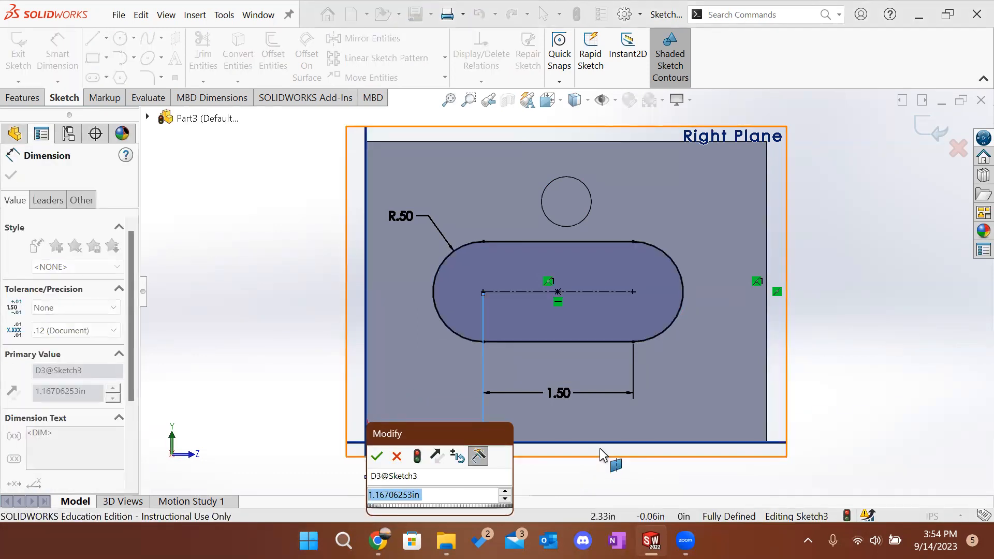
{"action": "type", "text": "1"}
{"action": "key", "text": "Return"}
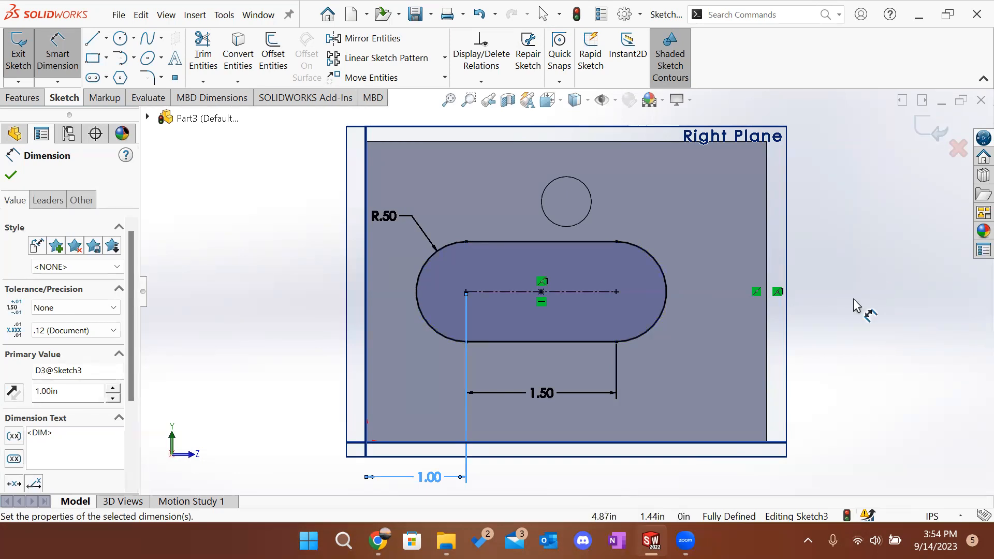
{"action": "key", "text": "Escape"}
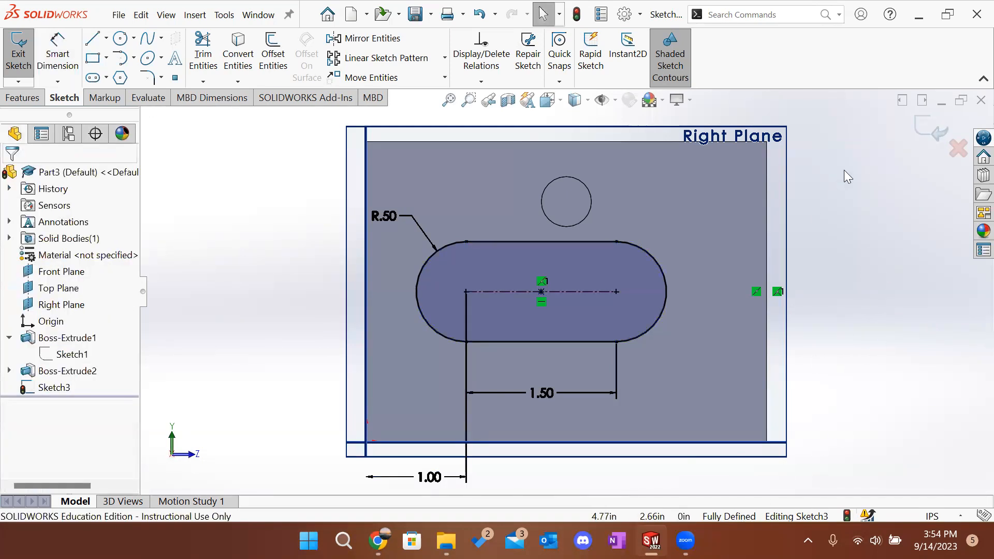
Step: Finish the slot sketch and extrude it as a blind, merged boss, raising the depth by two 0.1 in increments
{"action": "left_click", "coordinate": [927, 130]}
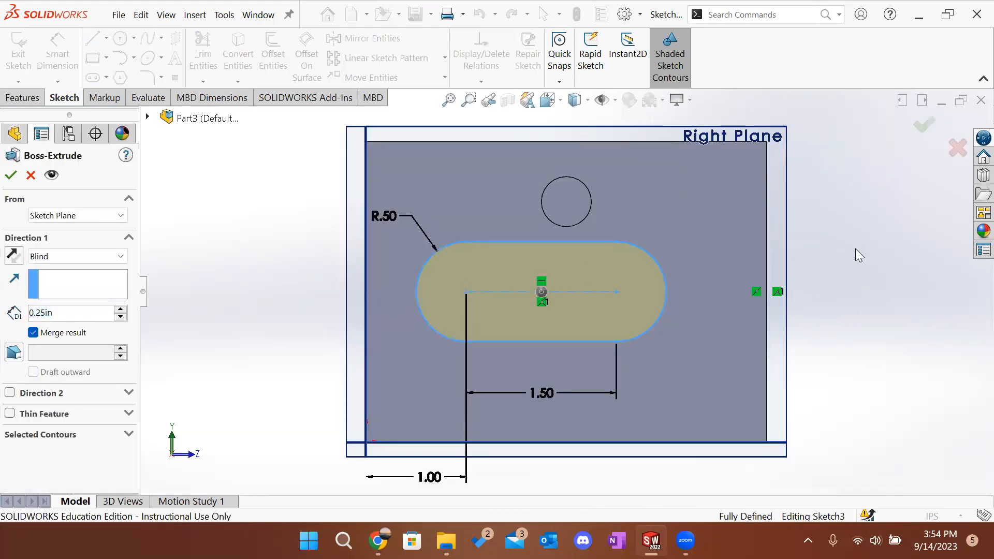
{"action": "left_click", "coordinate": [120, 309]}
{"action": "left_click", "coordinate": [120, 309]}
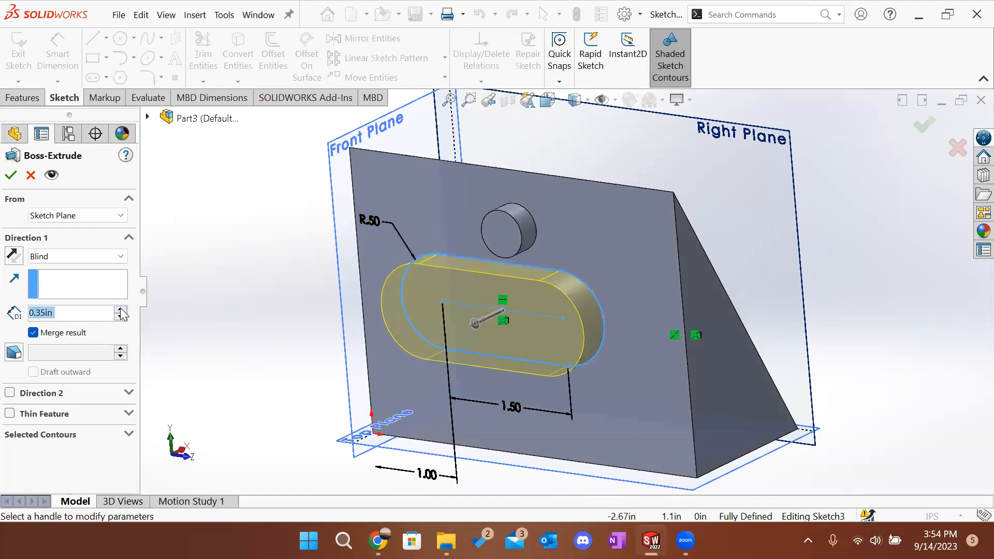
{"action": "left_click", "coordinate": [12, 176]}
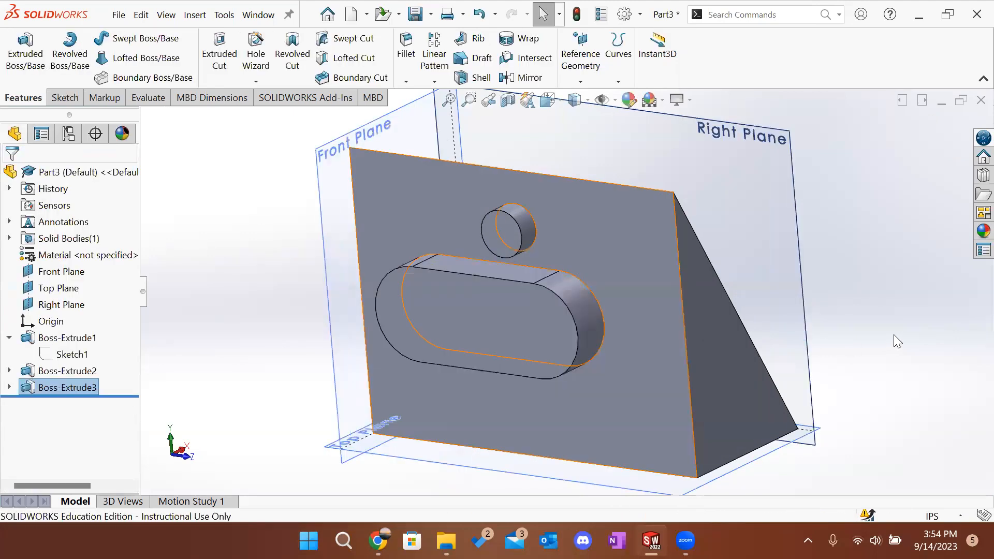
Step: Start an Extruded Cut sketch on the wedge's exposed triangular side face
{"action": "middle_click_drag", "start_coordinate": [938, 277], "coordinate": [918, 413]}
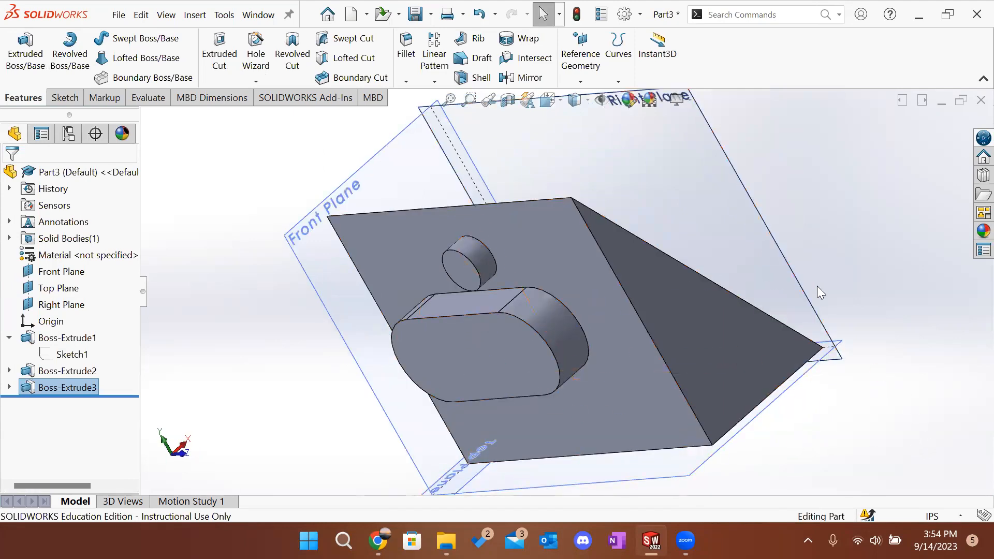
{"action": "left_click", "coordinate": [229, 75]}
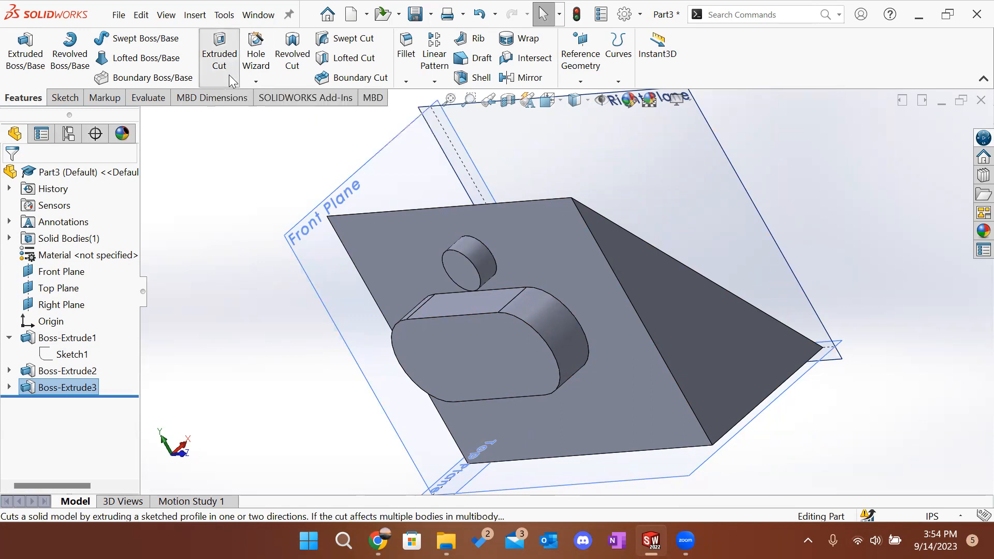
{"action": "left_click", "coordinate": [695, 317]}
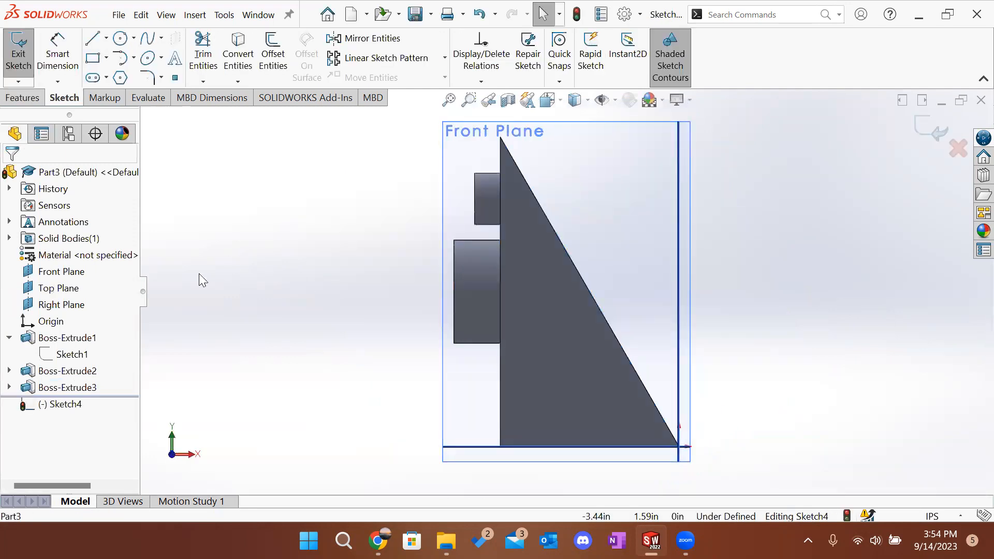
Step: Sketch a corner rectangle about 0.46 in wide in the lower part of the triangular face, clear of its edges
{"action": "left_click", "coordinate": [95, 61]}
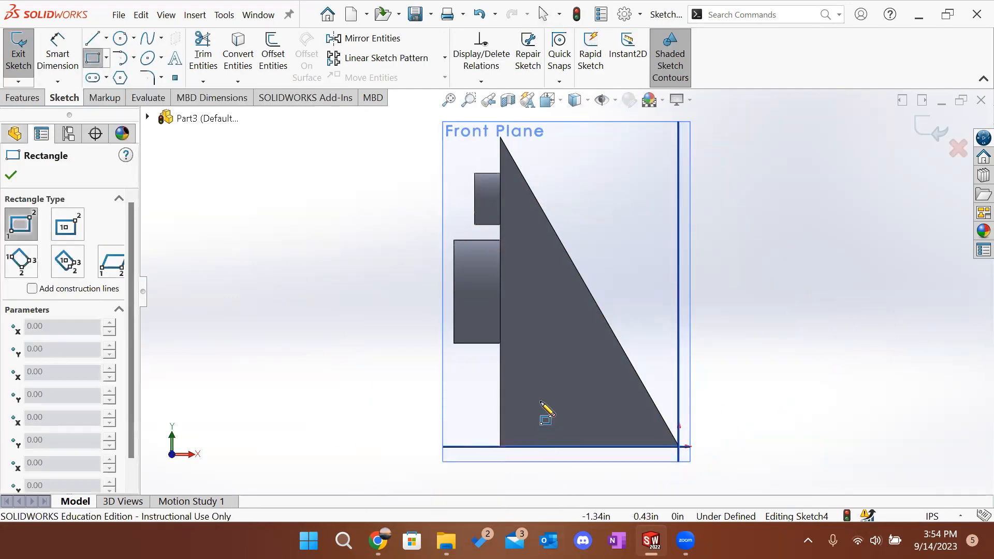
{"action": "left_click", "coordinate": [530, 413]}
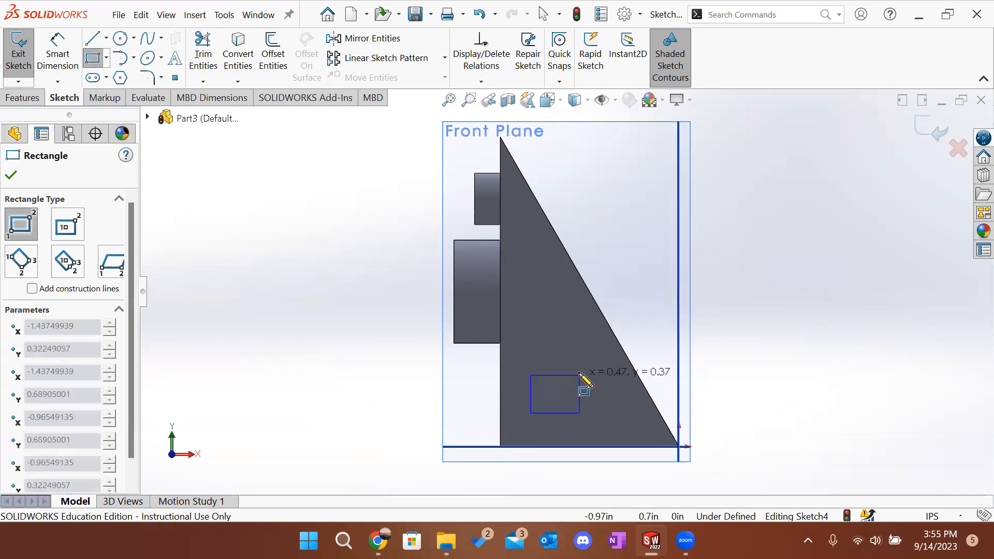
{"action": "left_click", "coordinate": [578, 369]}
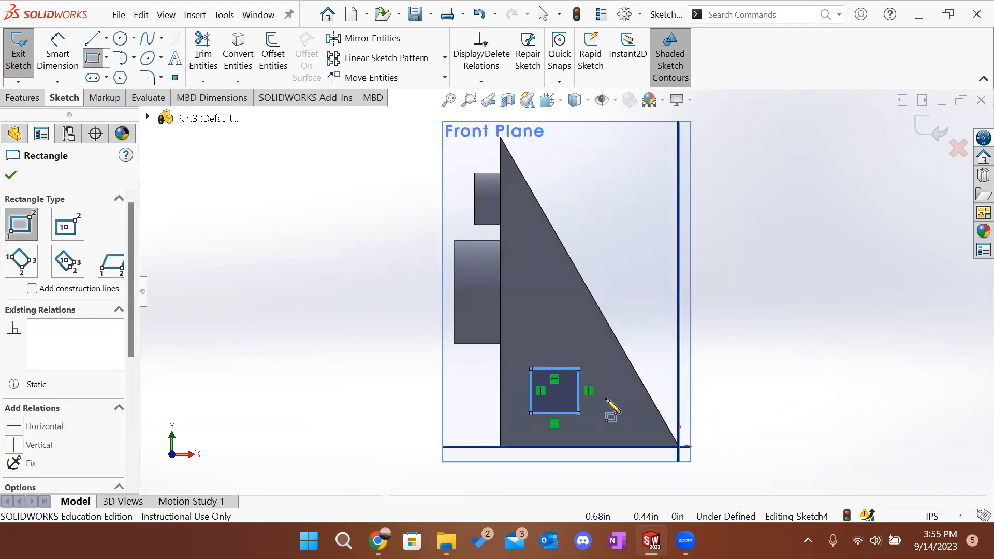
{"action": "scroll", "coordinate": [599, 403], "scroll_direction": "down", "scroll_amount": 2}
{"action": "key", "text": "Escape"}
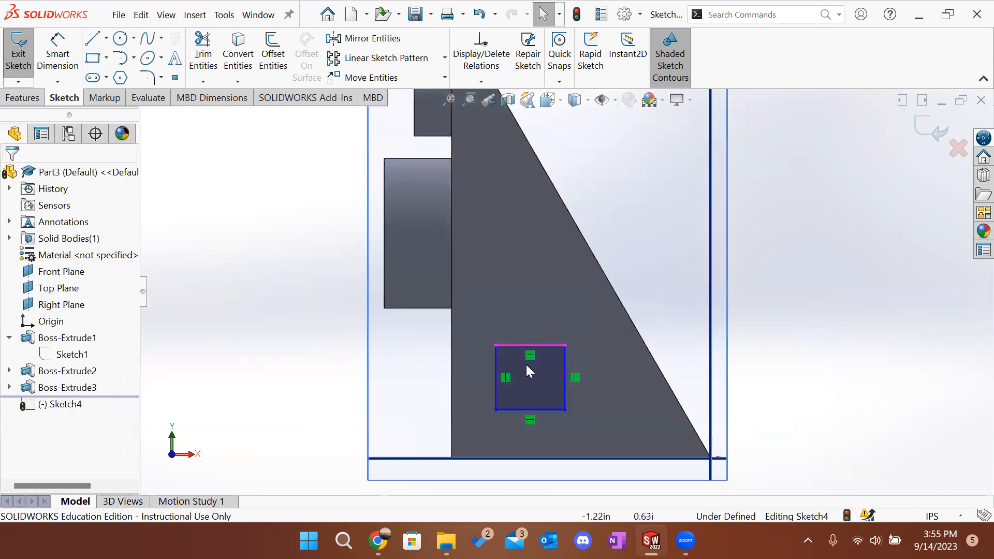
Step: Make the rectangle's upper edge and the vertical edge nearest the hypotenuse equal in length
{"action": "left_click", "coordinate": [547, 344]}
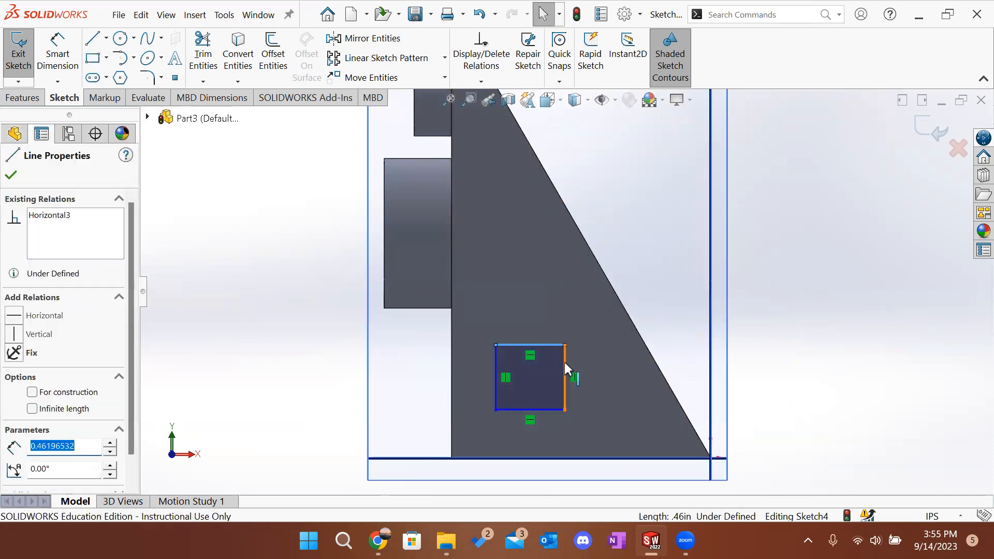
{"action": "left_click", "coordinate": [564, 362], "text": "ctrl"}
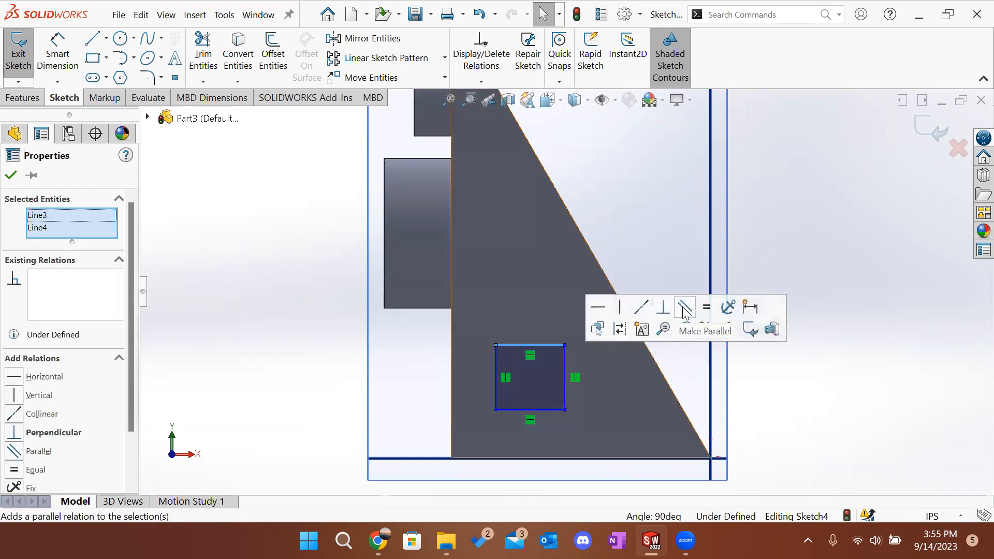
{"action": "left_click", "coordinate": [708, 309]}
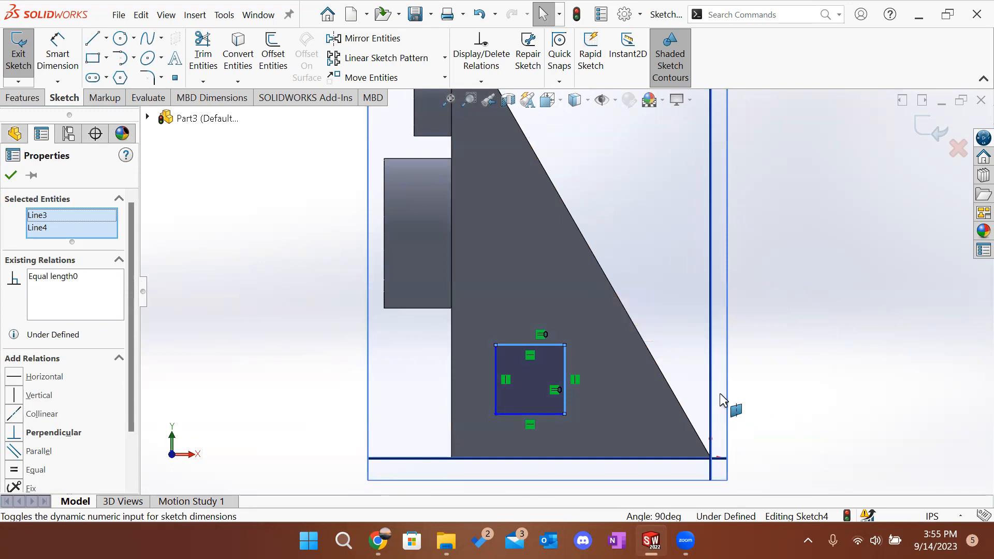
{"action": "key", "text": "Escape"}
Step: Dimension the lower edge of the square and set its length to 0.5 in
{"action": "left_click", "coordinate": [56, 47]}
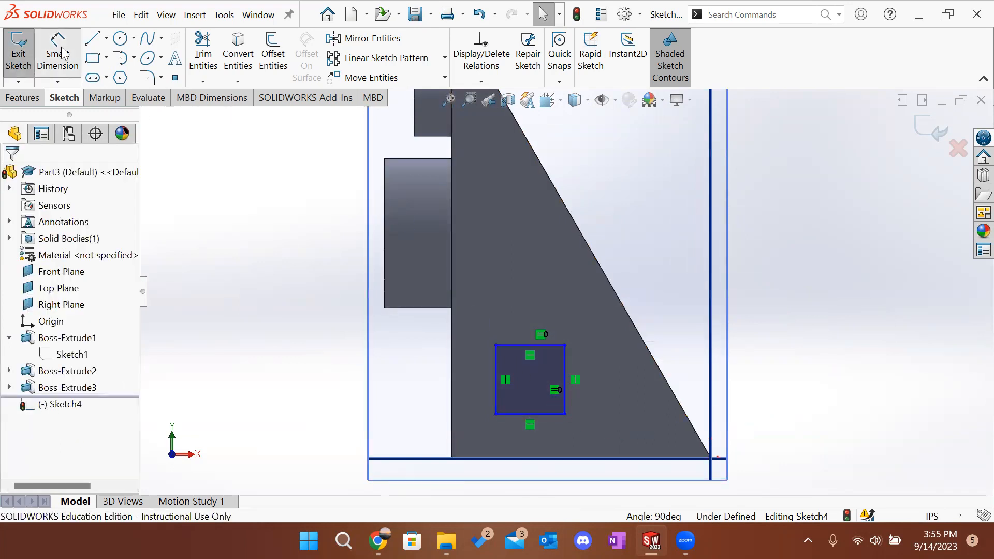
{"action": "left_click", "coordinate": [533, 415]}
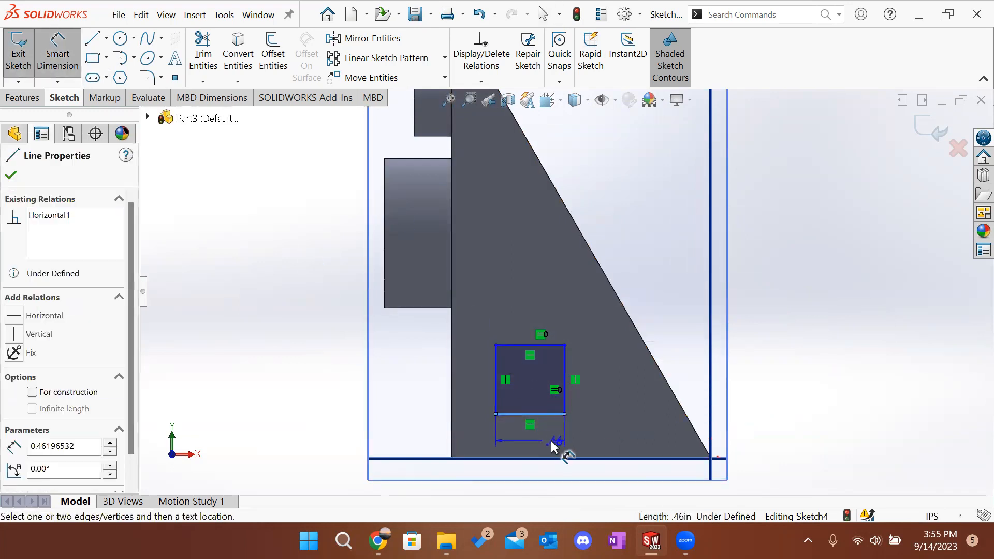
{"action": "left_click", "coordinate": [542, 440]}
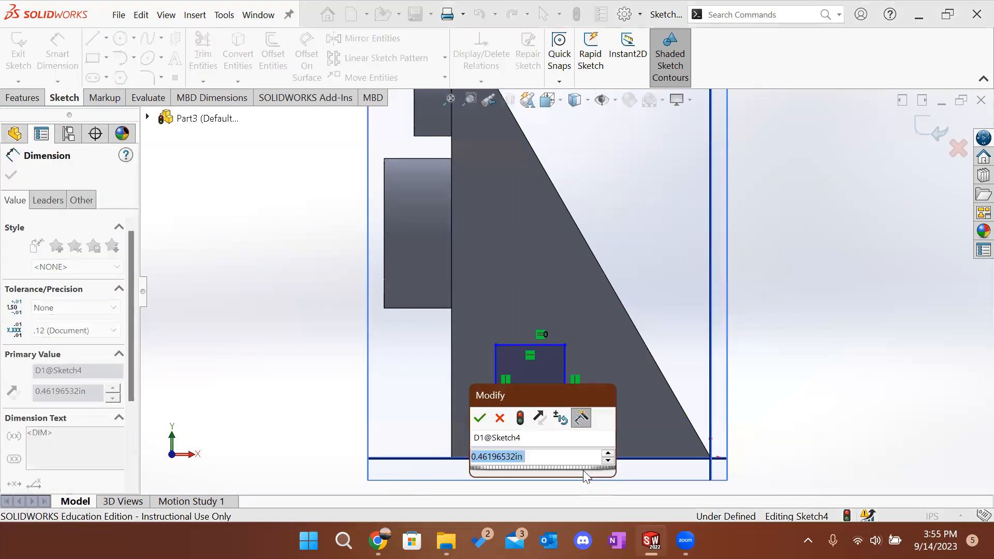
{"action": "type", "text": ".5"}
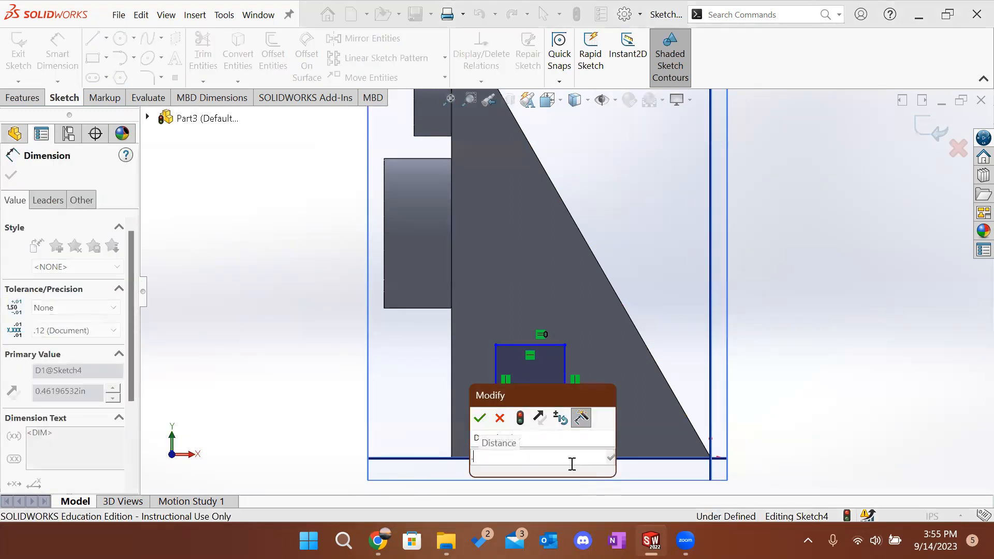
{"action": "key", "text": "Return"}
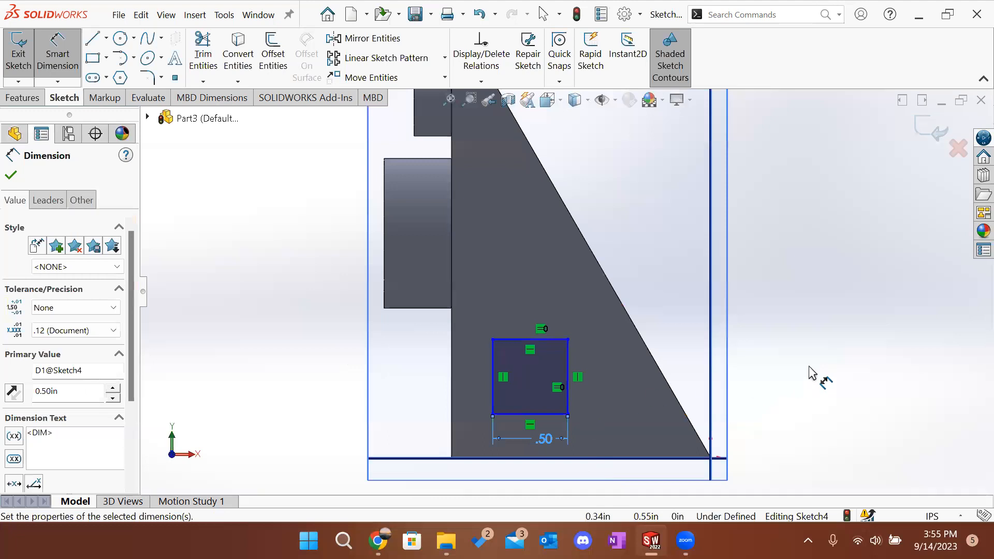
Step: Dimension the square's nearer vertical edge 0.25 in from the triangular face's vertical edge
{"action": "left_click", "coordinate": [492, 405]}
{"action": "left_click", "coordinate": [450, 405]}
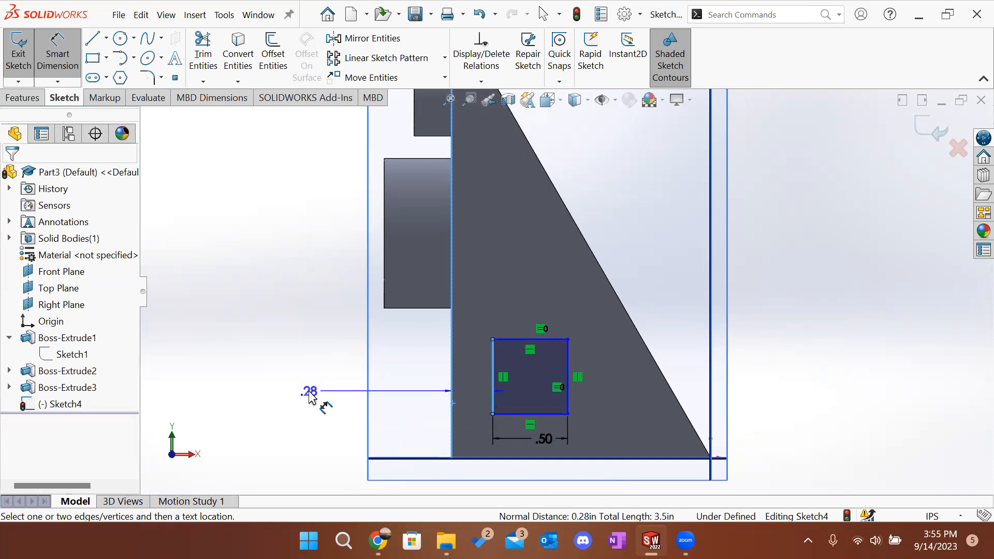
{"action": "left_click", "coordinate": [310, 396]}
{"action": "type", "text": "."}
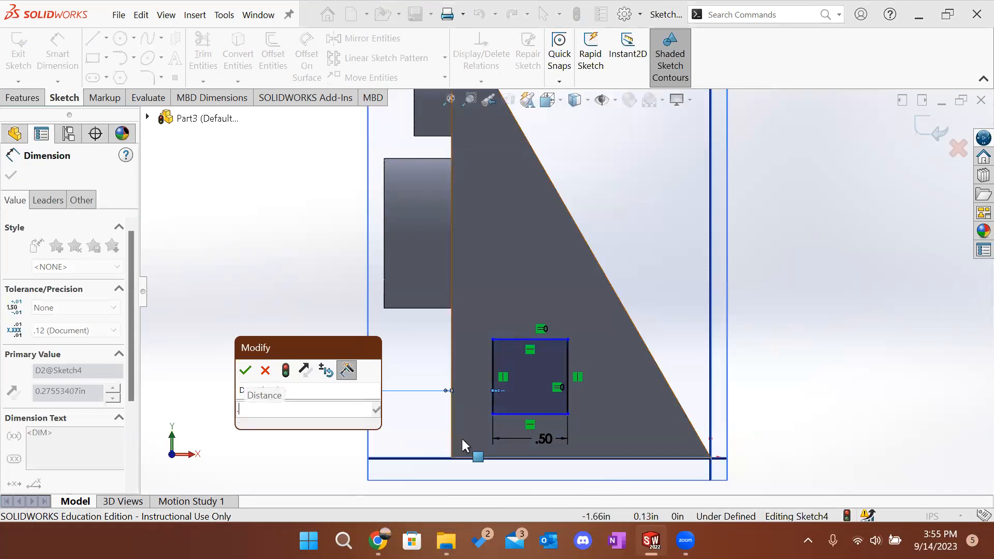
{"action": "type", "text": "25"}
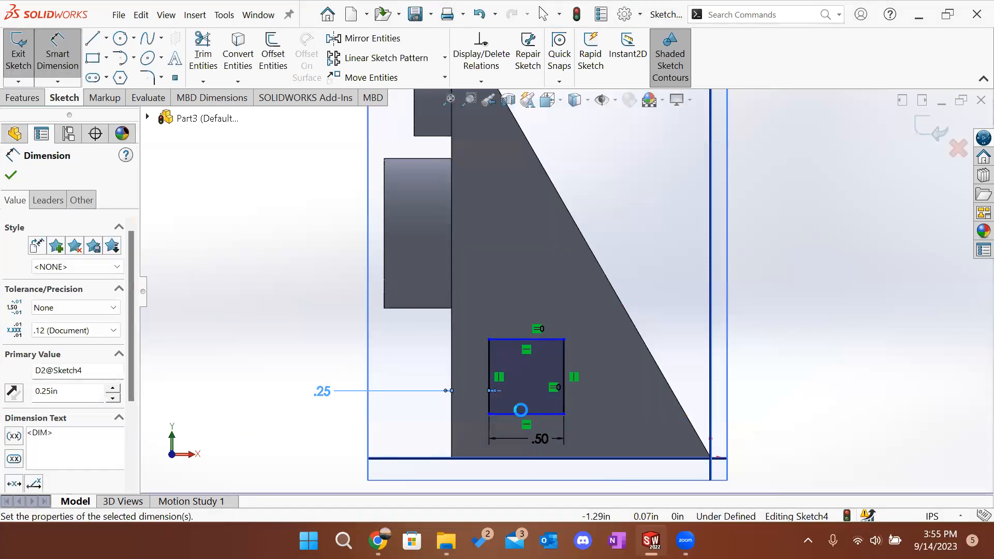
Step: Dimension the square's lower edge 0.4 in above the wedge's base edge and finish the sketch
{"action": "left_click", "coordinate": [522, 414]}
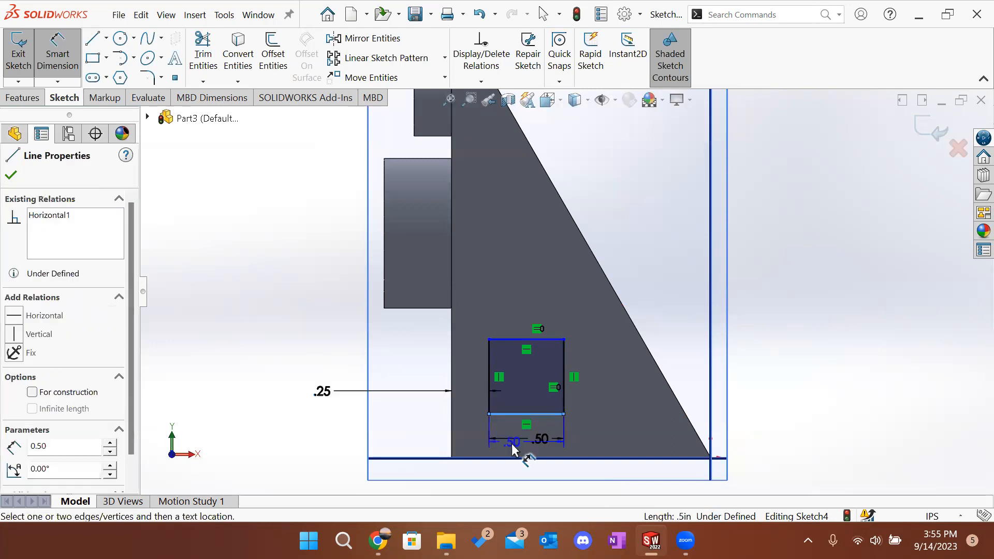
{"action": "left_click", "coordinate": [520, 457]}
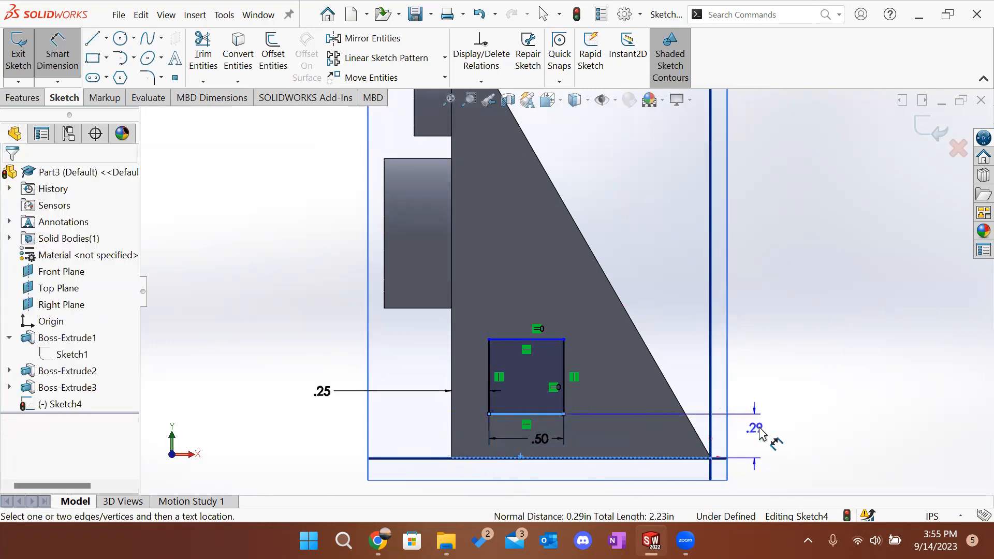
{"action": "left_click", "coordinate": [785, 452]}
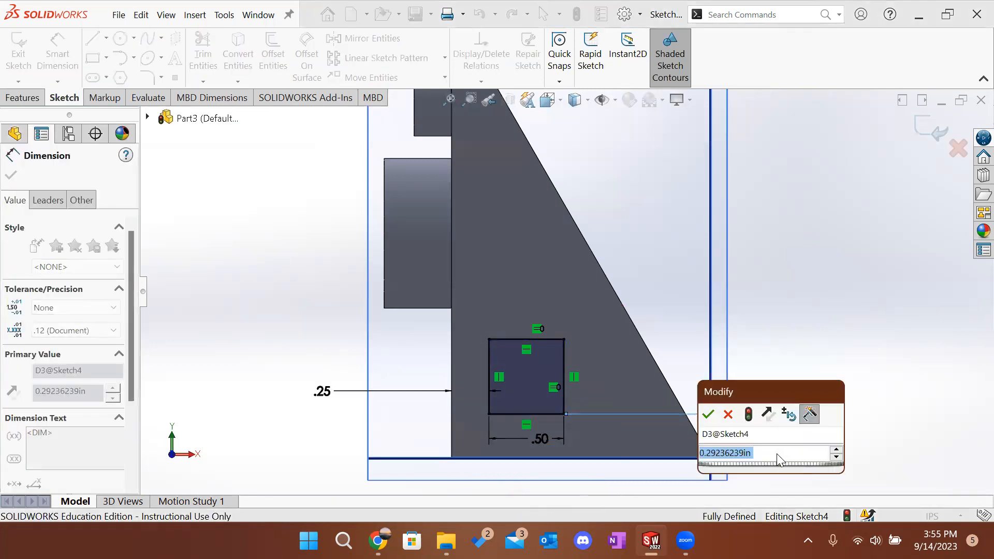
{"action": "type", "text": ".4"}
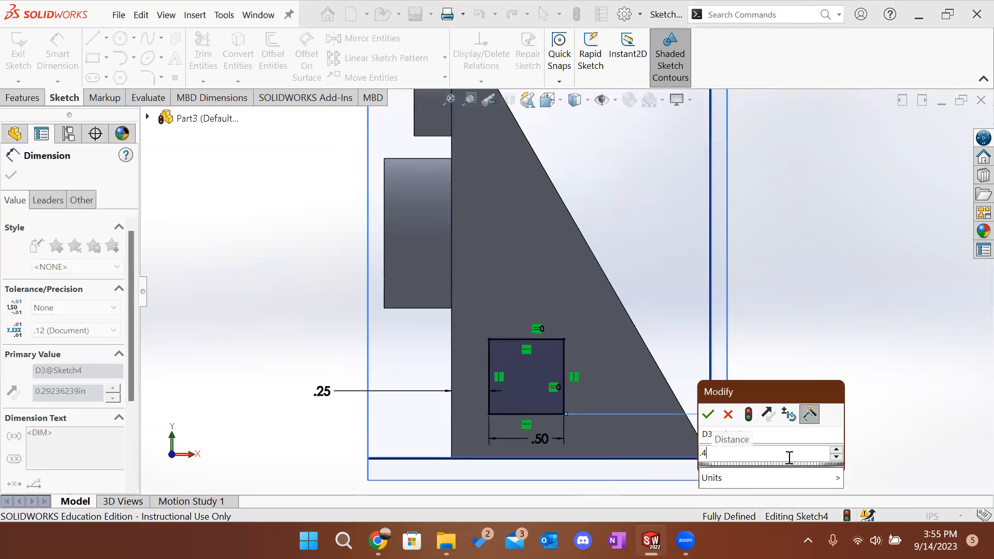
{"action": "key", "text": "Return"}
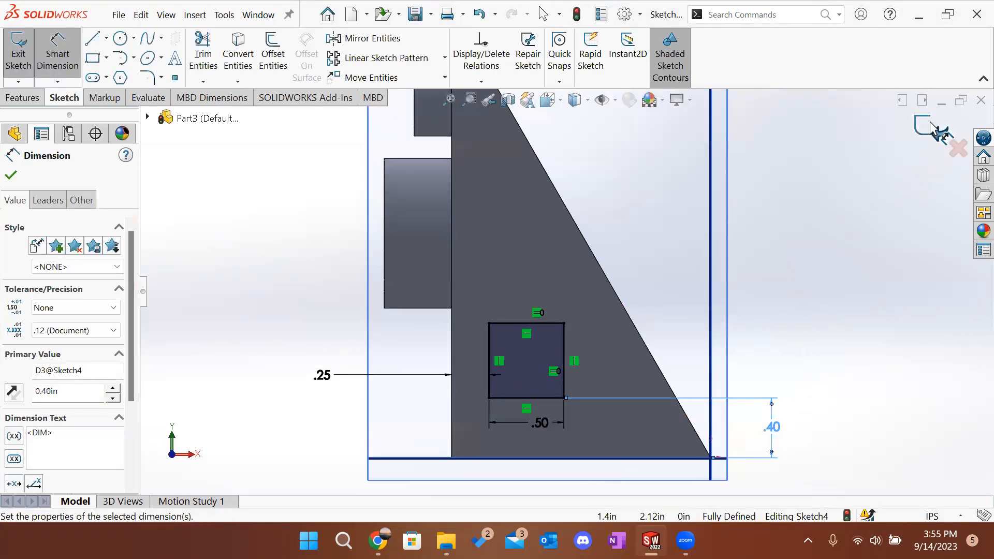
{"action": "left_click", "coordinate": [931, 127]}
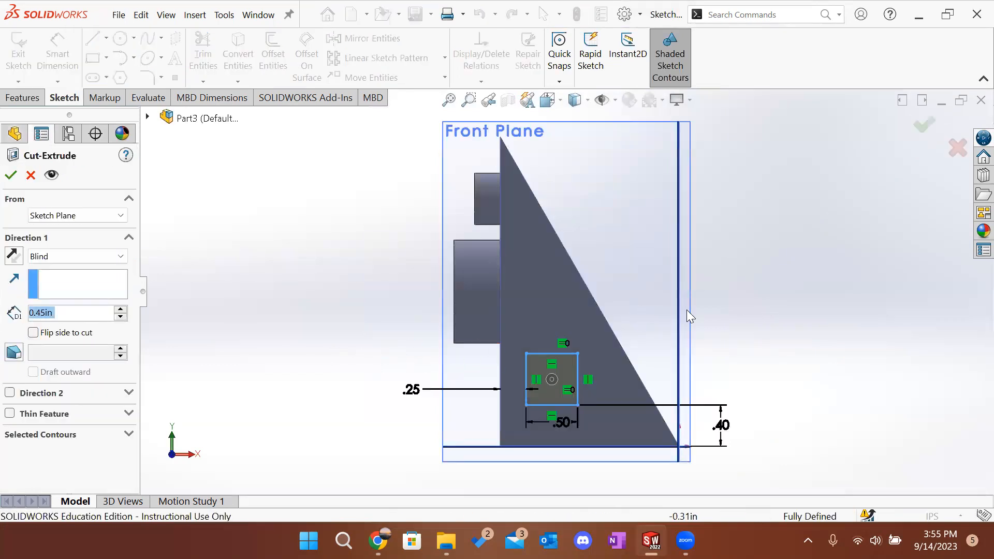
Step: Try the 0.45 in blind cut in the reversed direction, away from the wedge, and restore the direction into the body
{"action": "middle_click_drag", "start_coordinate": [780, 341], "coordinate": [554, 392]}
{"action": "middle_click_drag", "start_coordinate": [814, 390], "coordinate": [506, 406]}
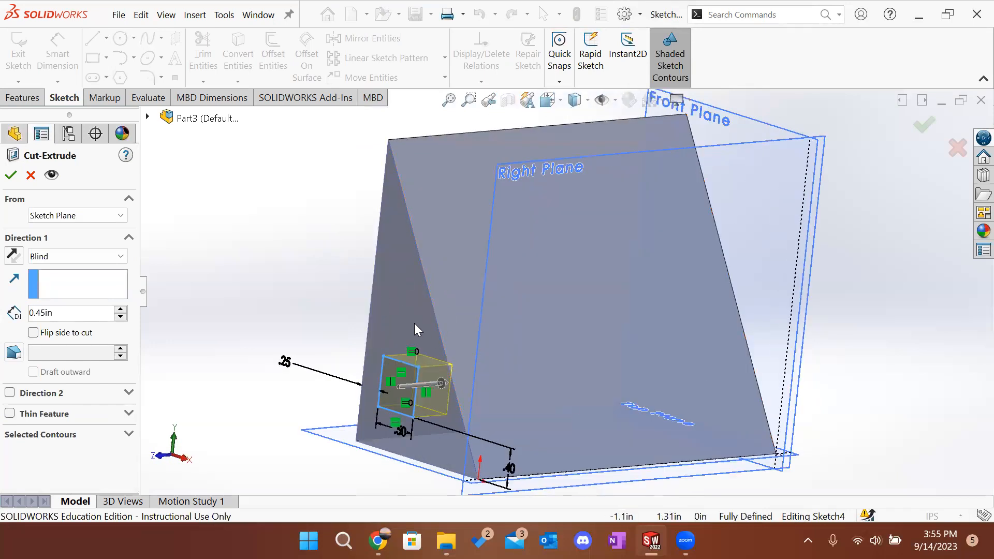
{"action": "left_click", "coordinate": [14, 255]}
{"action": "middle_click_drag", "start_coordinate": [344, 398], "coordinate": [325, 377]}
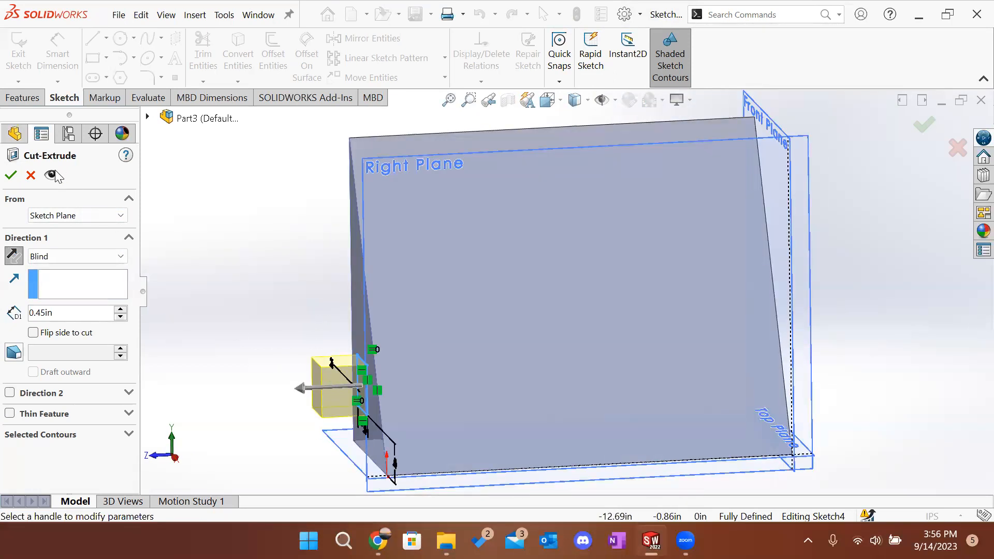
{"action": "left_click", "coordinate": [10, 175]}
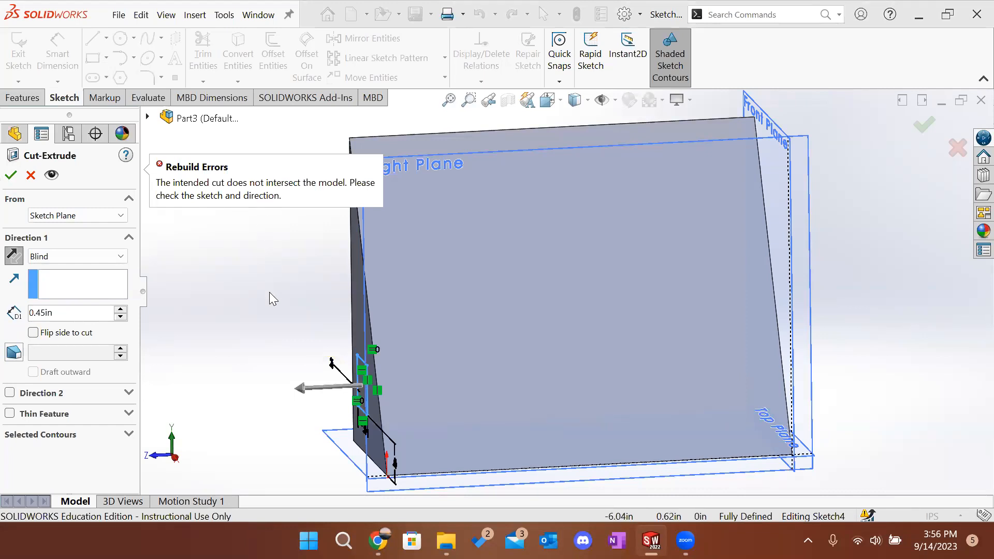
{"action": "left_click", "coordinate": [15, 259]}
{"action": "middle_click_drag", "start_coordinate": [182, 312], "coordinate": [243, 327]}
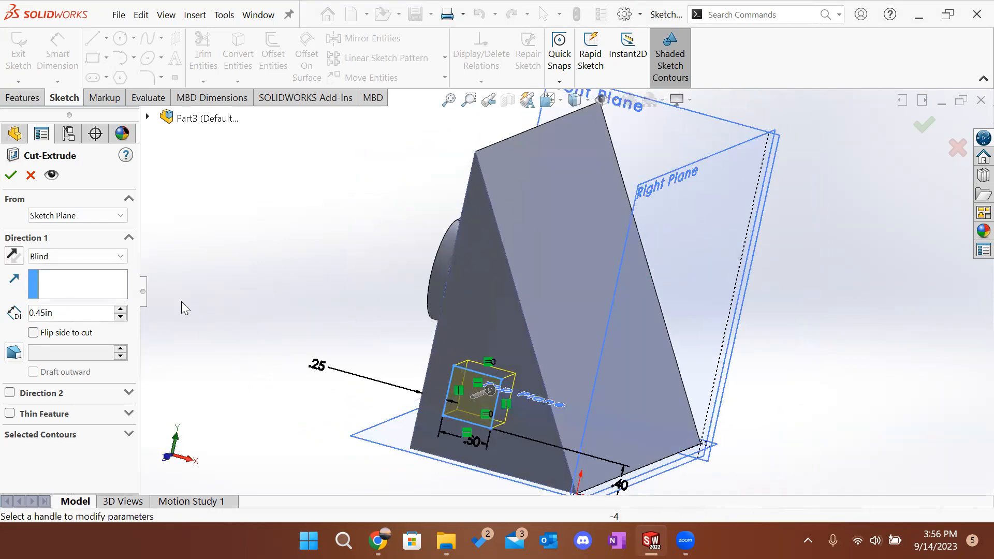
Step: Increase the blind depth of the square cut by four increments
{"action": "left_click", "coordinate": [121, 310]}
{"action": "left_click", "coordinate": [121, 310]}
{"action": "left_click", "coordinate": [120, 310]}
{"action": "left_click", "coordinate": [120, 310]}
{"action": "middle_click_drag", "start_coordinate": [636, 362], "coordinate": [402, 328]}
Step: Try the Through All and Up To Next end conditions for the square cut
{"action": "left_click", "coordinate": [81, 255]}
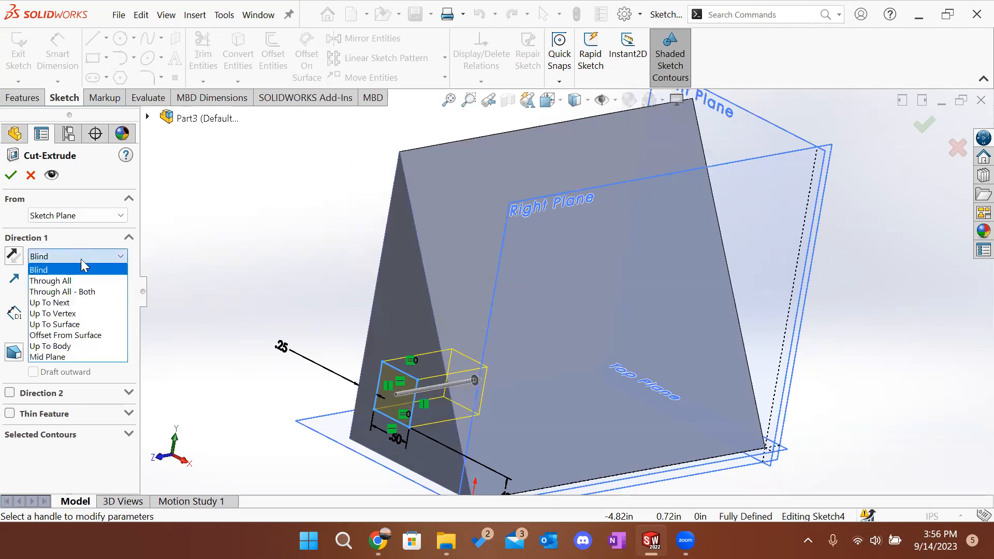
{"action": "left_click", "coordinate": [82, 280]}
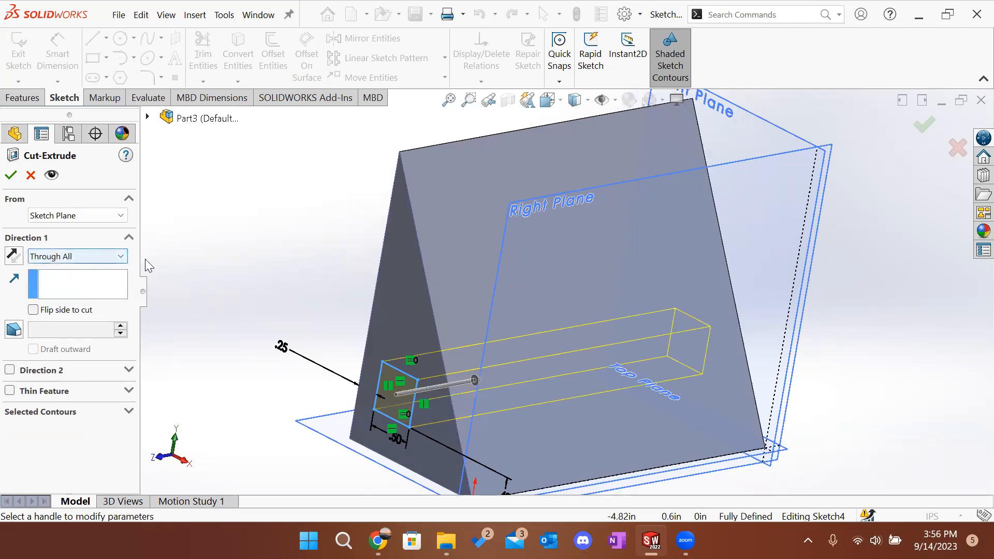
{"action": "middle_click_drag", "start_coordinate": [887, 334], "coordinate": [248, 217]}
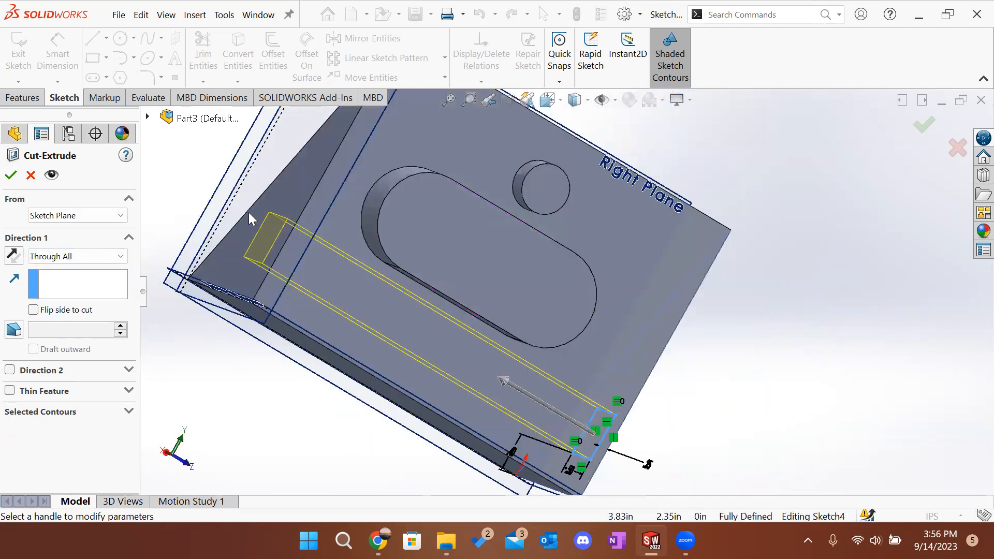
{"action": "left_click", "coordinate": [99, 256]}
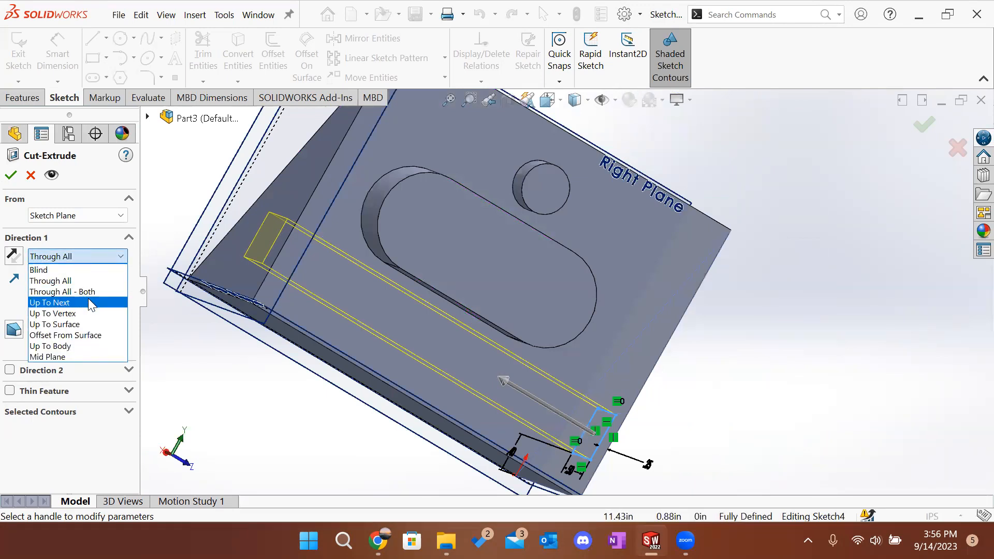
{"action": "left_click", "coordinate": [89, 301]}
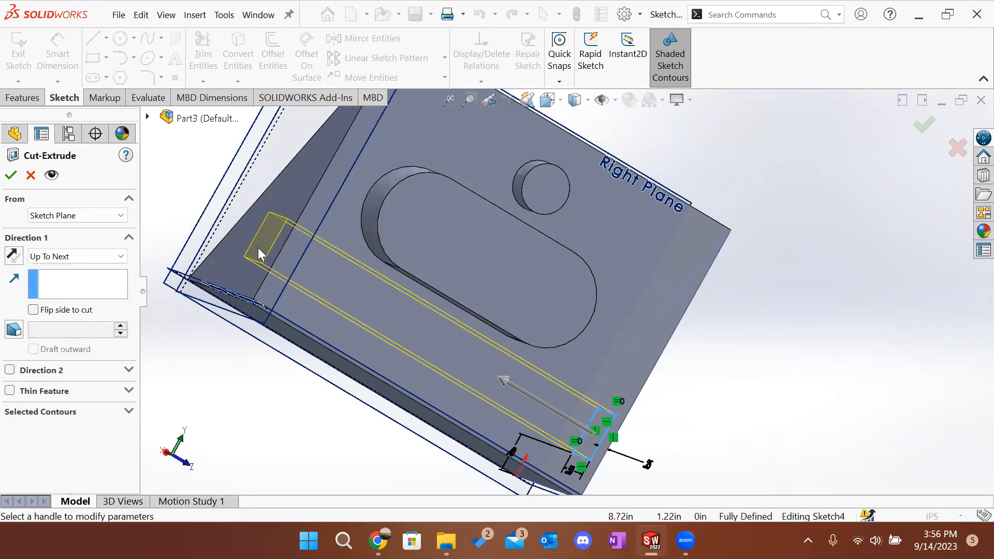
Step: Try the Through All - Both end condition for the square cut
{"action": "left_click", "coordinate": [94, 257]}
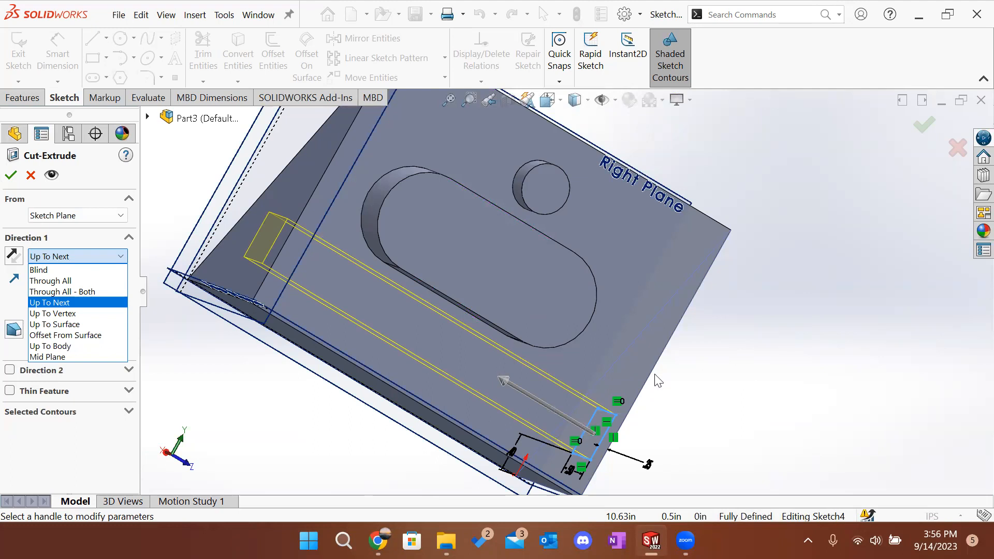
{"action": "left_click", "coordinate": [78, 291]}
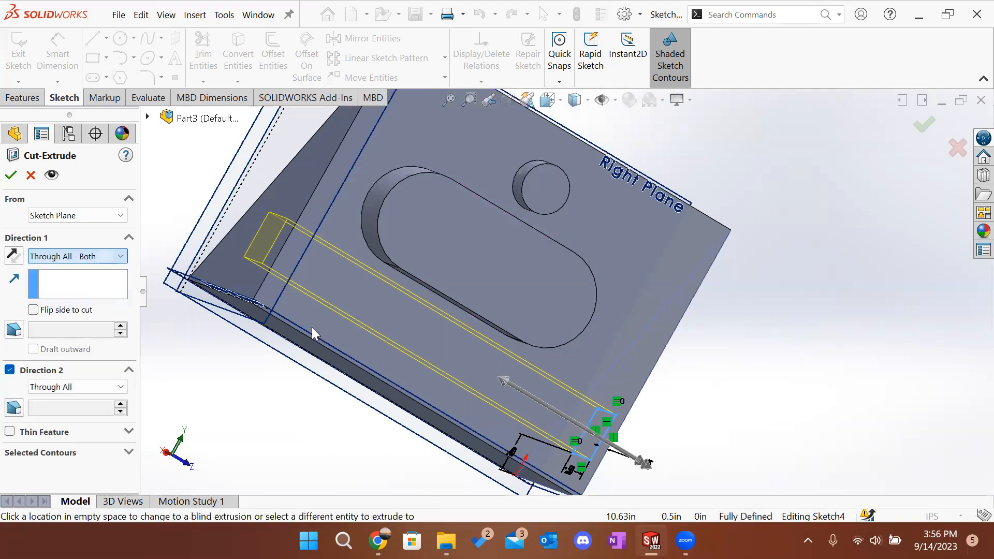
{"action": "middle_click_drag", "start_coordinate": [797, 382], "coordinate": [725, 374]}
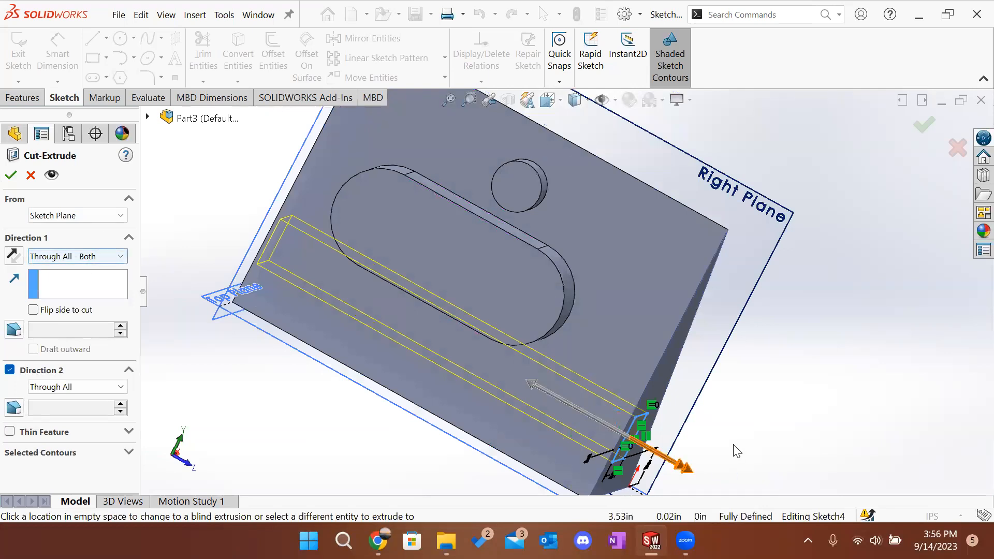
Step: Try the Up To Surface end condition for the cut, using the opposite triangular face as its limit
{"action": "left_click", "coordinate": [98, 257]}
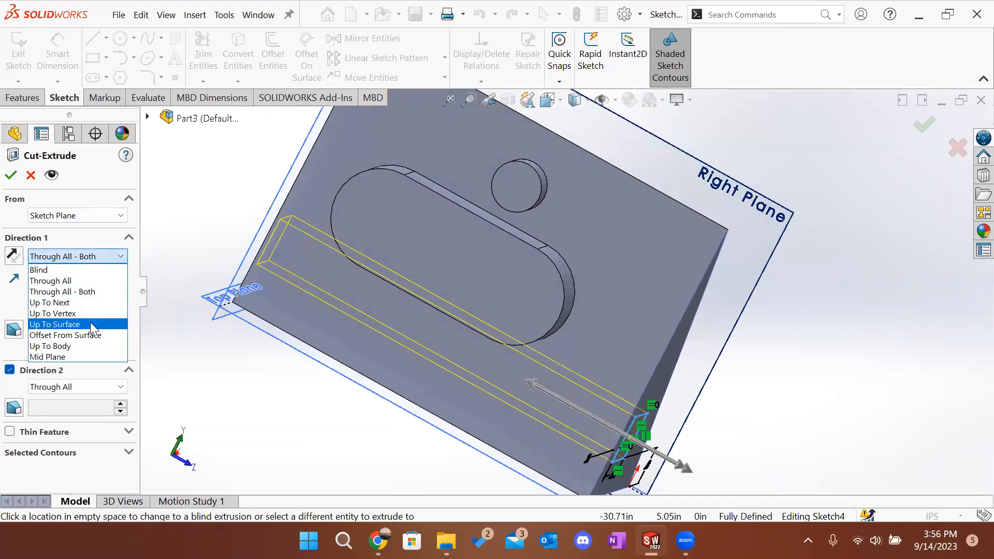
{"action": "left_click", "coordinate": [83, 322]}
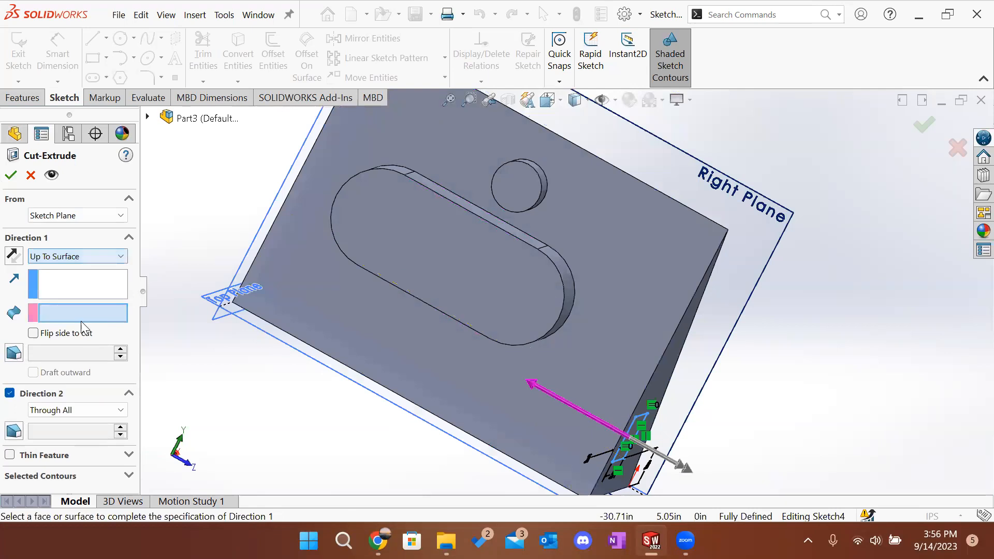
{"action": "middle_click_drag", "start_coordinate": [374, 314], "coordinate": [444, 387]}
{"action": "middle_click_drag", "start_coordinate": [147, 322], "coordinate": [280, 253]}
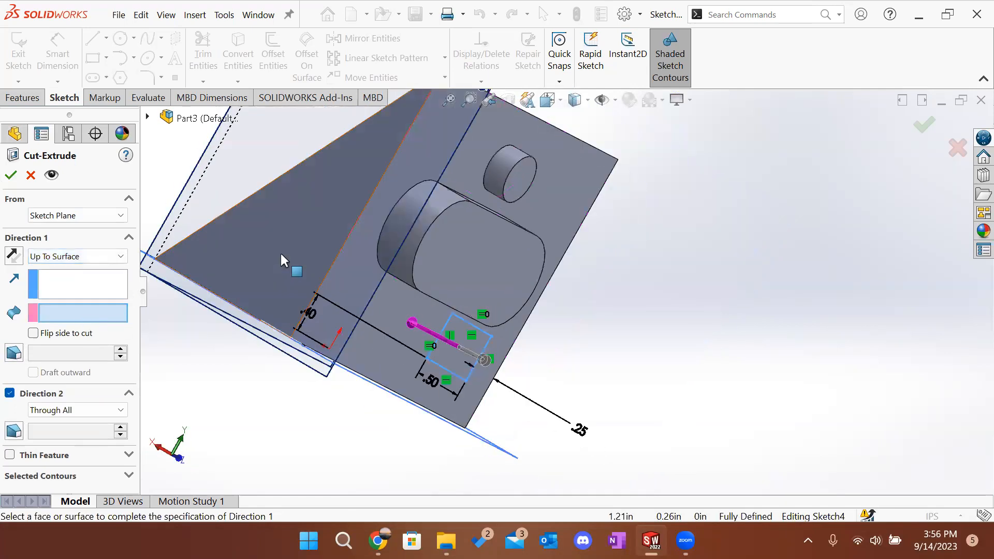
{"action": "left_click", "coordinate": [281, 253]}
{"action": "middle_click_drag", "start_coordinate": [706, 389], "coordinate": [661, 351]}
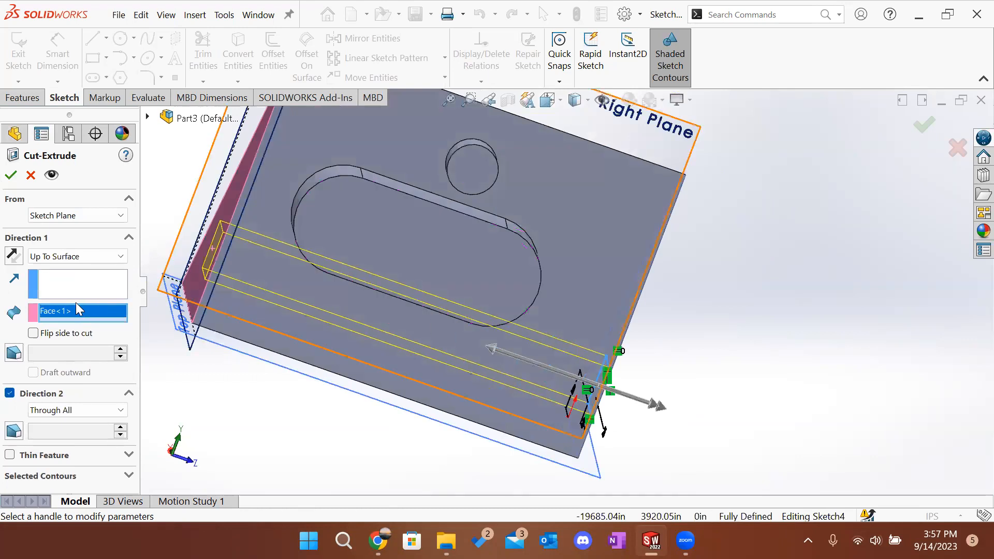
Step: Set the square cut's end condition to Up To Next, disable Direction 2 and create the cut
{"action": "left_click", "coordinate": [75, 256]}
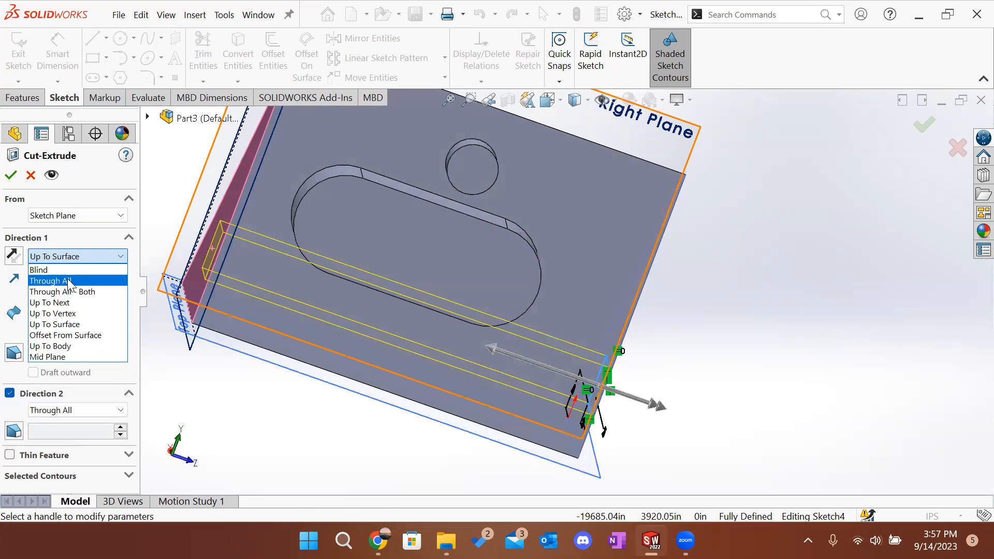
{"action": "left_click", "coordinate": [66, 303]}
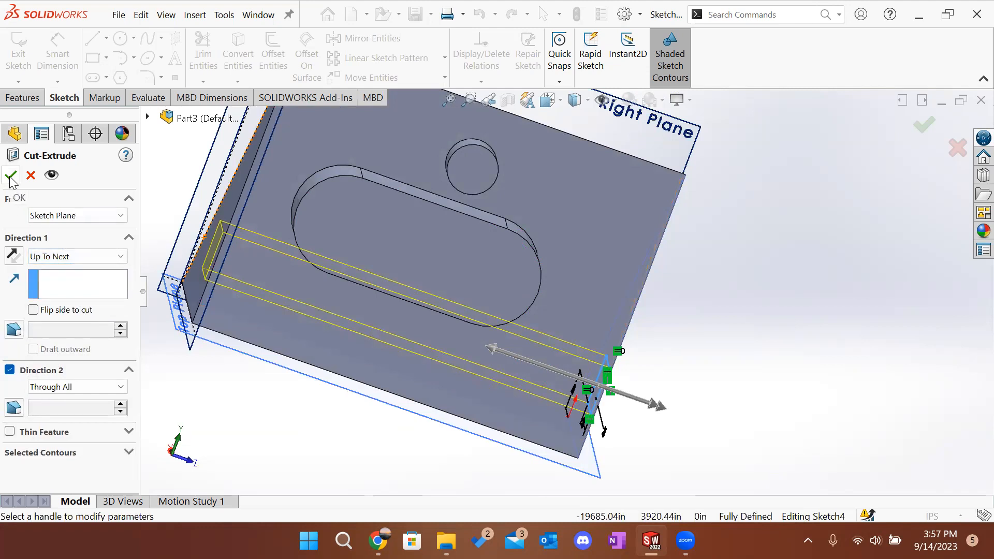
{"action": "left_click", "coordinate": [9, 369]}
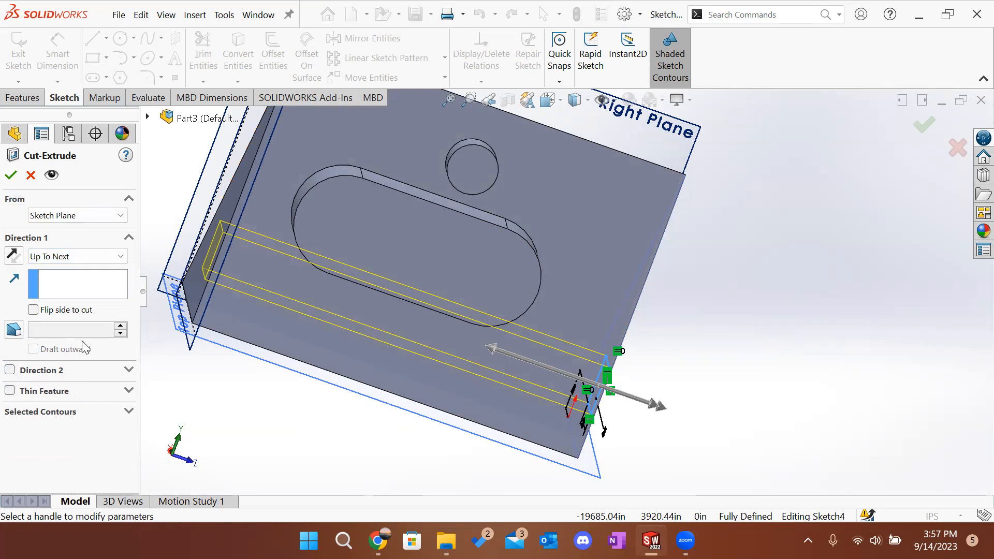
{"action": "key", "text": "Return"}
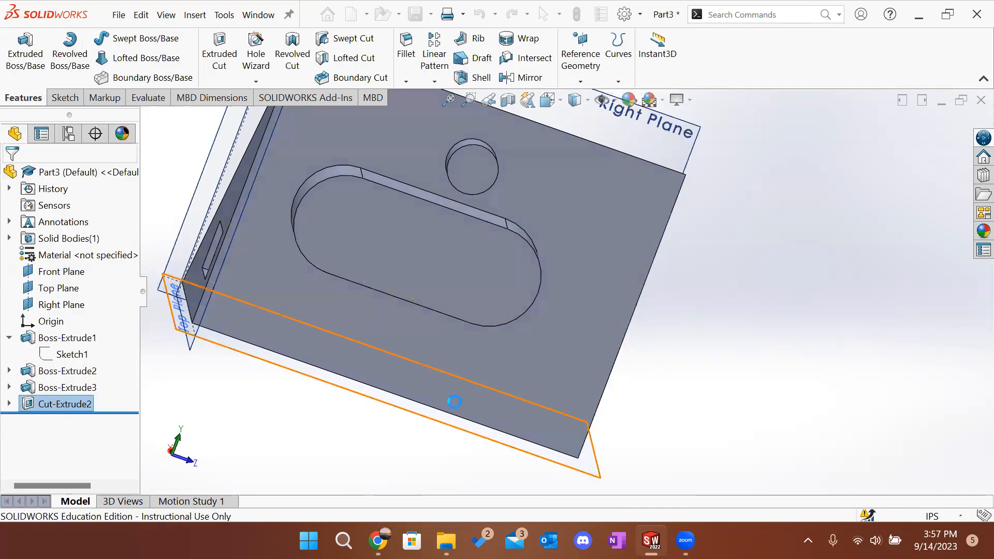
{"action": "middle_click_drag", "start_coordinate": [812, 359], "coordinate": [654, 192]}
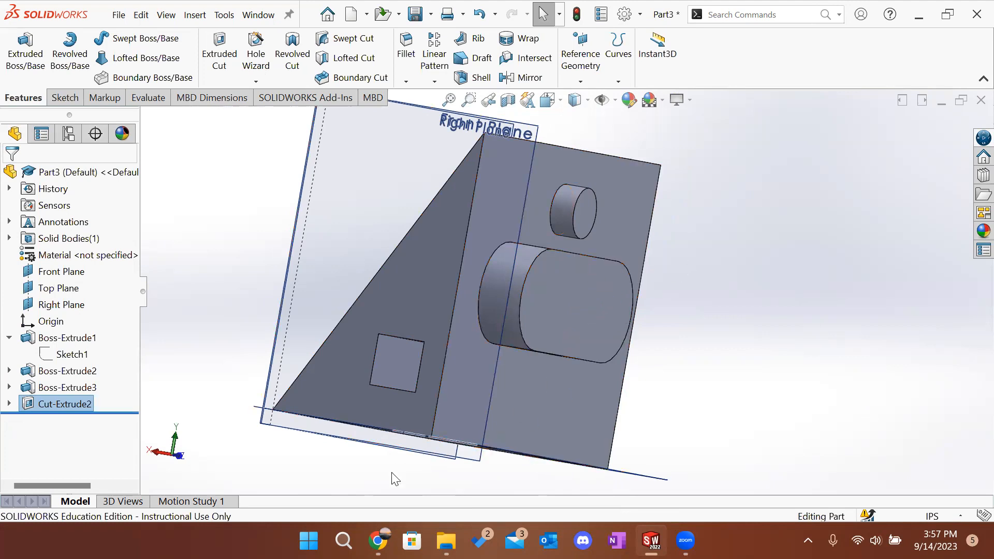
Step: Switch to the Solidworks Workshop presentation in Chrome and show the Part Features slide
{"action": "left_click", "coordinate": [378, 541]}
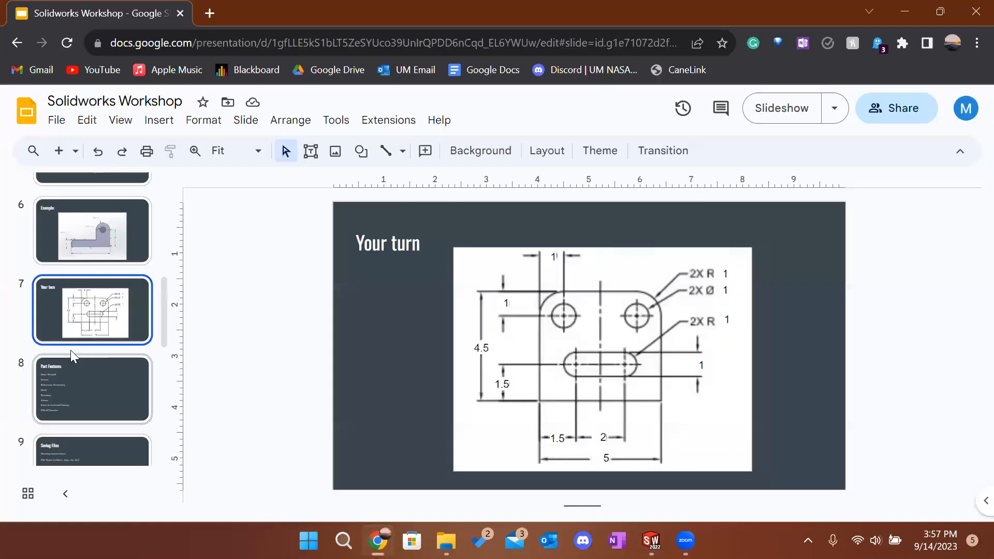
{"action": "scroll", "coordinate": [74, 354], "scroll_direction": "down", "scroll_amount": 1}
{"action": "scroll", "coordinate": [75, 354], "scroll_direction": "down", "scroll_amount": 1}
{"action": "left_click", "coordinate": [116, 313]}
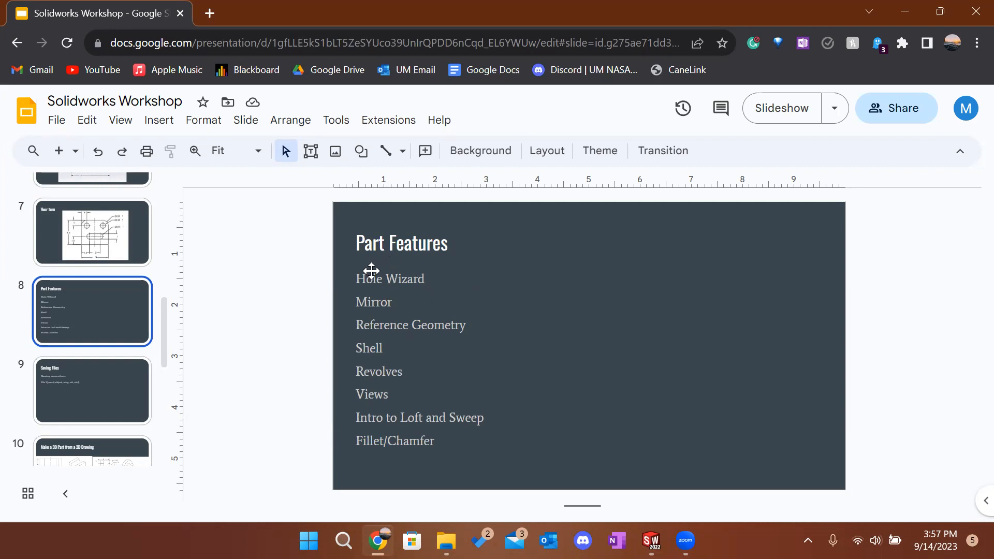
Step: Switch back to Part3 in SOLIDWORKS and inspect the wedge with its bosses and square cut
{"action": "mouse_move", "coordinate": [651, 540]}
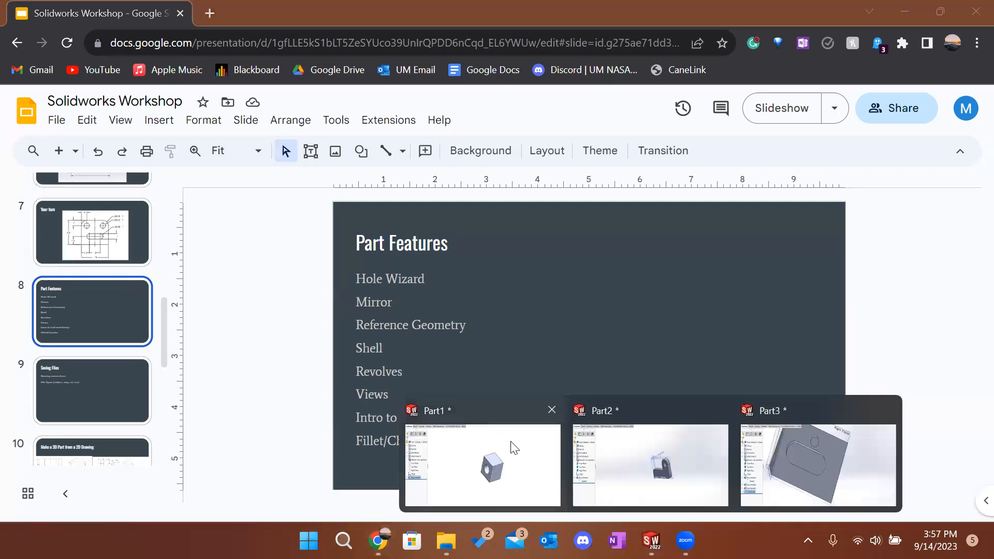
{"action": "left_click", "coordinate": [821, 455]}
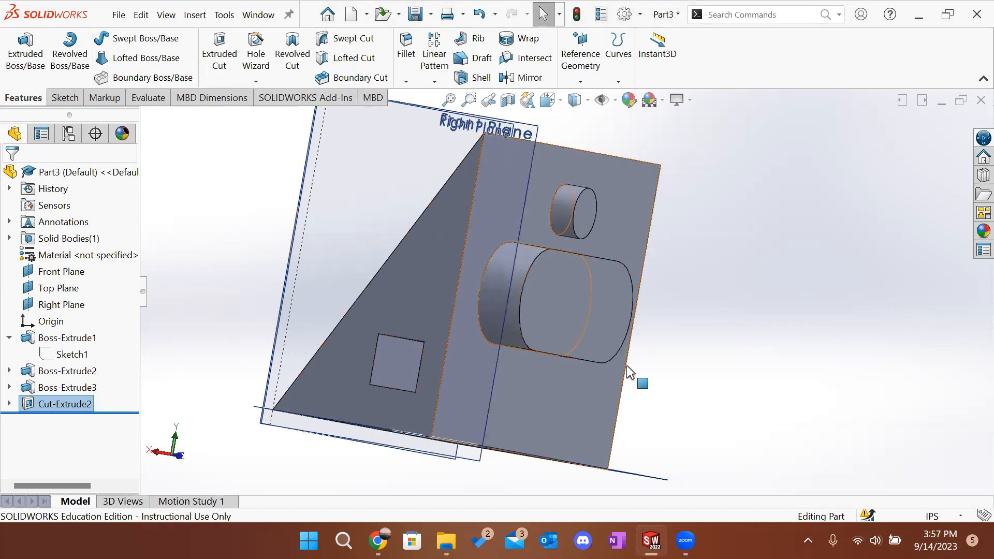
{"action": "middle_click_drag", "start_coordinate": [825, 283], "coordinate": [683, 329]}
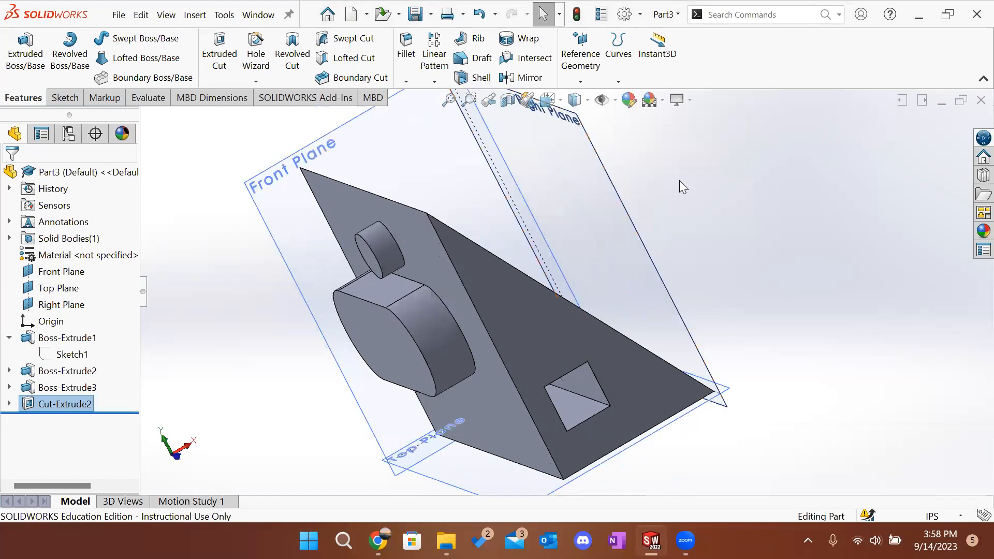
Step: Try mirroring the square cut, the wedge and the slot-shaped boss as features about the Right Plane
{"action": "middle_click_drag", "start_coordinate": [825, 283], "coordinate": [802, 283]}
{"action": "middle_click_drag", "start_coordinate": [640, 282], "coordinate": [748, 254]}
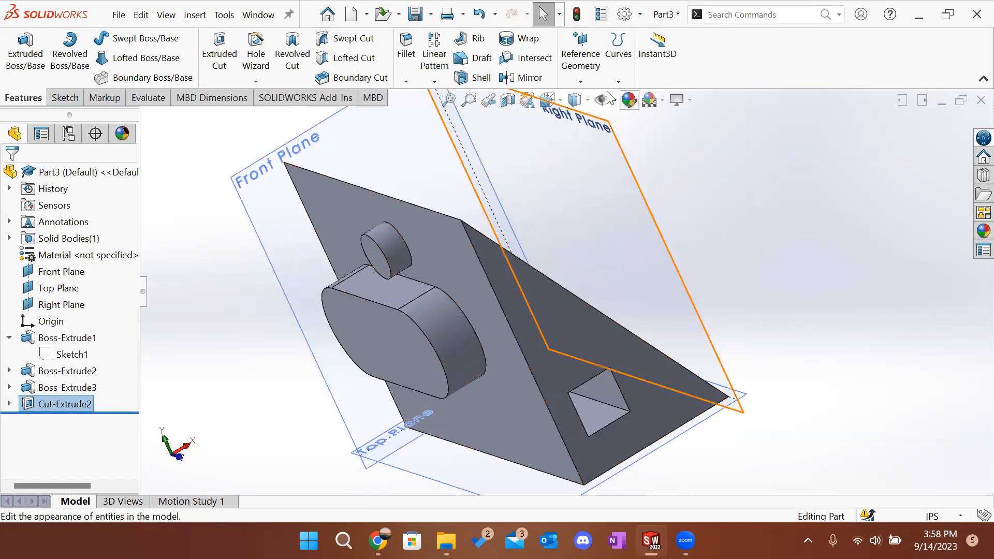
{"action": "left_click", "coordinate": [509, 83]}
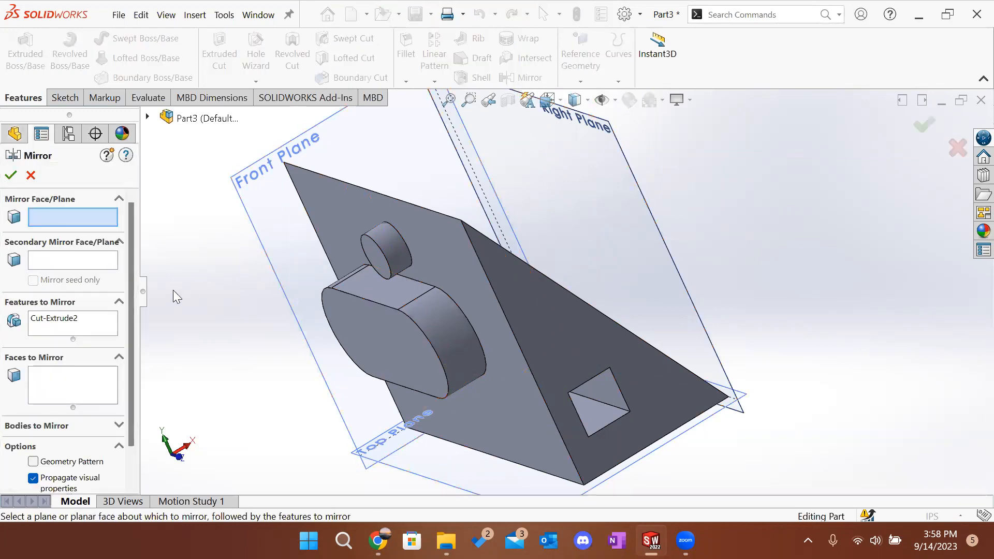
{"action": "left_click", "coordinate": [627, 176]}
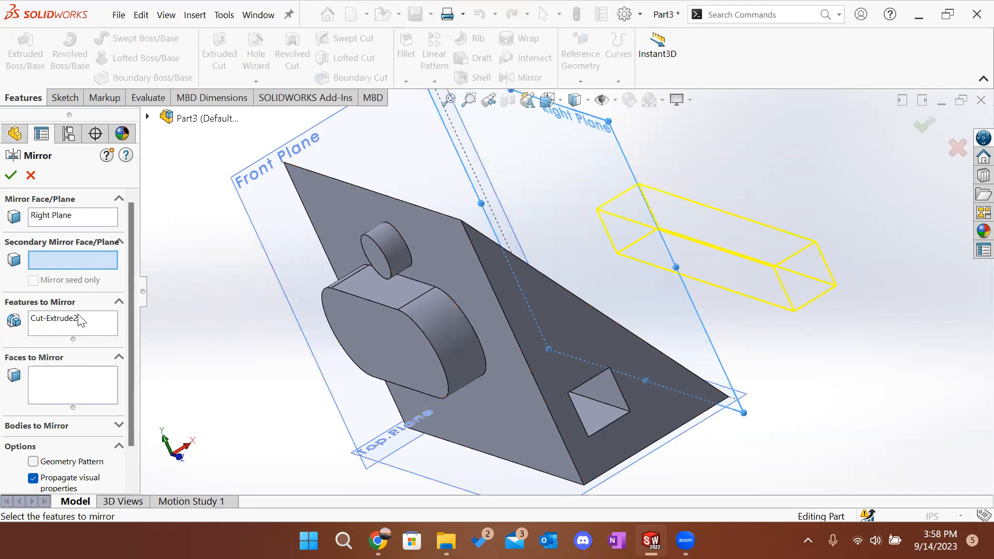
{"action": "left_click", "coordinate": [69, 331]}
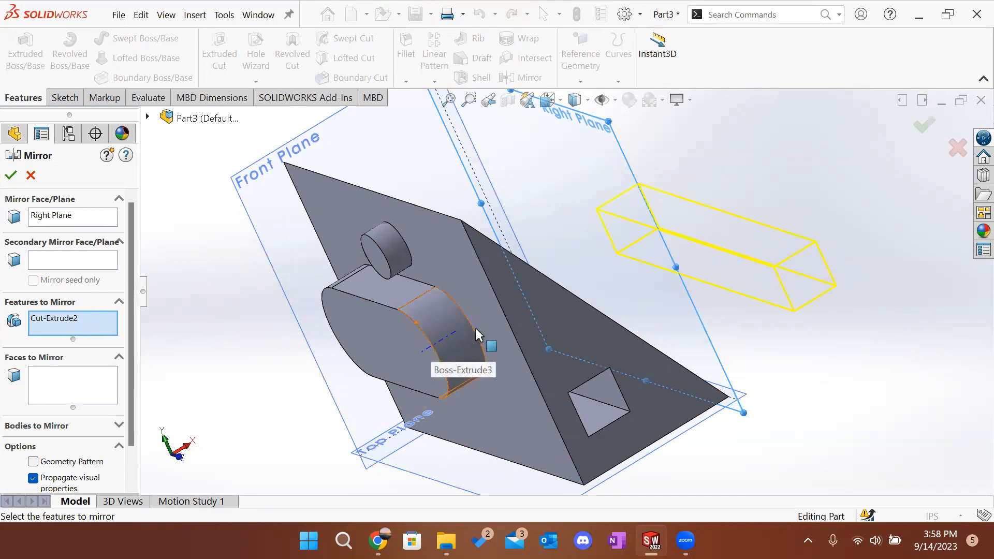
{"action": "left_click", "coordinate": [529, 358]}
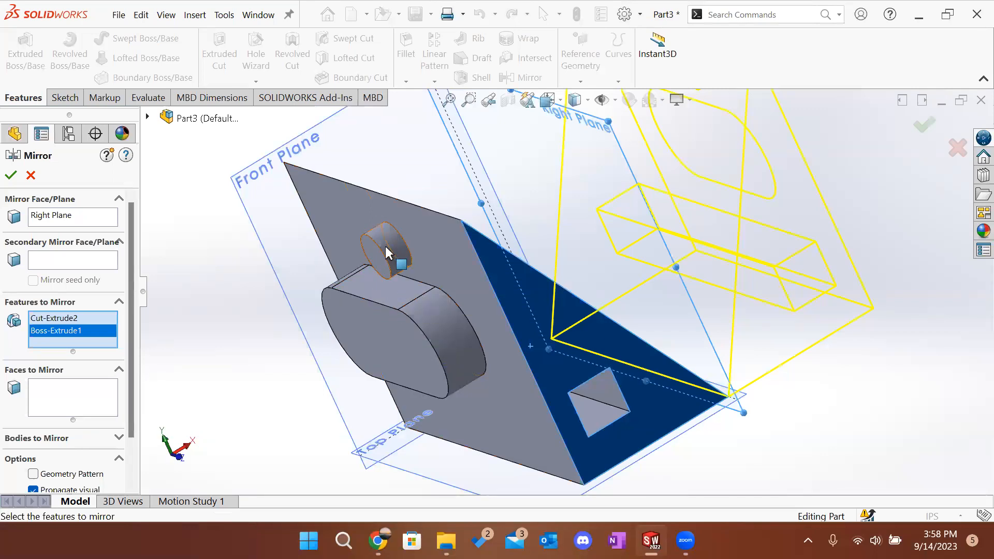
{"action": "left_click", "coordinate": [383, 334]}
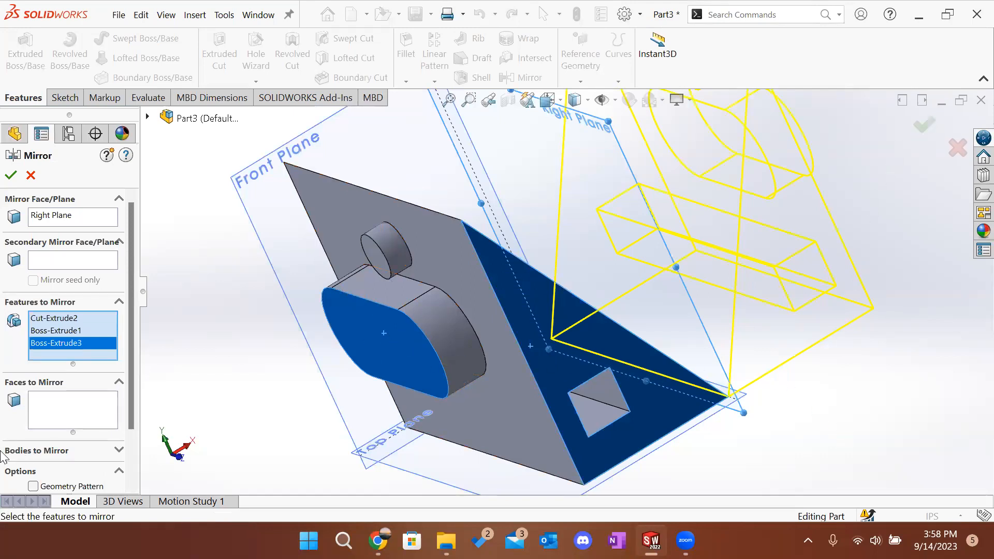
{"action": "scroll", "coordinate": [5, 455], "scroll_direction": "down", "scroll_amount": 2}
{"action": "left_click", "coordinate": [927, 134]}
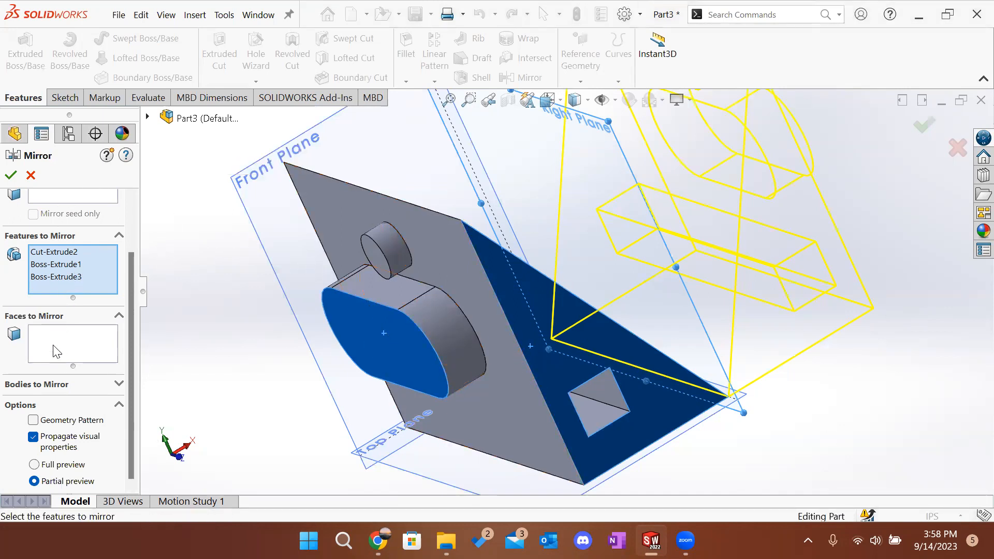
Step: Remove the square cut, the wedge and the slot-shaped boss from the features to mirror
{"action": "left_click", "coordinate": [73, 251]}
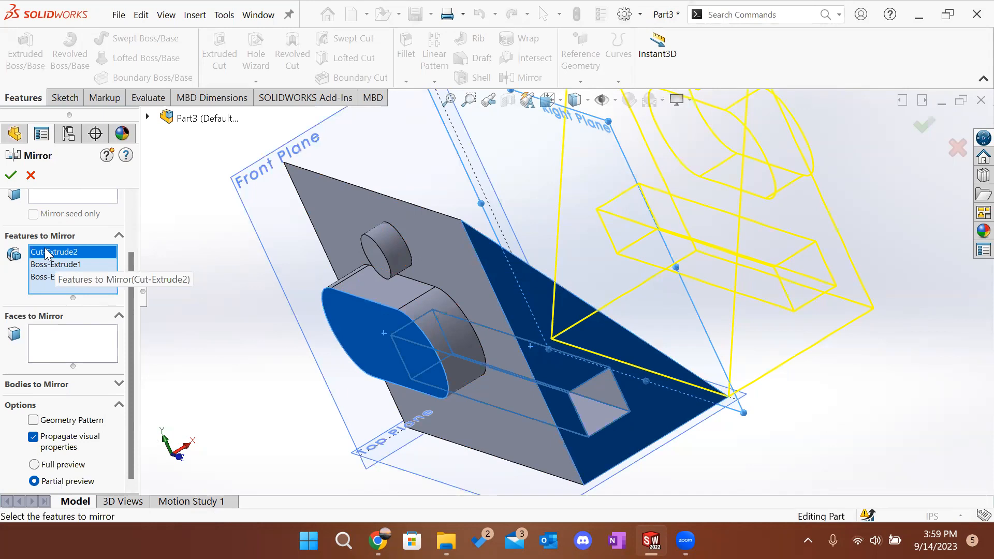
{"action": "key", "text": "Delete"}
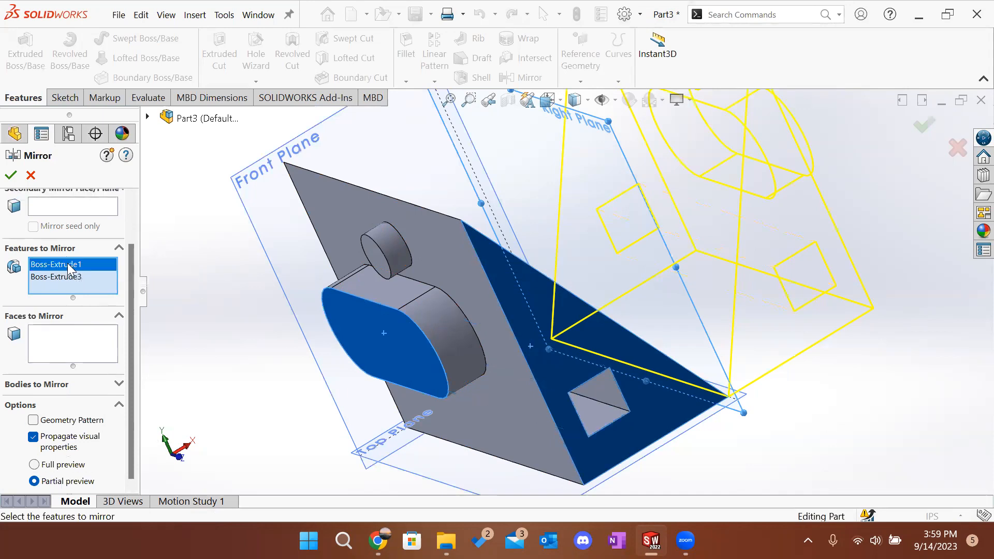
{"action": "key", "text": "Delete"}
{"action": "left_click", "coordinate": [57, 277]}
{"action": "key", "text": "Delete"}
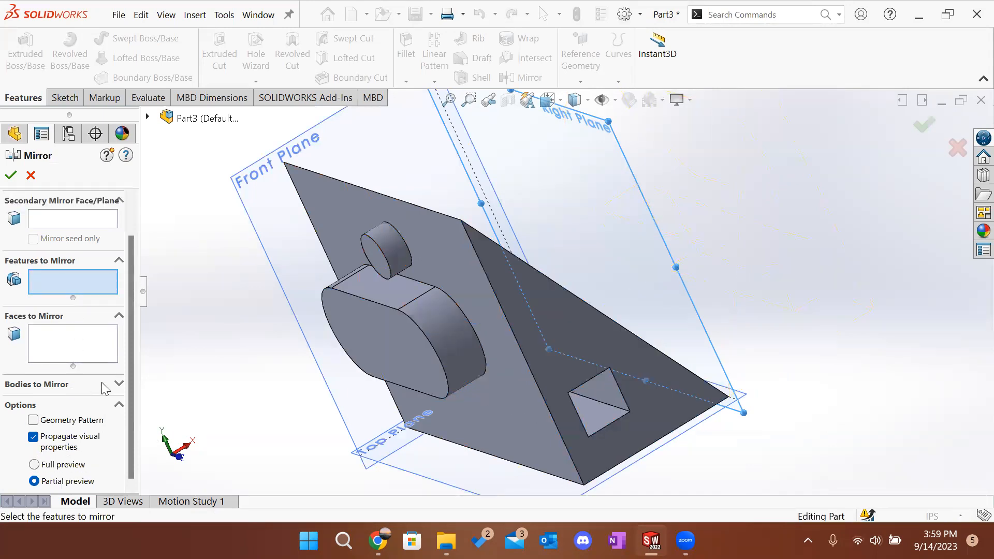
Step: Try the whole solid body as the body to mirror, and clear that selection again
{"action": "left_click", "coordinate": [118, 385]}
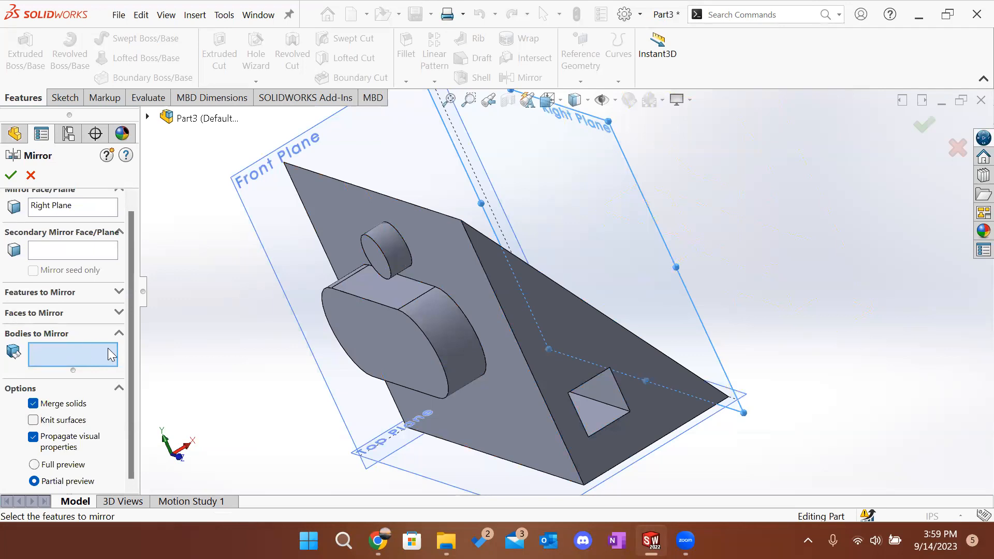
{"action": "left_click", "coordinate": [485, 300]}
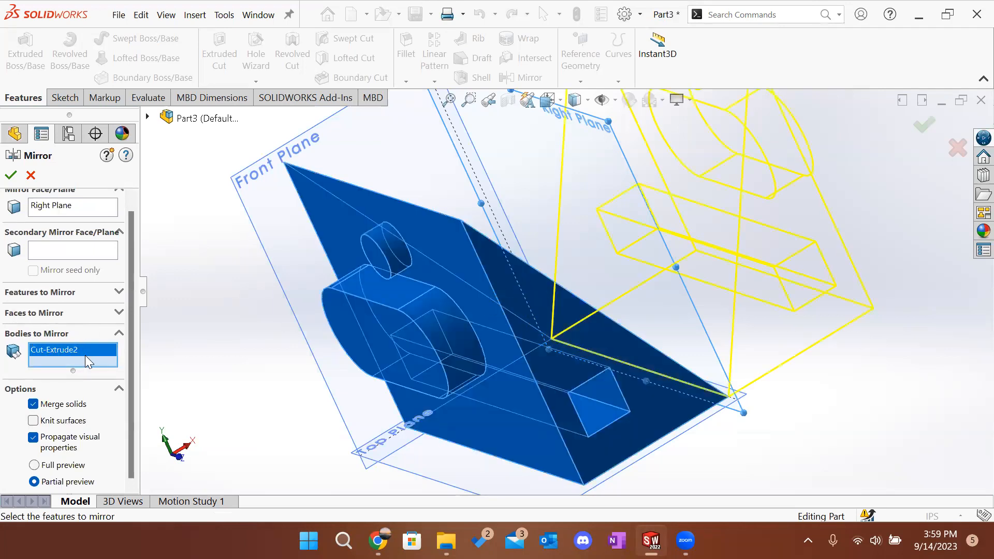
{"action": "key", "text": "Delete"}
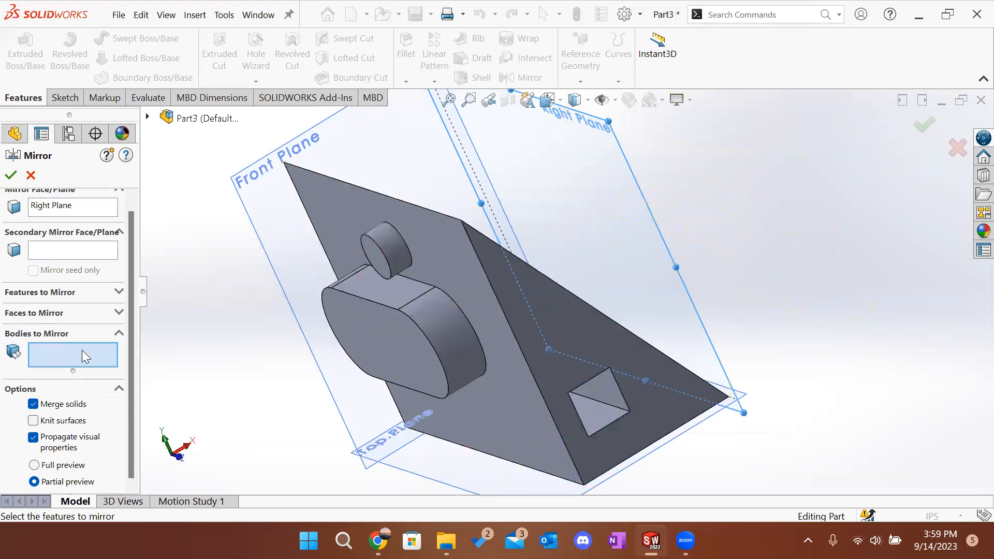
Step: Mirror the features Boss-Extrude1, Boss-Extrude2 and Boss-Extrude3 about the Right Plane
{"action": "left_click", "coordinate": [68, 311]}
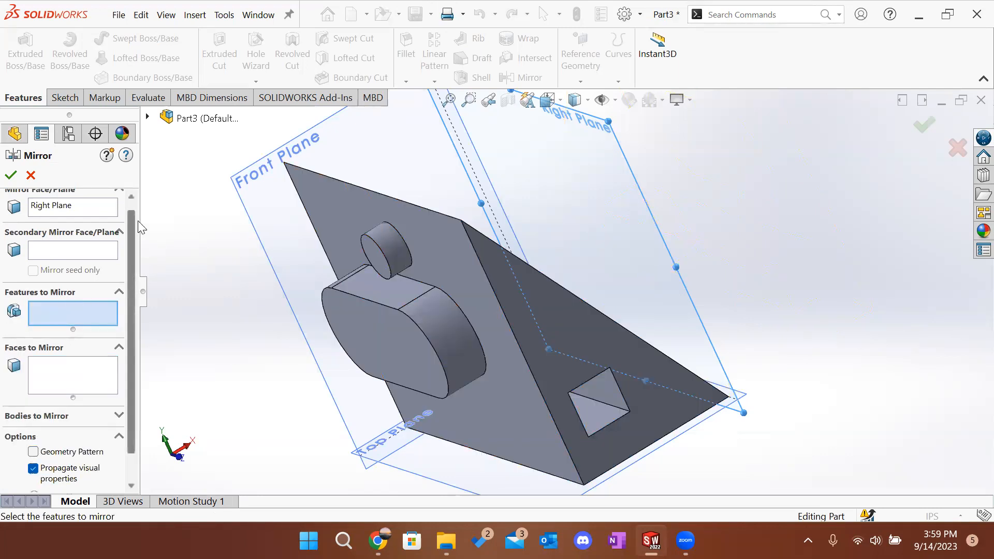
{"action": "left_click", "coordinate": [149, 117]}
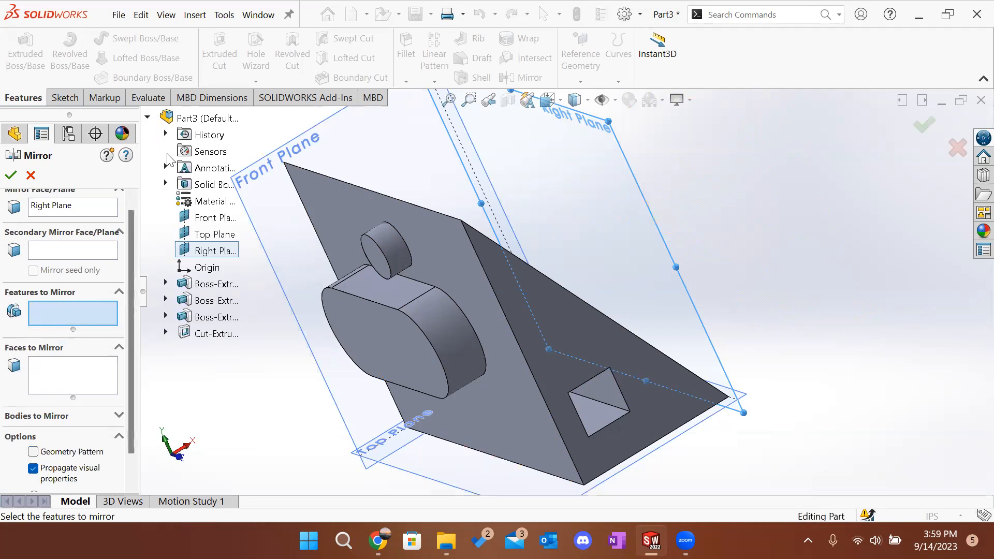
{"action": "left_click", "coordinate": [199, 286]}
{"action": "left_click", "coordinate": [202, 302]}
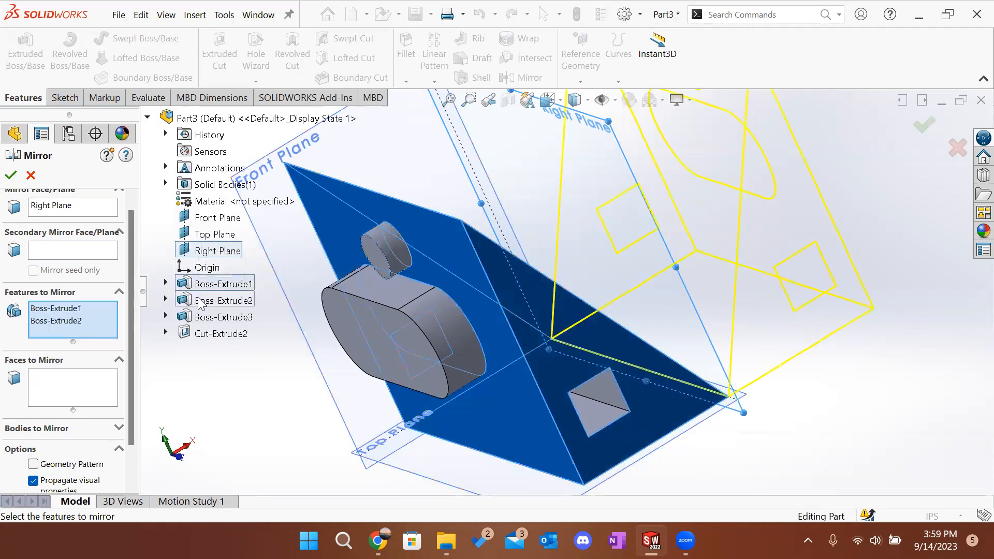
{"action": "left_click", "coordinate": [203, 316]}
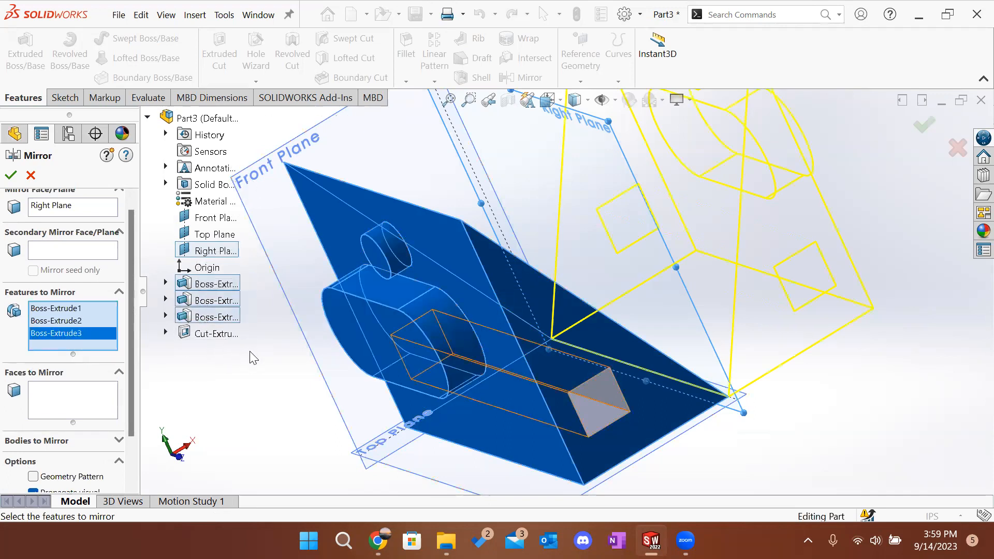
{"action": "left_click", "coordinate": [917, 128]}
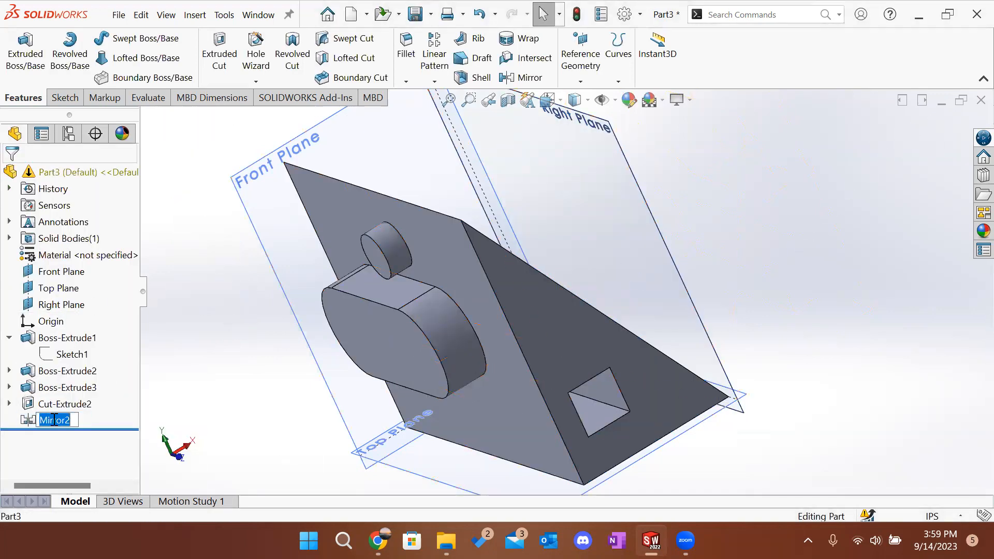
Step: Try adding Cut-Extrude2 to the features of the existing mirror, and discard the edit
{"action": "left_click", "coordinate": [57, 406]}
{"action": "right_click", "coordinate": [58, 420]}
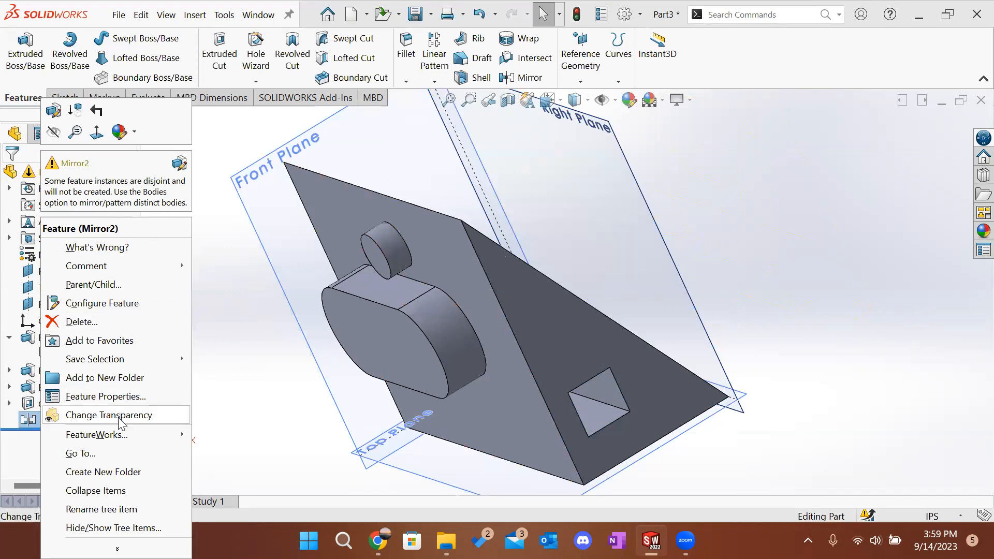
{"action": "left_click", "coordinate": [55, 112]}
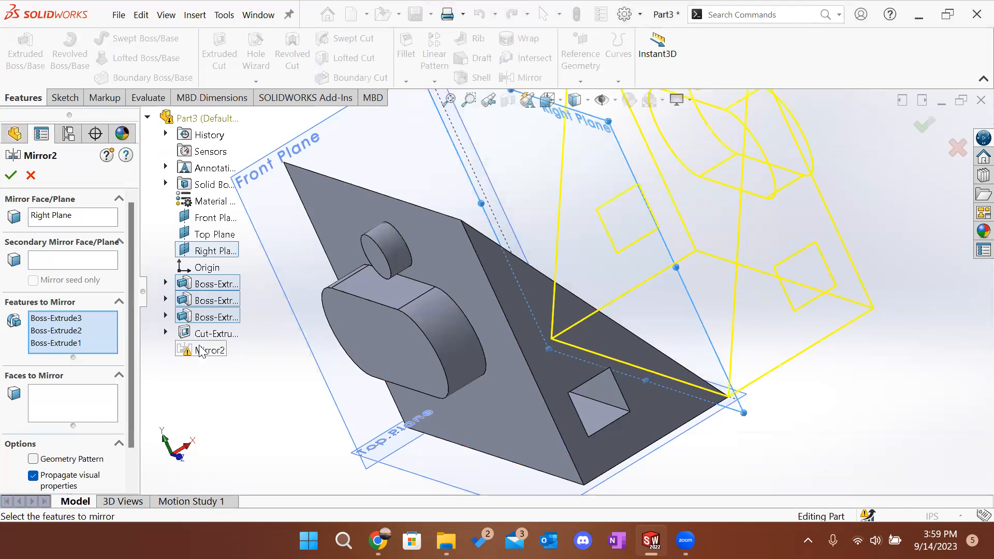
{"action": "left_click", "coordinate": [82, 342]}
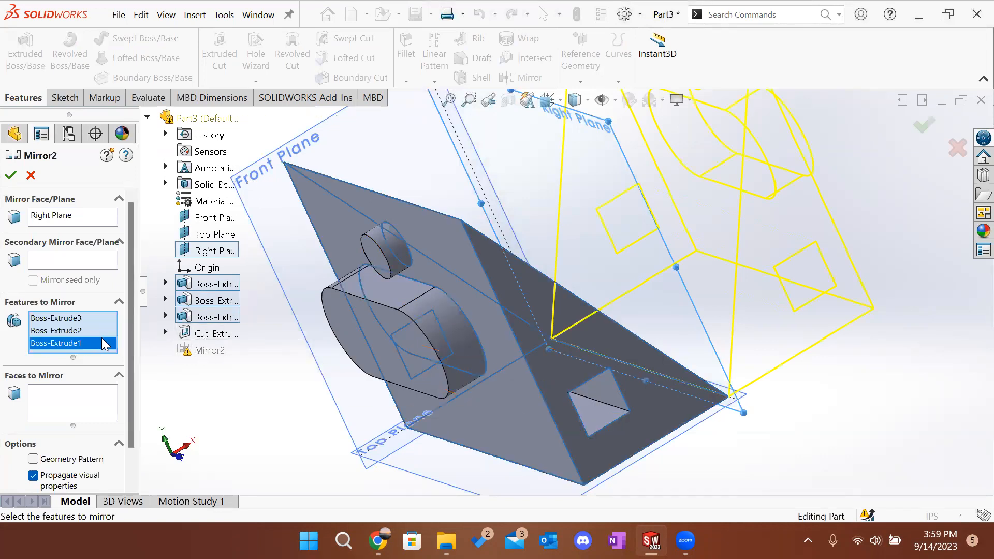
{"action": "left_click", "coordinate": [196, 335]}
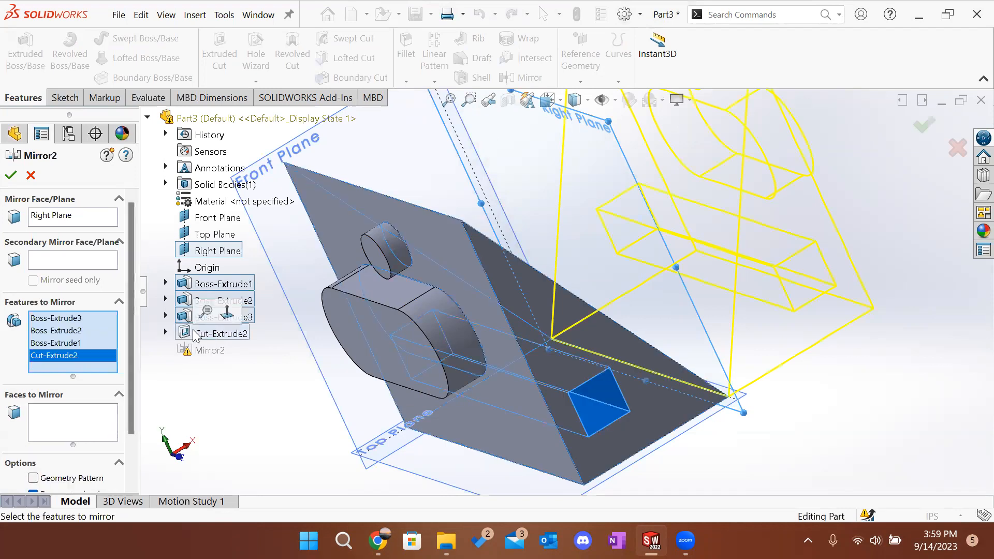
{"action": "left_click", "coordinate": [935, 122]}
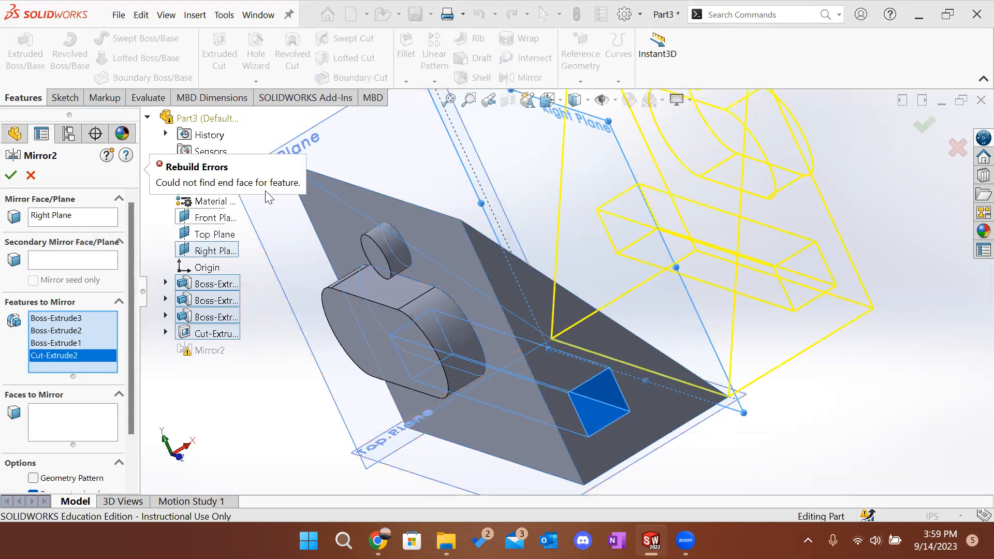
{"action": "left_click", "coordinate": [30, 176]}
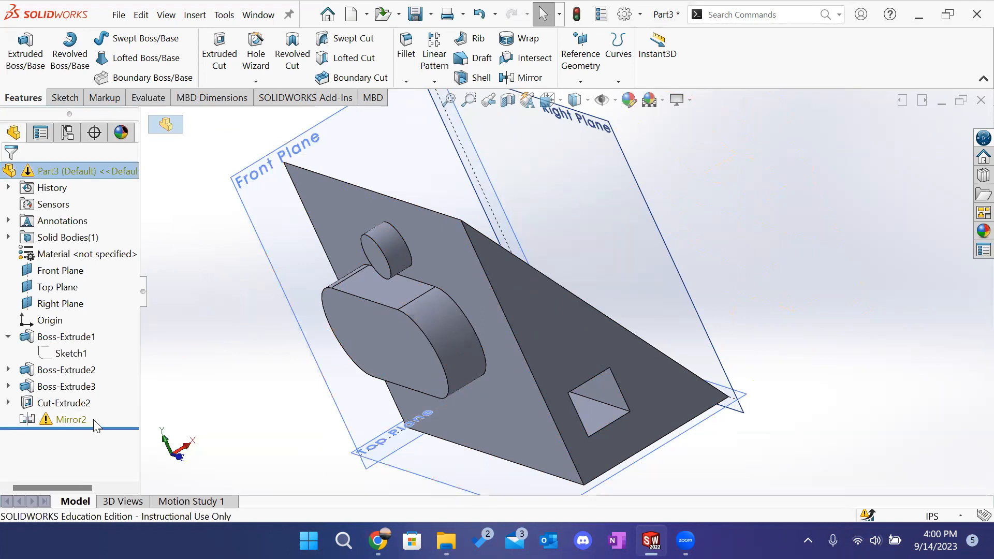
Step: Delete the Mirror2 feature from the part
{"action": "key", "text": "f"}
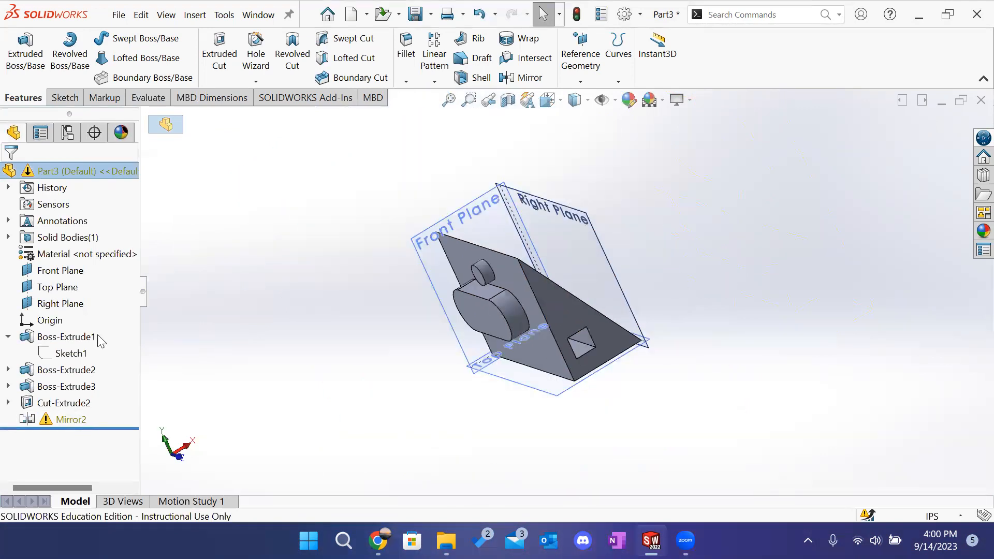
{"action": "right_click", "coordinate": [72, 420]}
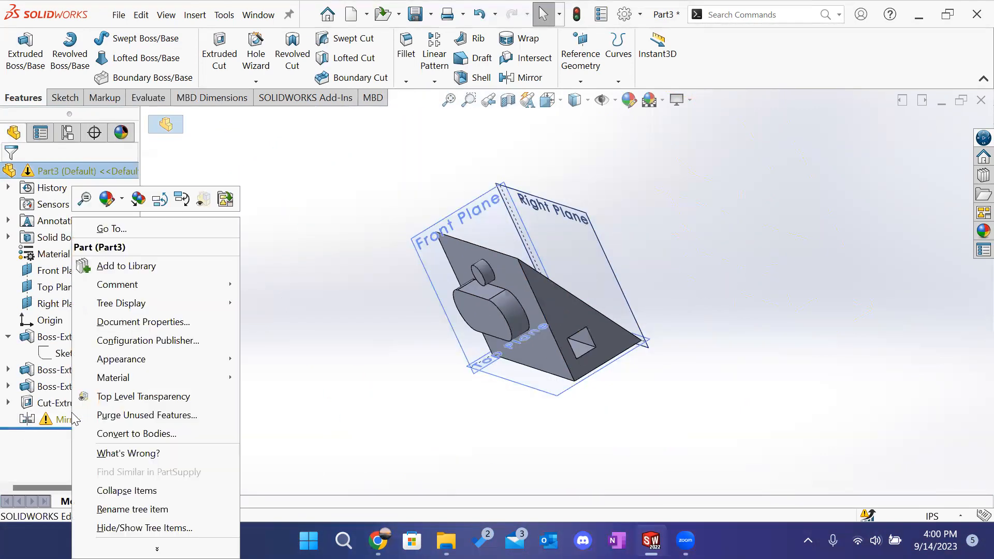
{"action": "left_click", "coordinate": [318, 369]}
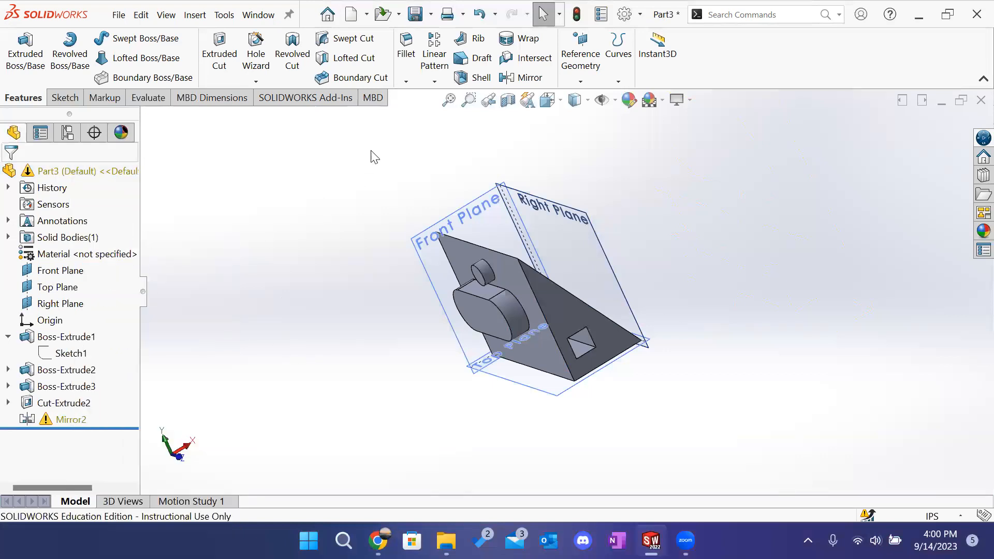
{"action": "left_click", "coordinate": [73, 387]}
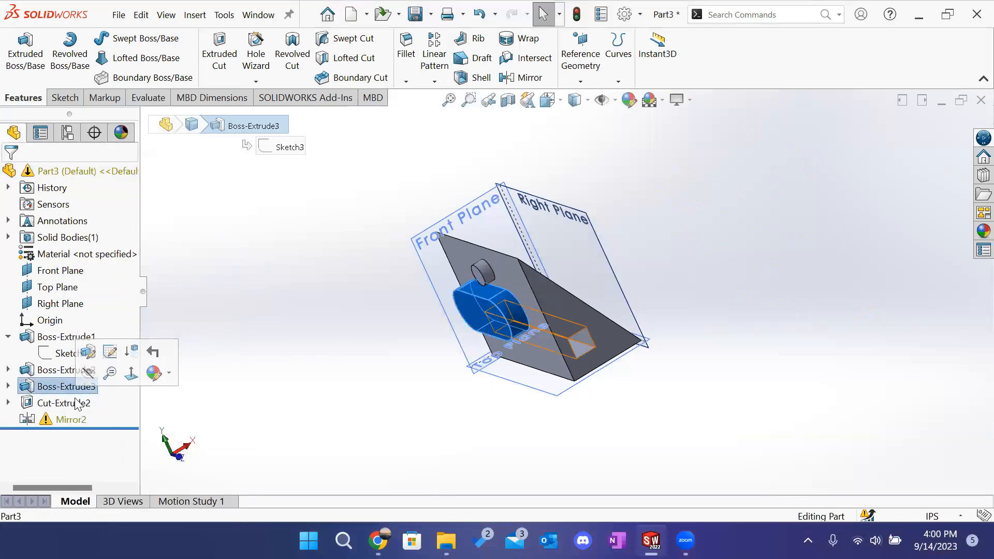
{"action": "left_click", "coordinate": [76, 404]}
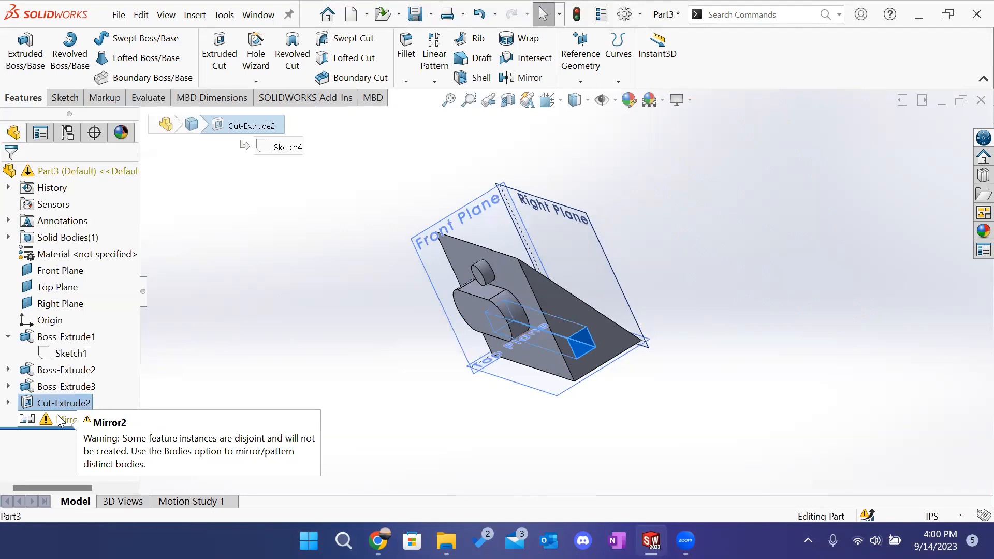
{"action": "right_click", "coordinate": [59, 420]}
{"action": "left_click", "coordinate": [121, 322]}
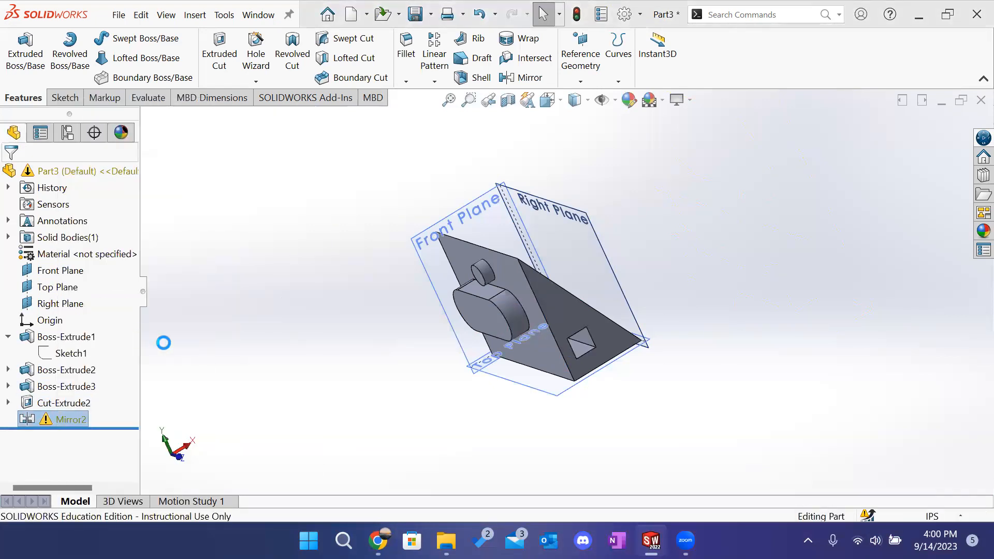
Step: Try to mirror the whole solid body about the Right Plane with Merge solids enabled
{"action": "left_click", "coordinate": [523, 78]}
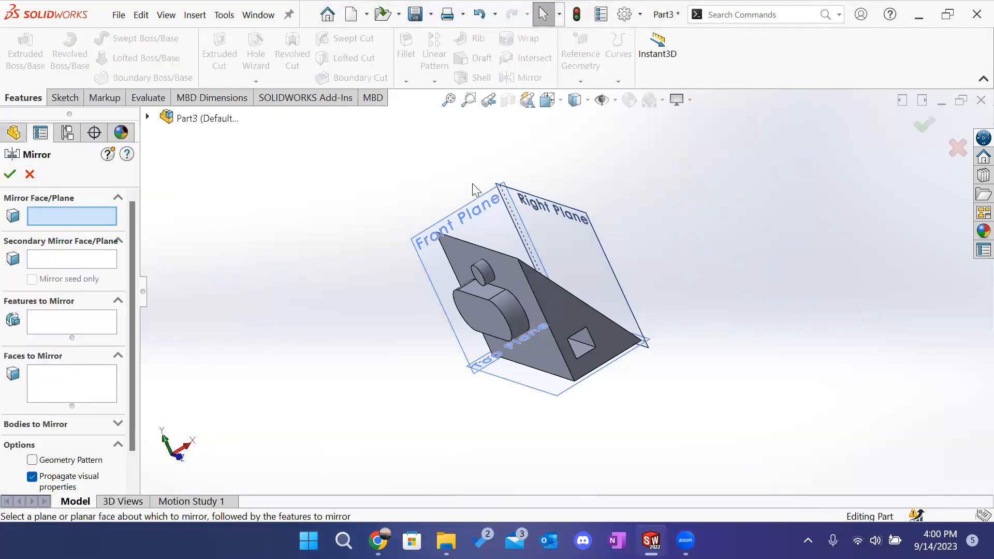
{"action": "left_click", "coordinate": [585, 228]}
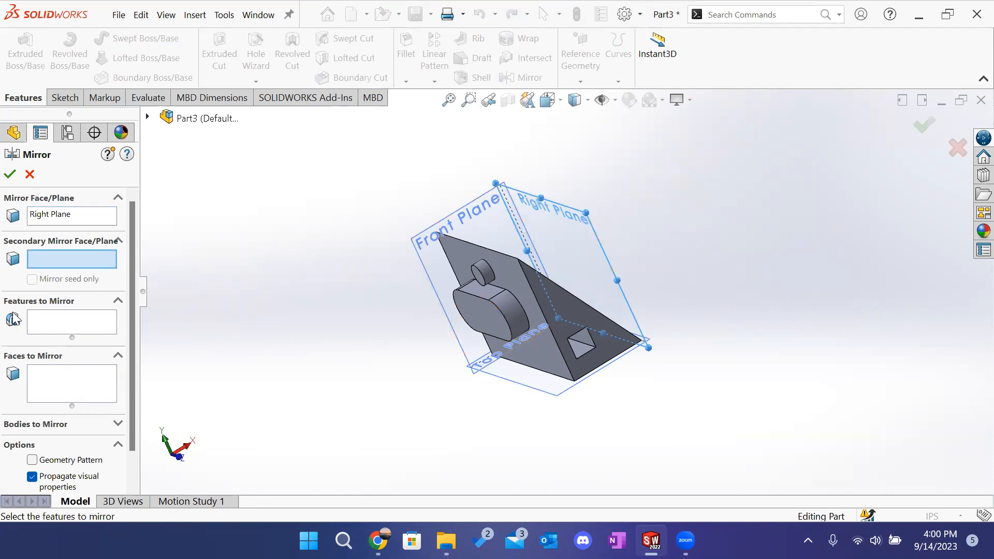
{"action": "left_click", "coordinate": [56, 425]}
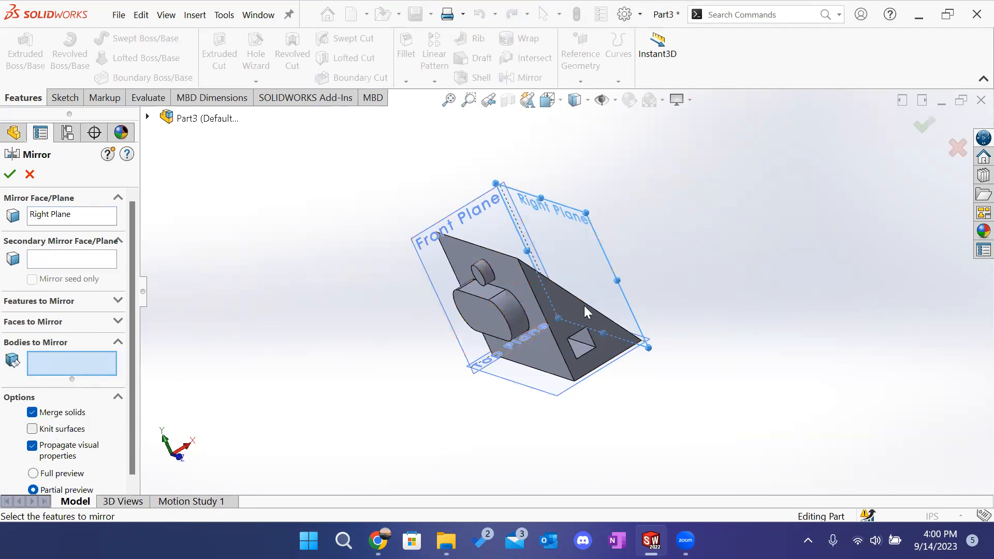
{"action": "left_click", "coordinate": [541, 325]}
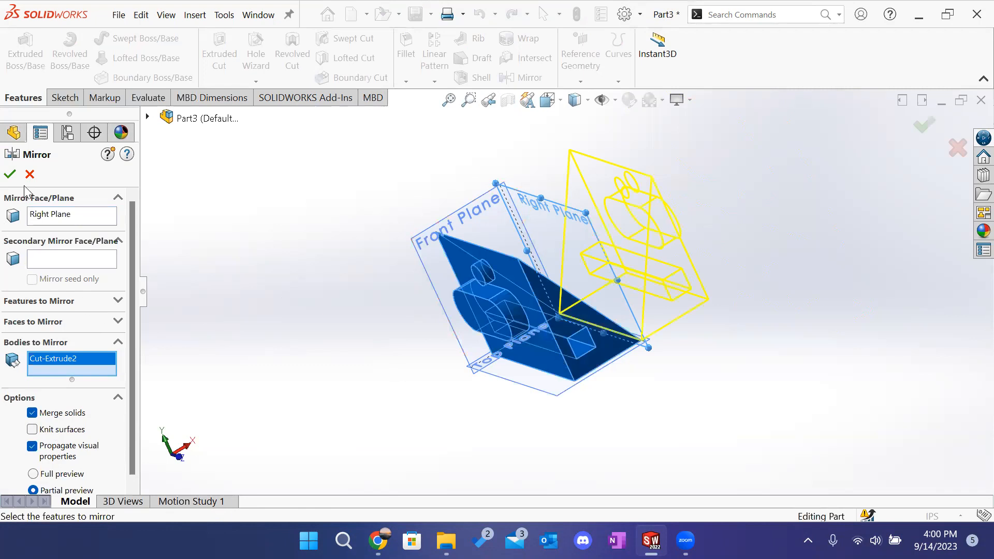
{"action": "left_click", "coordinate": [10, 174]}
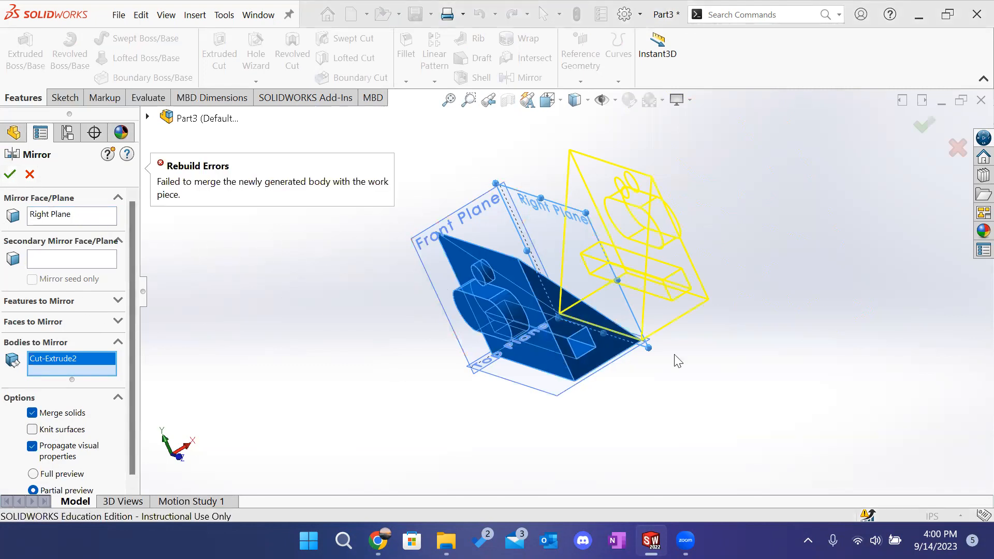
Step: Examine where the mirror preview meets the original body at the Right Plane, and review the mirror's body and merge options
{"action": "scroll", "coordinate": [712, 368], "scroll_direction": "down", "scroll_amount": 3}
{"action": "scroll", "coordinate": [661, 337], "scroll_direction": "down", "scroll_amount": 4}
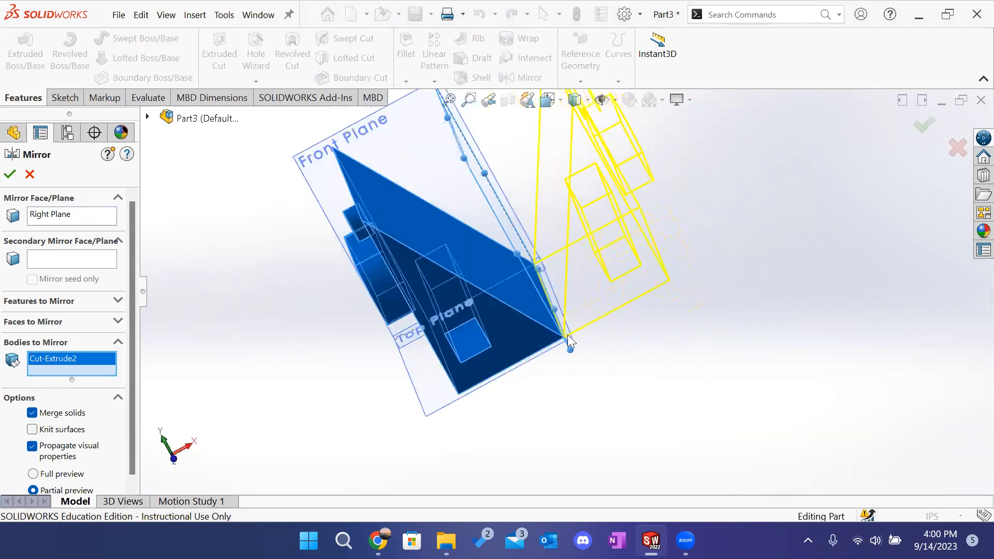
{"action": "scroll", "coordinate": [538, 265], "scroll_direction": "down", "scroll_amount": 2}
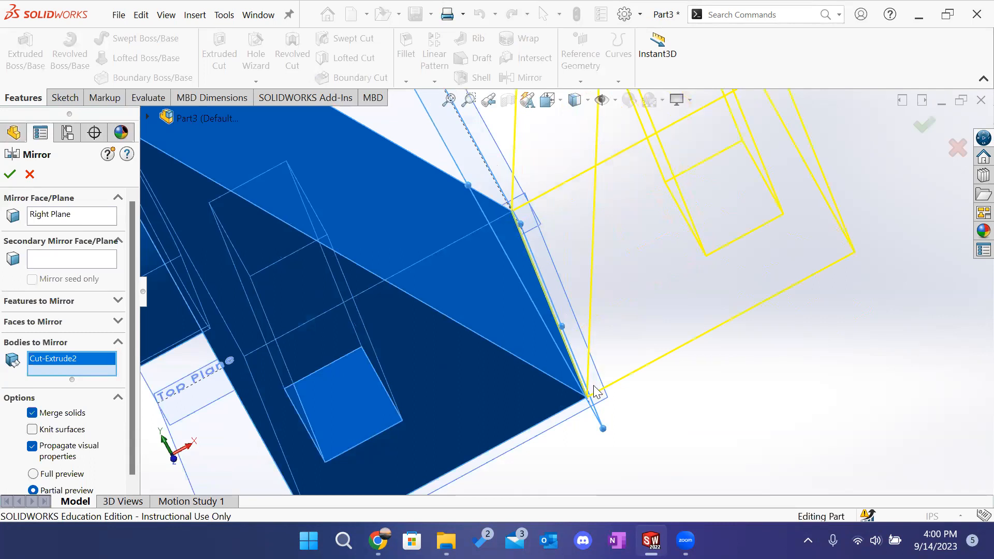
{"action": "scroll", "coordinate": [594, 391], "scroll_direction": "up", "scroll_amount": 5}
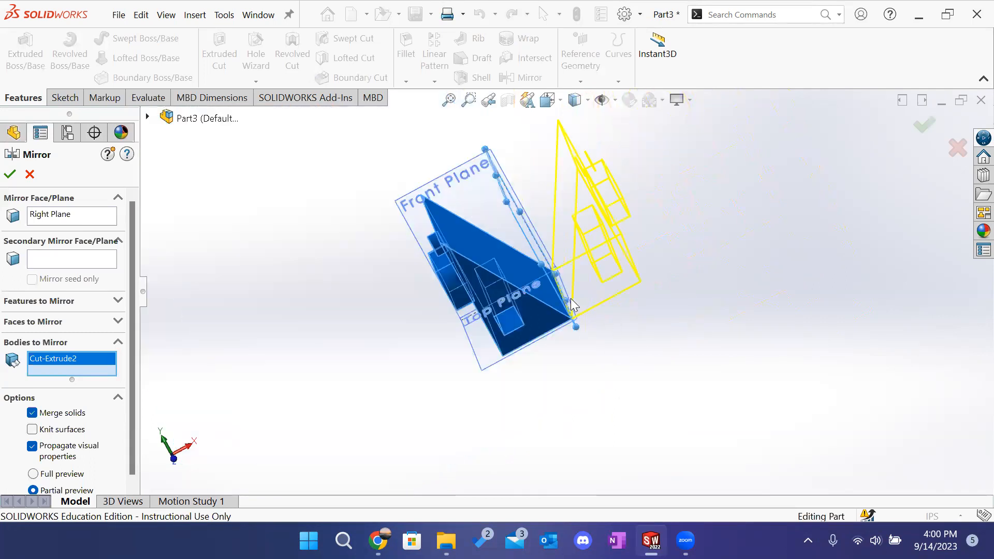
{"action": "scroll", "coordinate": [572, 305], "scroll_direction": "down", "scroll_amount": 2}
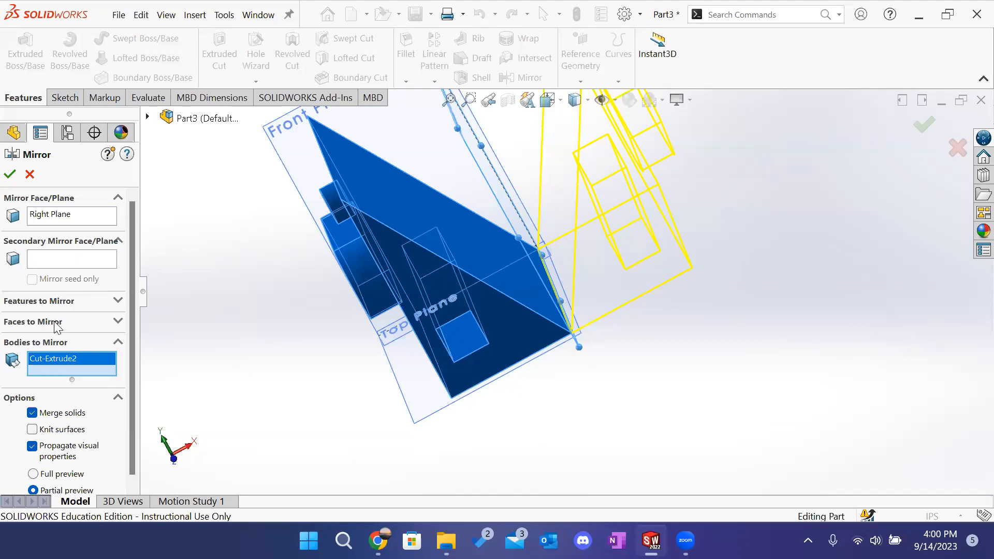
{"action": "scroll", "coordinate": [72, 416], "scroll_direction": "down", "scroll_amount": 1}
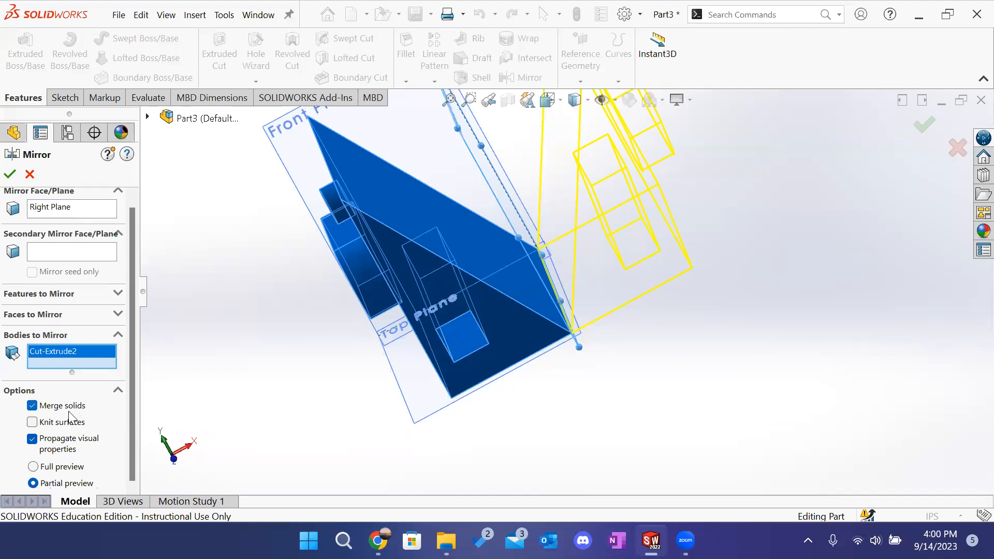
{"action": "scroll", "coordinate": [71, 410], "scroll_direction": "up", "scroll_amount": 1}
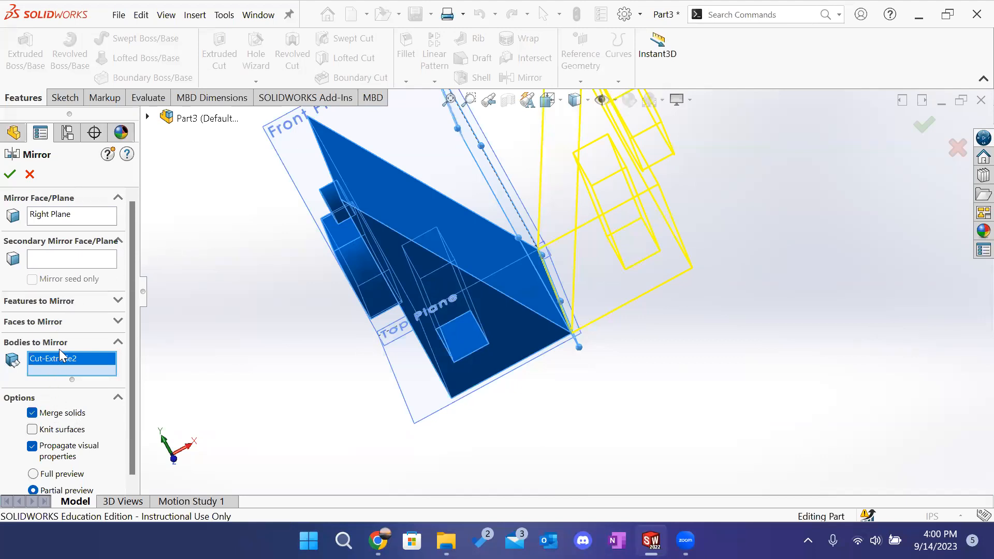
Step: Change the mirror plane to the Top Plane and complete the mirror of the whole body
{"action": "left_click", "coordinate": [61, 213]}
{"action": "middle_click_drag", "start_coordinate": [523, 266], "coordinate": [509, 348]}
{"action": "left_click", "coordinate": [493, 369]}
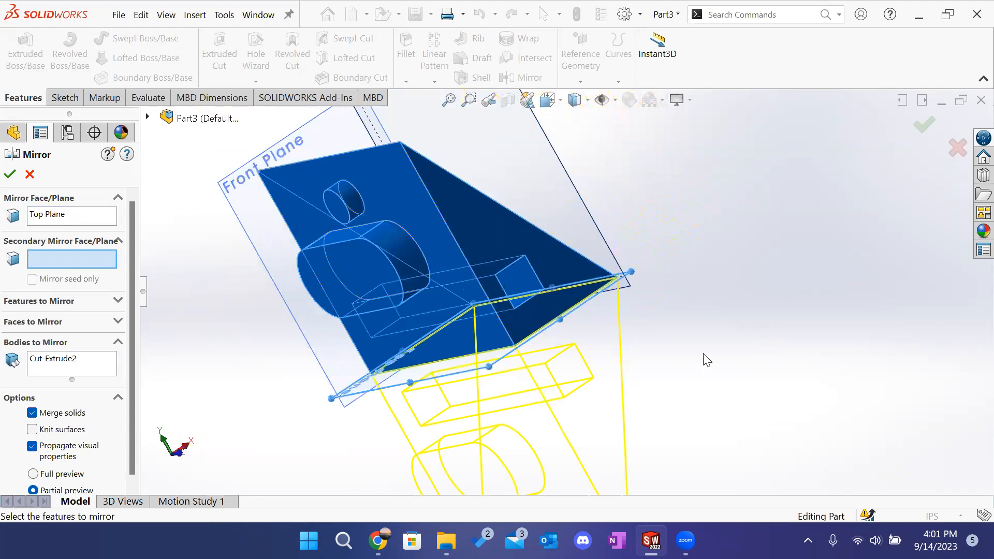
{"action": "left_click", "coordinate": [924, 126]}
Step: Inspect the mirrored body's shared edge at the Top Plane, its square cuts and its mirrored bosses
{"action": "middle_click_drag", "start_coordinate": [690, 357], "coordinate": [594, 316]}
{"action": "middle_click_drag", "start_coordinate": [495, 291], "coordinate": [575, 325]}
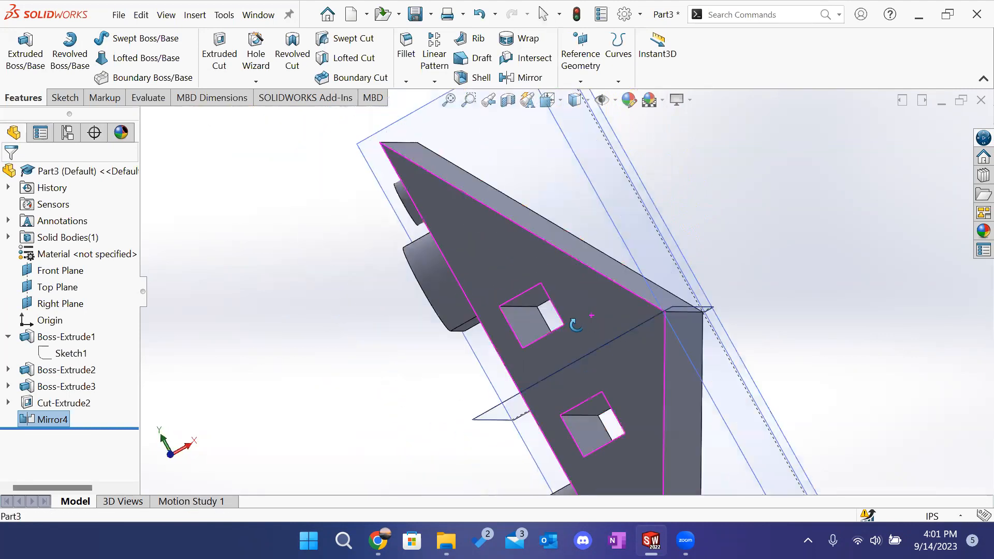
{"action": "scroll", "coordinate": [676, 330], "scroll_direction": "down", "scroll_amount": 5}
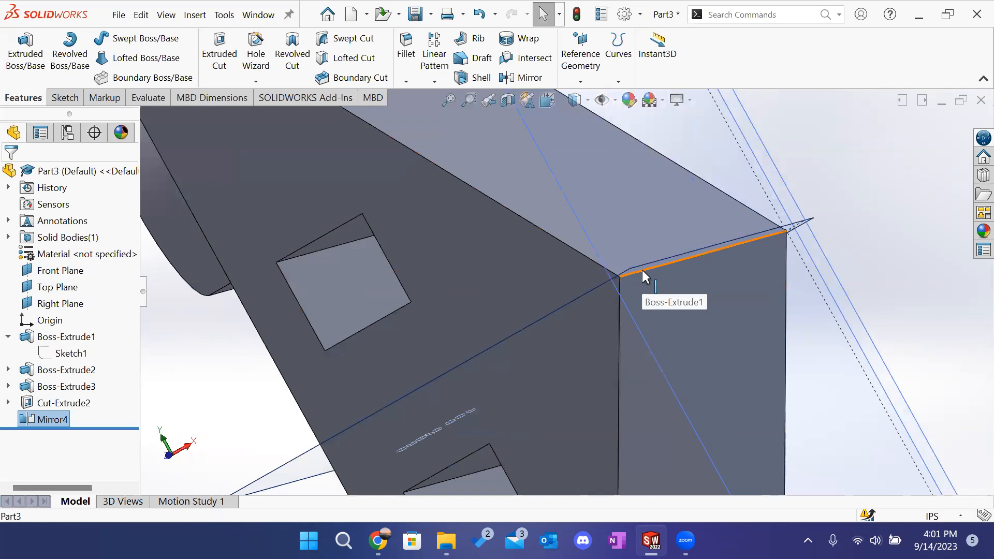
{"action": "key", "text": "f"}
{"action": "middle_click_drag", "start_coordinate": [749, 336], "coordinate": [792, 226]}
{"action": "scroll", "coordinate": [757, 227], "scroll_direction": "down", "scroll_amount": 3}
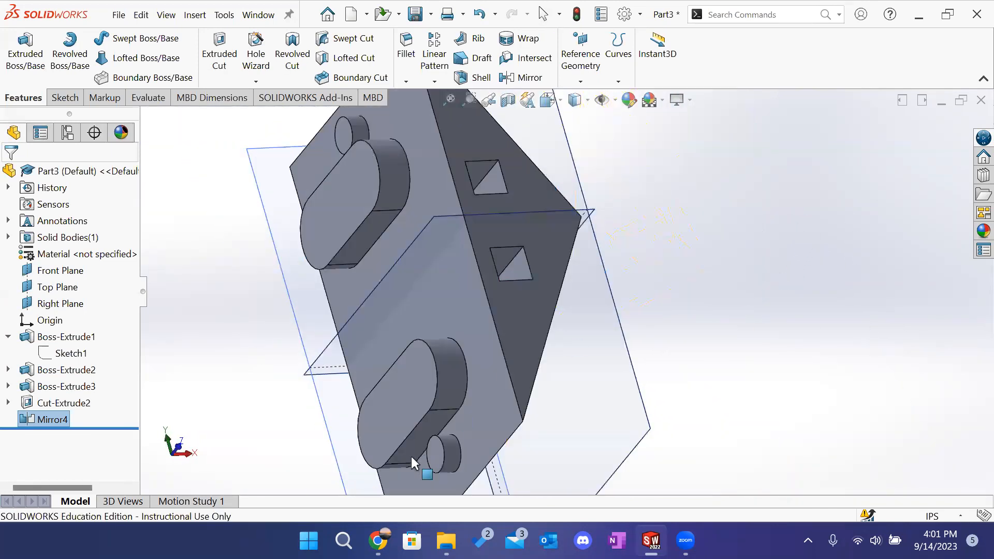
{"action": "left_click", "coordinate": [440, 458]}
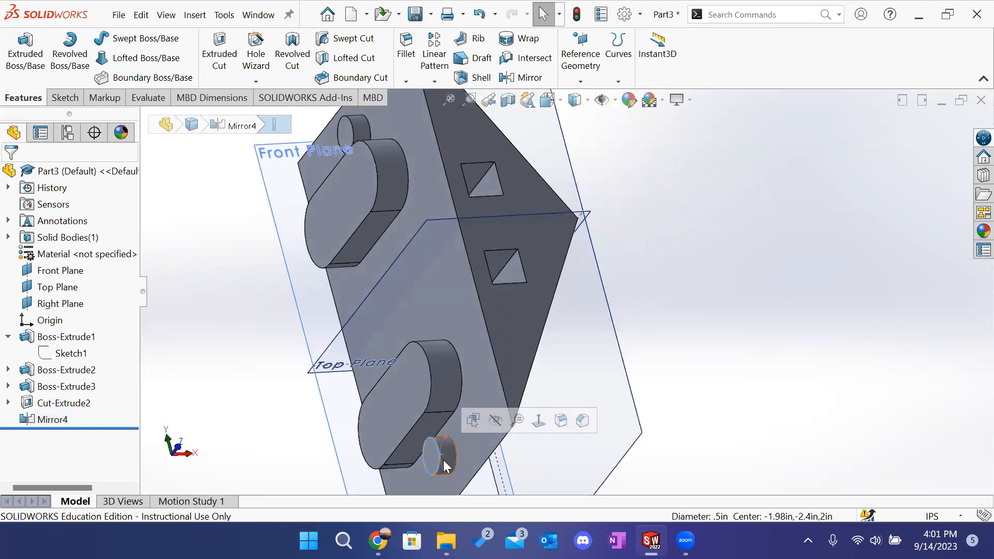
{"action": "left_click", "coordinate": [444, 464]}
Step: Undo the body mirror and redo it to compare the part before and after mirroring
{"action": "key", "text": "ctrl+z"}
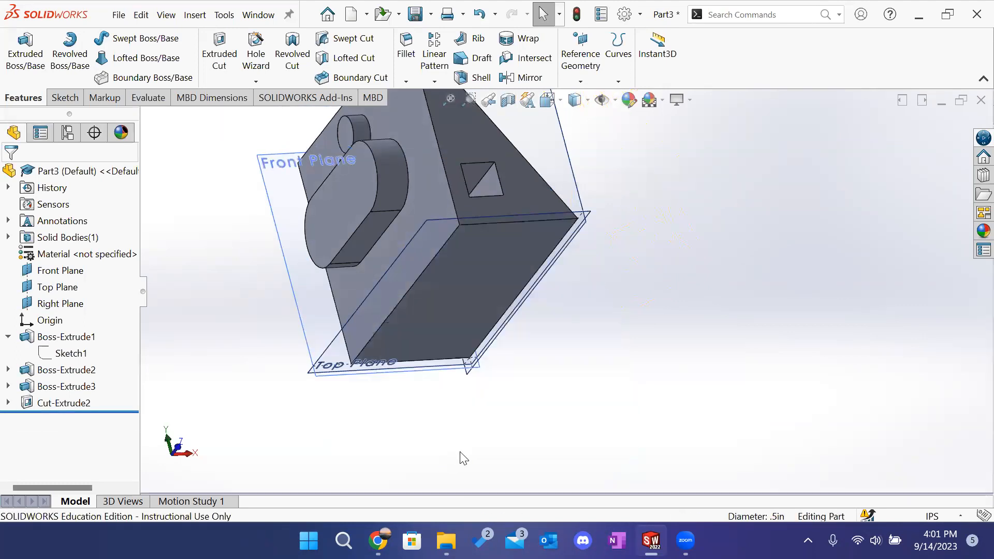
{"action": "key", "text": "ctrl+y"}
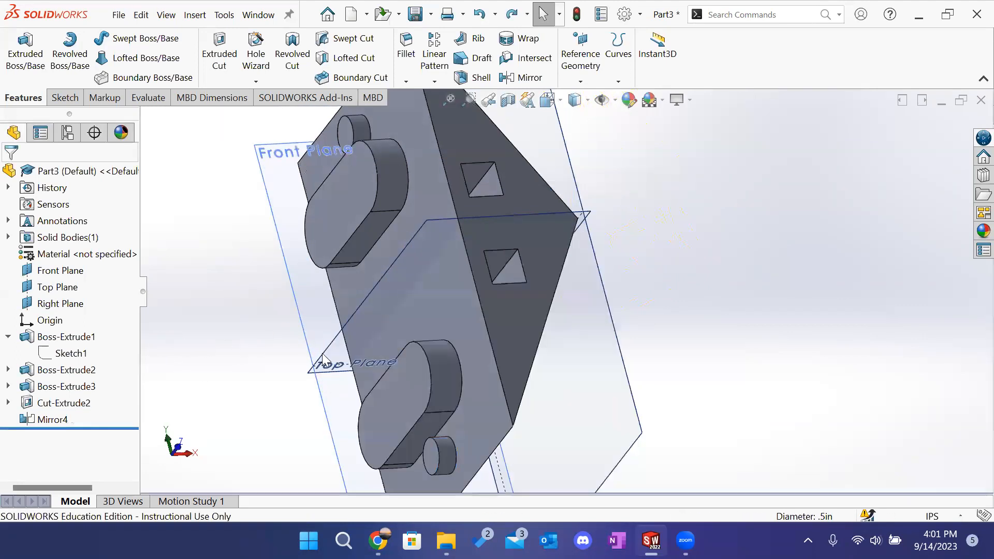
{"action": "scroll", "coordinate": [668, 293], "scroll_direction": "up", "scroll_amount": 5}
{"action": "middle_click_drag", "start_coordinate": [652, 294], "coordinate": [533, 244]}
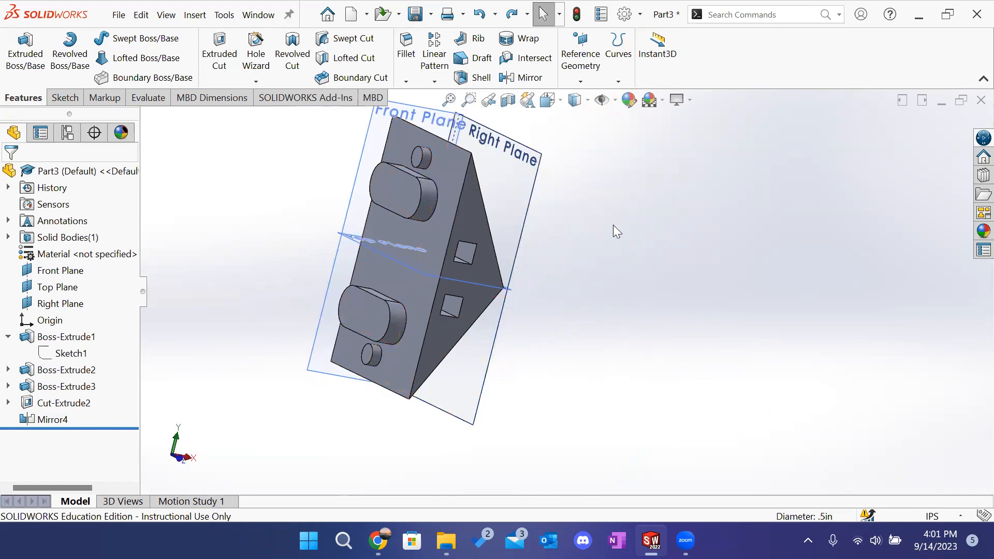
{"action": "middle_click_drag", "start_coordinate": [629, 238], "coordinate": [583, 268]}
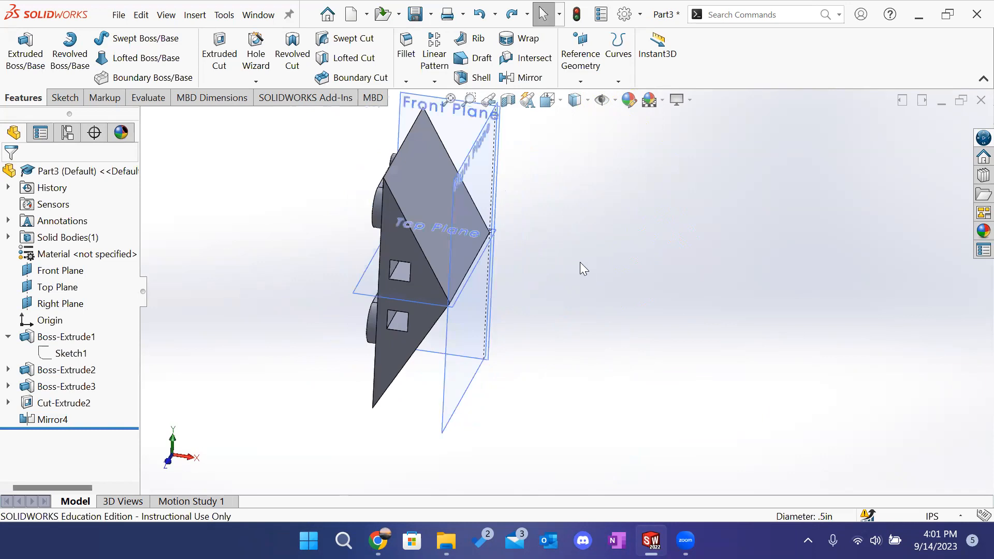
{"action": "scroll", "coordinate": [595, 227], "scroll_direction": "up", "scroll_amount": 3}
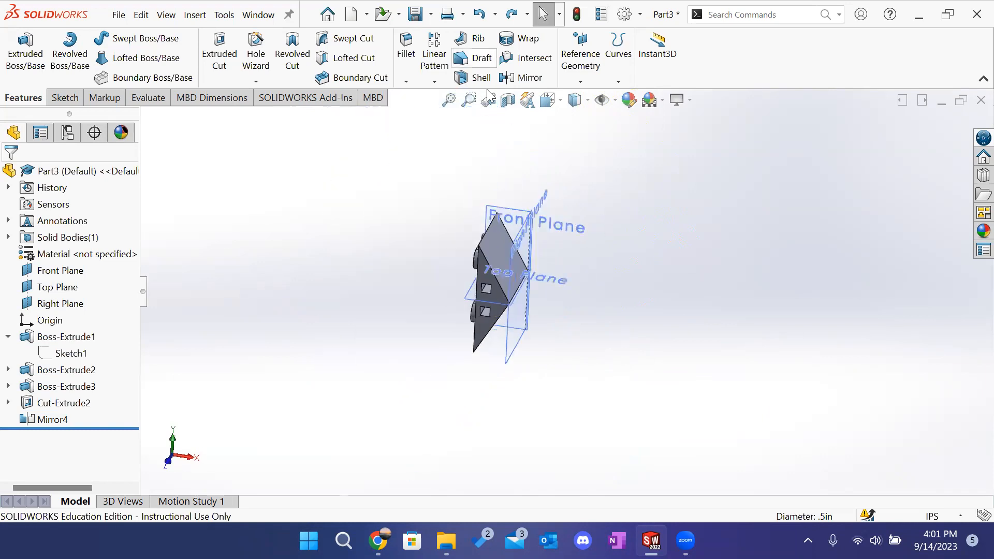
Step: Check the Part Features slide in Google Slides, and switch to the Part2 document in SOLIDWORKS
{"action": "key", "text": "alt+Tab"}
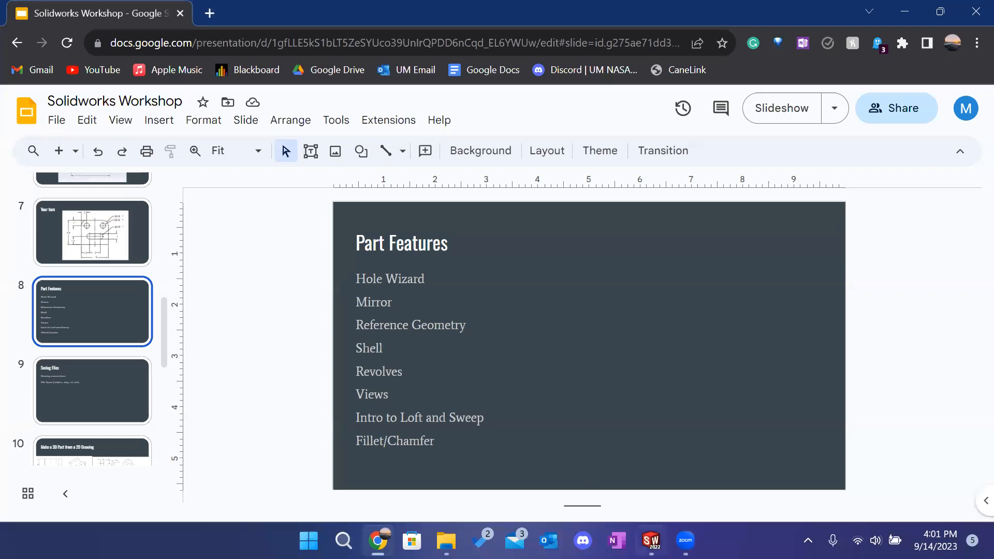
{"action": "mouse_move", "coordinate": [650, 538]}
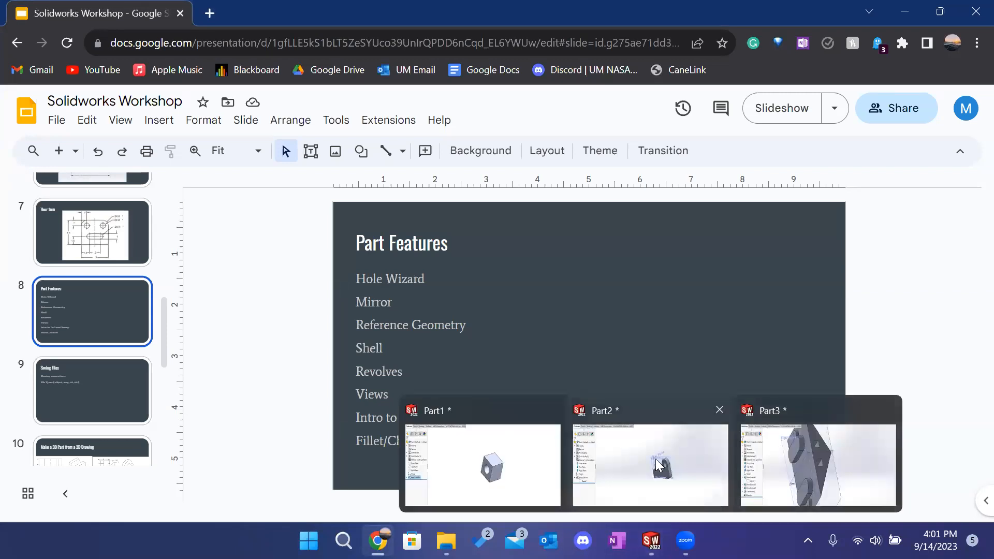
{"action": "left_click", "coordinate": [657, 465]}
{"action": "middle_click_drag", "start_coordinate": [701, 282], "coordinate": [668, 222]}
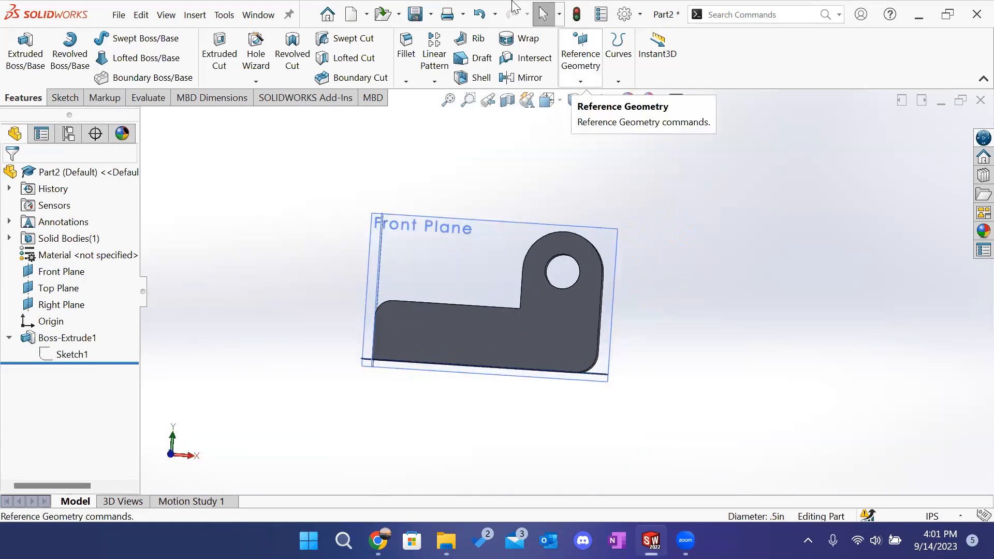
Step: Start a new reference plane with the Front Plane as first reference and the Right Plane as second reference
{"action": "left_click", "coordinate": [581, 81]}
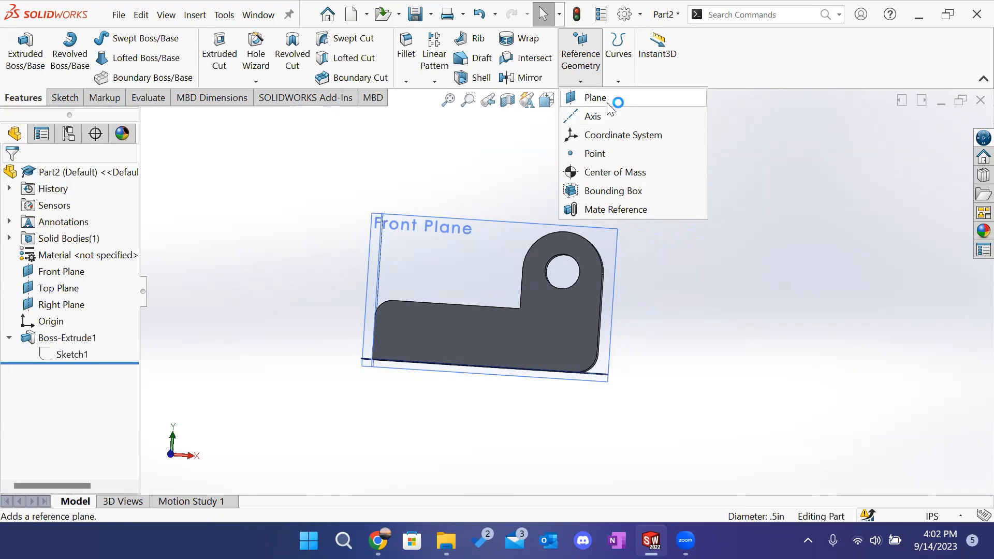
{"action": "left_click", "coordinate": [606, 100]}
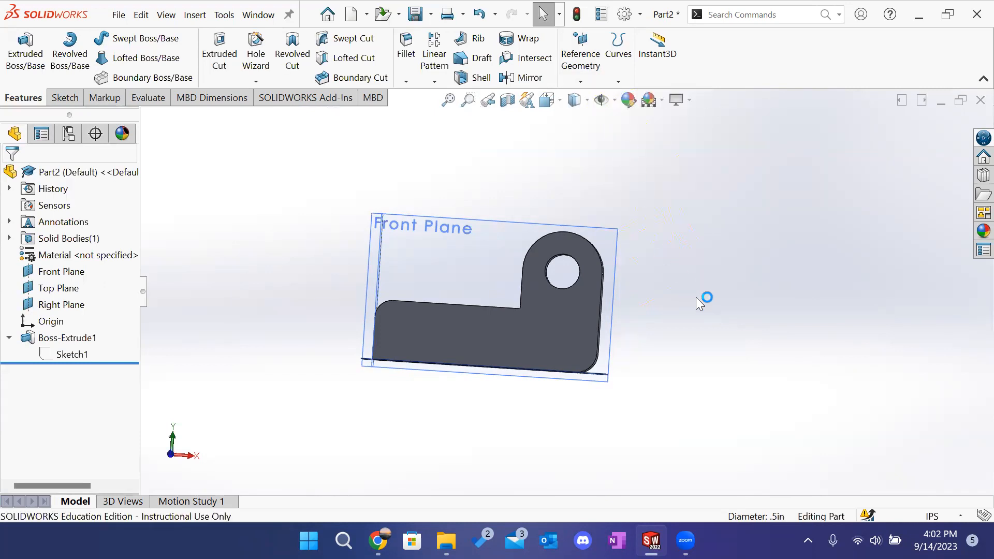
{"action": "middle_click_drag", "start_coordinate": [716, 211], "coordinate": [710, 233]}
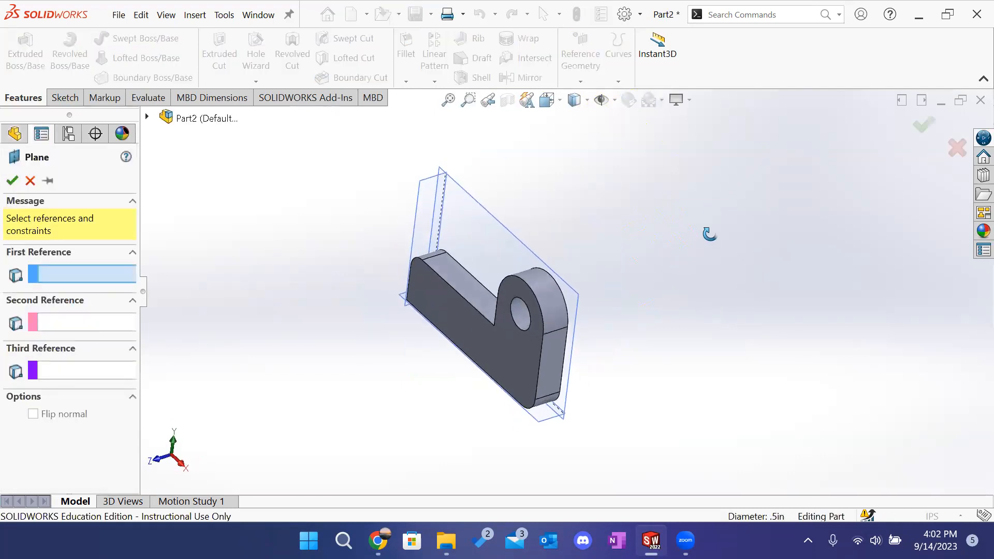
{"action": "scroll", "coordinate": [435, 232], "scroll_direction": "down", "scroll_amount": 1}
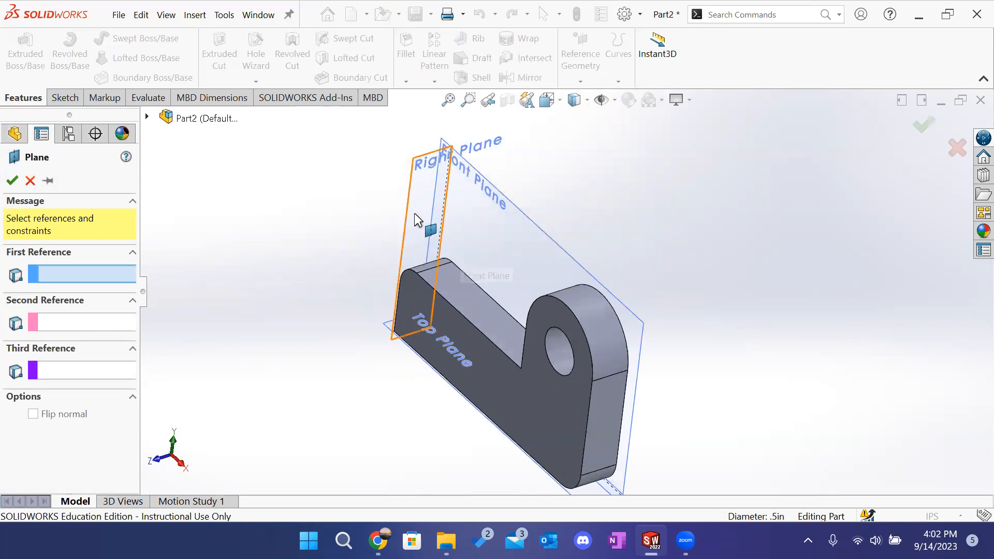
{"action": "middle_click_drag", "start_coordinate": [490, 234], "coordinate": [473, 224]}
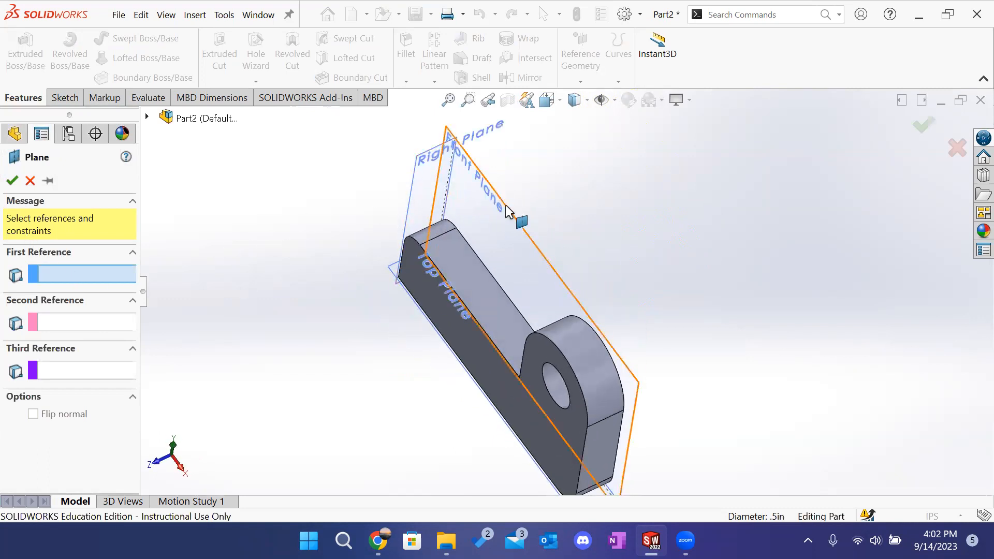
{"action": "left_click", "coordinate": [503, 233]}
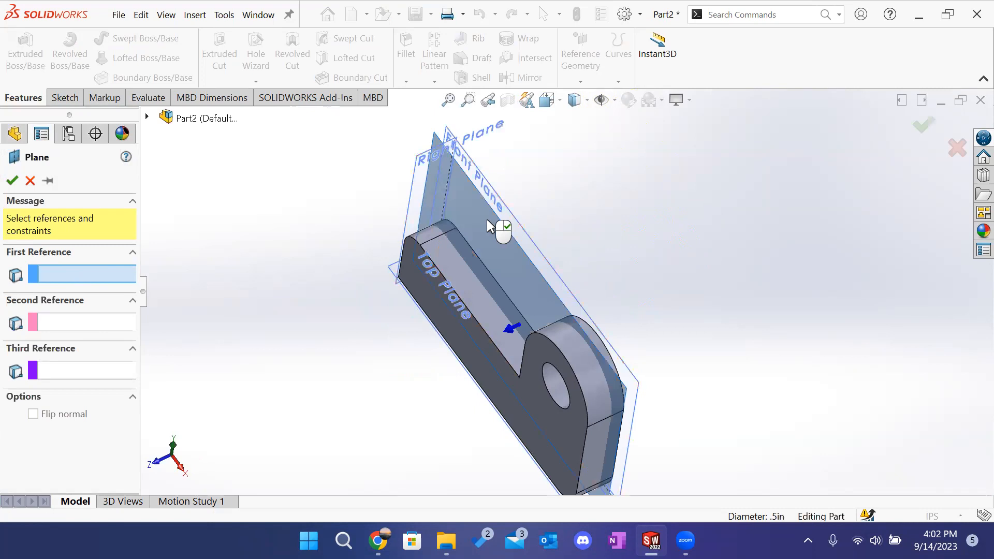
{"action": "left_click", "coordinate": [421, 197]}
{"action": "middle_click_drag", "start_coordinate": [606, 248], "coordinate": [575, 195]}
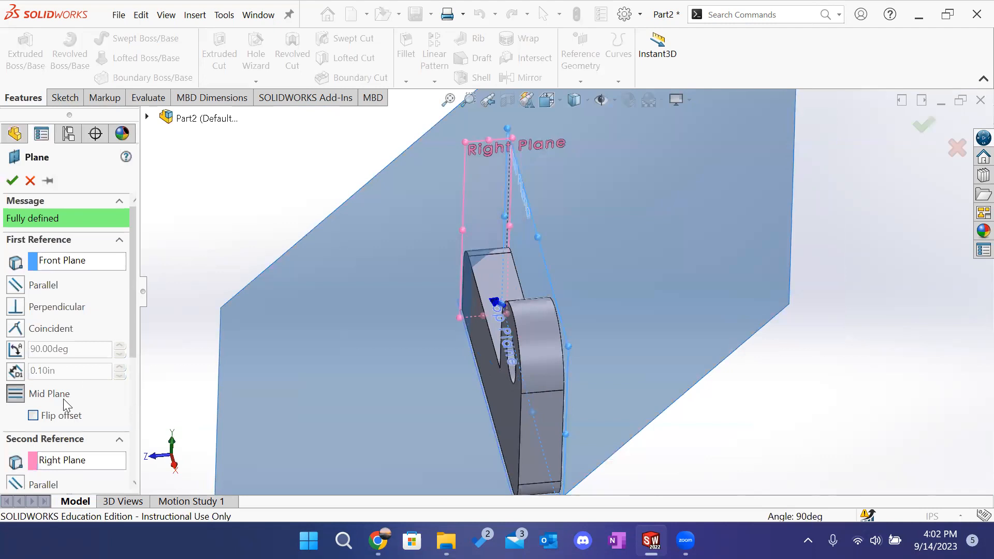
Step: Review the constraint options of both references and create the plane as a Mid Plane between the Front and Right Planes
{"action": "scroll", "coordinate": [66, 405], "scroll_direction": "down", "scroll_amount": 1}
{"action": "left_click_drag", "start_coordinate": [127, 288], "coordinate": [130, 357]}
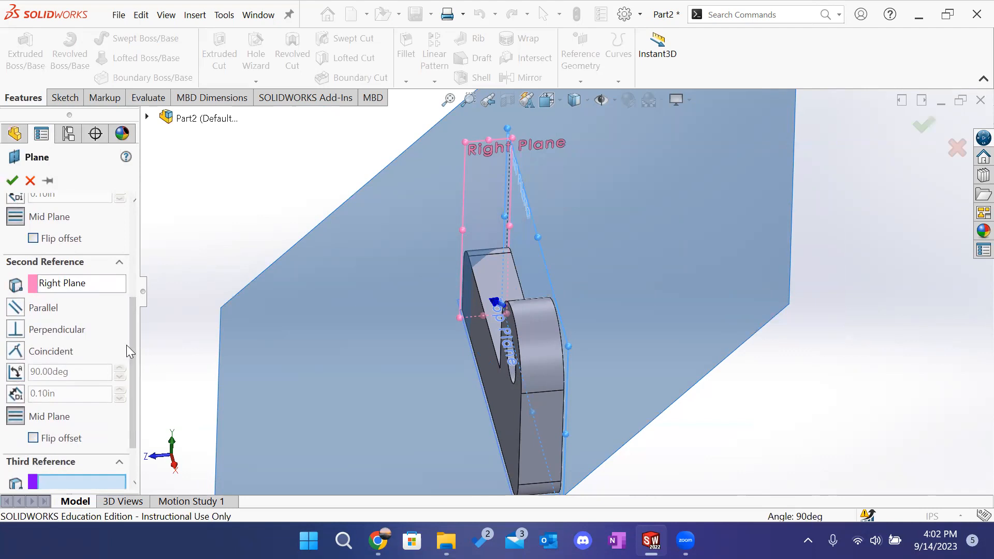
{"action": "left_click_drag", "start_coordinate": [130, 348], "coordinate": [123, 426]}
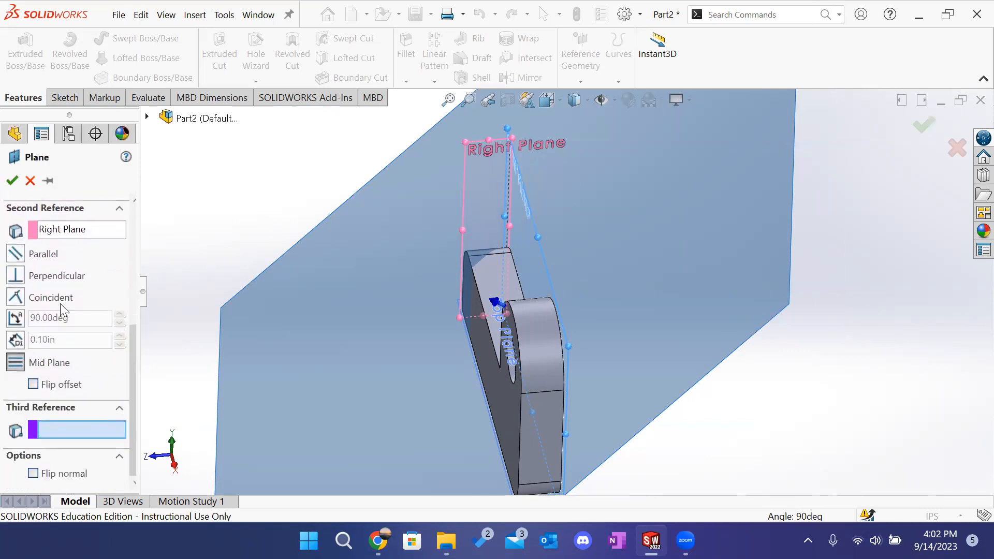
{"action": "left_click", "coordinate": [12, 180]}
{"action": "middle_click_drag", "start_coordinate": [776, 421], "coordinate": [804, 392]}
{"action": "left_click", "coordinate": [735, 216]}
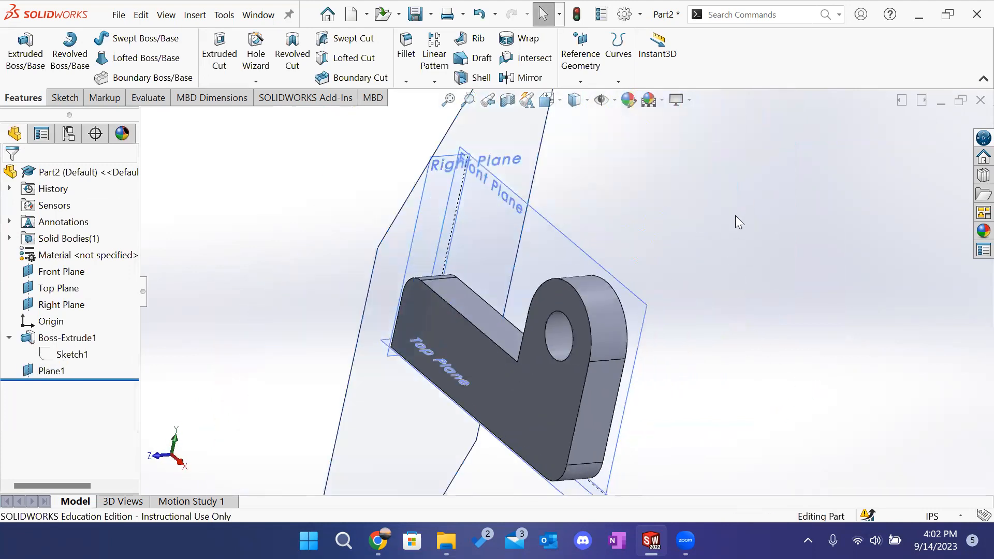
Step: Delete the angled mid plane between the Front and Right Planes
{"action": "left_click", "coordinate": [400, 251]}
{"action": "key", "text": "Delete"}
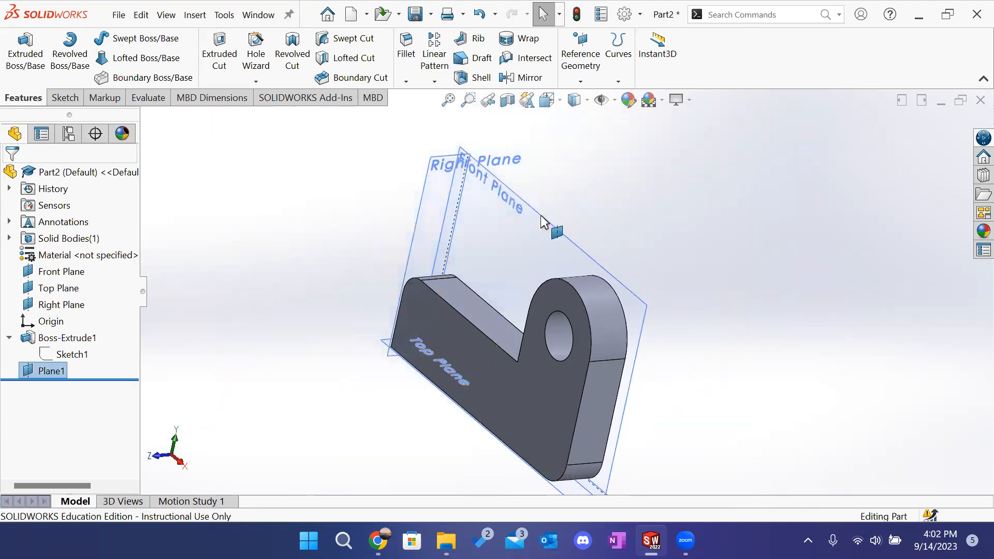
Step: Create a reference axis at the intersection of the Front Plane and the Right Plane
{"action": "left_click", "coordinate": [581, 82]}
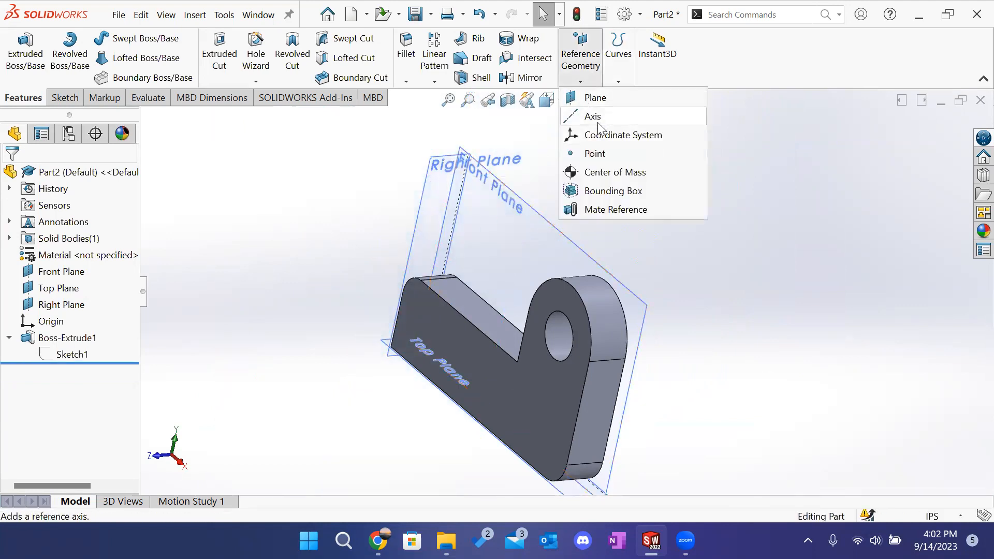
{"action": "left_click", "coordinate": [598, 125]}
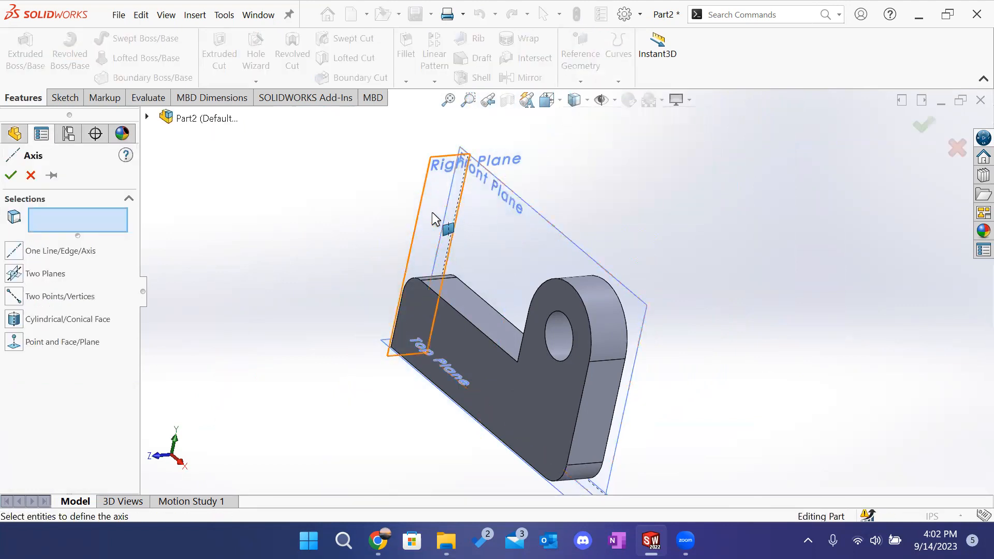
{"action": "left_click", "coordinate": [514, 256]}
{"action": "left_click", "coordinate": [423, 240]}
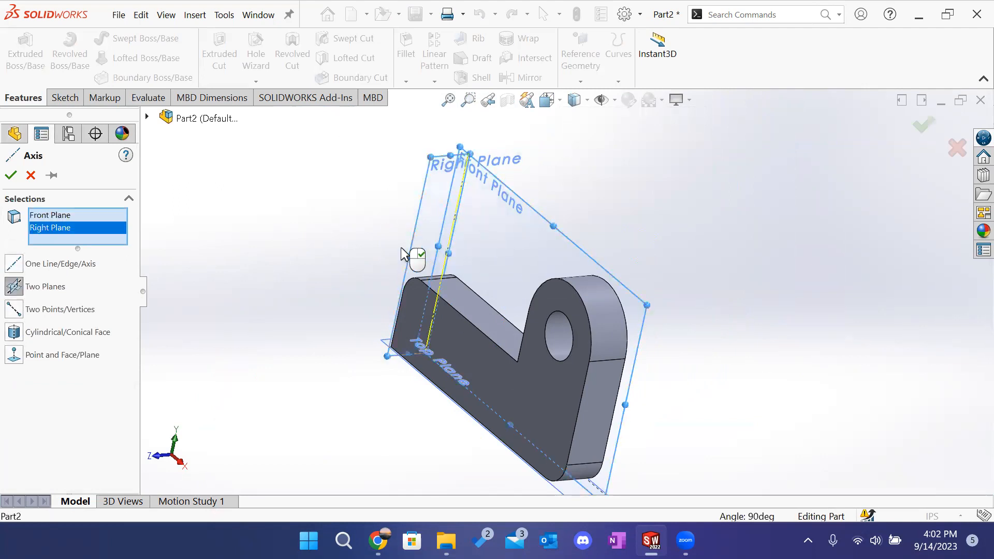
{"action": "middle_click_drag", "start_coordinate": [522, 212], "coordinate": [478, 226]}
{"action": "scroll", "coordinate": [478, 226], "scroll_direction": "down", "scroll_amount": 2}
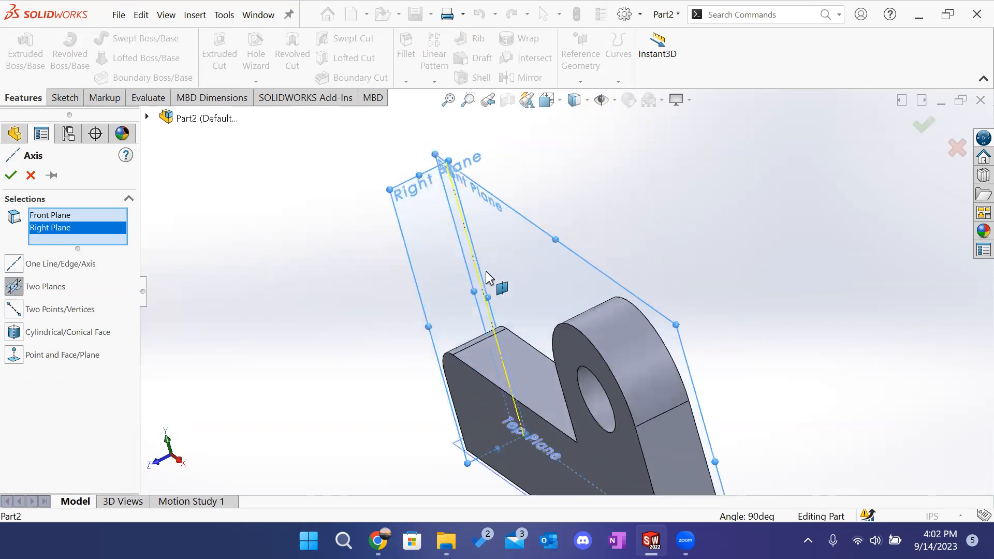
{"action": "left_click", "coordinate": [12, 176]}
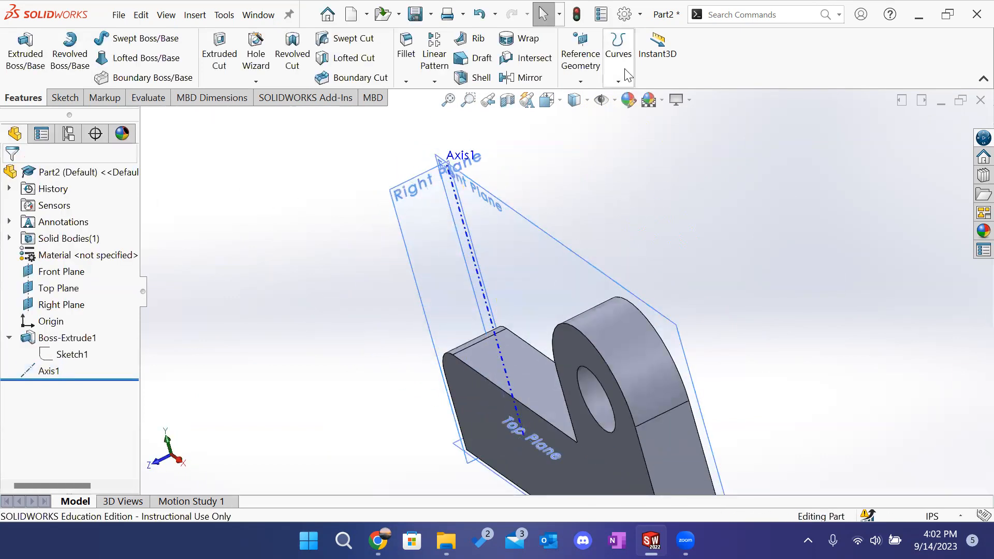
Step: Start a new reference plane with the Front Plane as first reference and the new axis as second reference
{"action": "left_click", "coordinate": [581, 79]}
{"action": "left_click", "coordinate": [642, 95]}
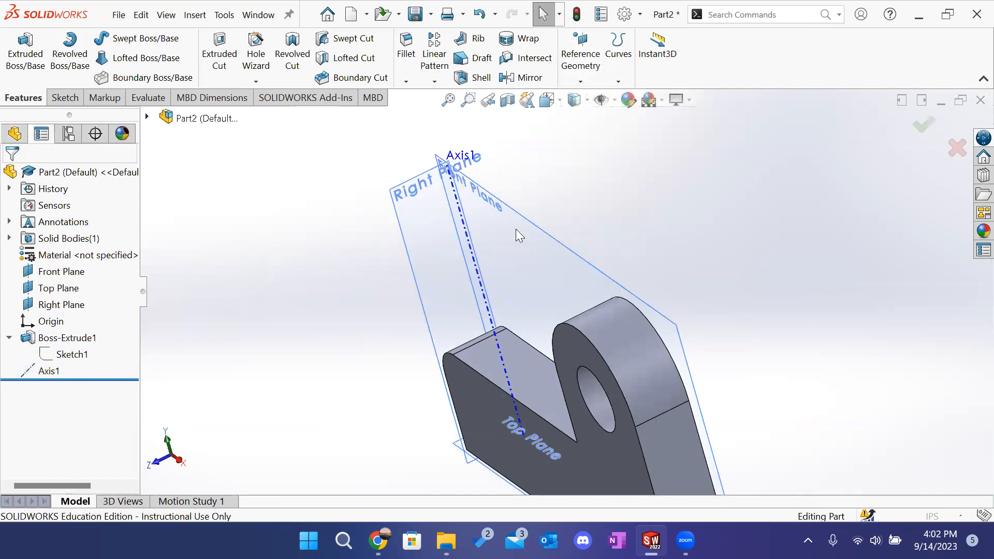
{"action": "left_click", "coordinate": [510, 257]}
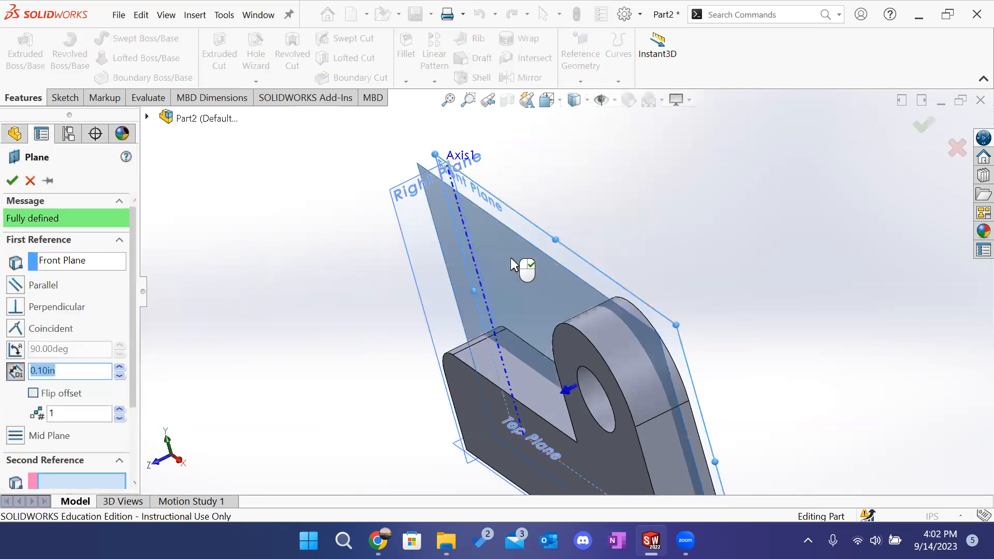
{"action": "left_click", "coordinate": [470, 243]}
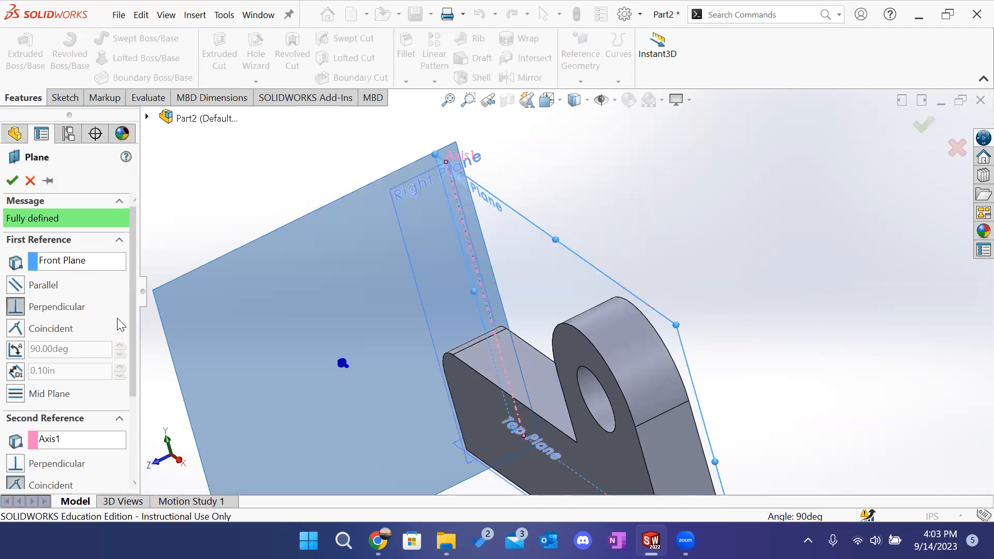
{"action": "scroll", "coordinate": [104, 312], "scroll_direction": "down", "scroll_amount": 3}
{"action": "scroll", "coordinate": [92, 409], "scroll_direction": "down", "scroll_amount": 2}
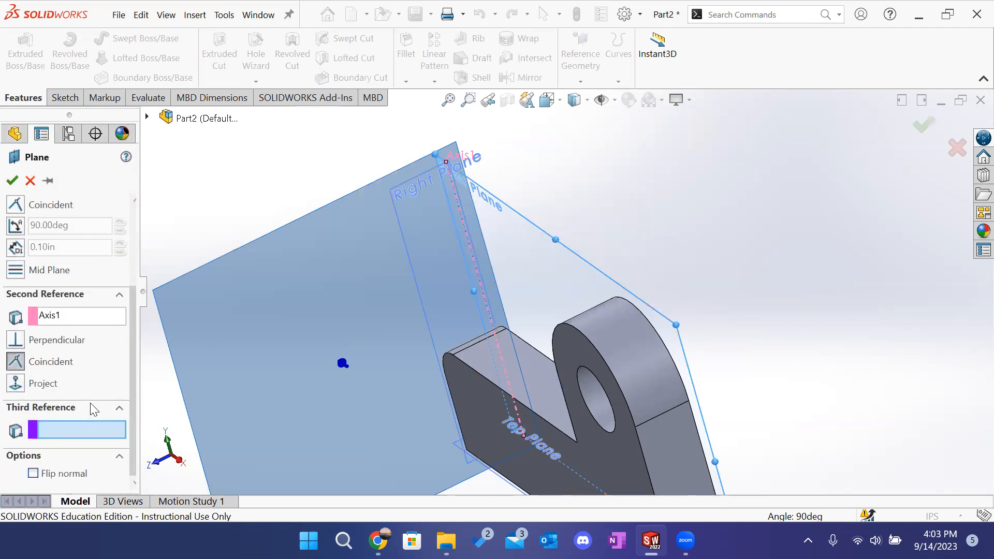
{"action": "scroll", "coordinate": [78, 339], "scroll_direction": "up", "scroll_amount": 5}
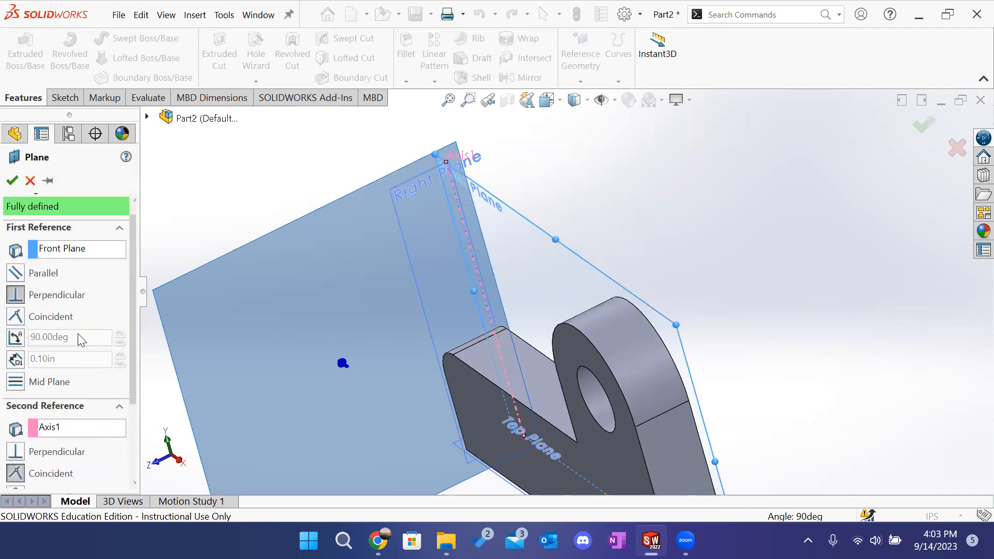
Step: Constrain the new plane at an angle of 25° to the Front Plane
{"action": "left_click", "coordinate": [15, 338]}
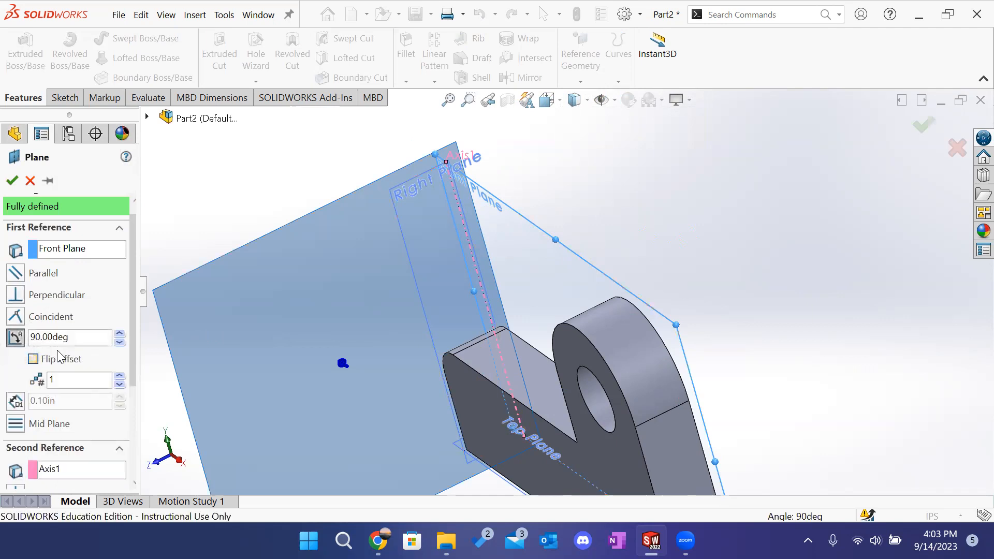
{"action": "left_click", "coordinate": [119, 342]}
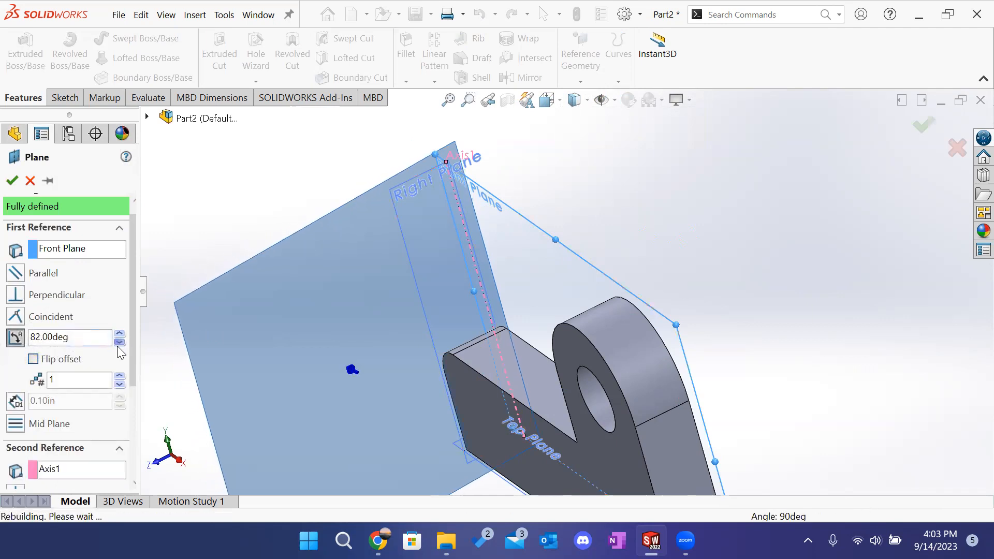
{"action": "left_click_drag", "start_coordinate": [117, 345], "coordinate": [125, 346]}
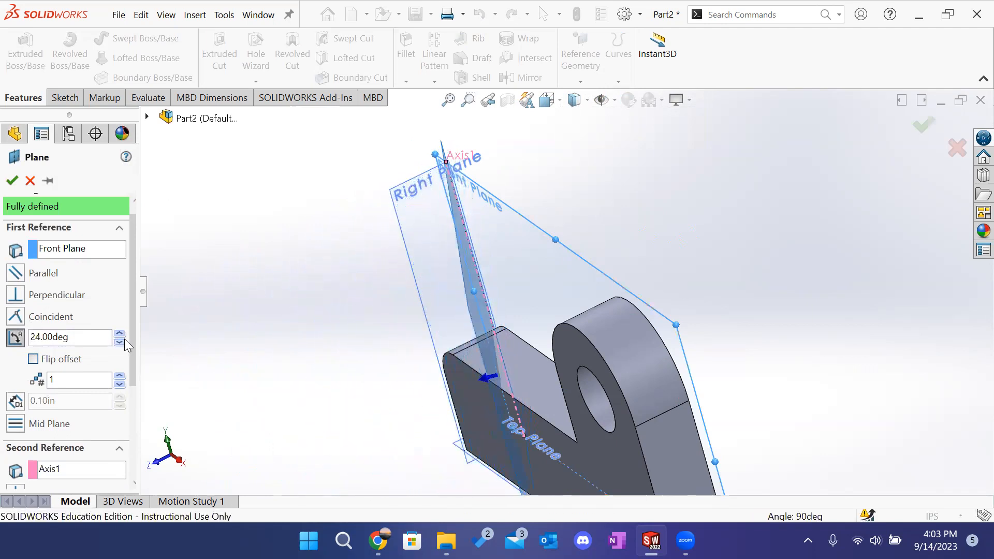
{"action": "left_click", "coordinate": [120, 334]}
Step: Examine the angled plane preview from the Top view and several other standard orientations
{"action": "middle_click_drag", "start_coordinate": [339, 299], "coordinate": [373, 331]}
{"action": "scroll", "coordinate": [610, 166], "scroll_direction": "up", "scroll_amount": 3}
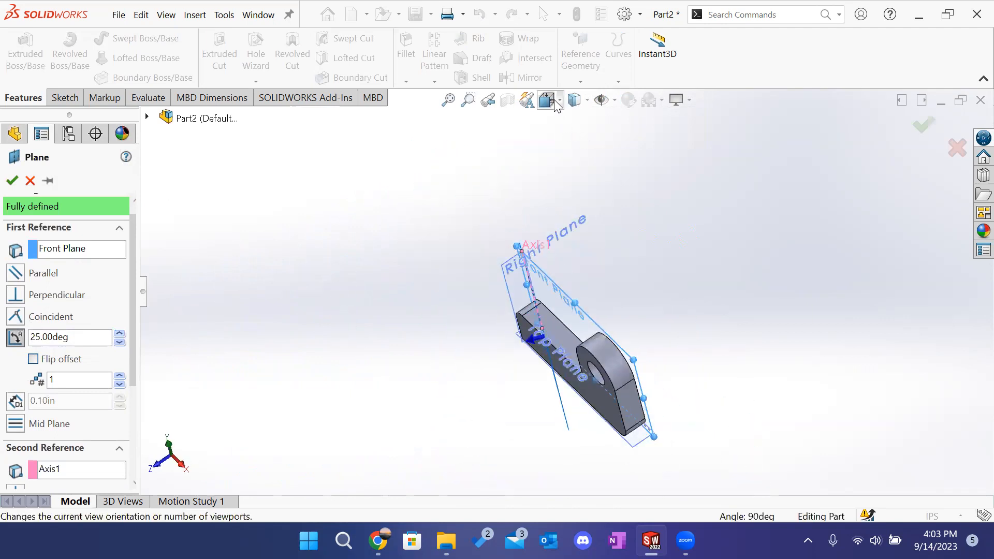
{"action": "left_click", "coordinate": [562, 103]}
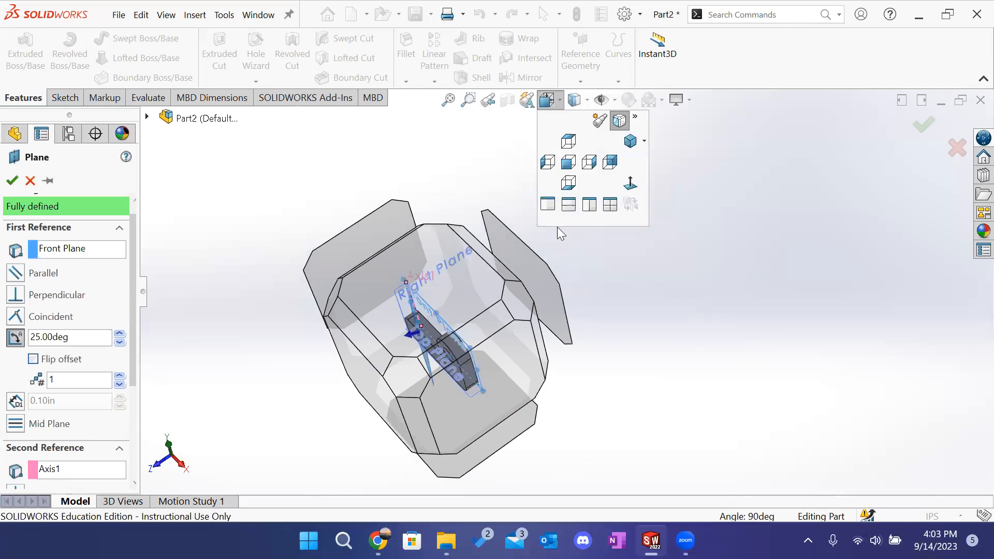
{"action": "left_click", "coordinate": [568, 141]}
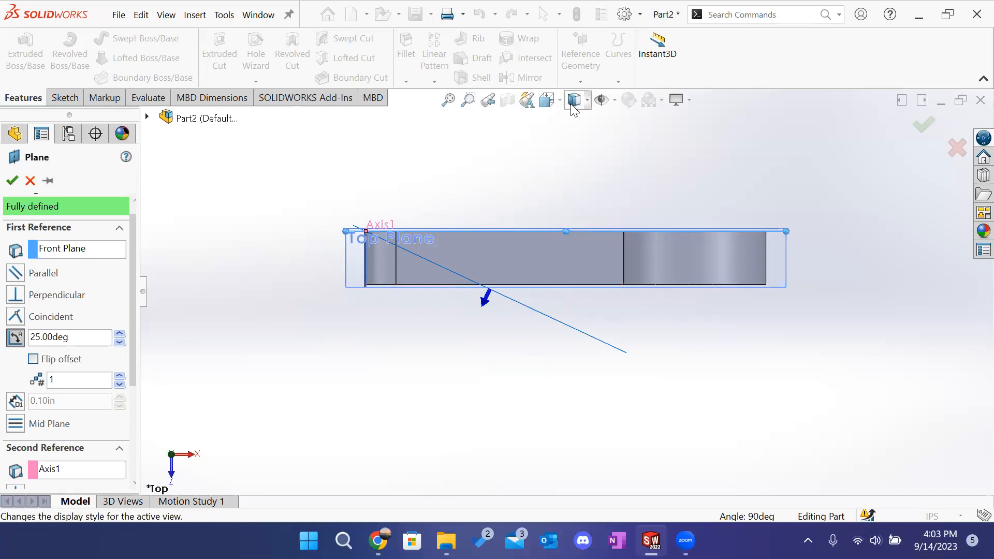
{"action": "left_click", "coordinate": [547, 99]}
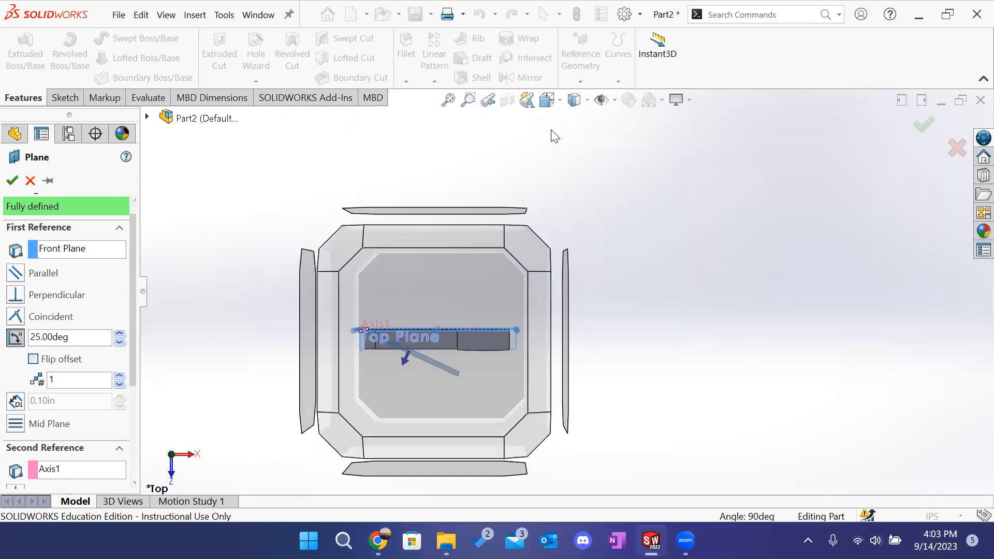
{"action": "left_click", "coordinate": [560, 102]}
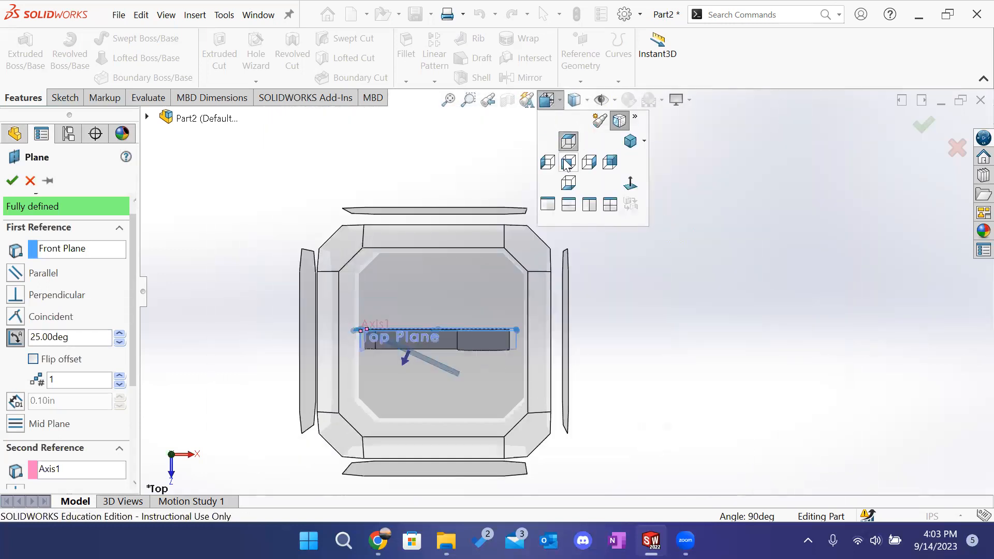
{"action": "middle_click_drag", "start_coordinate": [515, 336], "coordinate": [510, 283]}
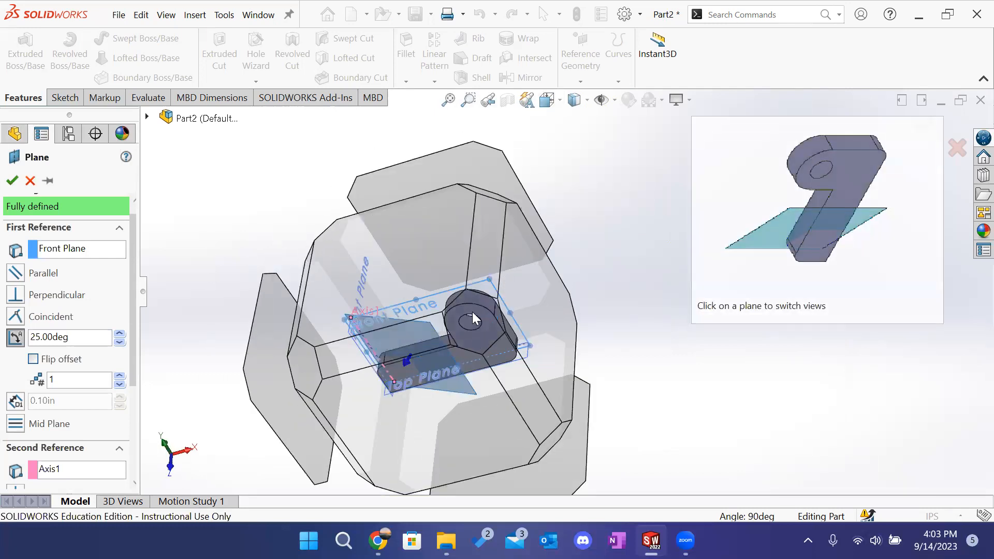
{"action": "left_click", "coordinate": [487, 341]}
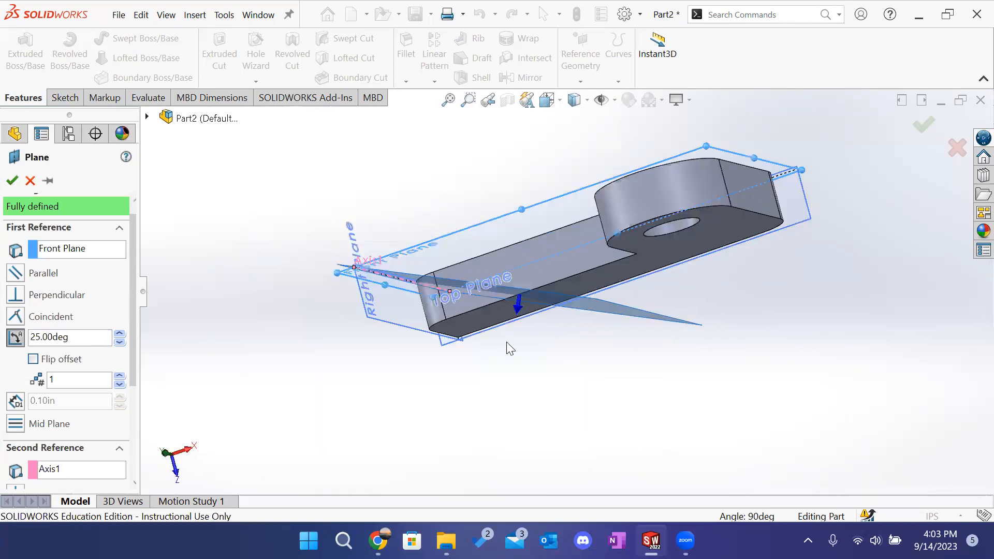
{"action": "middle_click_drag", "start_coordinate": [506, 342], "coordinate": [728, 331]}
{"action": "middle_click_drag", "start_coordinate": [740, 381], "coordinate": [571, 182]}
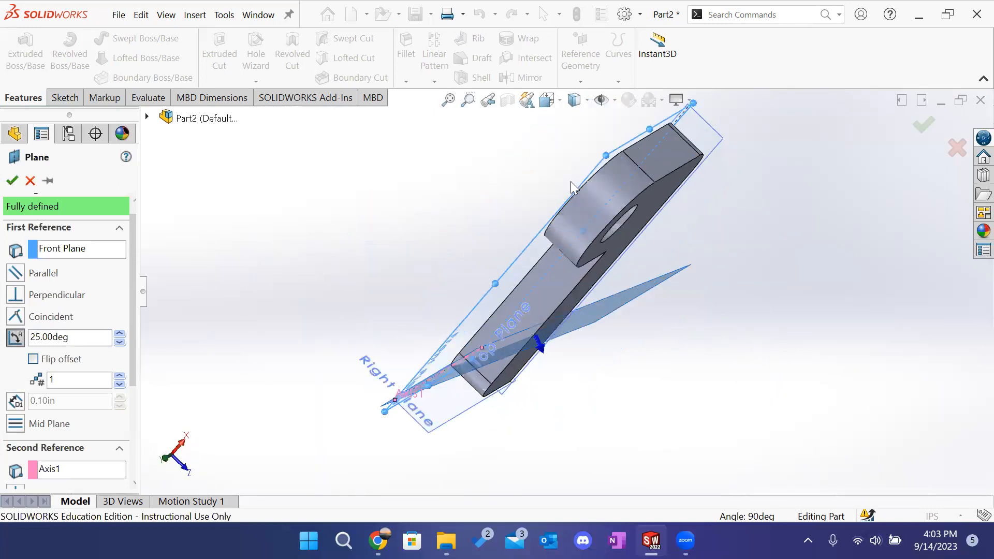
{"action": "left_click", "coordinate": [574, 100]}
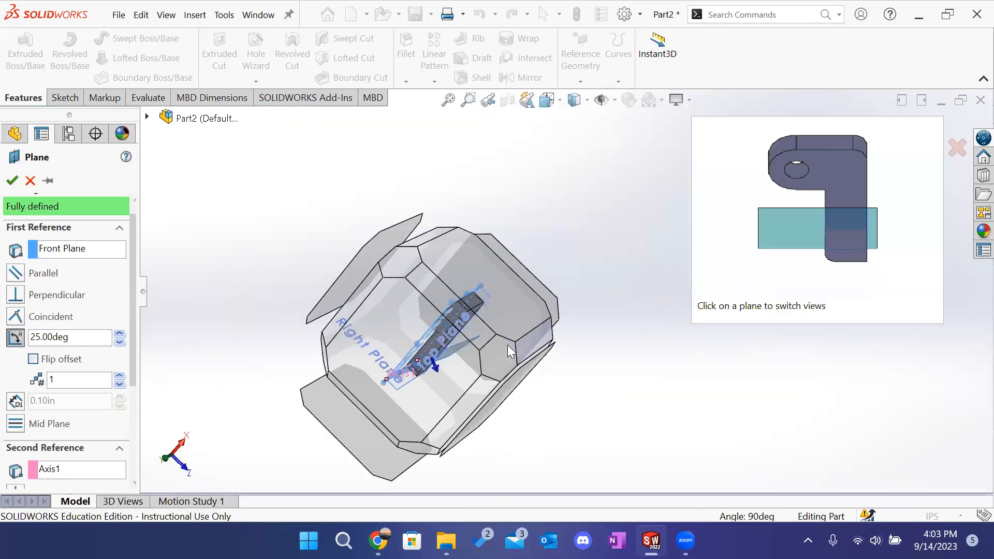
{"action": "left_click", "coordinate": [501, 351]}
{"action": "middle_click_drag", "start_coordinate": [656, 378], "coordinate": [794, 346]}
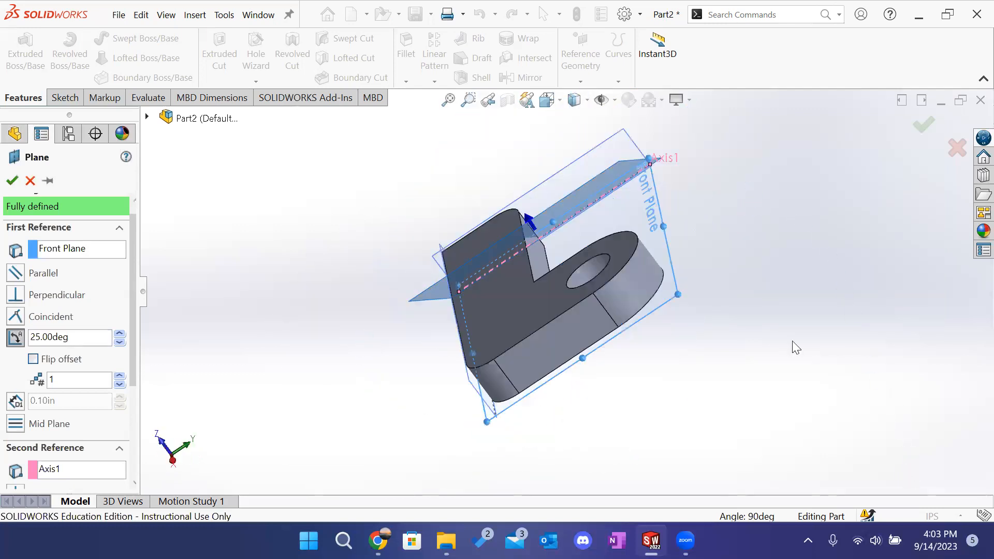
{"action": "left_click", "coordinate": [566, 100]}
{"action": "mouse_move", "coordinate": [459, 299]}
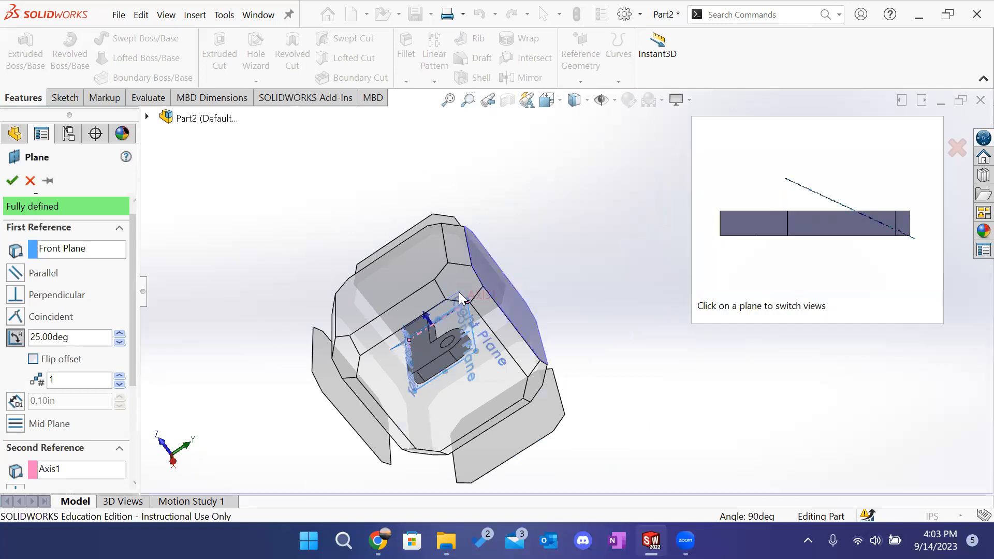
{"action": "left_click", "coordinate": [536, 374]}
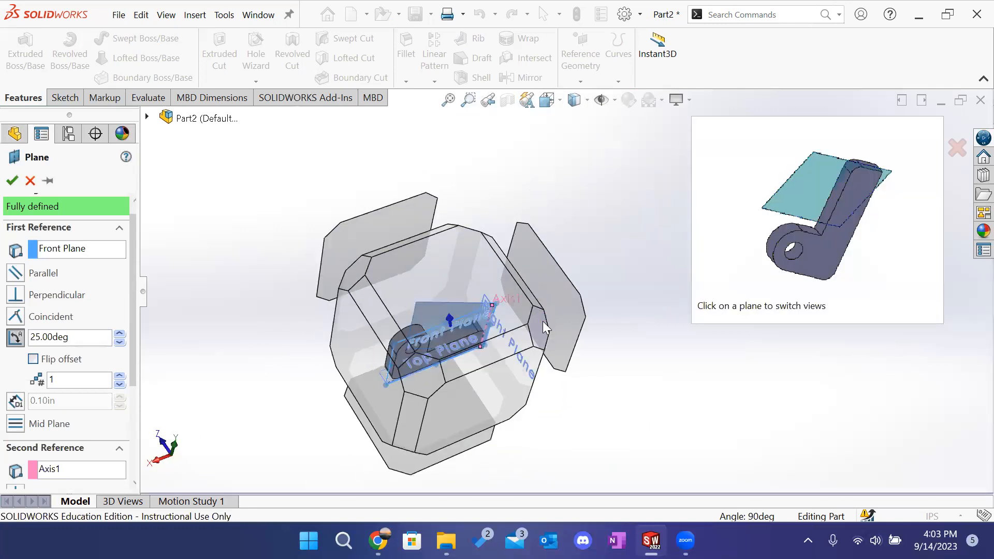
{"action": "middle_click_drag", "start_coordinate": [515, 218], "coordinate": [469, 275]}
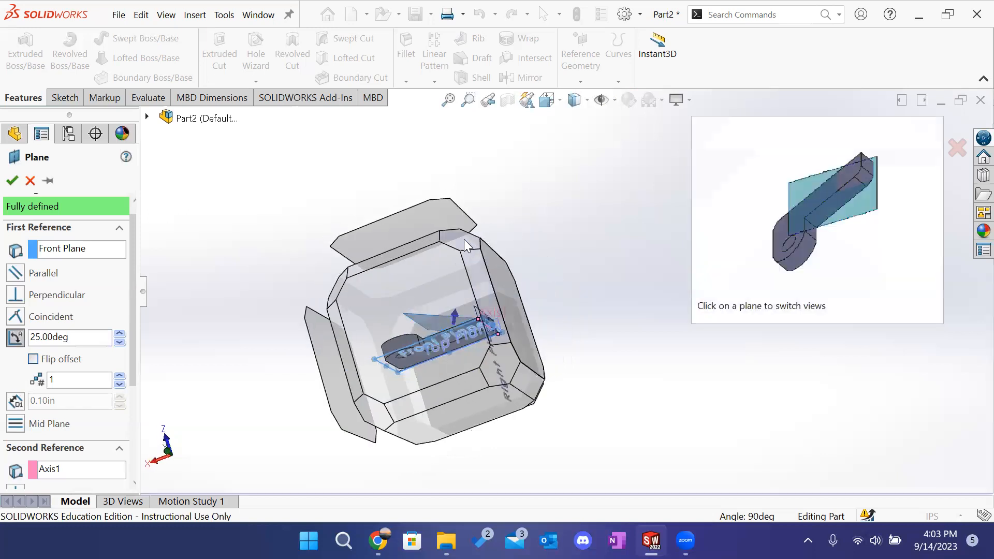
{"action": "left_click", "coordinate": [466, 246]}
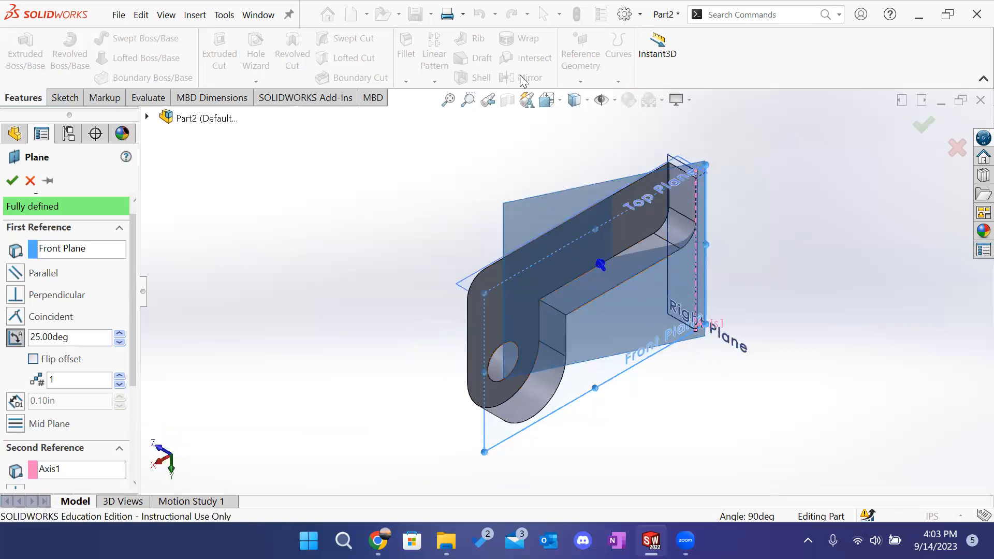
Step: Show the bracket in Isometric view and create the angled plane through the axis
{"action": "left_click", "coordinate": [558, 101]}
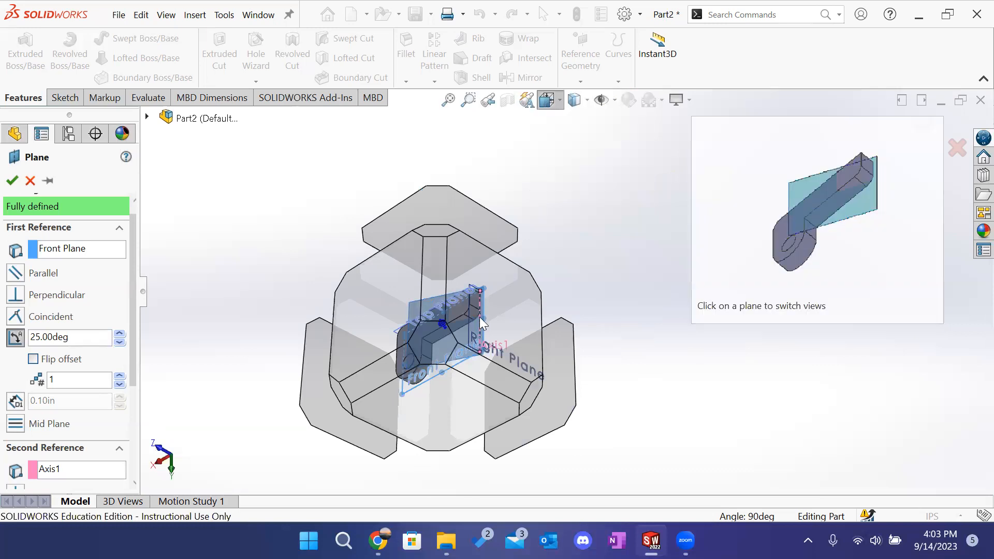
{"action": "left_click", "coordinate": [558, 101]}
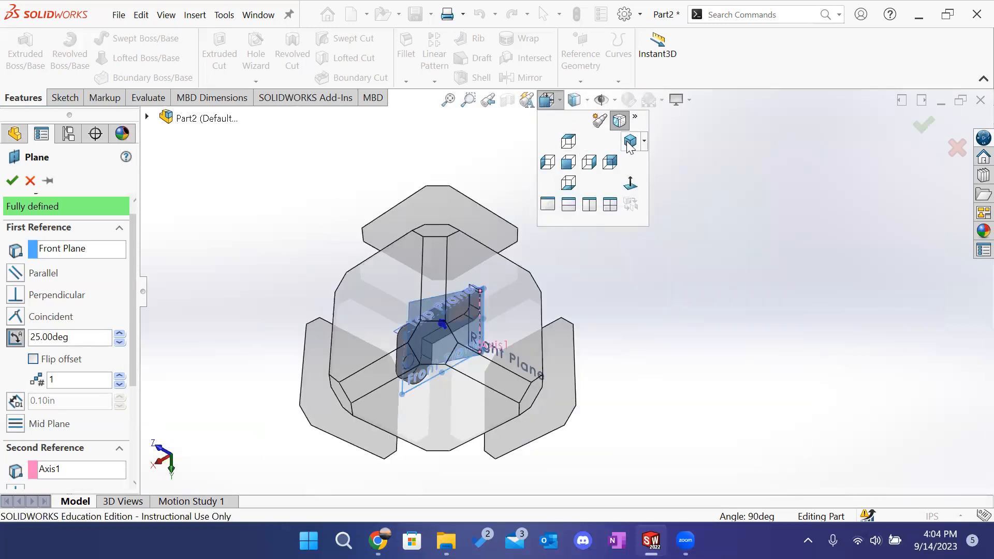
{"action": "left_click", "coordinate": [629, 143]}
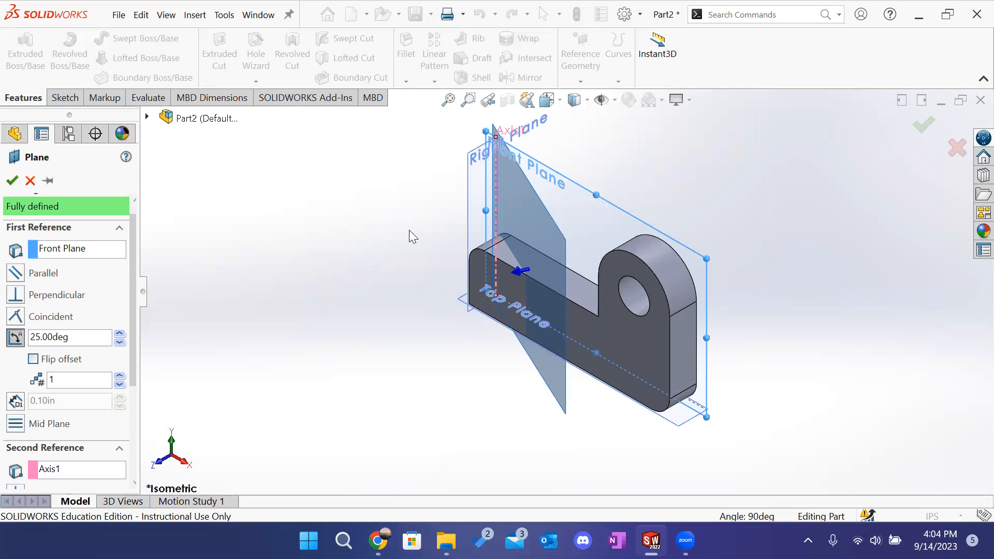
{"action": "left_click", "coordinate": [12, 180]}
{"action": "mouse_move", "coordinate": [421, 338]}
{"action": "middle_mouse_down"}
{"action": "mouse_move", "coordinate": [441, 333]}
{"action": "mouse_move", "coordinate": [419, 335]}
{"action": "middle_mouse_up"}
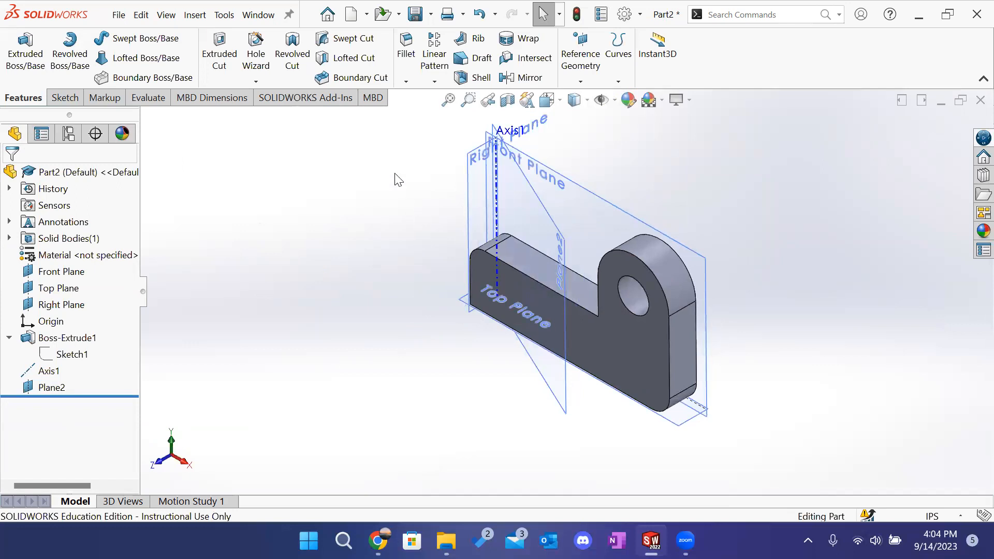
Step: Start an Extruded Boss/Base and choose the angled plane through the axis as its sketch plane
{"action": "left_click", "coordinate": [69, 100]}
{"action": "left_click", "coordinate": [25, 98]}
{"action": "middle_click_drag", "start_coordinate": [524, 269], "coordinate": [564, 337]}
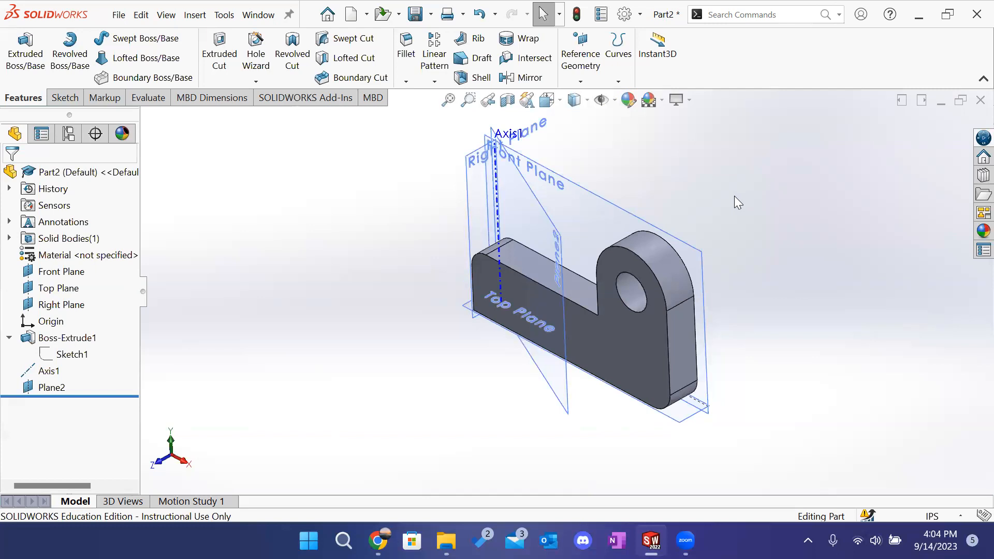
{"action": "left_click", "coordinate": [24, 52]}
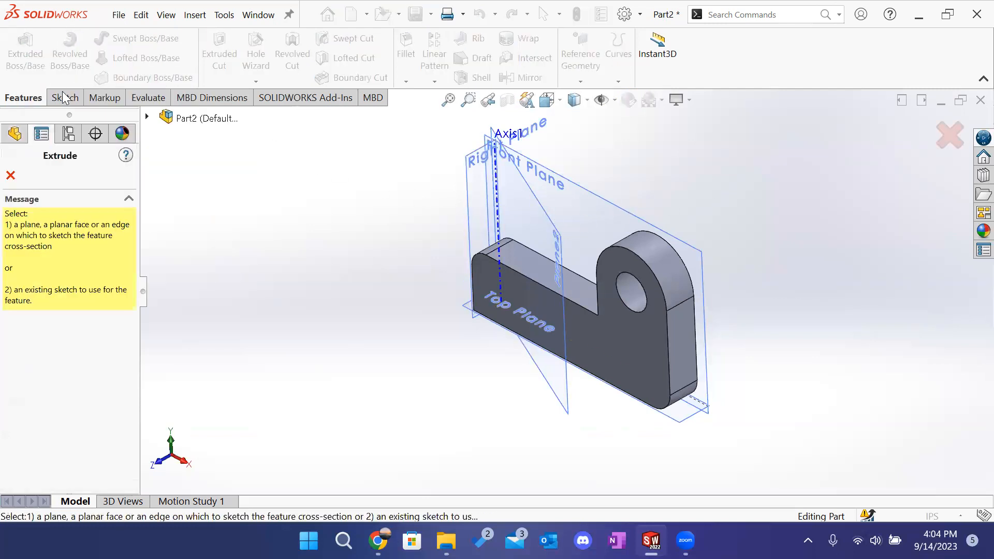
{"action": "left_click", "coordinate": [544, 244]}
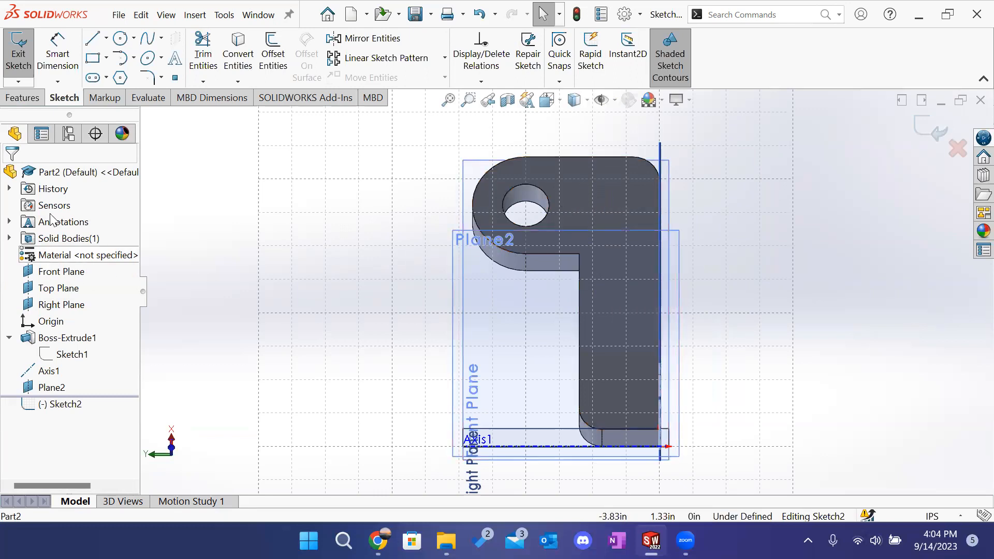
Step: Sketch a circle about 0.32 in in diameter over the bracket's straight arm
{"action": "left_click", "coordinate": [120, 38]}
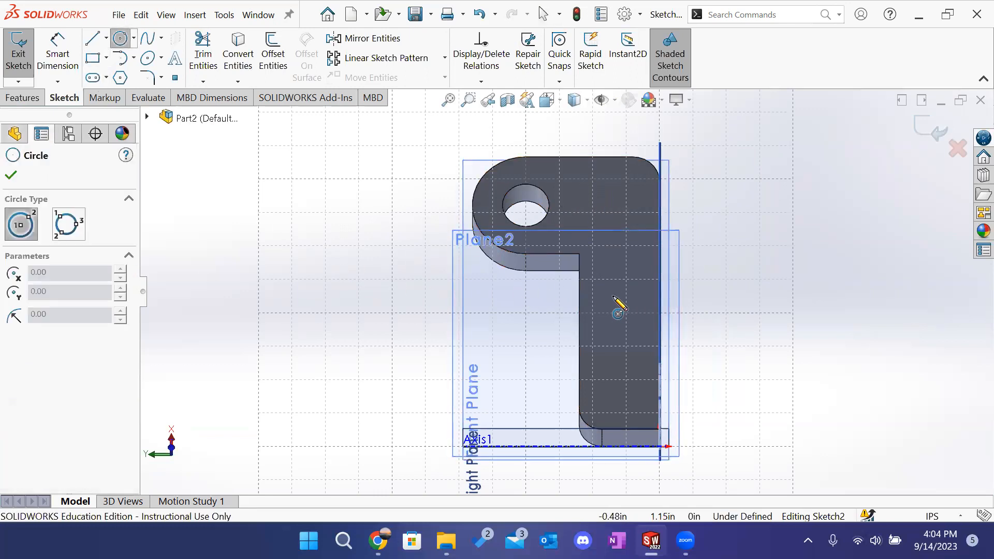
{"action": "left_click", "coordinate": [624, 280]}
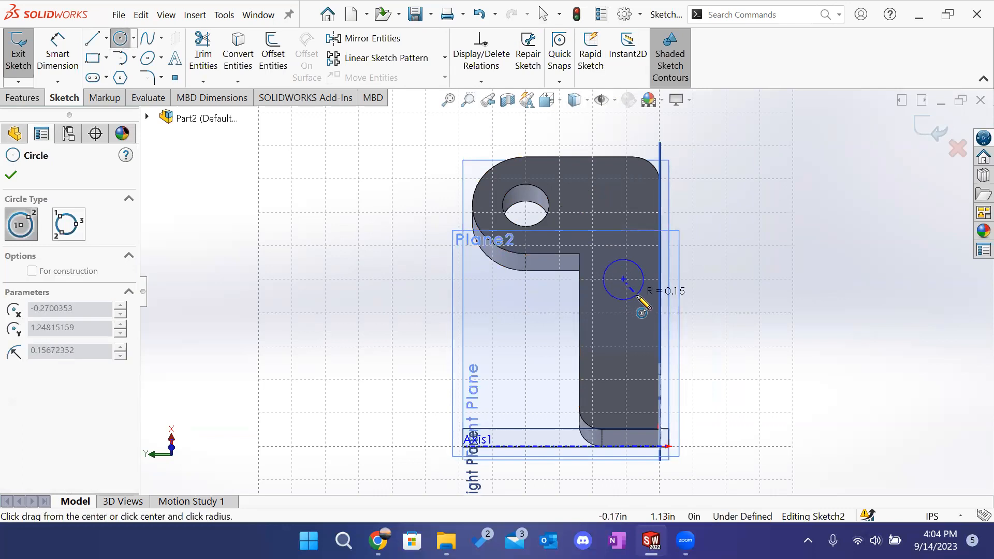
{"action": "left_click", "coordinate": [637, 296]}
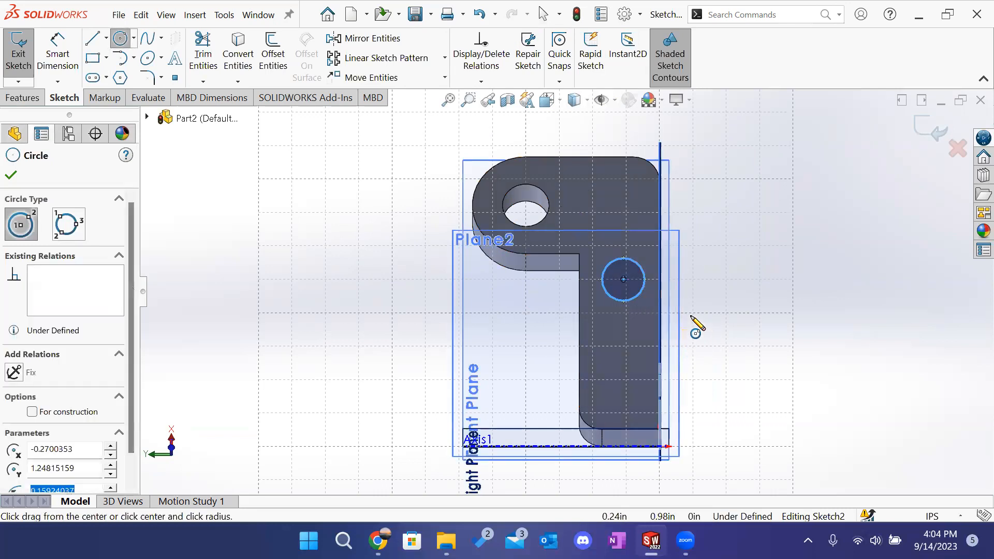
{"action": "key", "text": "Escape"}
Step: Dimension the circle's diameter as 0.25 in
{"action": "left_click", "coordinate": [58, 50]}
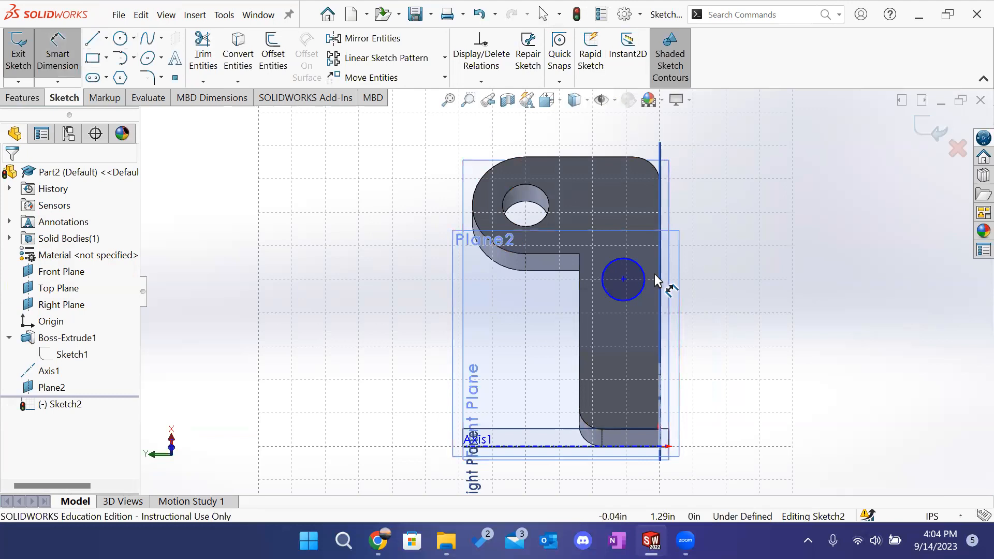
{"action": "mouse_move", "coordinate": [746, 278]}
{"action": "middle_mouse_down"}
{"action": "mouse_move", "coordinate": [801, 269]}
{"action": "mouse_move", "coordinate": [843, 341]}
{"action": "mouse_move", "coordinate": [866, 305]}
{"action": "mouse_move", "coordinate": [866, 263]}
{"action": "mouse_move", "coordinate": [755, 206]}
{"action": "mouse_move", "coordinate": [594, 258]}
{"action": "middle_mouse_up"}
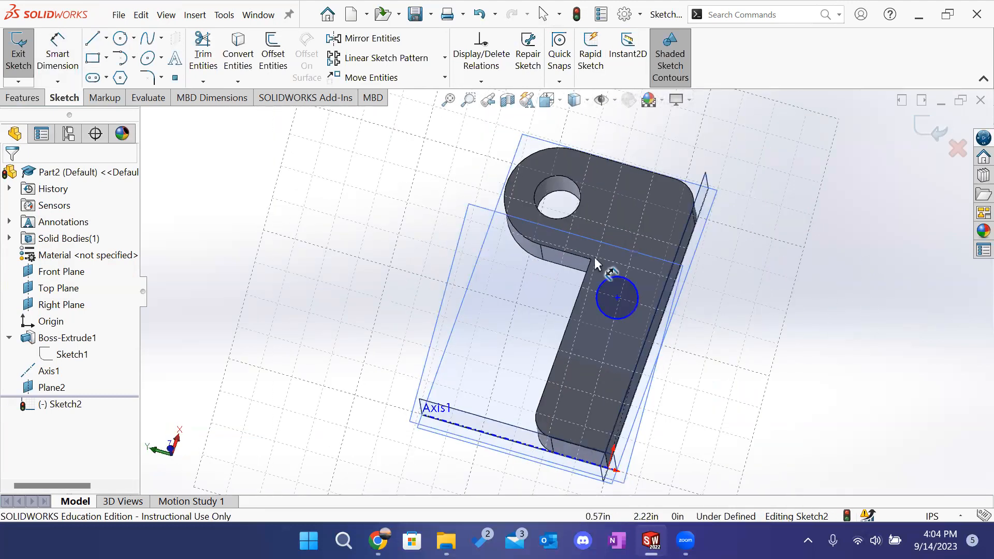
{"action": "right_click", "coordinate": [52, 389]}
{"action": "left_click", "coordinate": [29, 451]}
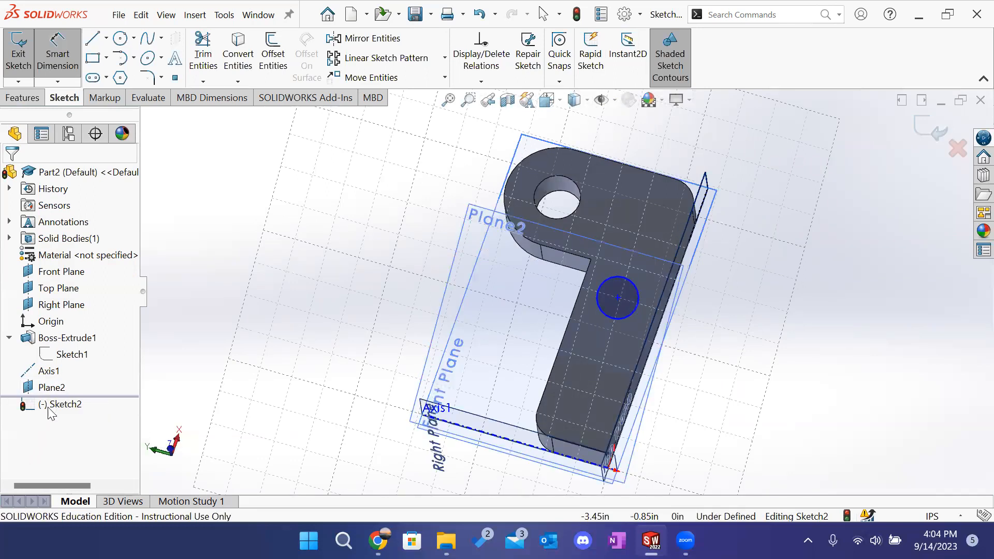
{"action": "right_click", "coordinate": [49, 406]}
{"action": "left_click", "coordinate": [36, 434]}
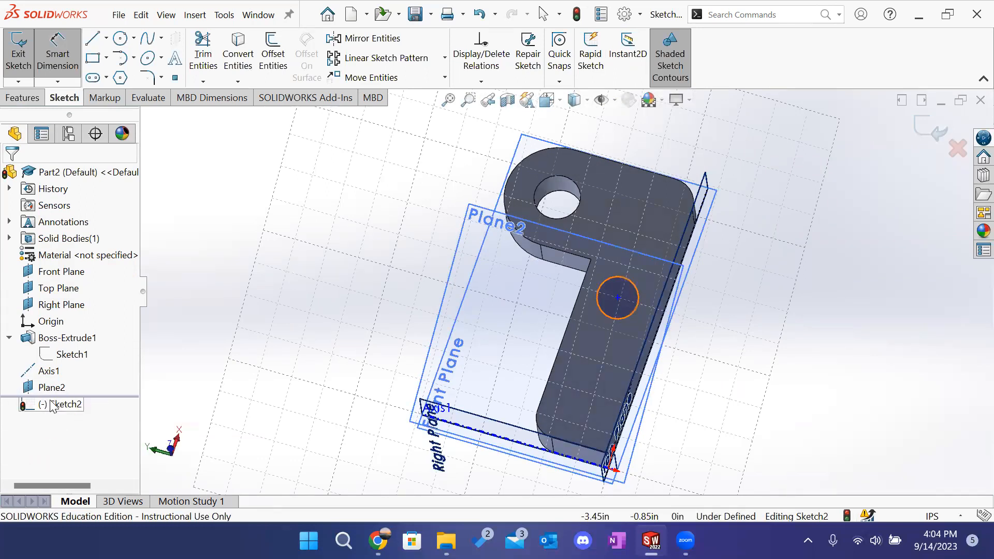
{"action": "left_click", "coordinate": [51, 405]}
{"action": "left_click", "coordinate": [91, 387]}
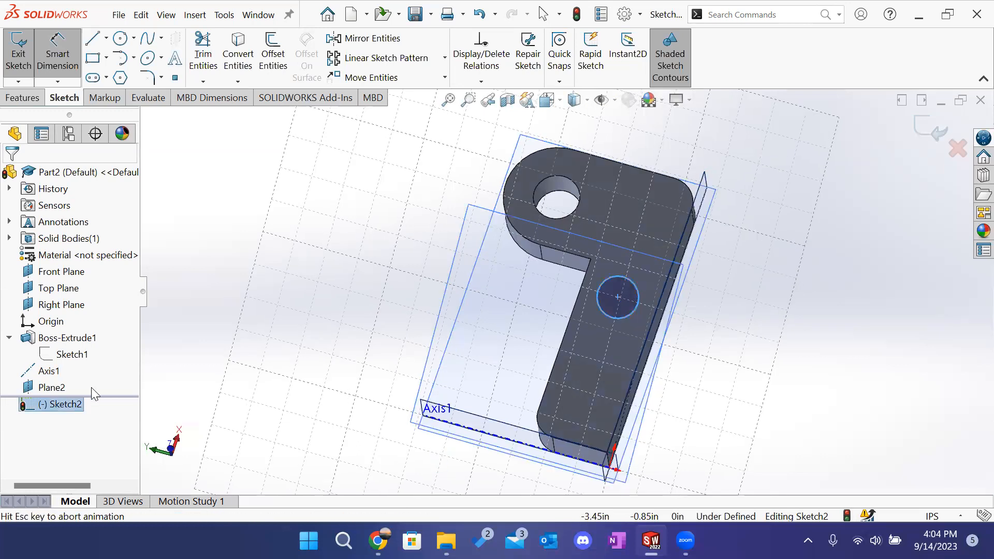
{"action": "left_click", "coordinate": [77, 39]}
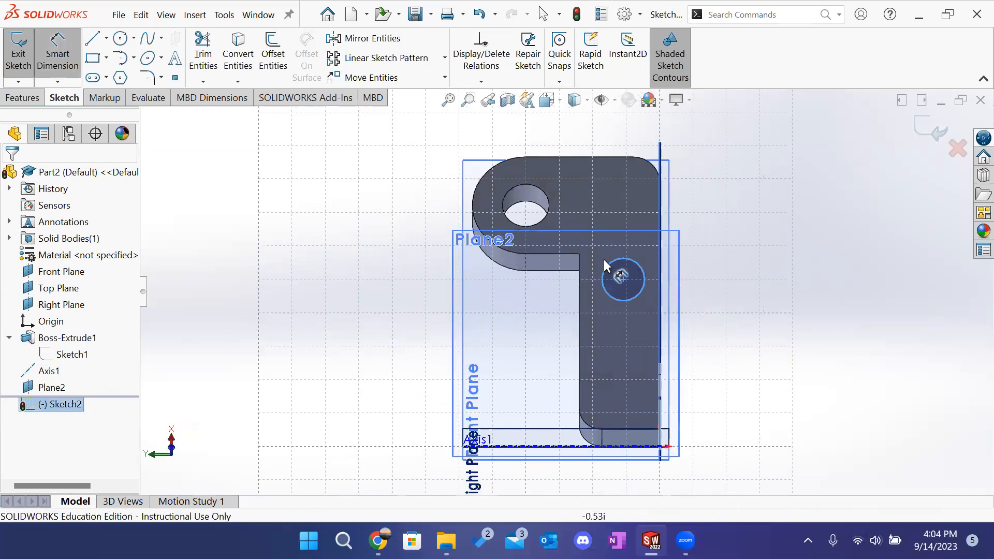
{"action": "scroll", "coordinate": [629, 265], "scroll_direction": "down", "scroll_amount": 3}
{"action": "left_click", "coordinate": [651, 244]}
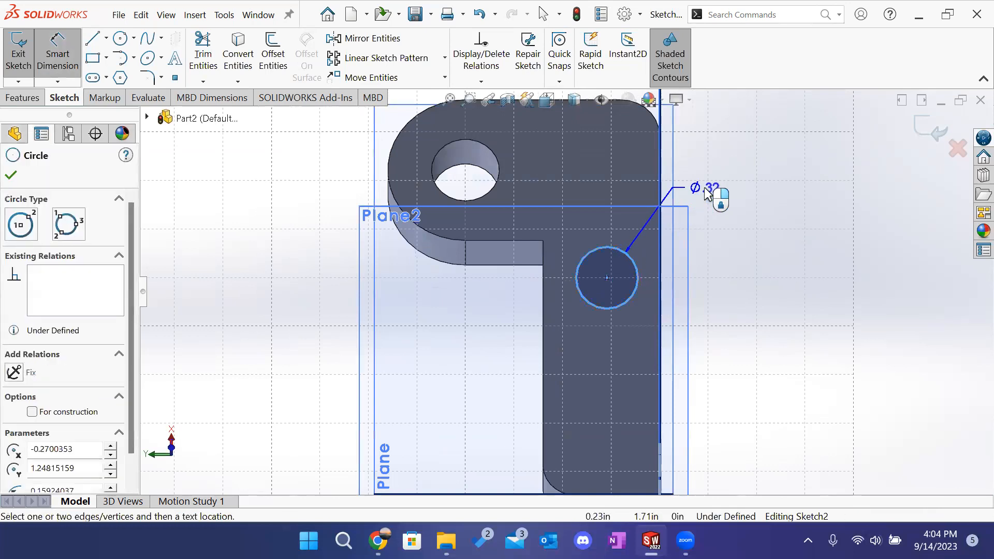
{"action": "left_click", "coordinate": [727, 182]}
{"action": "type", "text": ".25"}
{"action": "key", "text": "Return"}
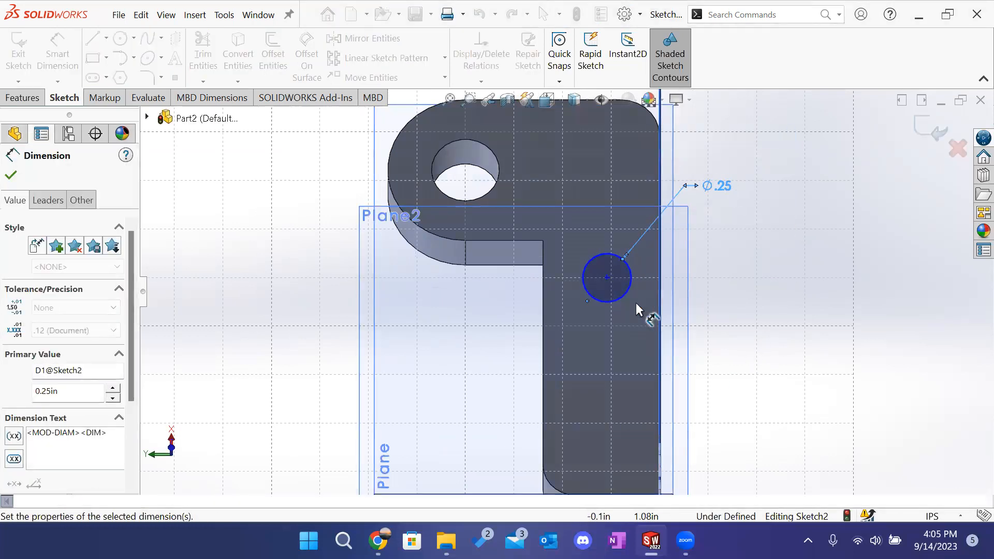
Step: Dimension the circle's center 0.3 in from the bracket's long outer edge
{"action": "left_click", "coordinate": [630, 285]}
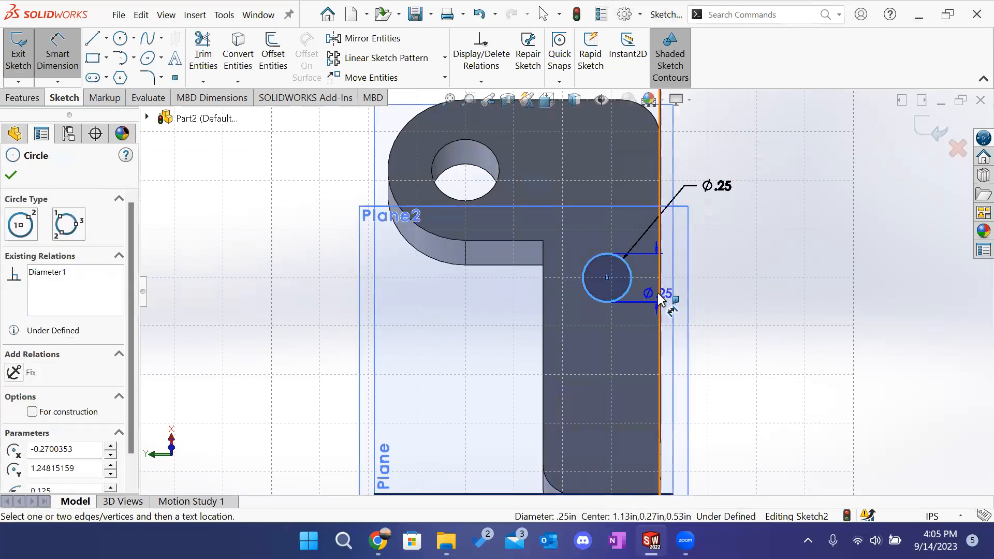
{"action": "left_click", "coordinate": [661, 310]}
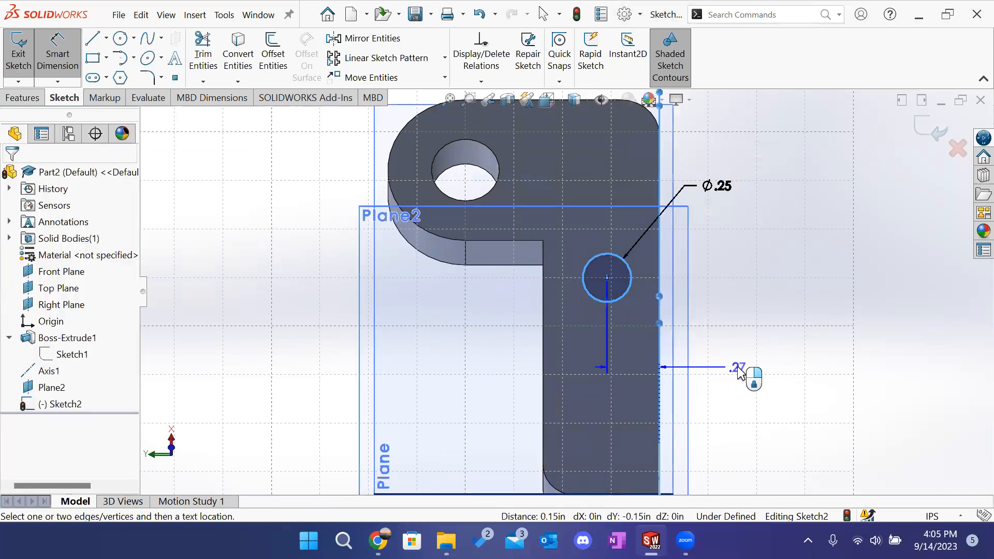
{"action": "left_click", "coordinate": [744, 373]}
{"action": "type", "text": "."}
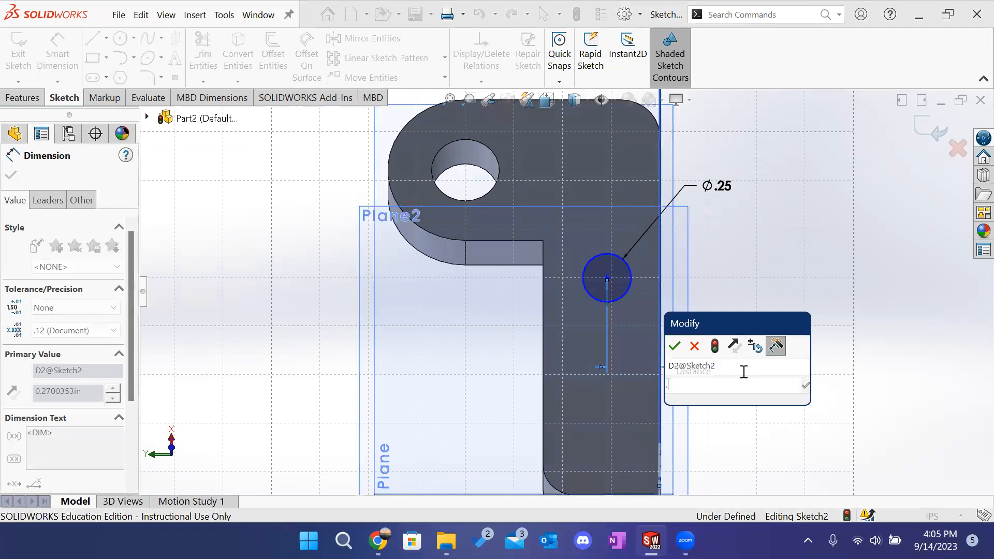
{"action": "type", "text": "3"}
{"action": "key", "text": "Return"}
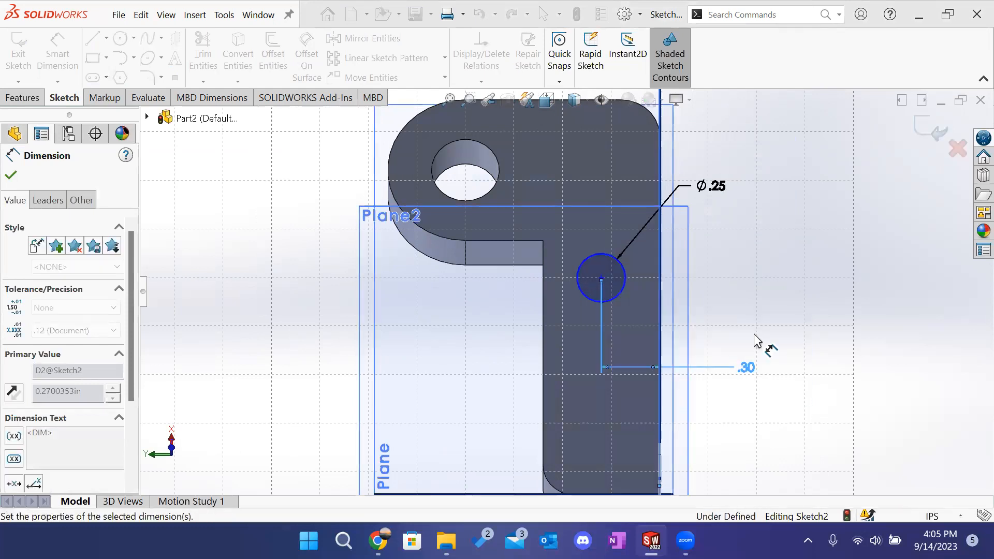
Step: Dimension the circle's center 1.25 in from the reference axis
{"action": "scroll", "coordinate": [765, 350], "scroll_direction": "up", "scroll_amount": 2}
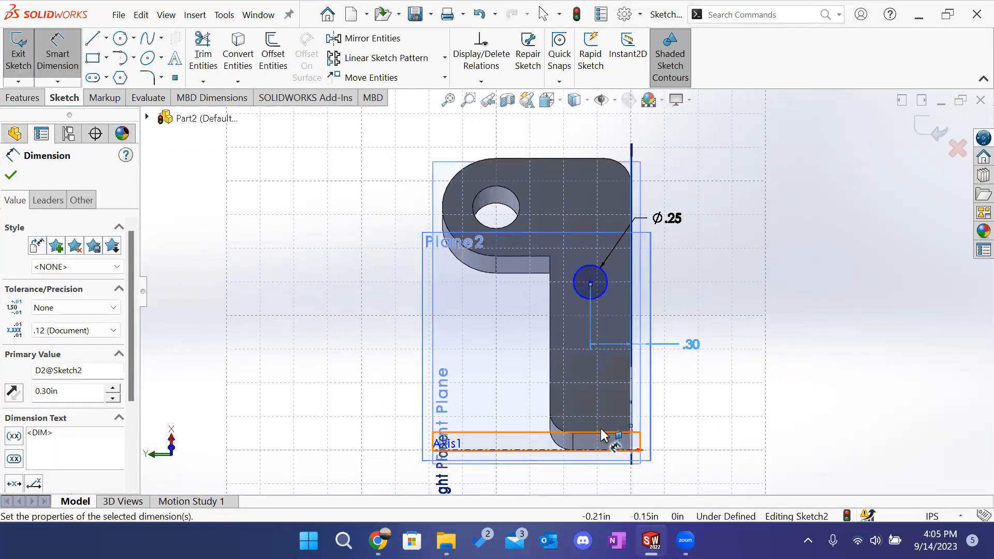
{"action": "left_click", "coordinate": [601, 296]}
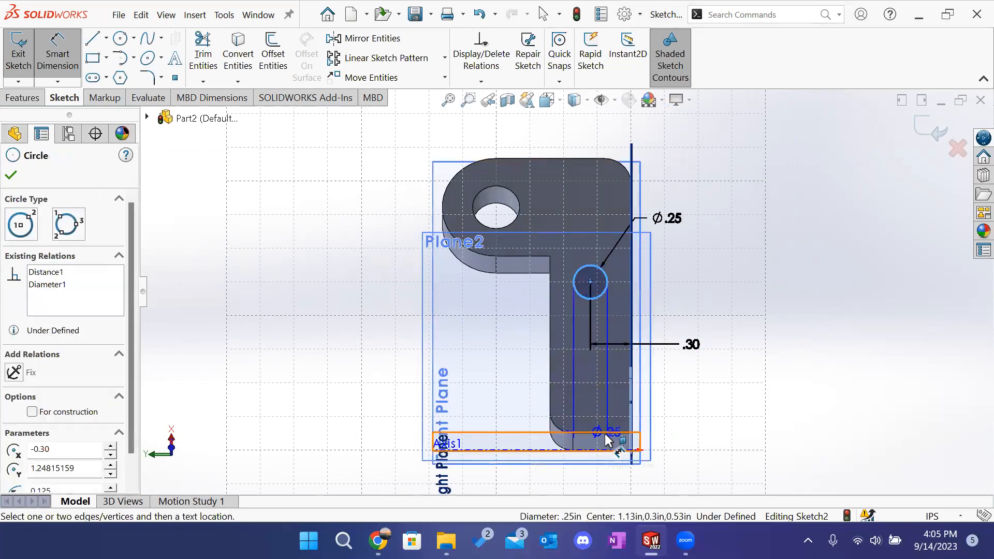
{"action": "scroll", "coordinate": [616, 425], "scroll_direction": "down", "scroll_amount": 2}
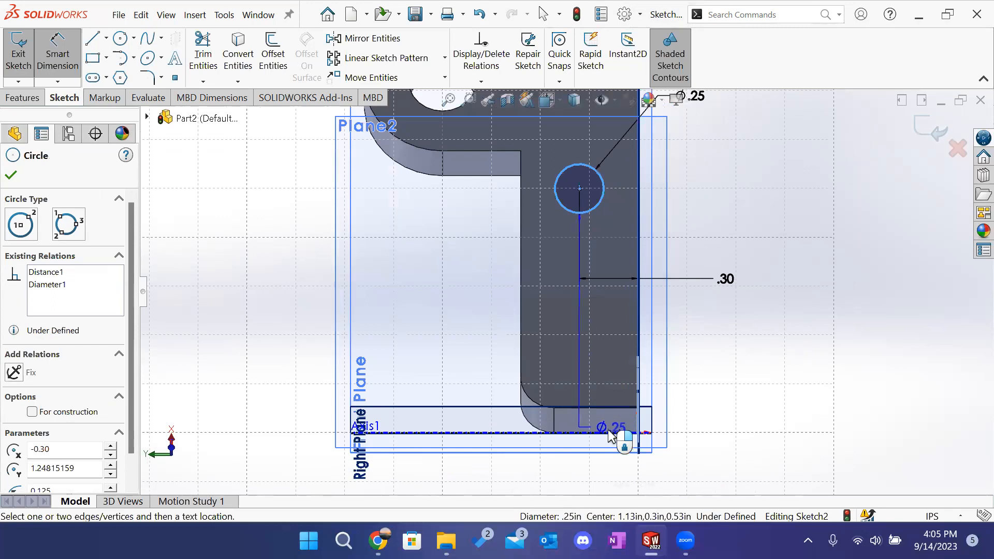
{"action": "left_click", "coordinate": [532, 432]}
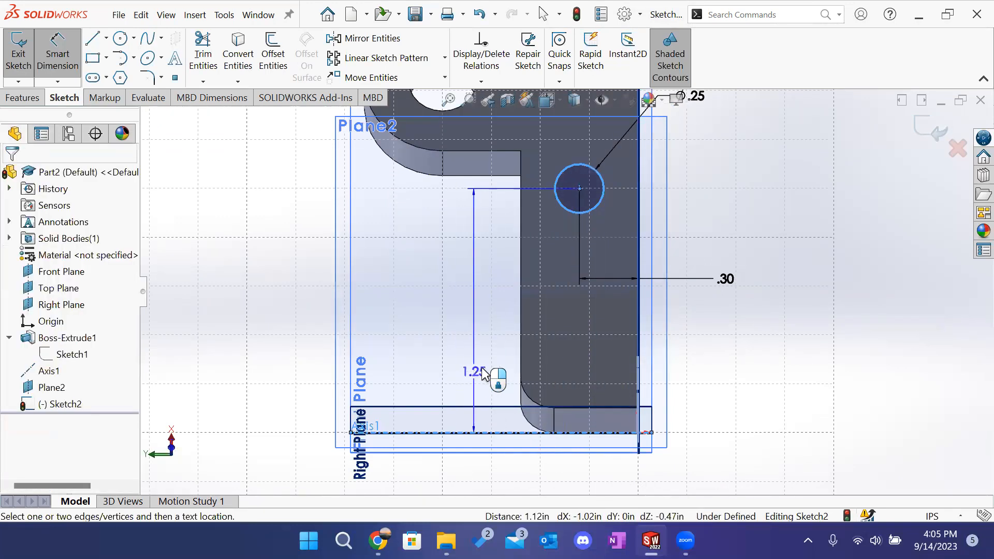
{"action": "left_click", "coordinate": [766, 311]}
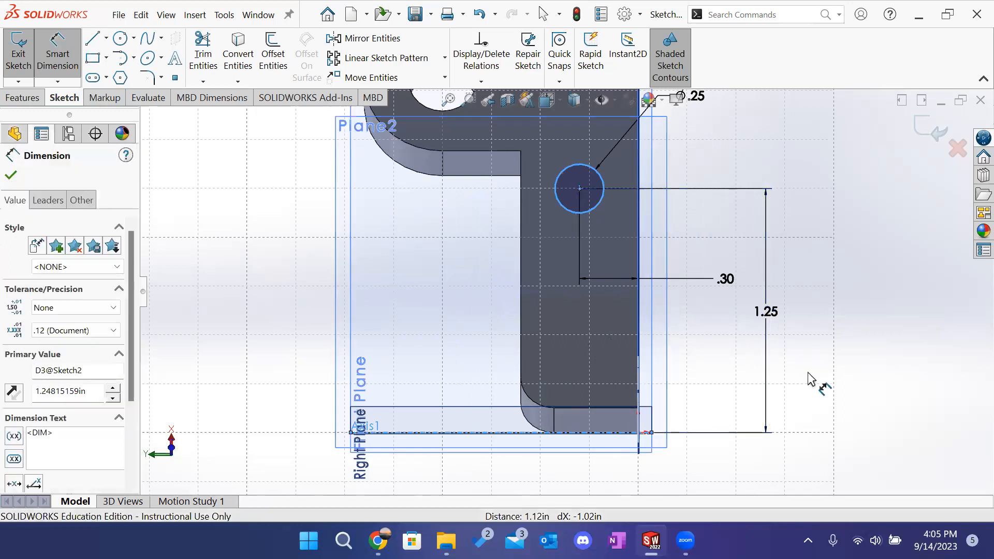
{"action": "type", "text": "1.25"}
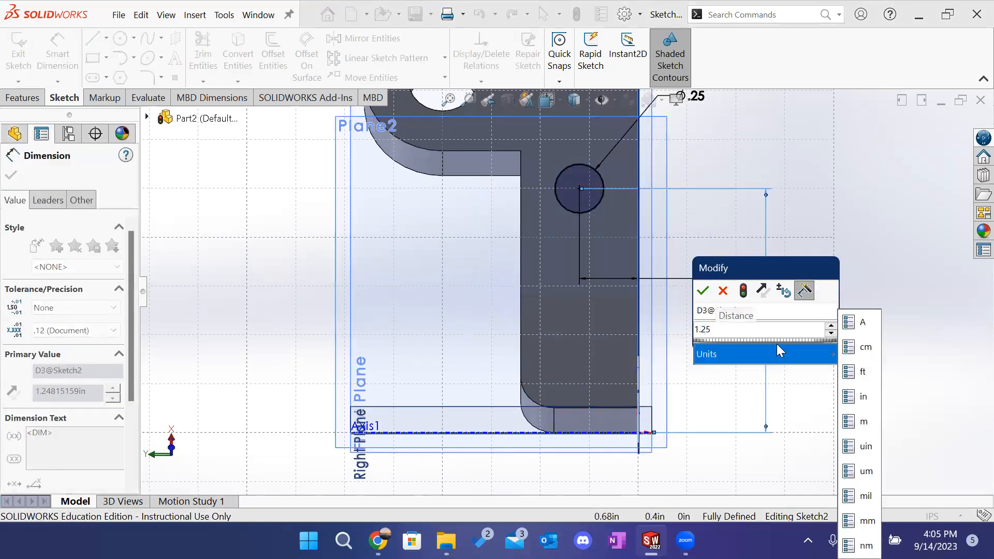
{"action": "key", "text": "Return"}
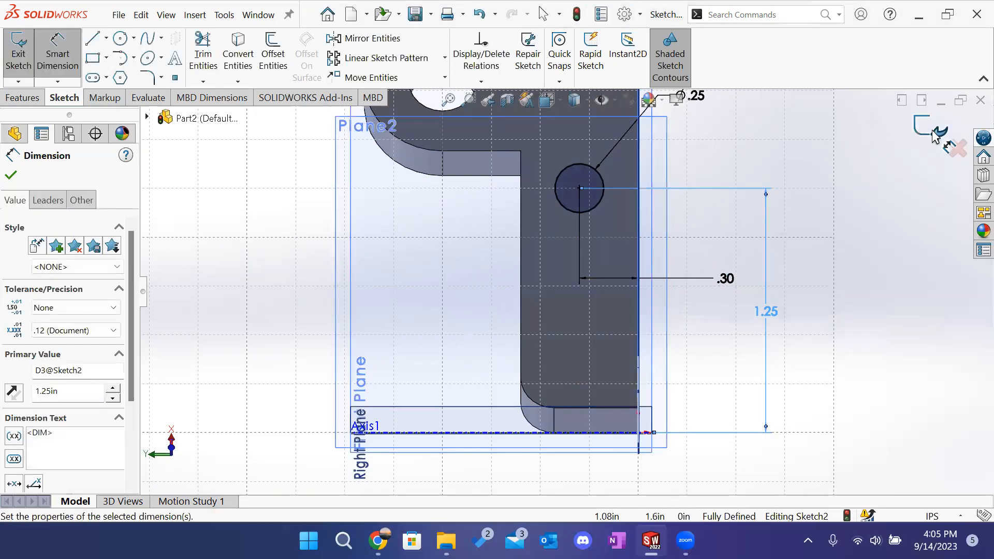
Step: Finish the sketch and extrude the circle toward the bracket with the direction reversed and the end condition Up To Next
{"action": "left_click", "coordinate": [935, 136]}
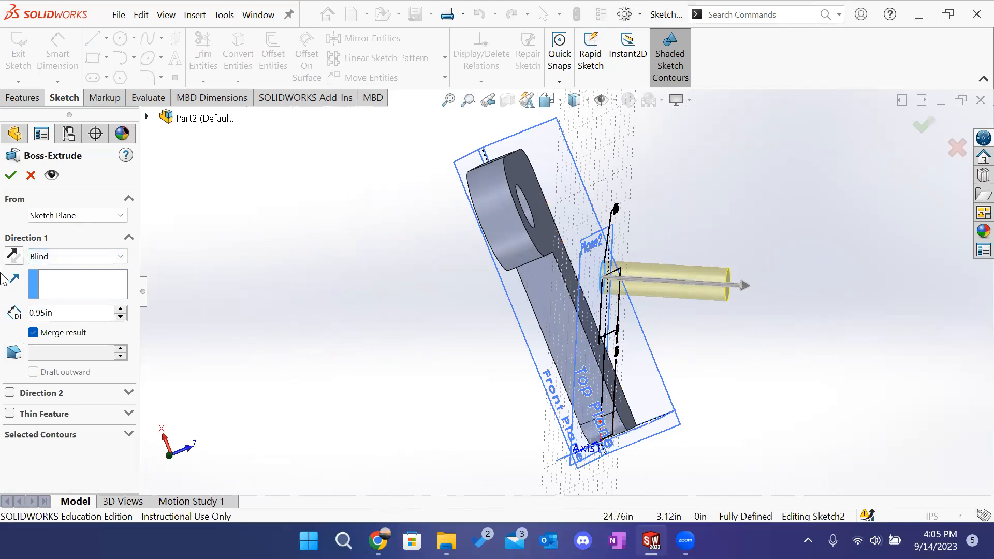
{"action": "left_click", "coordinate": [13, 254]}
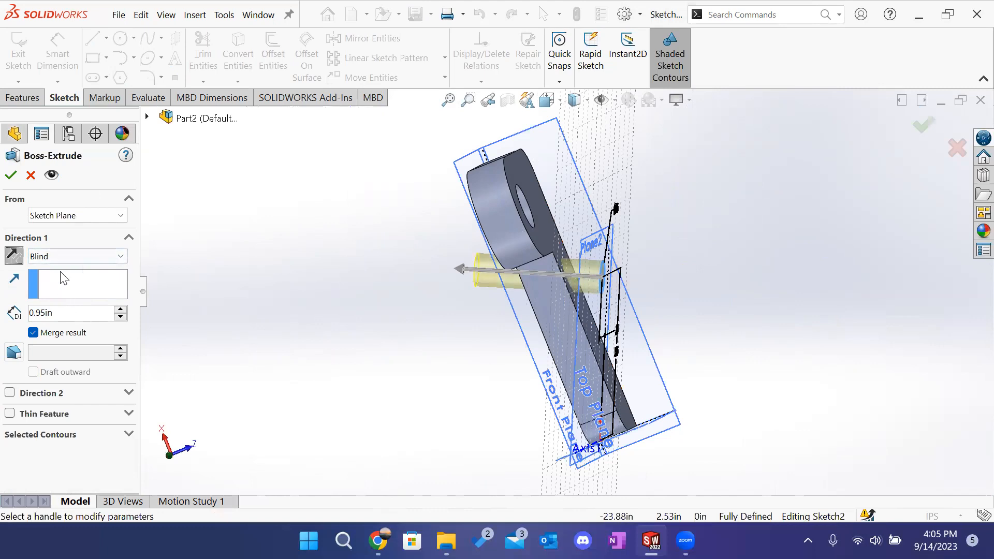
{"action": "left_click", "coordinate": [81, 256]}
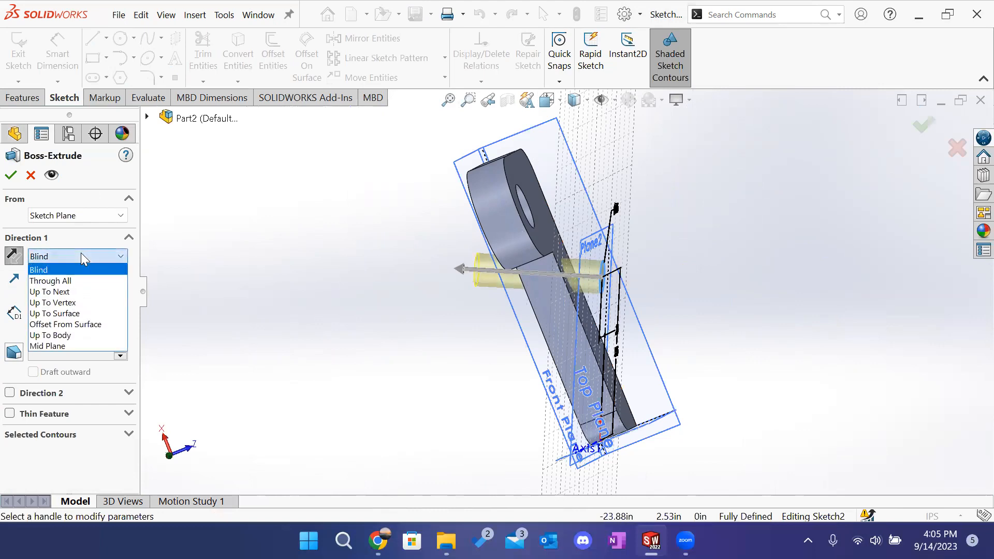
{"action": "left_click", "coordinate": [73, 292]}
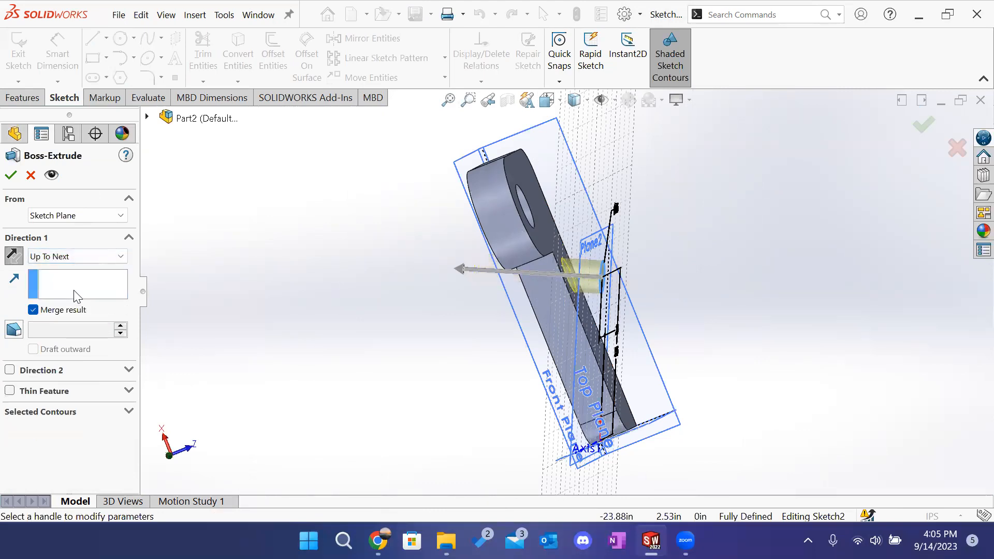
{"action": "left_click", "coordinate": [71, 257]}
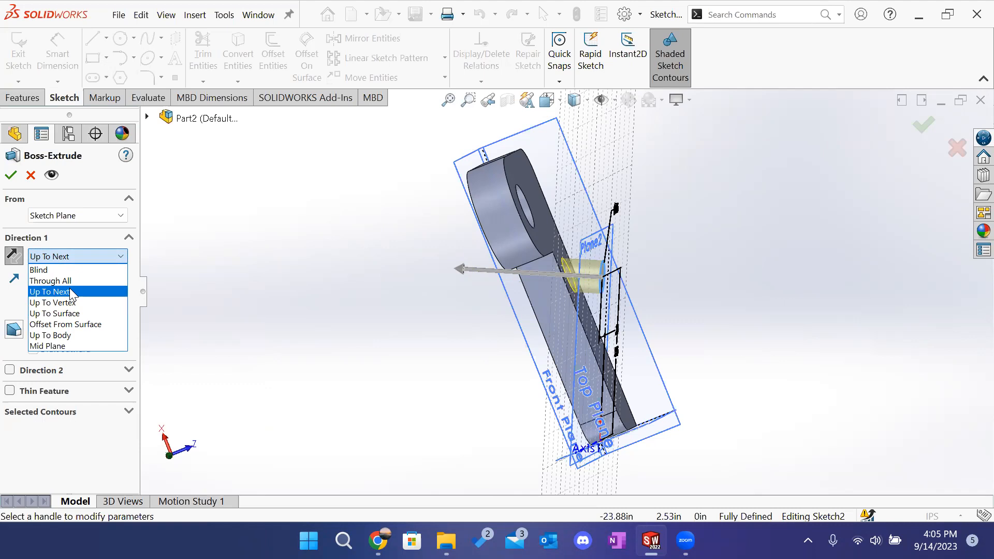
{"action": "left_click", "coordinate": [72, 292]}
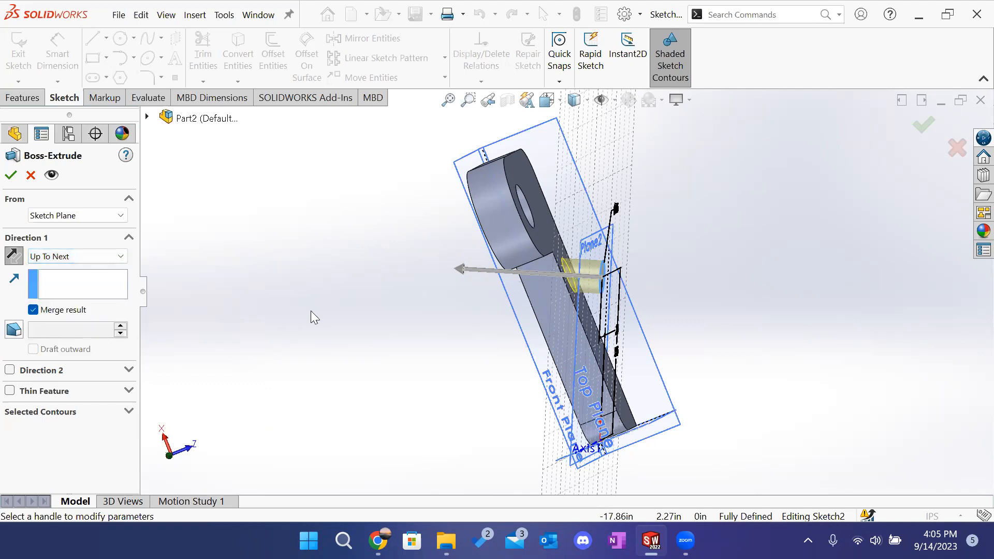
{"action": "left_click", "coordinate": [11, 174]}
Step: Examine the angled cylindrical boss and where it meets the bracket from several angles
{"action": "middle_click_drag", "start_coordinate": [810, 288], "coordinate": [803, 238]}
{"action": "scroll", "coordinate": [598, 278], "scroll_direction": "down", "scroll_amount": 5}
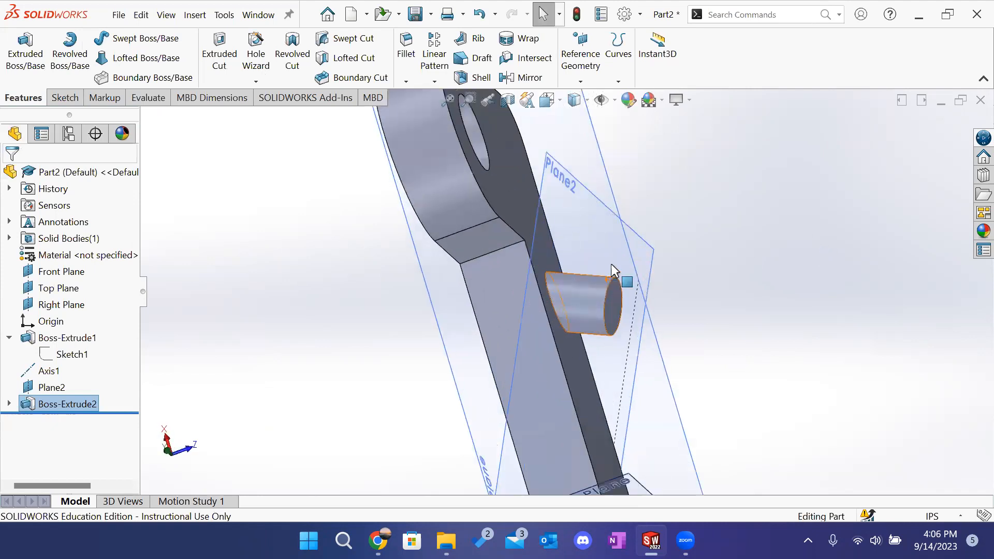
{"action": "scroll", "coordinate": [597, 312], "scroll_direction": "up", "scroll_amount": 3}
{"action": "middle_click_drag", "start_coordinate": [623, 314], "coordinate": [655, 314]}
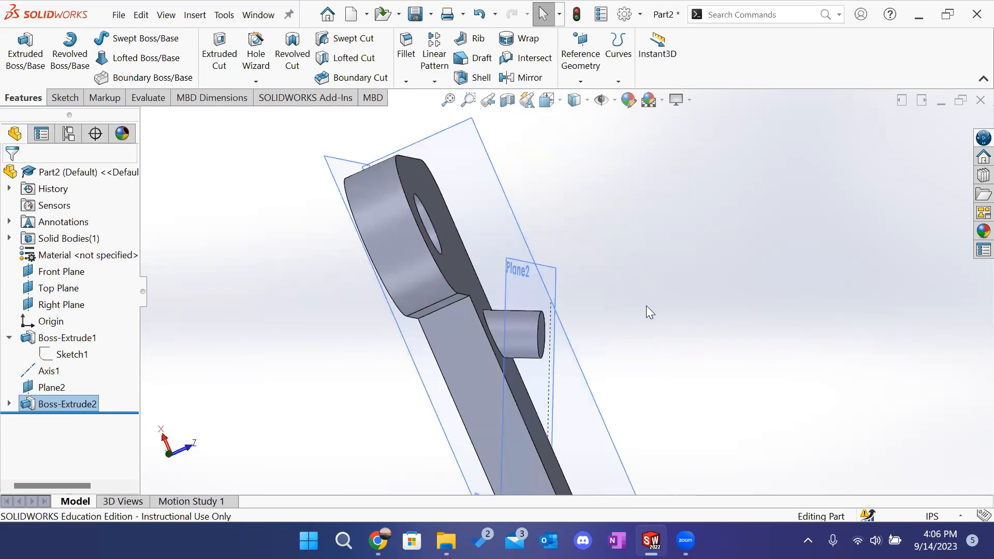
{"action": "scroll", "coordinate": [646, 310], "scroll_direction": "down", "scroll_amount": 3}
{"action": "scroll", "coordinate": [642, 341], "scroll_direction": "up", "scroll_amount": 6}
{"action": "middle_click_drag", "start_coordinate": [588, 288], "coordinate": [574, 372]}
Step: Switch to the Solidworks Workshop presentation in Google Slides and view the Part Features list
{"action": "mouse_move", "coordinate": [378, 540]}
{"action": "left_click", "coordinate": [457, 443]}
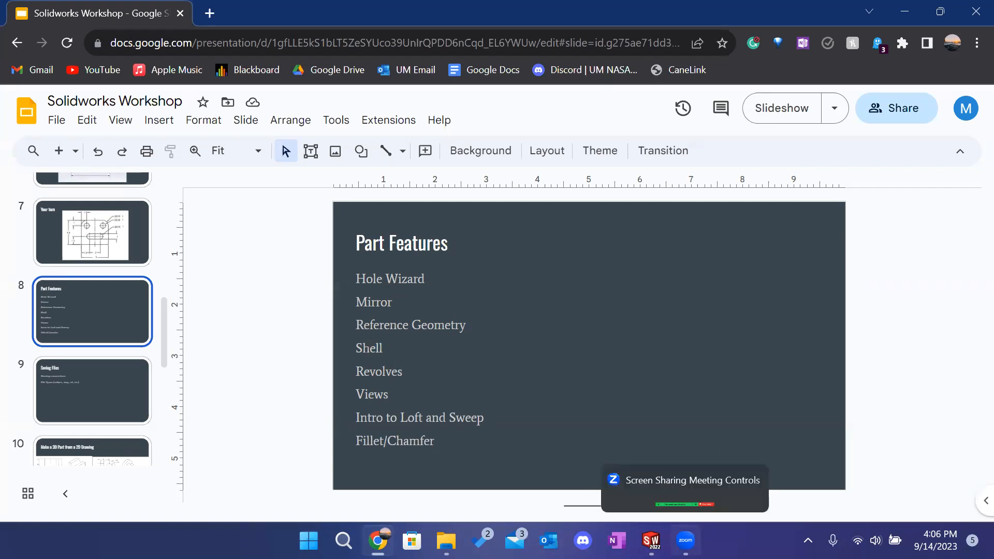
{"action": "left_click", "coordinate": [685, 540]}
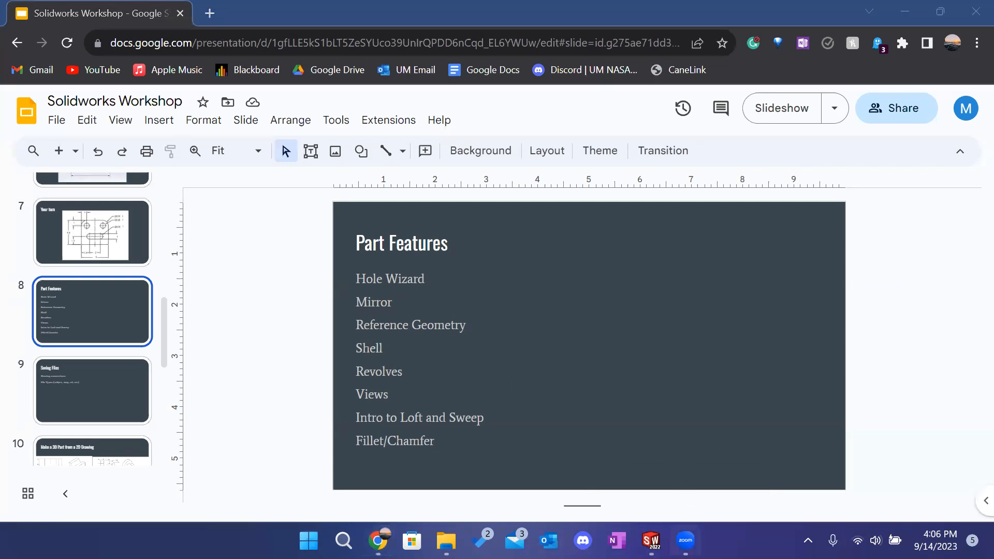
Step: Switch to the Part3 window in SOLIDWORKS and create a new part document
{"action": "mouse_move", "coordinate": [650, 541]}
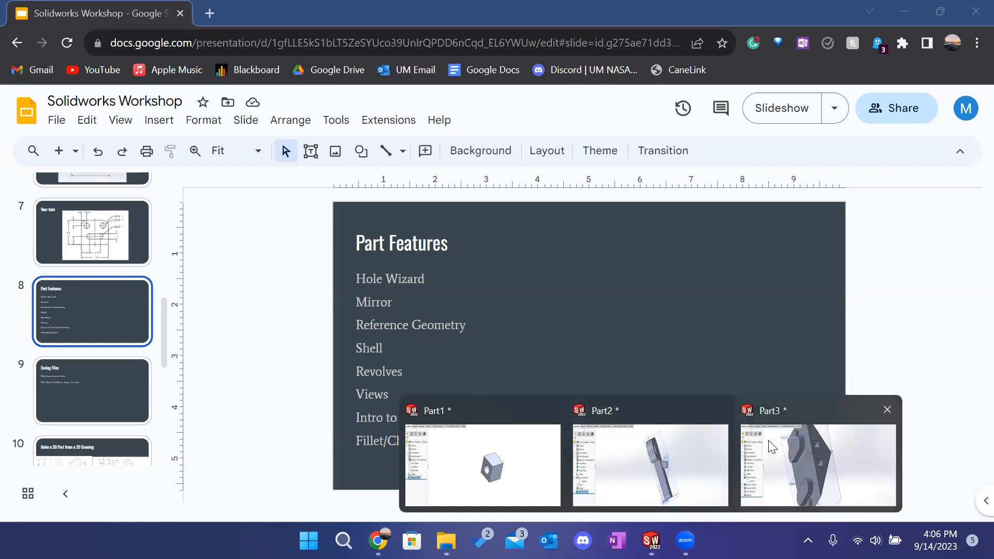
{"action": "left_click", "coordinate": [772, 446]}
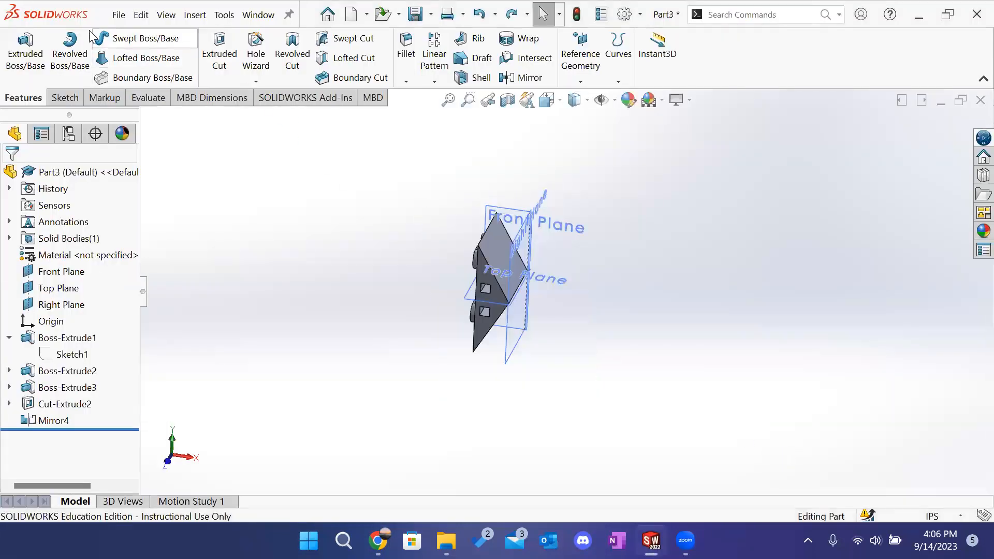
{"action": "left_click", "coordinate": [361, 10]}
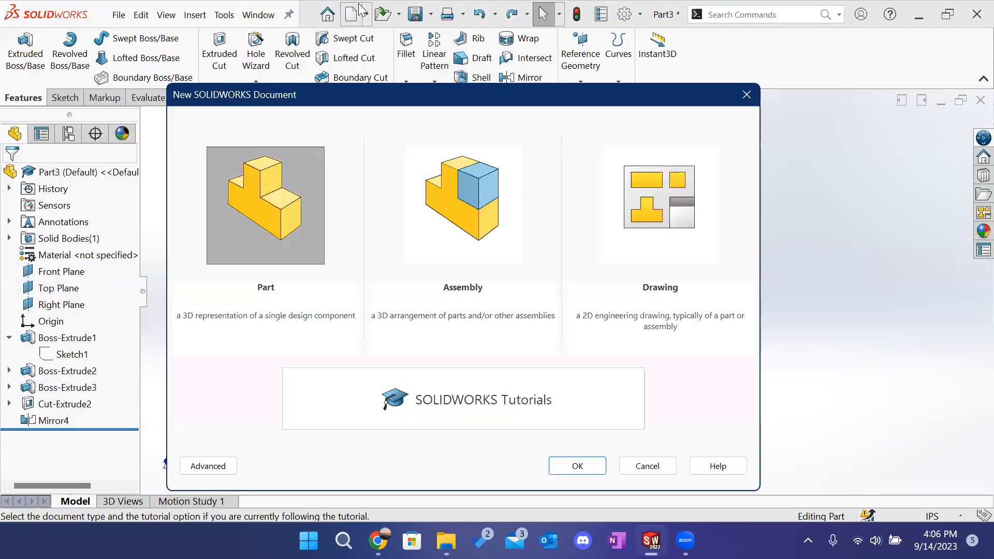
{"action": "left_click", "coordinate": [577, 466]}
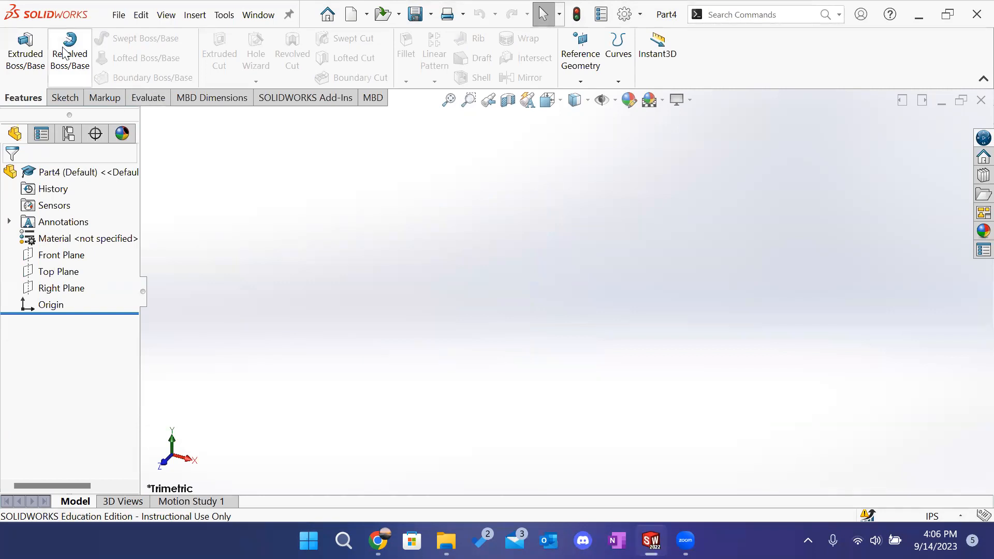
Step: Show the reference planes and start a Revolved Boss/Base with its sketch on the Right Plane
{"action": "left_click", "coordinate": [614, 100]}
{"action": "left_click", "coordinate": [623, 122]}
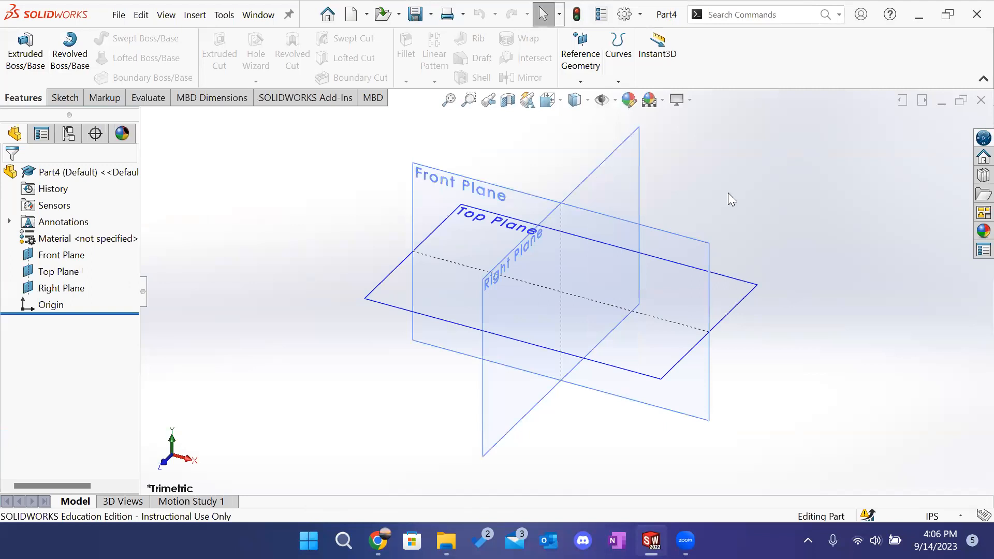
{"action": "left_click", "coordinate": [80, 61]}
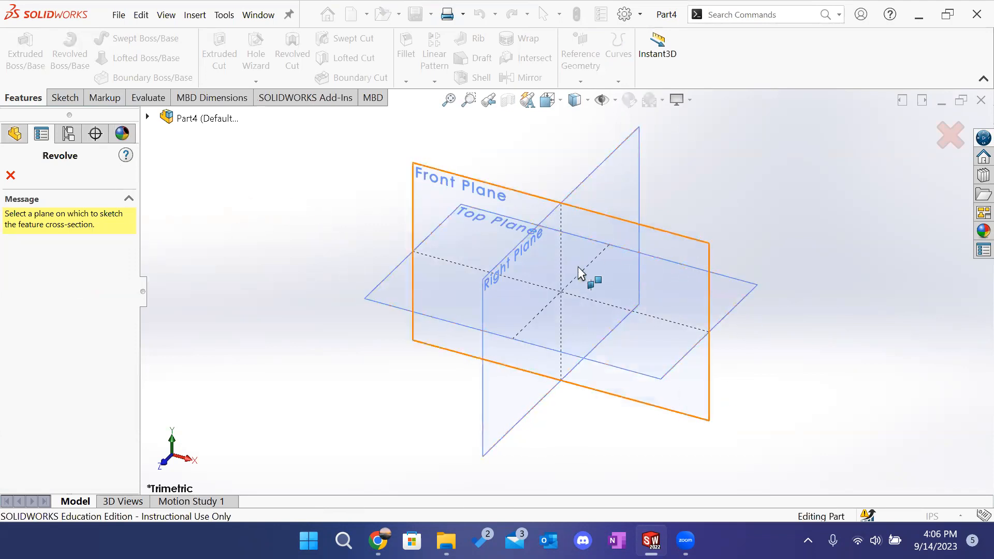
{"action": "left_click", "coordinate": [489, 409]}
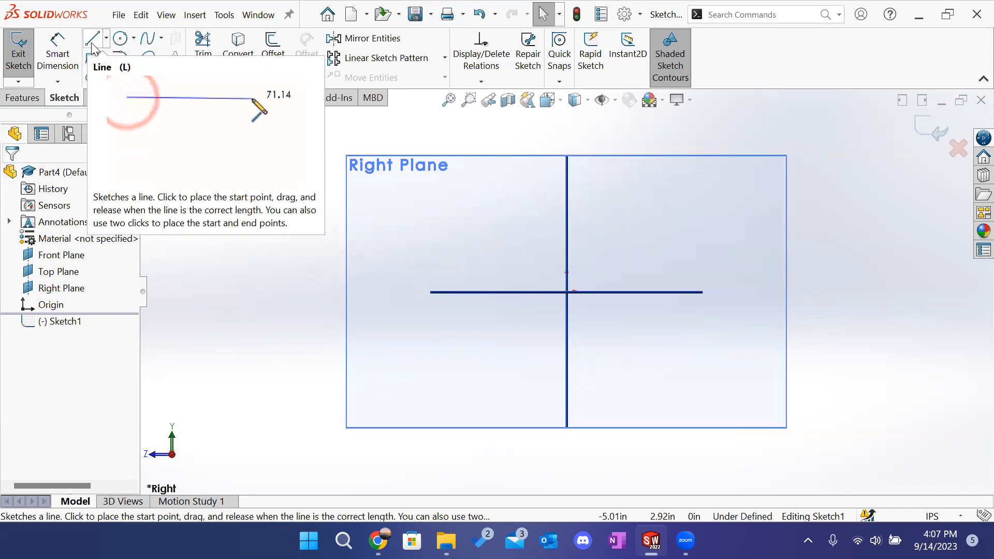
Step: Sketch a closed four-sided profile of lines beside the origin, with its base about 0.68 in long on the horizontal plane line
{"action": "scroll", "coordinate": [570, 297], "scroll_direction": "down", "scroll_amount": 3}
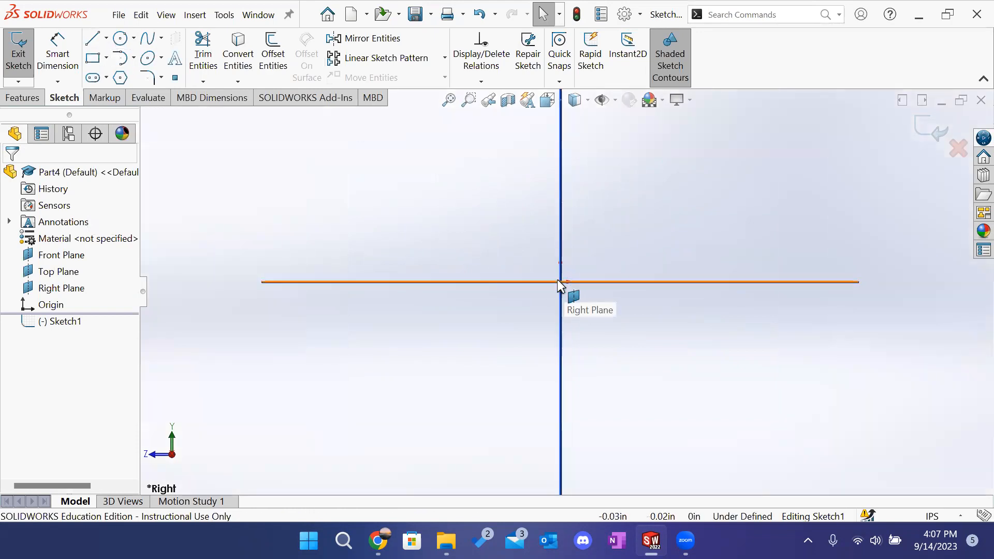
{"action": "left_click", "coordinate": [88, 44]}
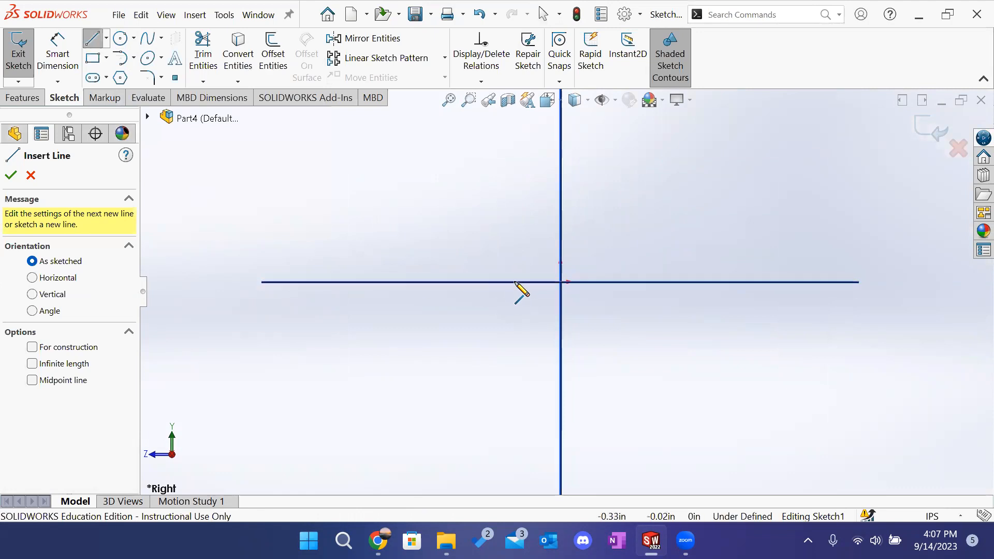
{"action": "left_click", "coordinate": [541, 281]}
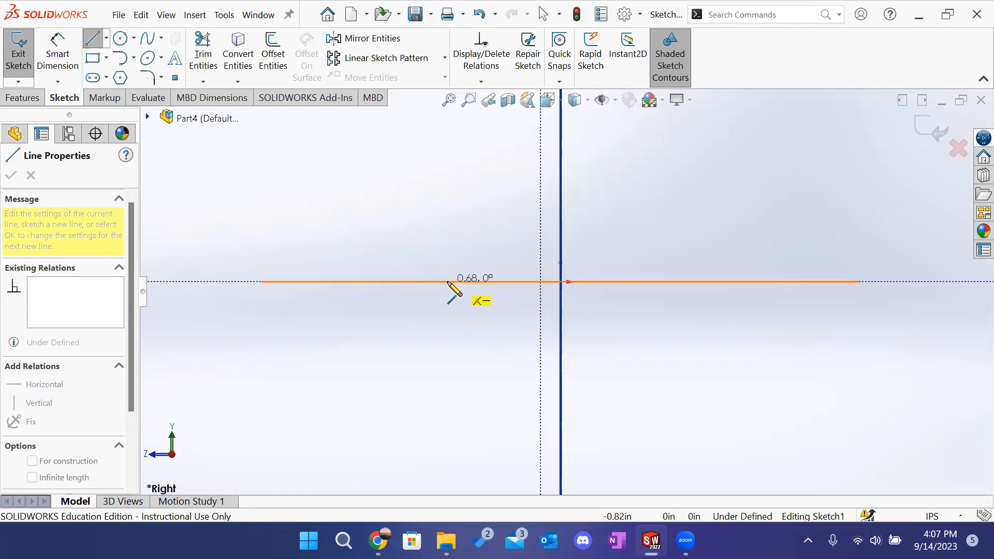
{"action": "left_click", "coordinate": [447, 282]}
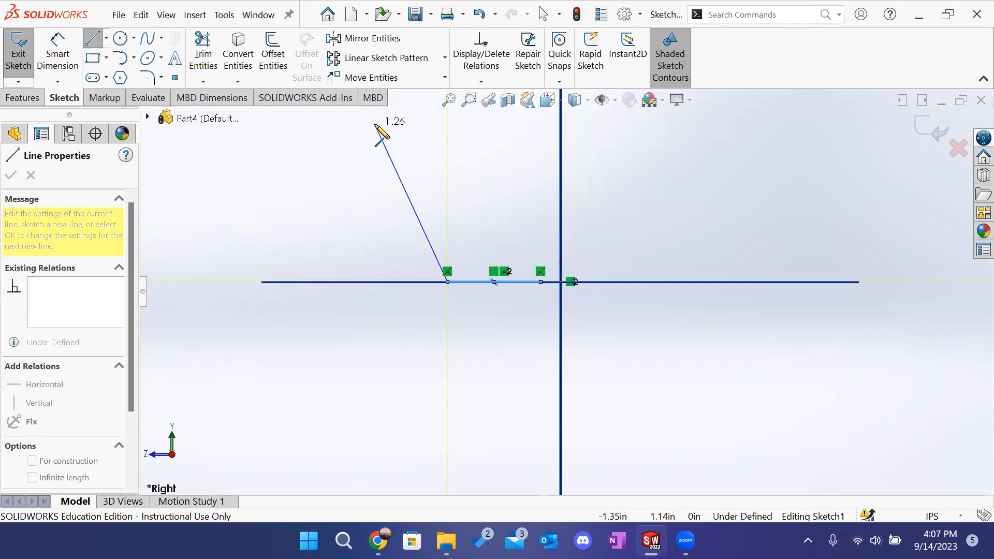
{"action": "scroll", "coordinate": [389, 134], "scroll_direction": "up", "scroll_amount": 5}
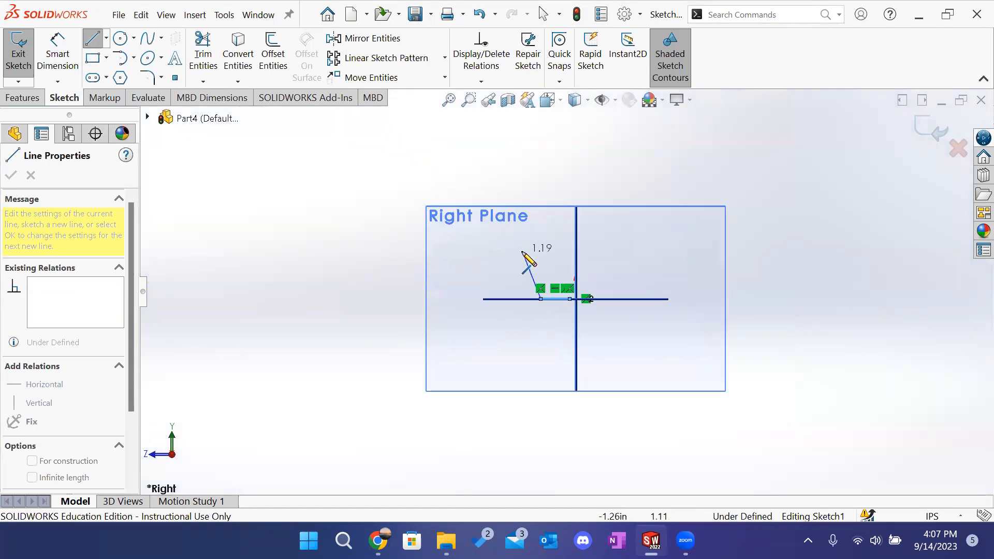
{"action": "scroll", "coordinate": [523, 254], "scroll_direction": "down", "scroll_amount": 2}
{"action": "left_click", "coordinate": [521, 245]}
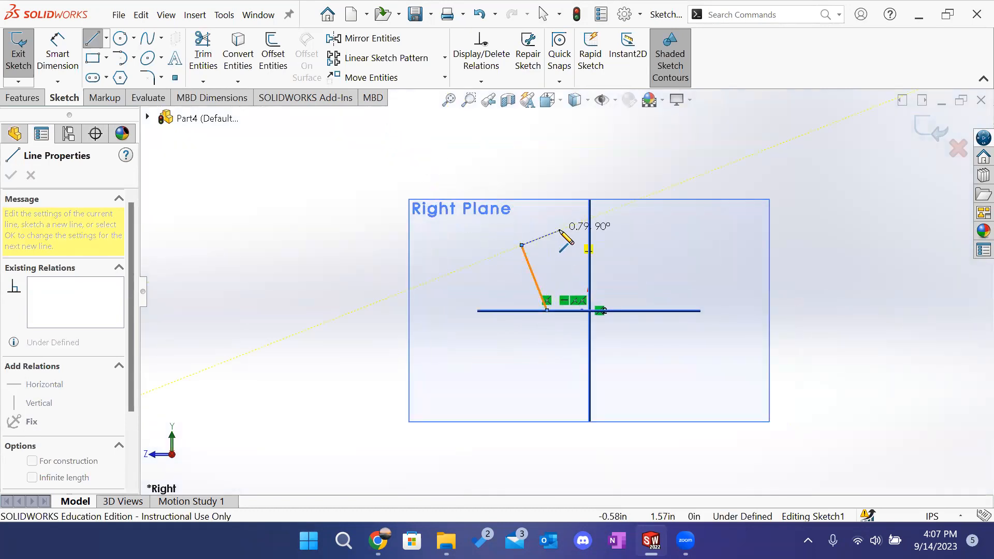
{"action": "left_click", "coordinate": [560, 230]}
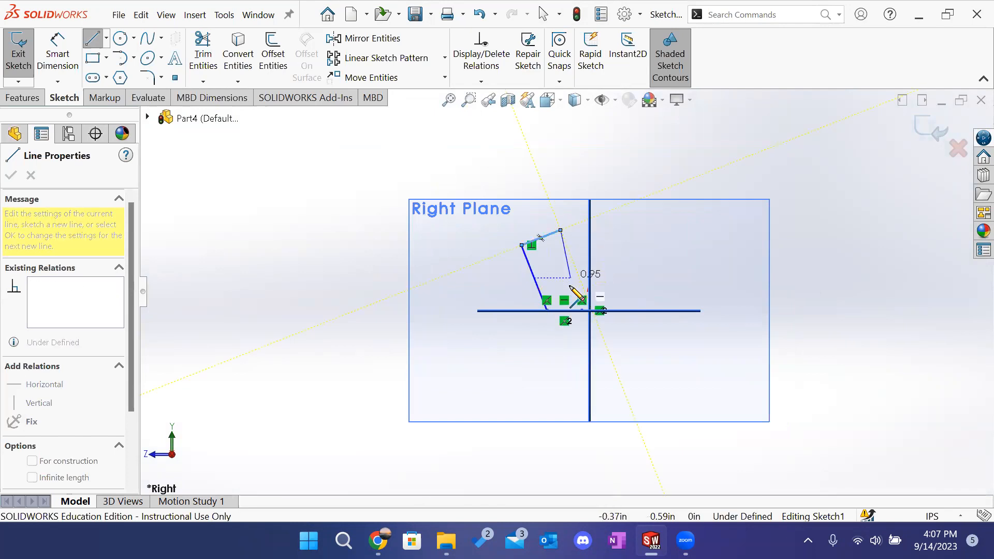
{"action": "left_click", "coordinate": [581, 309]}
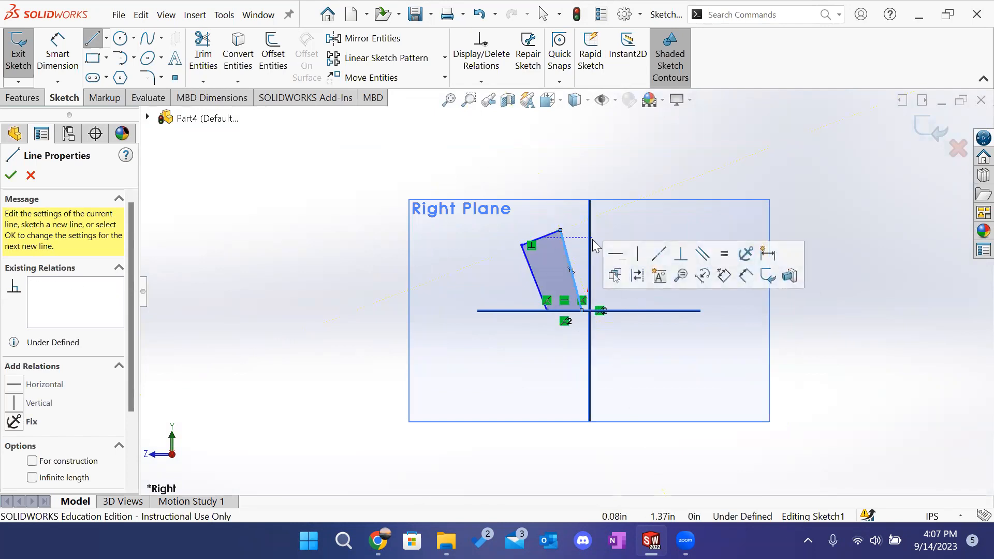
{"action": "scroll", "coordinate": [594, 245], "scroll_direction": "down", "scroll_amount": 2}
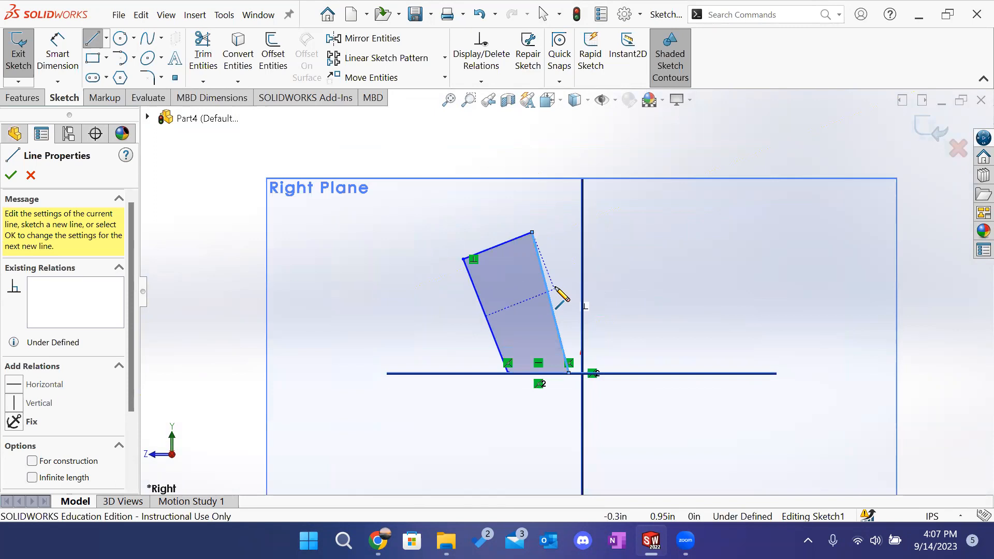
{"action": "key", "text": "Escape"}
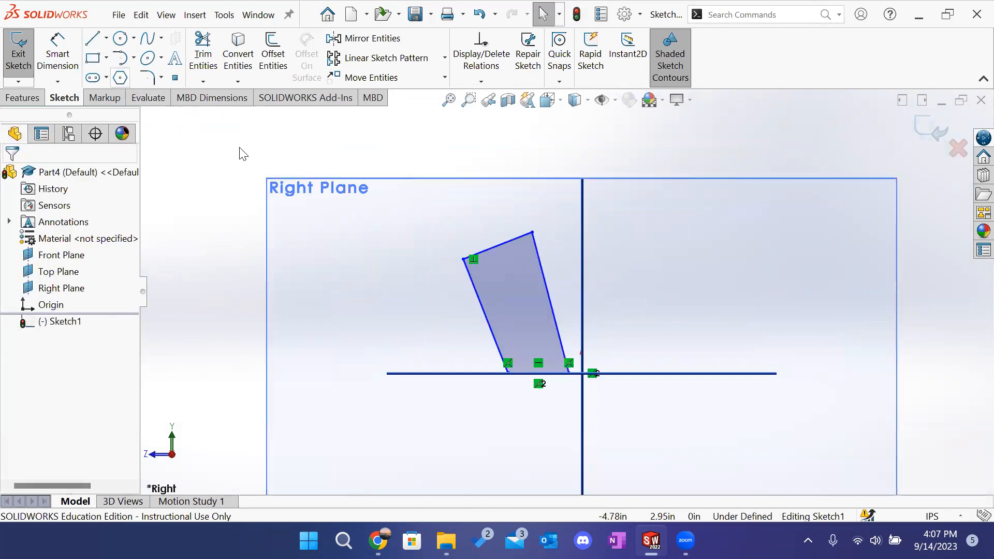
Step: Make the profile's top edge horizontal and widen the profile away from the origin
{"action": "scroll", "coordinate": [506, 250], "scroll_direction": "down", "scroll_amount": 1}
{"action": "scroll", "coordinate": [505, 249], "scroll_direction": "down", "scroll_amount": 1}
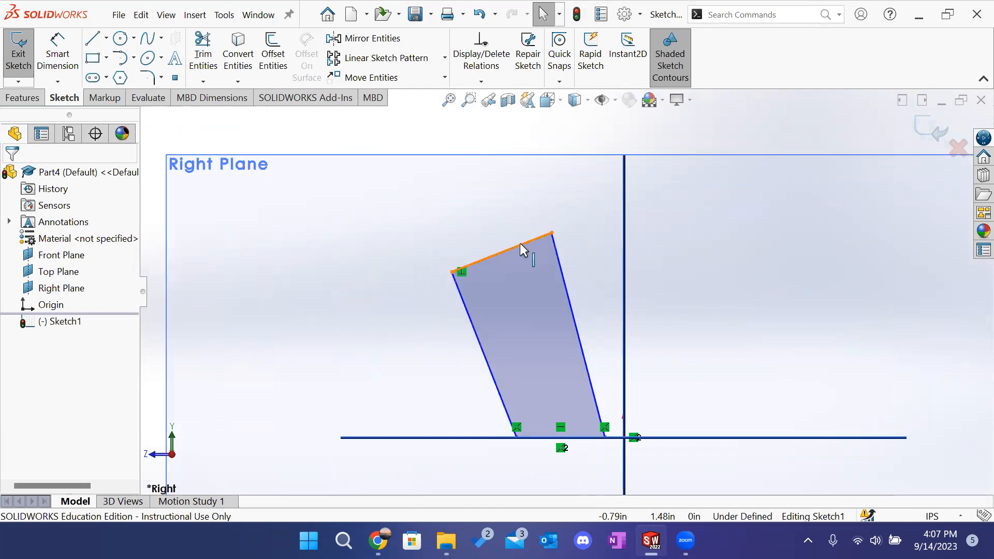
{"action": "left_click", "coordinate": [520, 245]}
{"action": "left_click", "coordinate": [554, 188]}
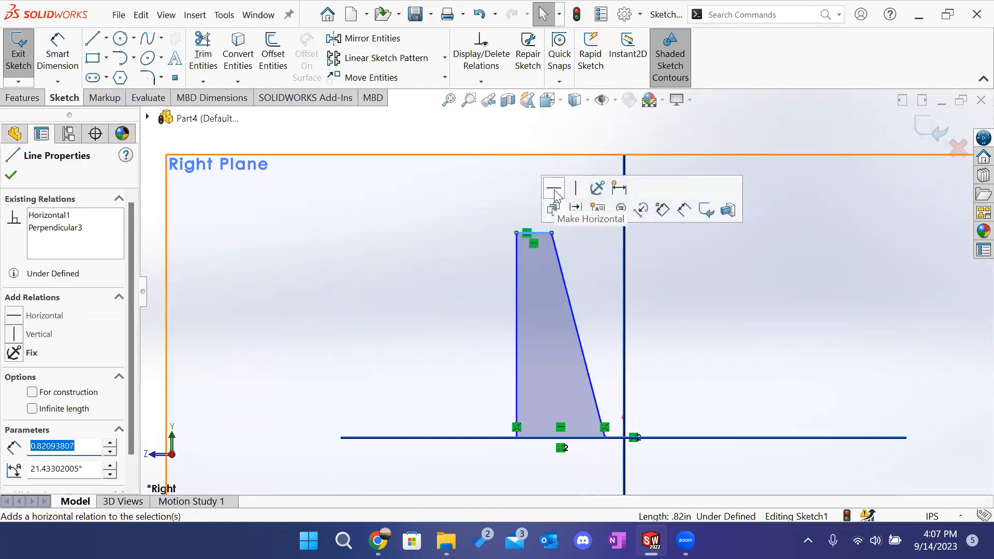
{"action": "left_click", "coordinate": [528, 230]}
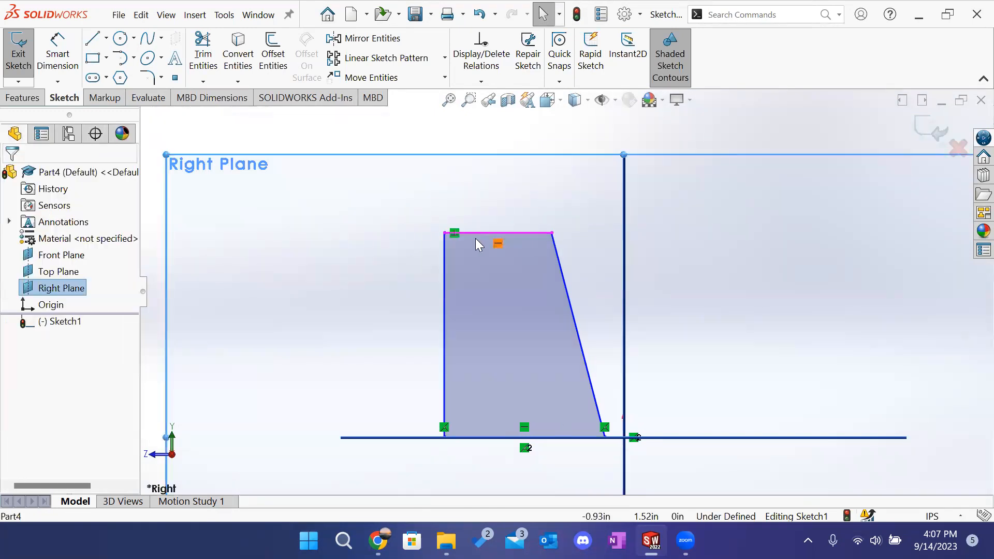
Step: Delete the perpendicular relation at the profile's outer upper corner and dimension the angle between the top edge and outer side as 80°
{"action": "left_click", "coordinate": [455, 232]}
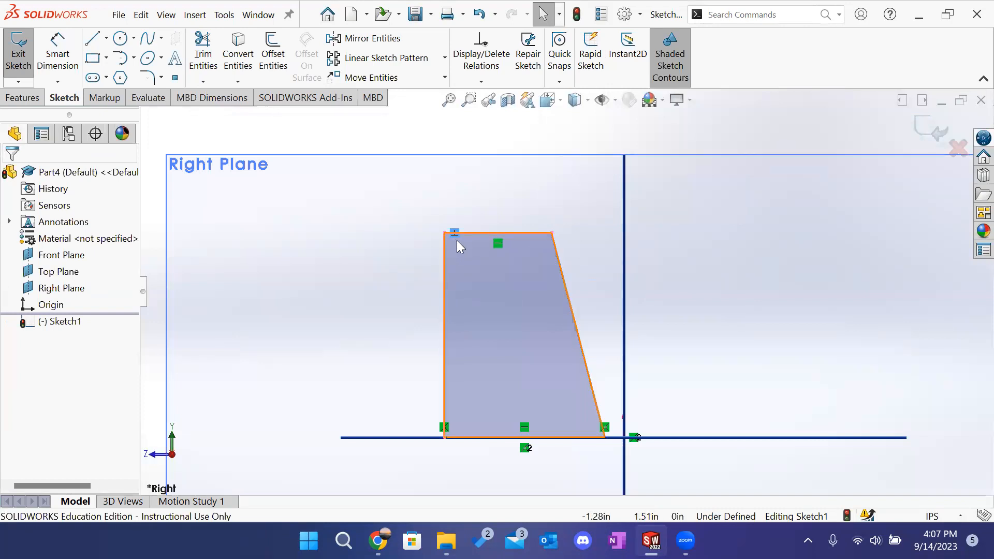
{"action": "key", "text": "Delete"}
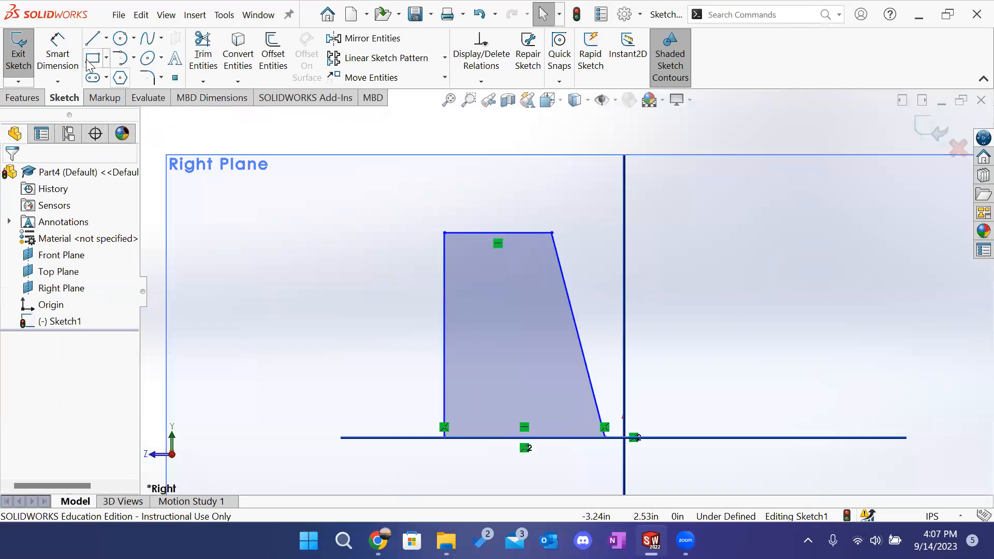
{"action": "left_click", "coordinate": [58, 52]}
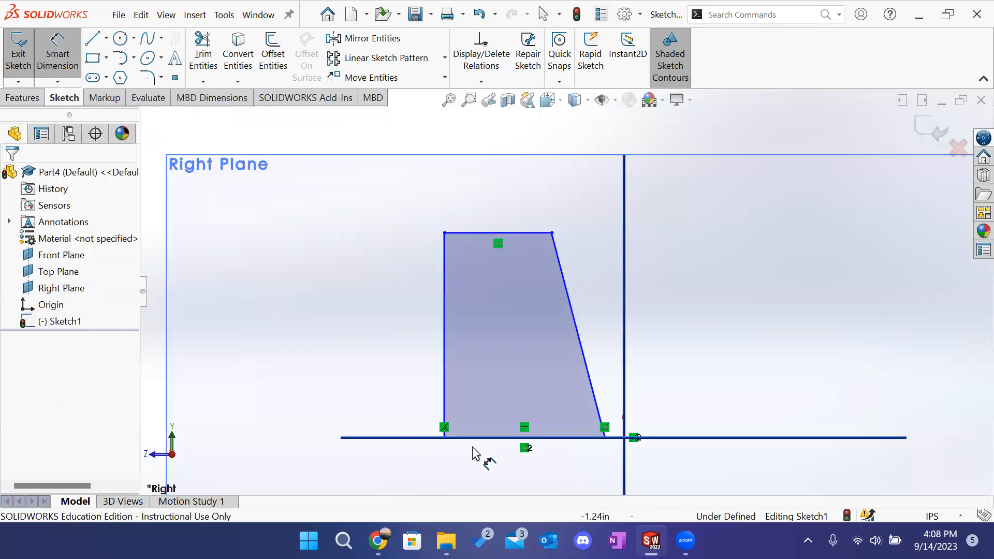
{"action": "left_click", "coordinate": [448, 248]}
{"action": "left_click", "coordinate": [468, 232]}
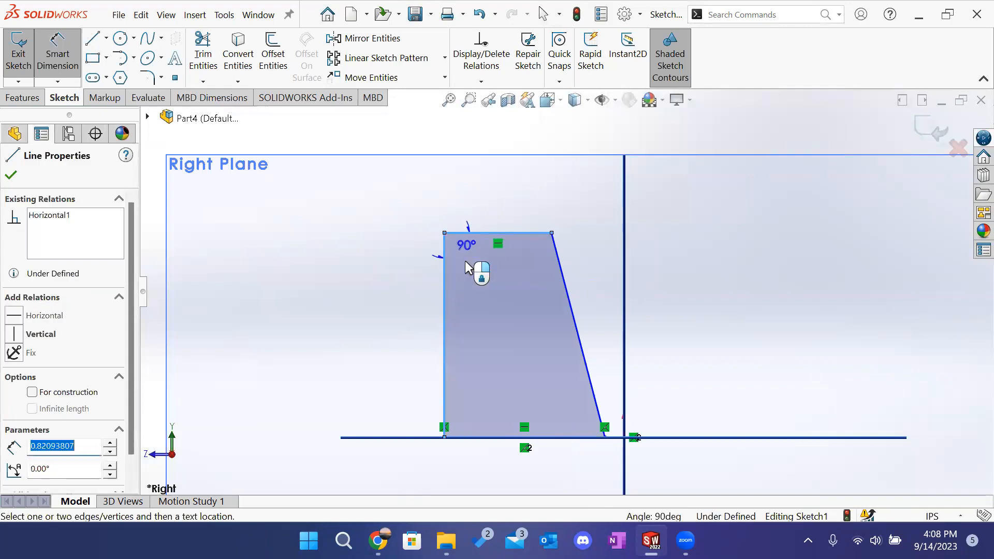
{"action": "left_click", "coordinate": [483, 295]}
{"action": "type", "text": "8"}
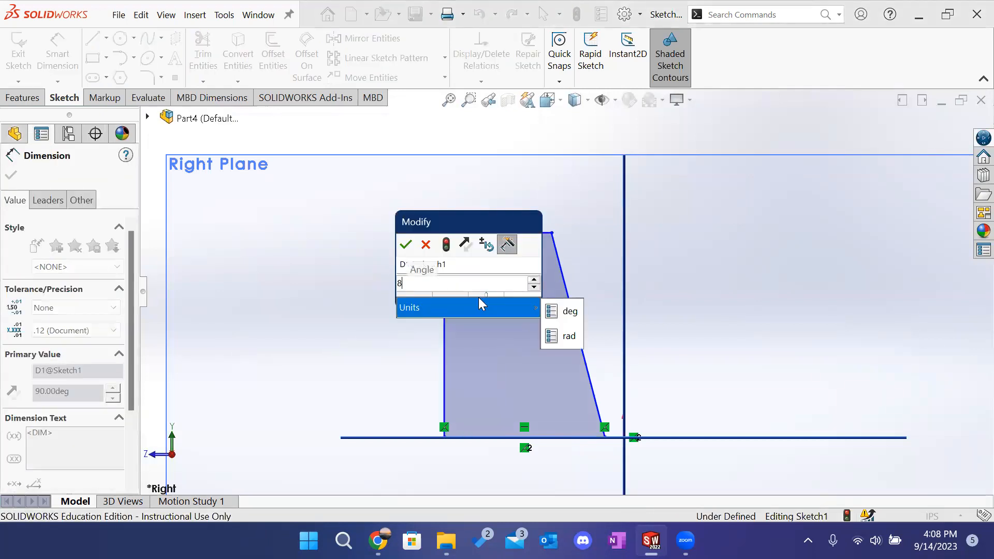
{"action": "type", "text": "0"}
{"action": "key", "text": "Return"}
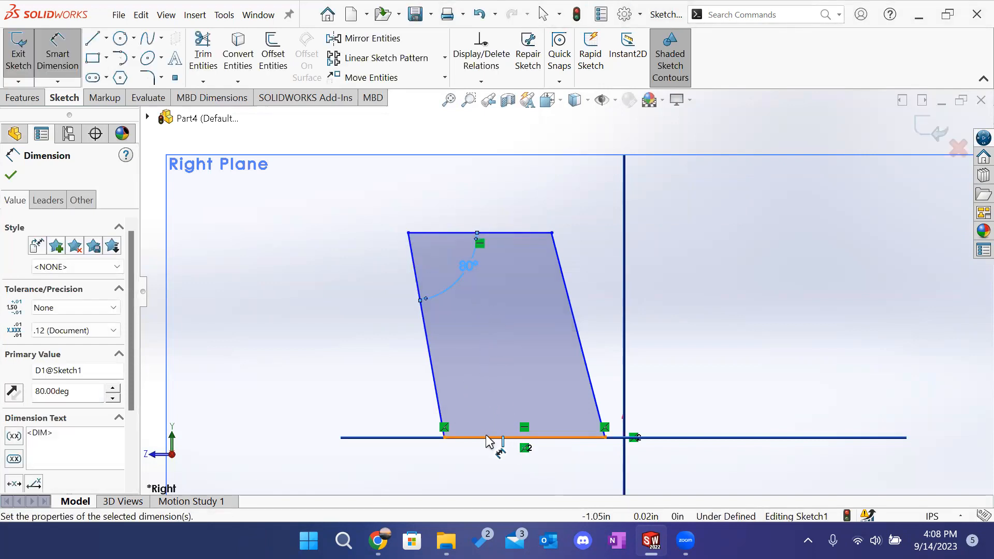
Step: Dimension the profile's lower inner corner 0.1 in from the origin
{"action": "scroll", "coordinate": [606, 438], "scroll_direction": "down", "scroll_amount": 5}
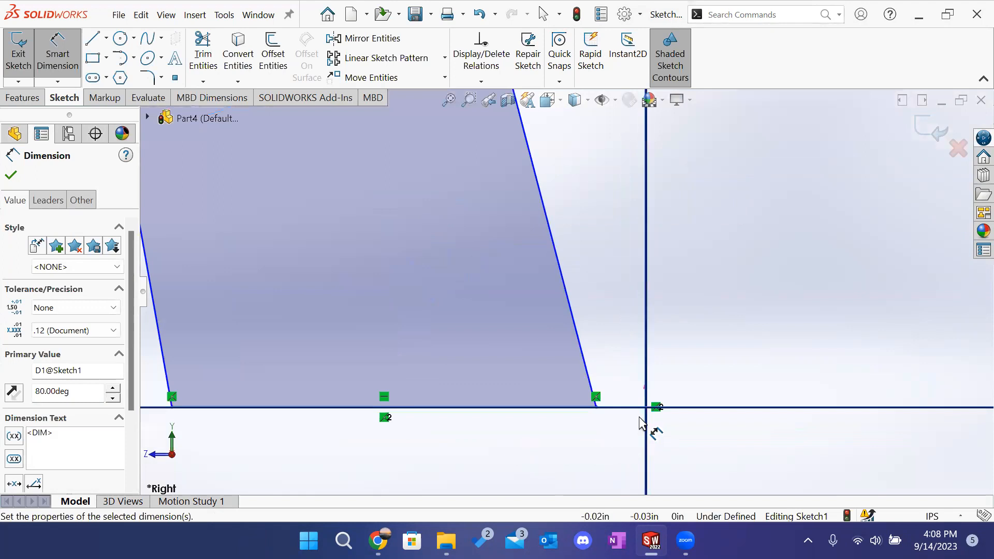
{"action": "left_click", "coordinate": [645, 408]}
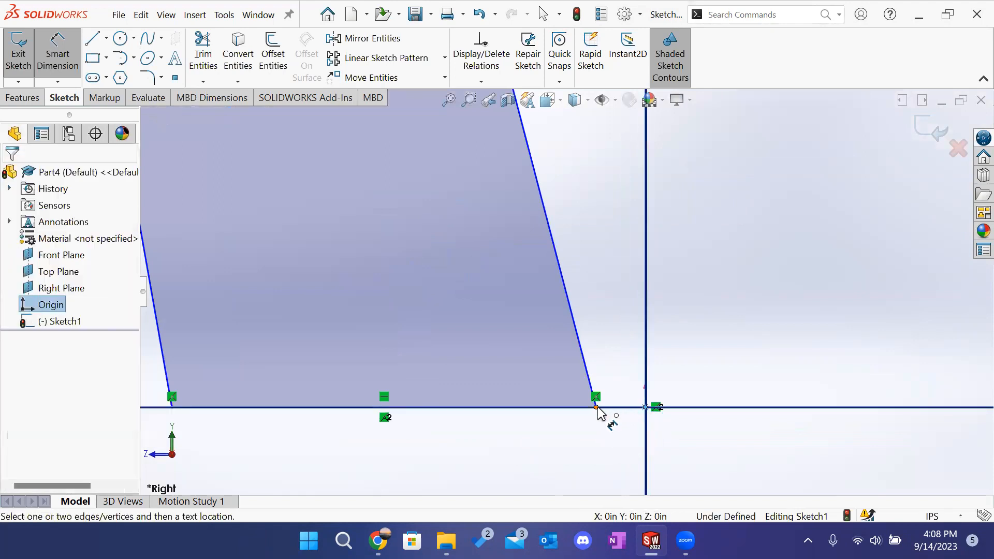
{"action": "left_click", "coordinate": [598, 410]}
{"action": "left_click", "coordinate": [634, 448]}
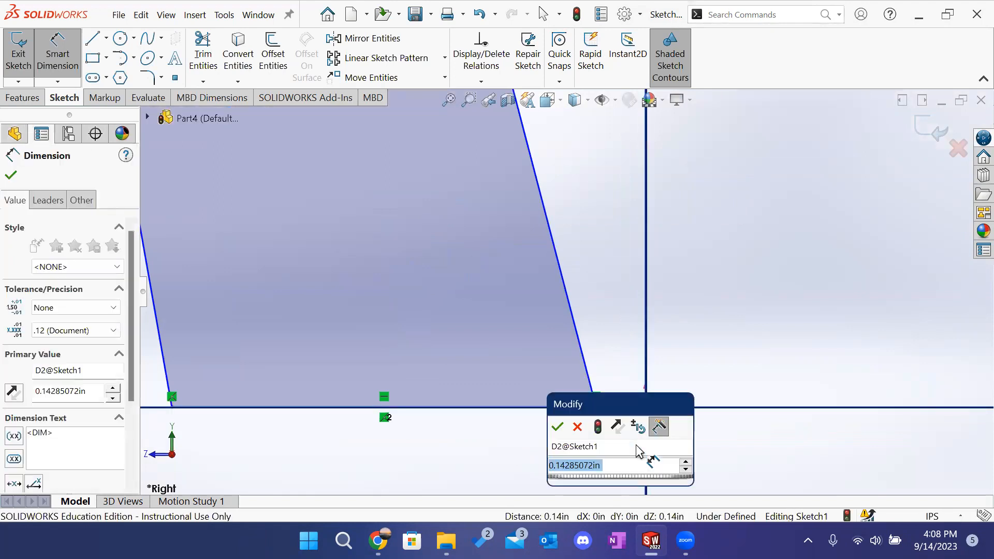
{"action": "type", "text": ".1"}
{"action": "key", "text": "Return"}
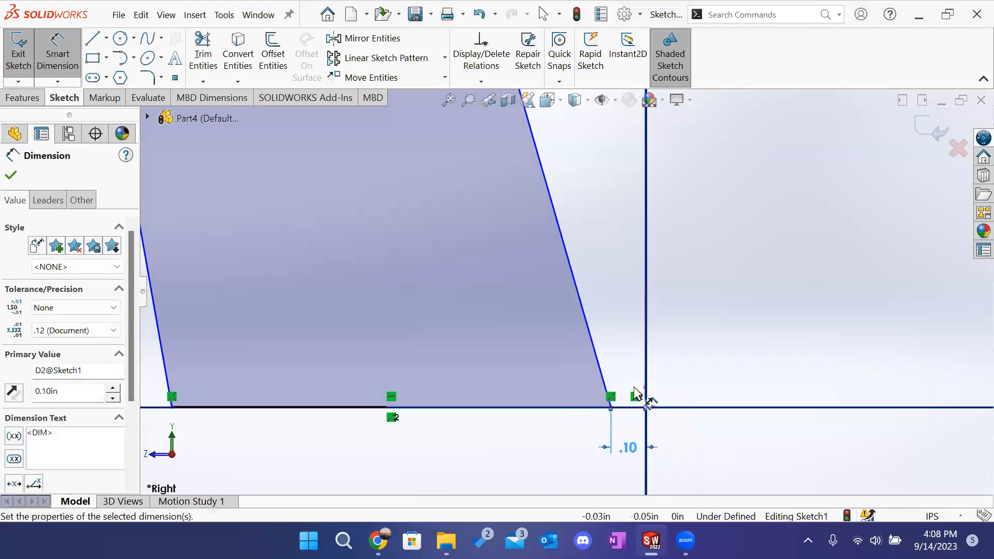
Step: Dimension the profile's upper inner corner 0.5 in from the vertical plane line through the origin
{"action": "scroll", "coordinate": [635, 393], "scroll_direction": "up", "scroll_amount": 4}
{"action": "scroll", "coordinate": [539, 166], "scroll_direction": "down", "scroll_amount": 2}
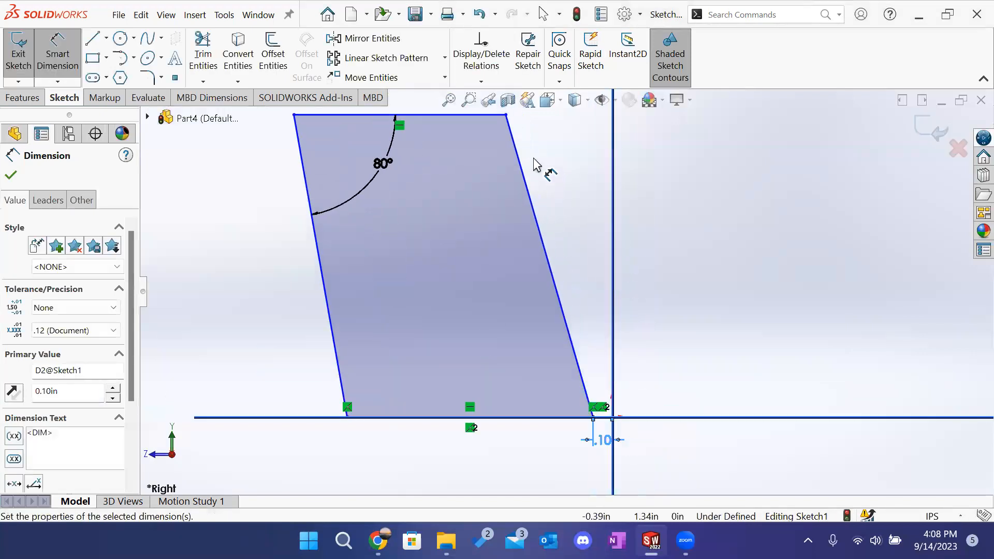
{"action": "left_click", "coordinate": [505, 116]}
{"action": "left_click", "coordinate": [613, 132]}
{"action": "scroll", "coordinate": [605, 139], "scroll_direction": "up", "scroll_amount": 5}
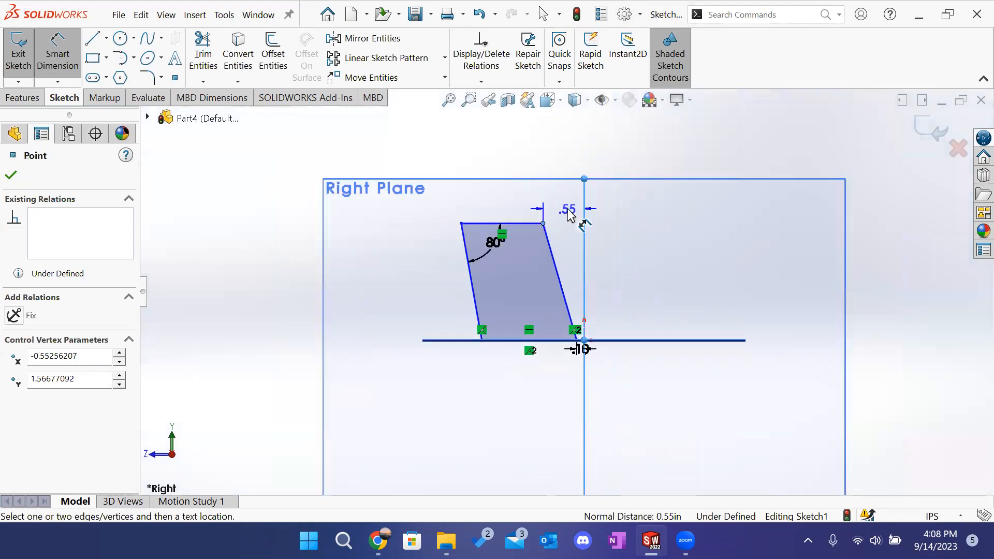
{"action": "left_click", "coordinate": [569, 236]}
{"action": "type", "text": "."}
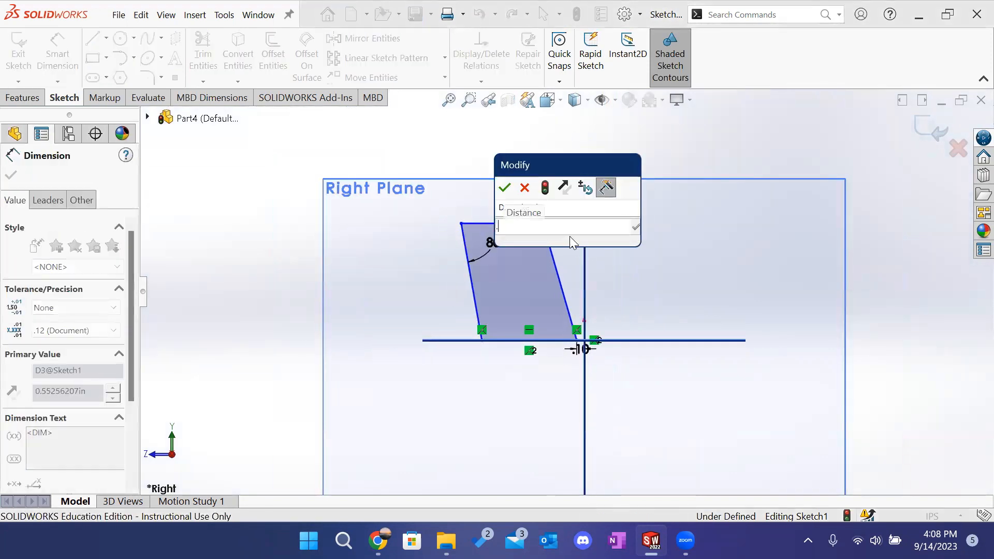
{"action": "type", "text": "5"}
{"action": "key", "text": "Return"}
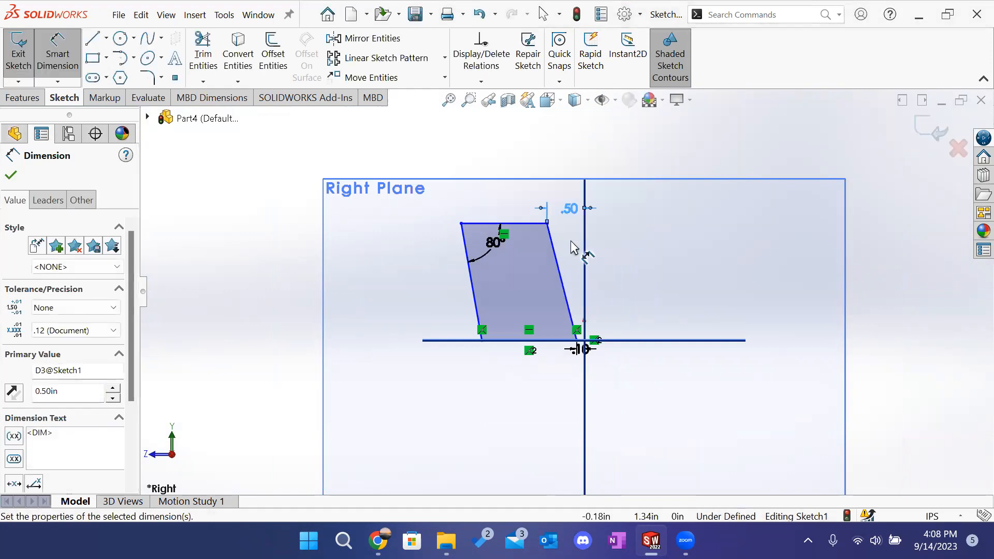
{"action": "scroll", "coordinate": [570, 241], "scroll_direction": "down", "scroll_amount": 2}
{"action": "scroll", "coordinate": [569, 229], "scroll_direction": "down", "scroll_amount": 1}
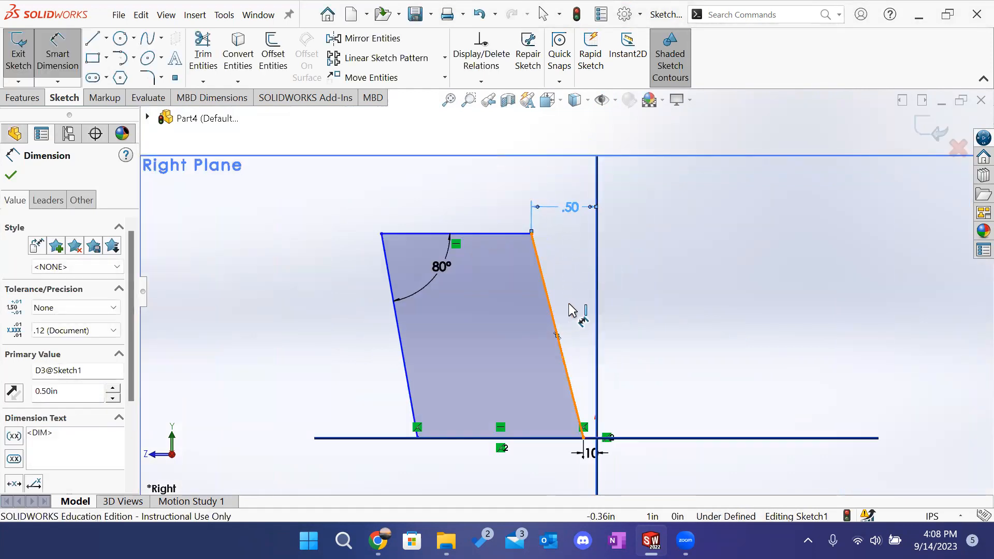
Step: Dimension the profile's vertical height between the ends of its slanted inner side as 1.5 in
{"action": "left_click", "coordinate": [552, 312]}
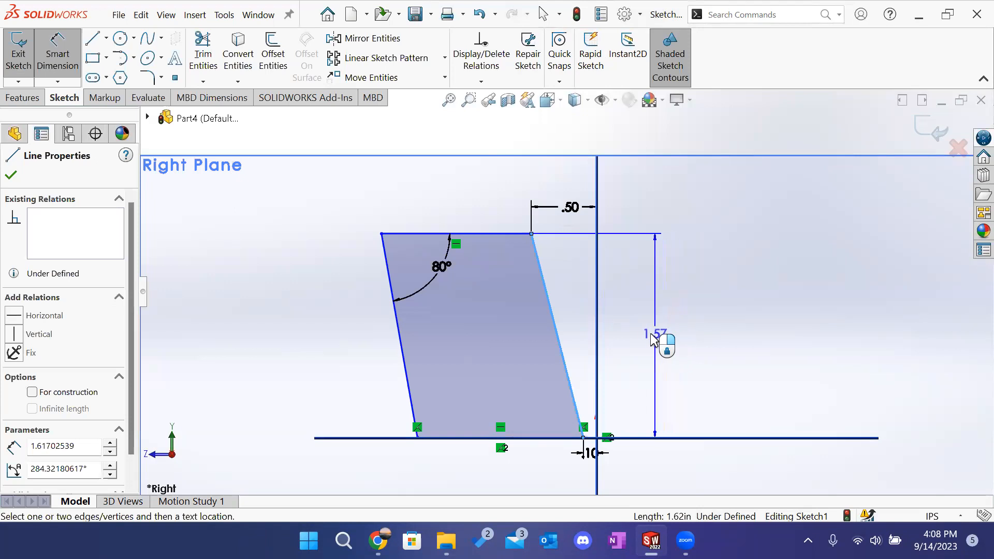
{"action": "left_click", "coordinate": [647, 339]}
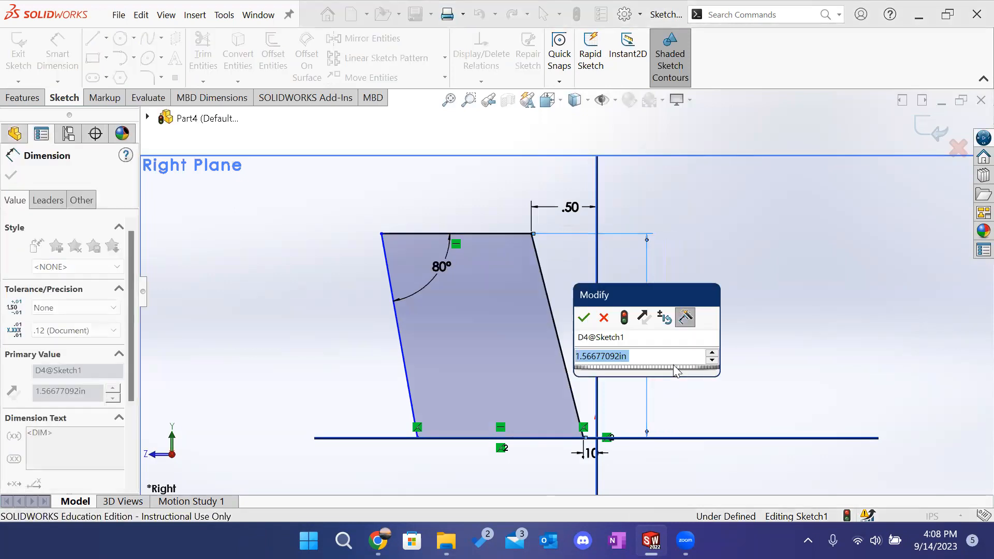
{"action": "type", "text": "1.5"}
{"action": "key", "text": "Return"}
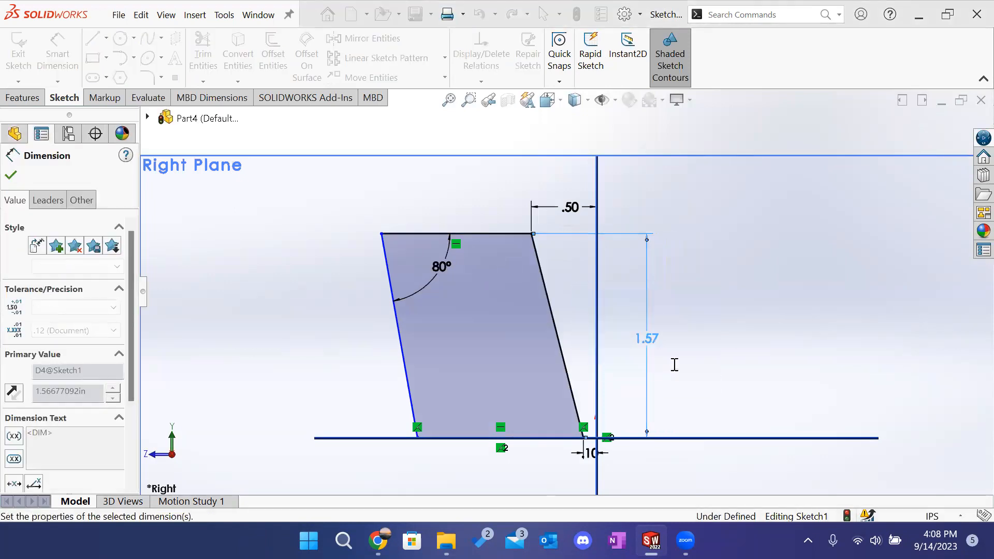
Step: Dimension the profile's bottom edge as 1 in and finish dimensioning
{"action": "left_click", "coordinate": [472, 446]}
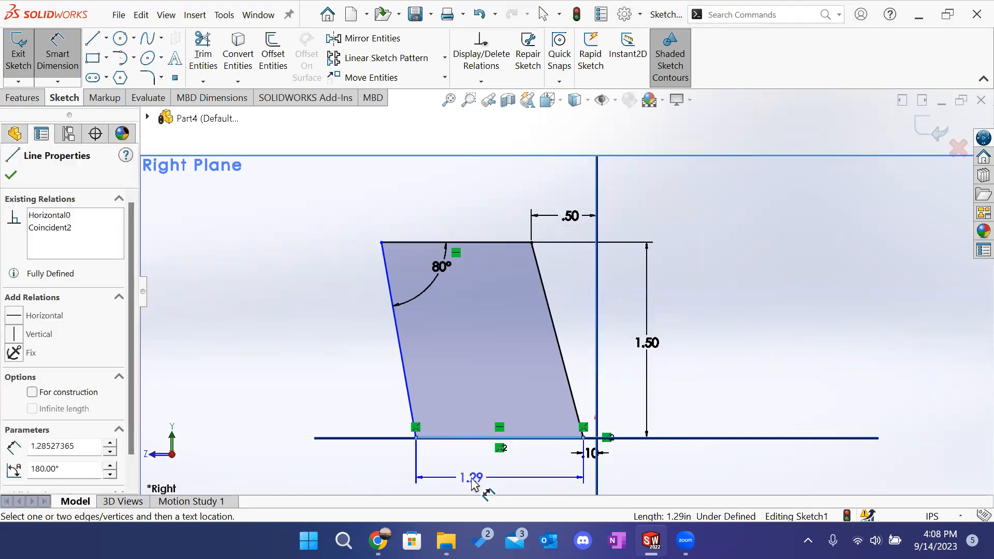
{"action": "left_click", "coordinate": [498, 484]}
{"action": "left_click", "coordinate": [508, 482]}
{"action": "type", "text": "1"}
{"action": "key", "text": "Return"}
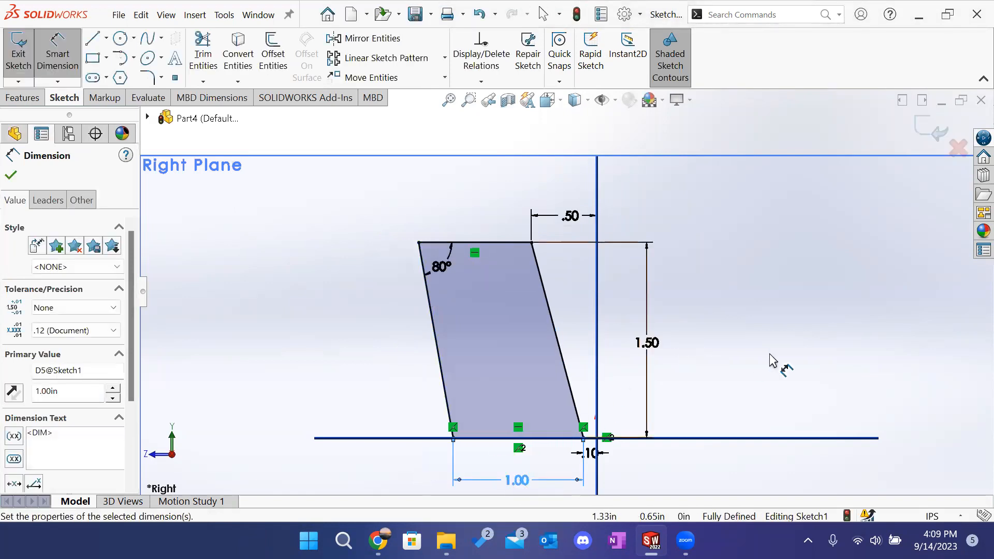
{"action": "key", "text": "Escape"}
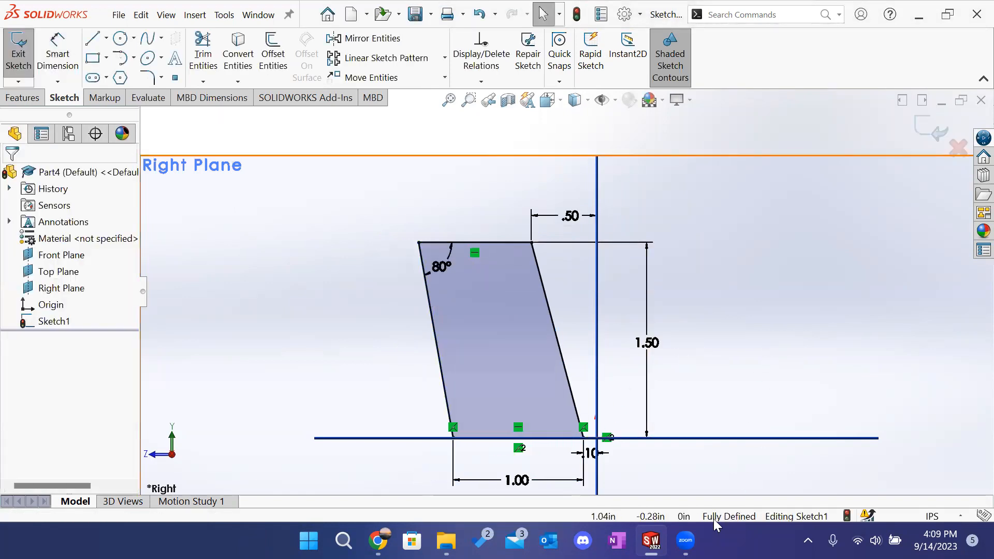
{"action": "left_click", "coordinate": [12, 64]}
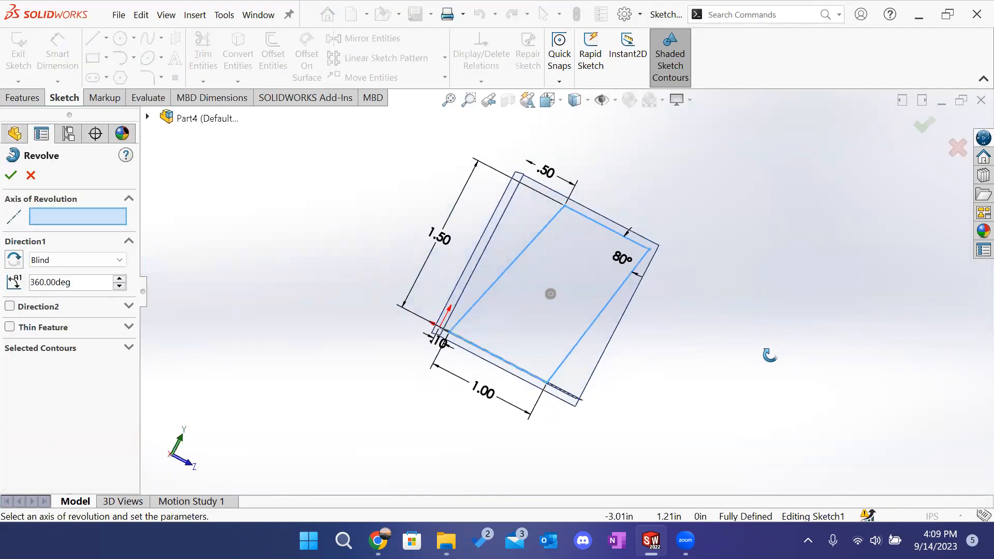
{"action": "middle_click_drag", "start_coordinate": [753, 317], "coordinate": [579, 280]}
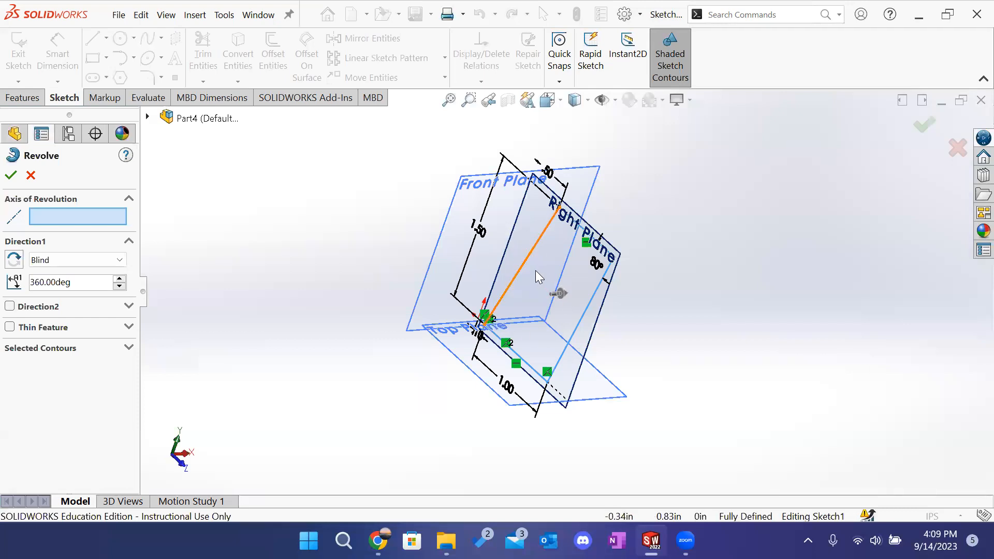
{"action": "mouse_move", "coordinate": [533, 250]}
{"action": "middle_mouse_down"}
{"action": "mouse_move", "coordinate": [559, 244]}
{"action": "mouse_move", "coordinate": [501, 220]}
{"action": "middle_mouse_up"}
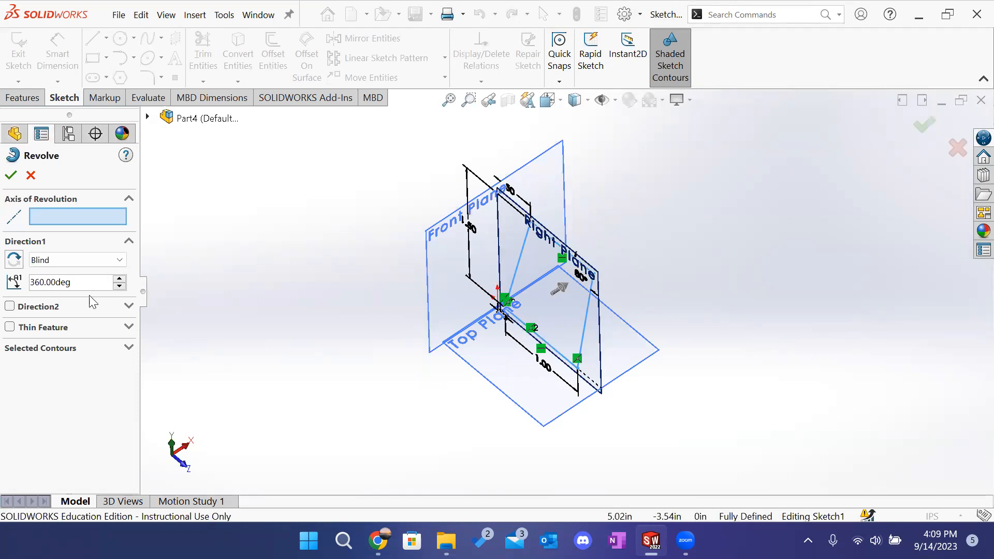
{"action": "left_click", "coordinate": [31, 177]}
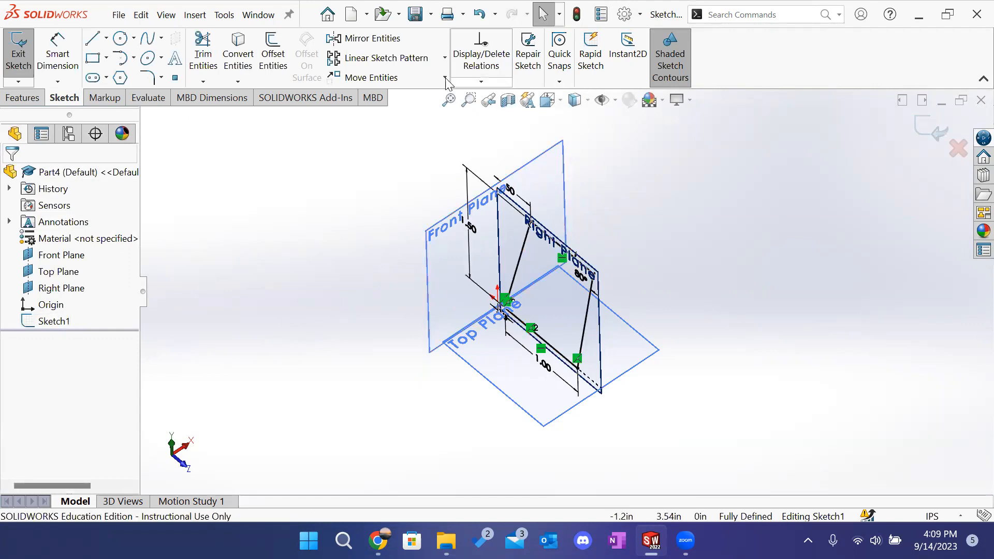
Step: Exit the profile sketch and create a reference axis at the intersection of the Front Plane and Right Plane
{"action": "left_click", "coordinate": [23, 98]}
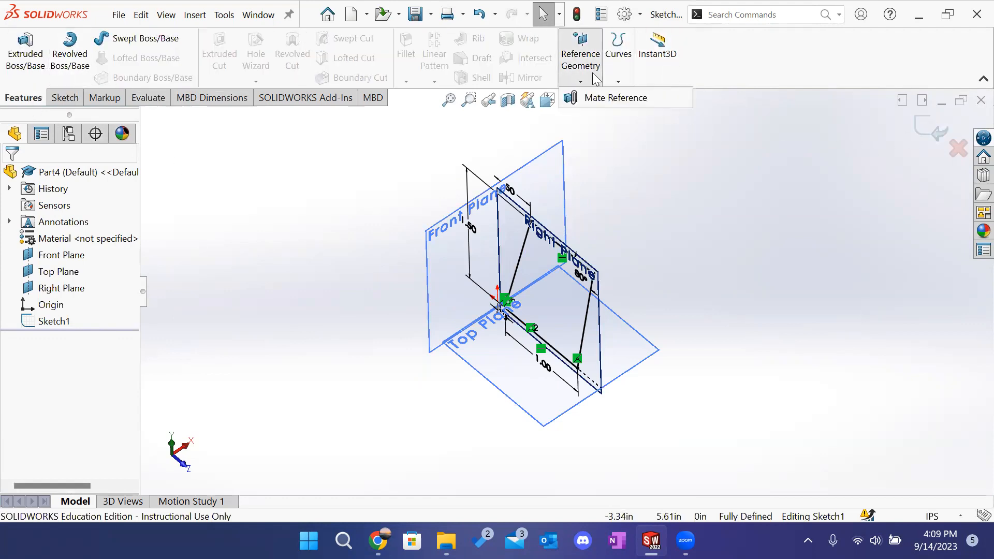
{"action": "left_click", "coordinate": [939, 132]}
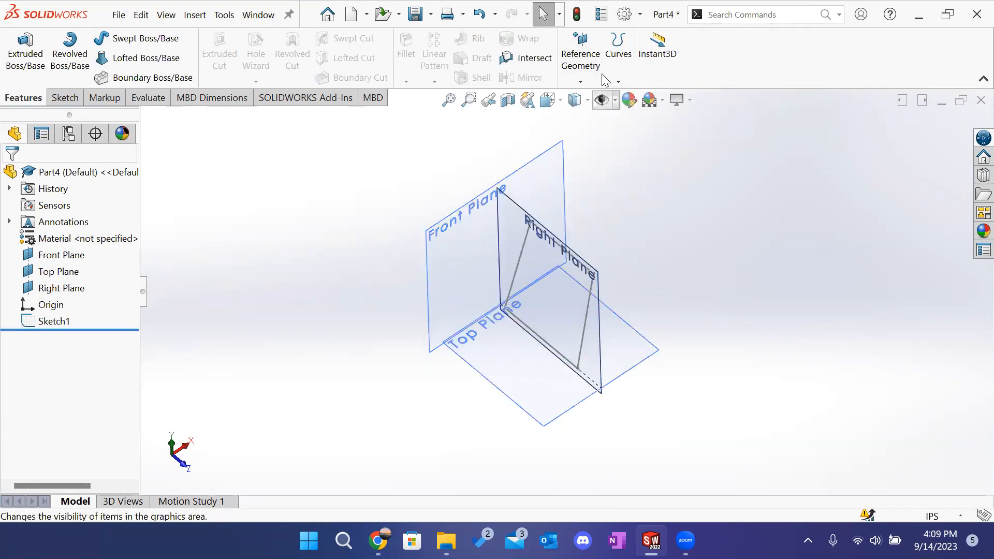
{"action": "left_click", "coordinate": [580, 81]}
{"action": "left_click", "coordinate": [593, 116]}
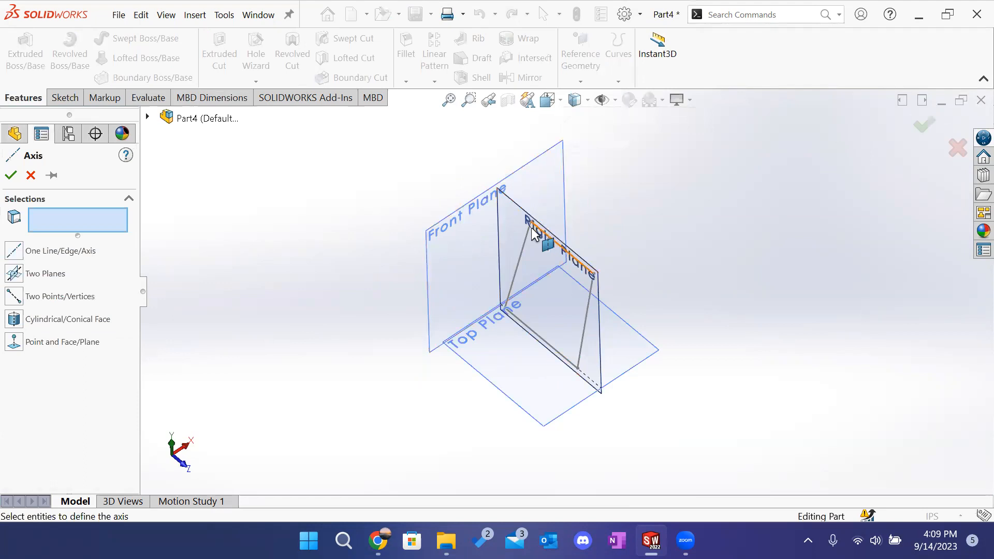
{"action": "left_click", "coordinate": [494, 241]}
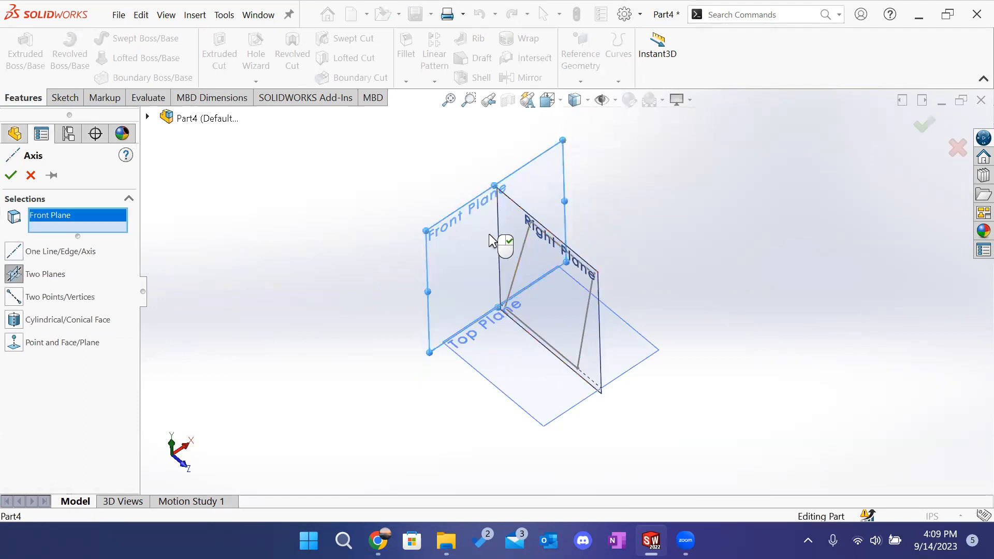
{"action": "left_click", "coordinate": [527, 215]}
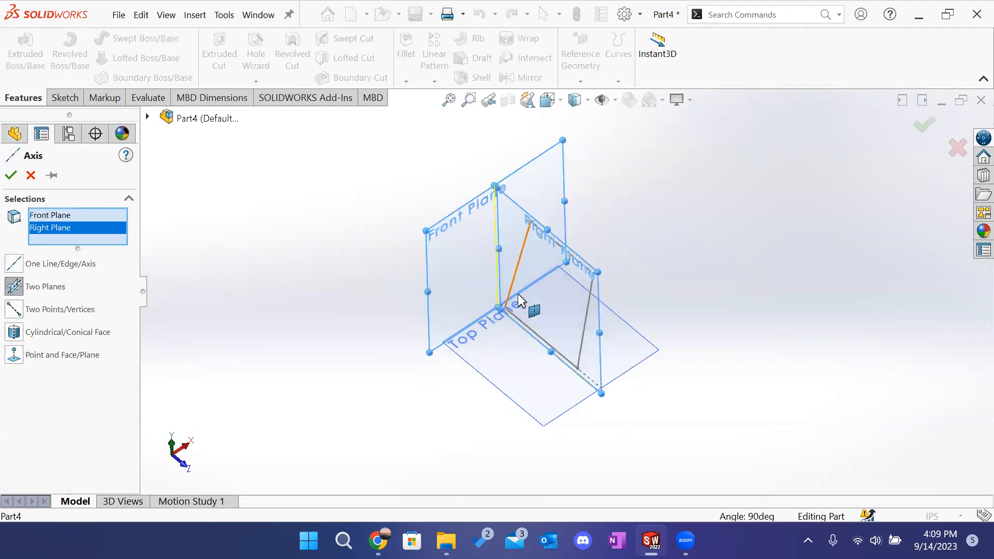
{"action": "left_click", "coordinate": [9, 177]}
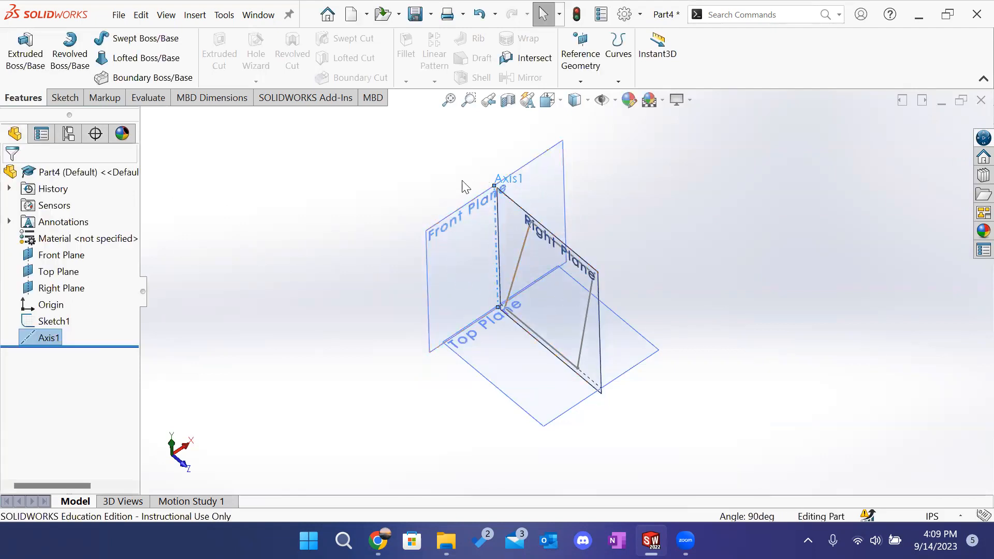
{"action": "left_click", "coordinate": [866, 168]}
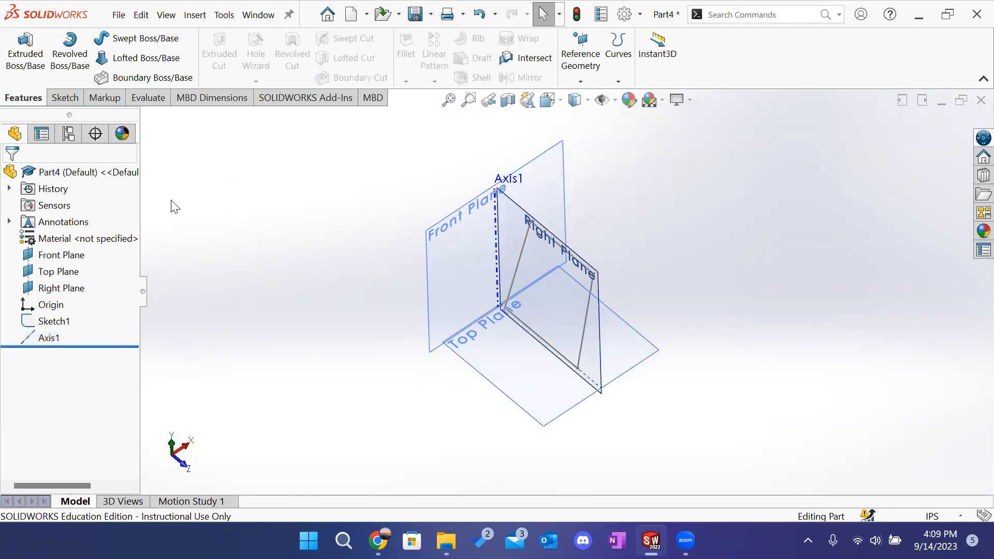
{"action": "left_click", "coordinate": [73, 58]}
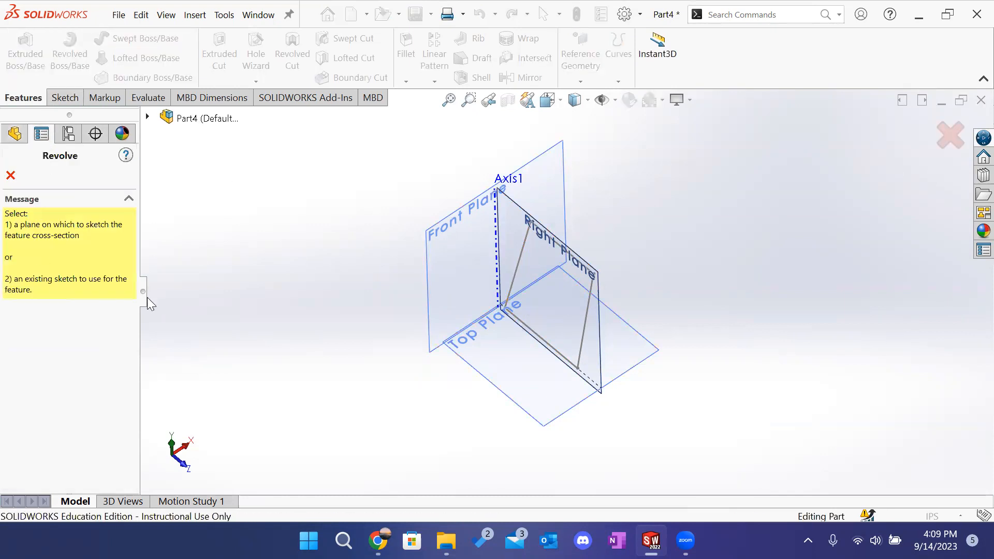
{"action": "left_click", "coordinate": [518, 259]}
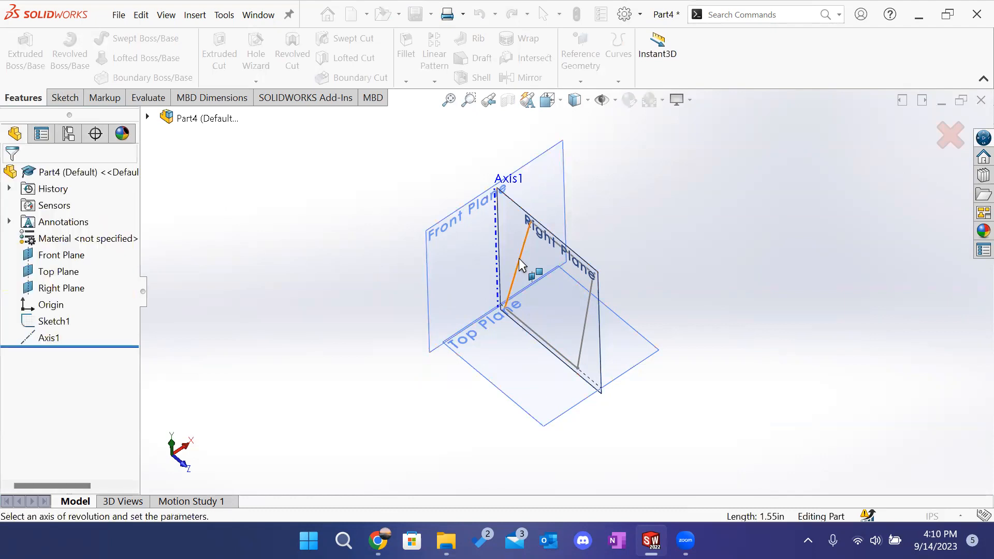
{"action": "middle_click_drag", "start_coordinate": [678, 296], "coordinate": [779, 228]}
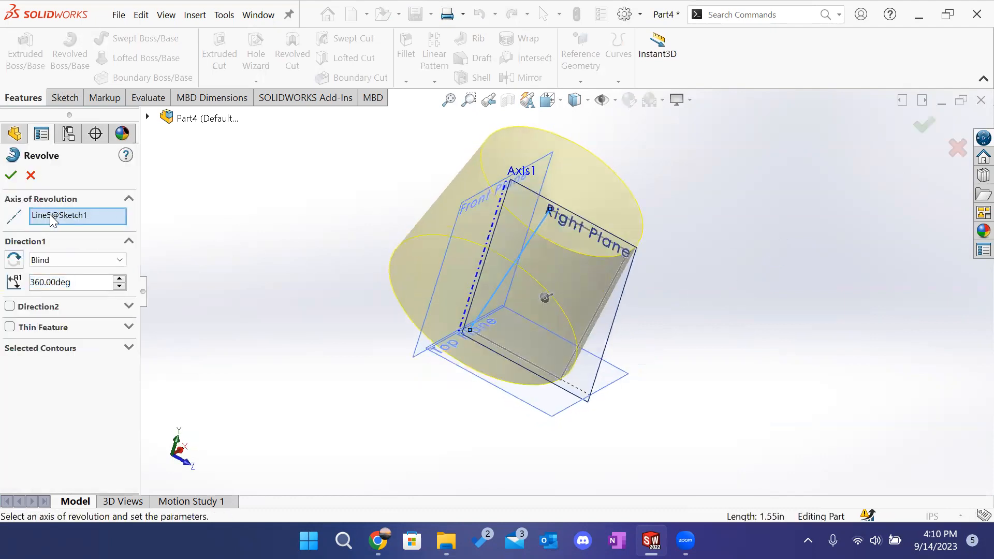
{"action": "left_click", "coordinate": [31, 176]}
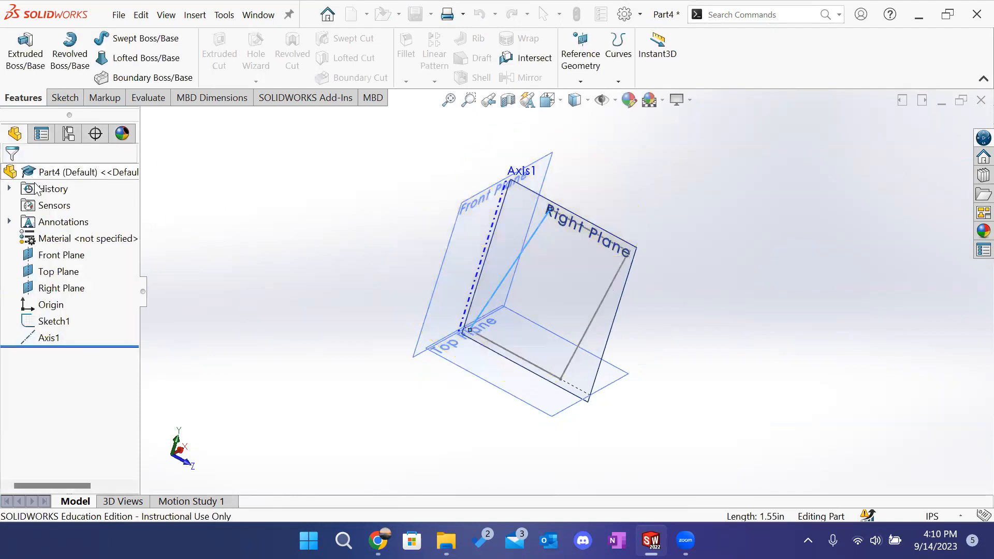
Step: Revolve the profile sketch 360° about the vertical reference axis and inspect the resulting solid
{"action": "left_click", "coordinate": [52, 321]}
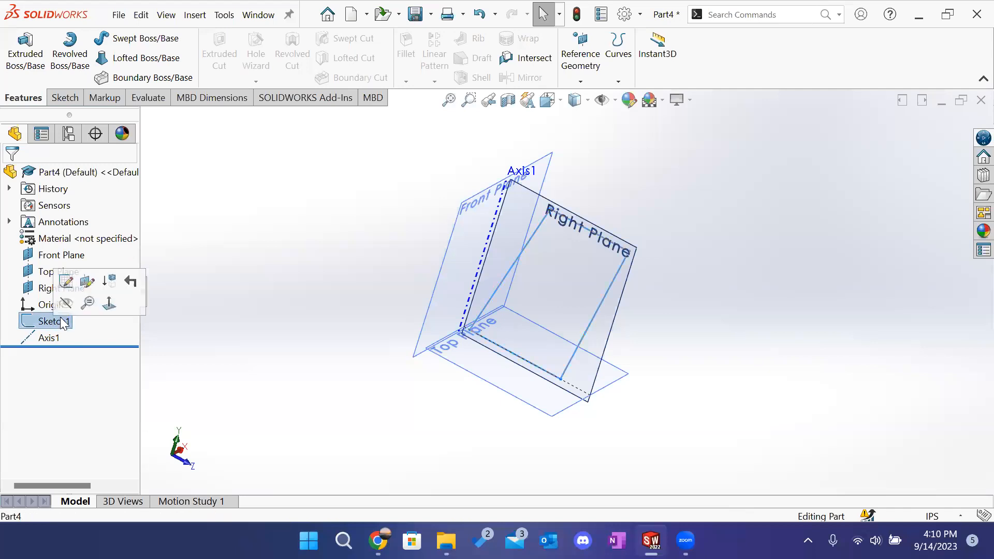
{"action": "left_click", "coordinate": [71, 70]}
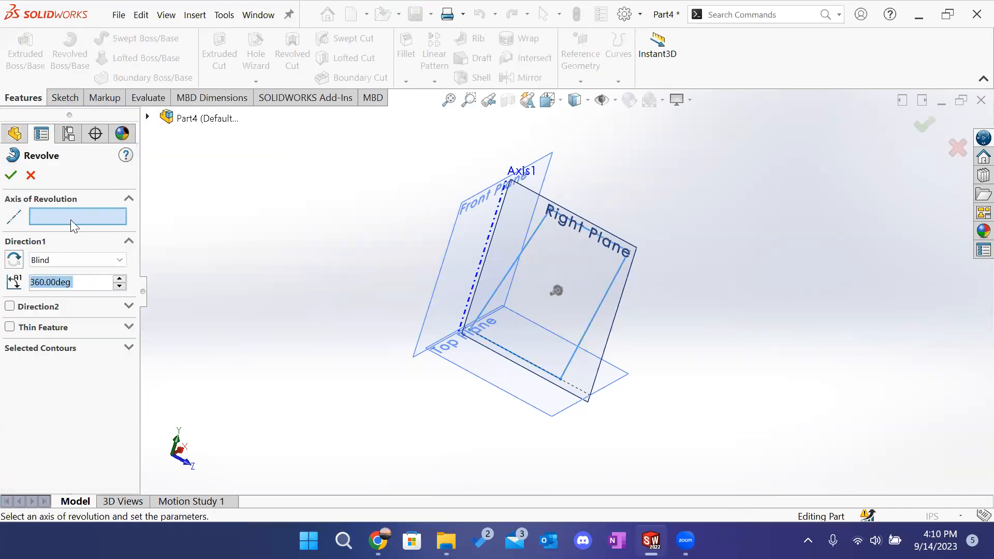
{"action": "left_click", "coordinate": [485, 259]}
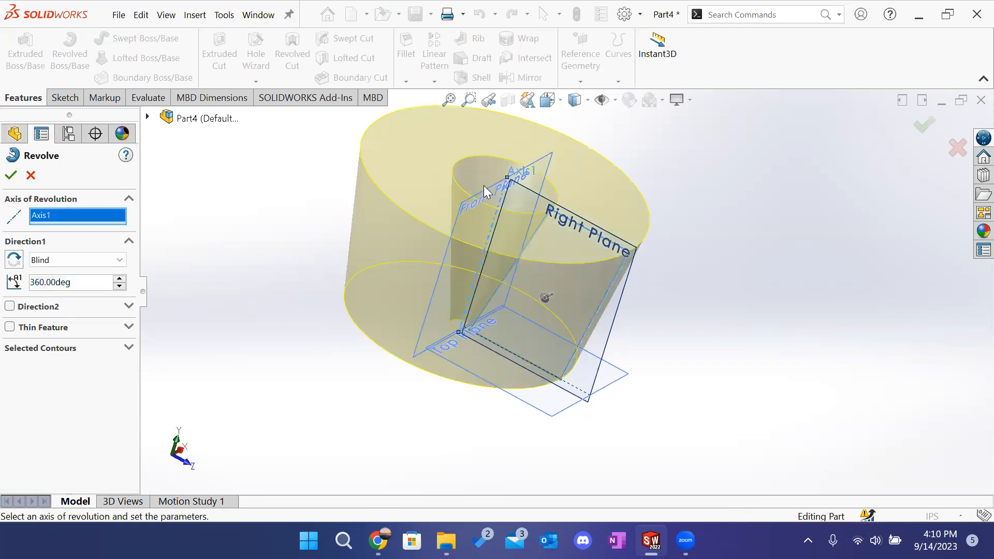
{"action": "middle_click_drag", "start_coordinate": [812, 312], "coordinate": [880, 238]}
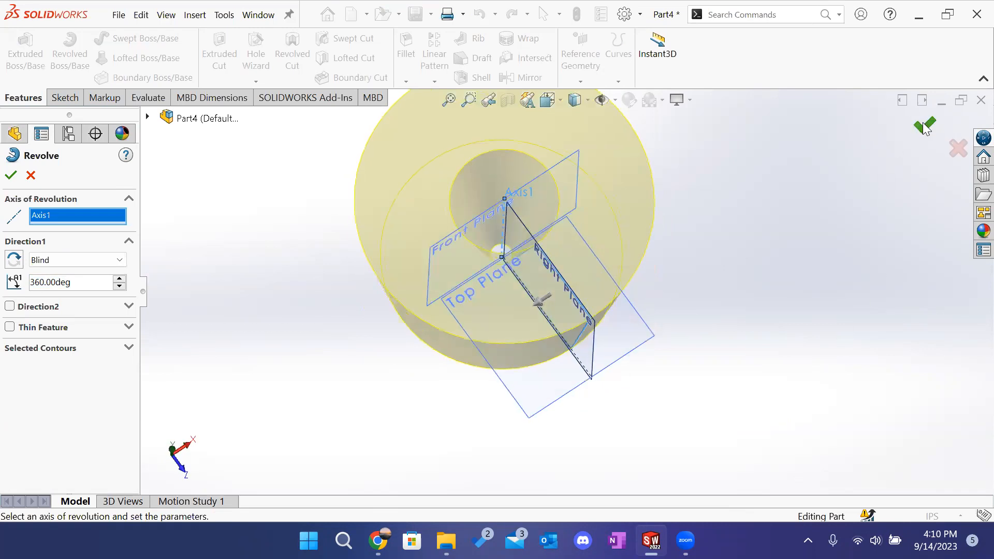
{"action": "left_click", "coordinate": [925, 127]}
{"action": "middle_click_drag", "start_coordinate": [784, 316], "coordinate": [827, 255]}
{"action": "middle_click_drag", "start_coordinate": [801, 312], "coordinate": [550, 185]}
{"action": "middle_click_drag", "start_coordinate": [632, 191], "coordinate": [765, 165]}
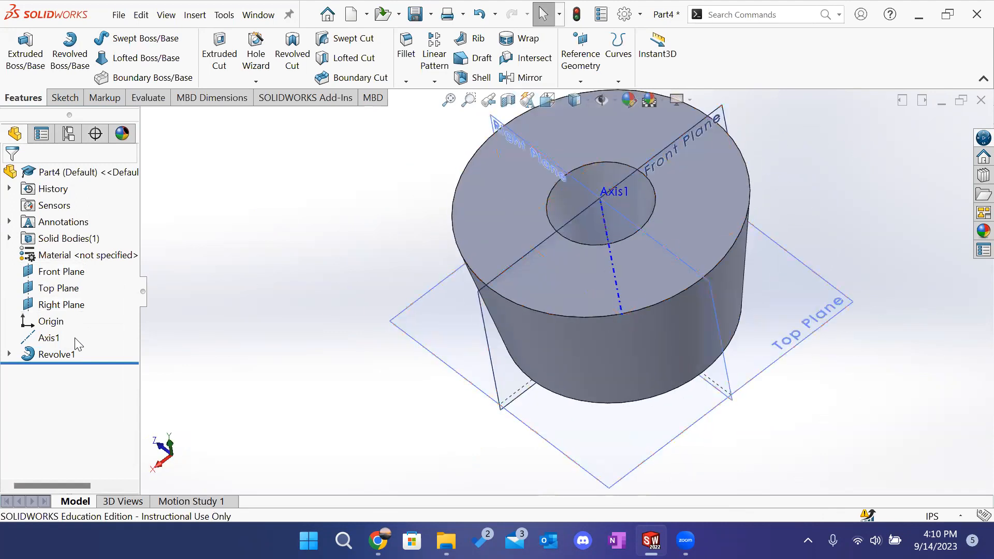
Step: Edit the revolve feature to sweep 270° instead of a full turn and view the opened section
{"action": "left_click", "coordinate": [50, 356]}
{"action": "left_click", "coordinate": [62, 314]}
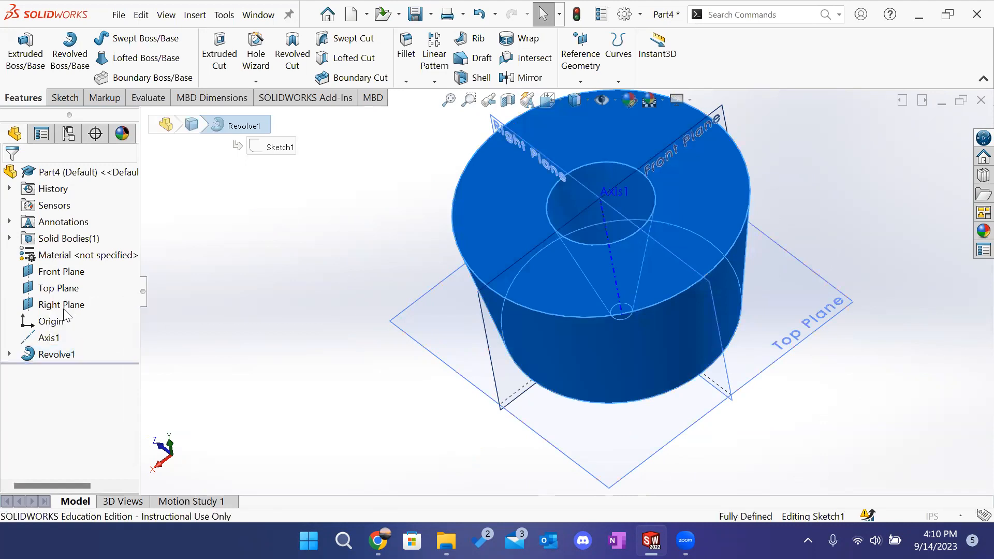
{"action": "left_click", "coordinate": [119, 286]}
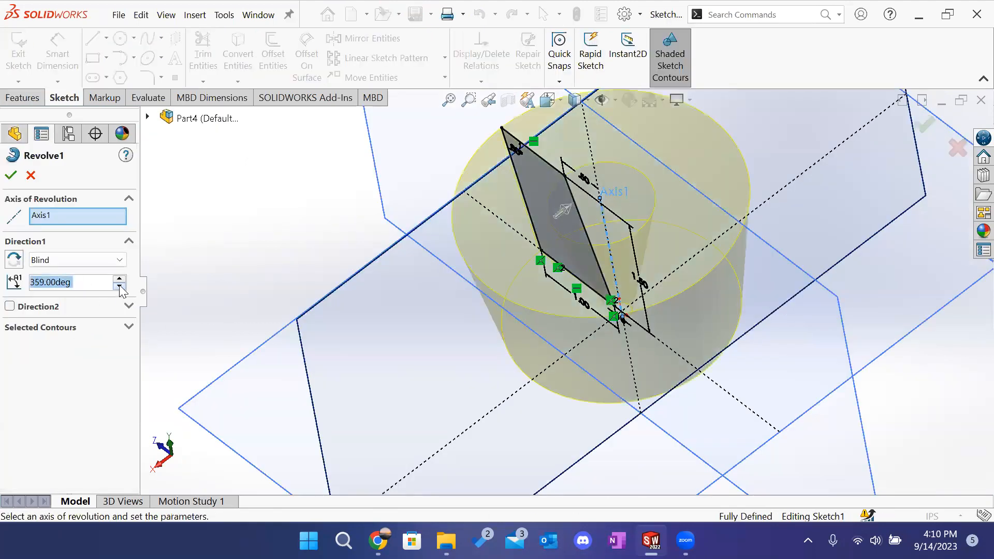
{"action": "left_click", "coordinate": [120, 287]}
{"action": "left_click", "coordinate": [120, 286]}
{"action": "left_click", "coordinate": [120, 286]}
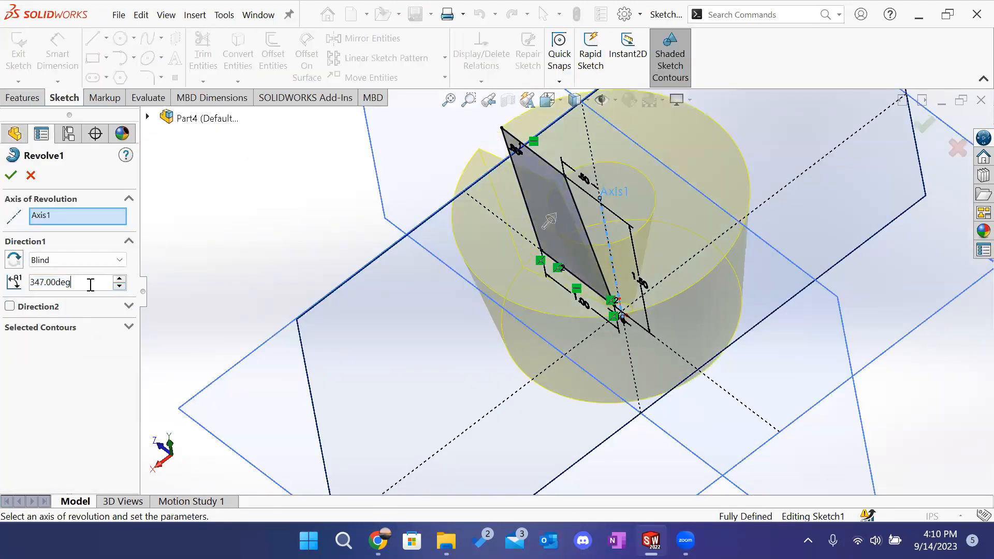
{"action": "double_click", "coordinate": [91, 284]}
{"action": "type", "text": "2"}
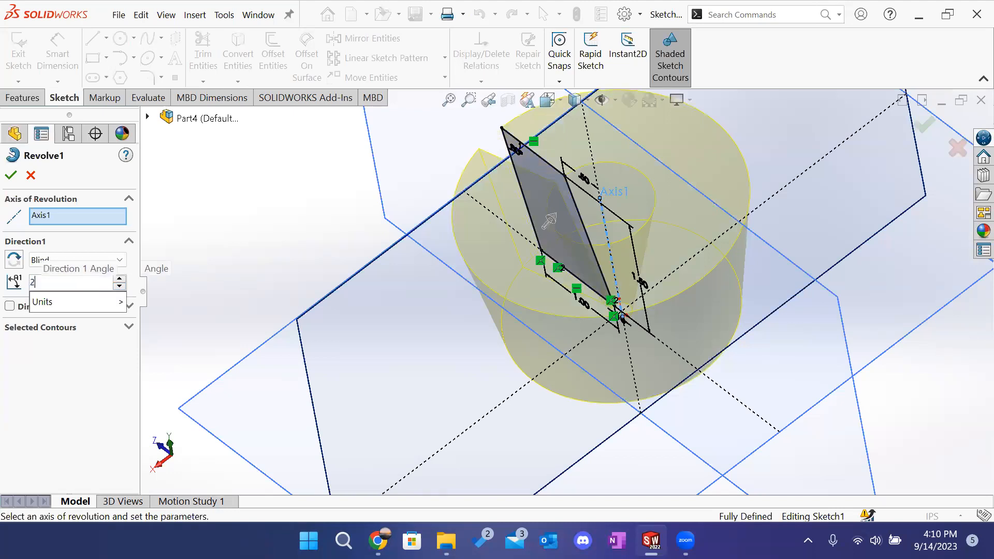
{"action": "key", "text": "Return"}
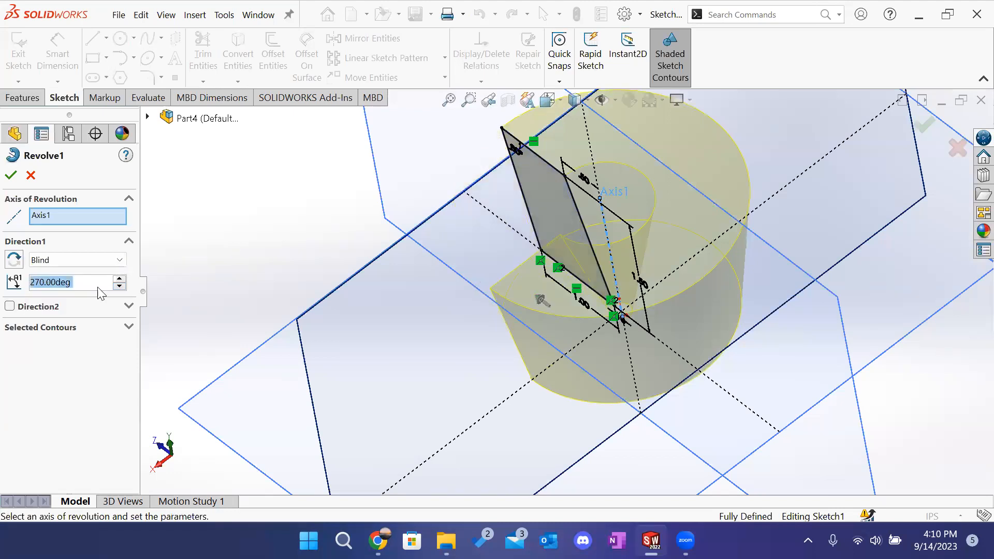
{"action": "left_click", "coordinate": [12, 176]}
{"action": "middle_click_drag", "start_coordinate": [270, 265], "coordinate": [249, 301]}
Step: Edit the revolve feature to sweep a full 360° instead of a partial turn
{"action": "right_click", "coordinate": [62, 354]}
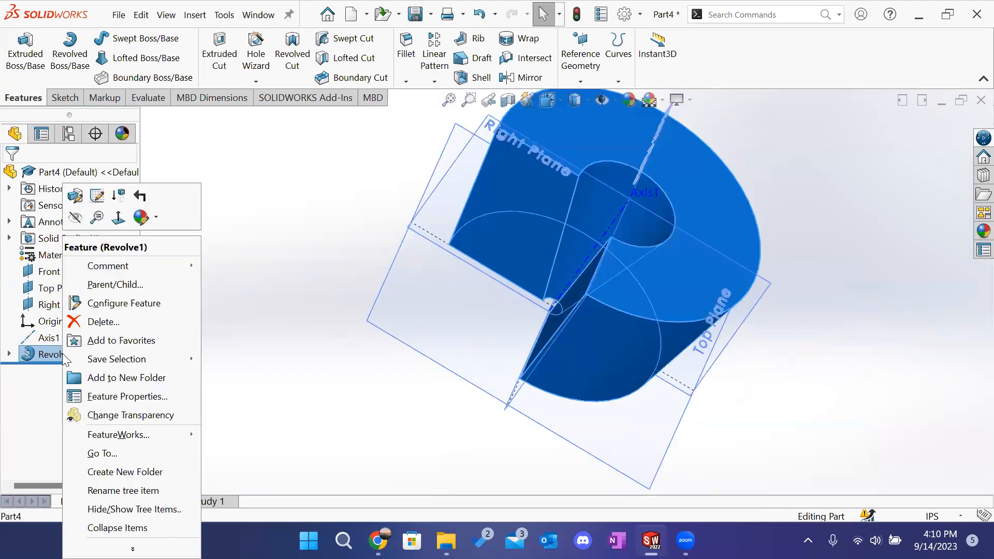
{"action": "left_click", "coordinate": [97, 196]}
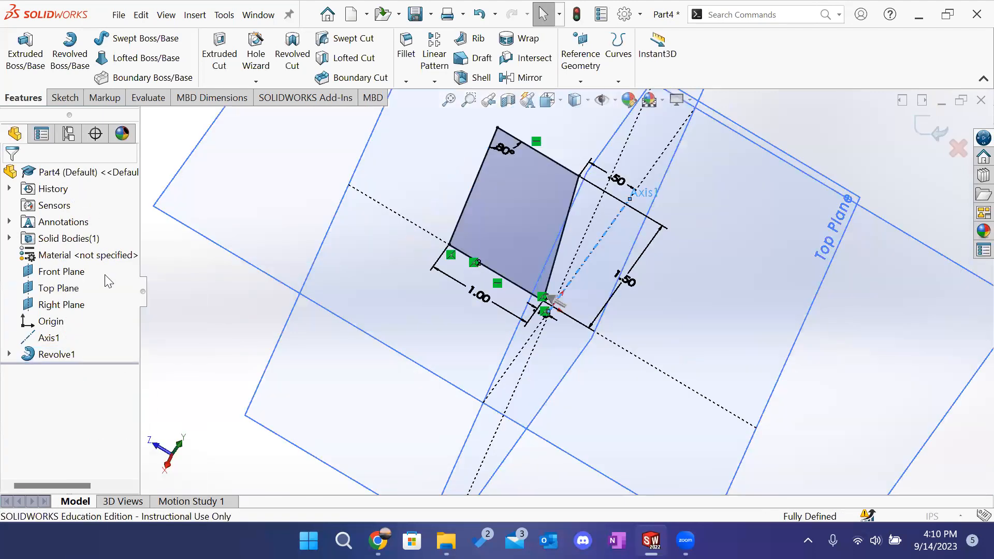
{"action": "type", "text": "360"}
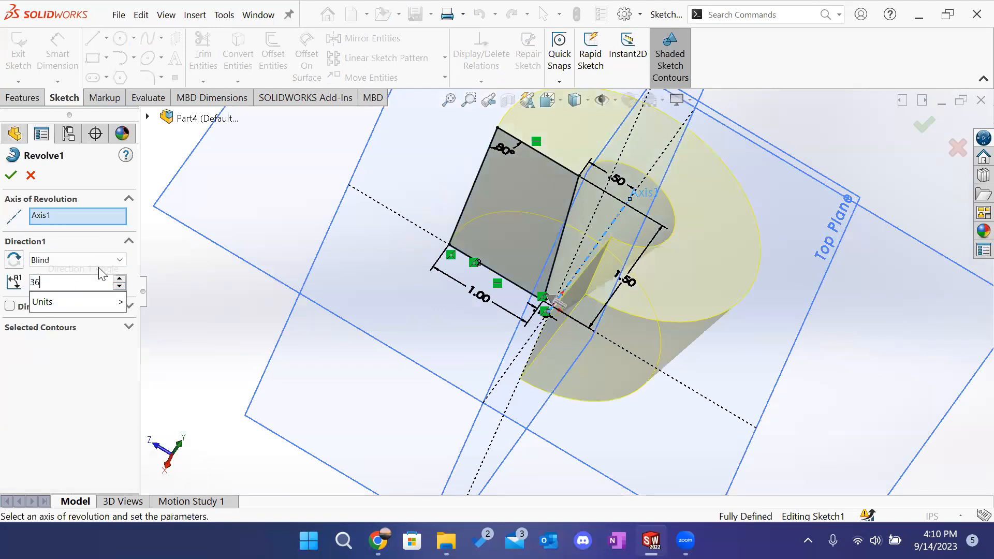
{"action": "key", "text": "Return"}
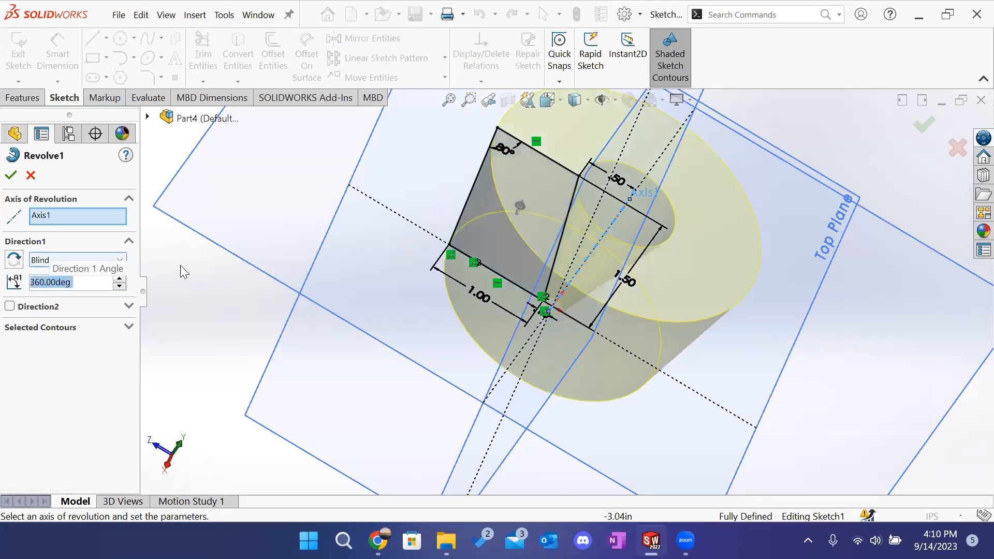
{"action": "left_click", "coordinate": [19, 176]}
{"action": "middle_click_drag", "start_coordinate": [808, 212], "coordinate": [694, 273]}
{"action": "key", "text": "Escape"}
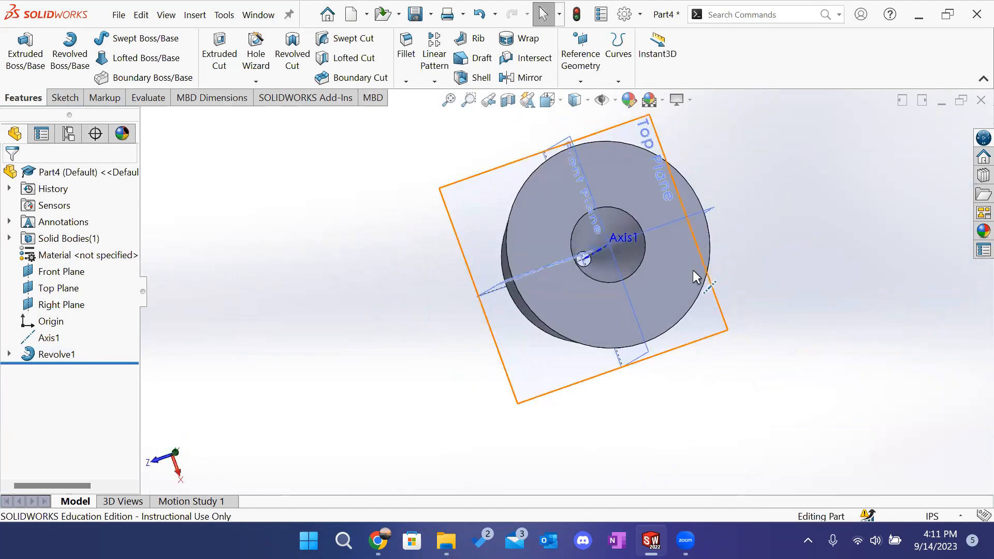
Step: Shell the revolved solid with 0.10 in walls, removing its wider annular end face and enabling the preview
{"action": "left_click", "coordinate": [631, 178]}
{"action": "mouse_move", "coordinate": [857, 297]}
{"action": "middle_mouse_down"}
{"action": "mouse_move", "coordinate": [867, 217]}
{"action": "mouse_move", "coordinate": [914, 162]}
{"action": "mouse_move", "coordinate": [834, 244]}
{"action": "middle_mouse_up"}
{"action": "left_click", "coordinate": [833, 244]}
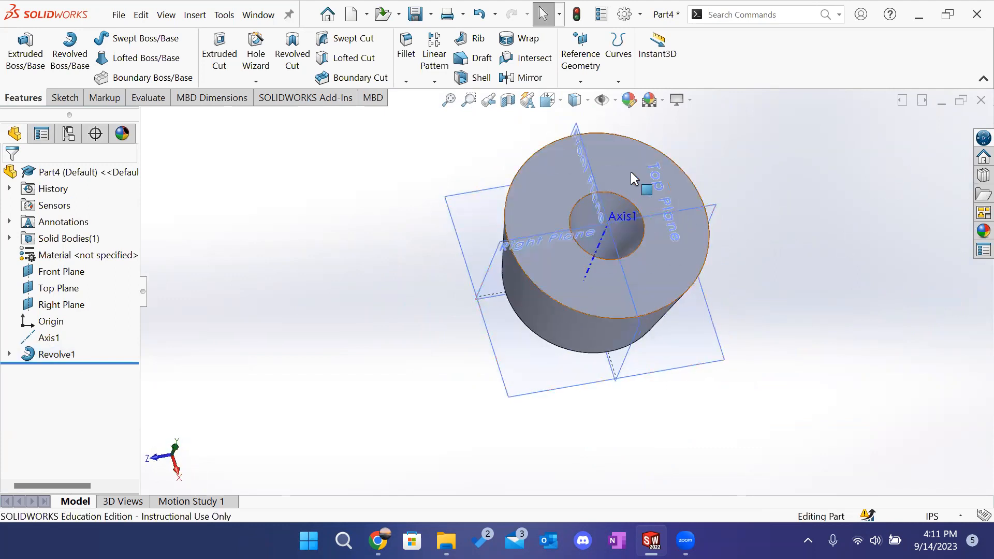
{"action": "middle_click_drag", "start_coordinate": [850, 201], "coordinate": [823, 217]}
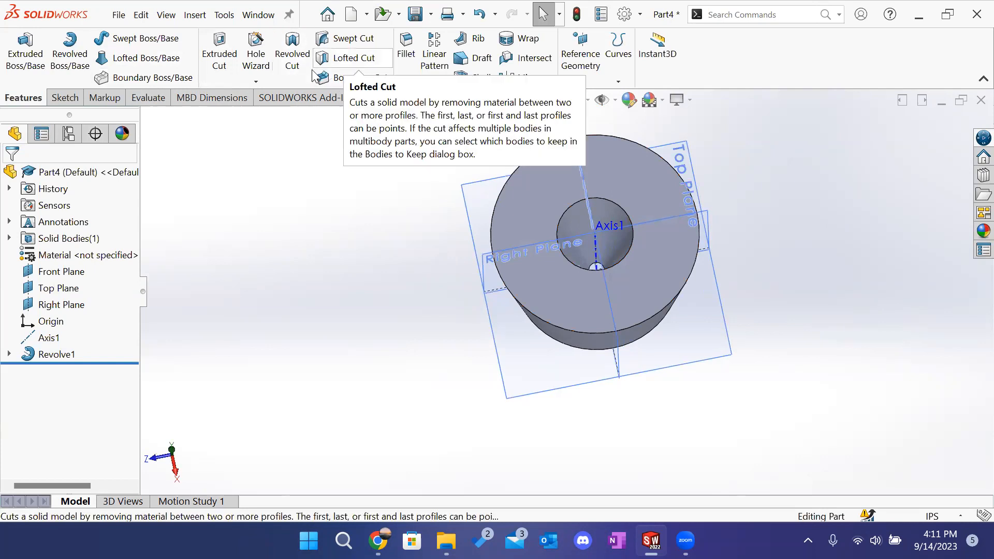
{"action": "left_click", "coordinate": [480, 81]}
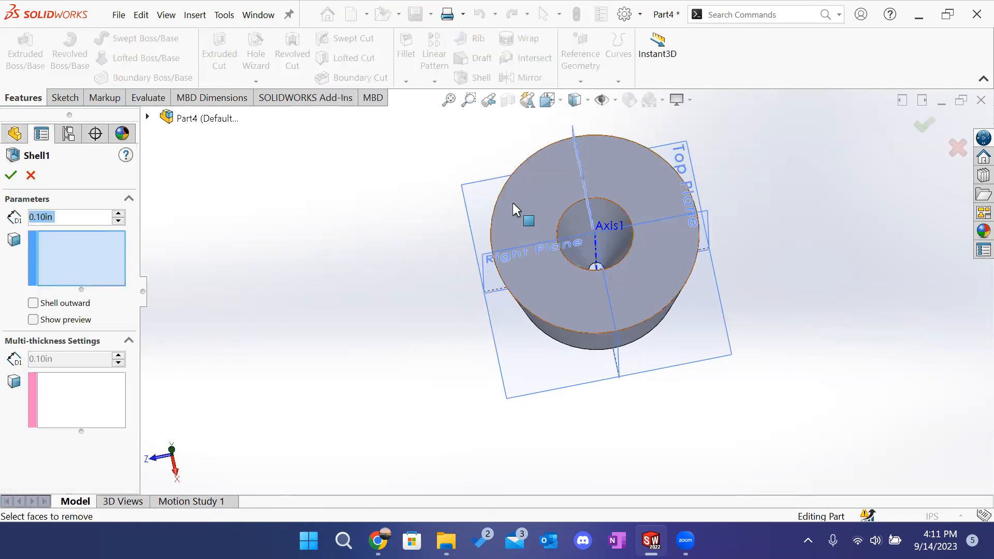
{"action": "middle_click_drag", "start_coordinate": [340, 314], "coordinate": [595, 259]}
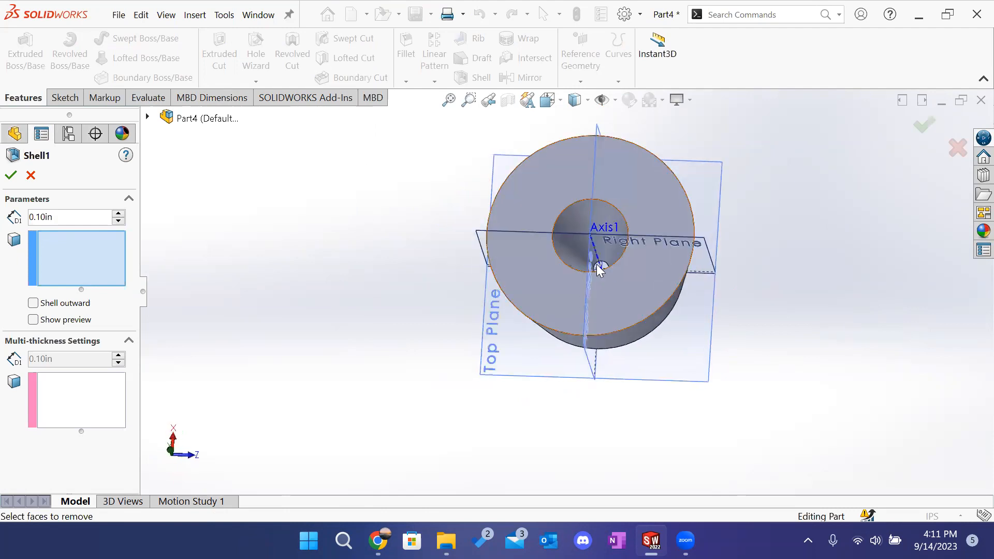
{"action": "left_click", "coordinate": [637, 176]}
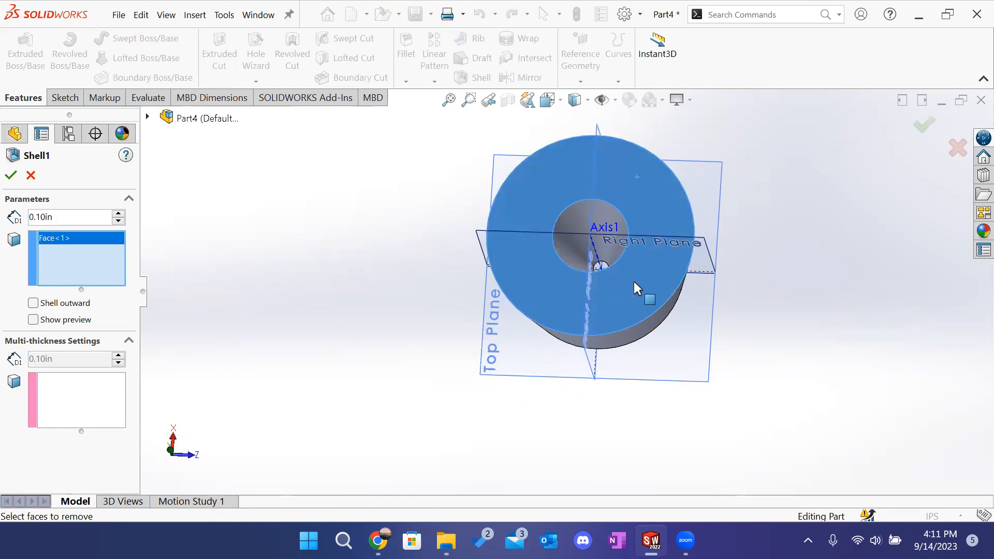
{"action": "scroll", "coordinate": [640, 281], "scroll_direction": "down", "scroll_amount": 1}
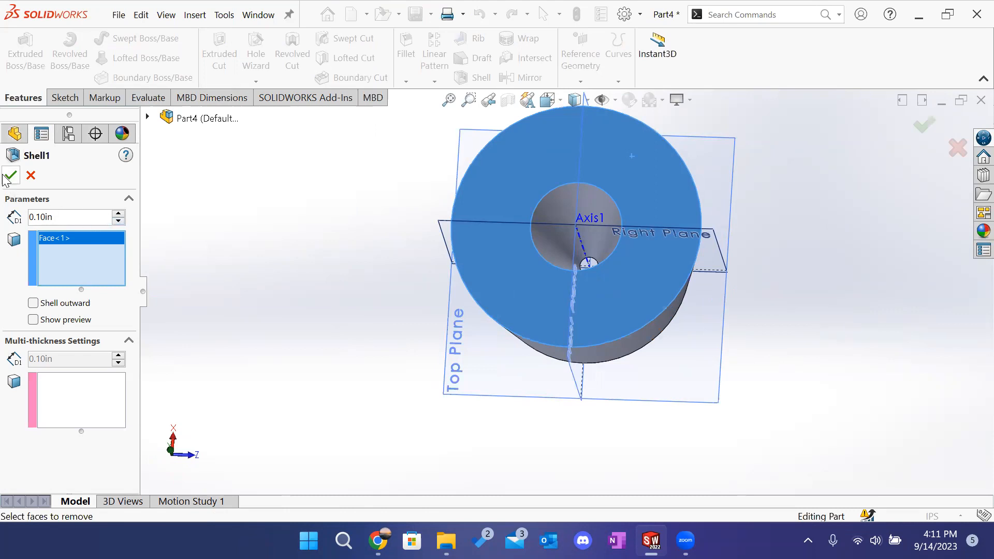
{"action": "left_click", "coordinate": [32, 320]}
{"action": "middle_click_drag", "start_coordinate": [769, 306], "coordinate": [776, 336]}
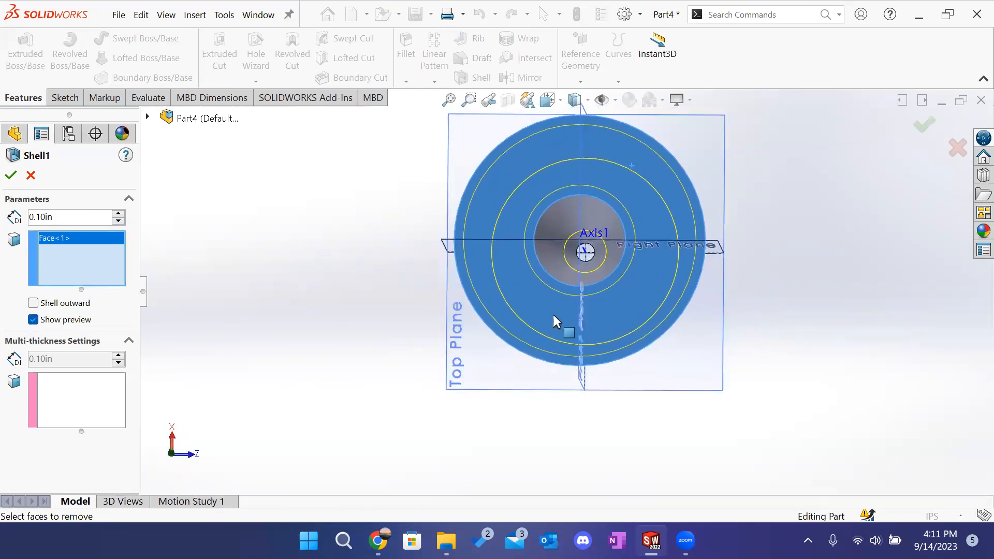
{"action": "left_click", "coordinate": [11, 176]}
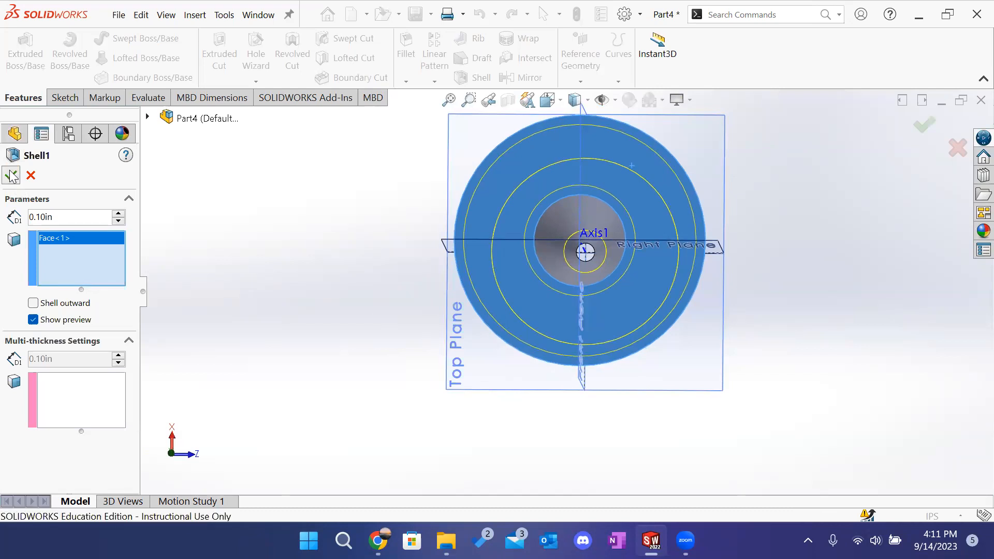
{"action": "middle_click_drag", "start_coordinate": [821, 343], "coordinate": [776, 364]}
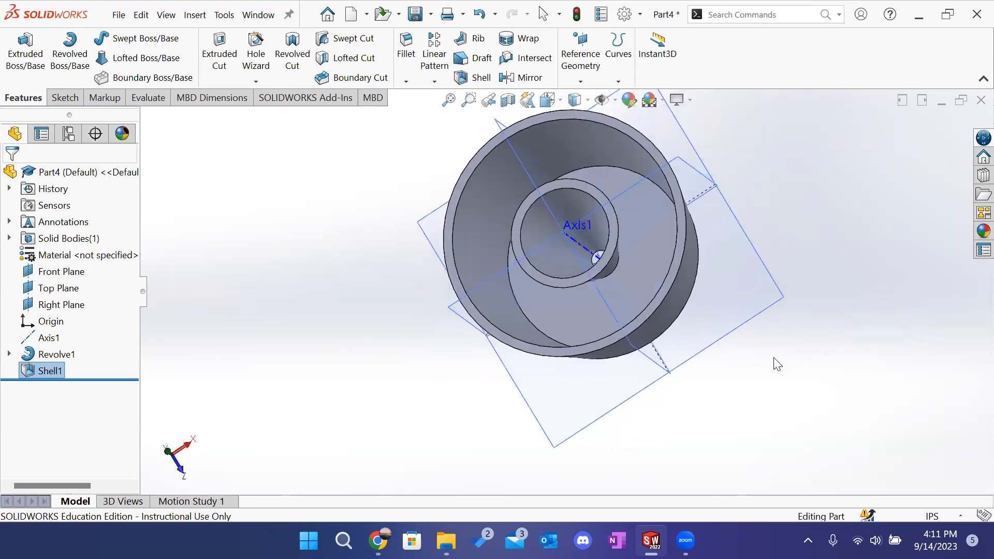
Step: Hide all planes and axes in the view and inspect the inside of the shelled part
{"action": "left_click", "coordinate": [337, 372]}
{"action": "left_click", "coordinate": [601, 101]}
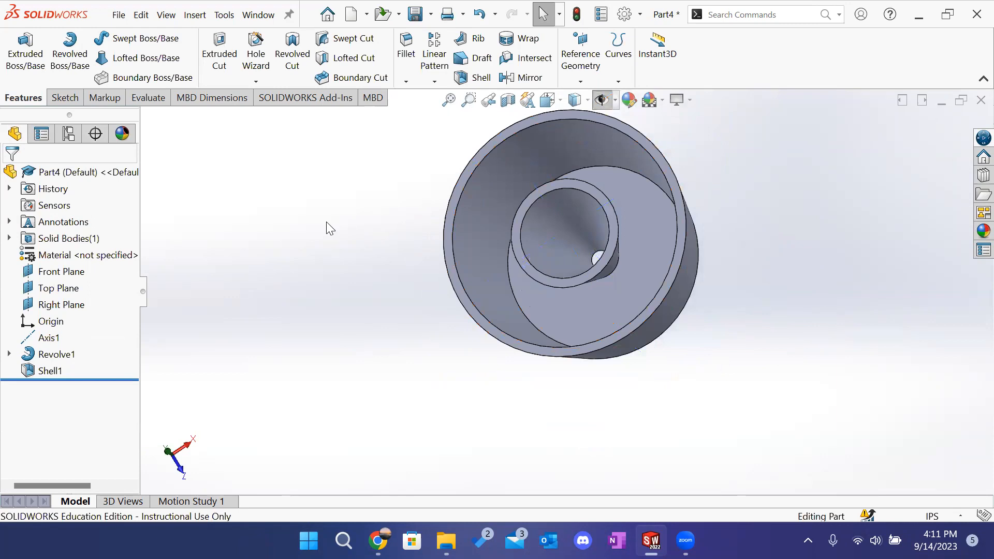
{"action": "middle_click_drag", "start_coordinate": [367, 269], "coordinate": [244, 337]}
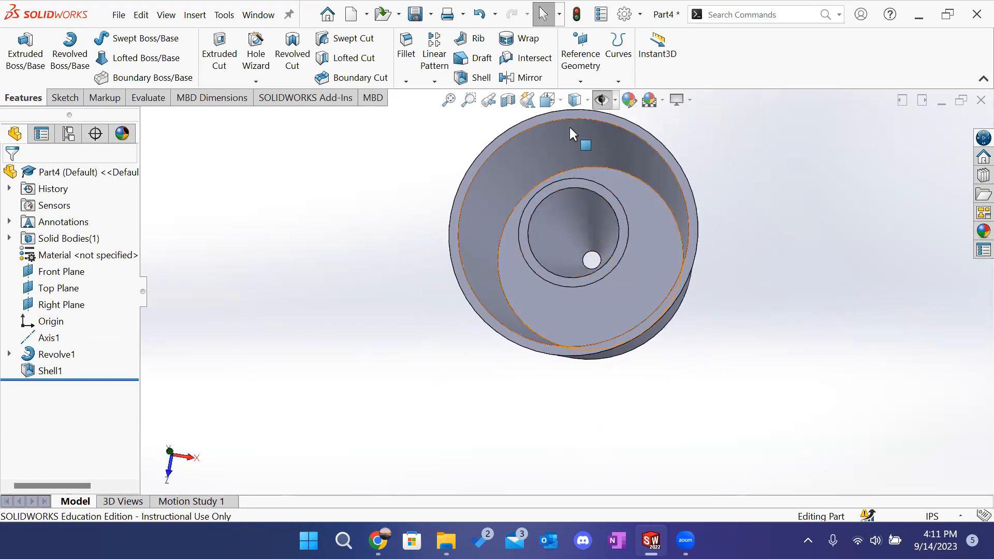
{"action": "middle_click_drag", "start_coordinate": [739, 342], "coordinate": [806, 207]}
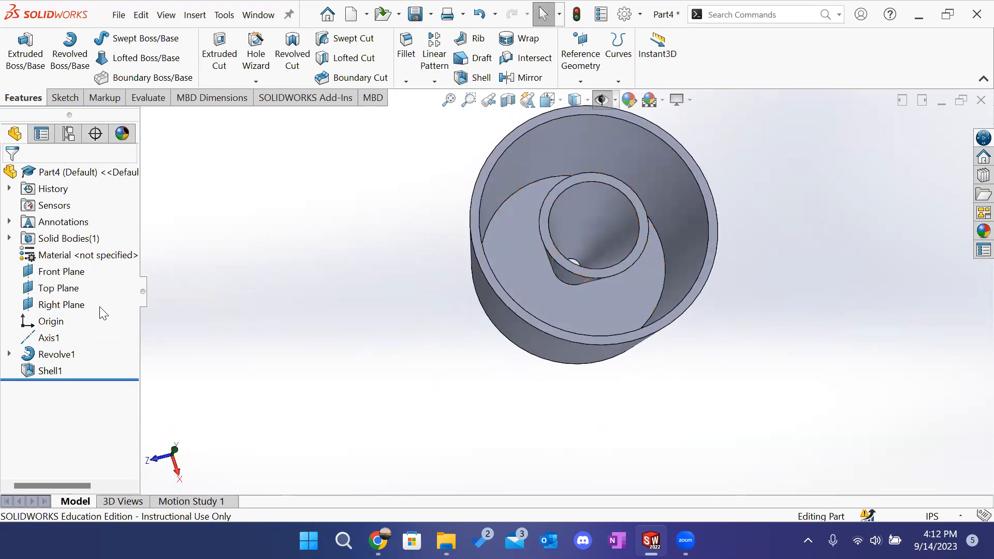
Step: Hide the shelled body through its shell feature and show it again
{"action": "left_click", "coordinate": [46, 373]}
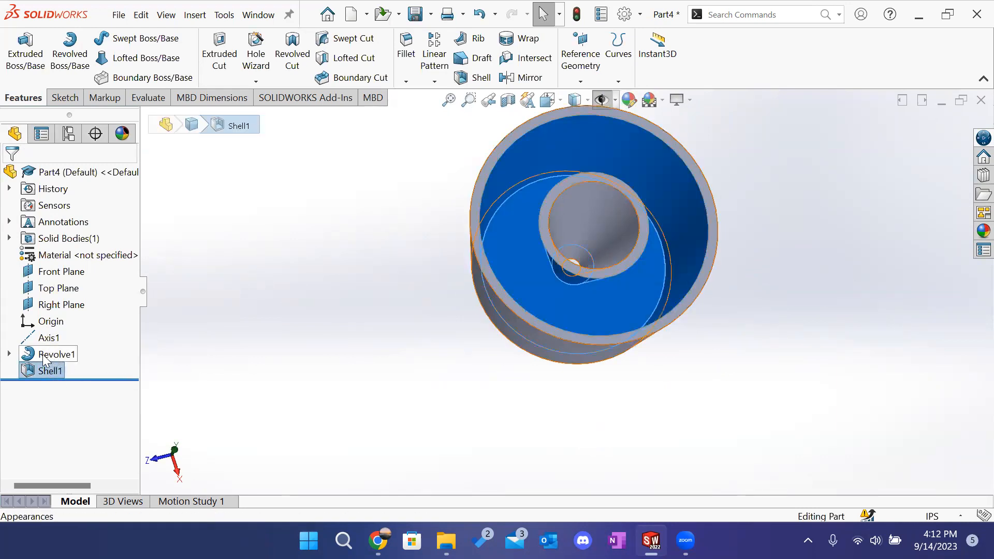
{"action": "right_click", "coordinate": [39, 371]}
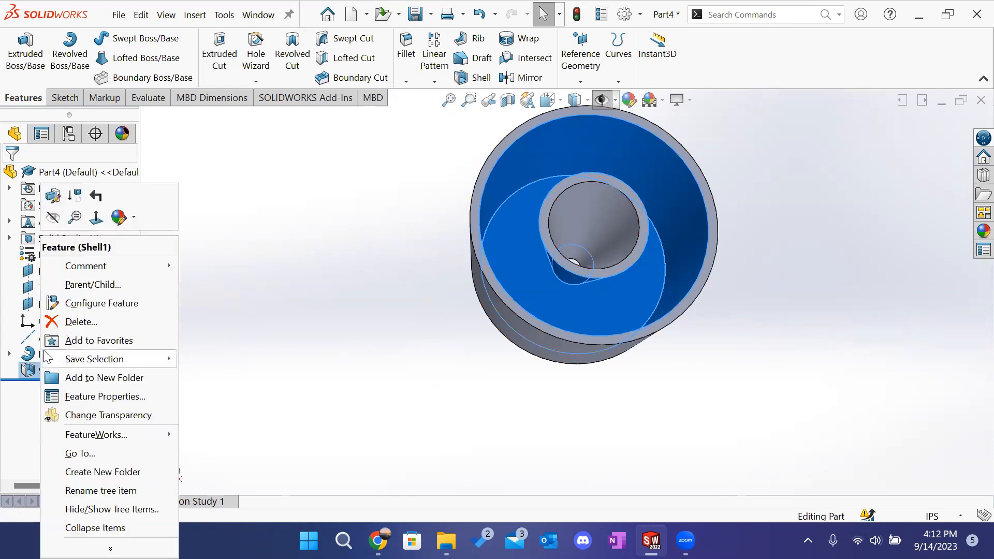
{"action": "left_click", "coordinate": [54, 220]}
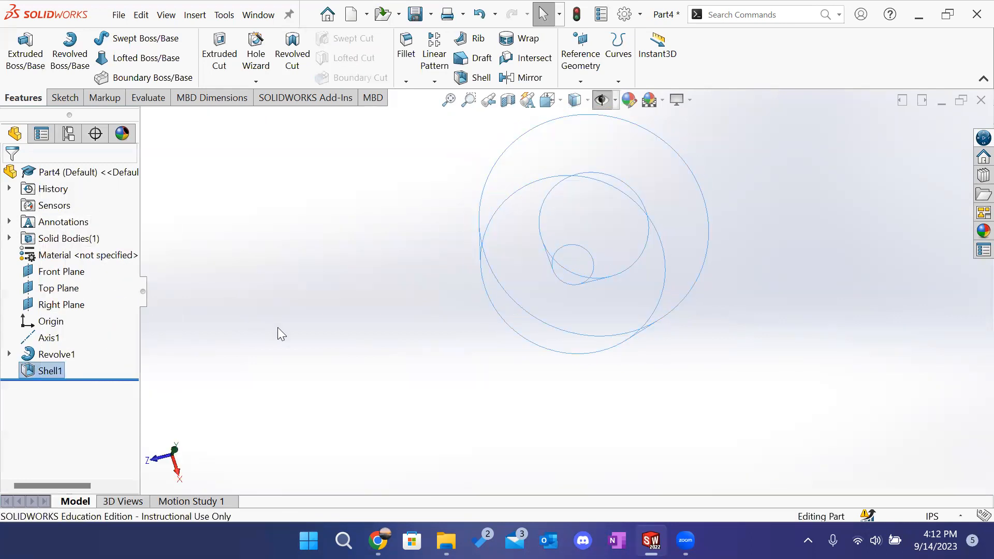
{"action": "right_click", "coordinate": [48, 372]}
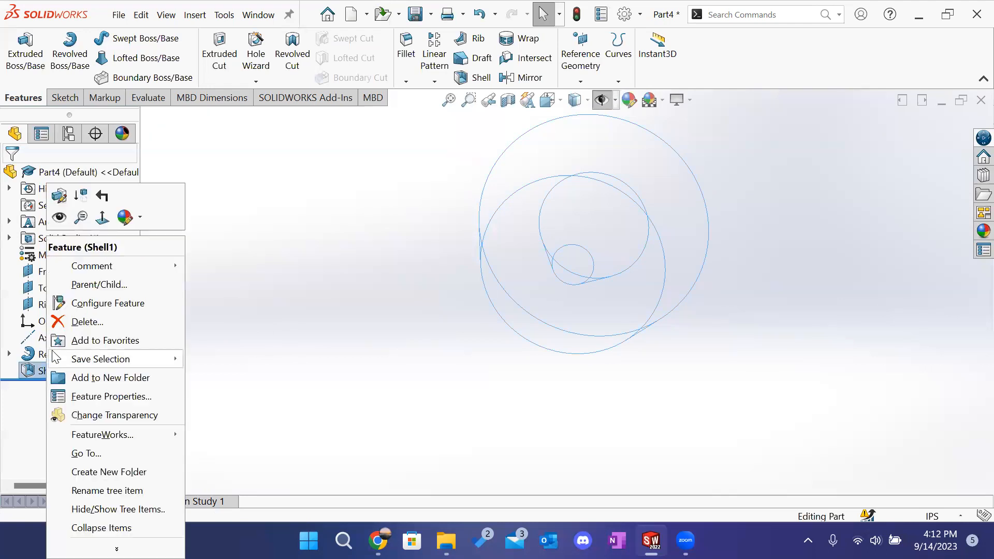
{"action": "left_click", "coordinate": [80, 216]}
{"action": "left_click", "coordinate": [266, 360]}
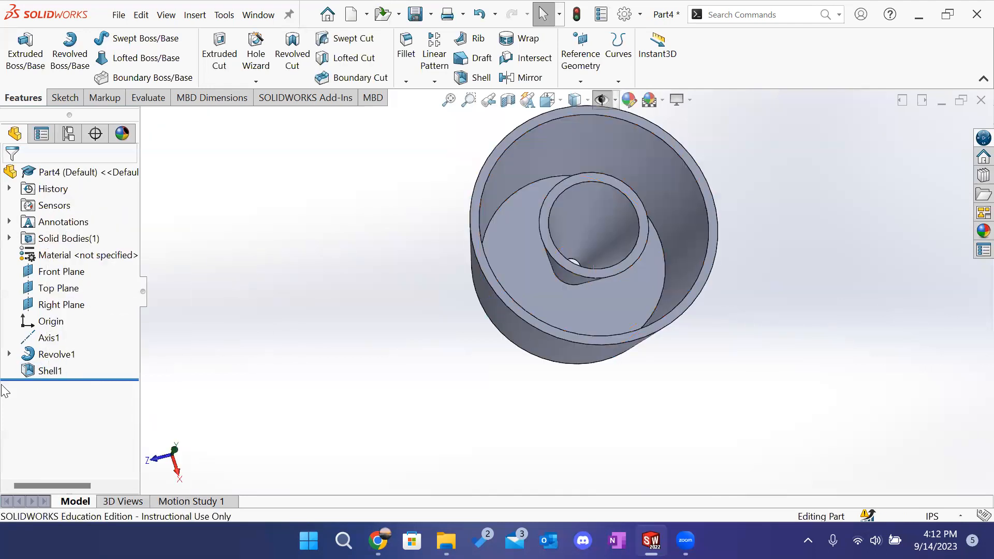
Step: Suppress the shell feature, view the solid without it, and unsuppress the feature
{"action": "left_click", "coordinate": [49, 370]}
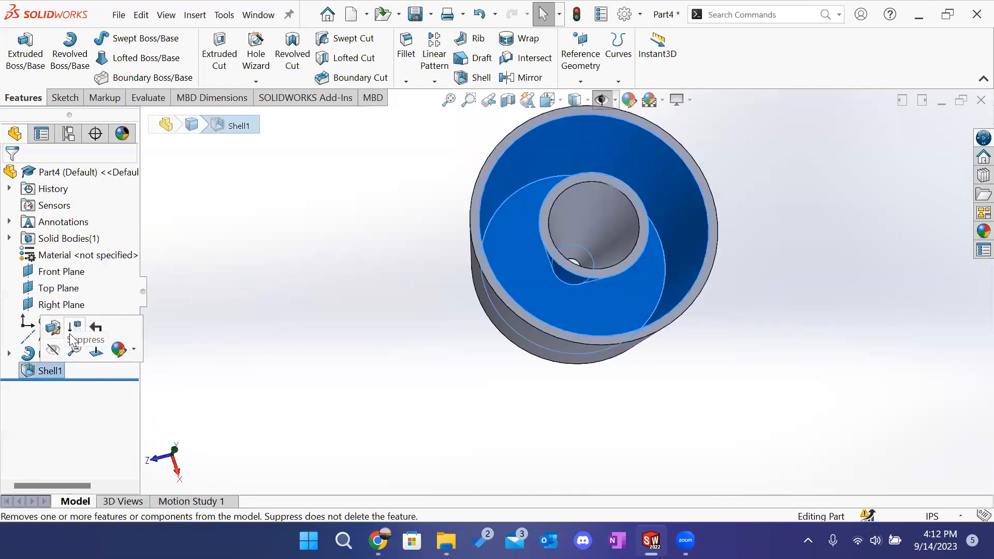
{"action": "left_click", "coordinate": [73, 331]}
{"action": "middle_click_drag", "start_coordinate": [458, 403], "coordinate": [321, 388]}
{"action": "left_click", "coordinate": [54, 374]}
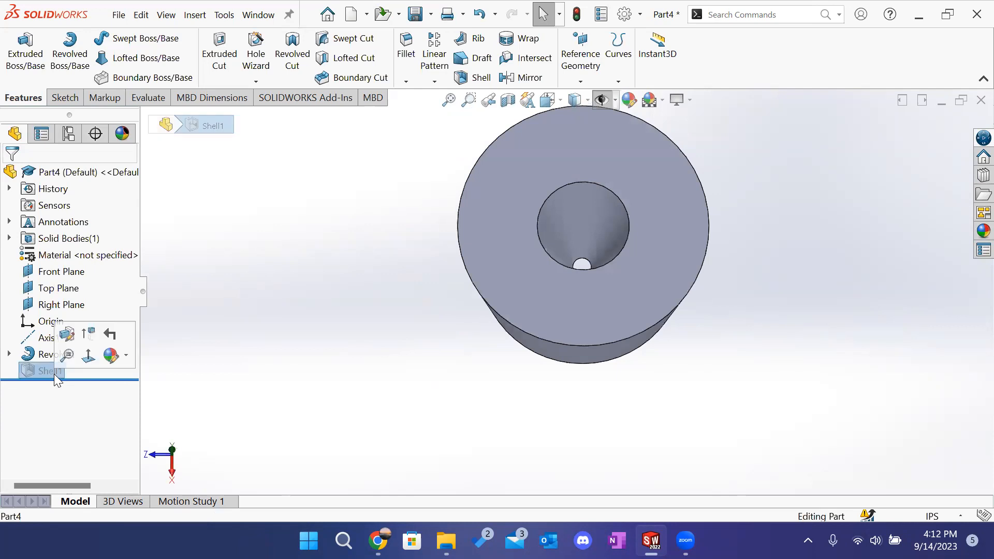
{"action": "left_click", "coordinate": [88, 333]}
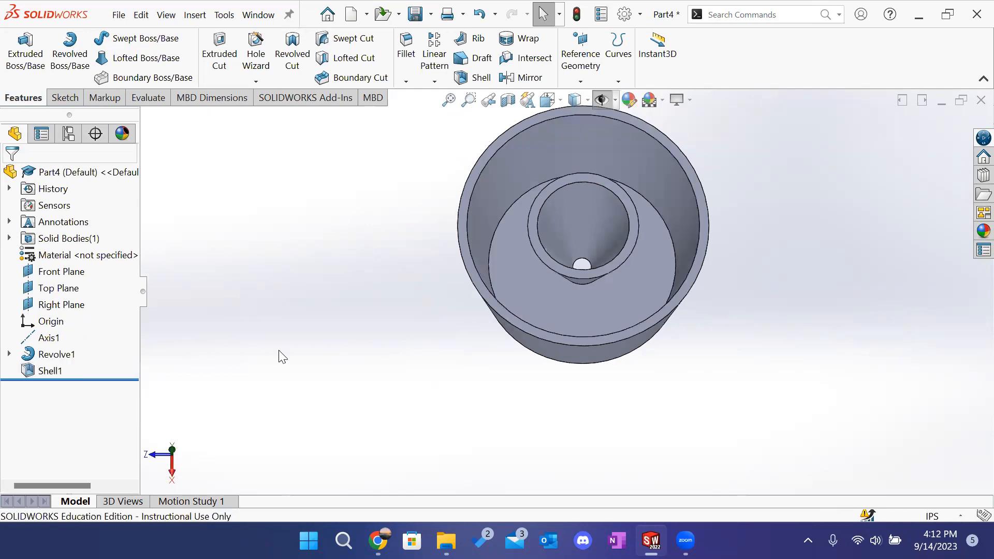
Step: Delete the shell feature from the part and view the solid revolve
{"action": "left_click", "coordinate": [50, 372]}
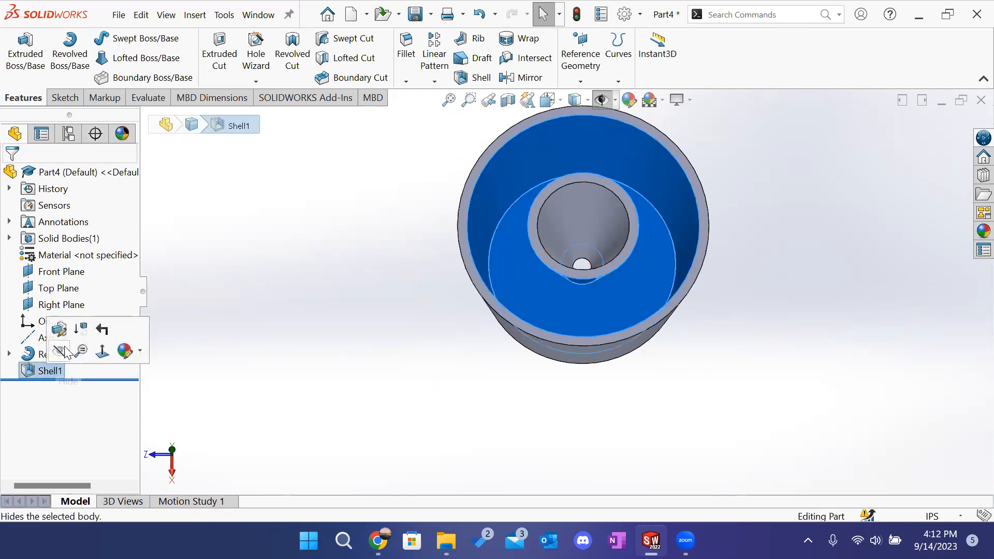
{"action": "right_click", "coordinate": [52, 372]}
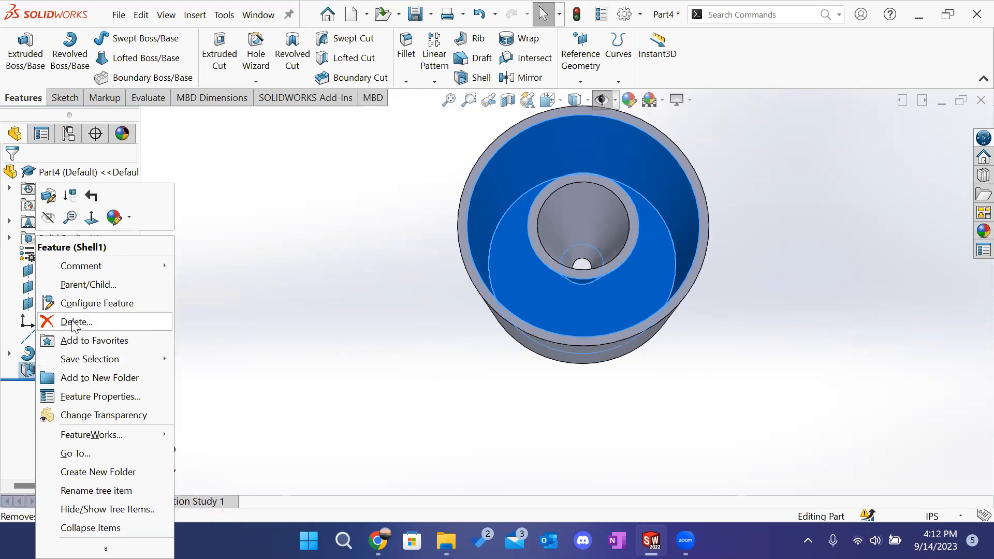
{"action": "left_click", "coordinate": [73, 322]}
{"action": "middle_click_drag", "start_coordinate": [321, 384], "coordinate": [360, 355]}
Step: Check the Part Features list in the Google Slides workshop presentation and switch to the Part2 window in SOLIDWORKS
{"action": "mouse_move", "coordinate": [384, 526]}
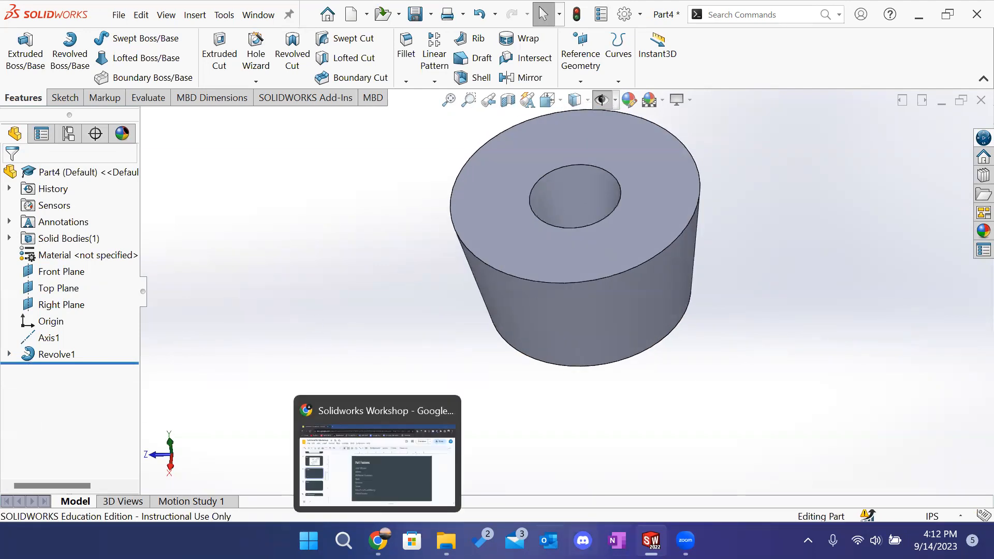
{"action": "left_click", "coordinate": [414, 452]}
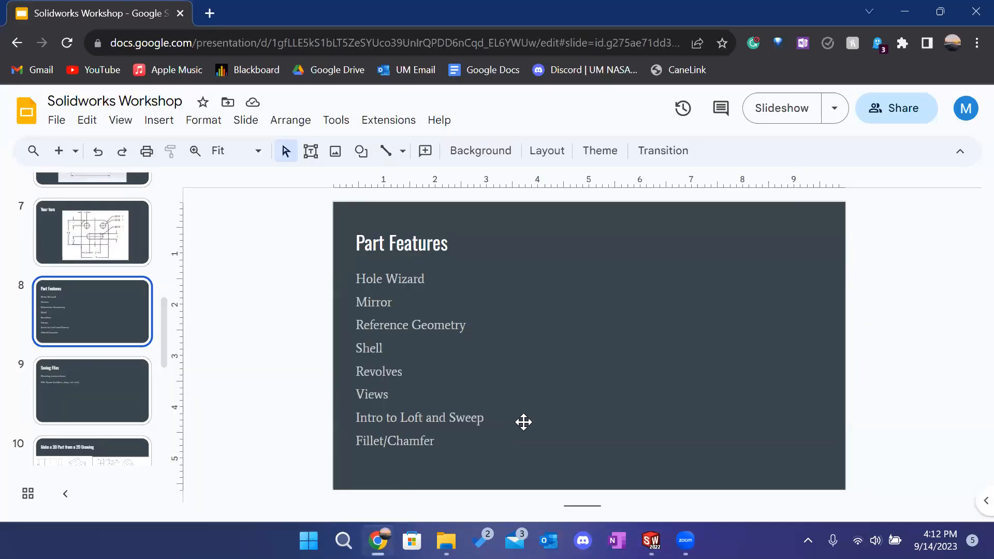
{"action": "mouse_move", "coordinate": [651, 540]}
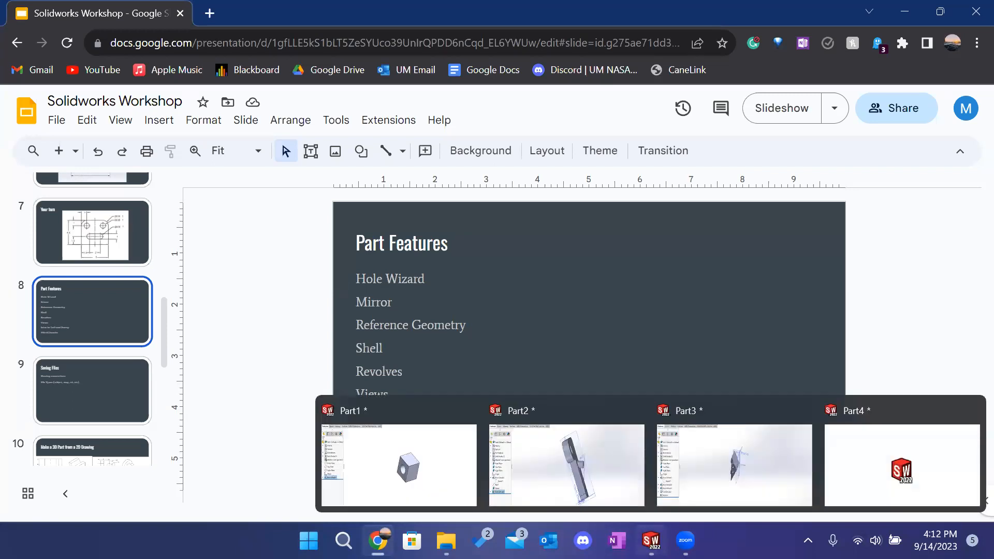
{"action": "left_click", "coordinate": [557, 464]}
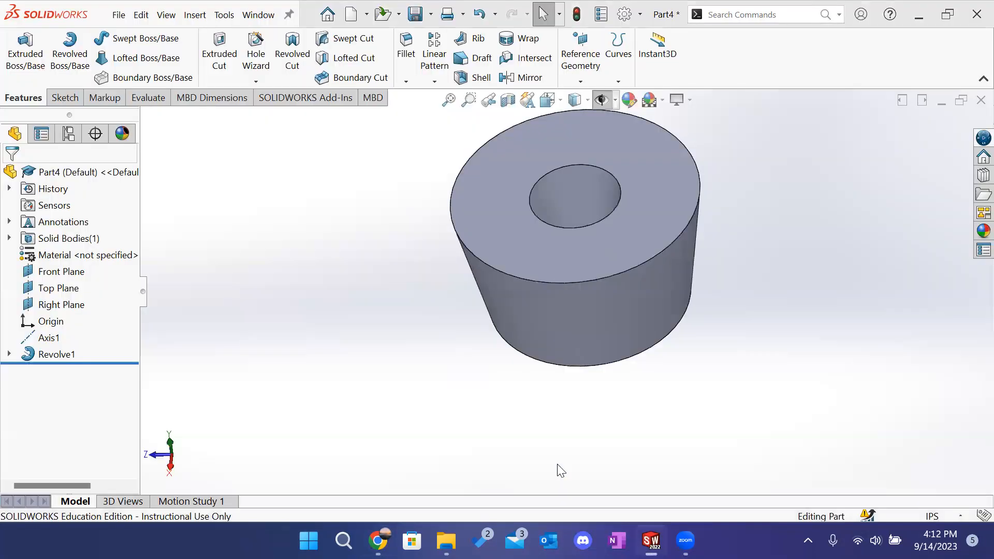
Step: Hide all planes and axes in Part2 and view the L-shaped bracket from several sides
{"action": "middle_click_drag", "start_coordinate": [648, 374], "coordinate": [772, 108]}
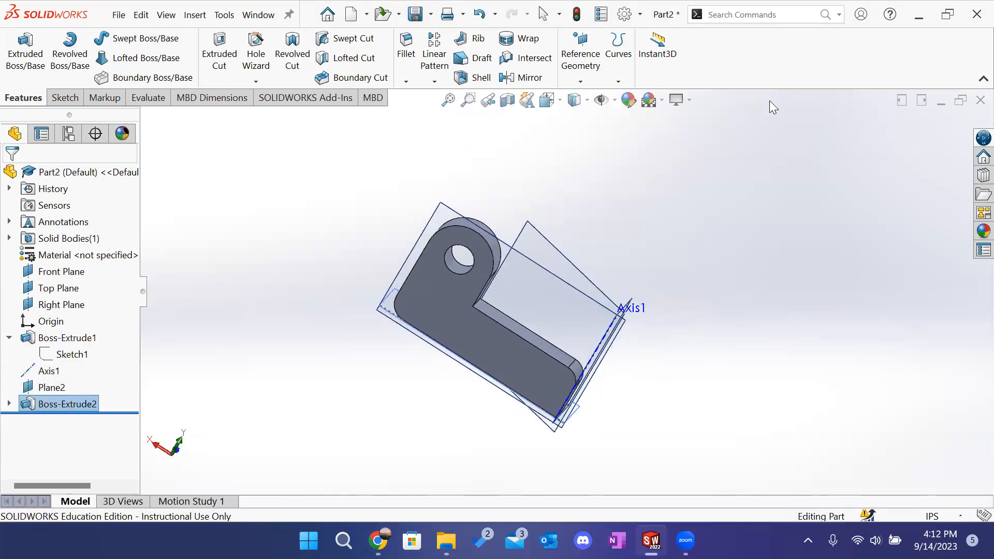
{"action": "left_click", "coordinate": [603, 101]}
{"action": "middle_click_drag", "start_coordinate": [632, 322], "coordinate": [619, 278]}
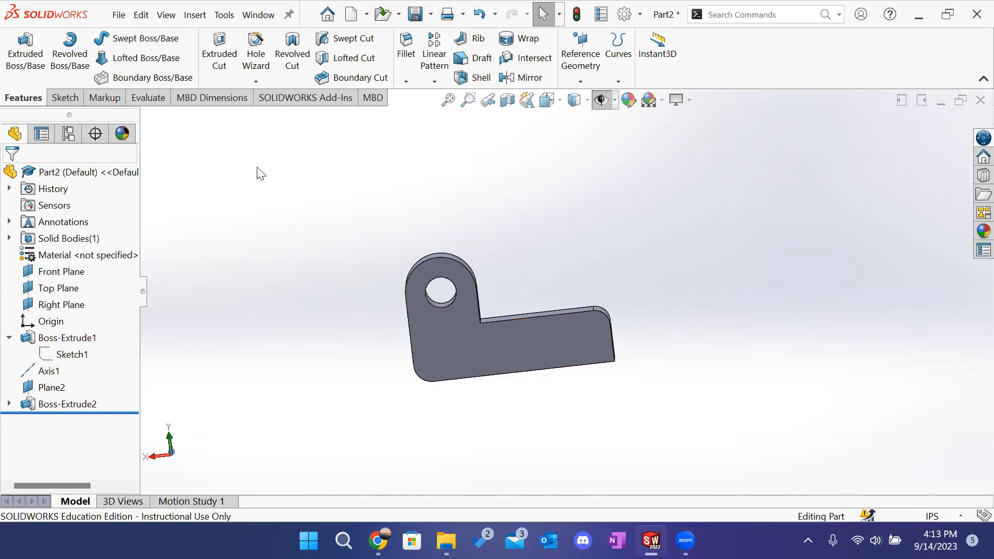
{"action": "middle_click_drag", "start_coordinate": [587, 320], "coordinate": [512, 416]}
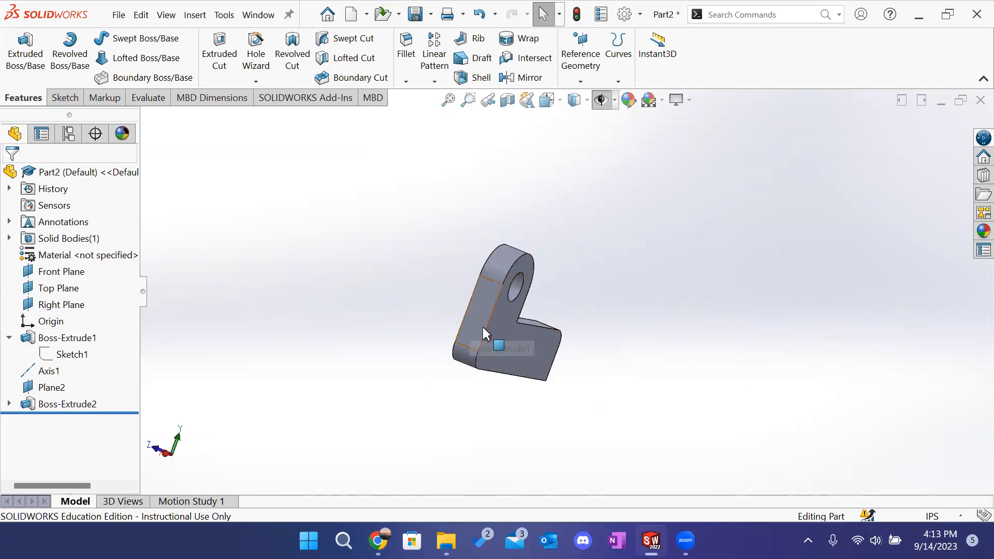
Step: Open the Boss-Extrude1 definition to examine its settings, accept it, and view the bracket from another side
{"action": "left_click", "coordinate": [65, 338]}
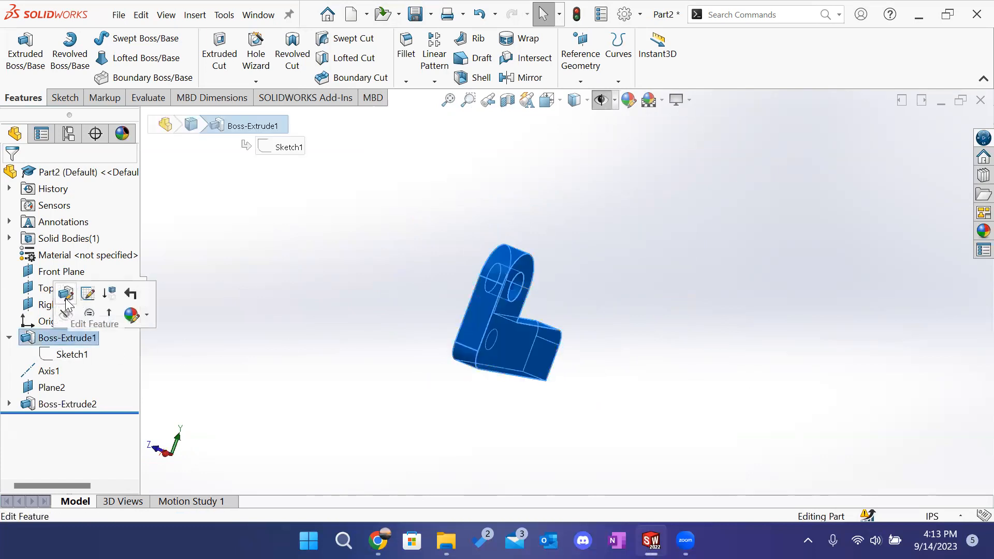
{"action": "left_click", "coordinate": [66, 299]}
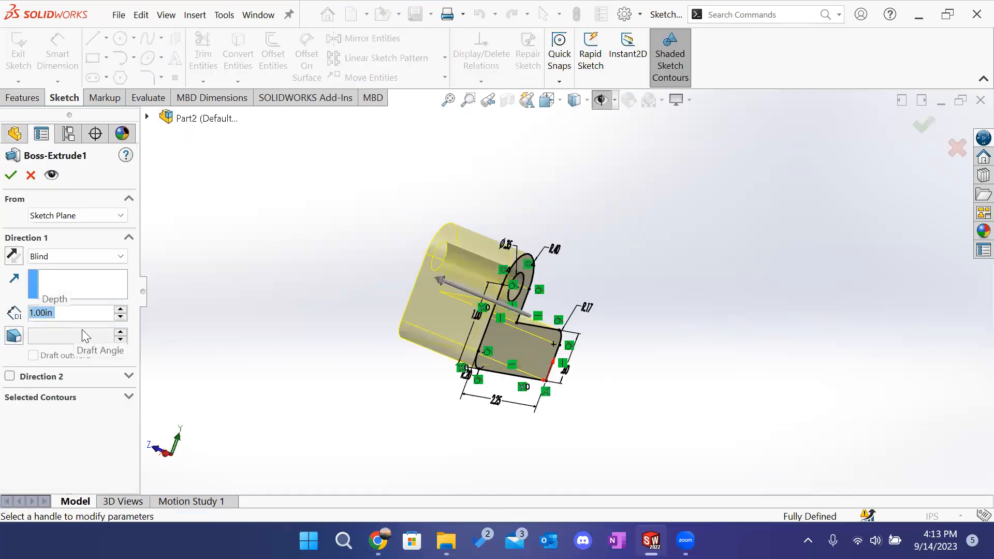
{"action": "left_click", "coordinate": [11, 174]}
{"action": "middle_click_drag", "start_coordinate": [657, 295], "coordinate": [210, 383]}
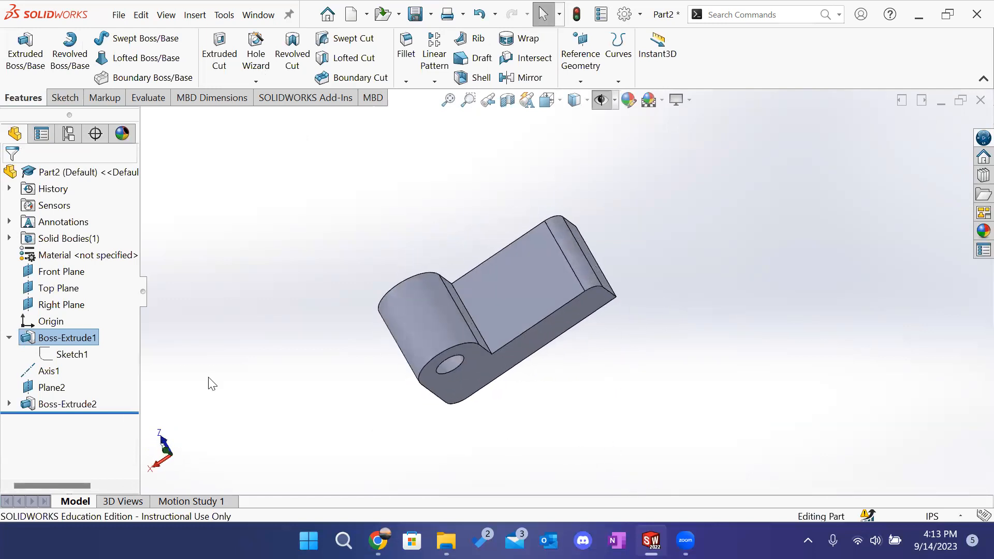
Step: Edit Plane2 and flip its offset to the other side of the Front Plane
{"action": "left_click", "coordinate": [67, 404]}
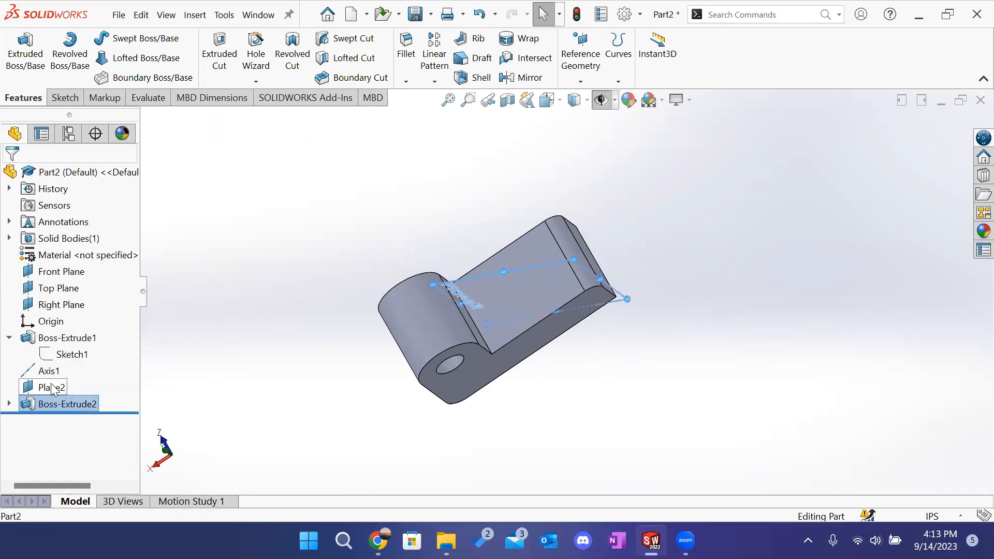
{"action": "left_click", "coordinate": [52, 388]}
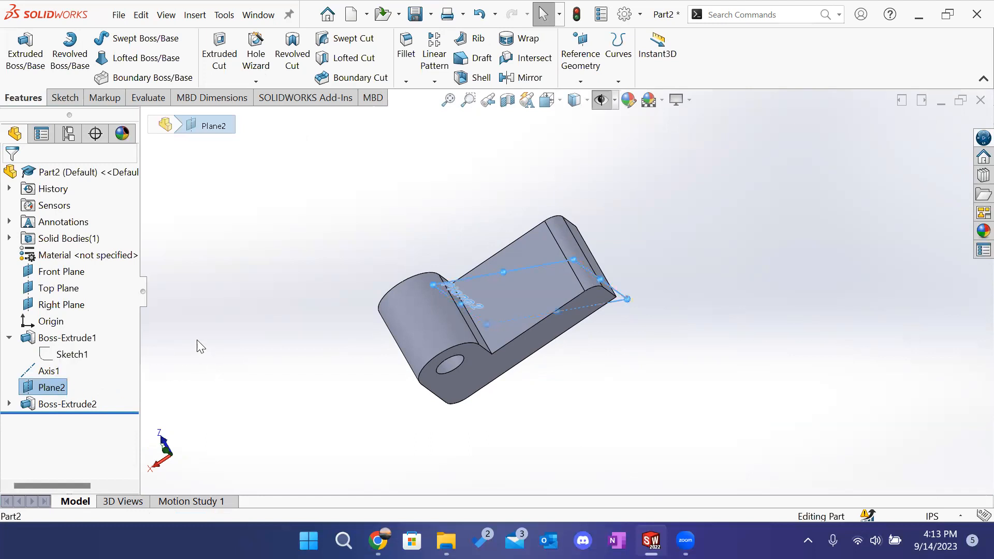
{"action": "right_click", "coordinate": [57, 389]}
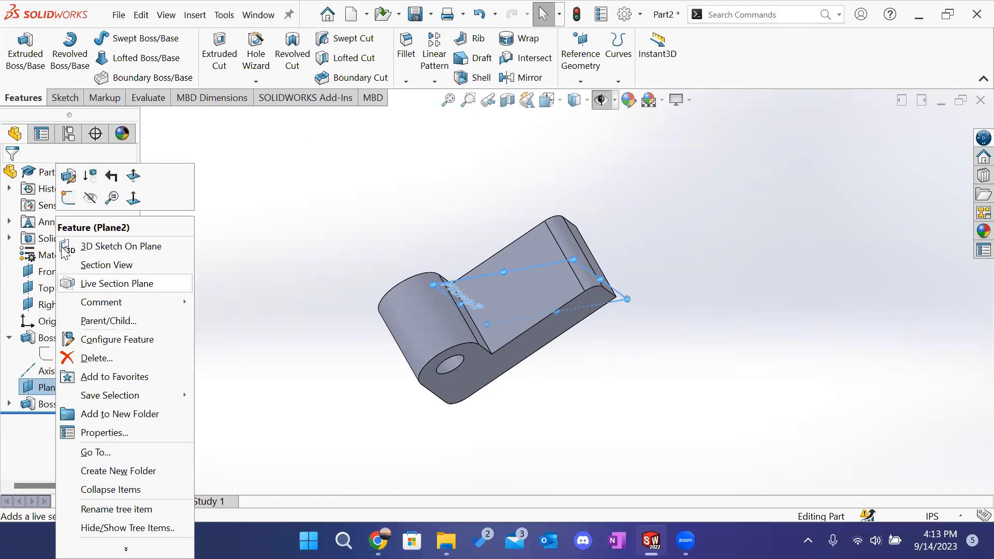
{"action": "left_click", "coordinate": [68, 176]}
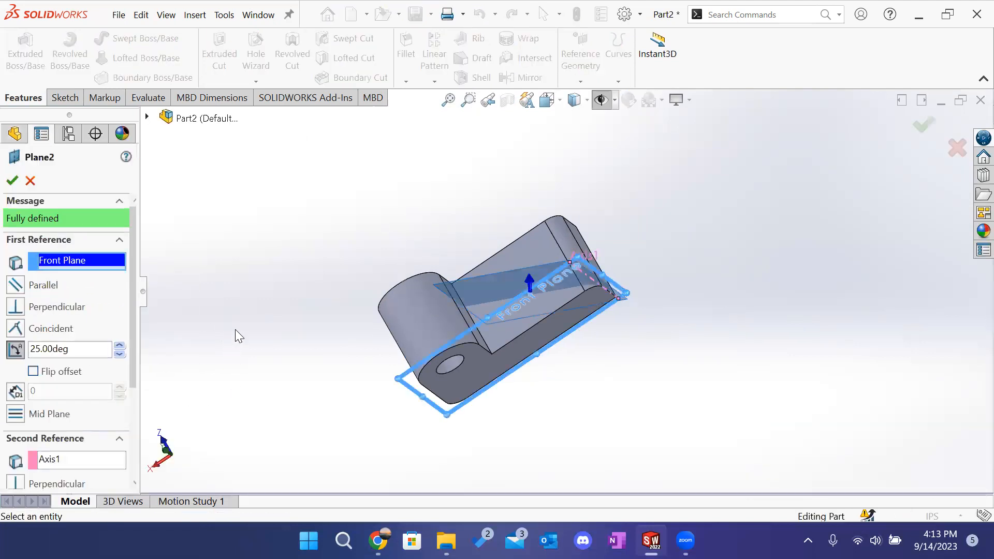
{"action": "left_click", "coordinate": [34, 371]}
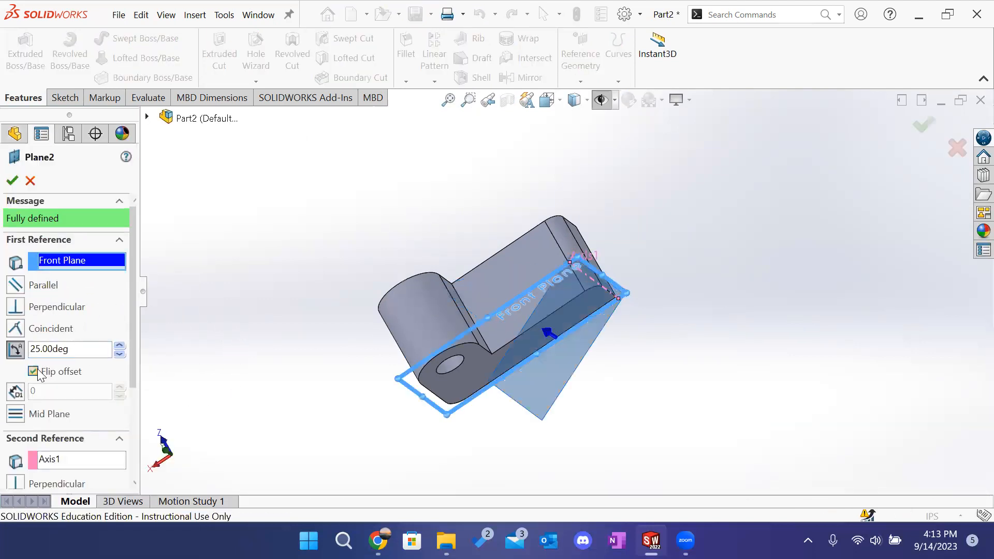
{"action": "left_click", "coordinate": [12, 180]}
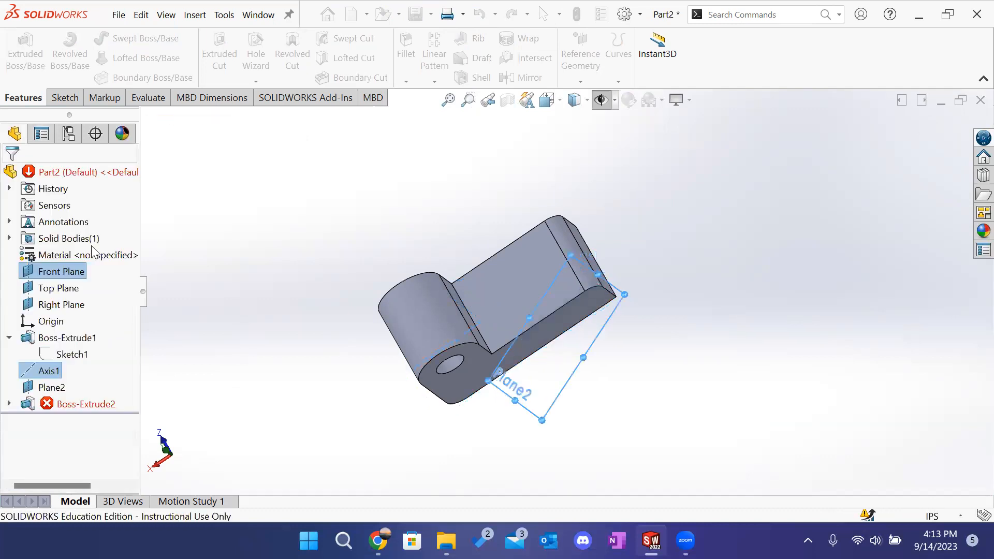
Step: Edit Boss-Extrude2 and reverse its Up To Next direction so the cylinder extrudes toward the bracket
{"action": "left_click", "coordinate": [47, 405]}
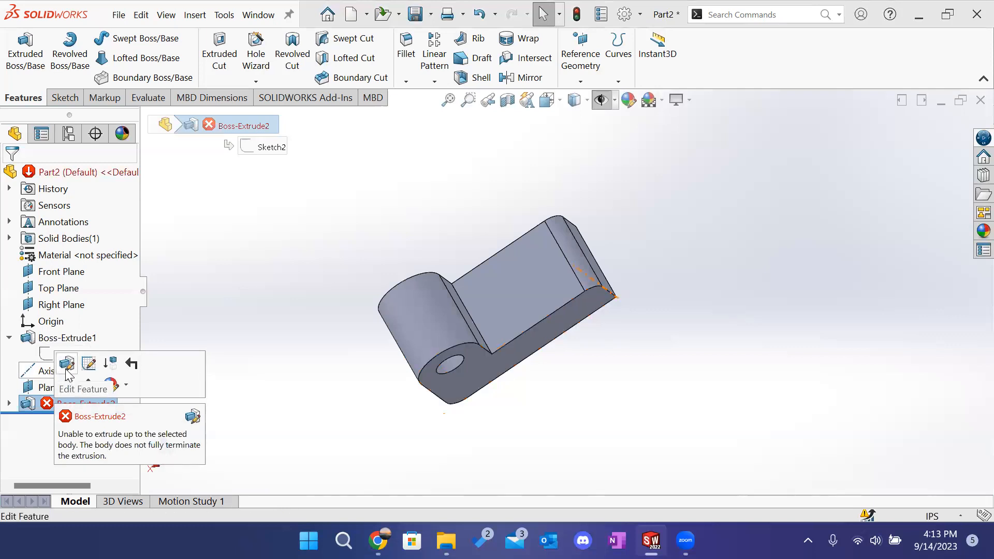
{"action": "left_click", "coordinate": [66, 365]}
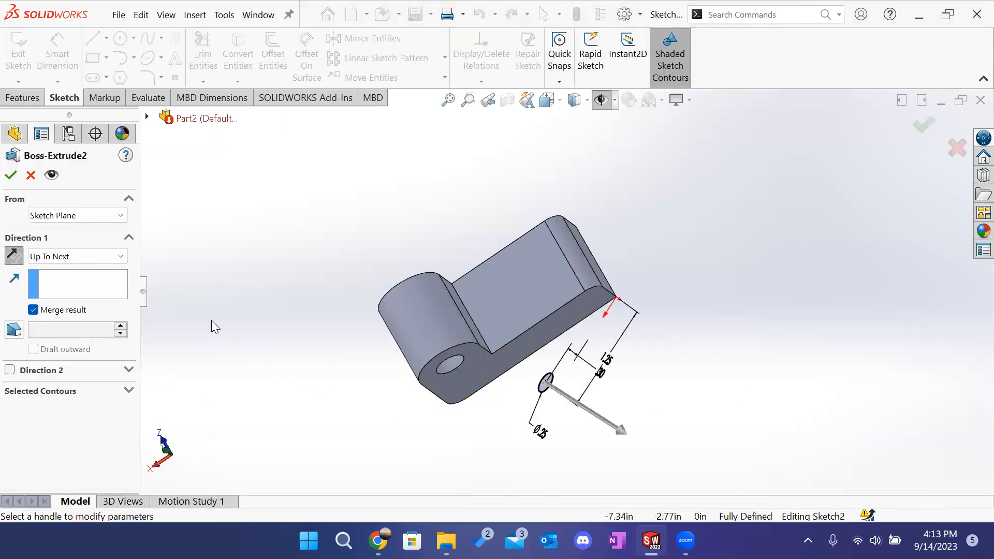
{"action": "left_click", "coordinate": [20, 257]}
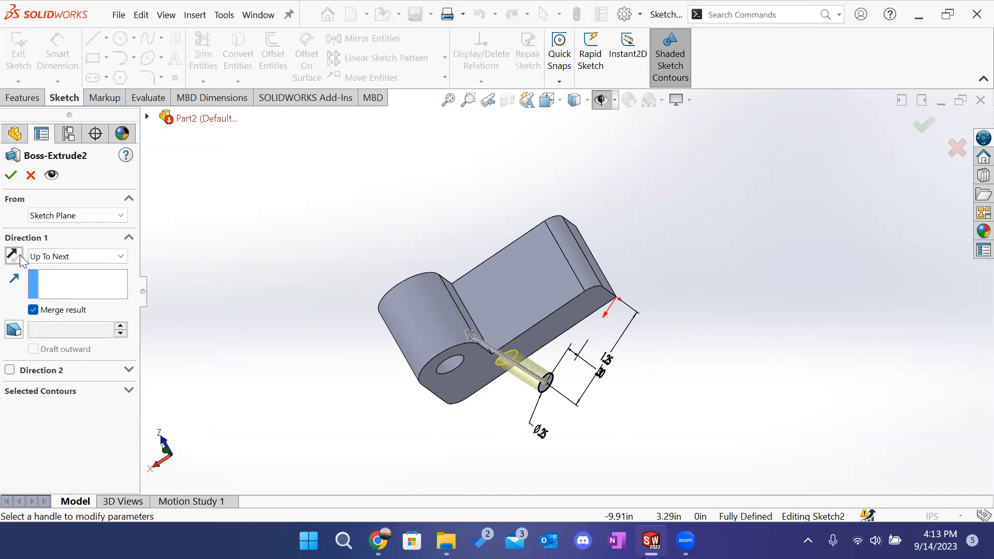
{"action": "left_click", "coordinate": [11, 175]}
{"action": "middle_click_drag", "start_coordinate": [363, 396], "coordinate": [687, 264]}
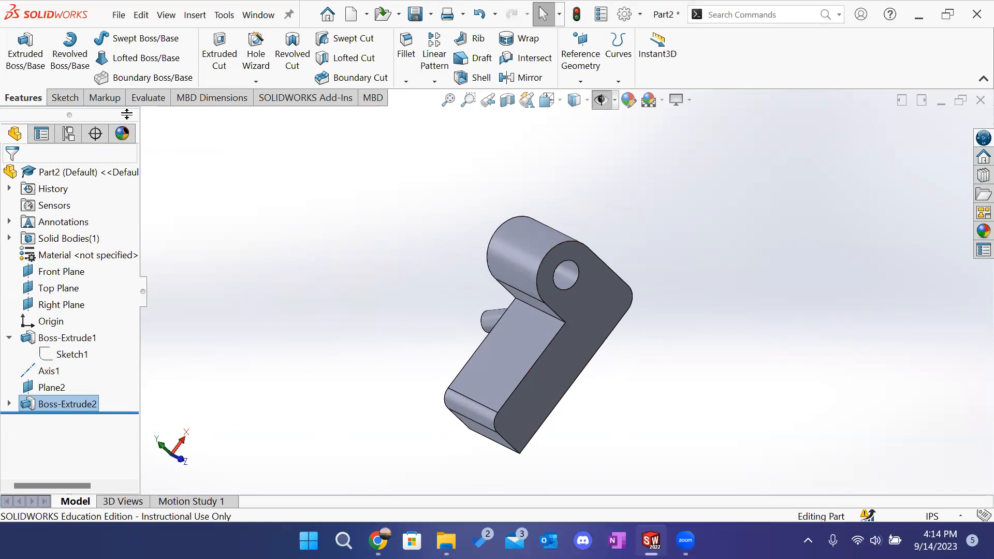
Step: Start the Hole Wizard, try the countersink hole type, and check its available screw types
{"action": "left_click", "coordinate": [290, 193]}
{"action": "left_click", "coordinate": [256, 82]}
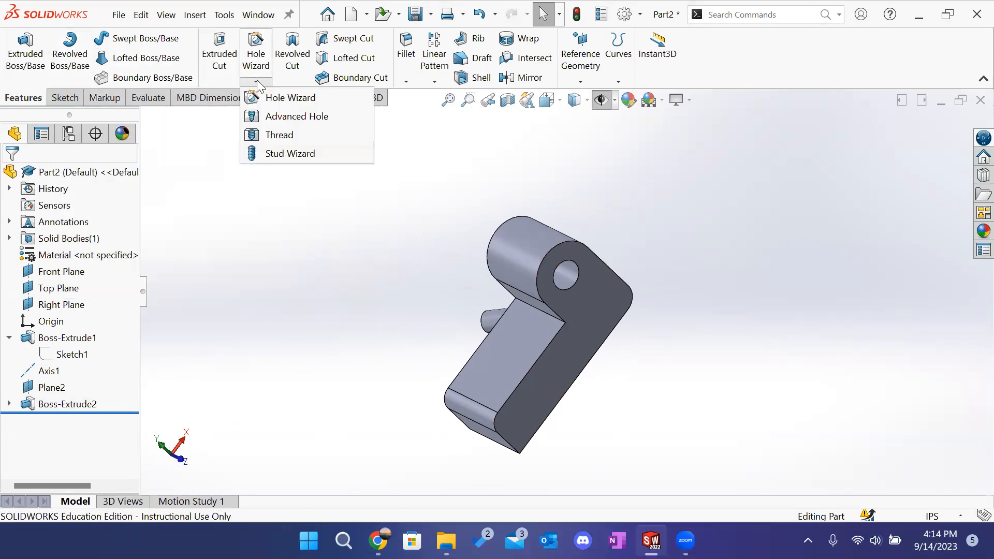
{"action": "left_click", "coordinate": [267, 98]}
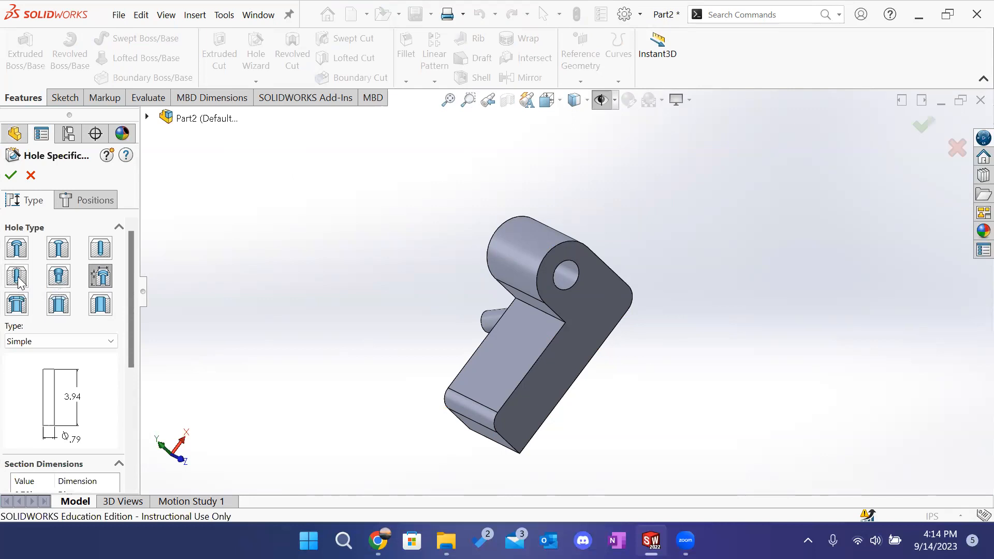
{"action": "left_click", "coordinate": [67, 247]}
{"action": "scroll", "coordinate": [83, 396], "scroll_direction": "down", "scroll_amount": 3}
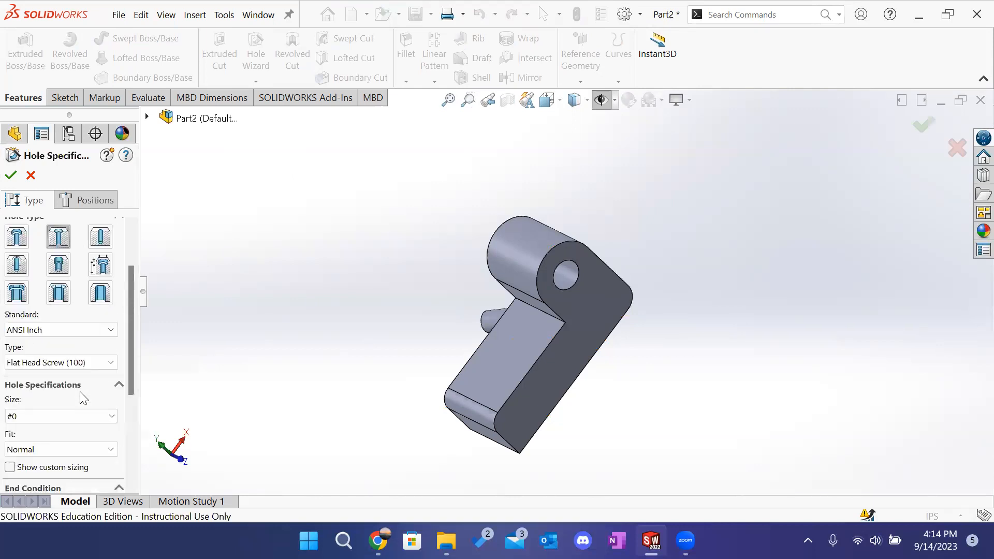
{"action": "left_click", "coordinate": [68, 363]}
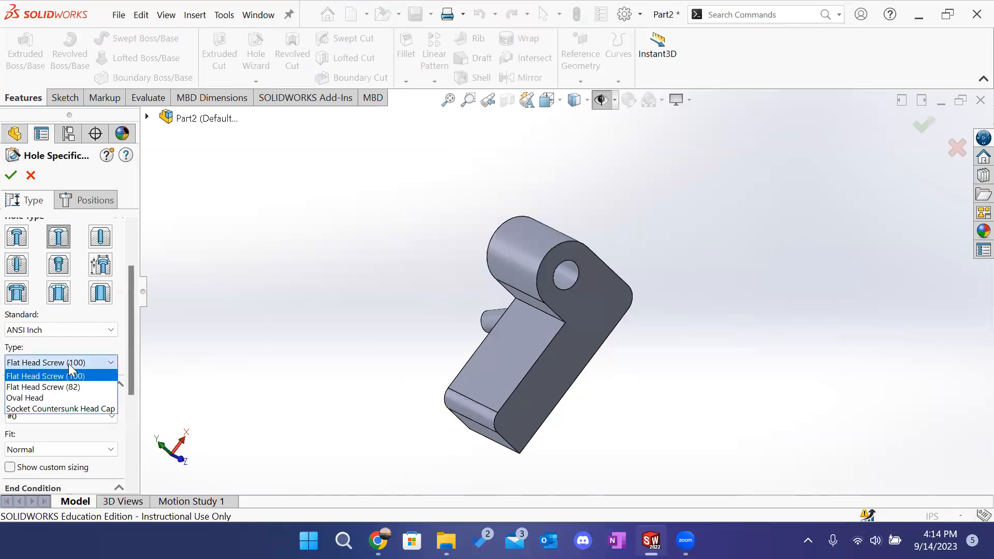
{"action": "left_click", "coordinate": [69, 364]}
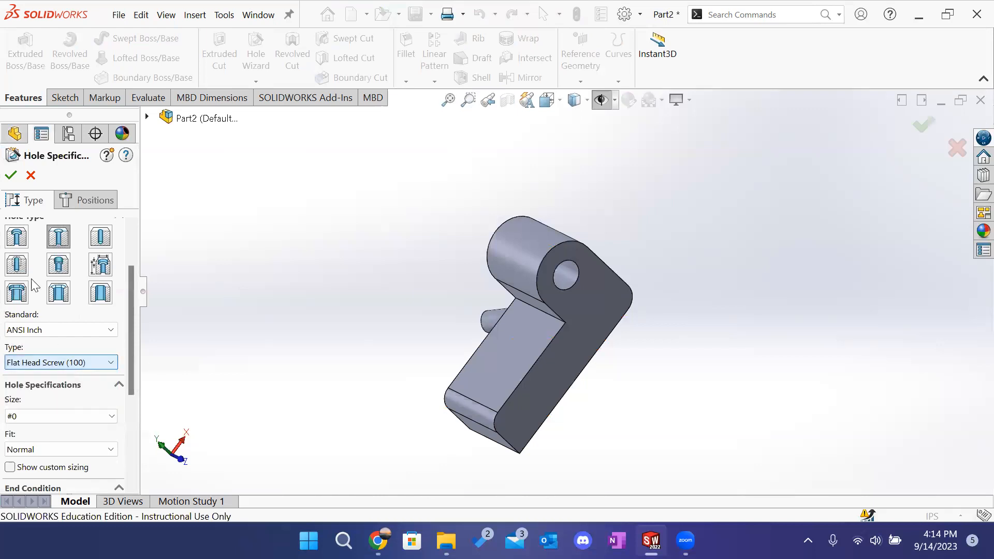
Step: Switch the hole type to counterbore and choose Socket Head Cap Screw as the fastener type
{"action": "left_click", "coordinate": [20, 237]}
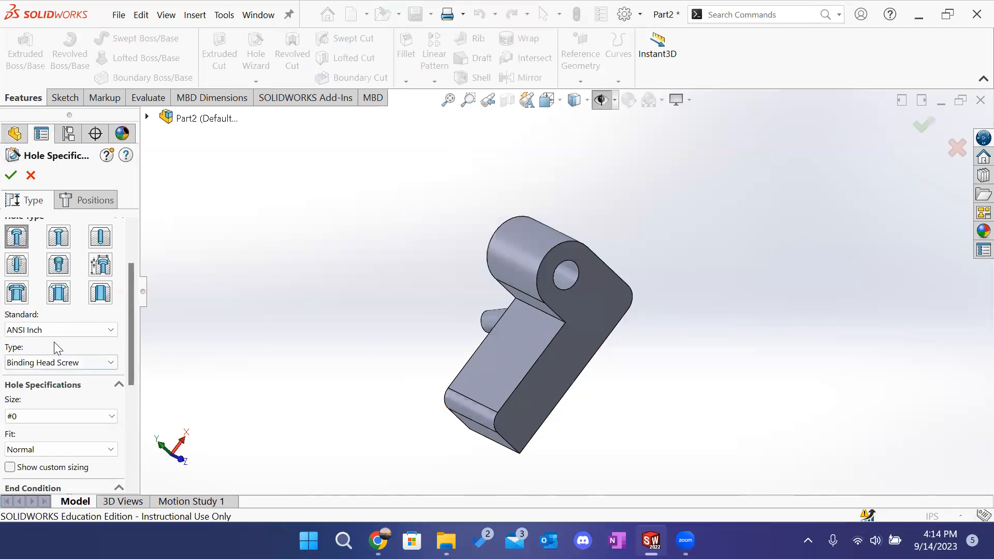
{"action": "left_click", "coordinate": [69, 362]}
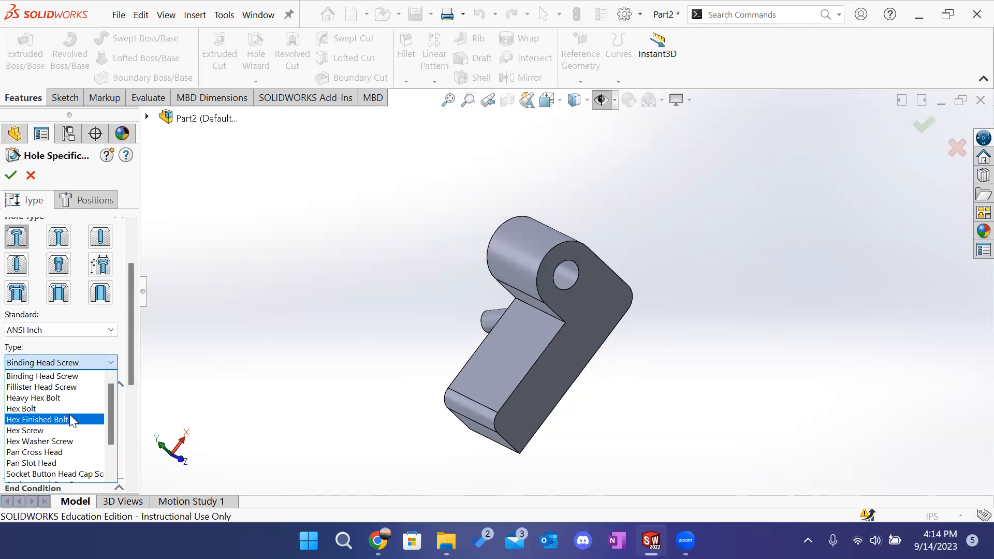
{"action": "scroll", "coordinate": [71, 421], "scroll_direction": "down", "scroll_amount": 2}
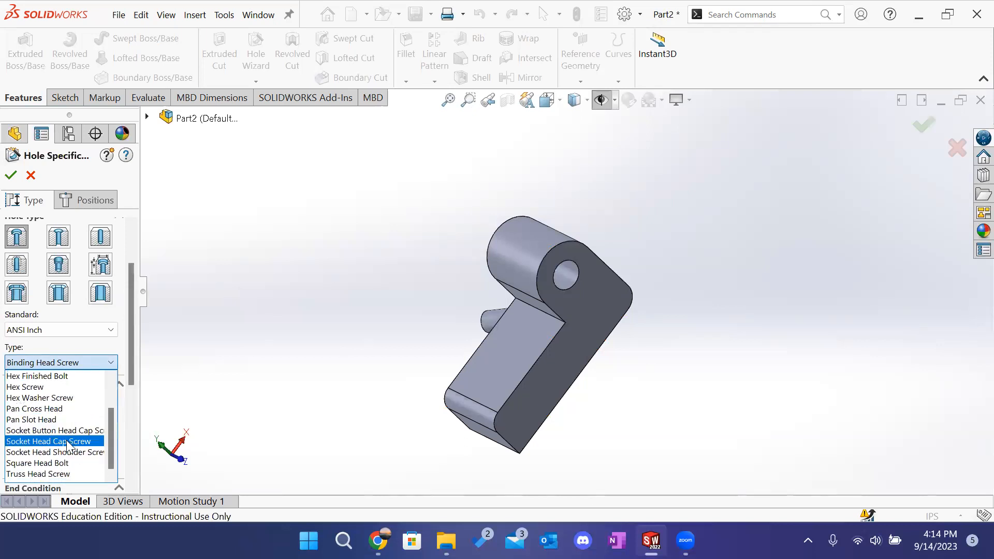
{"action": "left_click", "coordinate": [67, 443]}
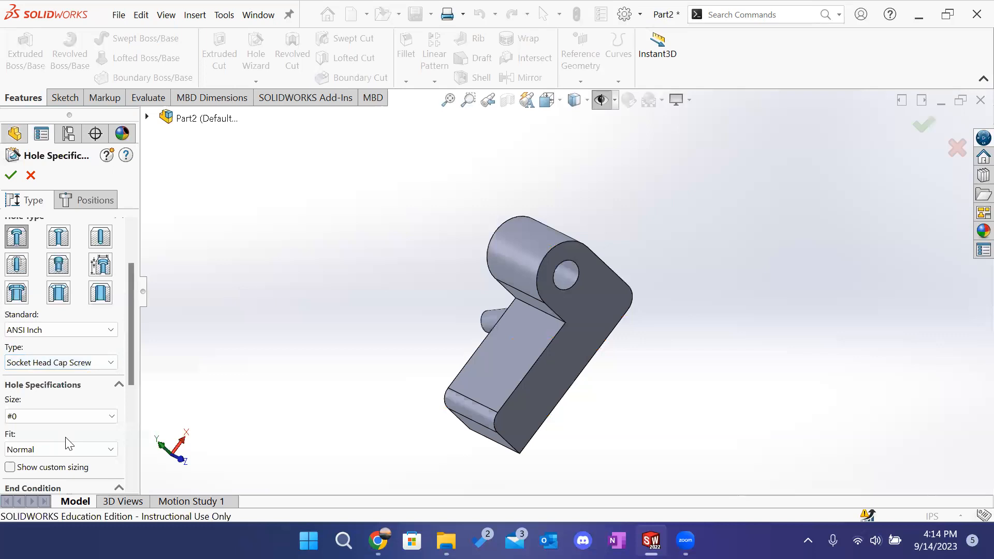
Step: Set the counterbore hole's size to #8 and keep the Normal fit
{"action": "left_click", "coordinate": [63, 415]}
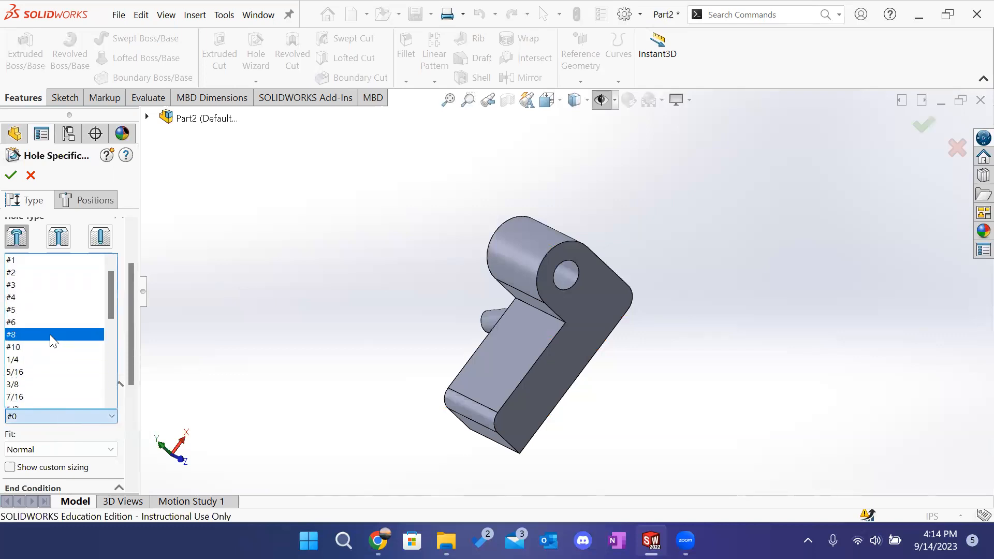
{"action": "scroll", "coordinate": [49, 331], "scroll_direction": "down", "scroll_amount": 1}
{"action": "left_click", "coordinate": [49, 322]}
{"action": "scroll", "coordinate": [58, 416], "scroll_direction": "down", "scroll_amount": 1}
{"action": "left_click", "coordinate": [58, 448]}
{"action": "left_click", "coordinate": [58, 448]}
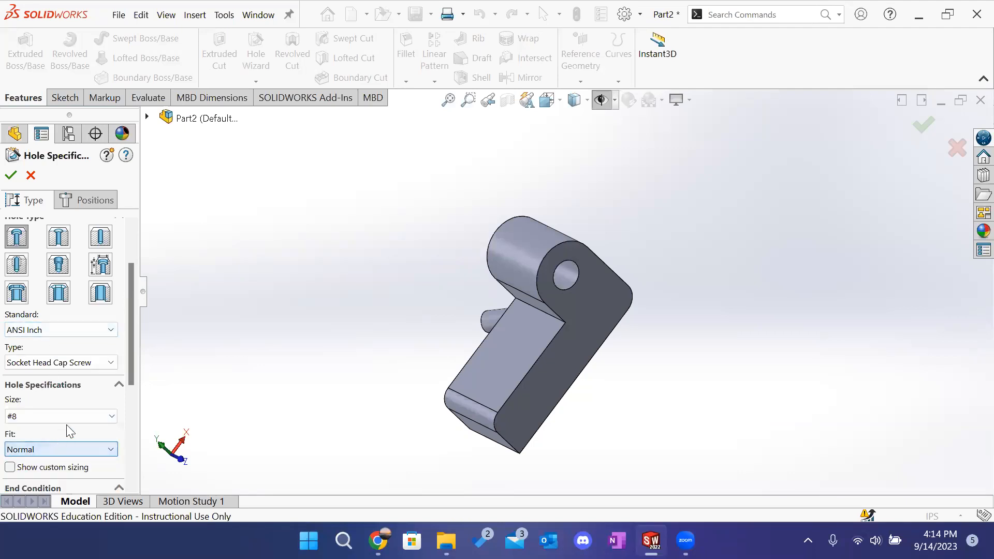
{"action": "left_click_drag", "start_coordinate": [132, 345], "coordinate": [125, 406]}
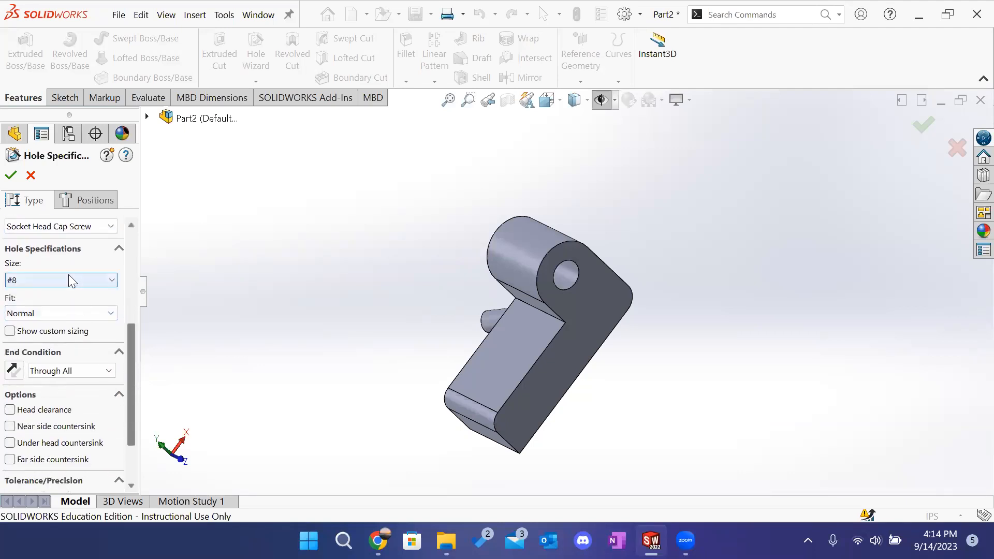
{"action": "left_click", "coordinate": [72, 314]}
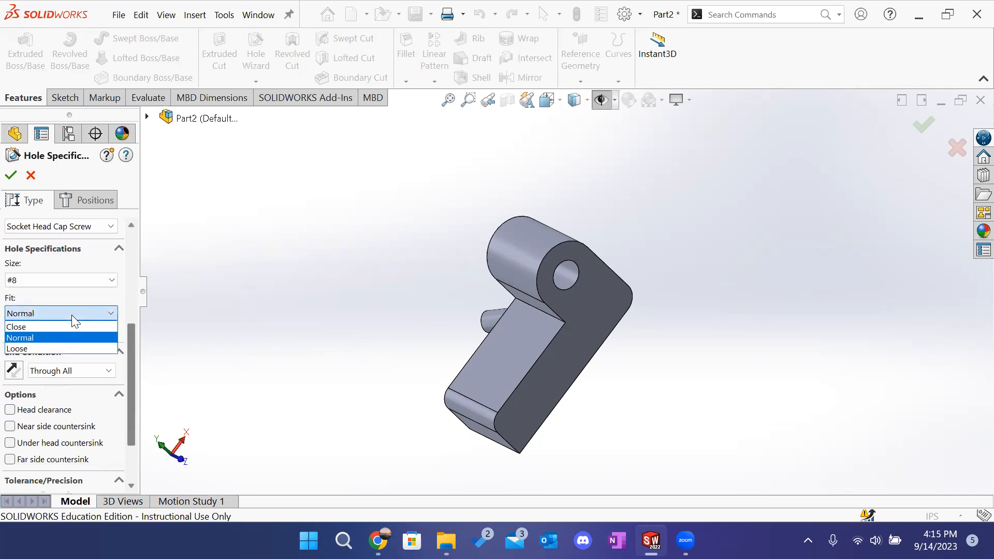
{"action": "left_click", "coordinate": [74, 317]}
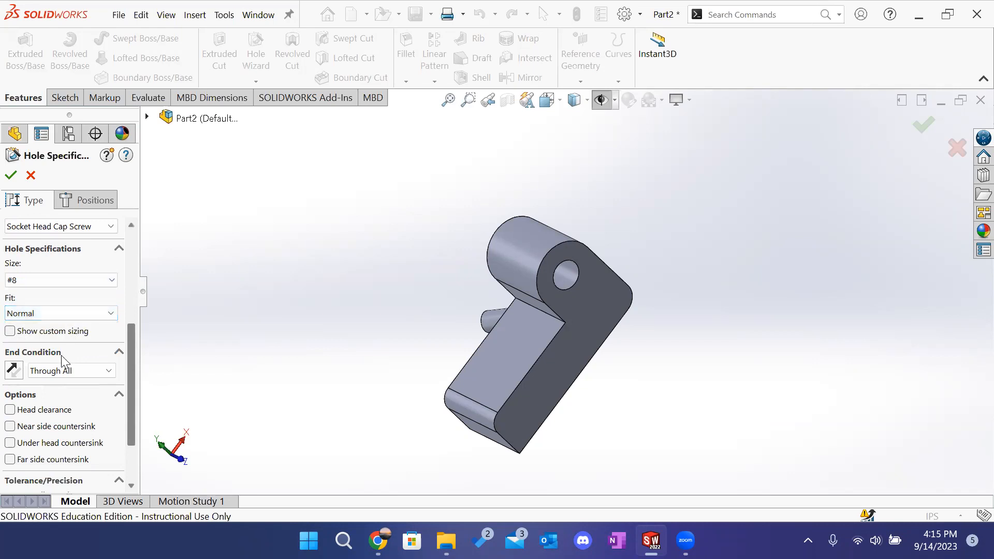
Step: Set the hole's end condition to Through All and review the remaining hole options
{"action": "scroll", "coordinate": [57, 371], "scroll_direction": "down", "scroll_amount": 1}
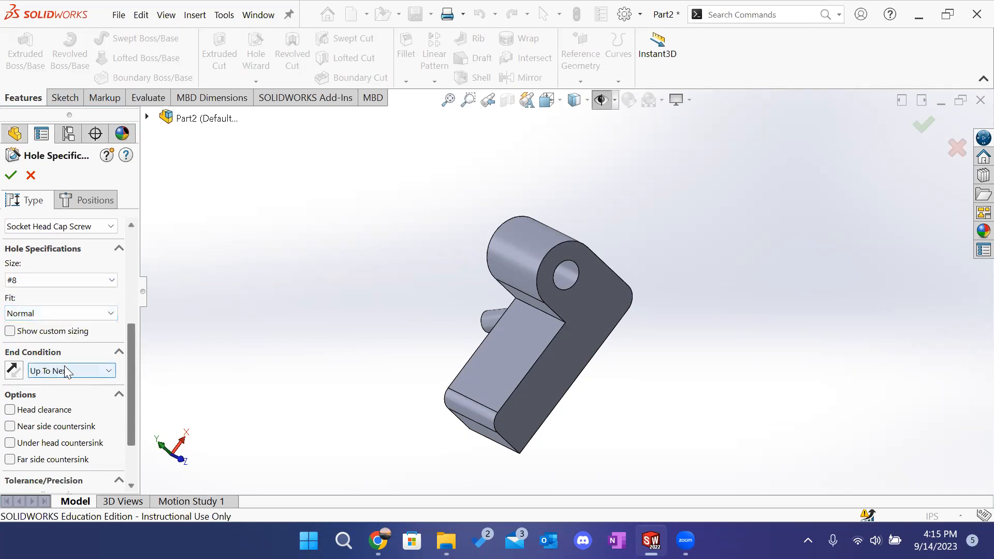
{"action": "left_click", "coordinate": [66, 372]}
{"action": "left_click", "coordinate": [66, 371]}
{"action": "left_click", "coordinate": [66, 372]}
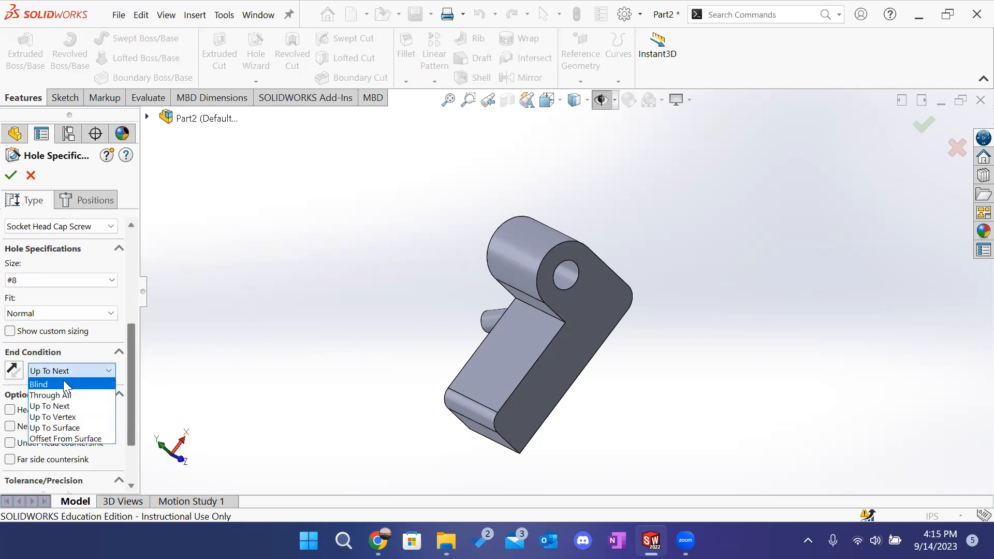
{"action": "left_click", "coordinate": [67, 395]}
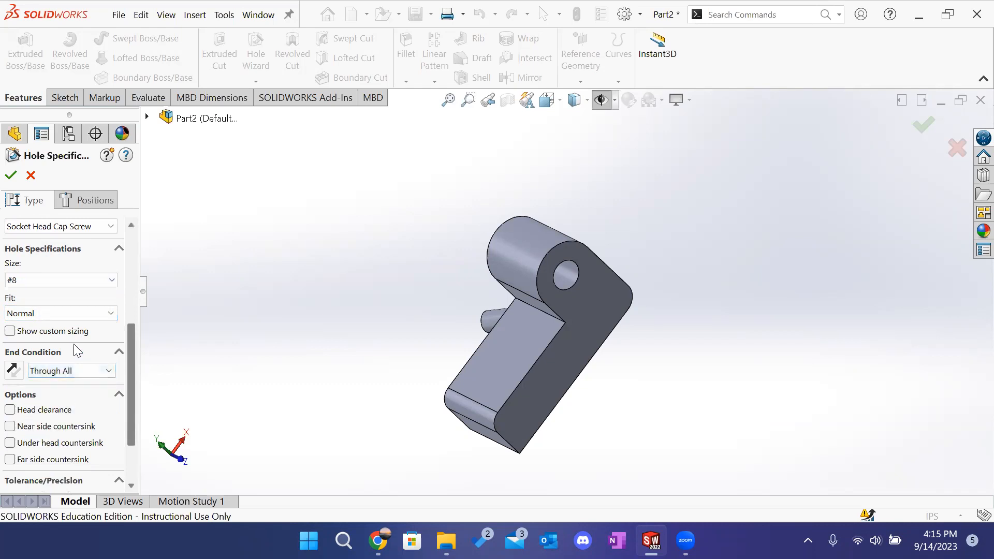
{"action": "scroll", "coordinate": [75, 350], "scroll_direction": "down", "scroll_amount": 2}
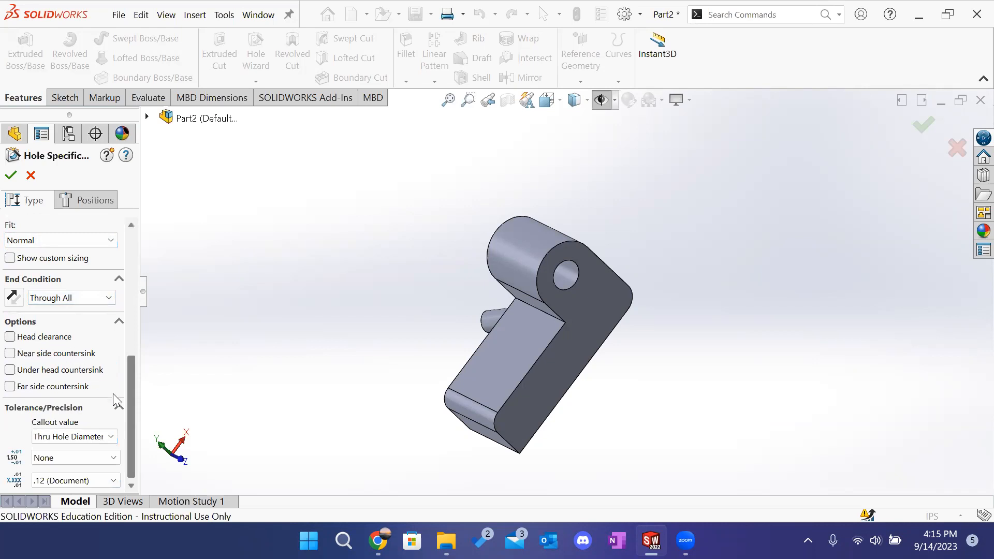
{"action": "left_click", "coordinate": [81, 204]}
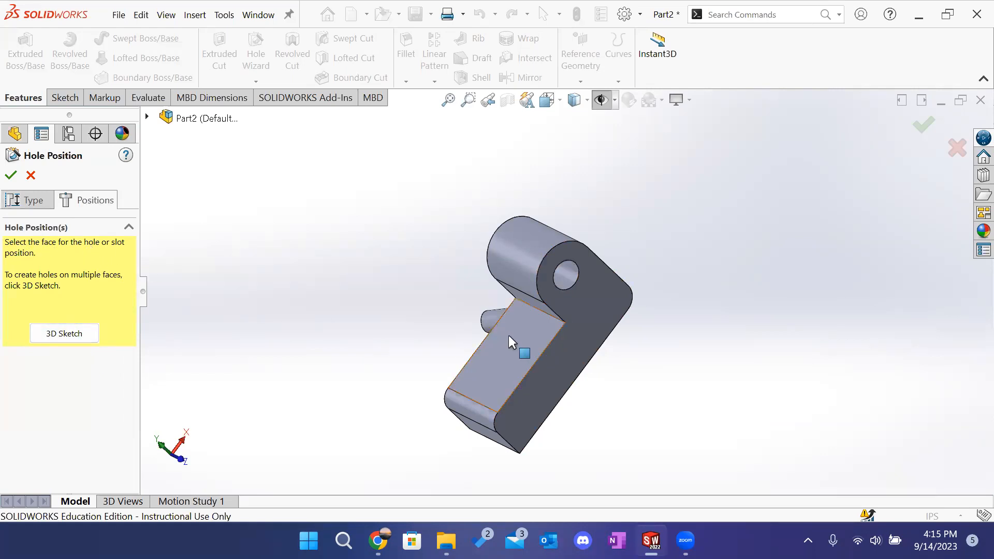
{"action": "middle_click_drag", "start_coordinate": [588, 380], "coordinate": [488, 364]}
{"action": "left_click", "coordinate": [487, 359]}
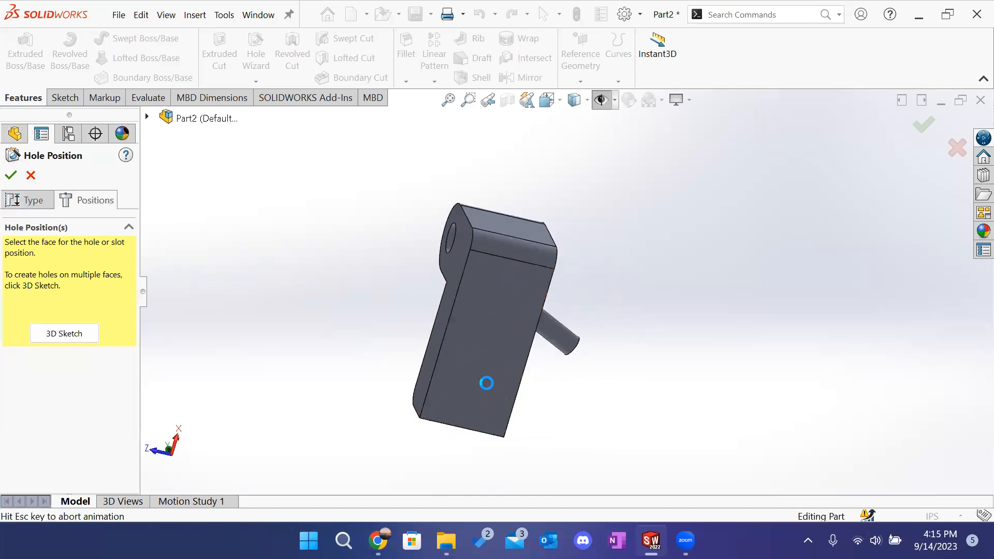
{"action": "left_click", "coordinate": [781, 295]}
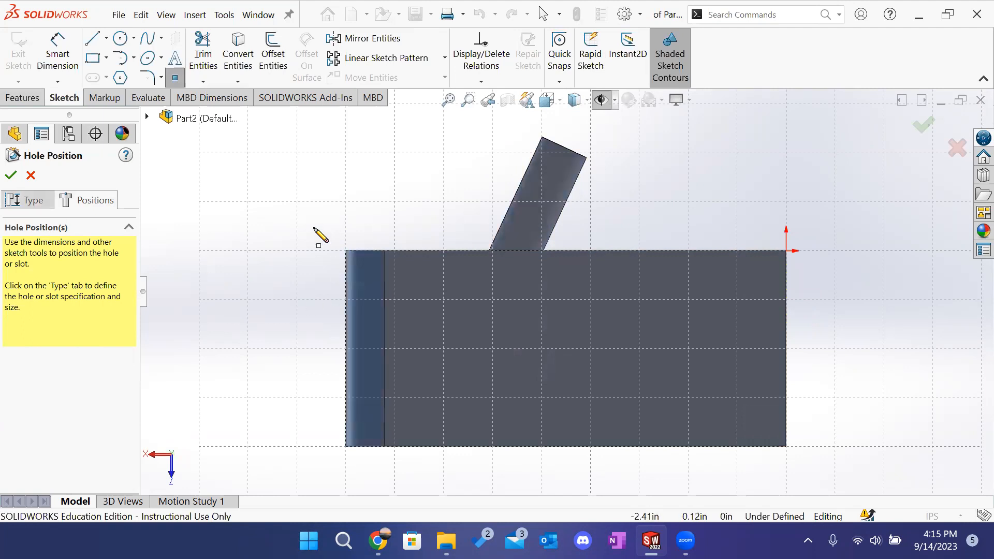
{"action": "key", "text": "Escape"}
{"action": "left_click", "coordinate": [30, 200]}
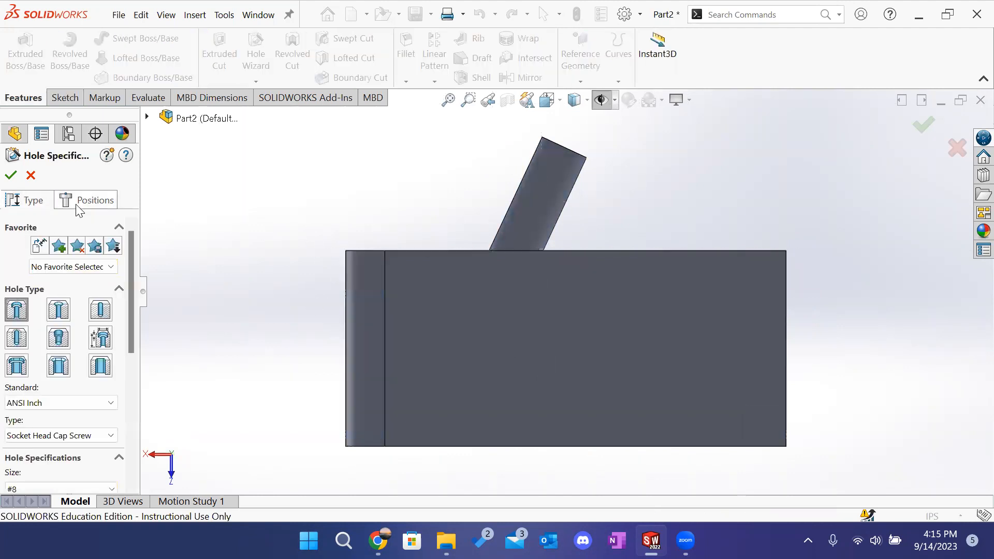
Step: Place the counterbore hole on the flat face between the two rounded ends, about 0.76 in across and 0.52 in down from the origin
{"action": "left_click", "coordinate": [88, 200]}
{"action": "middle_click_drag", "start_coordinate": [292, 234], "coordinate": [233, 512]}
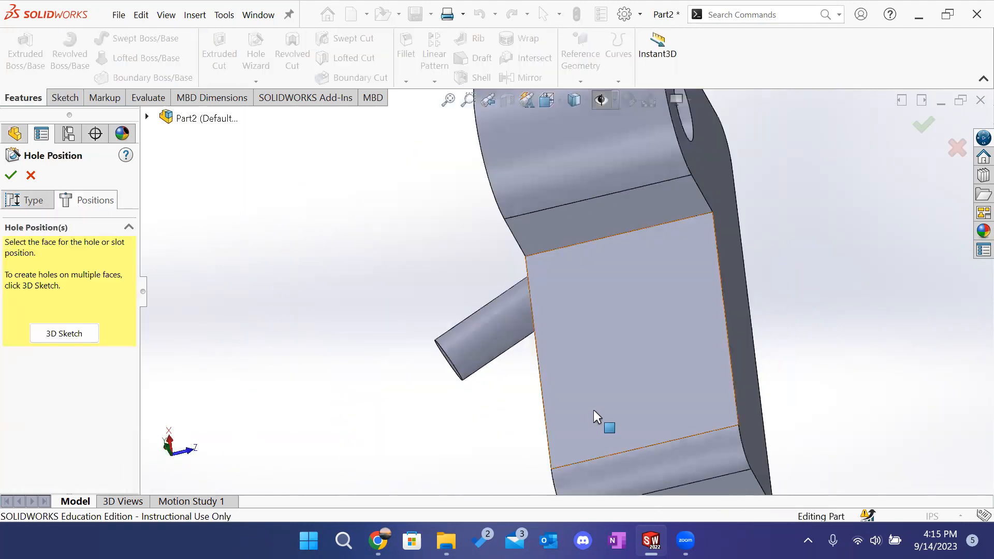
{"action": "left_click", "coordinate": [661, 388]}
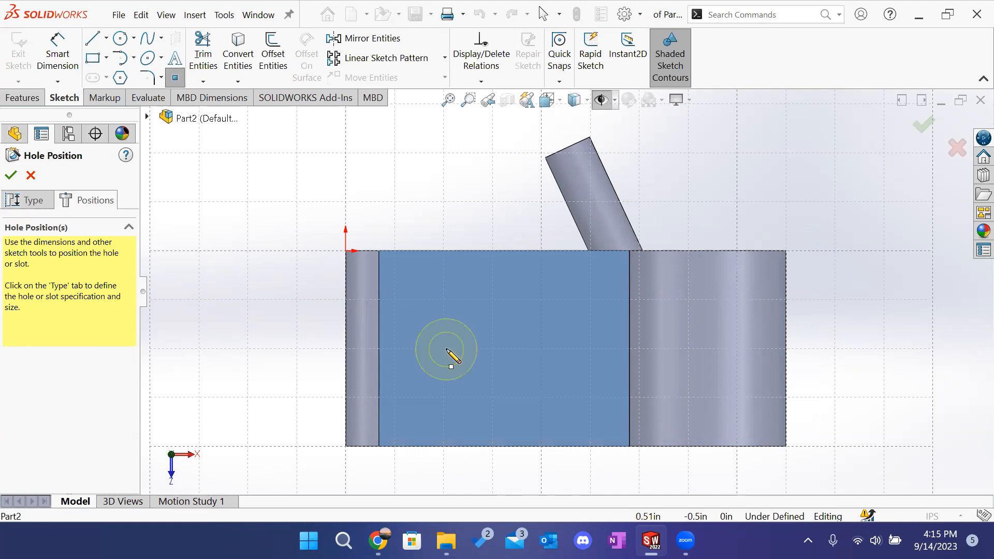
{"action": "left_click", "coordinate": [493, 353]}
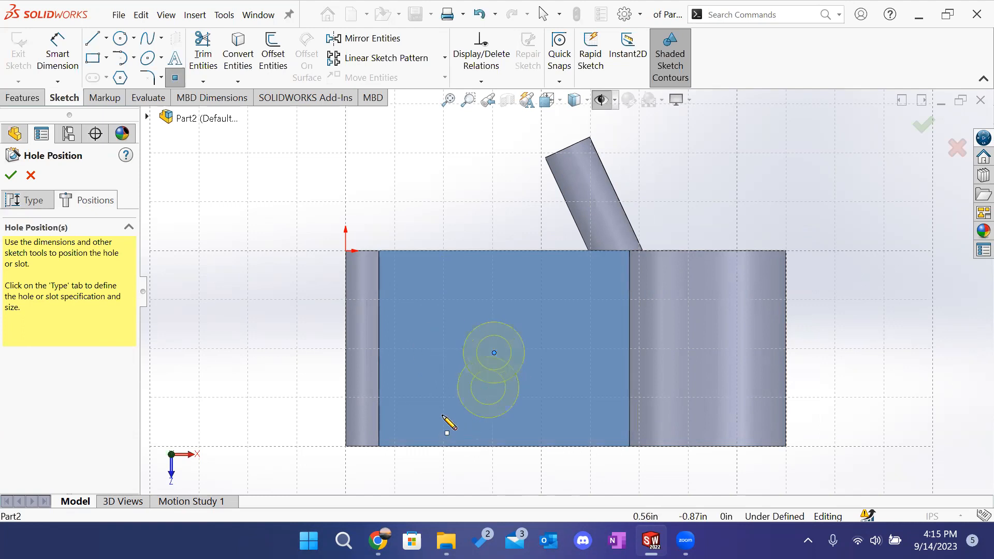
{"action": "key", "text": "Escape"}
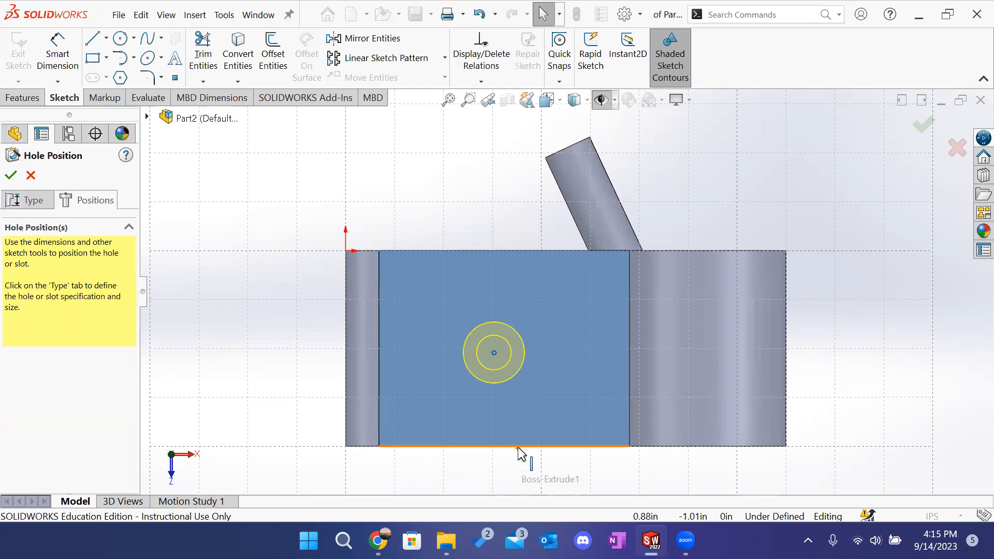
Step: Add a Midpoint relation between the hole's centre point and the long edge of the face farthest from the angled pin
{"action": "left_click", "coordinate": [481, 81]}
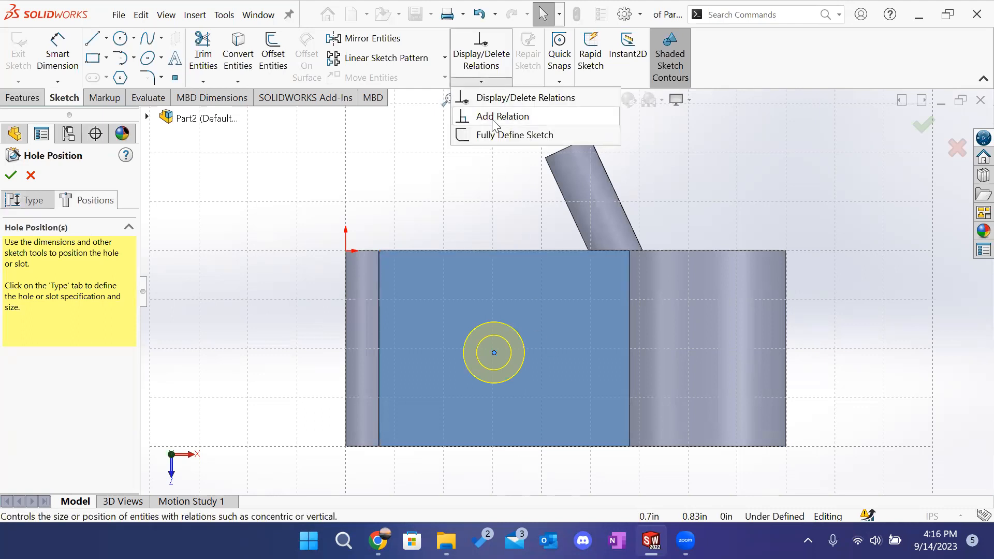
{"action": "left_click", "coordinate": [491, 120]}
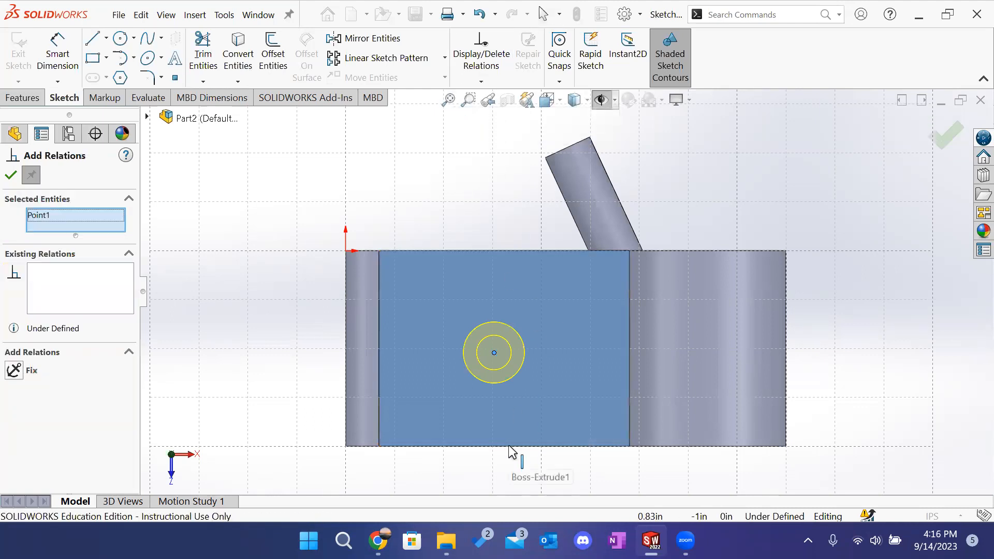
{"action": "left_click", "coordinate": [508, 446]}
{"action": "left_click", "coordinate": [52, 229]}
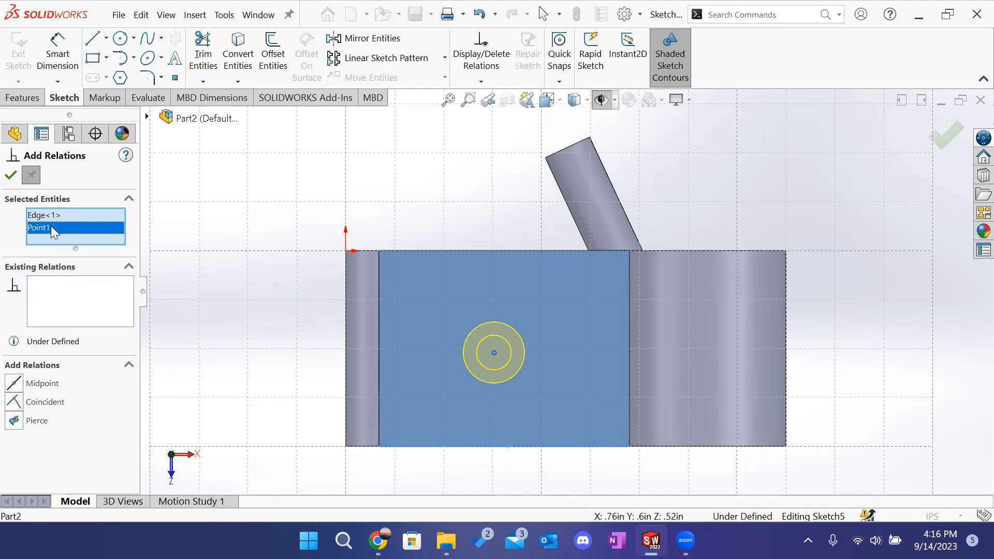
{"action": "left_click", "coordinate": [41, 383]}
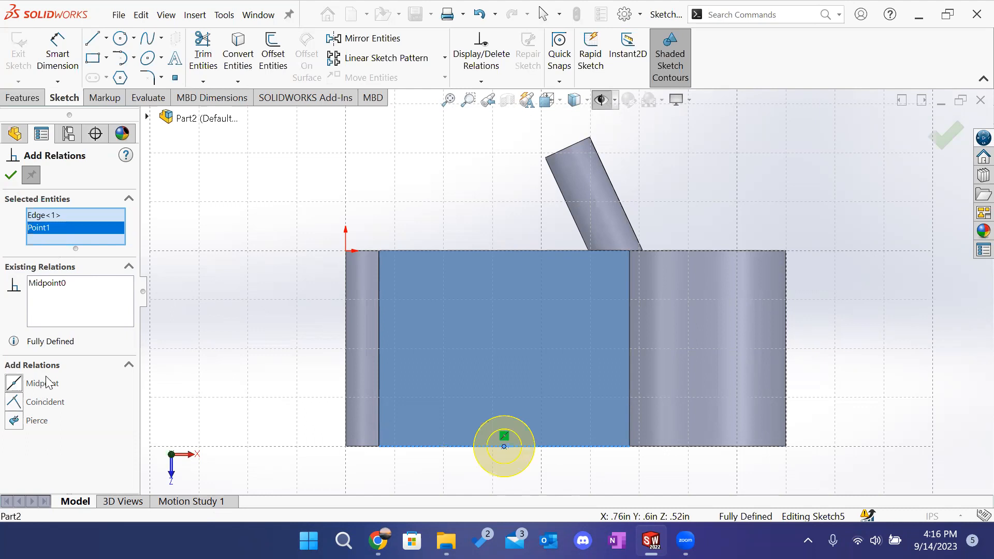
Step: Remove the hole's centre point from the relation's selected entities and finish adding relations
{"action": "left_click", "coordinate": [60, 217]}
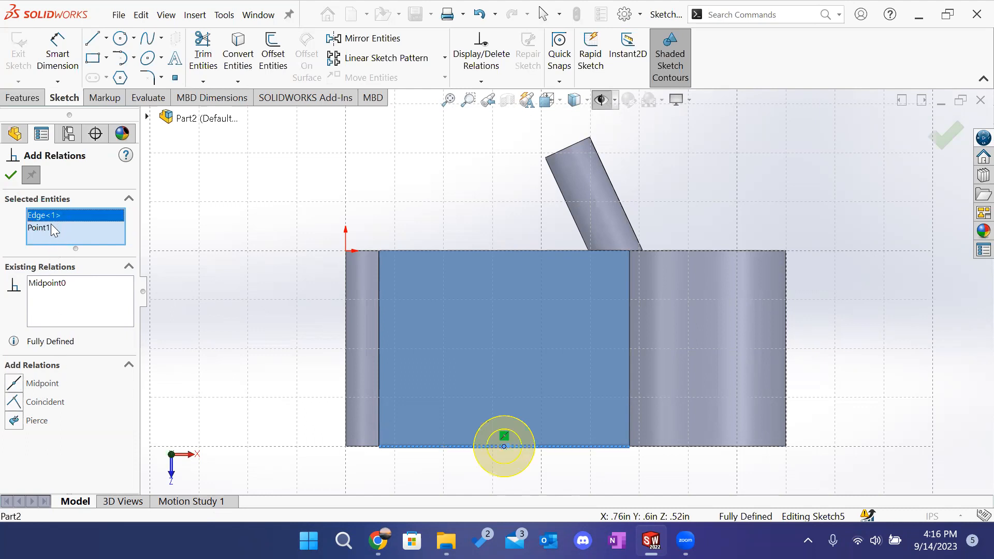
{"action": "left_click", "coordinate": [48, 231]}
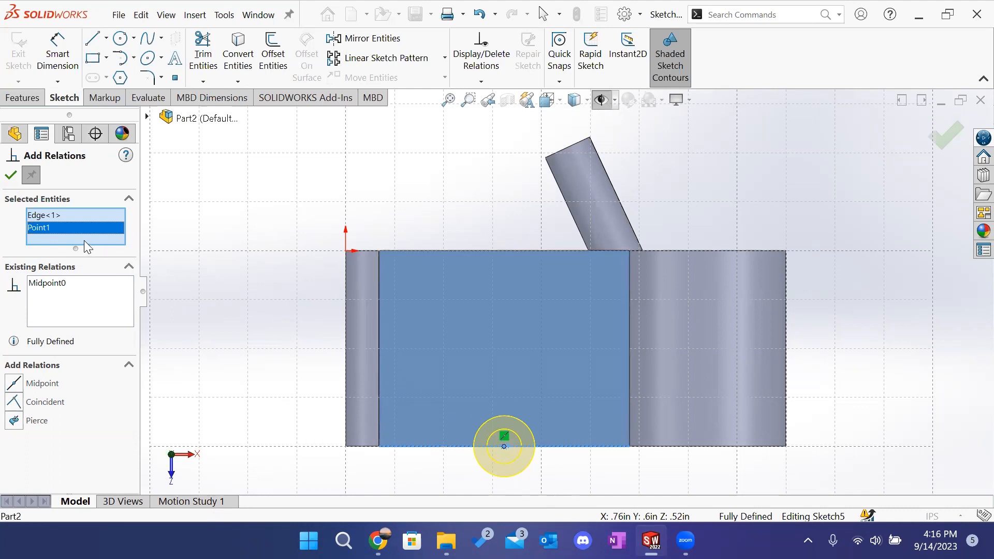
{"action": "key", "text": "Delete"}
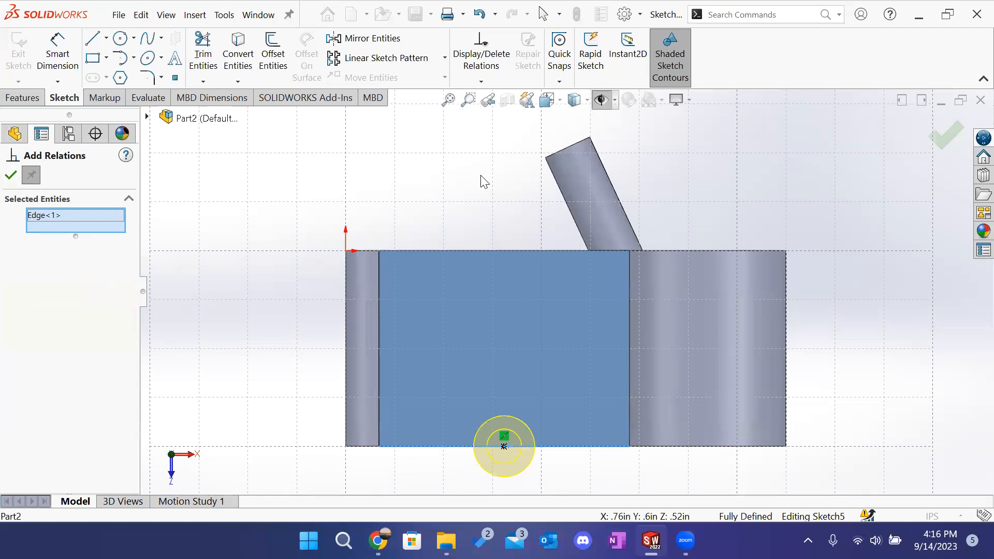
{"action": "left_click", "coordinate": [11, 176]}
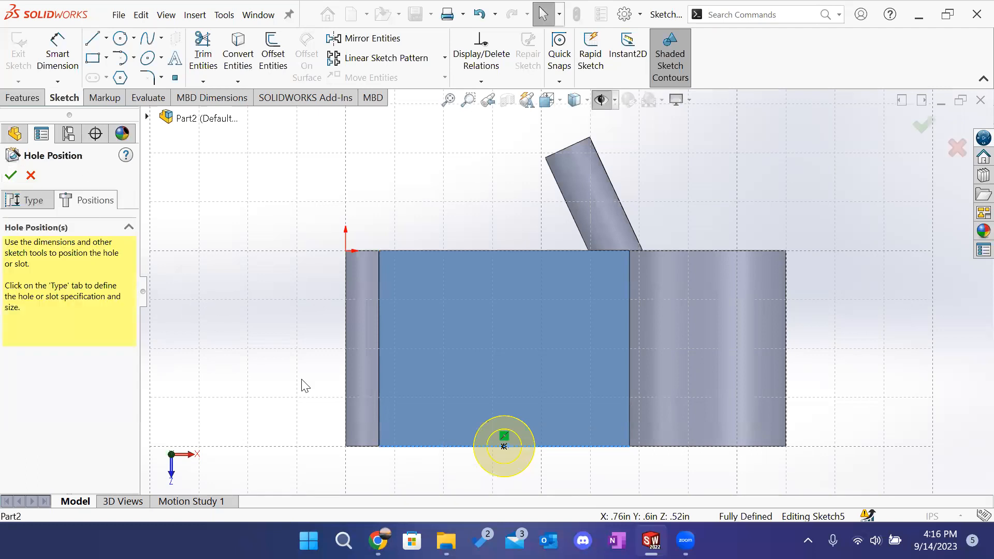
Step: Delete the hole point placed at the edge's midpoint and return to the hole type specification
{"action": "left_click", "coordinate": [503, 447]}
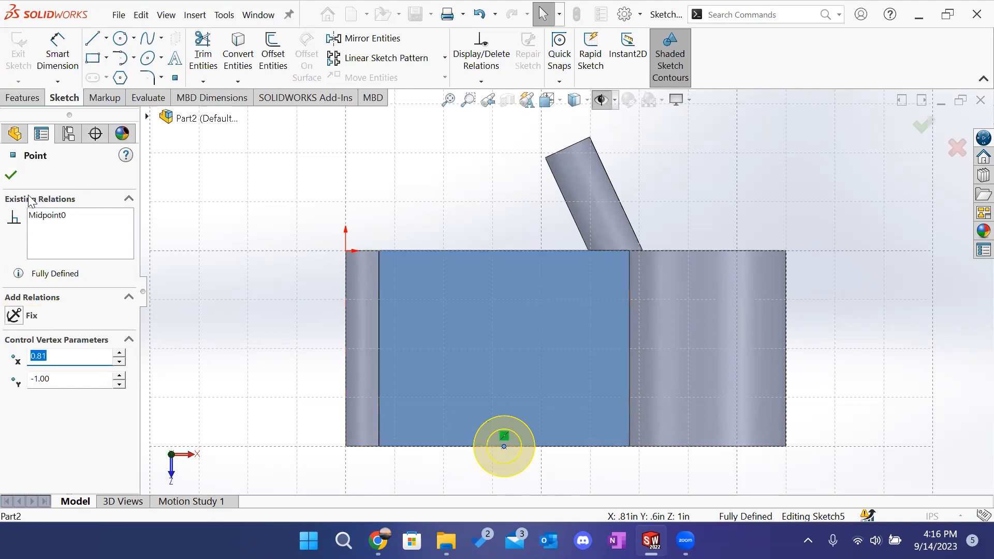
{"action": "left_click", "coordinate": [10, 176]}
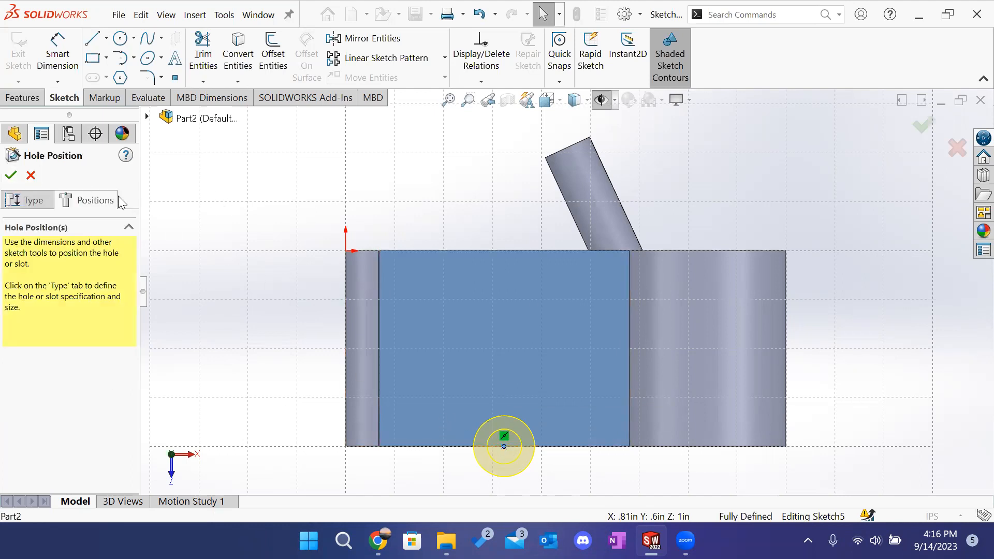
{"action": "left_click", "coordinate": [31, 200]}
{"action": "left_click", "coordinate": [93, 199]}
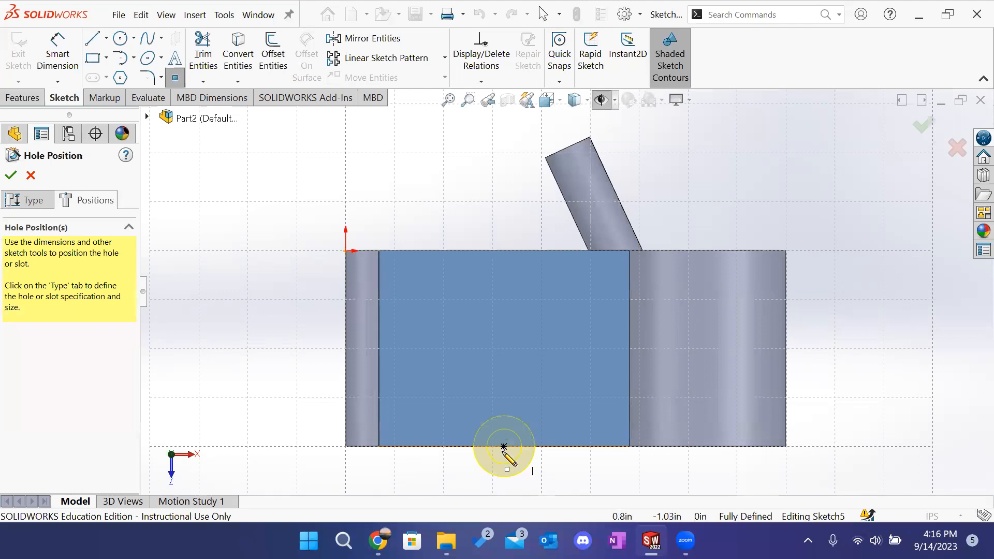
{"action": "key", "text": "Escape"}
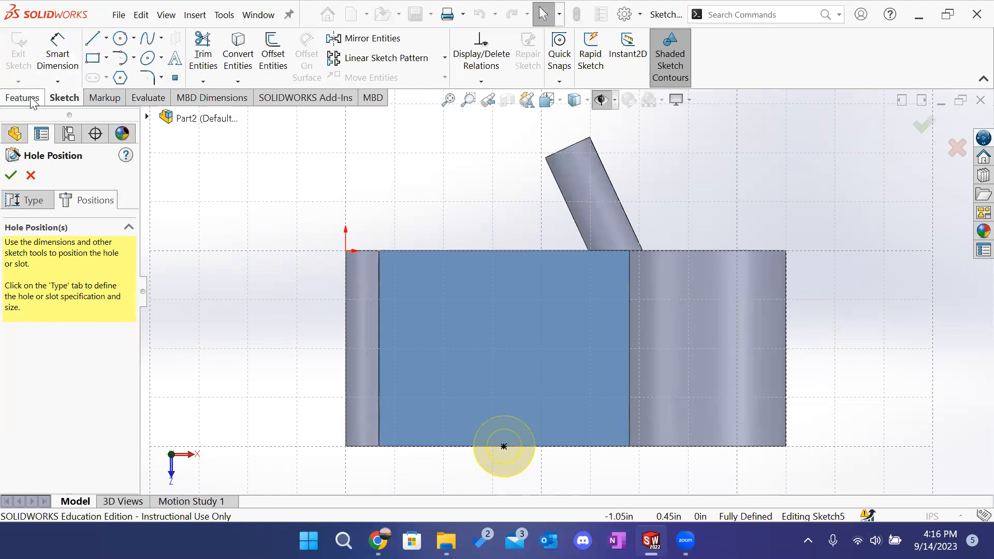
{"action": "left_click", "coordinate": [505, 449]}
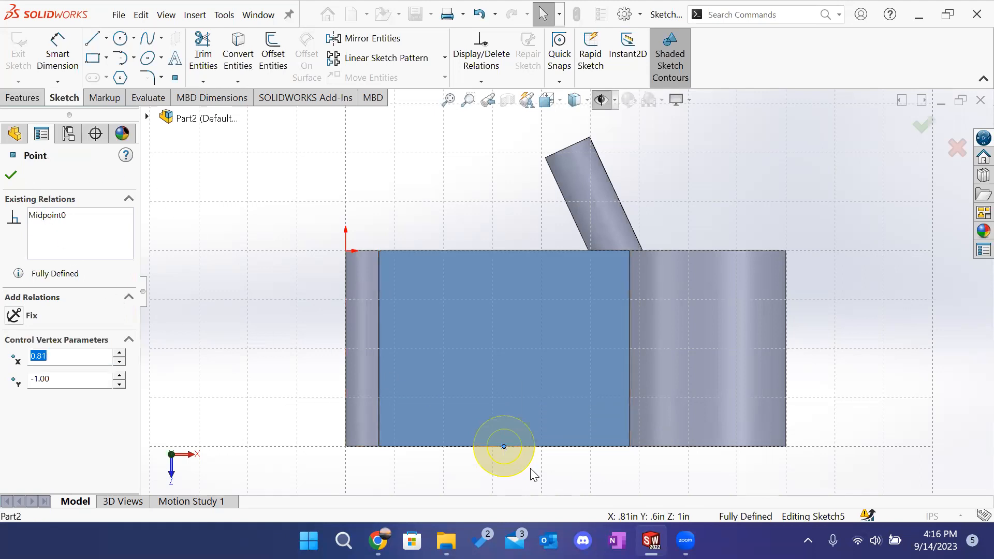
{"action": "left_click", "coordinate": [519, 427]}
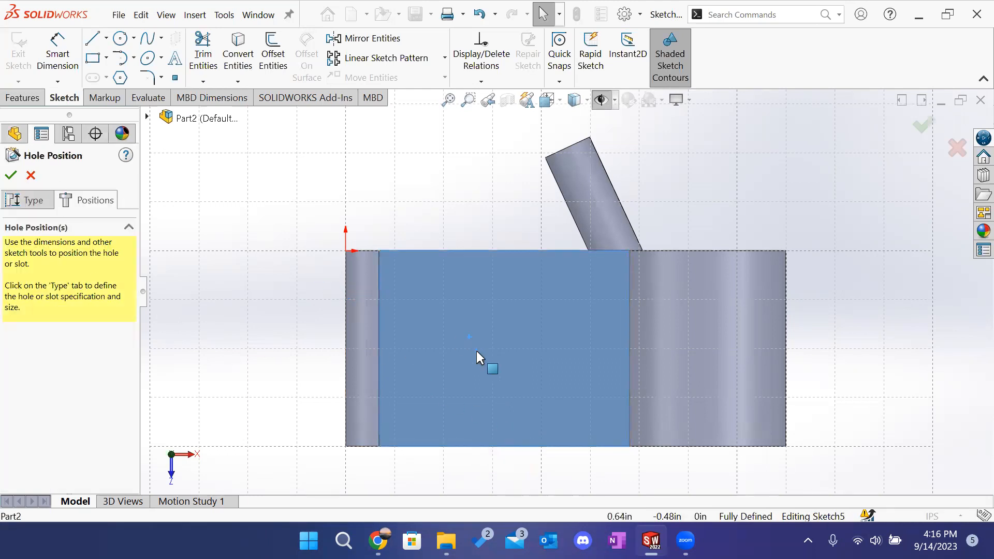
{"action": "left_click", "coordinate": [28, 200]}
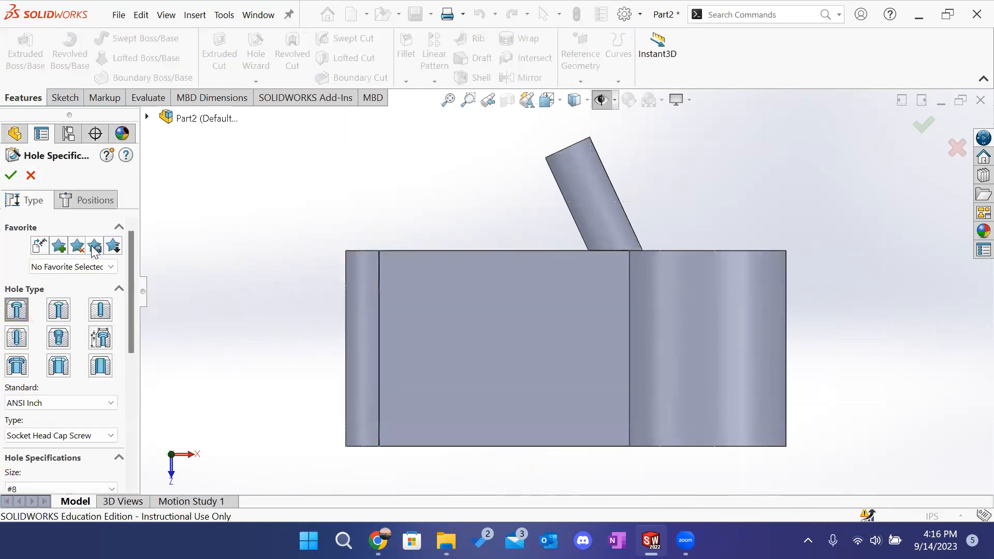
Step: Place one counterbore hole for the #8 socket head cap screw near the middle of the flat rectangular face
{"action": "left_click", "coordinate": [82, 200]}
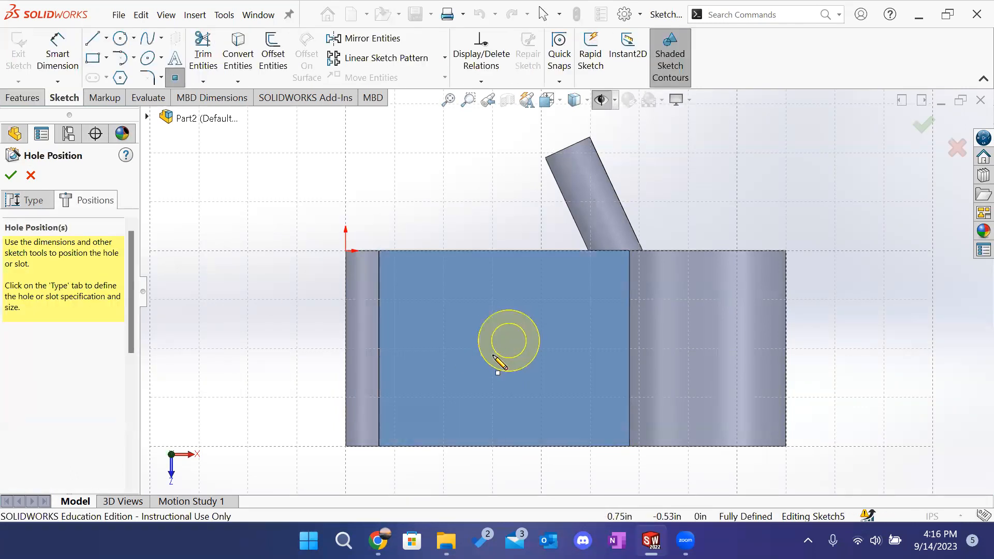
{"action": "left_click", "coordinate": [509, 348]}
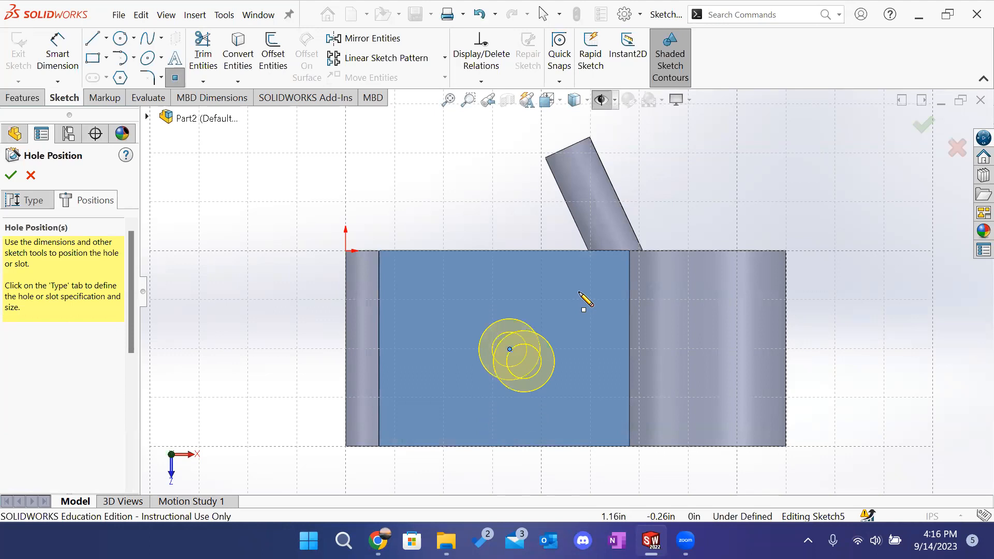
{"action": "key", "text": "Escape"}
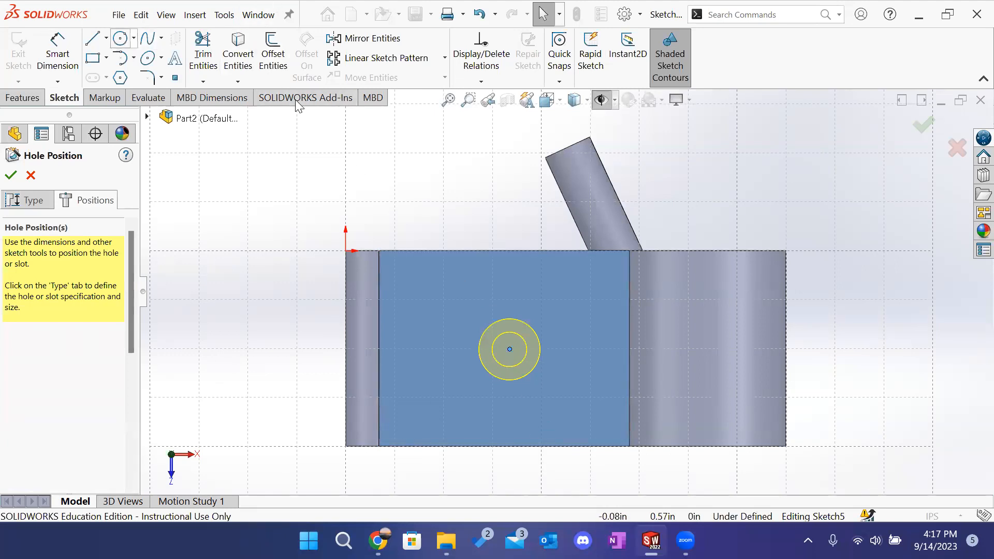
Step: Draw a vertical centerline, 1 in long, between the midpoints of the flat face's upper and lower edges
{"action": "left_click", "coordinate": [105, 38]}
{"action": "left_click", "coordinate": [114, 79]}
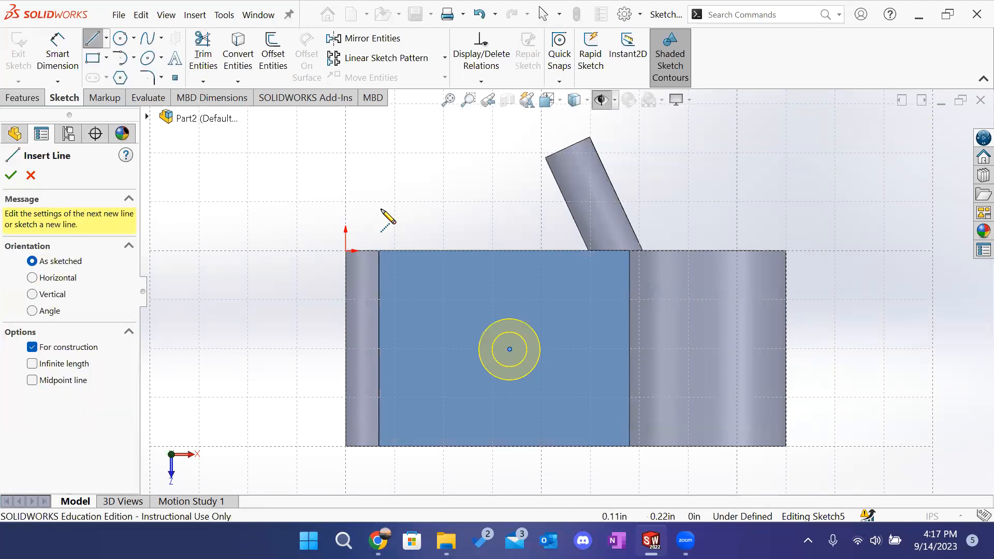
{"action": "left_click", "coordinate": [504, 251]}
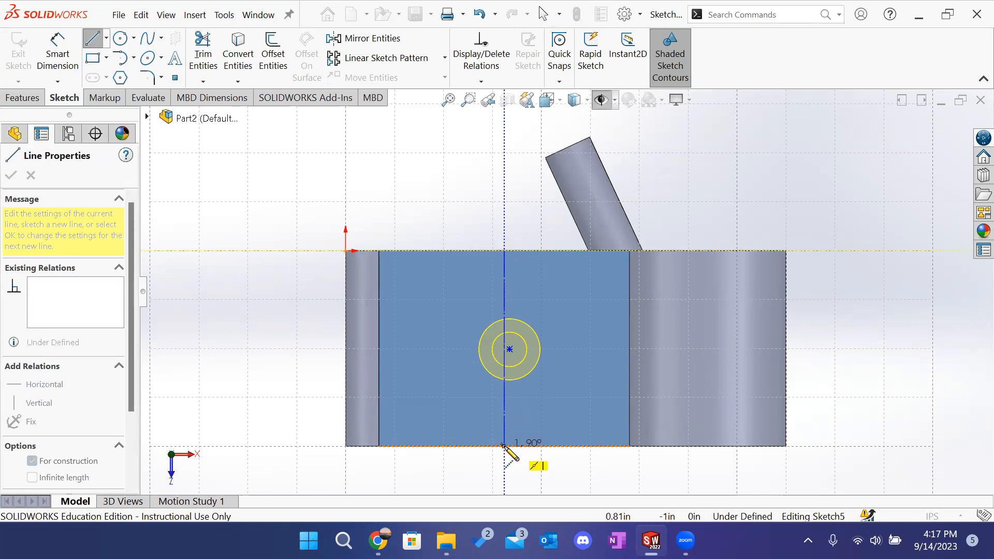
{"action": "left_click", "coordinate": [504, 446]}
{"action": "key", "text": "Escape"}
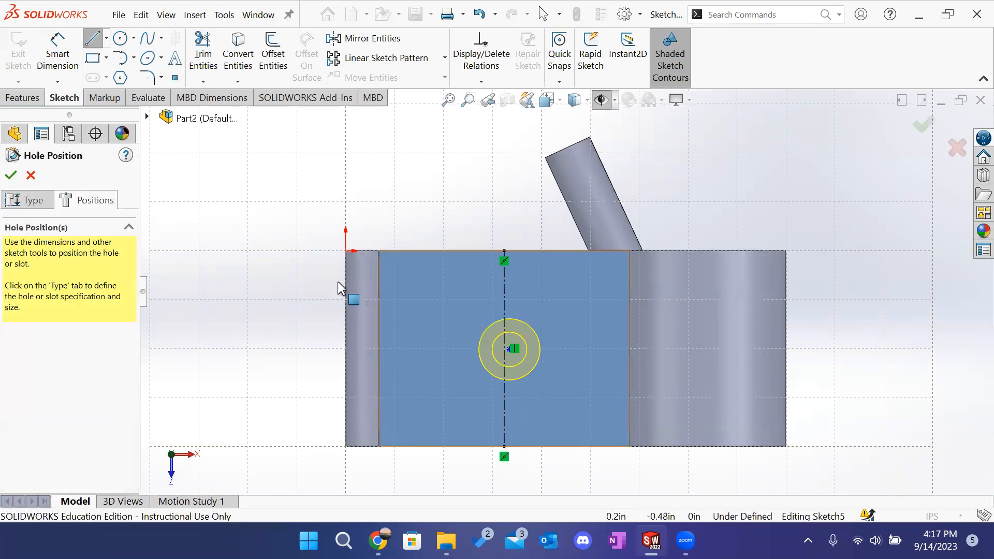
Step: Draw a horizontal centerline across the flat face between the midpoints of its two vertical side edges
{"action": "left_click", "coordinate": [105, 38]}
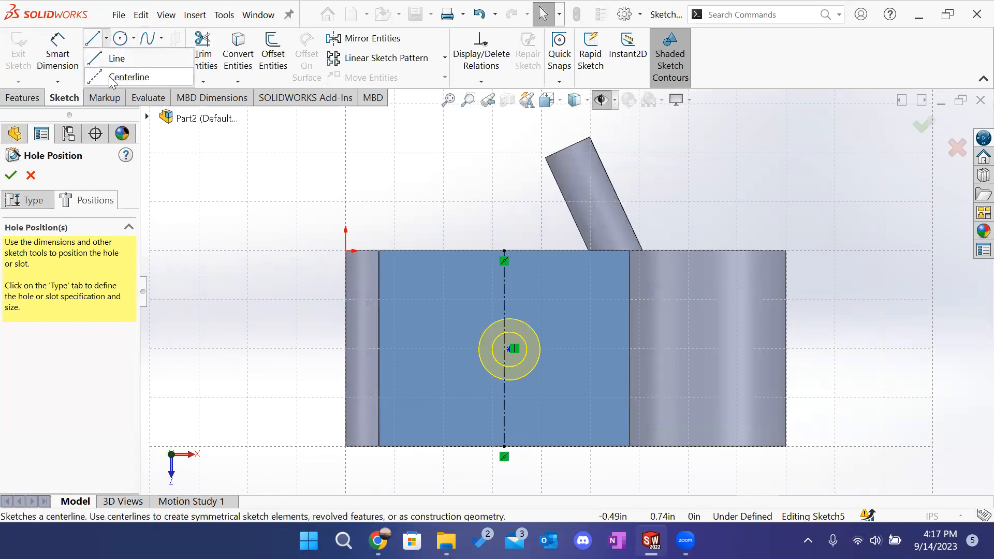
{"action": "left_click", "coordinate": [124, 77]}
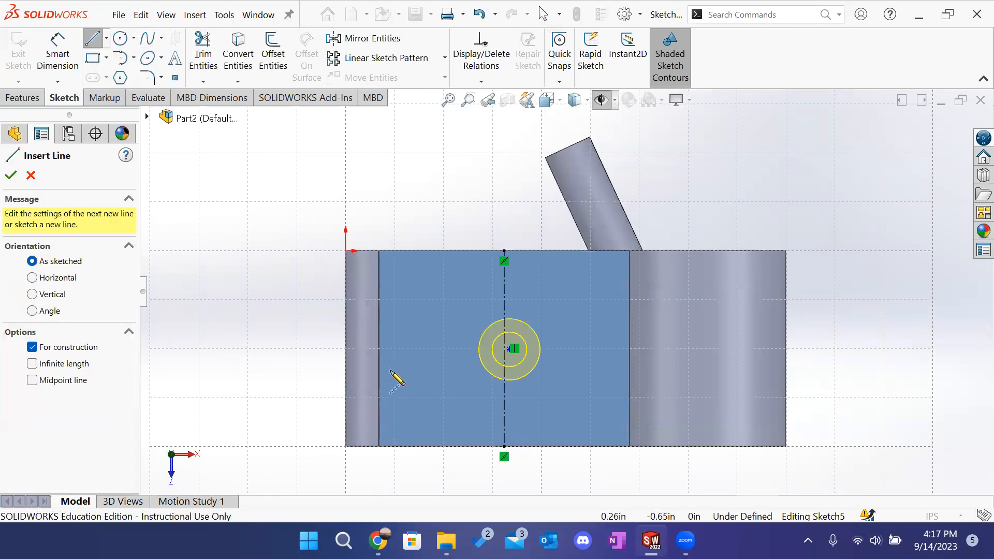
{"action": "left_click", "coordinate": [378, 348]}
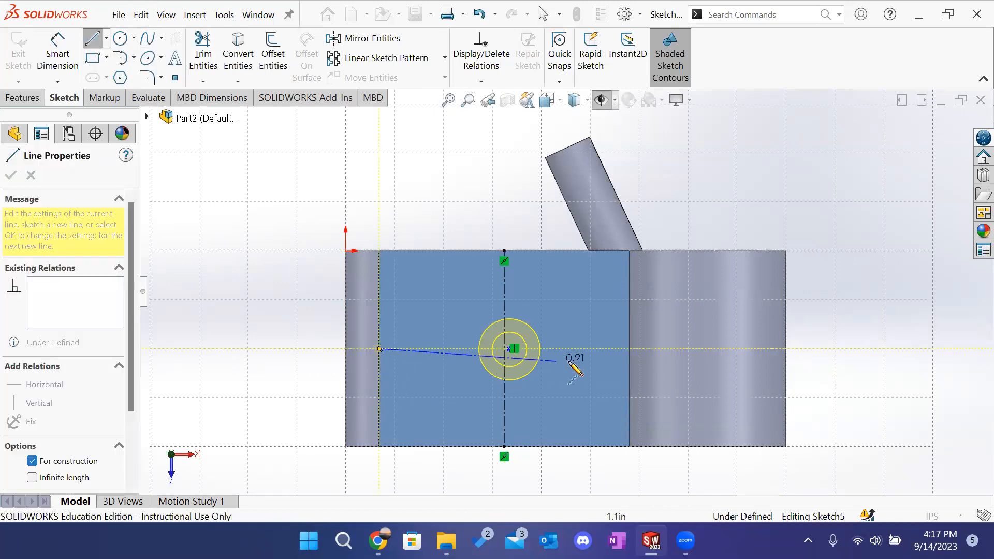
{"action": "left_click", "coordinate": [630, 349]}
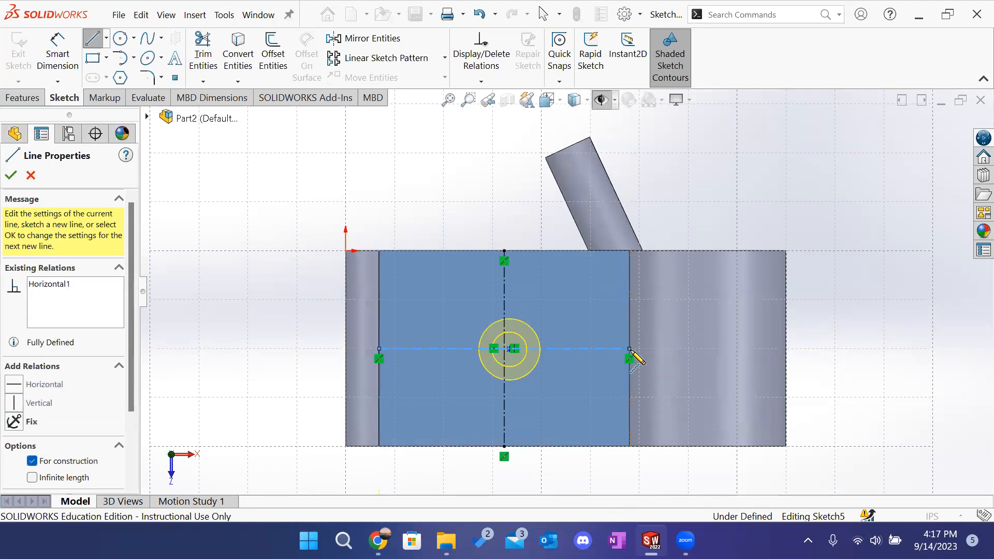
{"action": "key", "text": "Escape"}
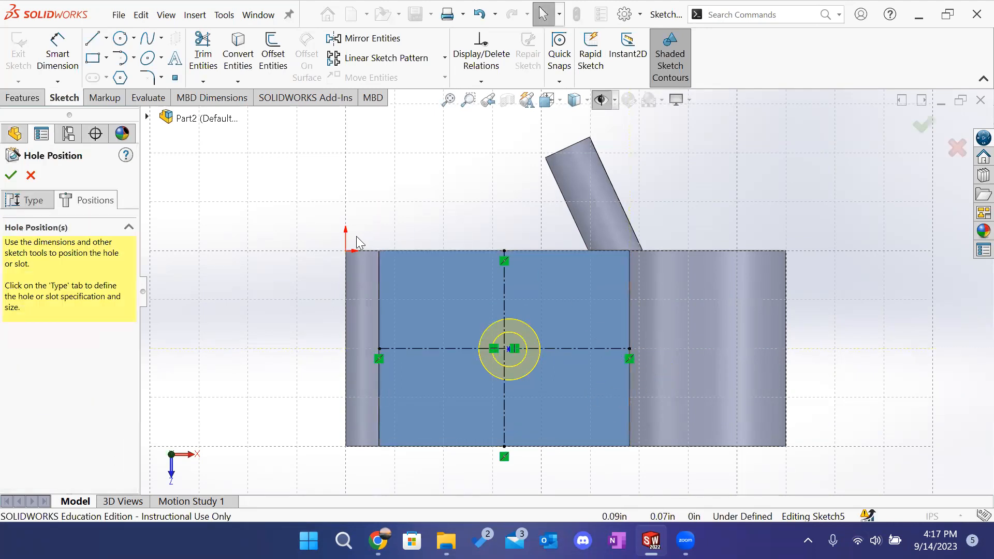
Step: Make the hole's centre point coincident with the vertical centerline's midpoint and finish the counterbore hole
{"action": "left_click", "coordinate": [509, 349]}
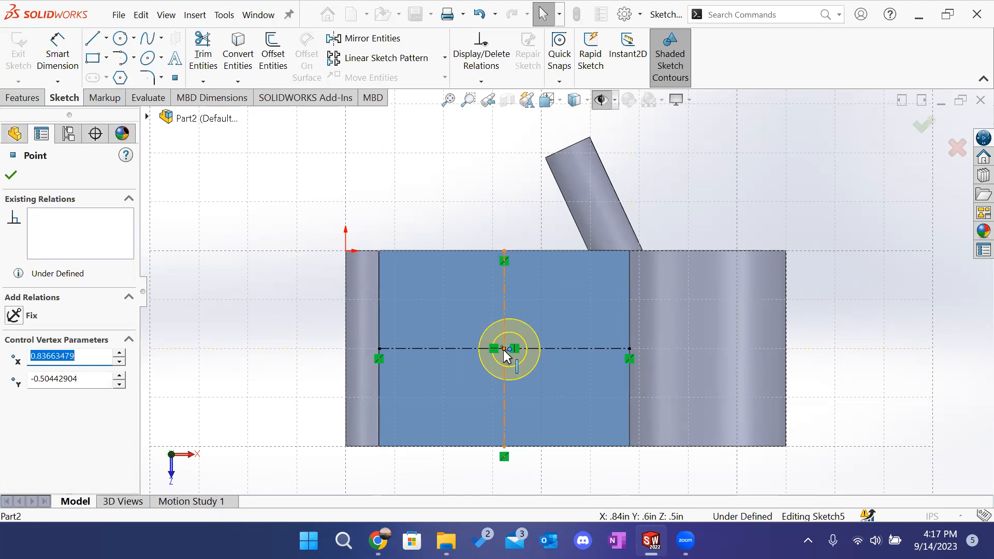
{"action": "left_click", "coordinate": [504, 348], "text": "ctrl"}
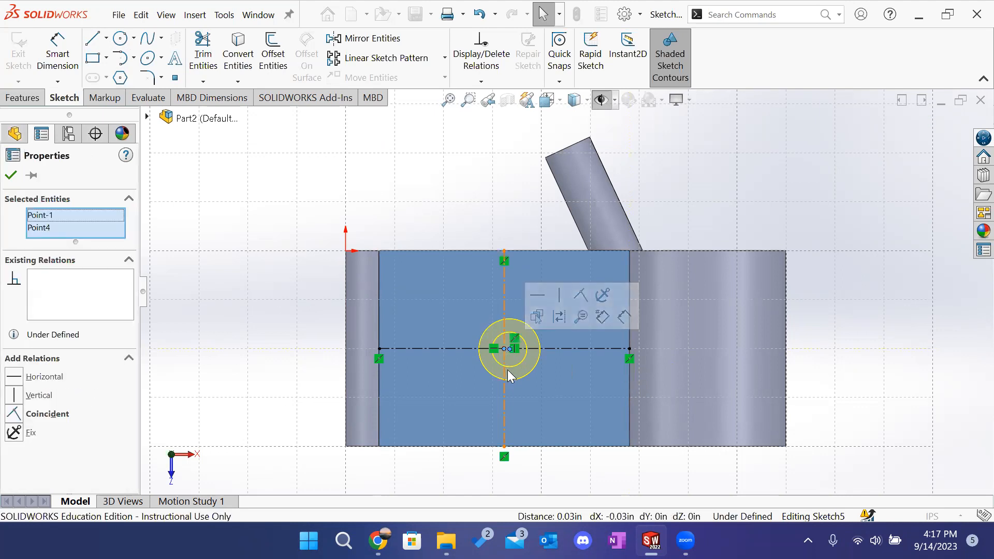
{"action": "left_click", "coordinate": [47, 415]}
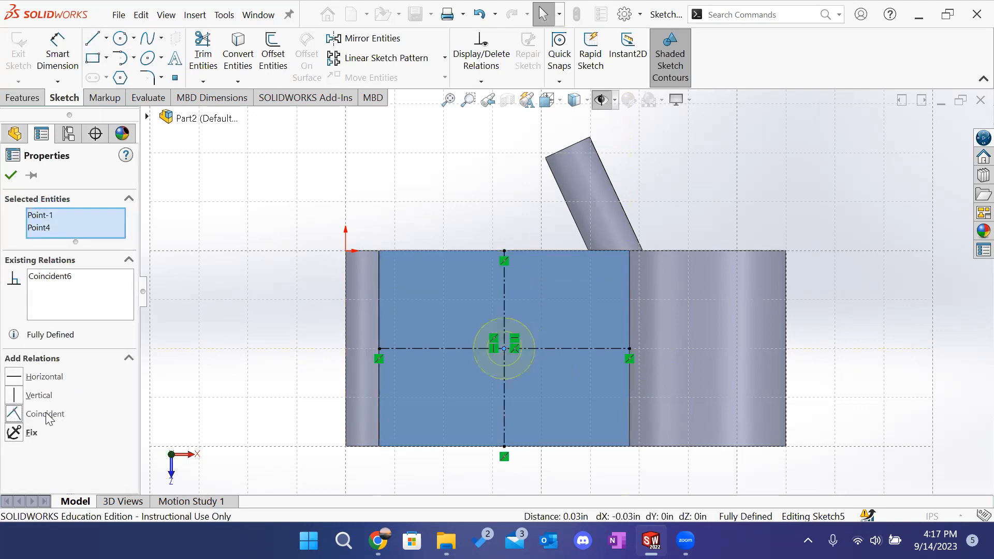
{"action": "left_click", "coordinate": [6, 177]}
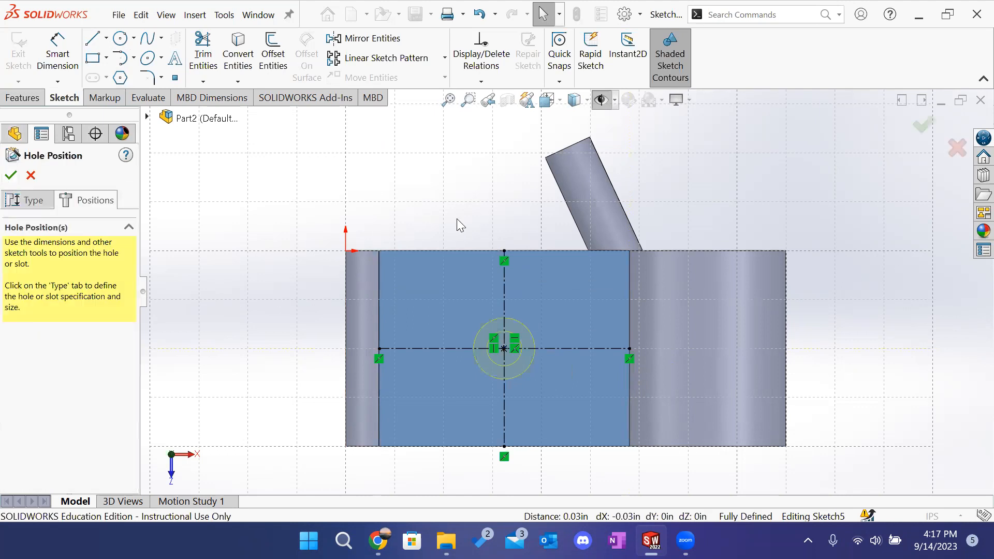
{"action": "left_click", "coordinate": [10, 176]}
{"action": "middle_click_drag", "start_coordinate": [345, 273], "coordinate": [265, 335]}
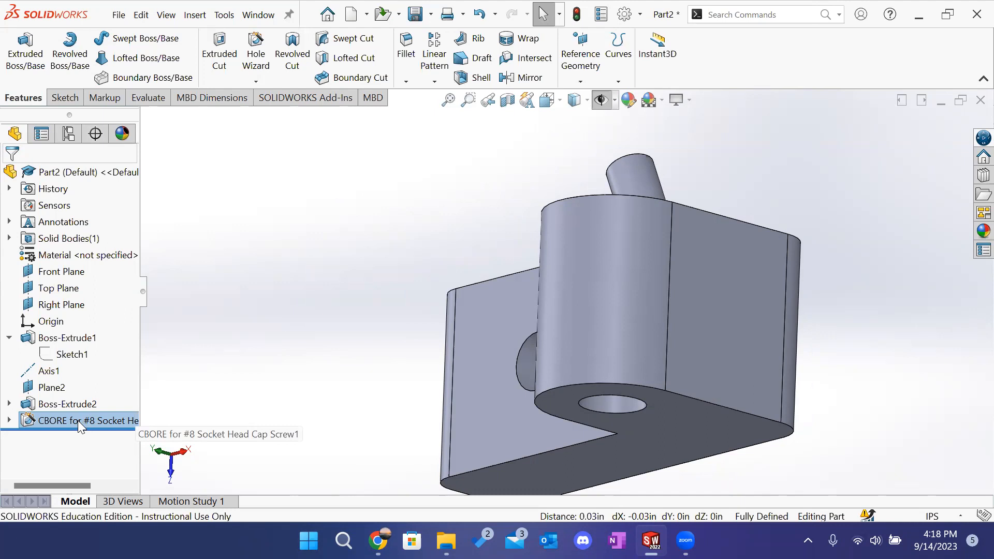
{"action": "middle_click_drag", "start_coordinate": [337, 361], "coordinate": [481, 280]}
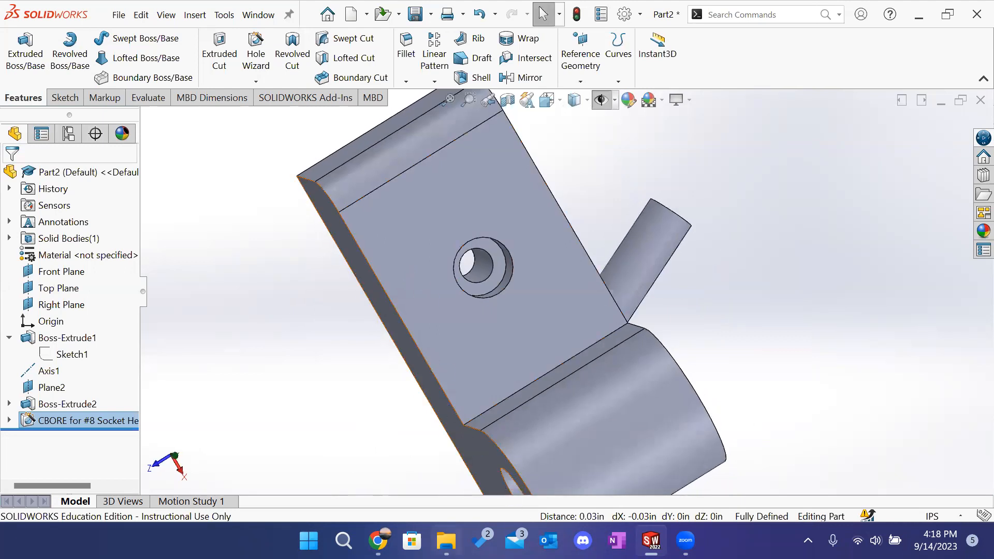
{"action": "left_click", "coordinate": [305, 365]}
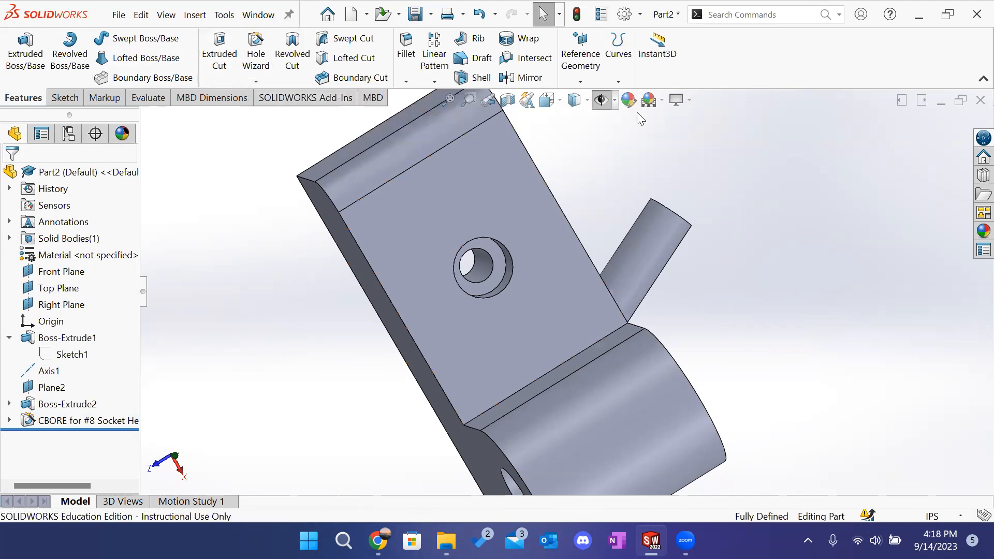
Step: Close the Part1 and Part2 documents without saving their changes
{"action": "mouse_move", "coordinate": [651, 541]}
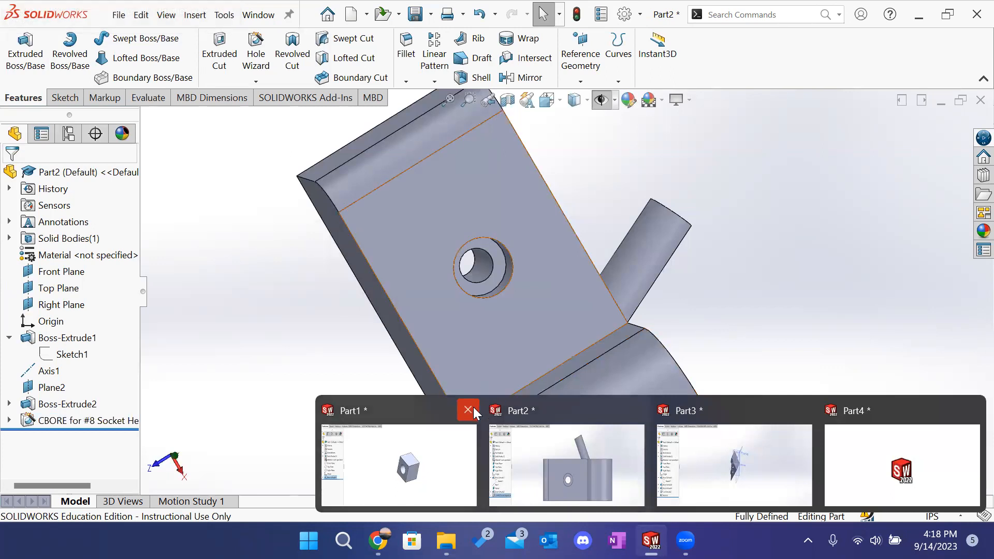
{"action": "left_click", "coordinate": [468, 410]}
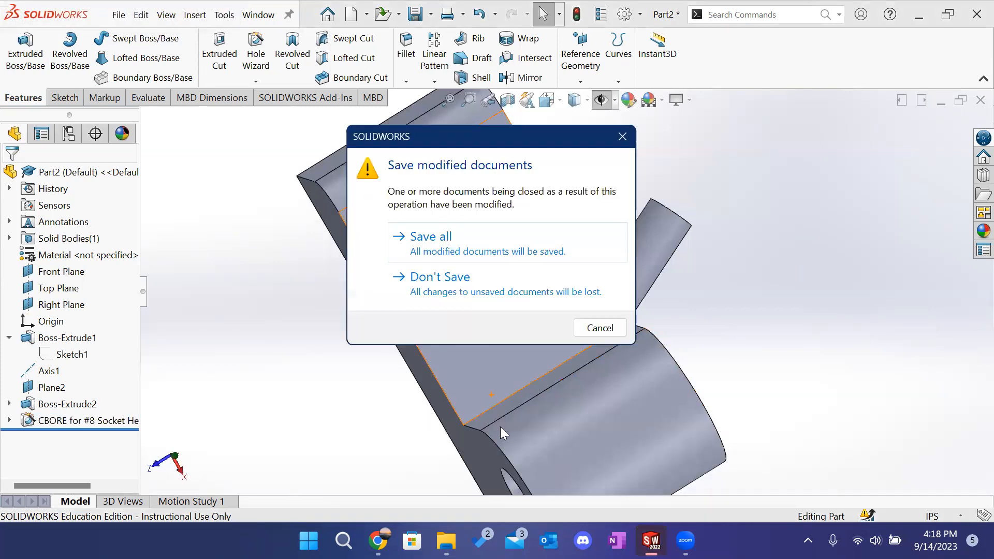
{"action": "left_click", "coordinate": [510, 280]}
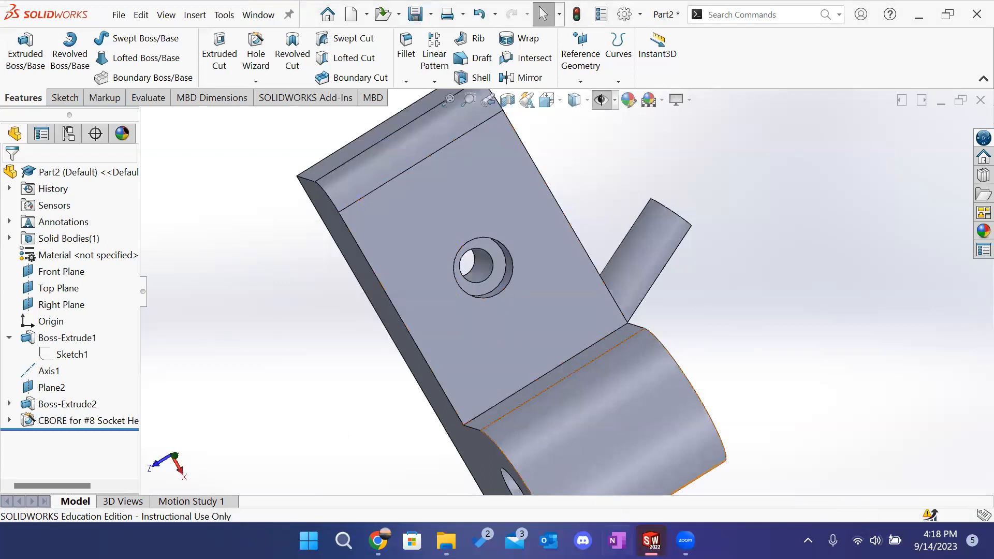
{"action": "left_click", "coordinate": [548, 408]}
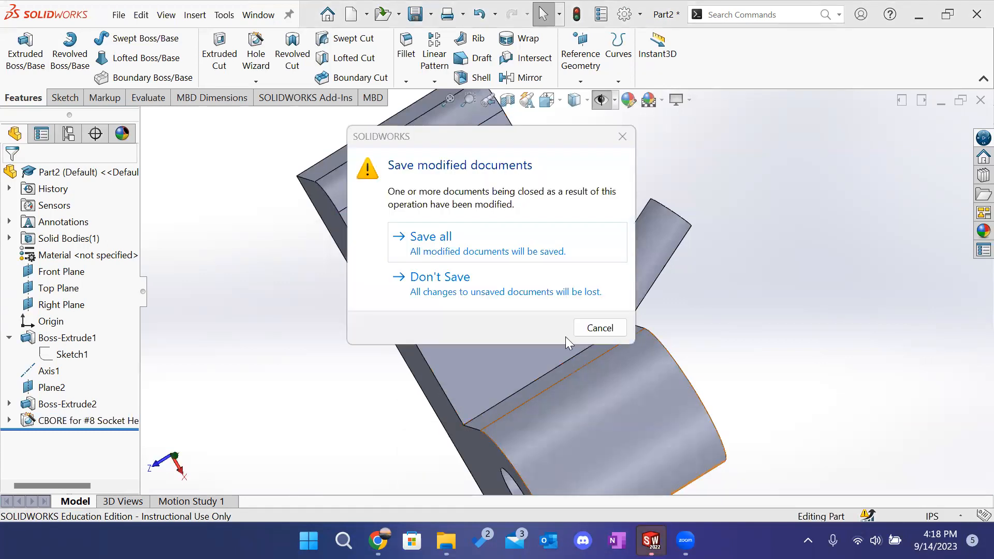
{"action": "left_click", "coordinate": [569, 331]}
Step: Close the remaining Part3 and Part4 documents without saving their changes
{"action": "mouse_move", "coordinate": [651, 540]}
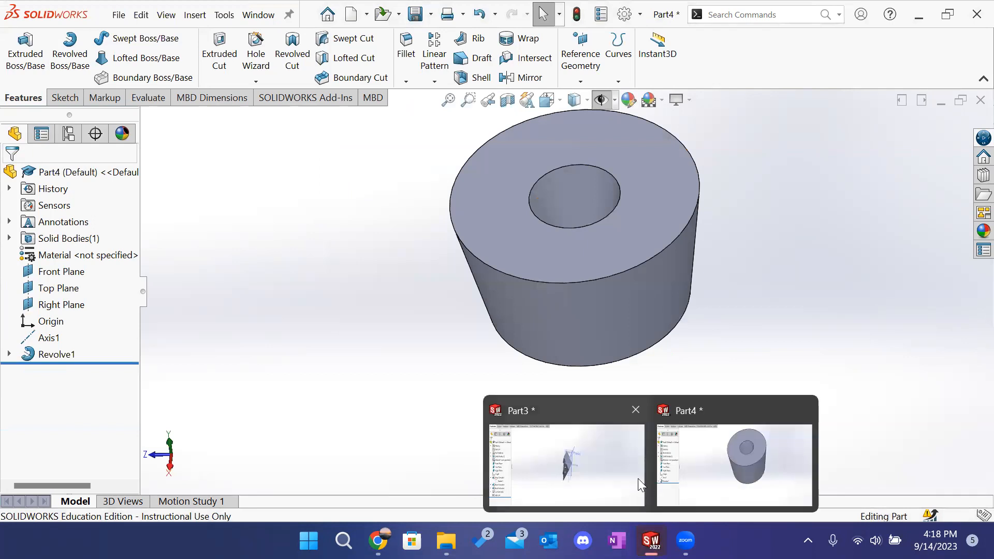
{"action": "left_click", "coordinate": [632, 407]}
{"action": "left_click", "coordinate": [561, 298]}
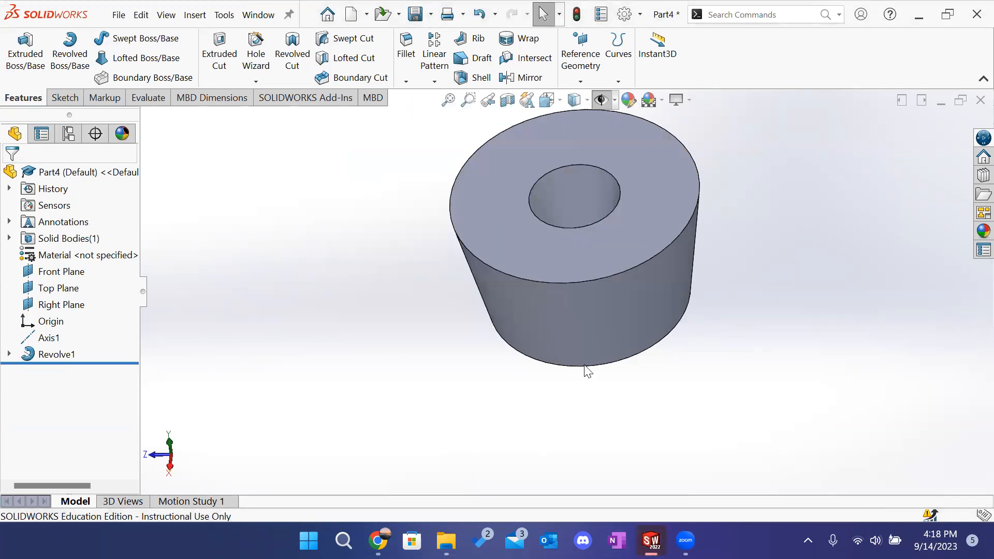
{"action": "left_click", "coordinate": [667, 485]}
{"action": "left_click", "coordinate": [638, 545]}
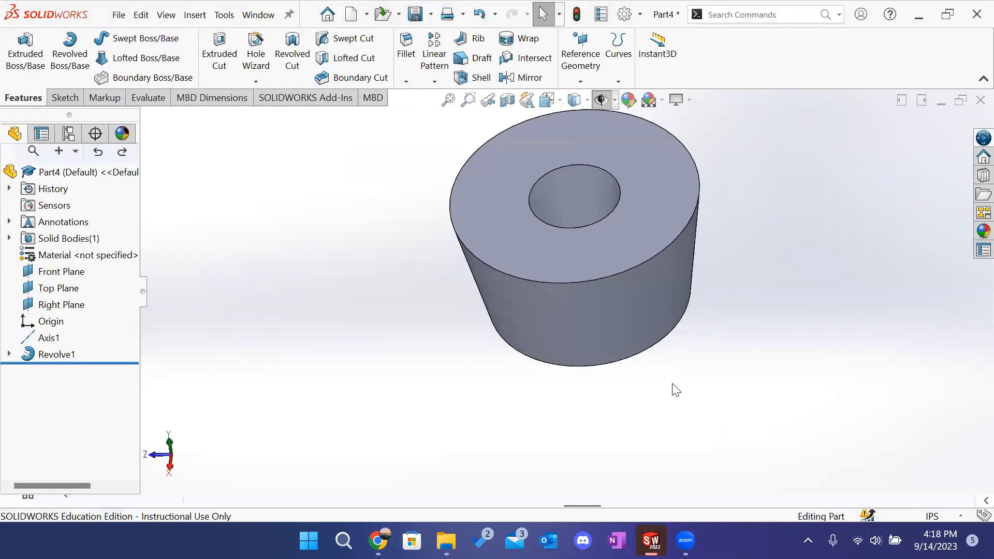
{"action": "right_click", "coordinate": [651, 540]}
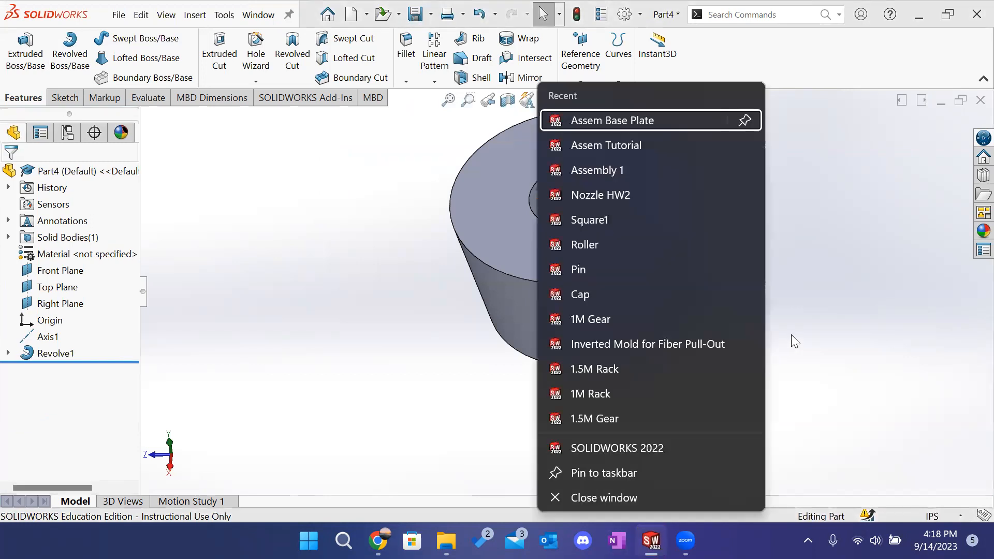
{"action": "left_click", "coordinate": [865, 324]}
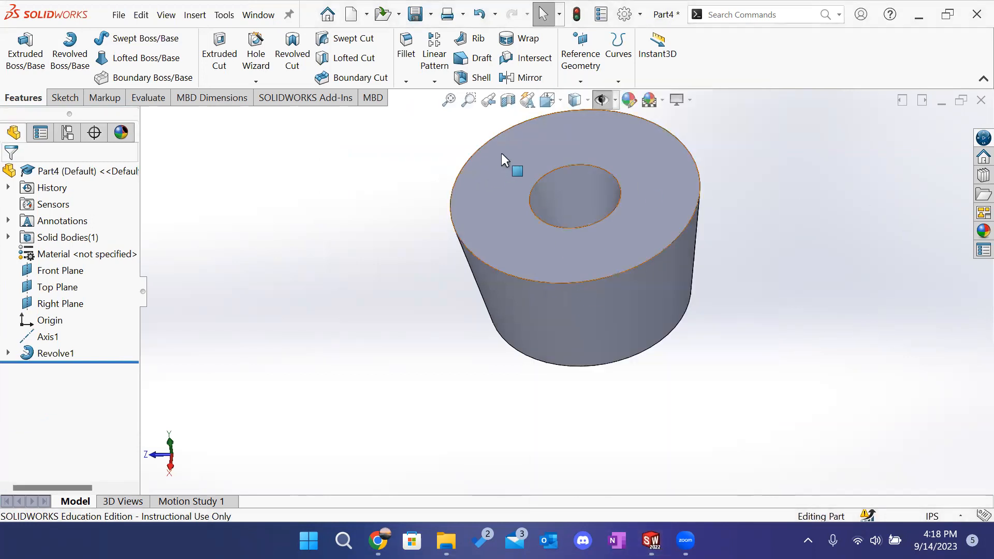
{"action": "left_click", "coordinate": [973, 100]}
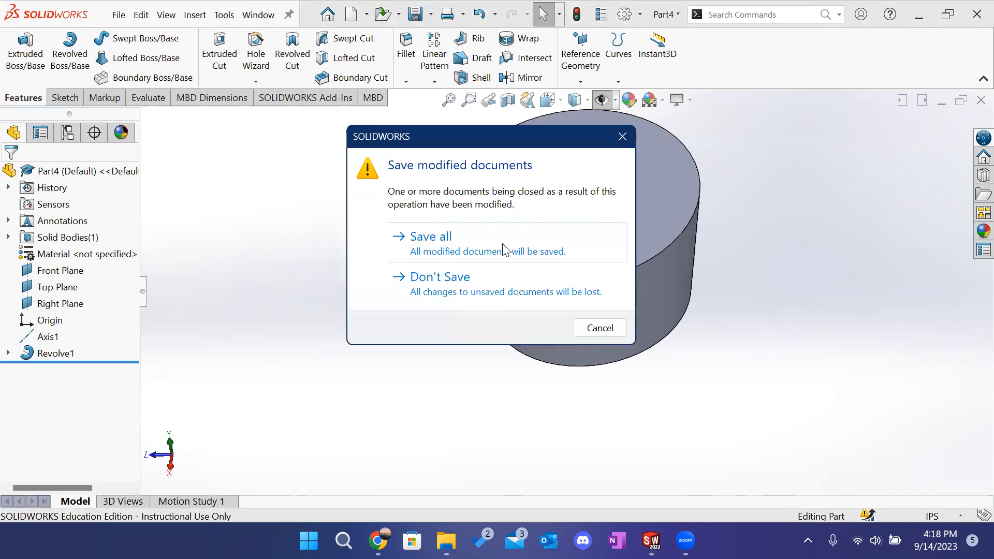
{"action": "left_click", "coordinate": [477, 289]}
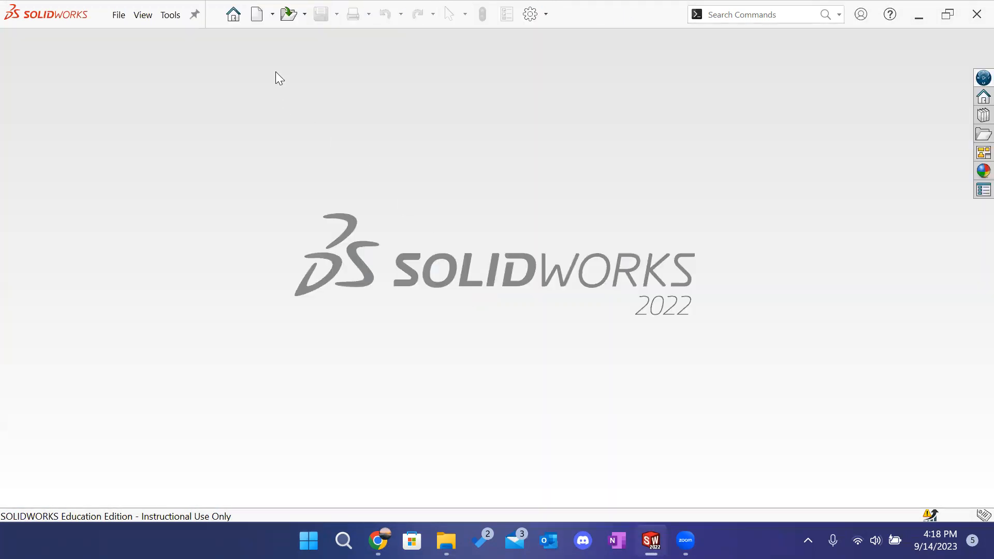
Step: Check the Part Features slide in Chrome and create a new part document in SOLIDWORKS
{"action": "left_click", "coordinate": [378, 541]}
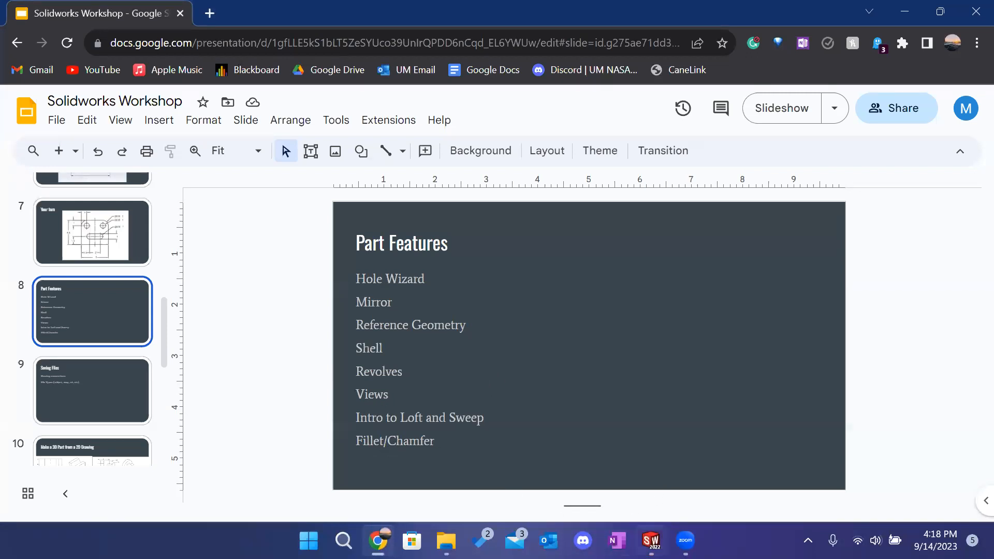
{"action": "mouse_move", "coordinate": [651, 541]}
{"action": "left_click", "coordinate": [651, 541]}
{"action": "key", "text": "ctrl+n"}
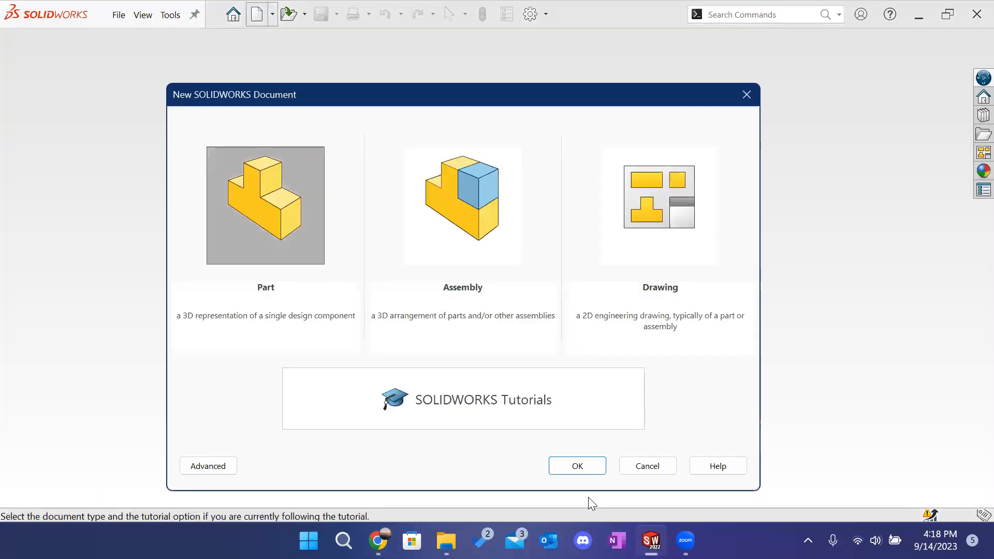
{"action": "left_click", "coordinate": [584, 465]}
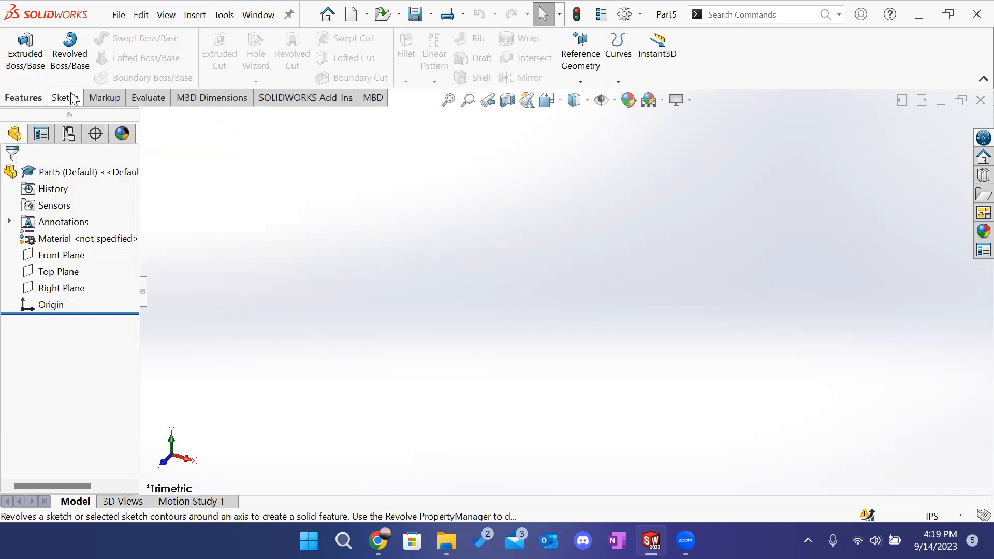
Step: Show the front, top and right reference planes in the new part's graphics area
{"action": "left_click", "coordinate": [71, 98]}
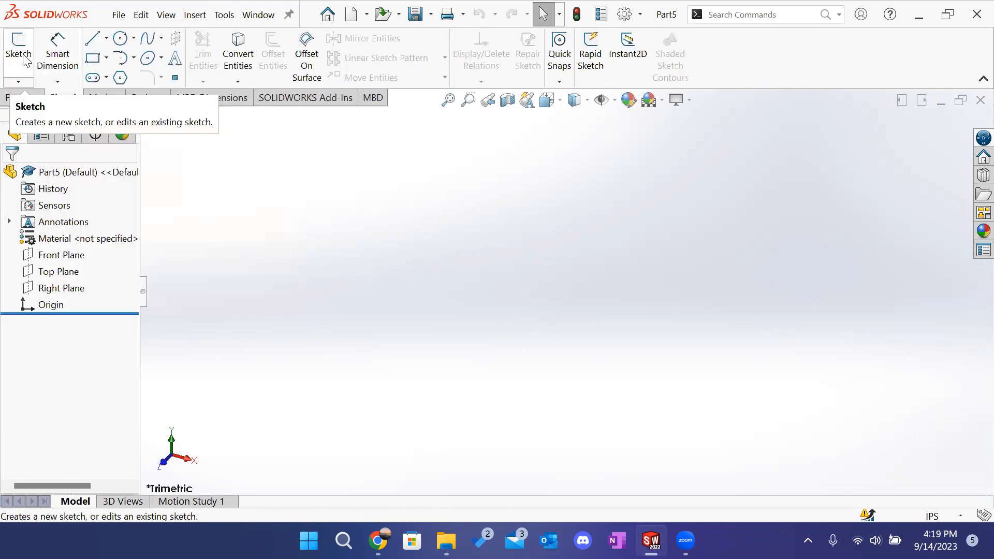
{"action": "left_click", "coordinate": [614, 100]}
{"action": "left_click", "coordinate": [613, 100]}
{"action": "left_click", "coordinate": [614, 102]}
{"action": "left_click", "coordinate": [658, 159]}
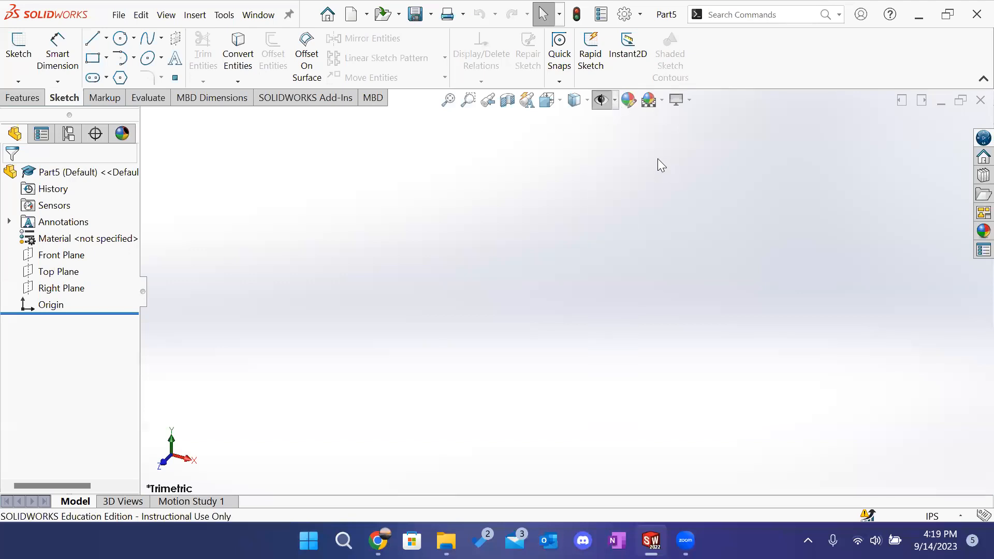
{"action": "left_click", "coordinate": [613, 100]}
{"action": "left_click", "coordinate": [623, 121]}
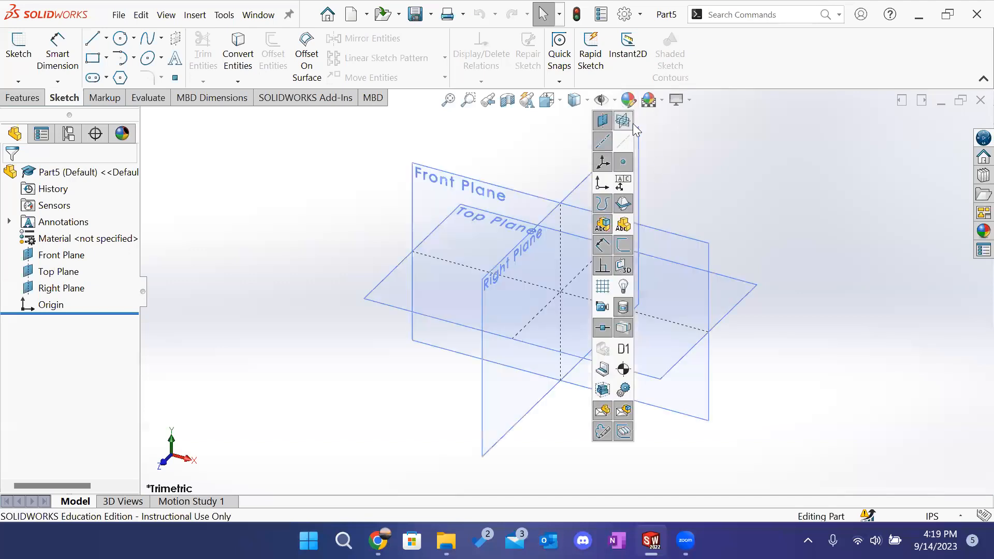
Step: Sketch a corner rectangle on the front plane, starting at the origin and extending up and to the right, and exit the sketch
{"action": "left_click", "coordinate": [817, 246]}
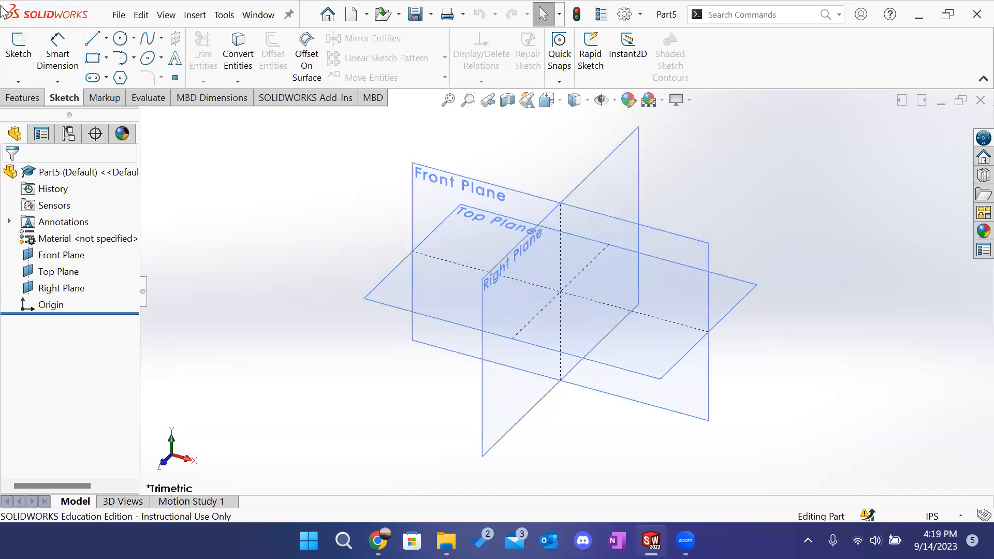
{"action": "left_click", "coordinate": [18, 52]}
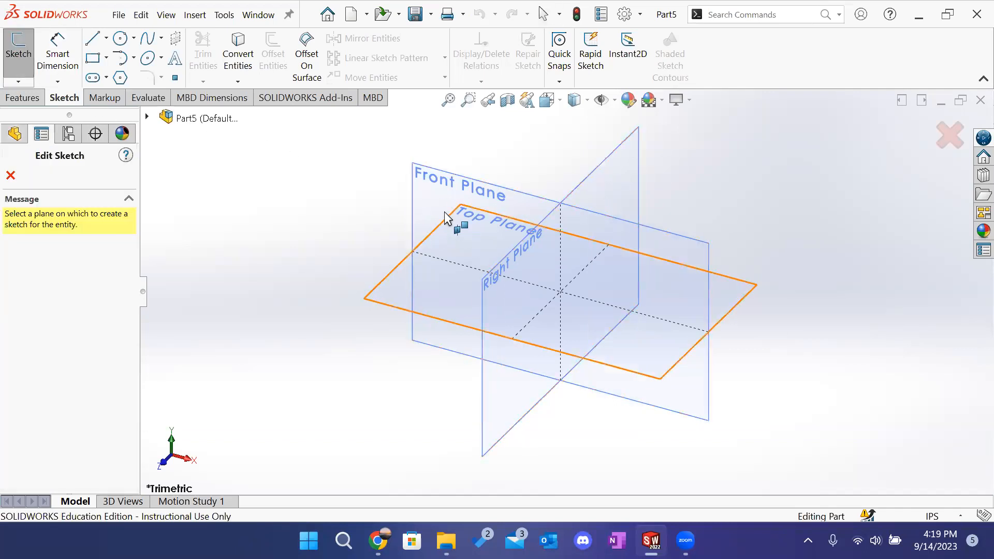
{"action": "left_click", "coordinate": [421, 205]}
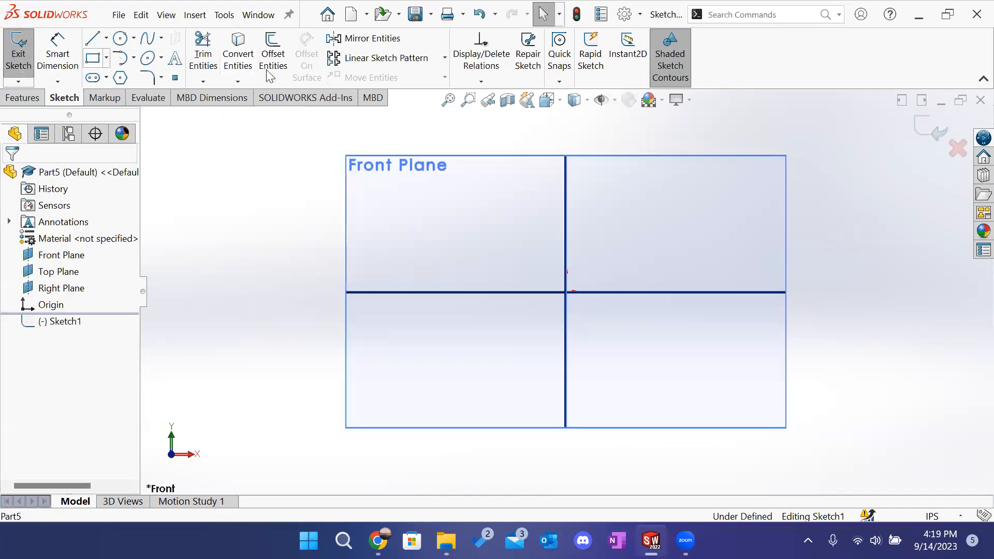
{"action": "left_click", "coordinate": [566, 292]}
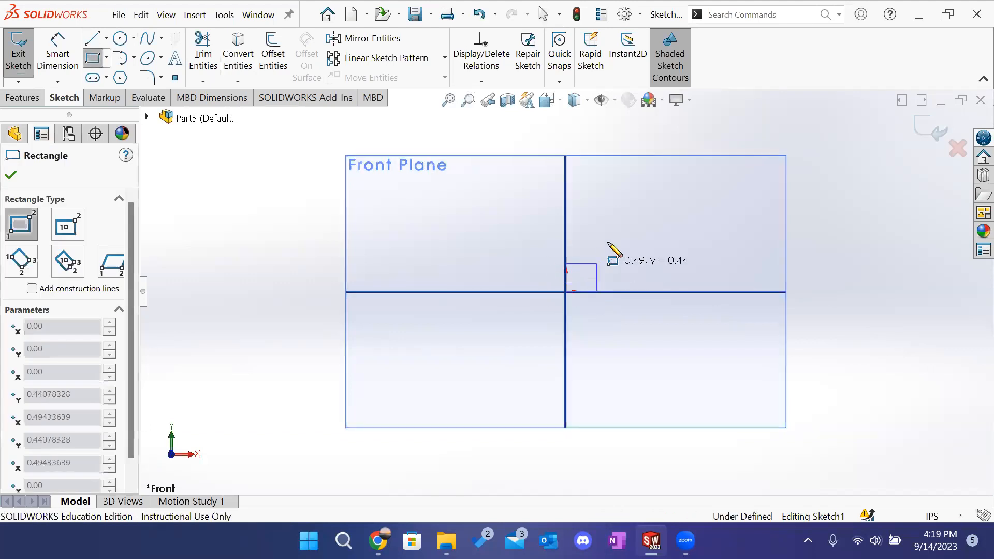
{"action": "left_click", "coordinate": [676, 212]}
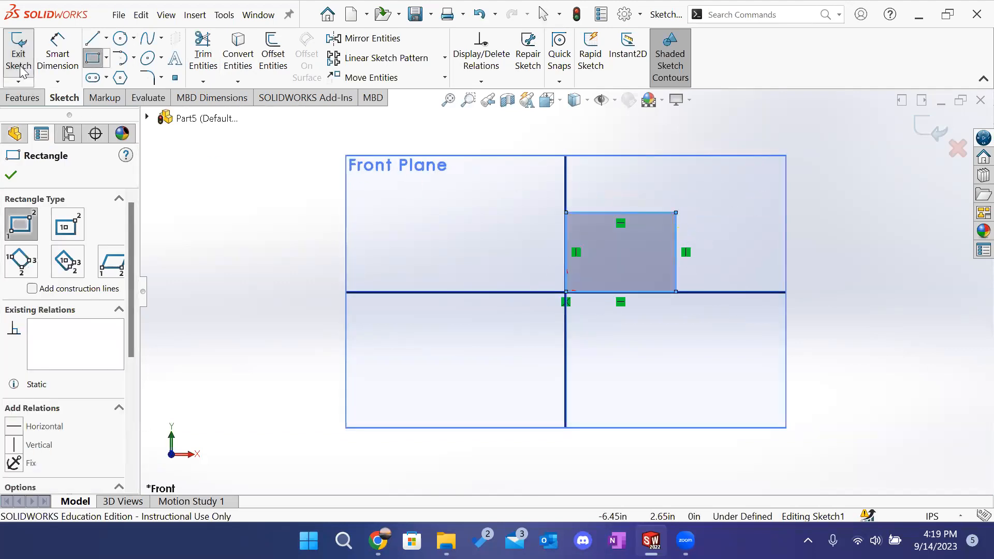
{"action": "left_click", "coordinate": [23, 62]}
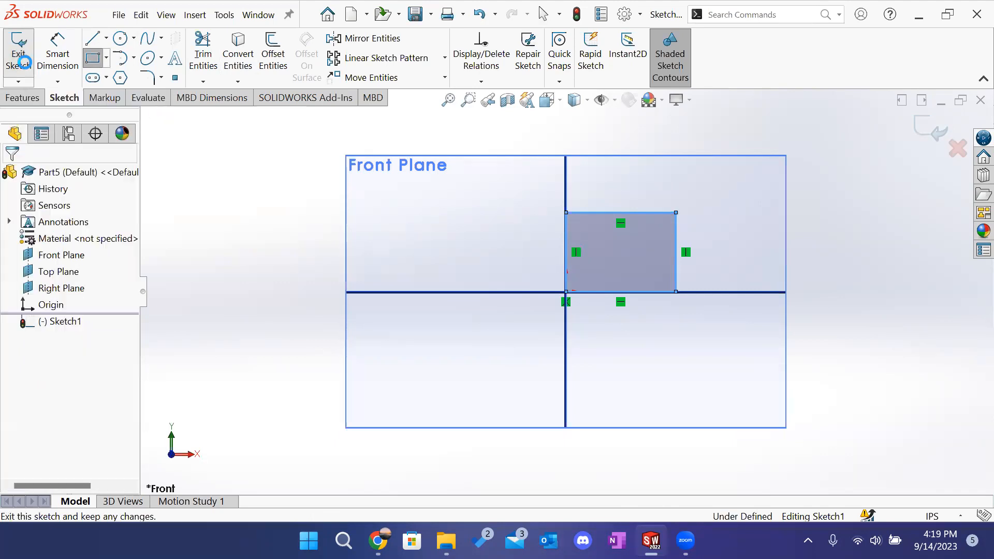
Step: Create a reference plane parallel to the front plane at an offset distance of 3 in
{"action": "middle_click_drag", "start_coordinate": [775, 231], "coordinate": [709, 406]}
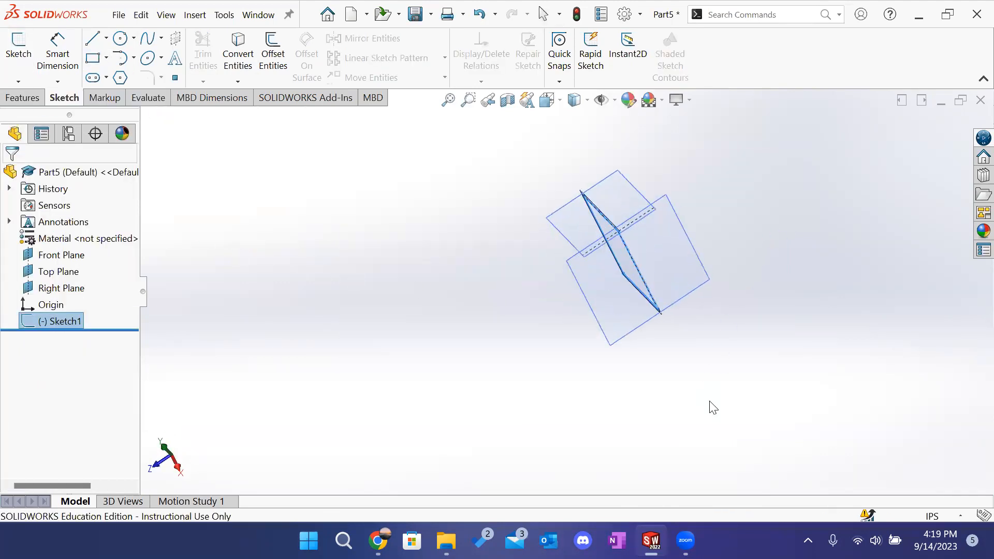
{"action": "left_click", "coordinate": [22, 97]}
{"action": "left_click", "coordinate": [580, 69]}
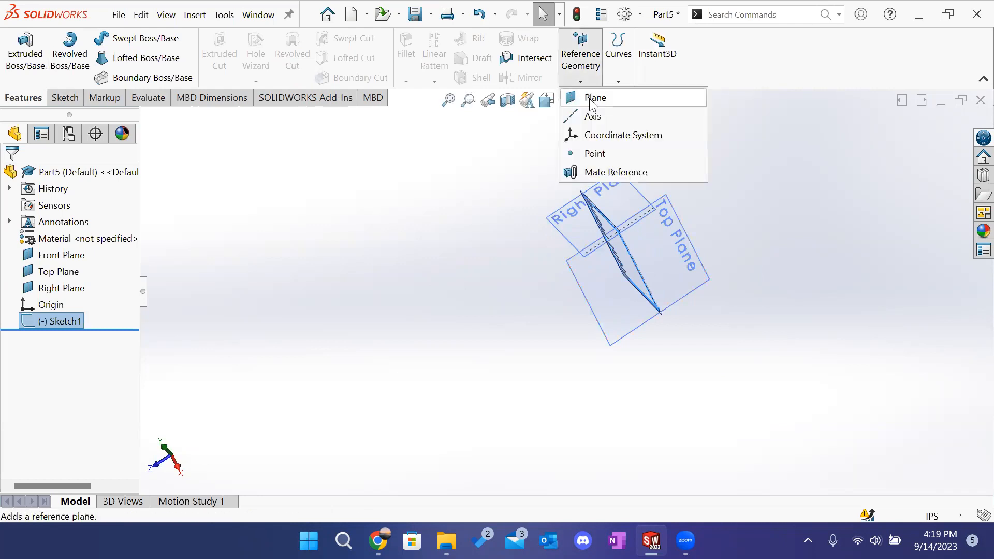
{"action": "left_click", "coordinate": [593, 101]}
{"action": "middle_click_drag", "start_coordinate": [783, 309], "coordinate": [639, 247]}
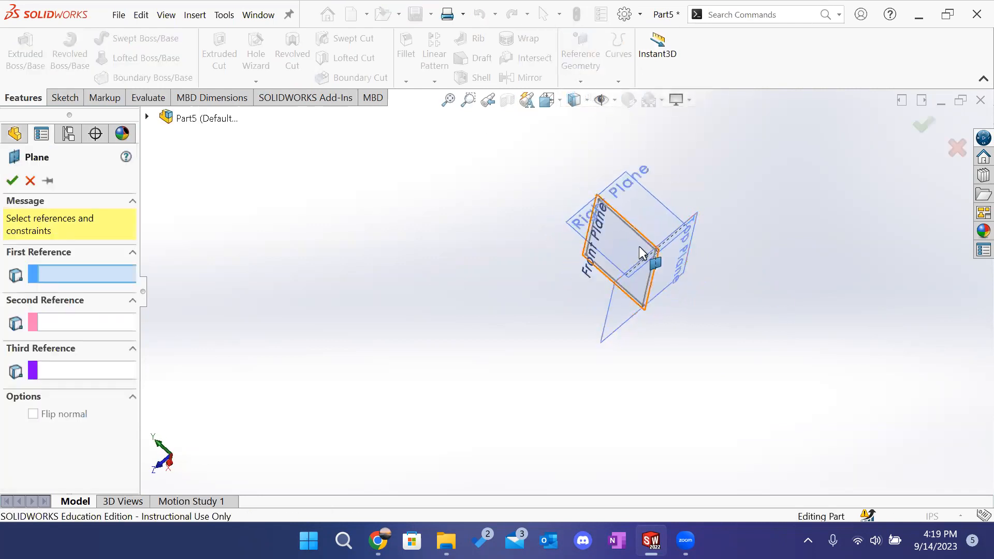
{"action": "left_click", "coordinate": [594, 222]}
{"action": "middle_click_drag", "start_coordinate": [530, 419], "coordinate": [573, 368]}
{"action": "left_click", "coordinate": [68, 372]}
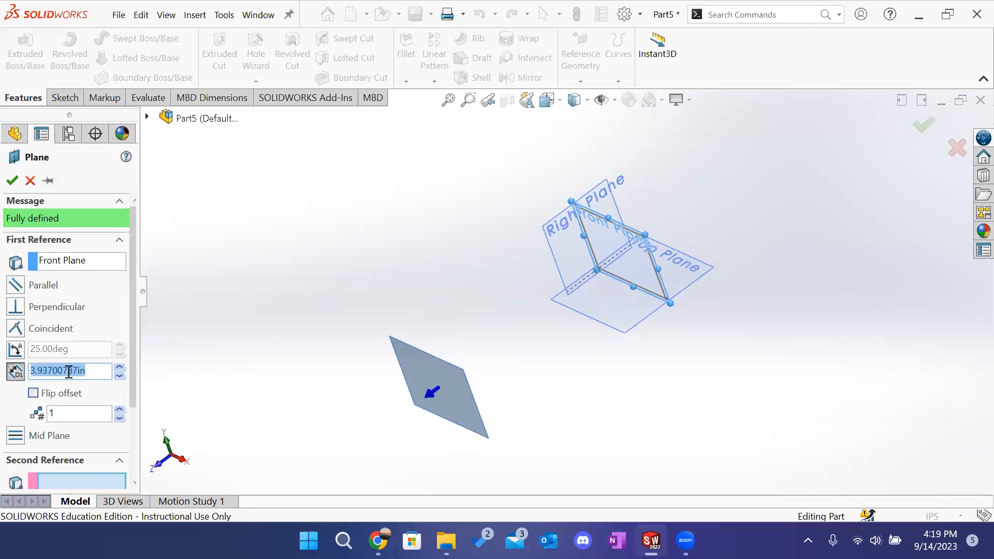
{"action": "type", "text": "3"}
{"action": "key", "text": "Return"}
{"action": "left_click", "coordinate": [12, 180]}
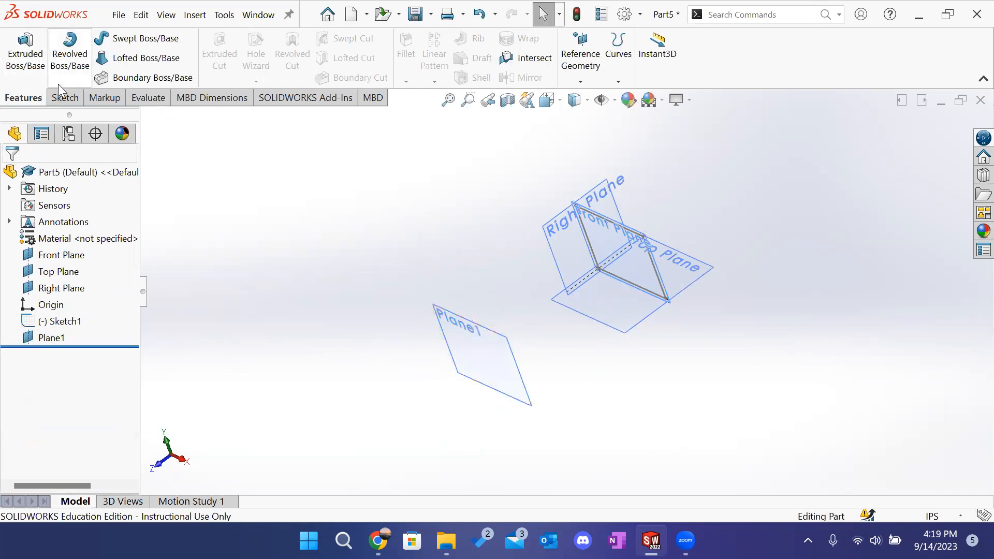
Step: Sketch a circle with a radius of about 0.5 in on the new offset plane, centred over the rectangle, and exit the sketch
{"action": "left_click", "coordinate": [64, 96]}
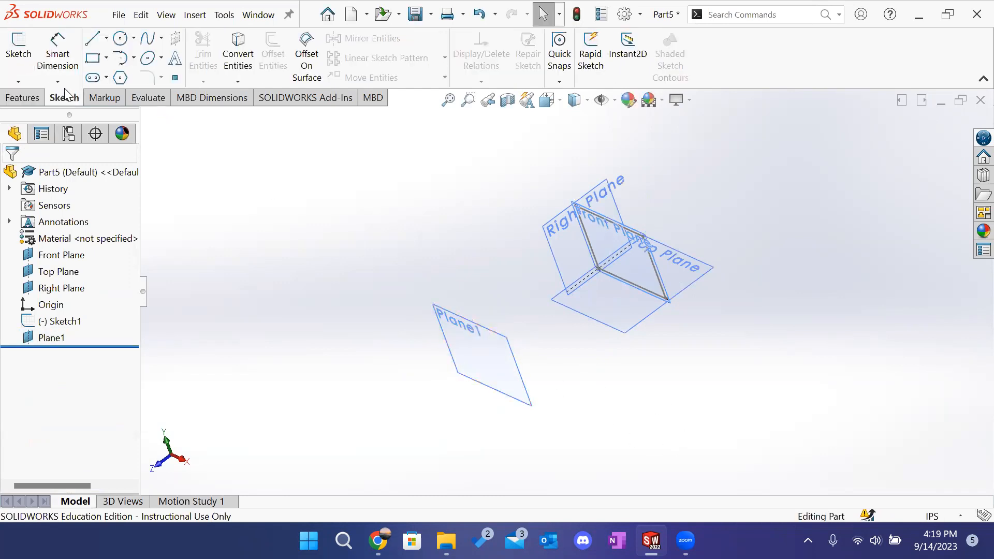
{"action": "left_click", "coordinate": [20, 52]}
{"action": "left_click", "coordinate": [451, 329]}
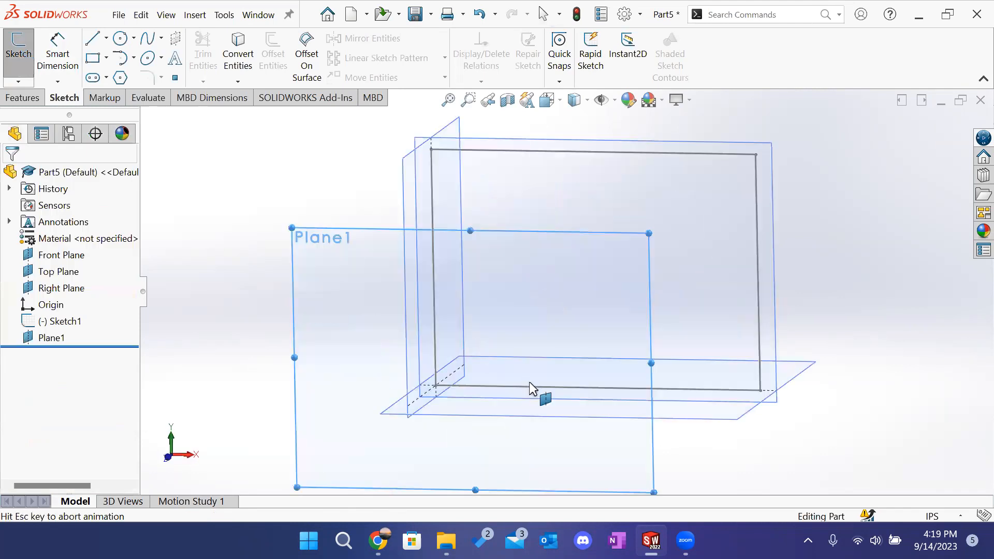
{"action": "left_click", "coordinate": [120, 38]}
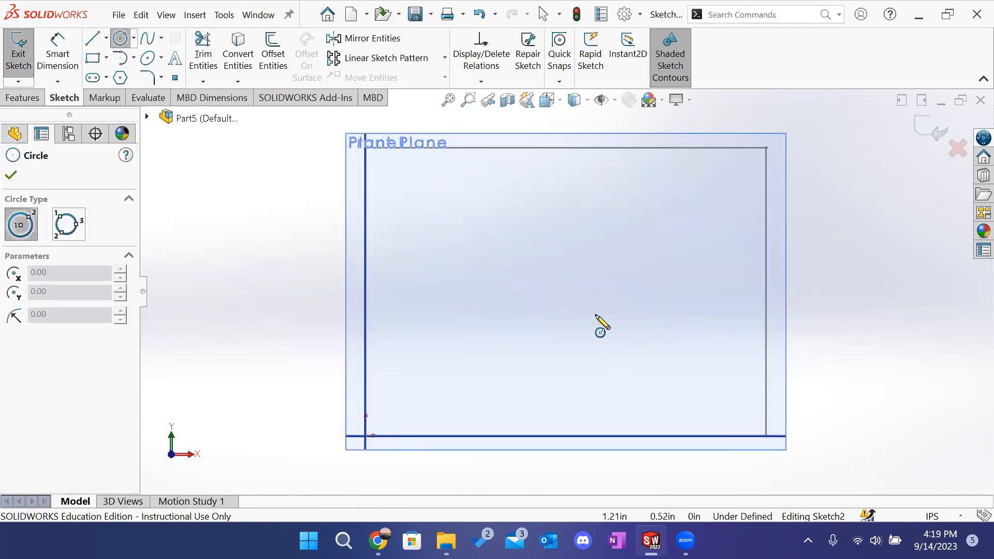
{"action": "left_click", "coordinate": [571, 286]}
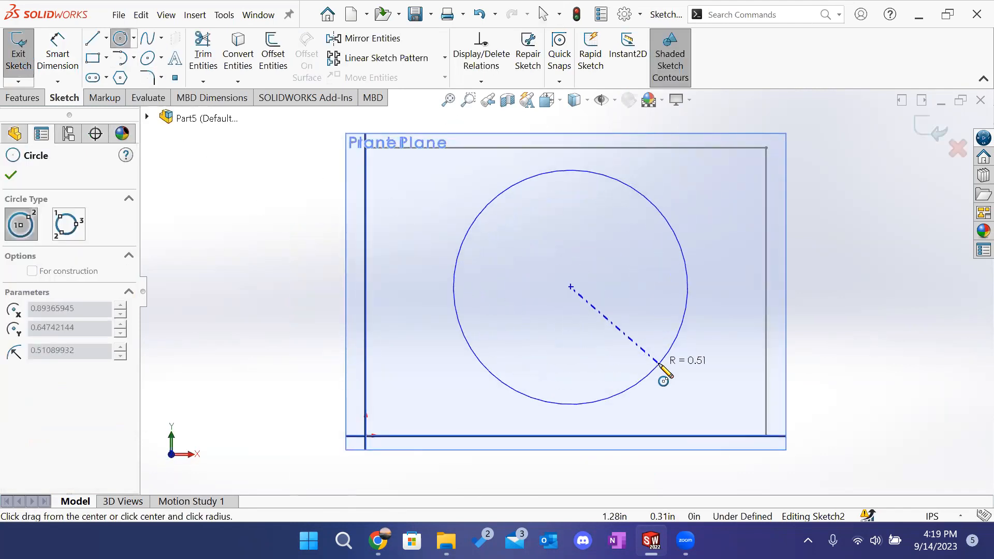
{"action": "left_click", "coordinate": [655, 362]}
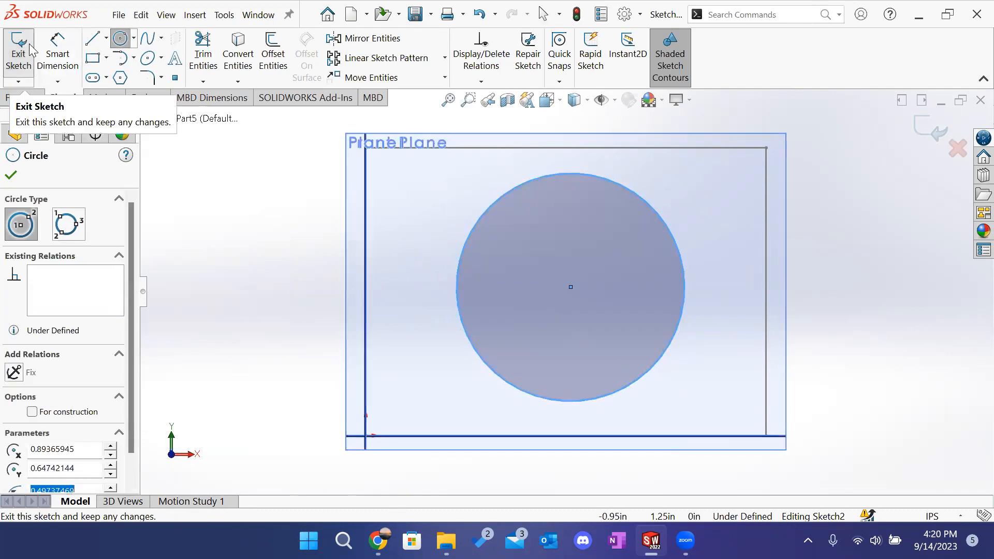
{"action": "left_click", "coordinate": [30, 49]}
Step: Start a Lofted Boss/Base using the circle and the rectangle sketches as its profiles
{"action": "mouse_move", "coordinate": [860, 273]}
{"action": "middle_mouse_down"}
{"action": "mouse_move", "coordinate": [830, 284]}
{"action": "mouse_move", "coordinate": [806, 326]}
{"action": "mouse_move", "coordinate": [744, 366]}
{"action": "middle_mouse_up"}
{"action": "scroll", "coordinate": [745, 399], "scroll_direction": "up", "scroll_amount": 5}
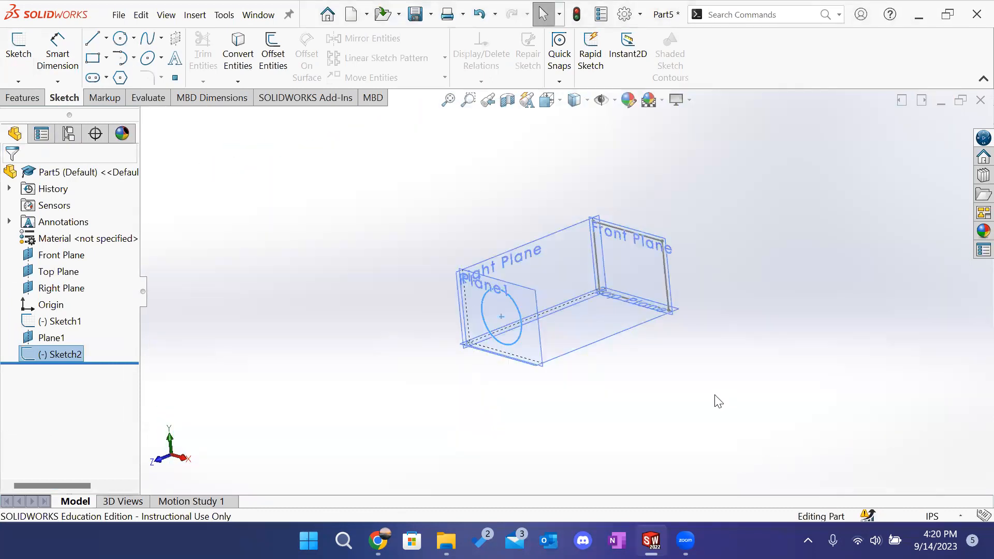
{"action": "left_click", "coordinate": [25, 96]}
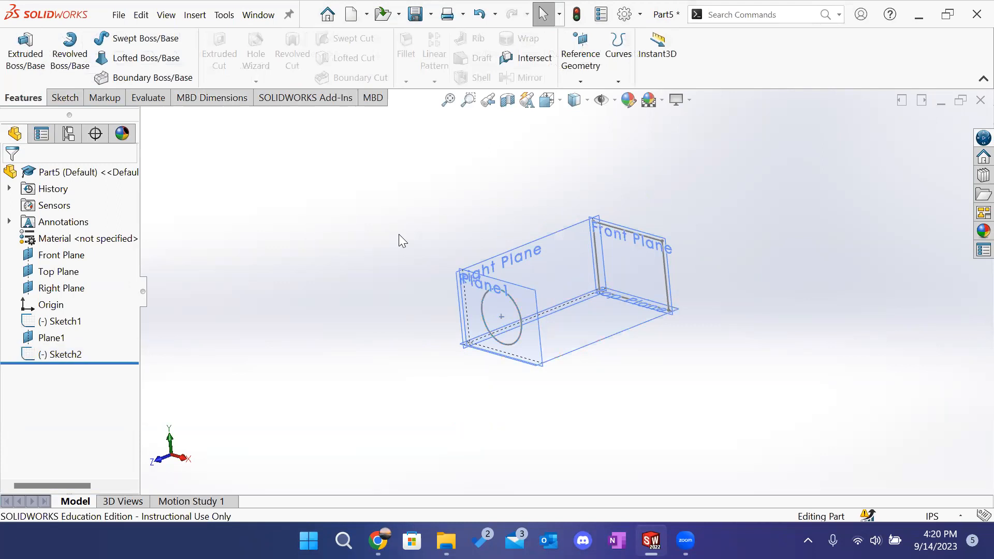
{"action": "left_click", "coordinate": [129, 58]}
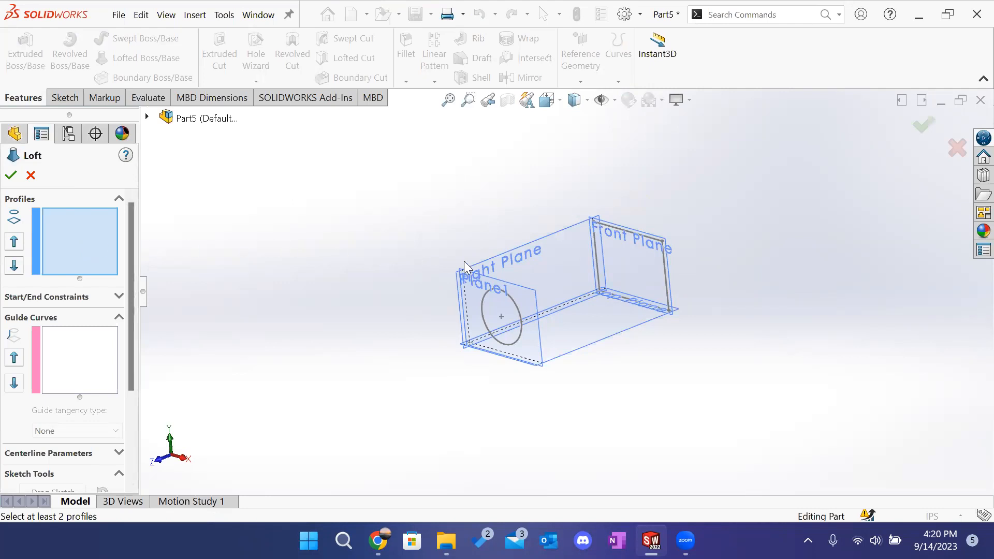
{"action": "left_click", "coordinate": [511, 300]}
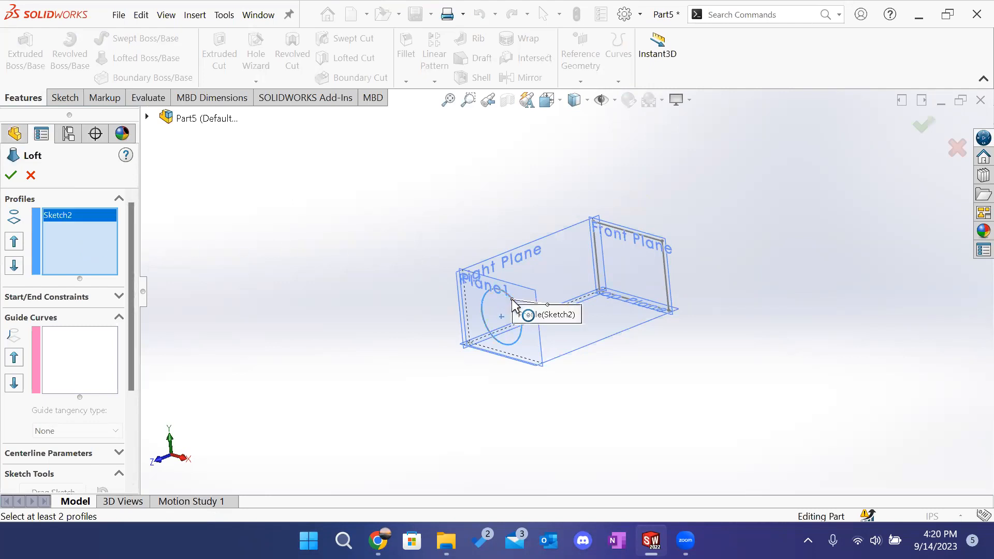
{"action": "left_click", "coordinate": [646, 239]}
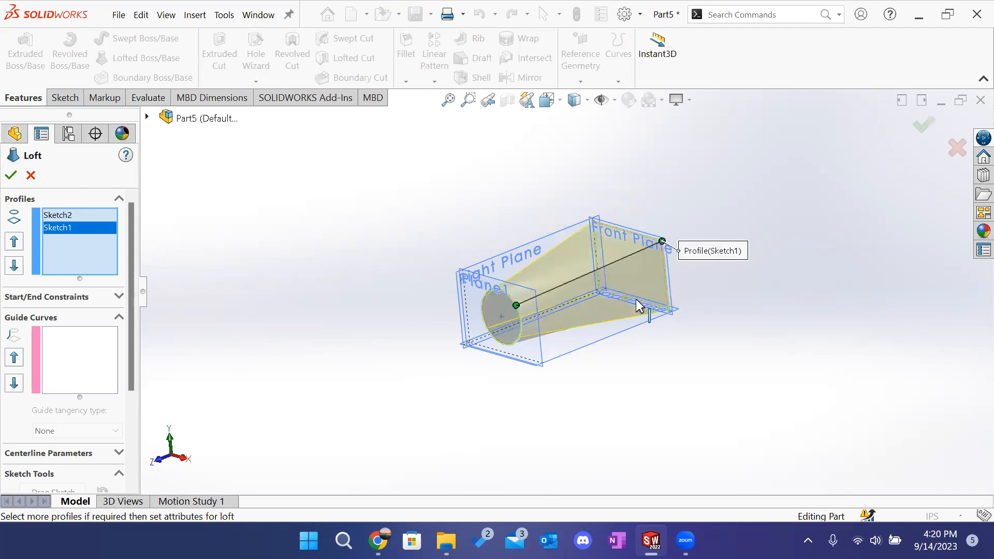
Step: Move the loft connector point around the circle to try different twists, ending on the side that lines up with the rectangle's connected corner
{"action": "middle_click_drag", "start_coordinate": [804, 367], "coordinate": [734, 386]}
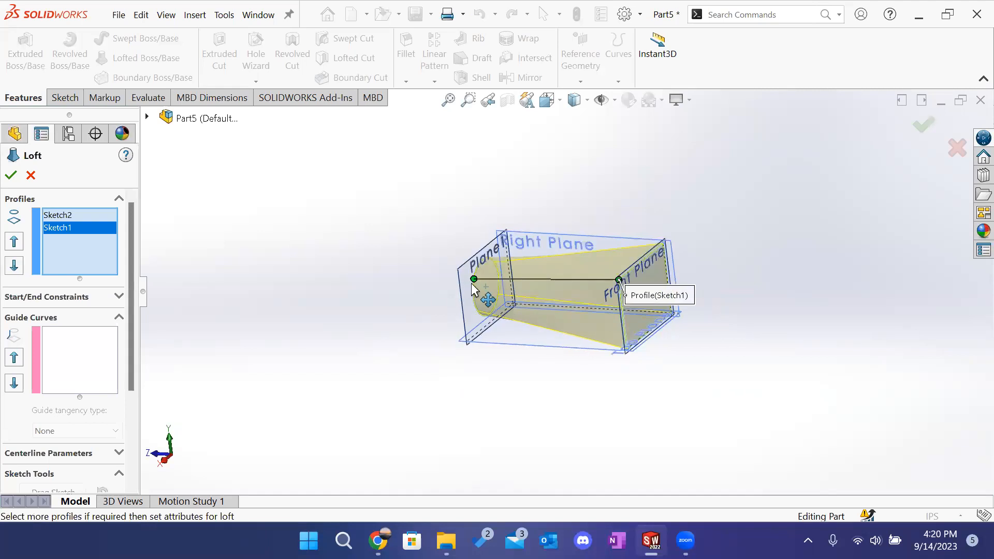
{"action": "left_click_drag", "start_coordinate": [474, 279], "coordinate": [484, 315]}
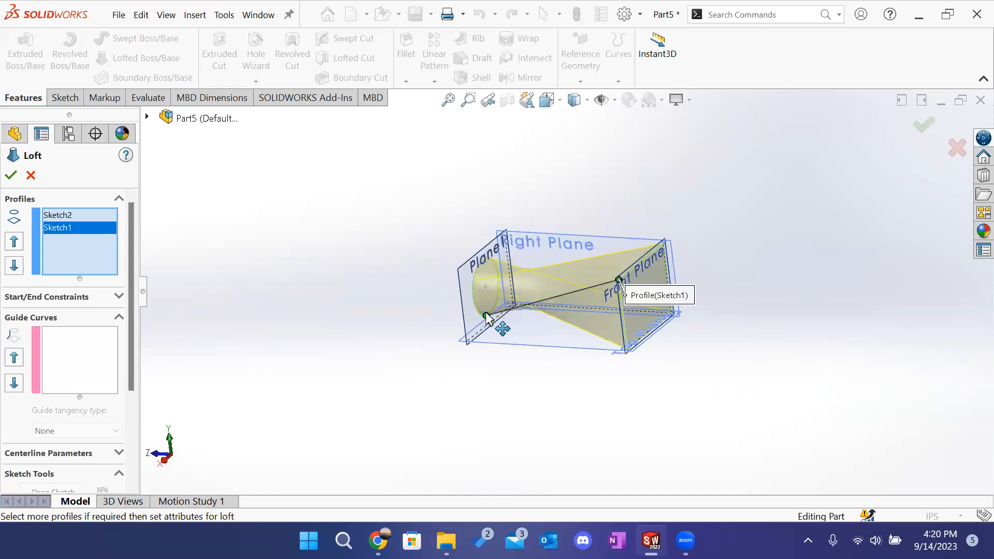
{"action": "middle_click_drag", "start_coordinate": [605, 422], "coordinate": [492, 288]}
{"action": "mouse_move", "coordinate": [495, 286]}
{"action": "left_mouse_down"}
{"action": "mouse_move", "coordinate": [493, 295]}
{"action": "mouse_move", "coordinate": [477, 234]}
{"action": "left_mouse_up"}
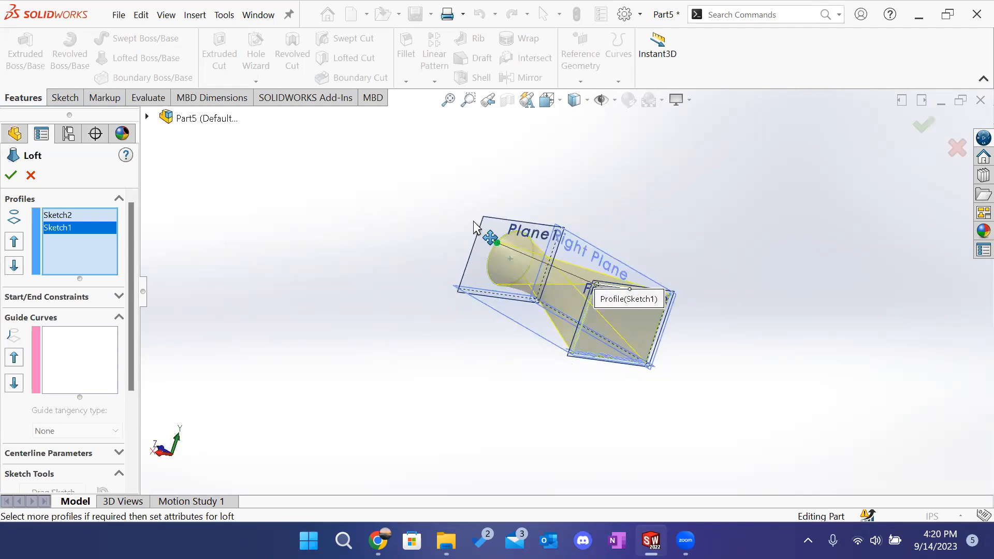
{"action": "middle_click_drag", "start_coordinate": [768, 357], "coordinate": [573, 263]}
{"action": "left_click_drag", "start_coordinate": [484, 247], "coordinate": [477, 261]}
{"action": "middle_click_drag", "start_coordinate": [683, 427], "coordinate": [656, 490]}
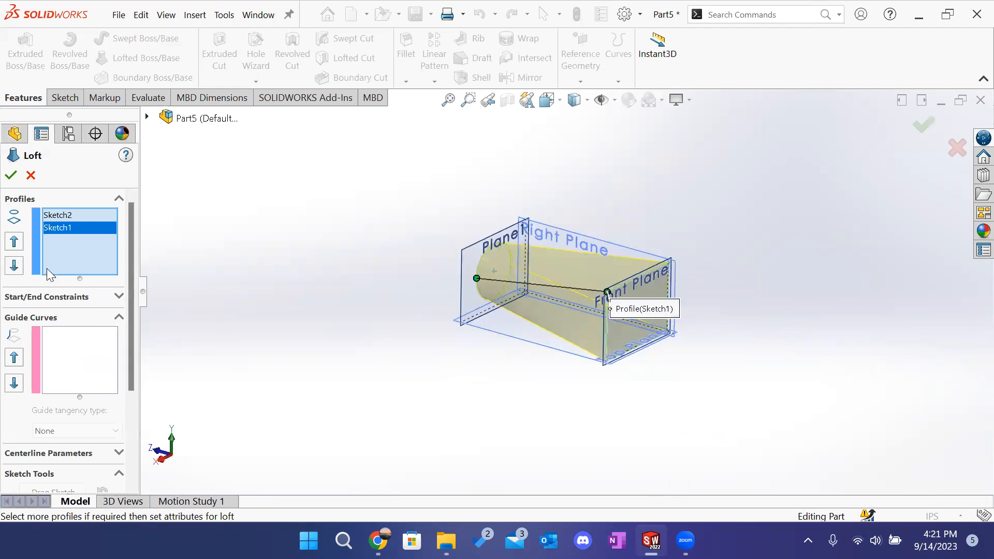
Step: Set both the start and end constraints of the loft to Normal To Profile
{"action": "left_click", "coordinate": [117, 297]}
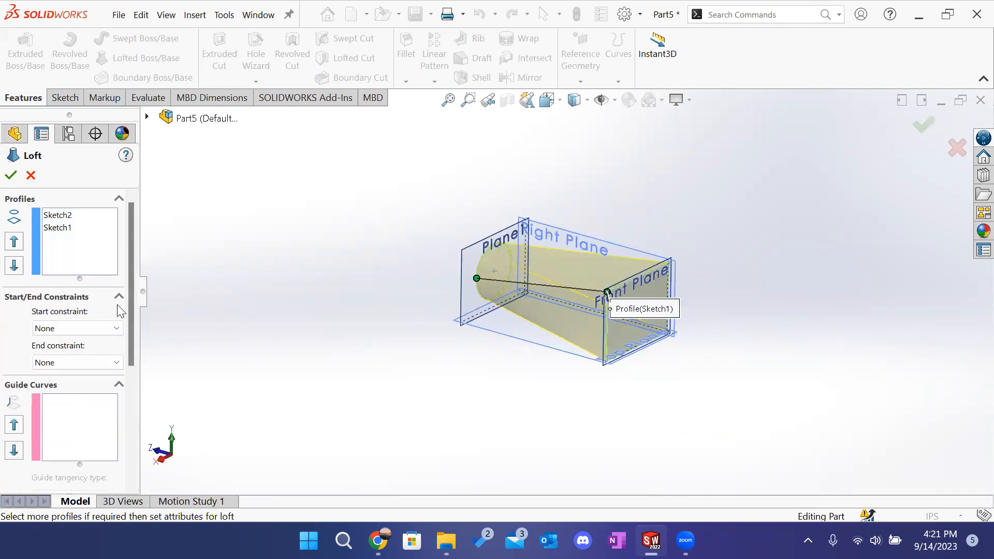
{"action": "left_click", "coordinate": [90, 327]}
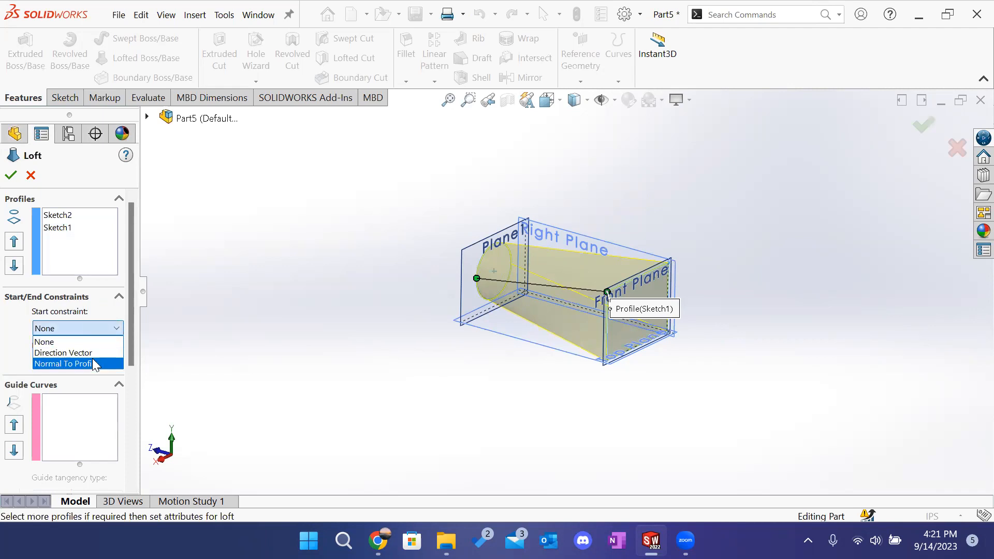
{"action": "left_click", "coordinate": [78, 363]}
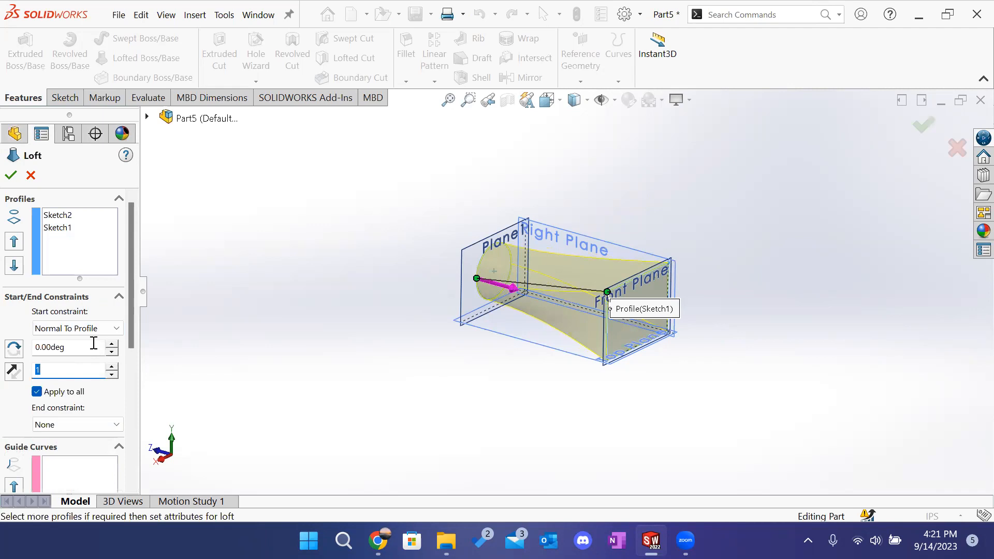
{"action": "left_click", "coordinate": [90, 424]}
{"action": "left_click", "coordinate": [82, 460]}
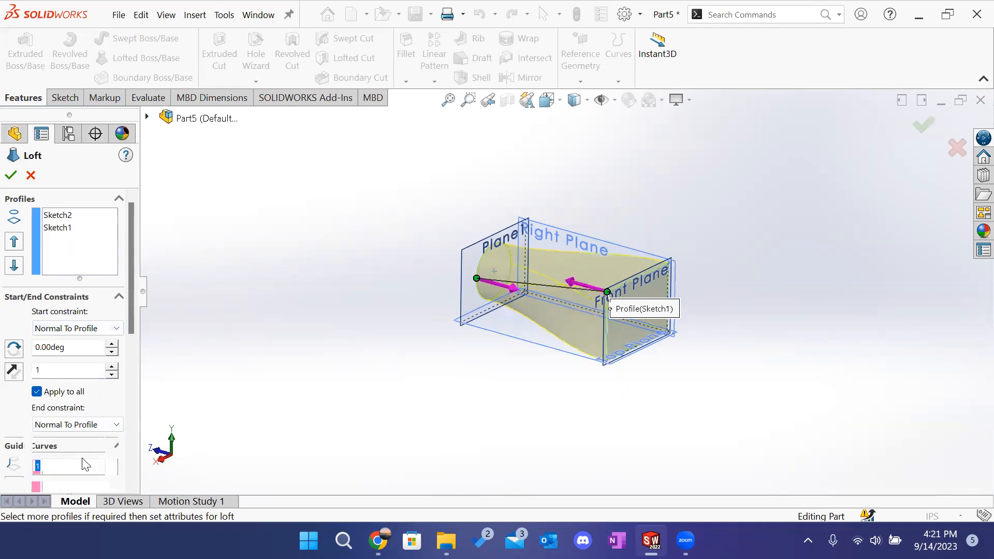
Step: Try Direction Vector as the loft's start constraint, return it to Normal To Profile and review the remaining loft options
{"action": "middle_click_drag", "start_coordinate": [707, 351], "coordinate": [738, 336]}
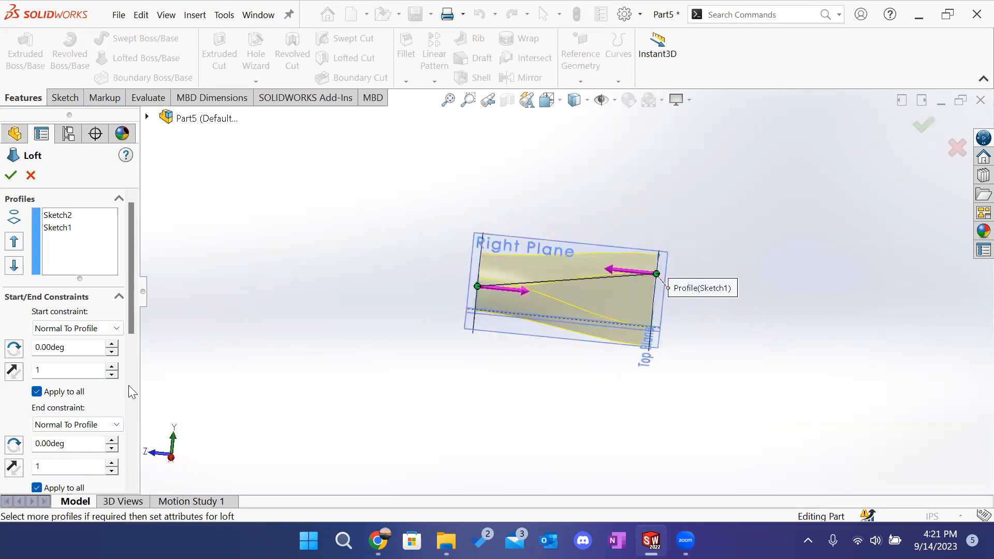
{"action": "scroll", "coordinate": [129, 339], "scroll_direction": "down", "scroll_amount": 3}
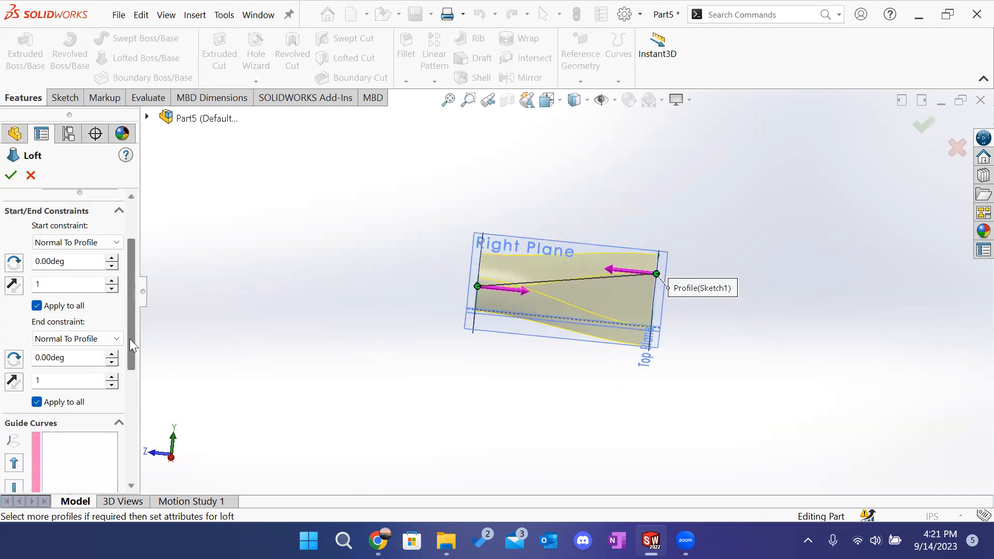
{"action": "left_click", "coordinate": [78, 239]}
{"action": "left_click", "coordinate": [86, 260]}
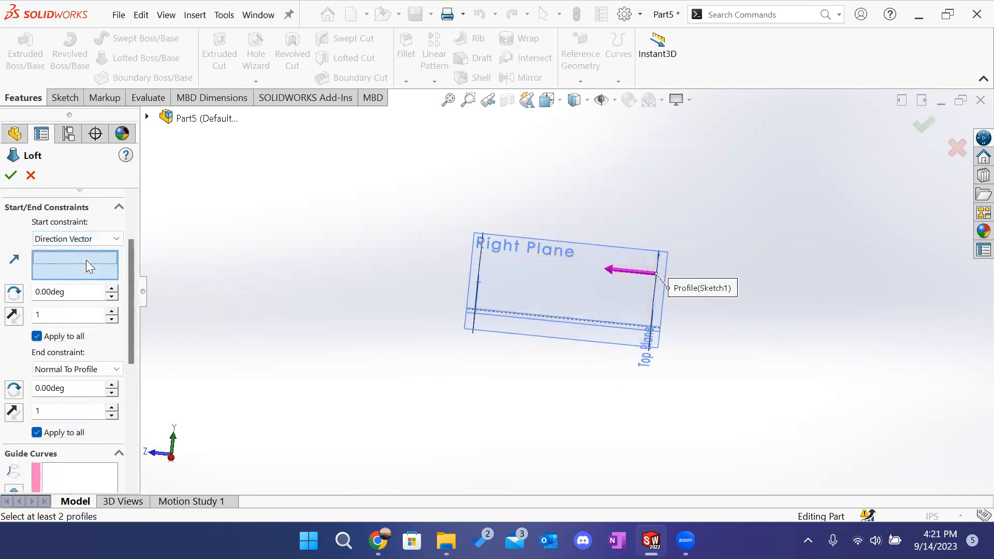
{"action": "middle_click_drag", "start_coordinate": [743, 331], "coordinate": [738, 304]}
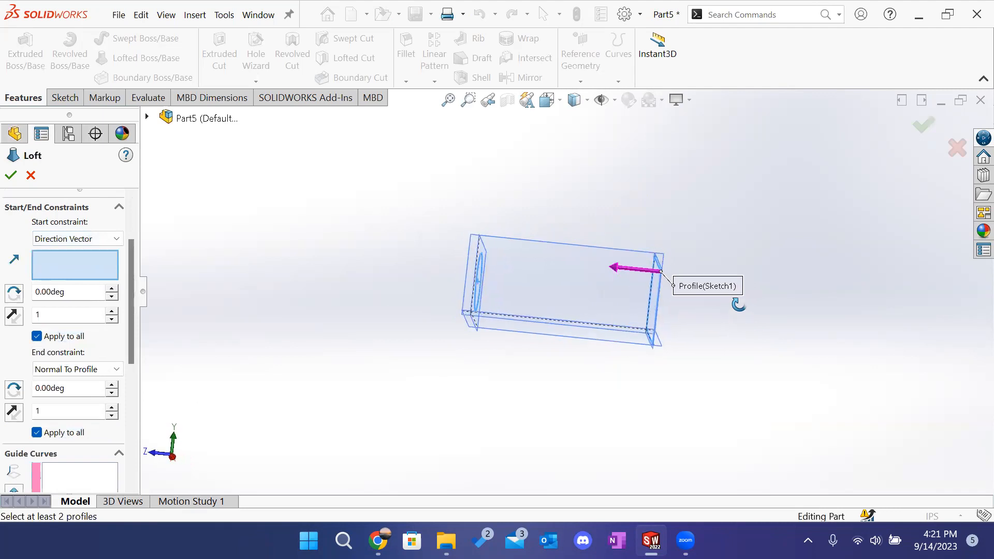
{"action": "left_click", "coordinate": [78, 239]}
{"action": "left_click", "coordinate": [70, 272]}
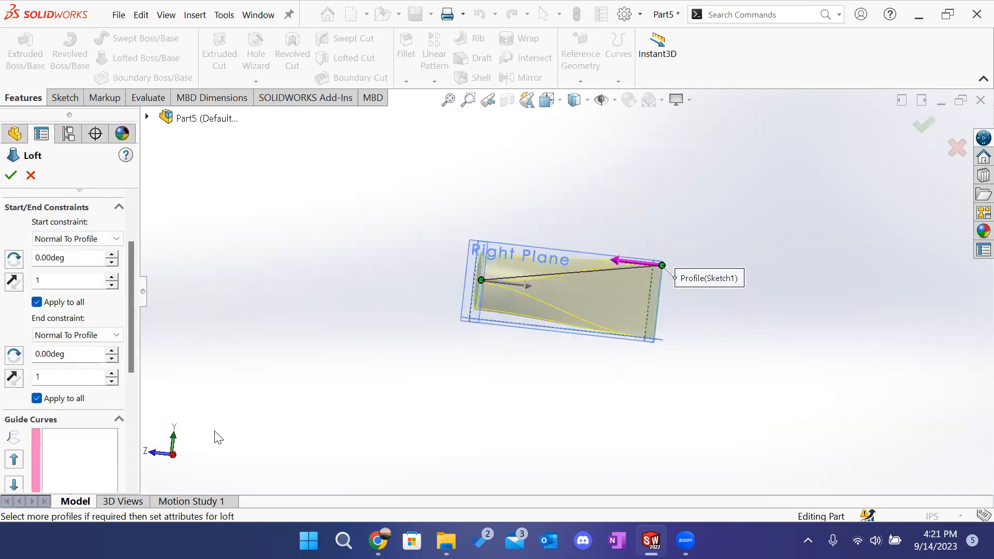
{"action": "scroll", "coordinate": [129, 355], "scroll_direction": "down", "scroll_amount": 5}
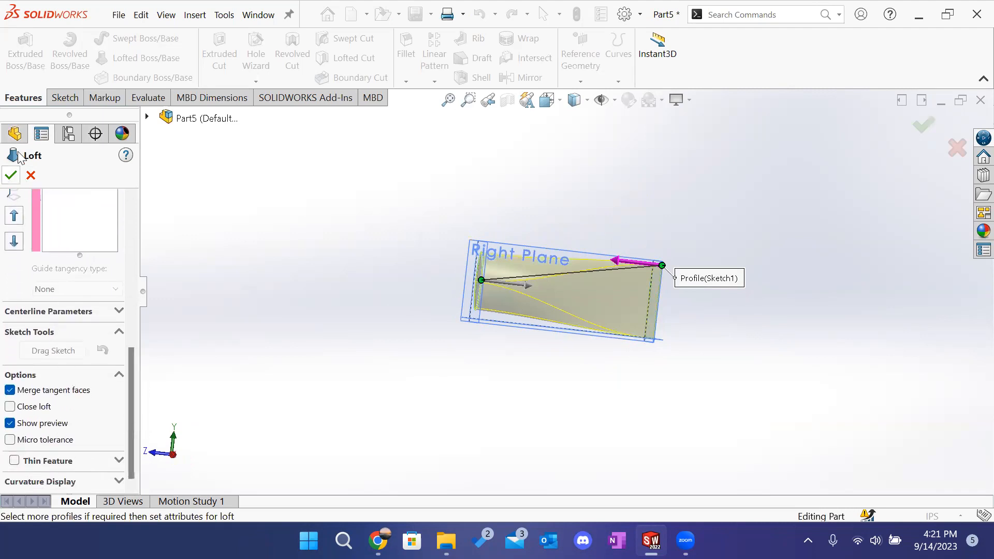
Step: Create the loft between the rectangle and the circle with the current settings
{"action": "key", "text": "Return"}
{"action": "middle_click_drag", "start_coordinate": [561, 401], "coordinate": [519, 461]}
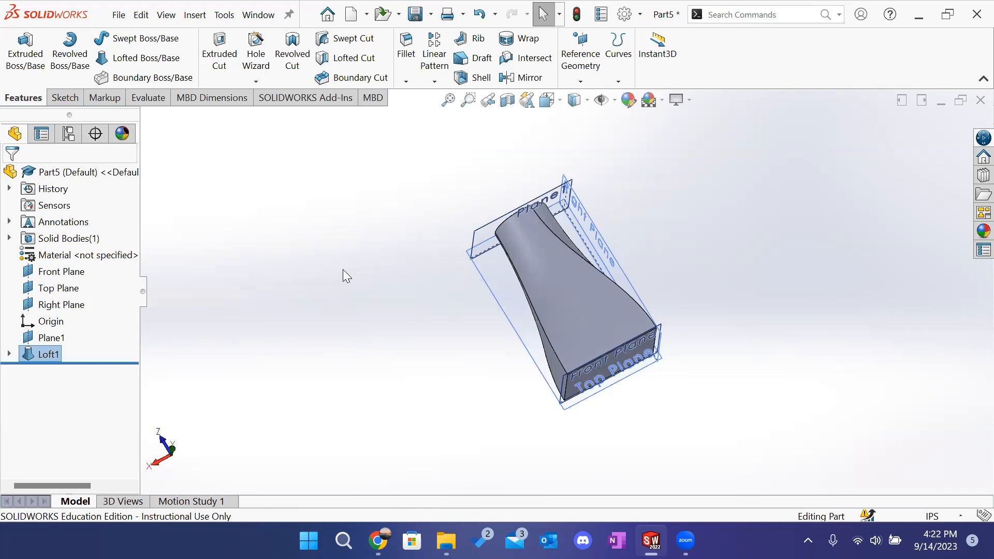
Step: Start a constant size fillet on one edge of the loft's rectangular end face with a 0.20 in radius
{"action": "left_click", "coordinate": [406, 82]}
{"action": "left_click", "coordinate": [418, 98]}
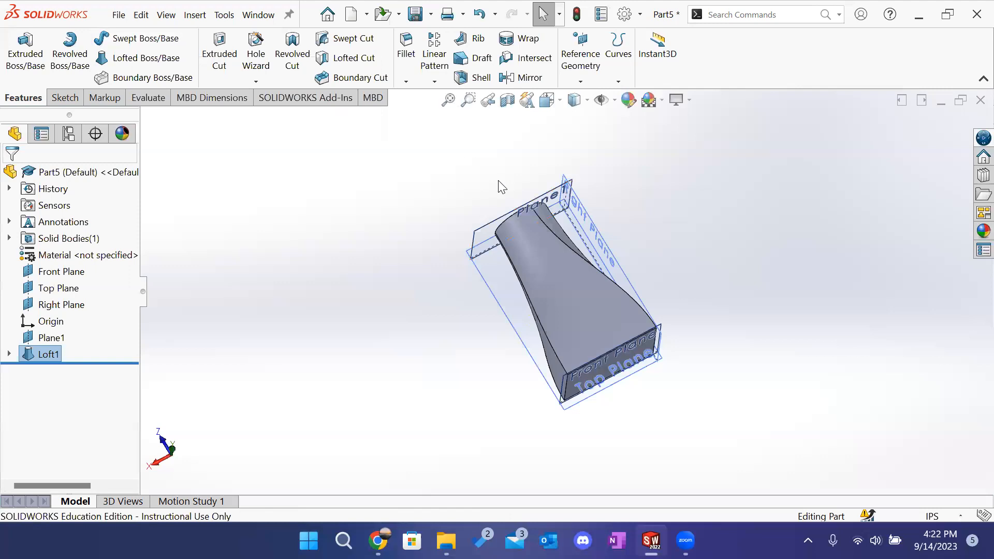
{"action": "middle_click_drag", "start_coordinate": [719, 450], "coordinate": [626, 345]}
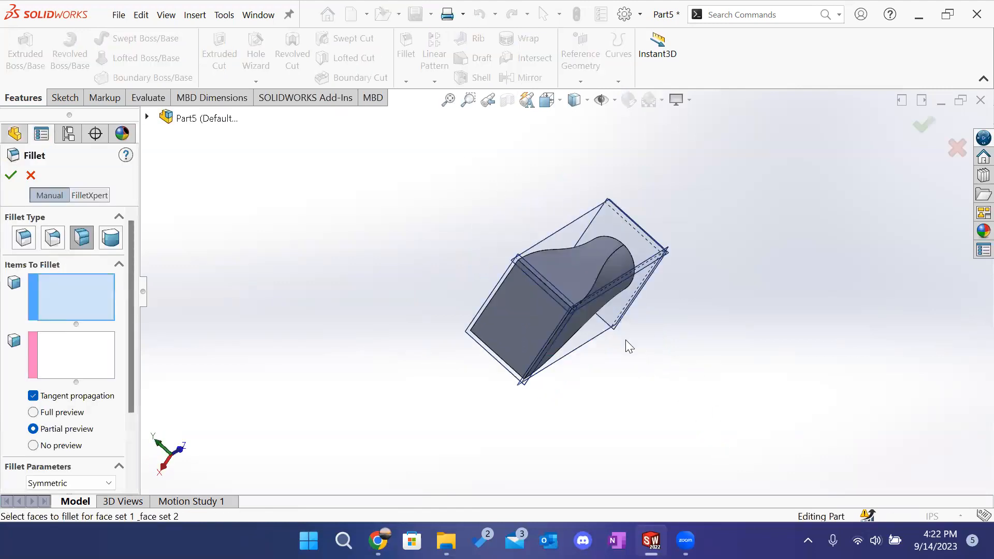
{"action": "scroll", "coordinate": [491, 305], "scroll_direction": "down", "scroll_amount": 3}
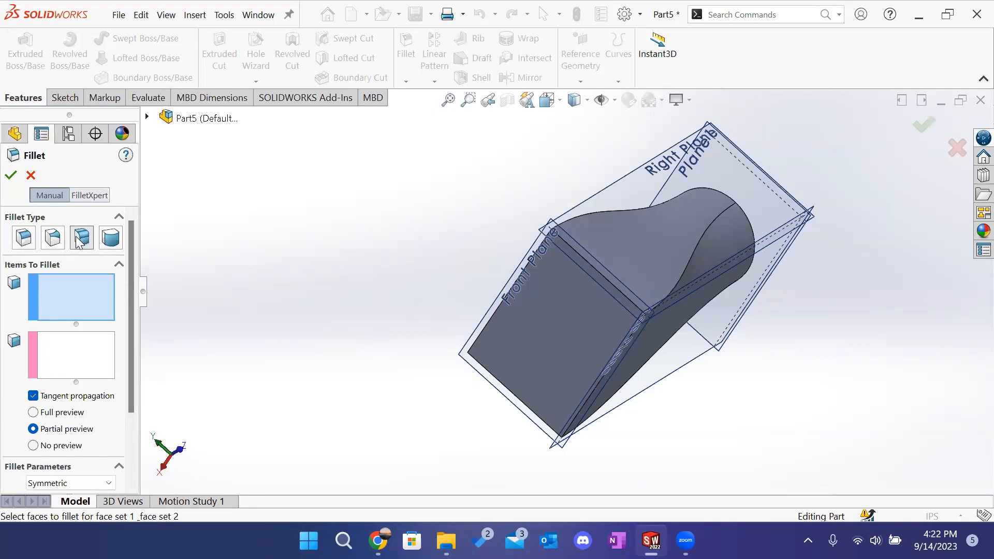
{"action": "left_click", "coordinate": [24, 237]}
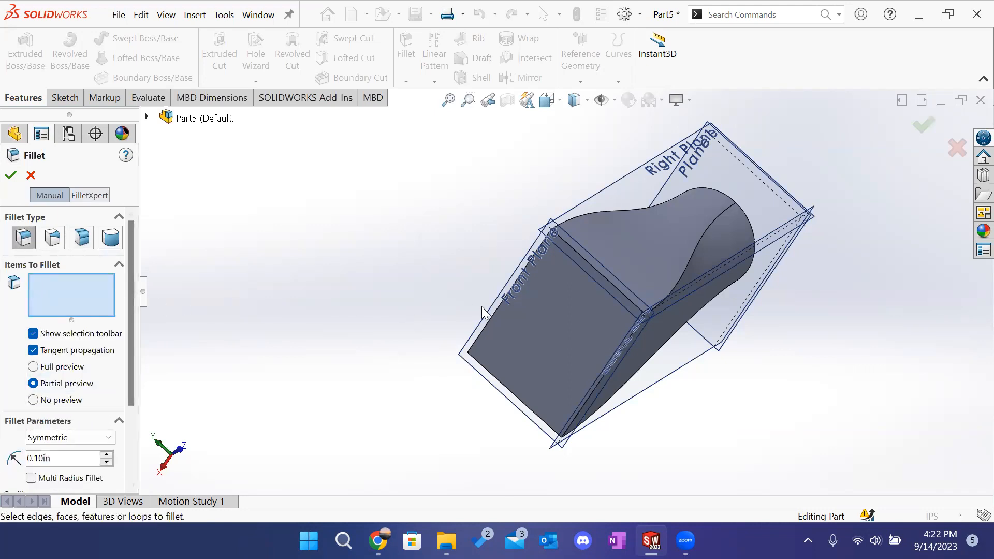
{"action": "left_click", "coordinate": [500, 308]}
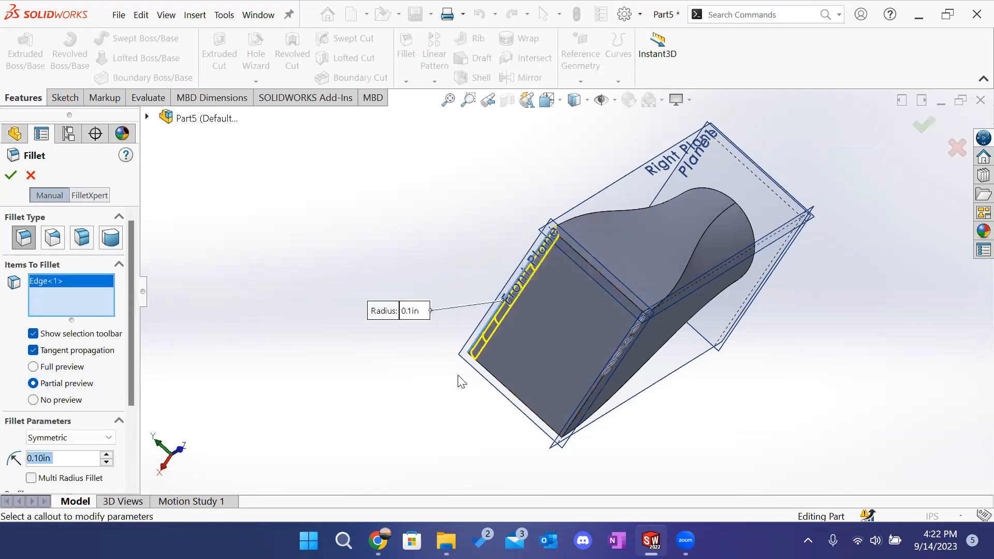
{"action": "left_click", "coordinate": [106, 454]}
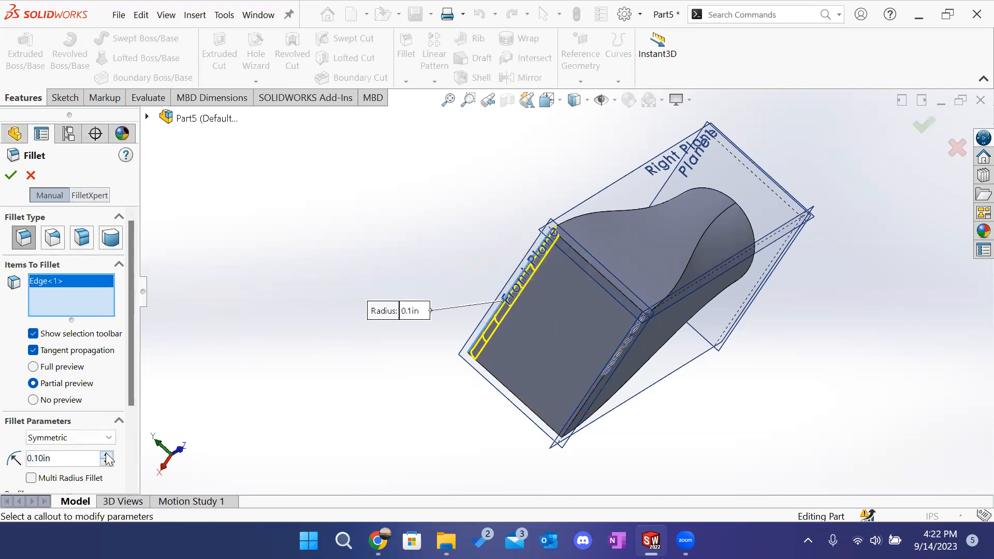
Step: Add the other three edges of the rectangular end face to the fillet and apply it
{"action": "left_click", "coordinate": [513, 398]}
{"action": "middle_click_drag", "start_coordinate": [393, 412], "coordinate": [614, 326]}
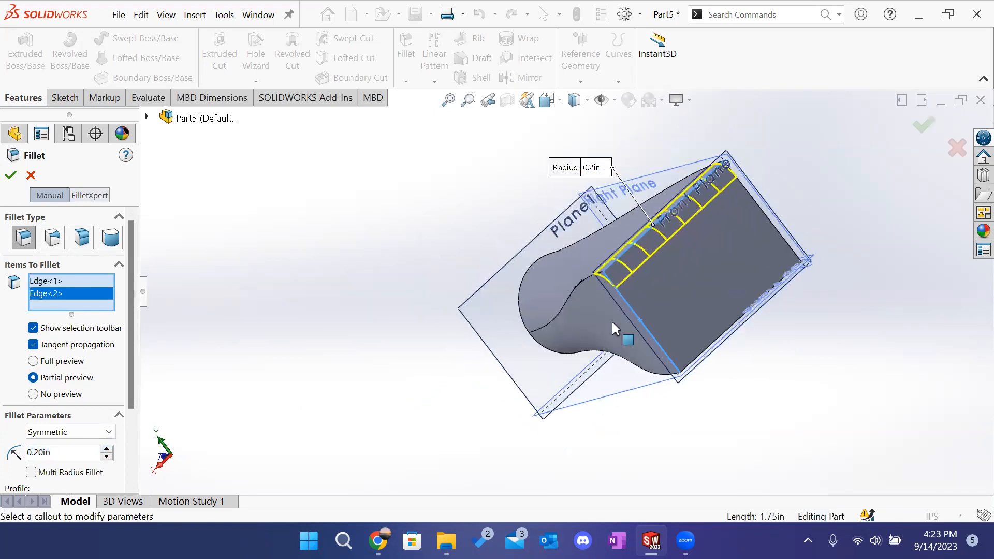
{"action": "left_click", "coordinate": [735, 331]}
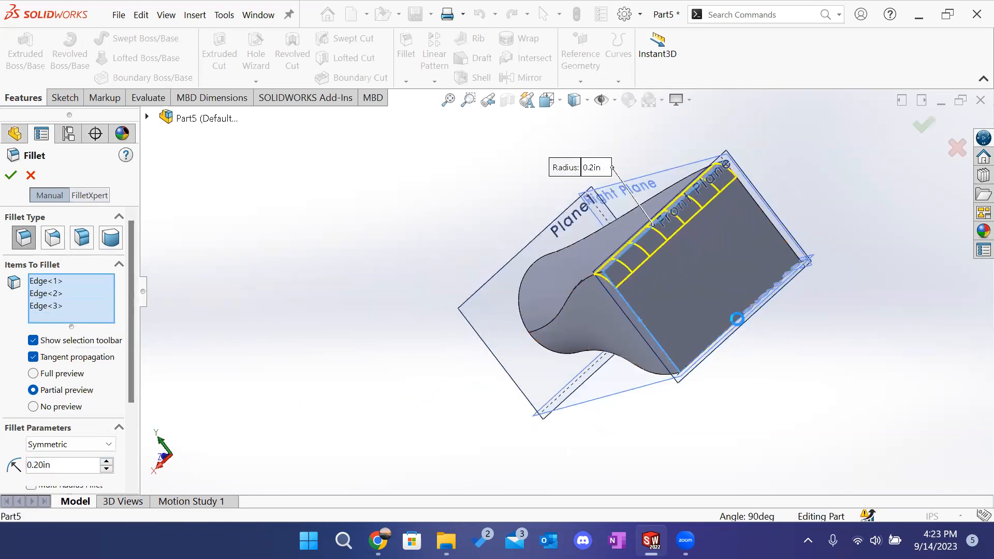
{"action": "left_click", "coordinate": [763, 210]}
{"action": "left_click", "coordinate": [925, 129]}
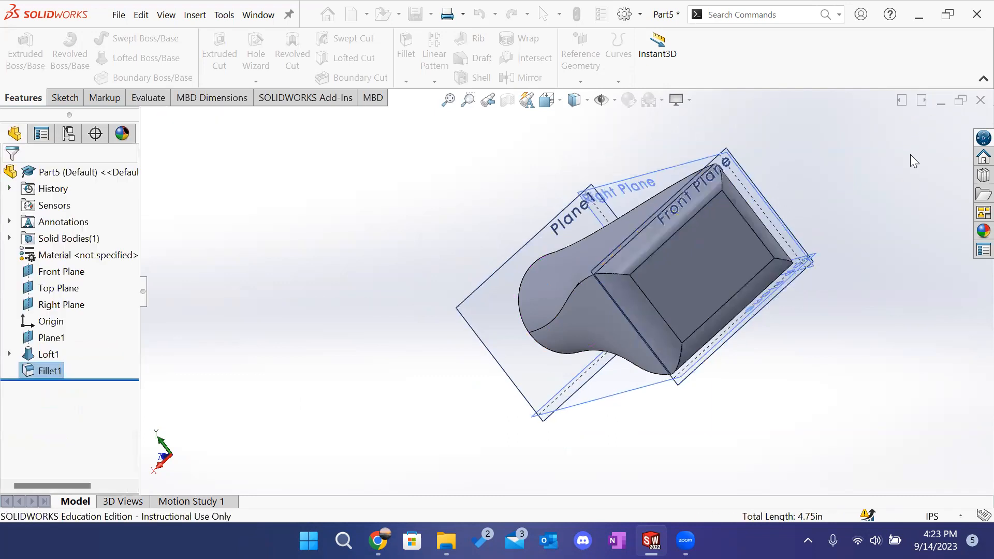
{"action": "middle_click_drag", "start_coordinate": [886, 240], "coordinate": [792, 290]}
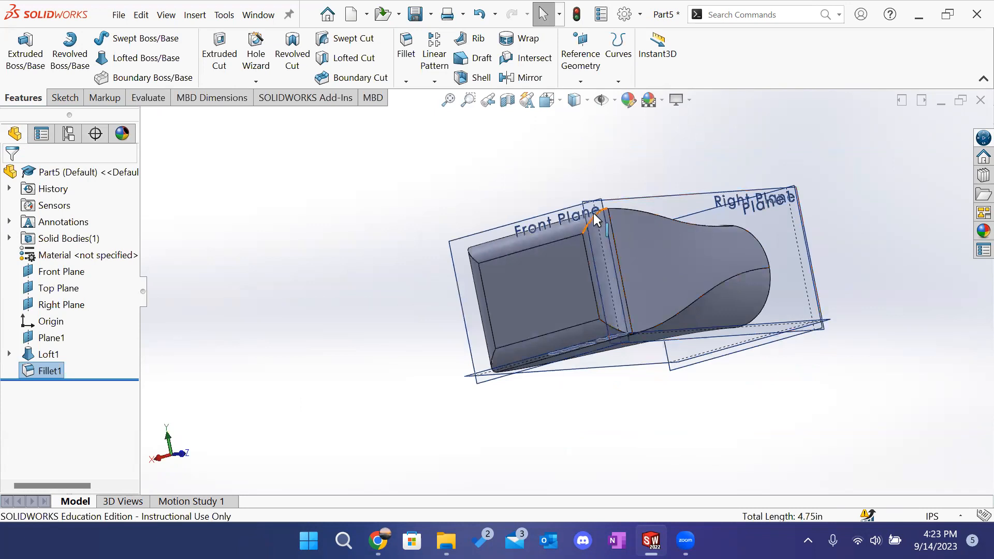
{"action": "middle_click_drag", "start_coordinate": [624, 277], "coordinate": [592, 384]}
{"action": "left_click", "coordinate": [365, 290]}
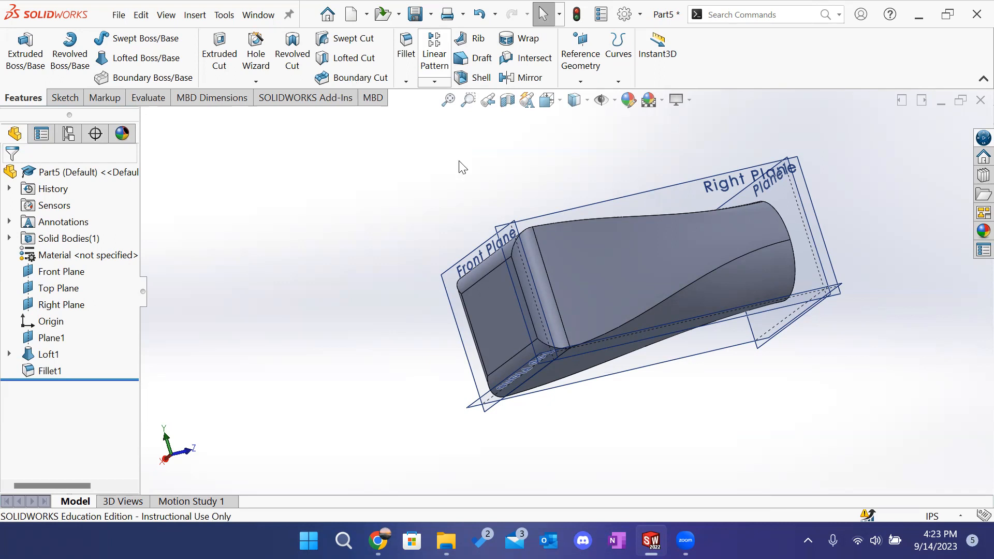
{"action": "left_click", "coordinate": [435, 82]}
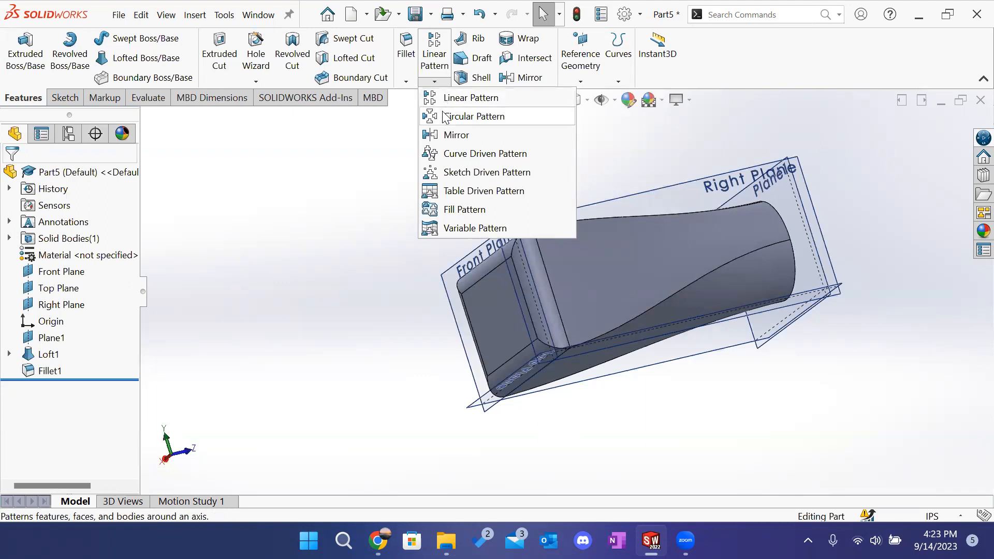
{"action": "left_click", "coordinate": [436, 84]}
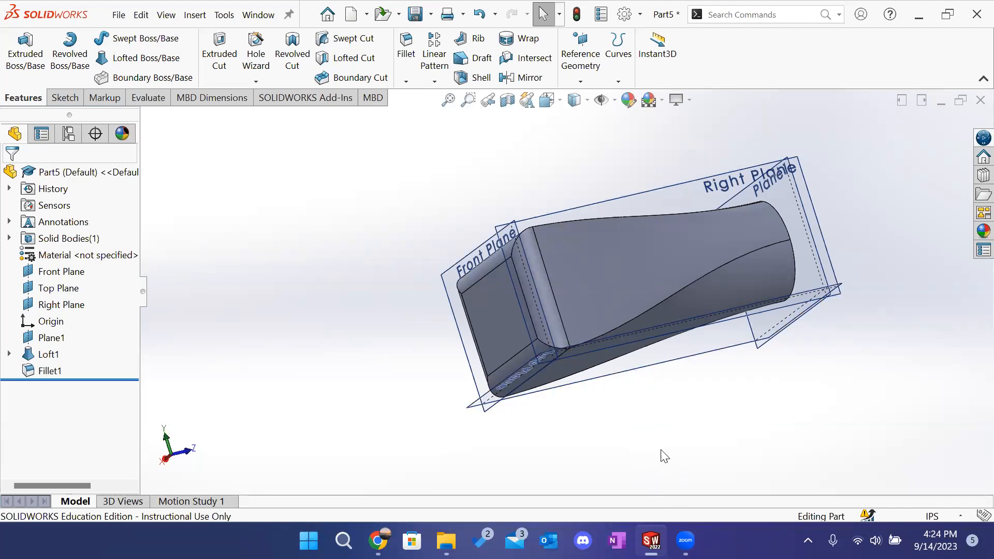
Step: Close the loft part without saving its changes
{"action": "left_click", "coordinate": [971, 103]}
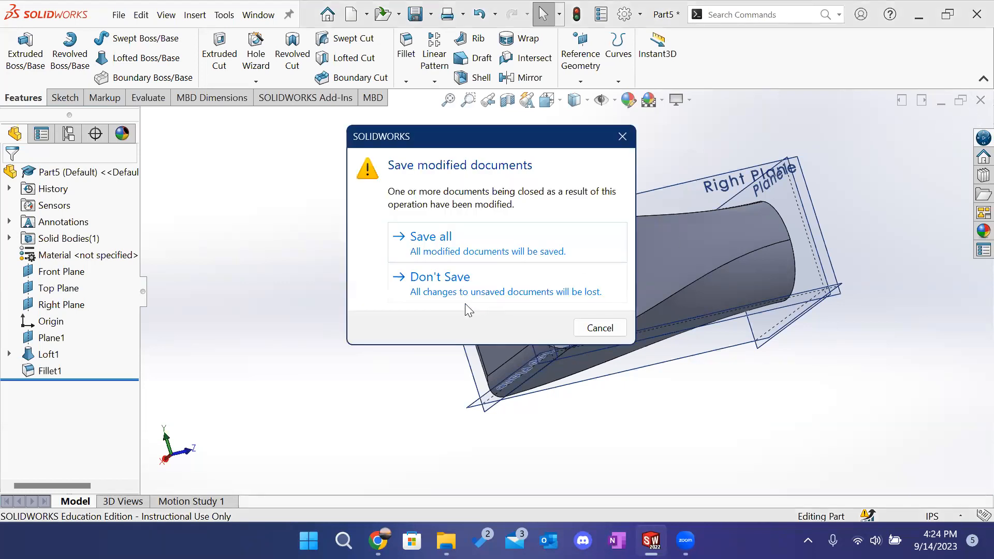
{"action": "left_click", "coordinate": [471, 287]}
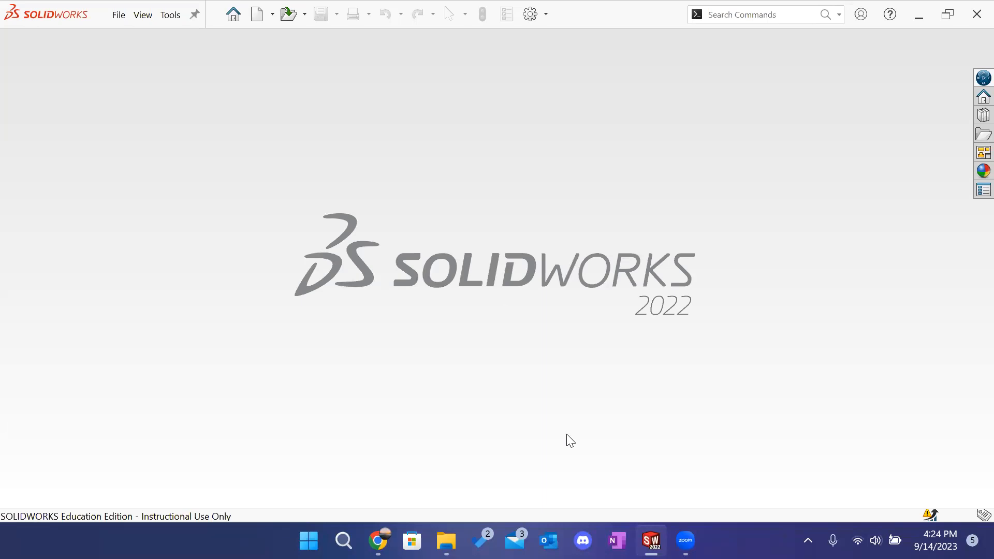
Step: Switch to the Solidworks Workshop presentation in Google Slides and advance to the "Make a 3D Part from a 2D Drawing" slide
{"action": "left_click", "coordinate": [371, 542]}
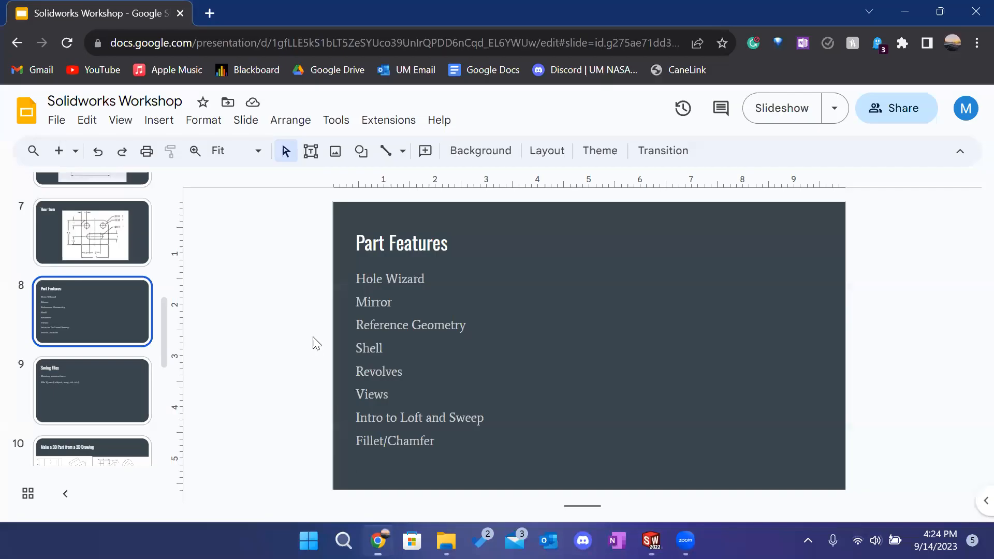
{"action": "key", "text": "Down"}
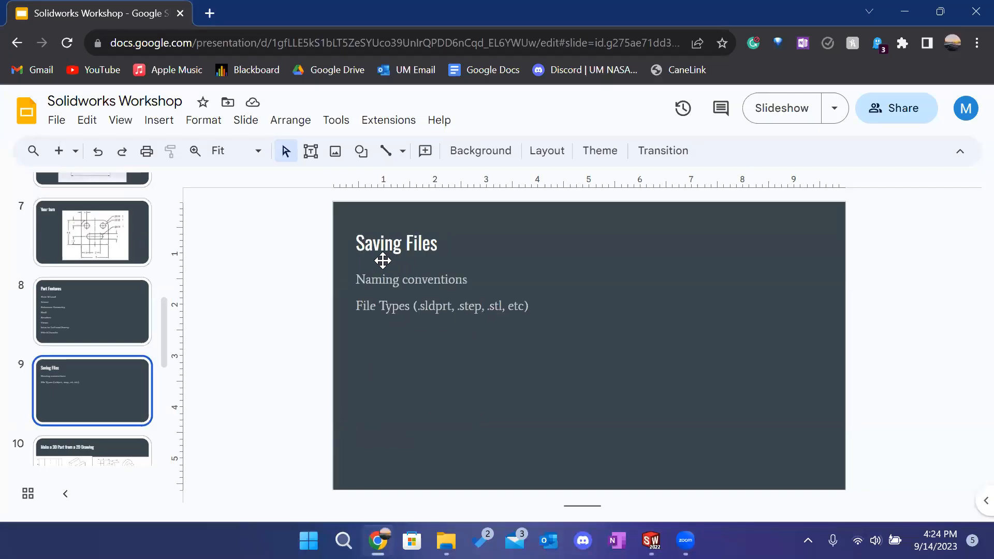
{"action": "key", "text": "Down"}
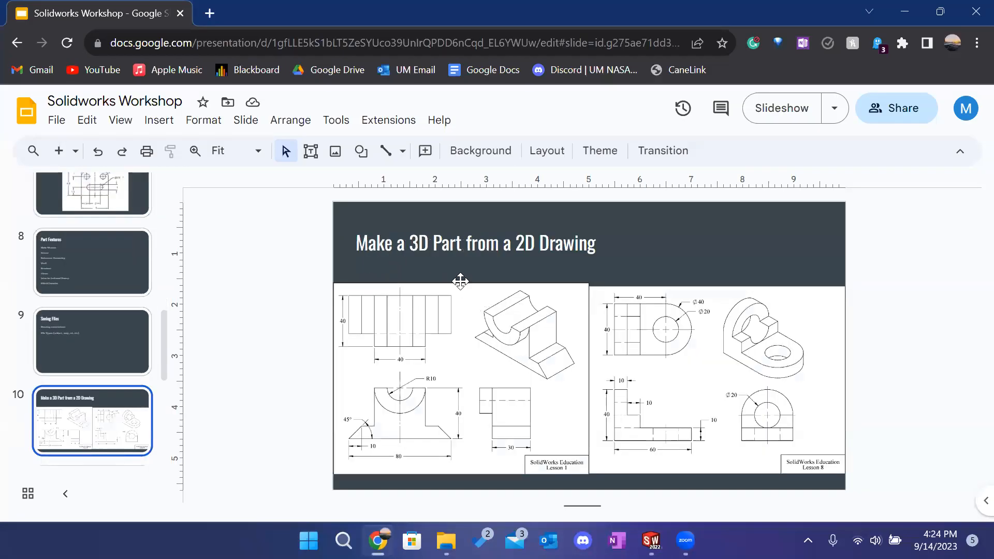
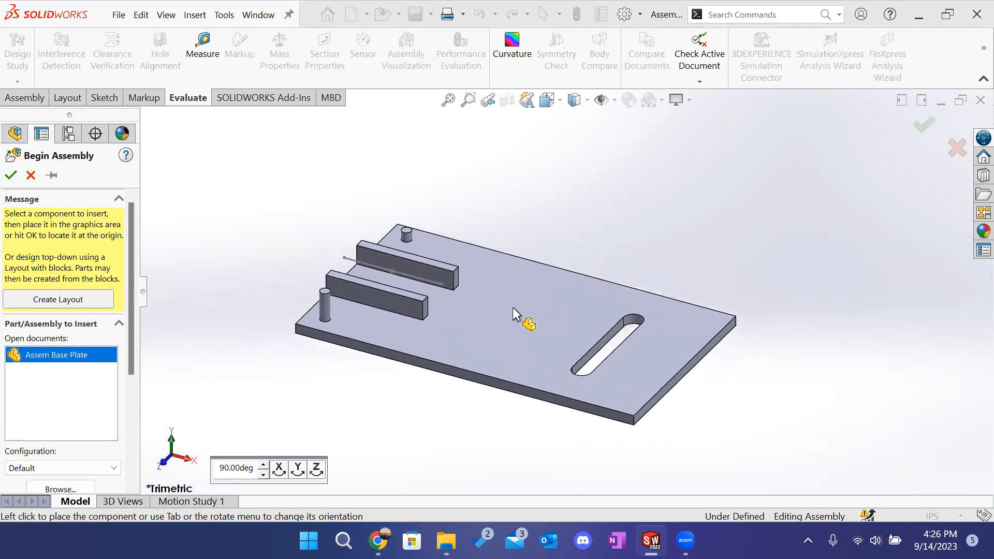
Step: Place the Assem Base Plate part as the first component of the new assembly
{"action": "left_click", "coordinate": [512, 306]}
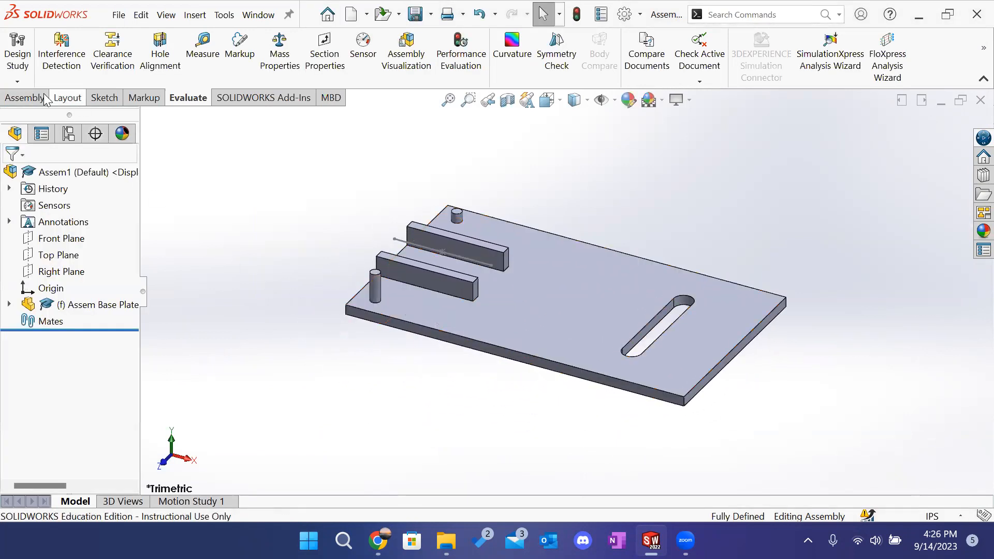
Step: Insert the Square1 part from the SolidWorks Assembly Parts folder and place it above the short post at the base plate's corner
{"action": "left_click", "coordinate": [26, 98]}
{"action": "left_click", "coordinate": [91, 63]}
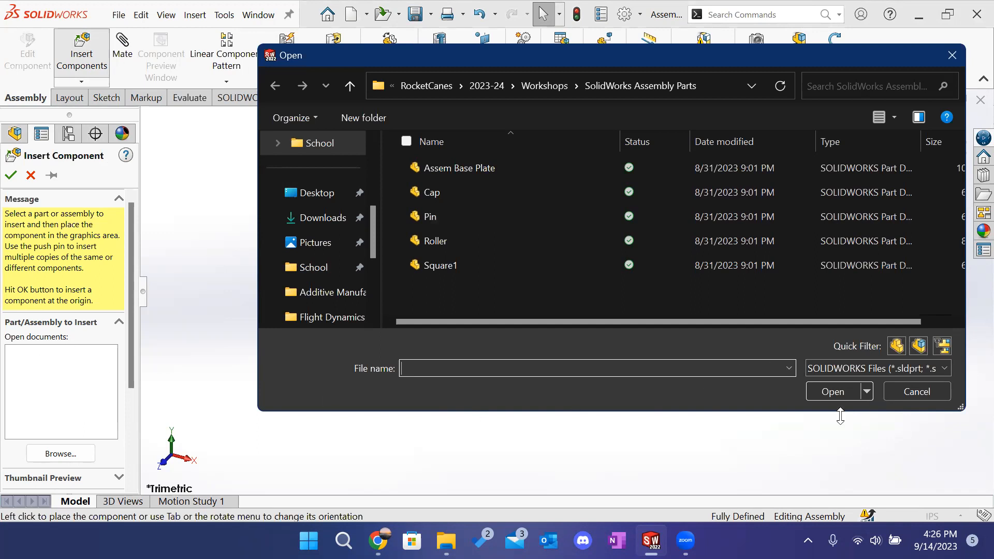
{"action": "left_click", "coordinate": [894, 396]}
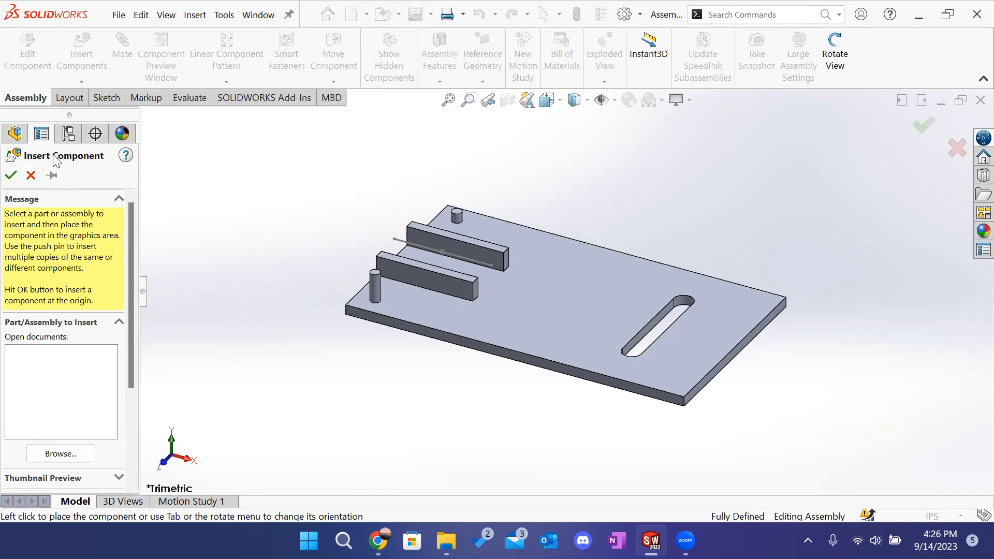
{"action": "left_click", "coordinate": [60, 453]}
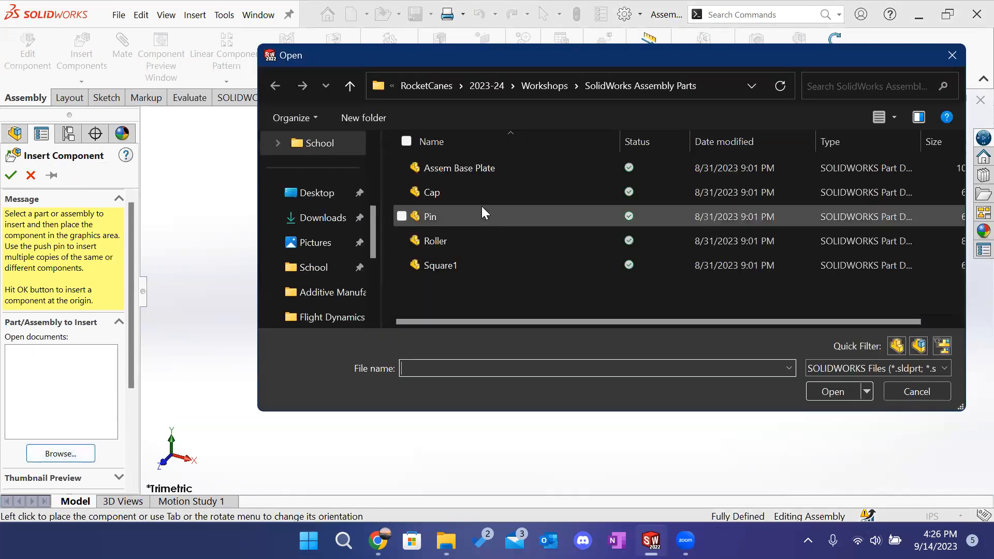
{"action": "left_click", "coordinate": [472, 264]}
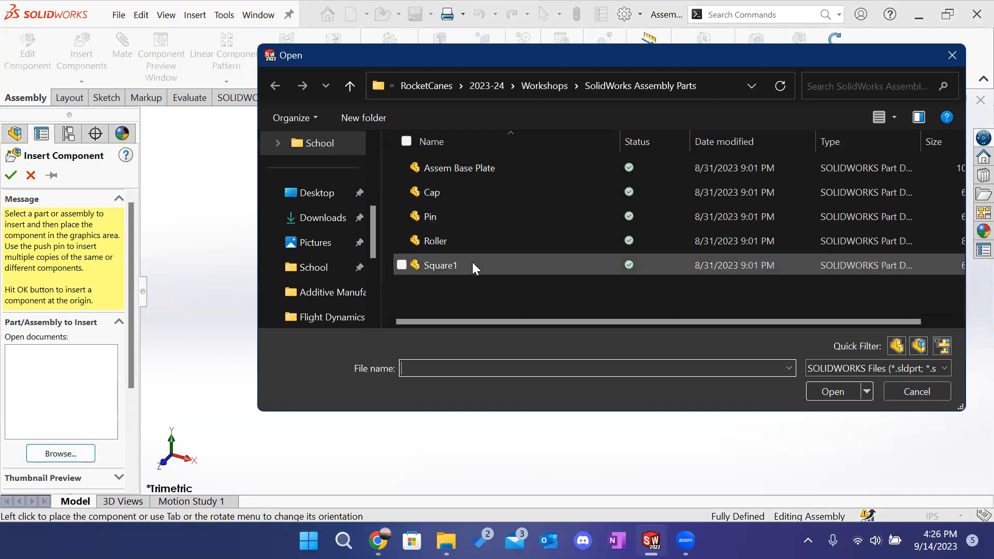
{"action": "left_click", "coordinate": [822, 387]}
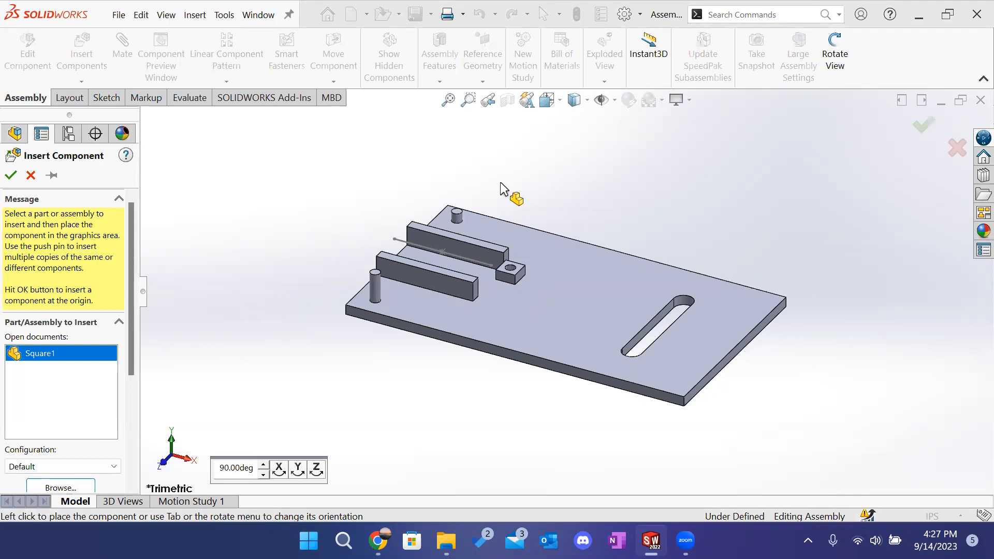
{"action": "scroll", "coordinate": [479, 215], "scroll_direction": "down", "scroll_amount": 4}
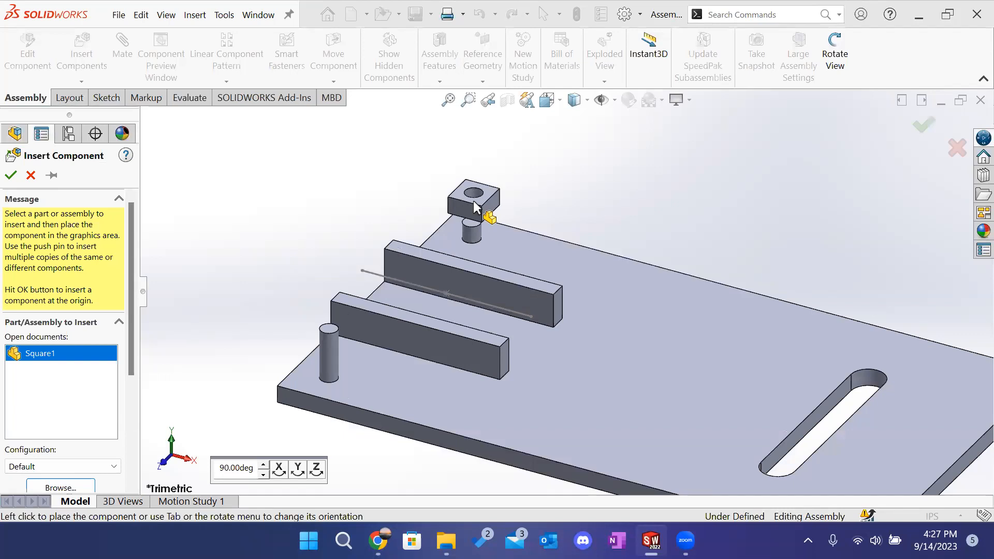
{"action": "left_click", "coordinate": [473, 200]}
Step: Add a concentric mate between the square's hole and the short cylindrical post on the base plate
{"action": "middle_click_drag", "start_coordinate": [583, 179], "coordinate": [585, 289]}
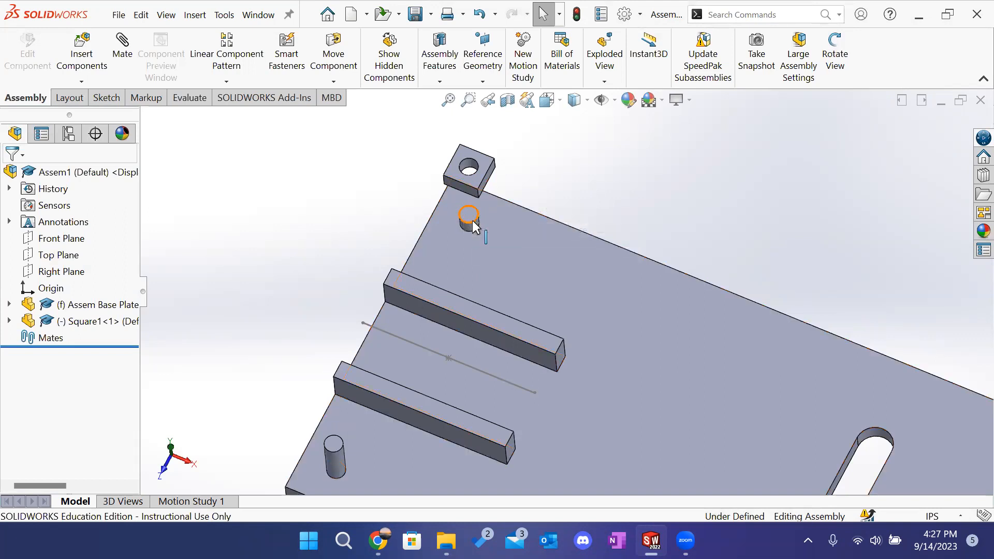
{"action": "middle_click_drag", "start_coordinate": [606, 180], "coordinate": [585, 155]}
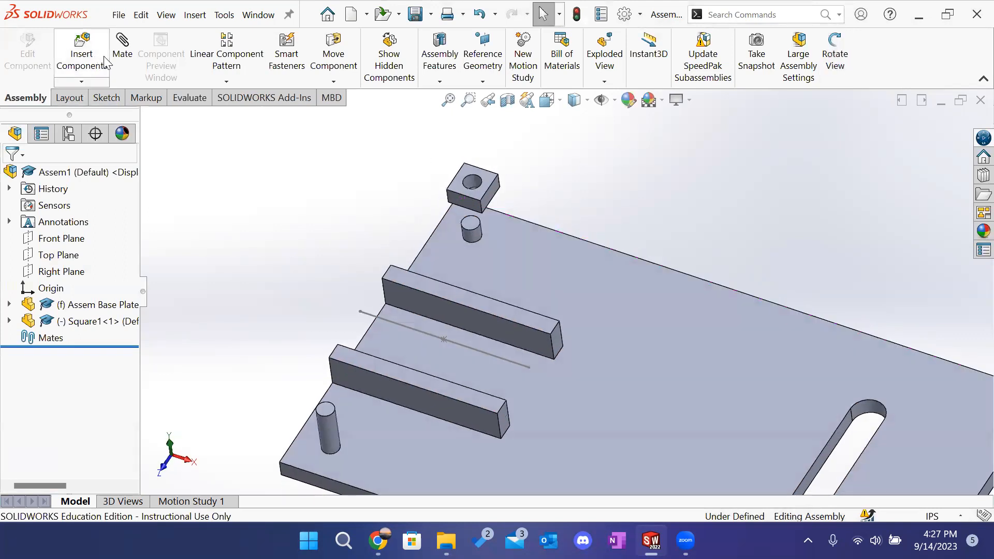
{"action": "left_click", "coordinate": [123, 58]}
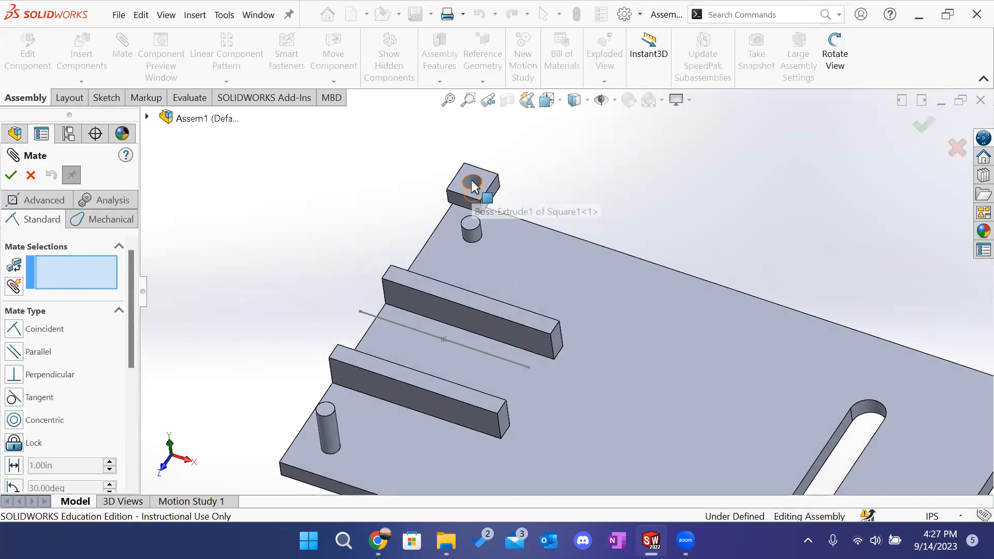
{"action": "scroll", "coordinate": [479, 193], "scroll_direction": "down", "scroll_amount": 2}
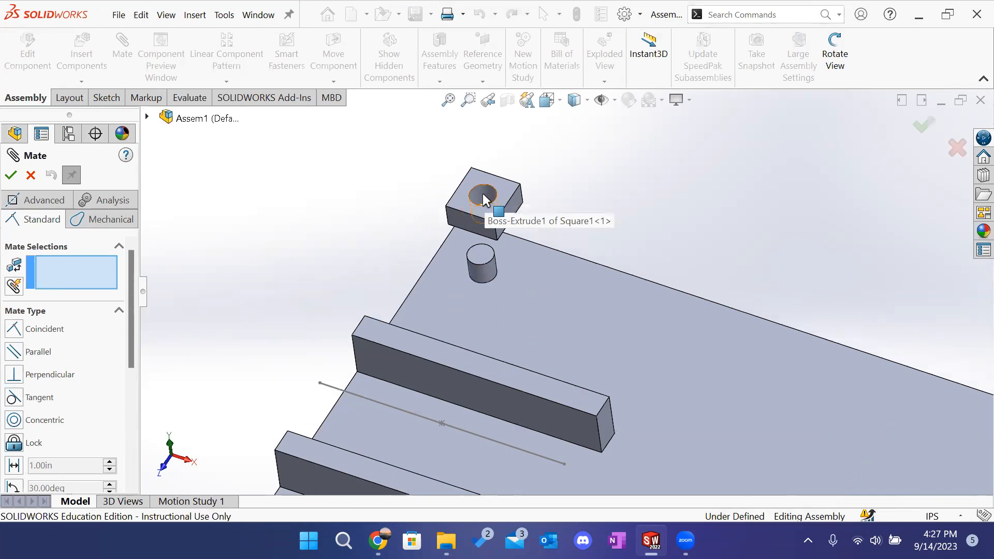
{"action": "left_click", "coordinate": [483, 194]}
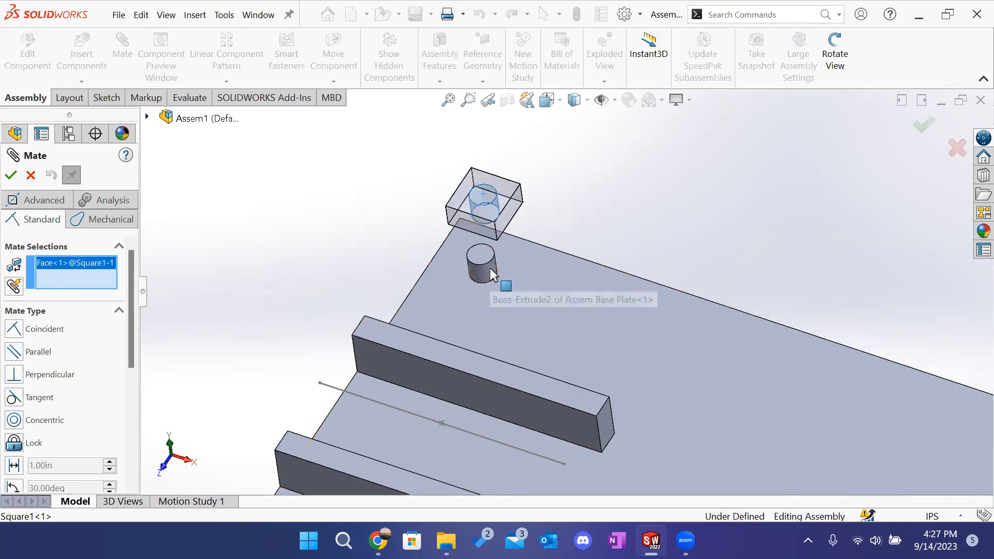
{"action": "scroll", "coordinate": [501, 298], "scroll_direction": "down", "scroll_amount": 3}
{"action": "left_click", "coordinate": [500, 292]}
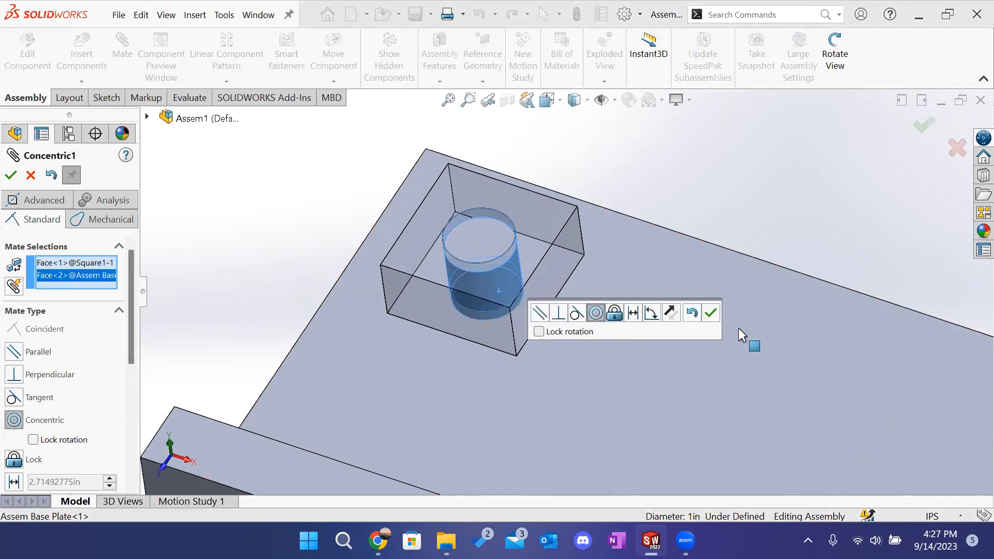
{"action": "left_click", "coordinate": [714, 313]}
{"action": "middle_click_drag", "start_coordinate": [657, 250], "coordinate": [428, 197]}
{"action": "scroll", "coordinate": [650, 229], "scroll_direction": "up", "scroll_amount": 2}
{"action": "mouse_move", "coordinate": [815, 352]}
{"action": "middle_mouse_down"}
{"action": "mouse_move", "coordinate": [807, 419]}
{"action": "mouse_move", "coordinate": [806, 381]}
{"action": "mouse_move", "coordinate": [823, 347]}
{"action": "middle_mouse_up"}
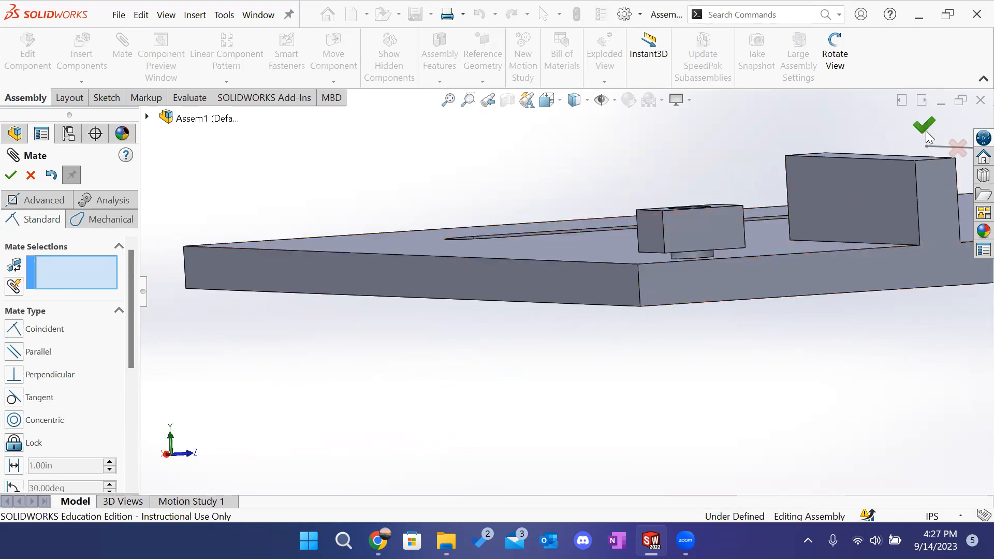
{"action": "middle_click_drag", "start_coordinate": [722, 149], "coordinate": [735, 378]}
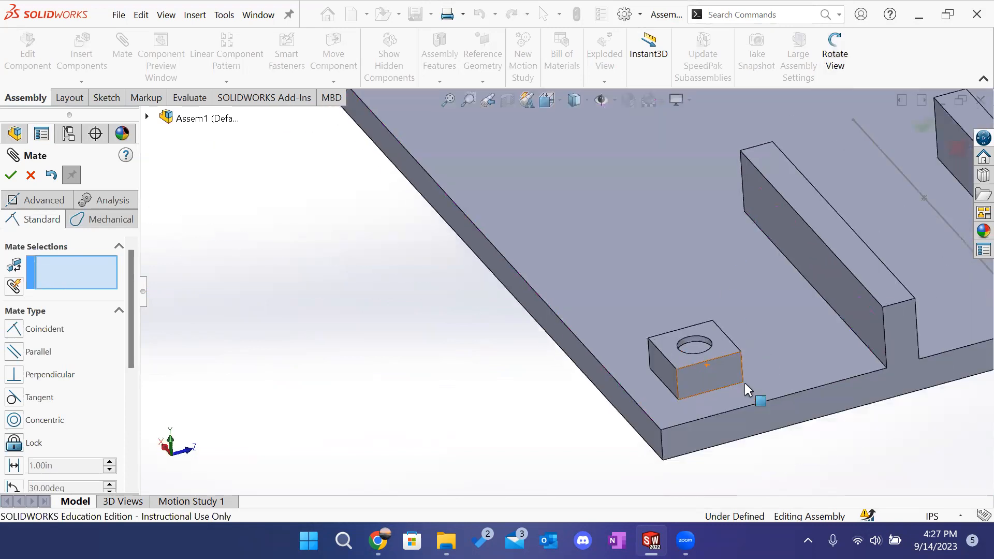
Step: Slide and rotate the square on the short post to test its remaining freedom of movement
{"action": "scroll", "coordinate": [744, 383], "scroll_direction": "up", "scroll_amount": 4}
{"action": "left_click_drag", "start_coordinate": [623, 325], "coordinate": [638, 262]}
{"action": "left_click_drag", "start_coordinate": [643, 303], "coordinate": [591, 284]}
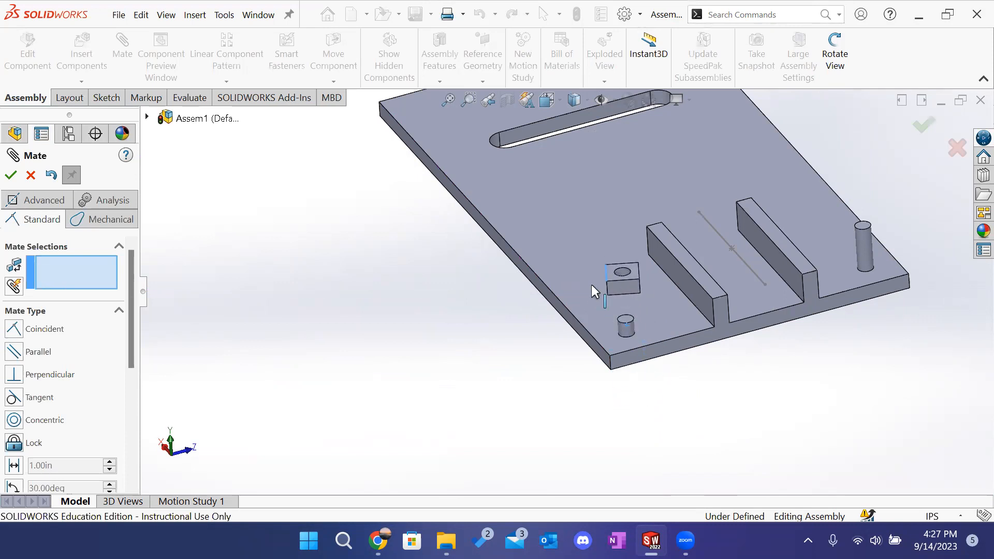
{"action": "mouse_move", "coordinate": [621, 353]}
{"action": "left_mouse_down"}
{"action": "mouse_move", "coordinate": [626, 396]}
{"action": "mouse_move", "coordinate": [620, 250]}
{"action": "mouse_move", "coordinate": [636, 348]}
{"action": "left_mouse_up"}
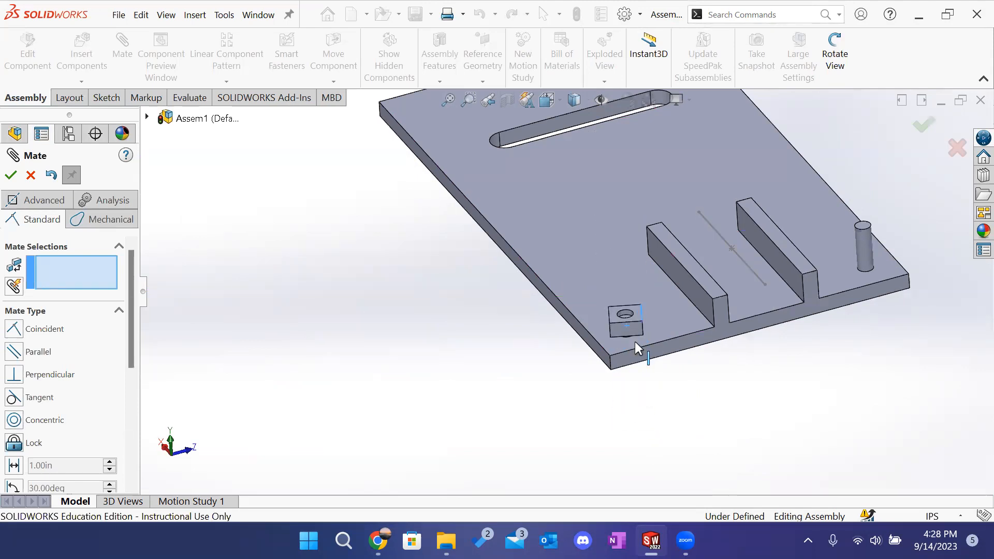
{"action": "left_click_drag", "start_coordinate": [621, 299], "coordinate": [621, 315]}
{"action": "middle_click_drag", "start_coordinate": [676, 395], "coordinate": [631, 359]}
{"action": "mouse_move", "coordinate": [629, 327]}
{"action": "left_mouse_down"}
{"action": "mouse_move", "coordinate": [642, 327]}
{"action": "mouse_move", "coordinate": [632, 337]}
{"action": "mouse_move", "coordinate": [640, 337]}
{"action": "left_mouse_up"}
{"action": "middle_click_drag", "start_coordinate": [641, 336], "coordinate": [689, 360]}
{"action": "left_click_drag", "start_coordinate": [653, 372], "coordinate": [630, 336]}
Step: Add a coincident mate between the base plate's upper face and the square's underside
{"action": "scroll", "coordinate": [667, 362], "scroll_direction": "down", "scroll_amount": 5}
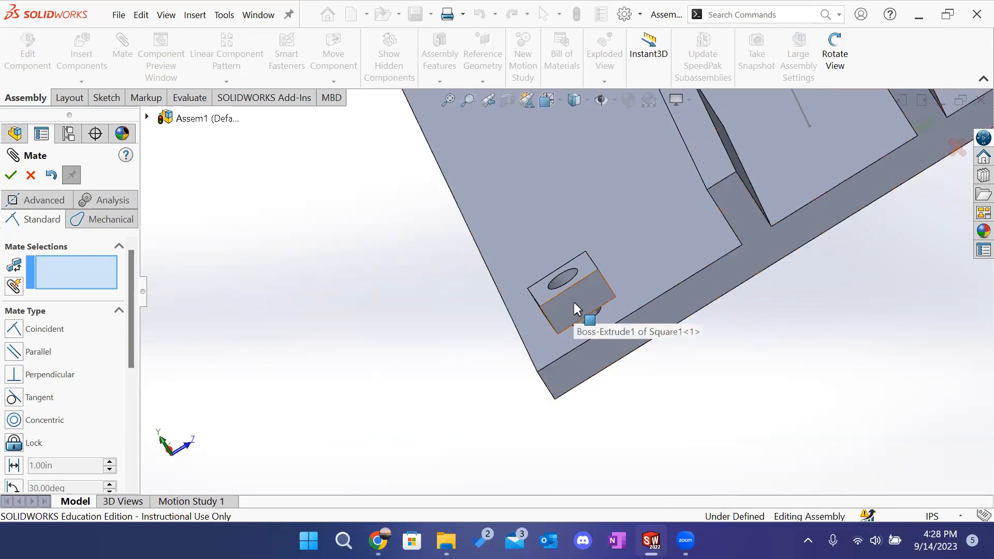
{"action": "left_click", "coordinate": [600, 321]}
{"action": "middle_click_drag", "start_coordinate": [608, 334], "coordinate": [645, 357]}
{"action": "left_click", "coordinate": [644, 356]}
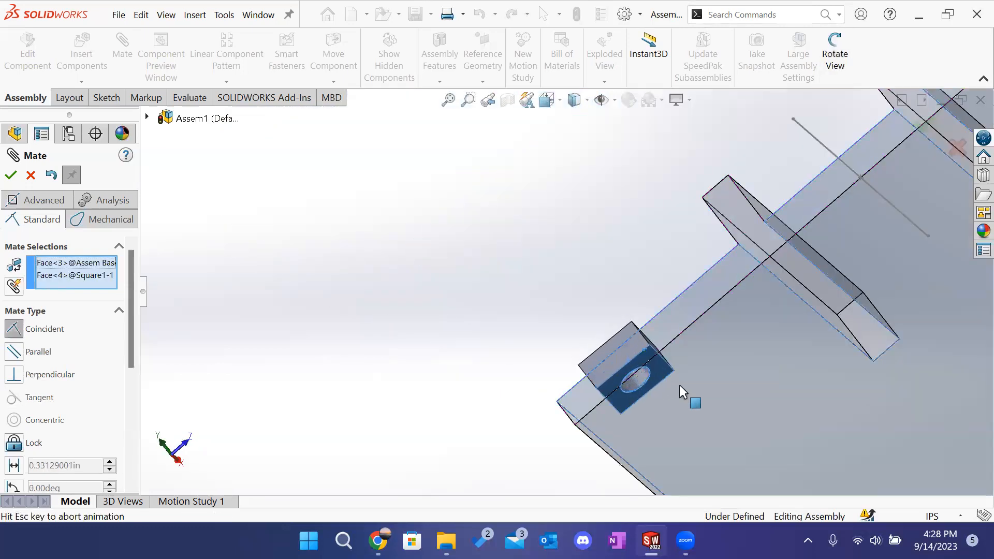
{"action": "left_click", "coordinate": [849, 407]}
Step: Add a parallel mate between a side face of the square and the base plate's adjacent end face, and finish mating
{"action": "middle_click_drag", "start_coordinate": [560, 233], "coordinate": [602, 328]}
{"action": "left_click_drag", "start_coordinate": [602, 328], "coordinate": [607, 347]}
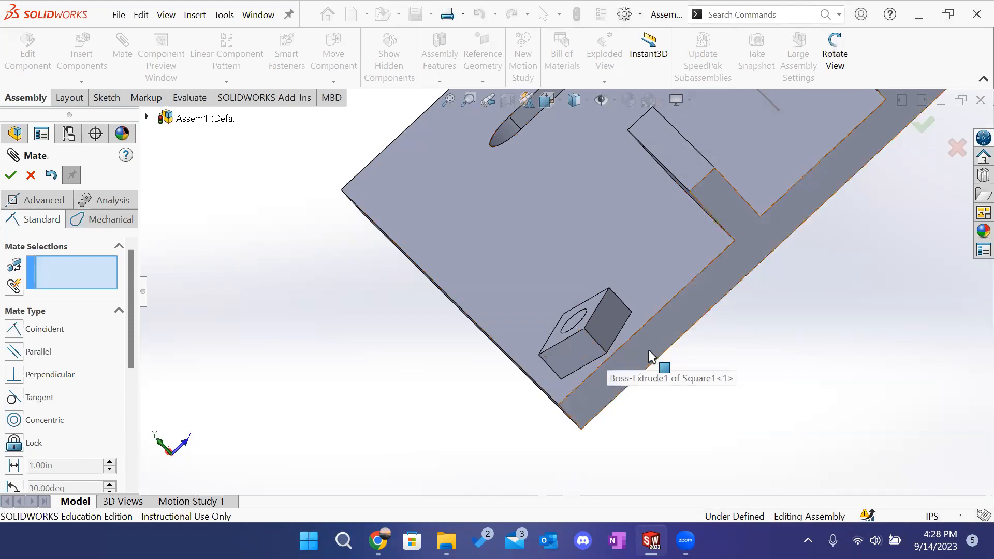
{"action": "left_click", "coordinate": [579, 350]}
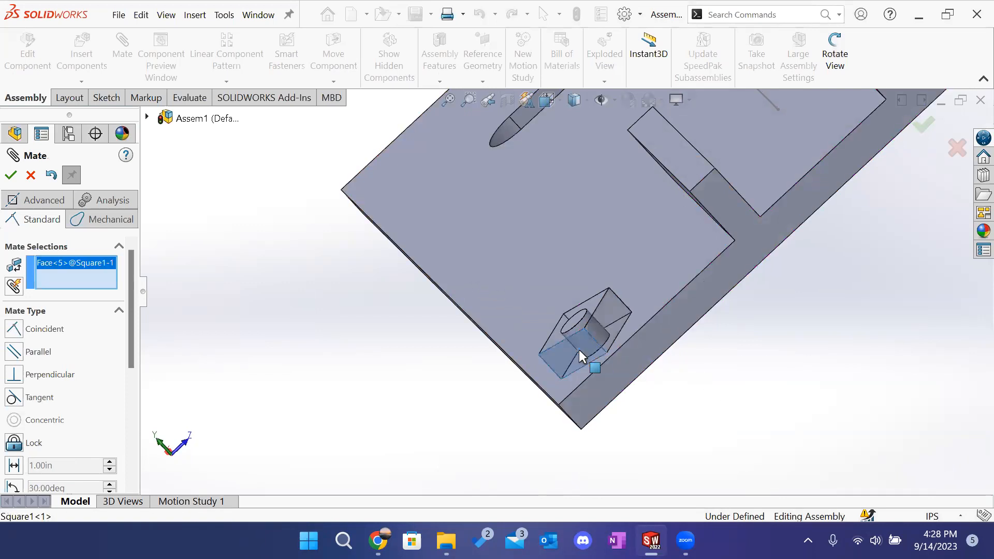
{"action": "left_click", "coordinate": [596, 390]}
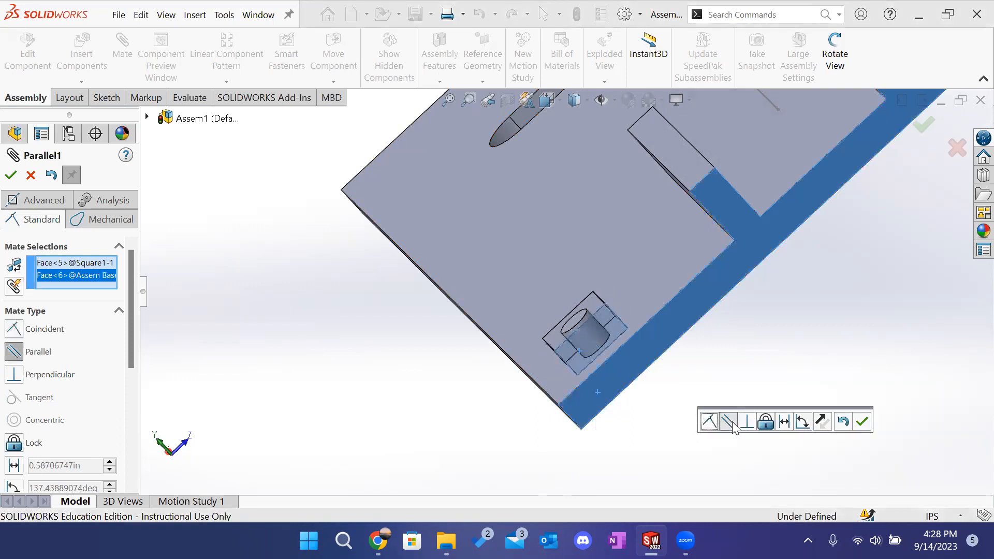
{"action": "left_click", "coordinate": [747, 422]}
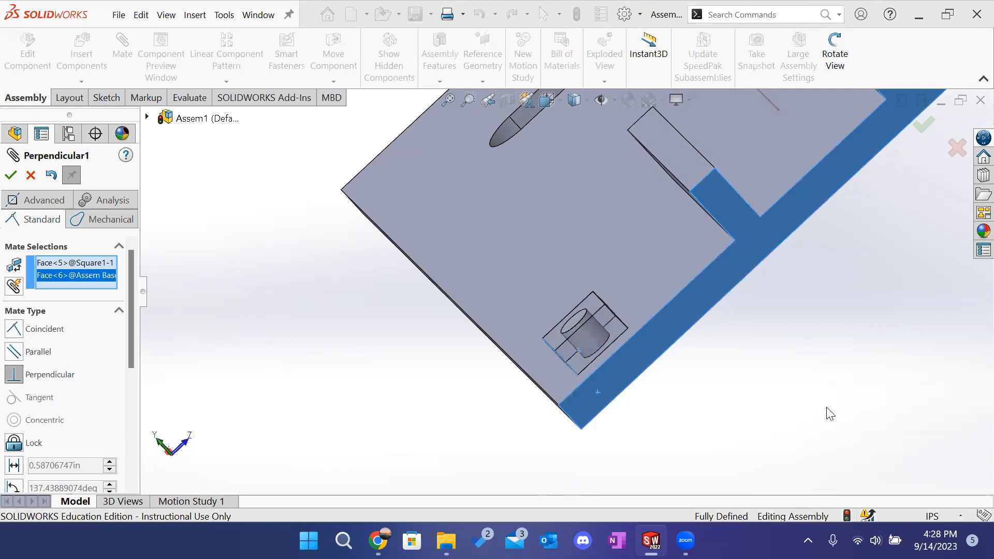
{"action": "left_click", "coordinate": [22, 356]}
{"action": "middle_click_drag", "start_coordinate": [742, 346], "coordinate": [808, 369]}
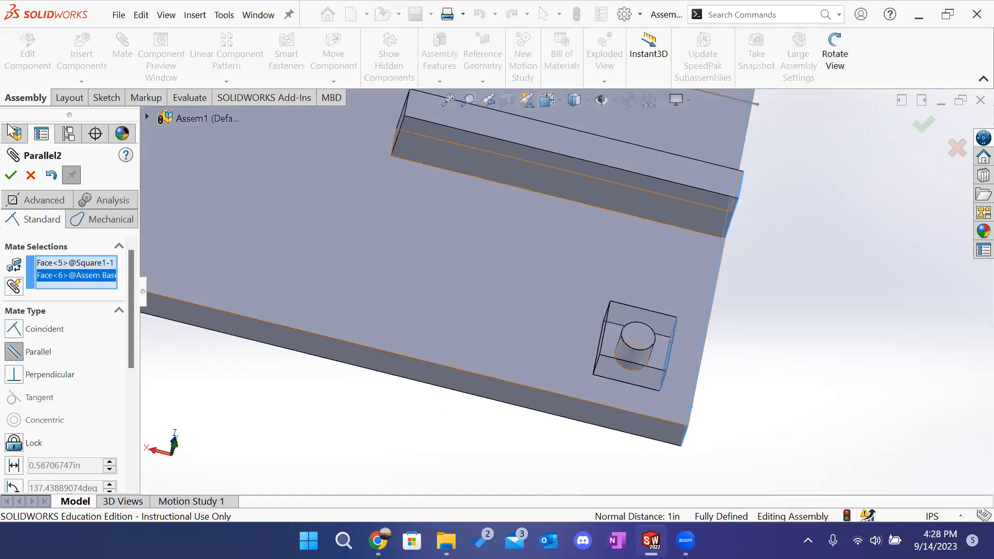
{"action": "left_click", "coordinate": [12, 174]}
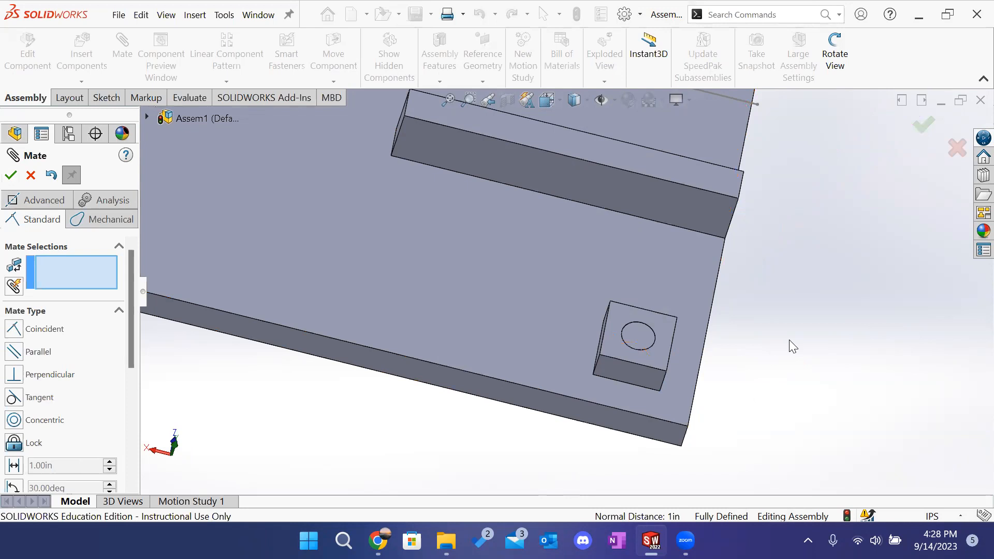
{"action": "scroll", "coordinate": [789, 340], "scroll_direction": "up", "scroll_amount": 5}
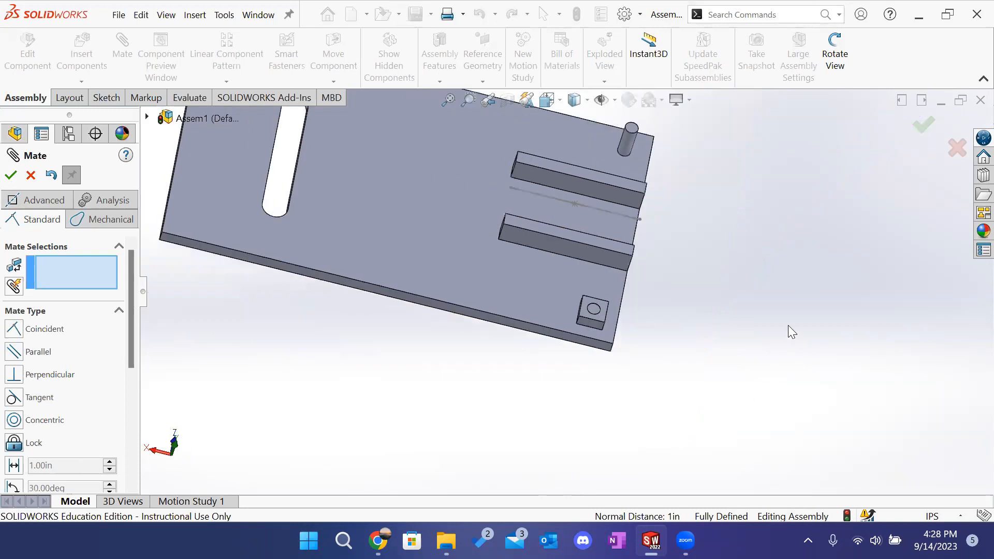
{"action": "left_click", "coordinate": [926, 132]}
Step: Copy the mated square and place the copy just beyond the base plate's corner near the tall post
{"action": "middle_click_drag", "start_coordinate": [673, 288], "coordinate": [639, 300]}
{"action": "scroll", "coordinate": [630, 315], "scroll_direction": "up", "scroll_amount": 2}
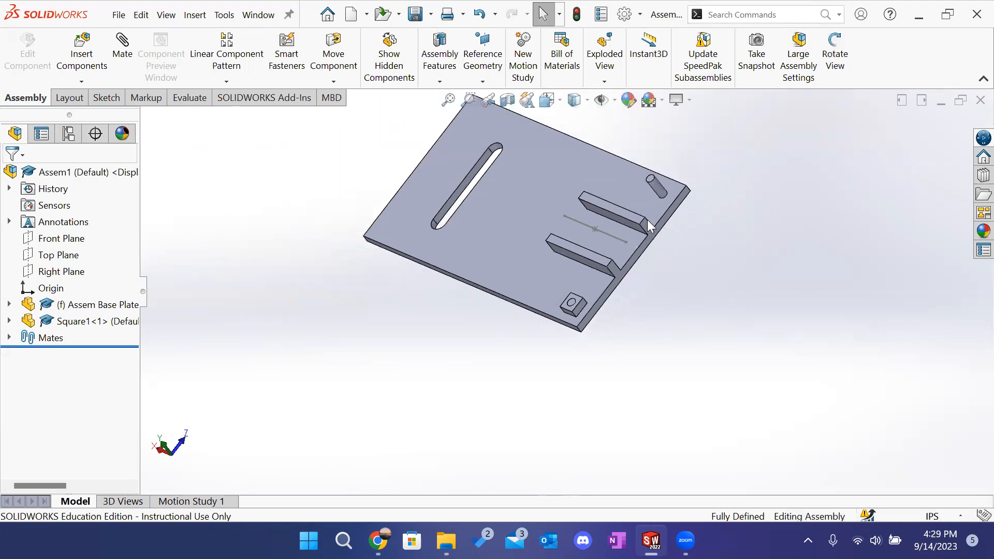
{"action": "scroll", "coordinate": [648, 179], "scroll_direction": "down", "scroll_amount": 2}
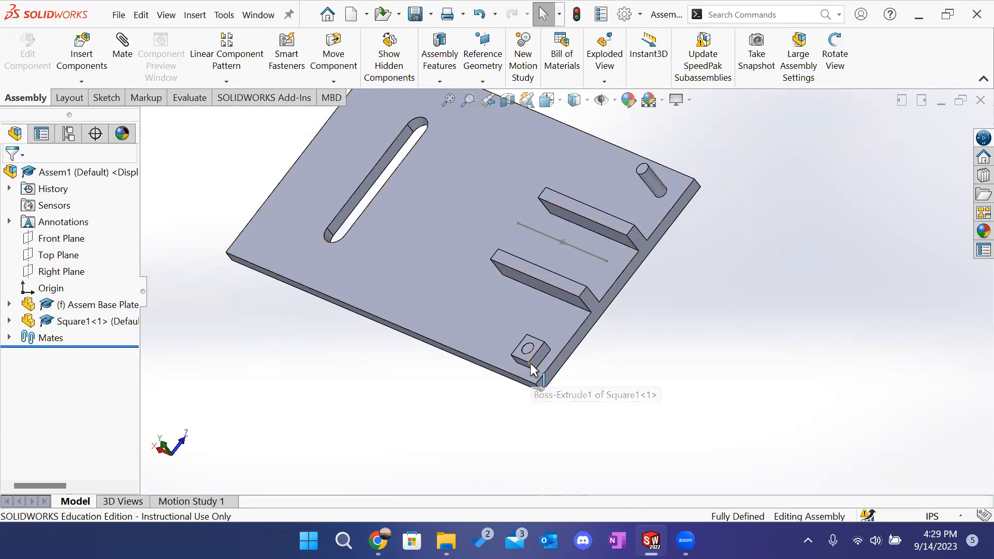
{"action": "left_click_drag", "start_coordinate": [537, 358], "coordinate": [676, 169], "text": "ctrl"}
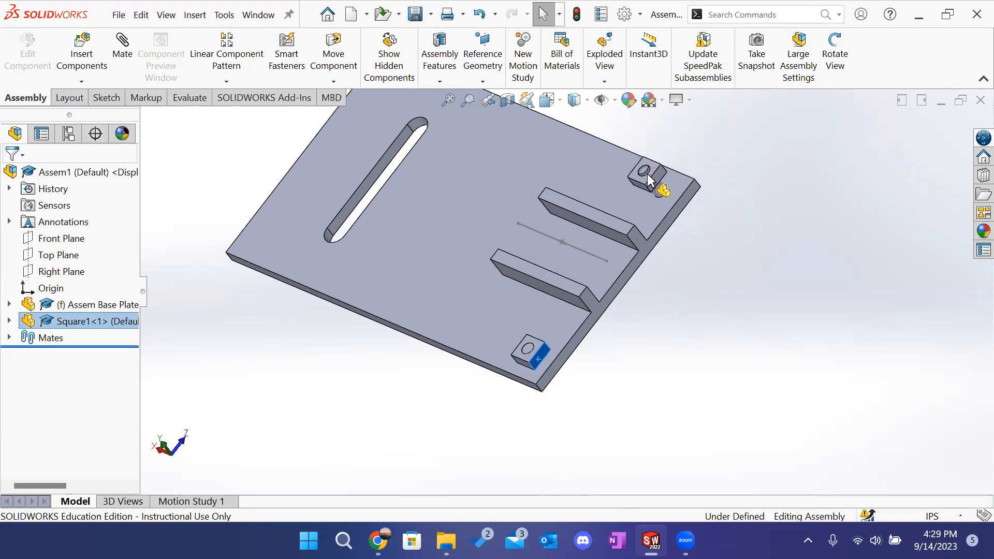
{"action": "left_click_drag", "start_coordinate": [676, 189], "coordinate": [608, 185], "text": "ctrl"}
{"action": "left_click_drag", "start_coordinate": [616, 194], "coordinate": [639, 203], "text": "ctrl"}
{"action": "left_click_drag", "start_coordinate": [704, 194], "coordinate": [719, 200], "text": "ctrl"}
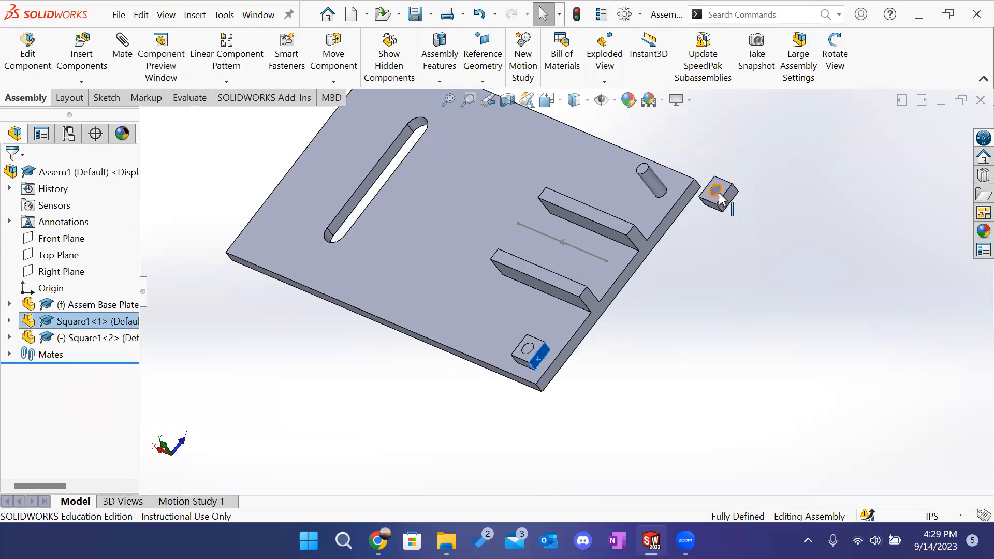
Step: Start a mate with the copied square's hole and remove the original square's side face from the mate selections
{"action": "middle_click_drag", "start_coordinate": [732, 156], "coordinate": [765, 170]}
{"action": "left_click", "coordinate": [124, 54]}
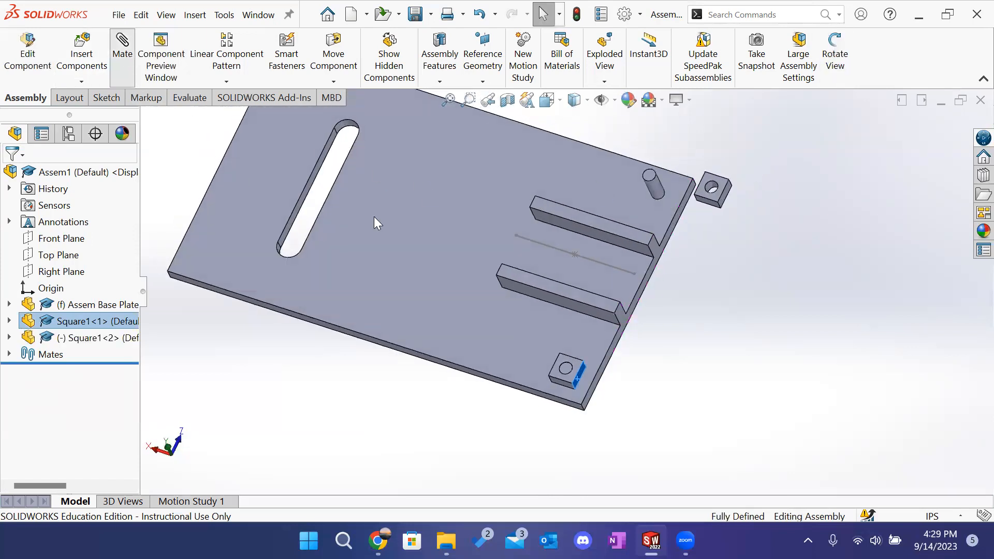
{"action": "scroll", "coordinate": [705, 177], "scroll_direction": "down", "scroll_amount": 2}
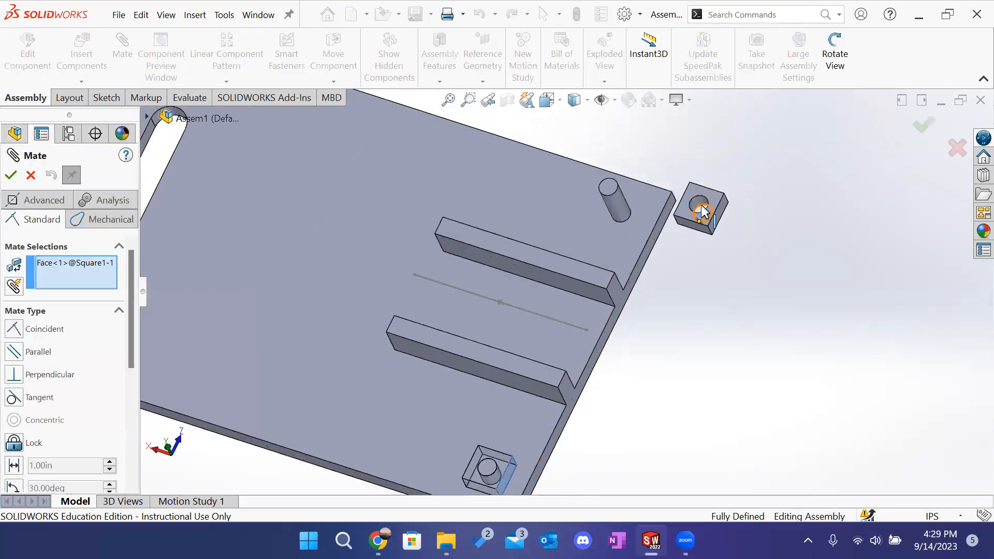
{"action": "left_click", "coordinate": [696, 213]}
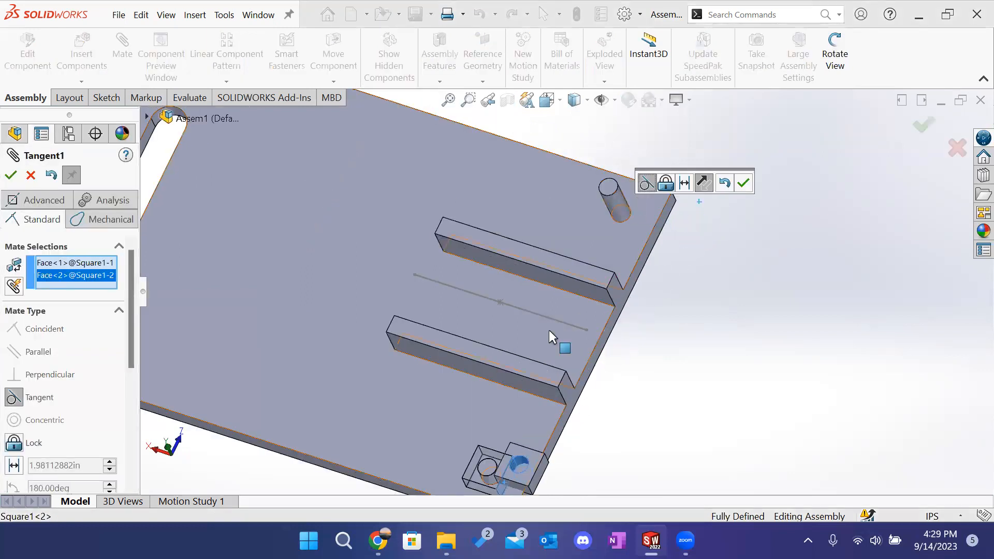
{"action": "scroll", "coordinate": [355, 368], "scroll_direction": "up", "scroll_amount": 1}
{"action": "scroll", "coordinate": [528, 443], "scroll_direction": "down", "scroll_amount": 3}
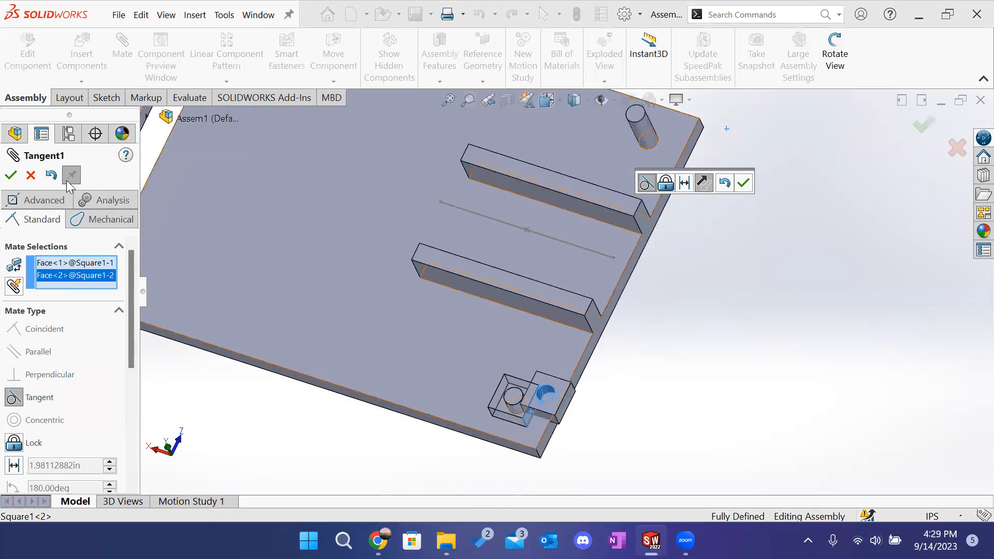
{"action": "left_click", "coordinate": [74, 262]}
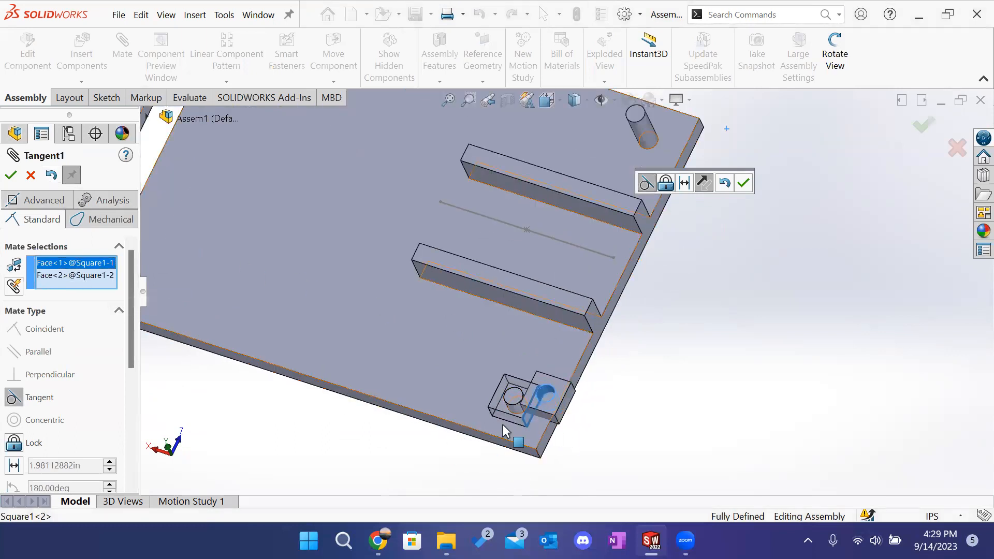
{"action": "scroll", "coordinate": [518, 414], "scroll_direction": "down", "scroll_amount": 5}
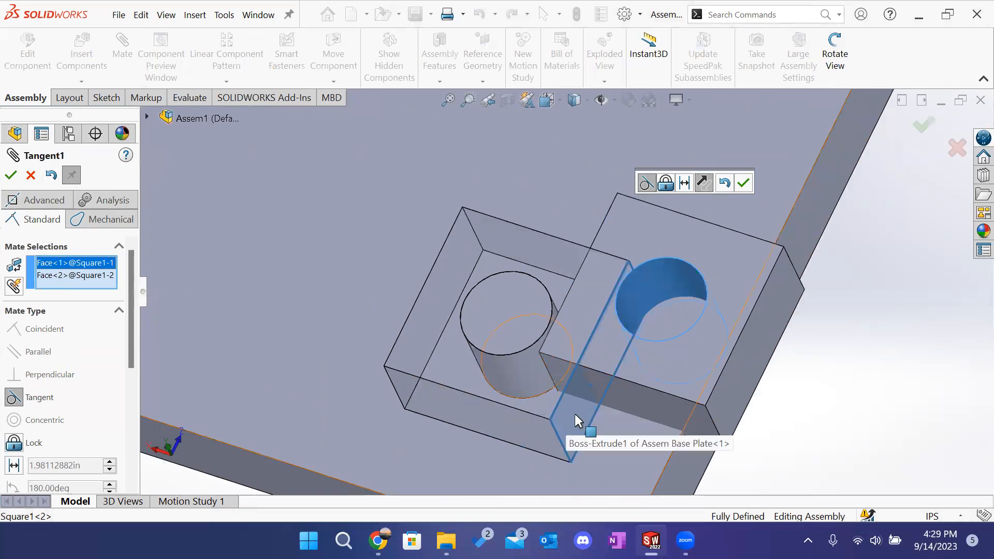
{"action": "scroll", "coordinate": [574, 414], "scroll_direction": "up", "scroll_amount": 3}
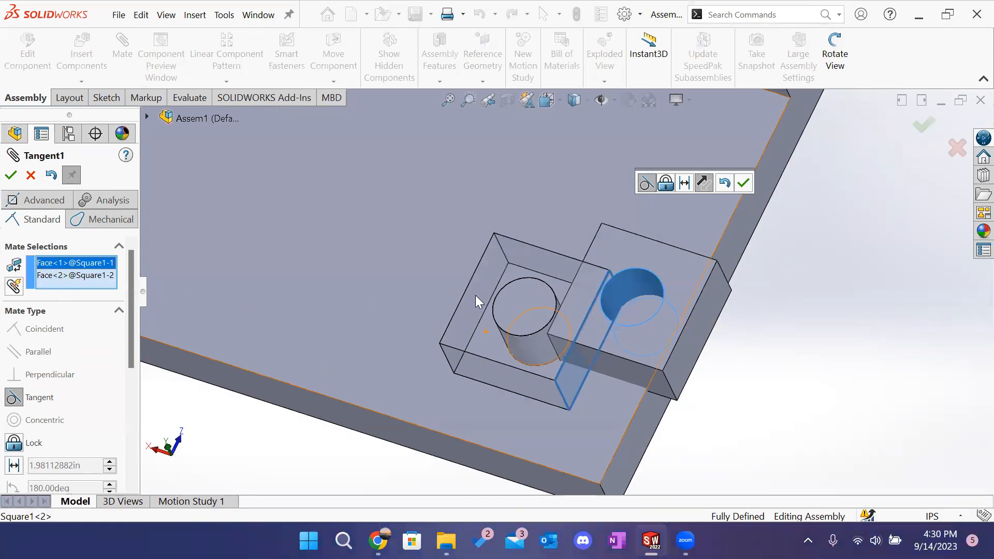
{"action": "key", "text": "Delete"}
Step: Add a concentric mate between the copied square's hole and the tall cylindrical post on the base plate
{"action": "scroll", "coordinate": [567, 290], "scroll_direction": "up", "scroll_amount": 4}
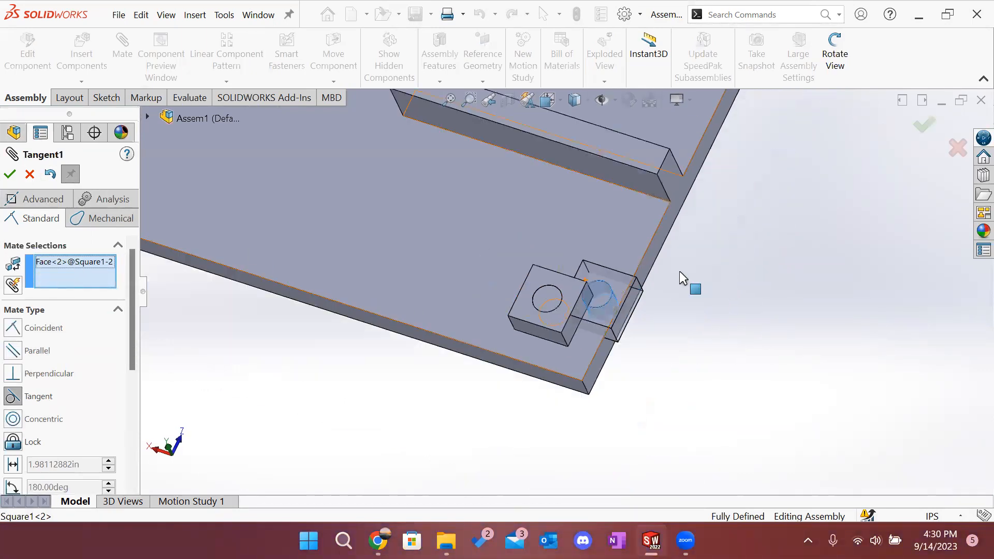
{"action": "scroll", "coordinate": [679, 271], "scroll_direction": "up", "scroll_amount": 7}
{"action": "scroll", "coordinate": [644, 163], "scroll_direction": "down", "scroll_amount": 3}
{"action": "left_click", "coordinate": [579, 236]}
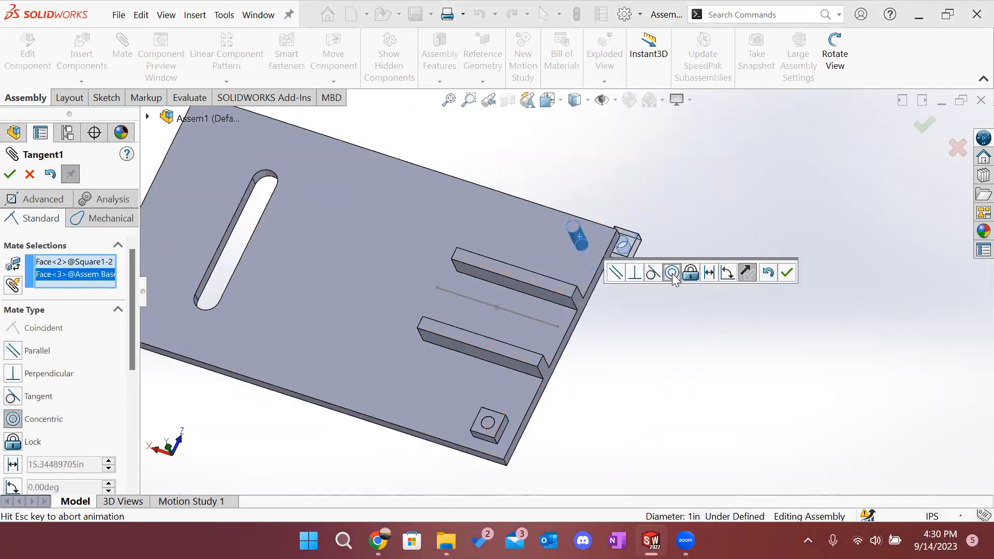
{"action": "left_click", "coordinate": [672, 272]}
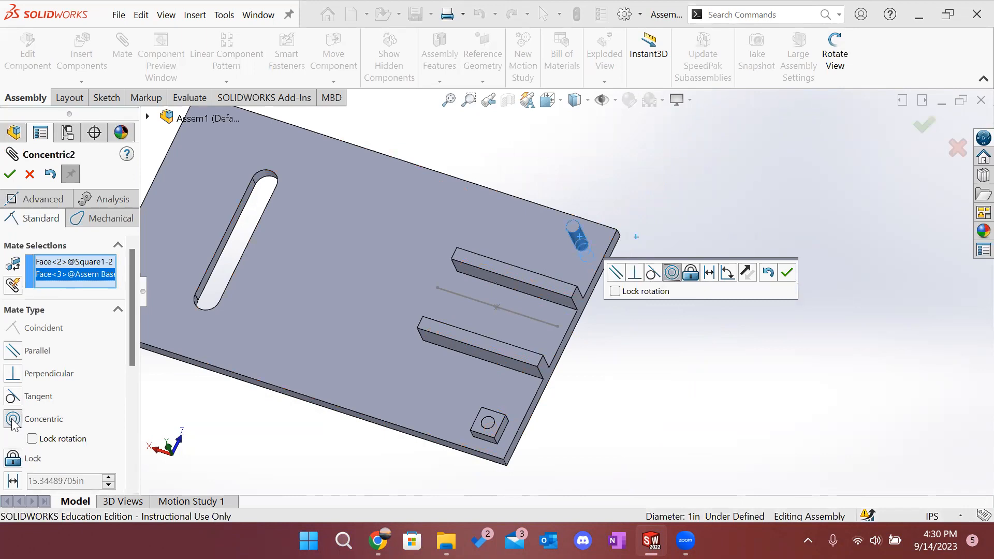
{"action": "left_click", "coordinate": [9, 174]}
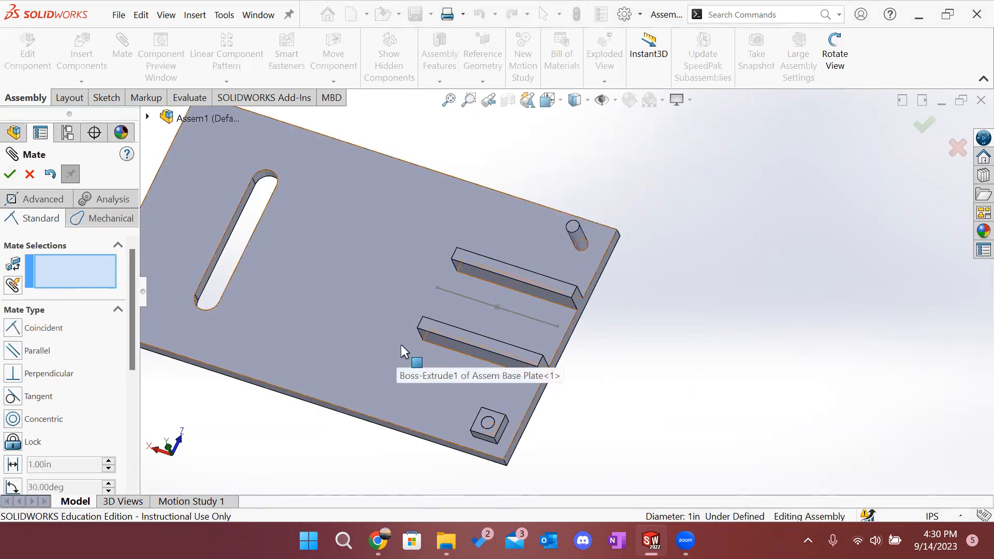
Step: Slide the copied square along the tall post's axis to the raised side of the base plate
{"action": "middle_click_drag", "start_coordinate": [639, 306], "coordinate": [523, 284]}
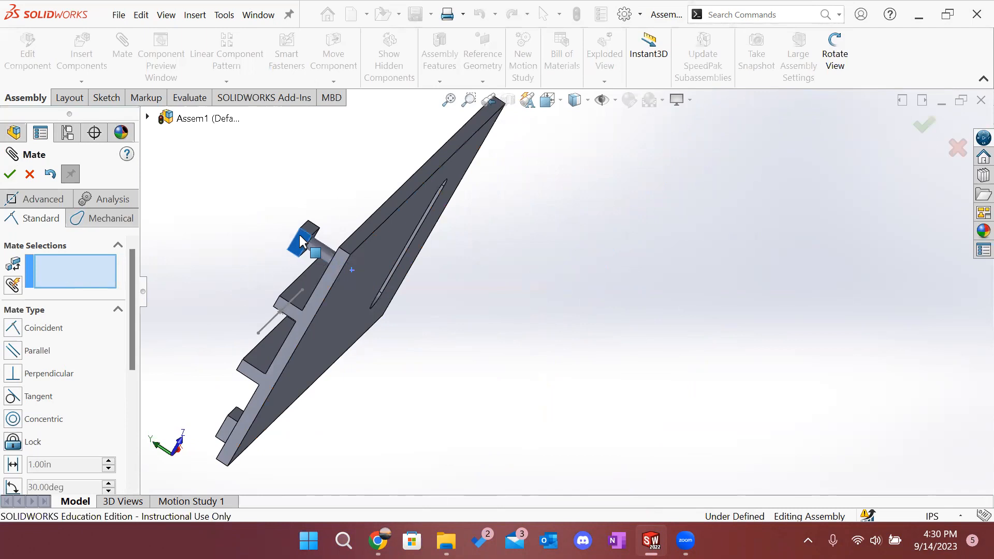
{"action": "left_click_drag", "start_coordinate": [261, 267], "coordinate": [285, 271]}
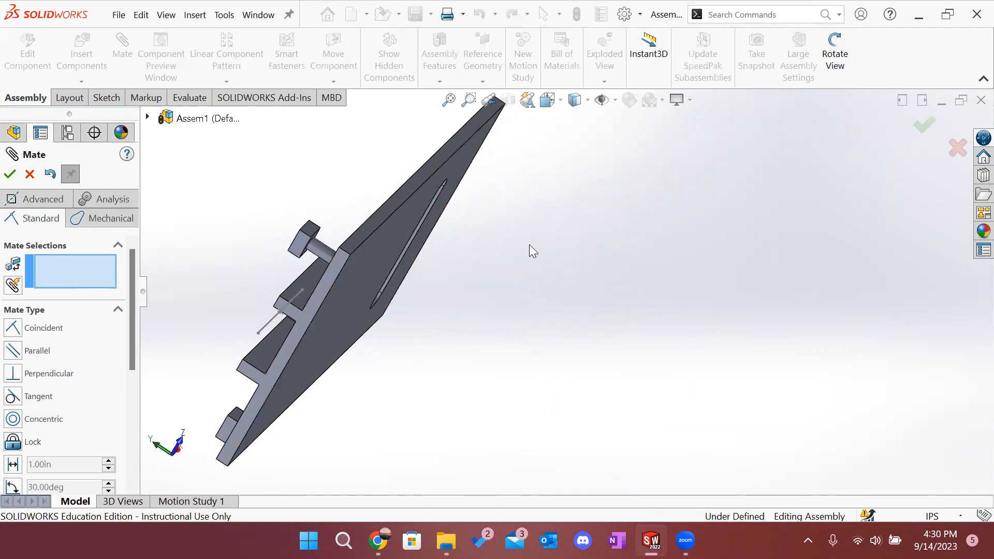
{"action": "middle_click_drag", "start_coordinate": [529, 245], "coordinate": [588, 255]}
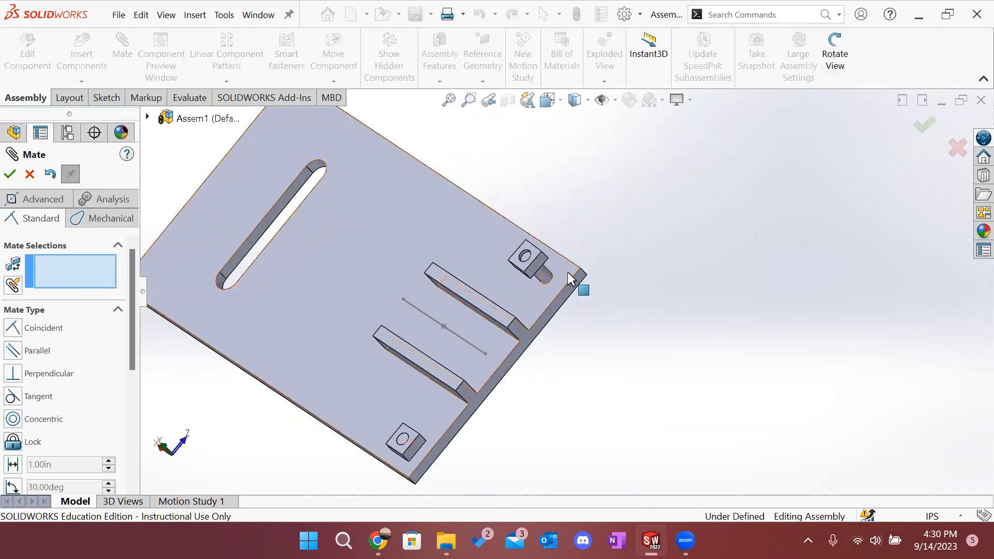
Step: Open the copied square's concentric mate from the list of mates for review and leave the Mate command
{"action": "scroll", "coordinate": [87, 401], "scroll_direction": "down", "scroll_amount": 5}
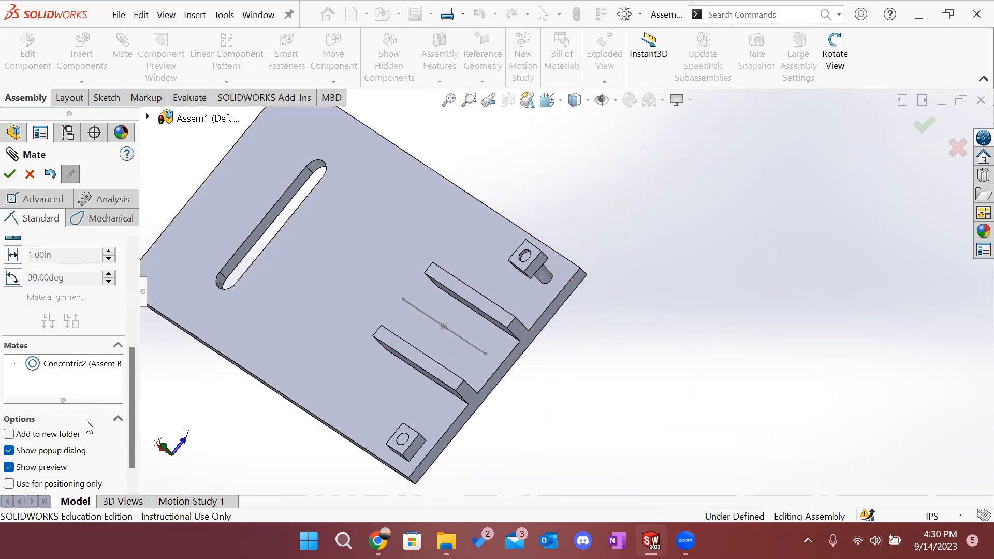
{"action": "left_click", "coordinate": [78, 365]}
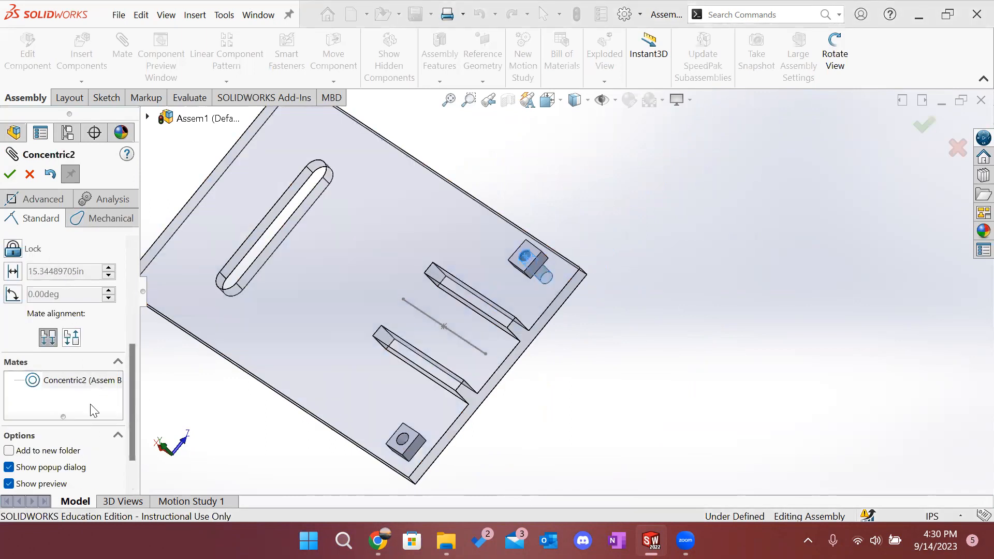
{"action": "left_click", "coordinate": [75, 381]}
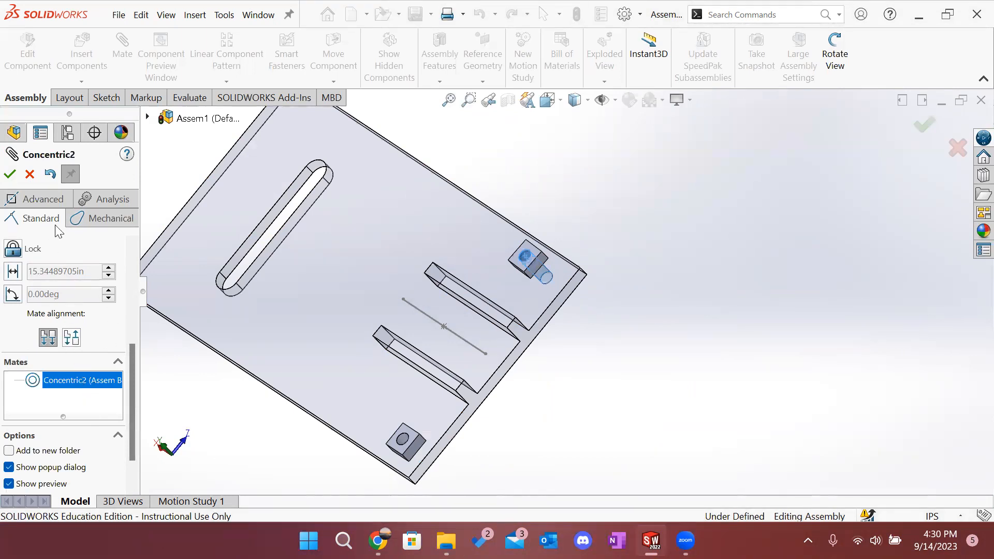
{"action": "left_click", "coordinate": [29, 174]}
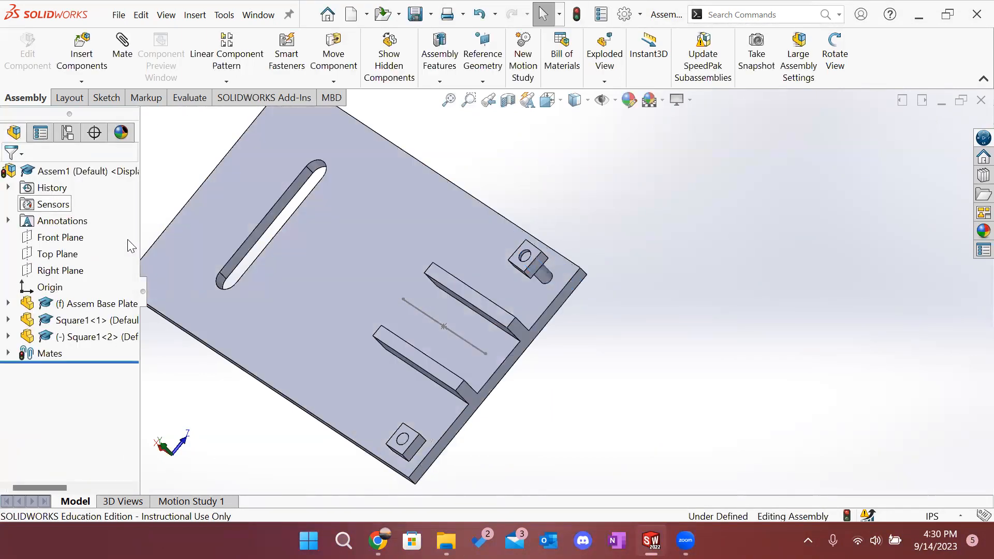
Step: Expand the assembly's Mates folder and examine which geometry the concentric, coincident and parallel mates connect
{"action": "left_click", "coordinate": [8, 353]}
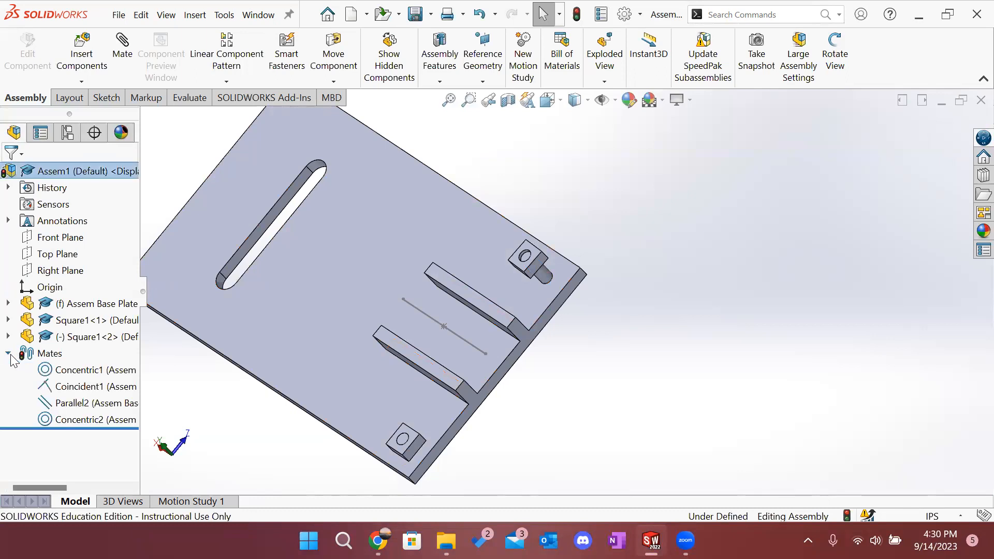
{"action": "left_click", "coordinate": [85, 425]}
{"action": "left_click", "coordinate": [62, 402]}
{"action": "left_click", "coordinate": [52, 370]}
{"action": "left_click", "coordinate": [62, 387]}
{"action": "left_click", "coordinate": [77, 419]}
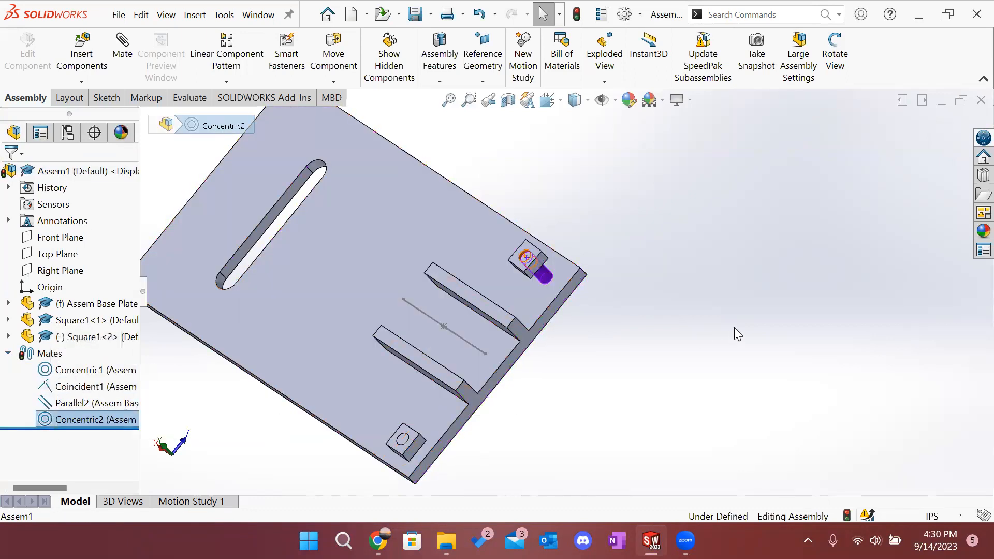
Step: Delete the copied square's concentric mate and pull the square off the tall cylindrical post into open space
{"action": "left_click", "coordinate": [734, 328]}
{"action": "left_click", "coordinate": [576, 15]}
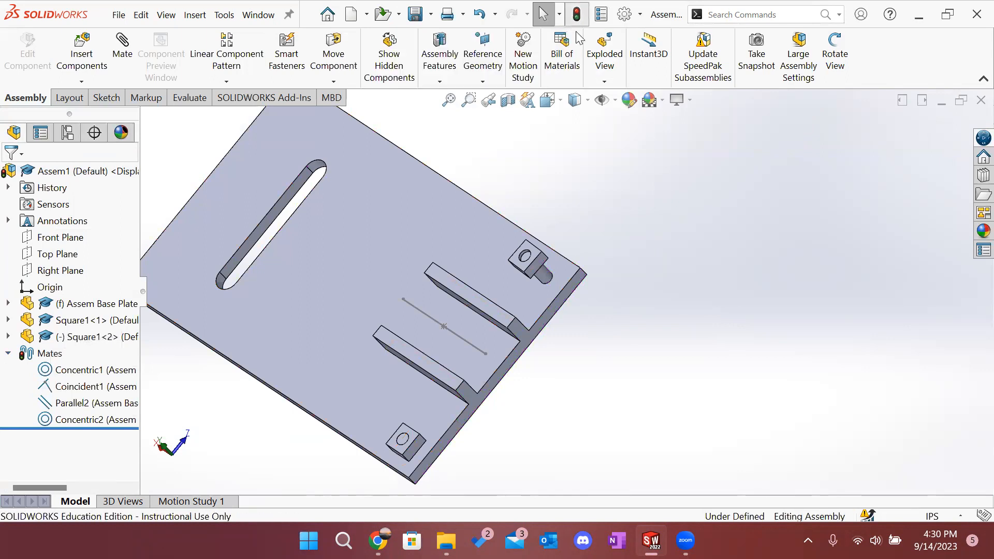
{"action": "left_click", "coordinate": [94, 420]}
{"action": "key", "text": "Delete"}
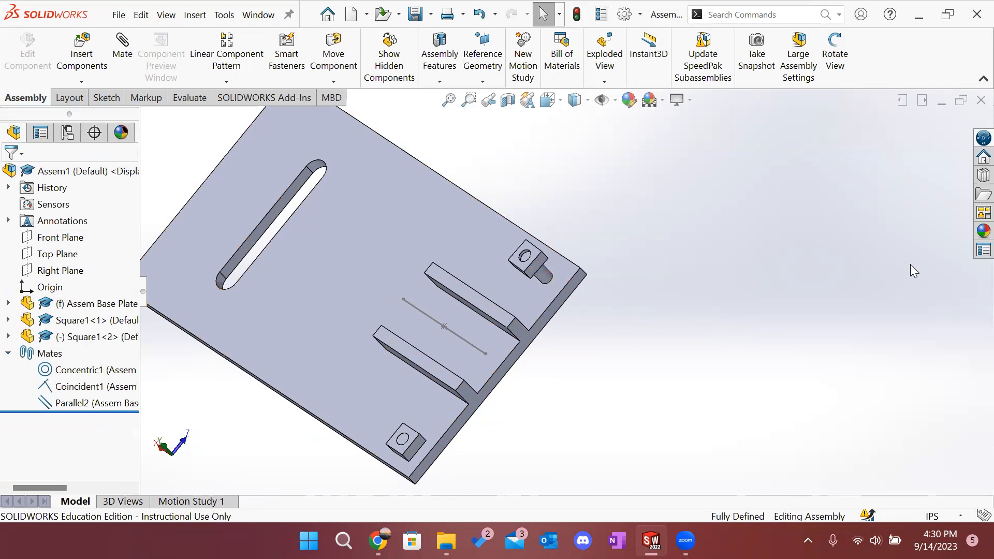
{"action": "left_click", "coordinate": [541, 273]}
{"action": "left_click_drag", "start_coordinate": [538, 268], "coordinate": [593, 232]}
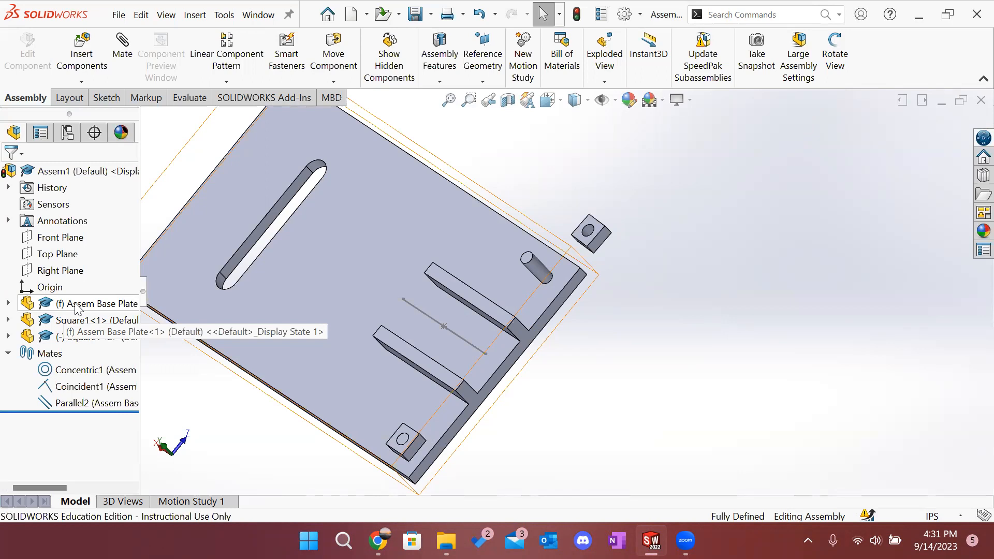
Step: Try to move the fixed base plate and the fully mated first square to test their freedom of movement
{"action": "left_click_drag", "start_coordinate": [344, 262], "coordinate": [372, 298]}
{"action": "left_click", "coordinate": [644, 399]}
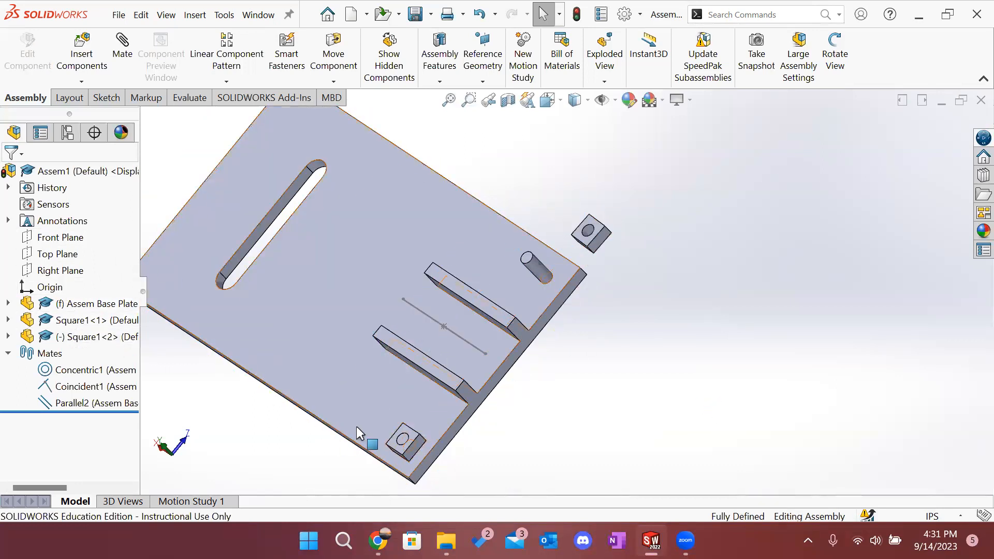
{"action": "left_click", "coordinate": [416, 441]}
{"action": "left_click_drag", "start_coordinate": [417, 443], "coordinate": [419, 414]}
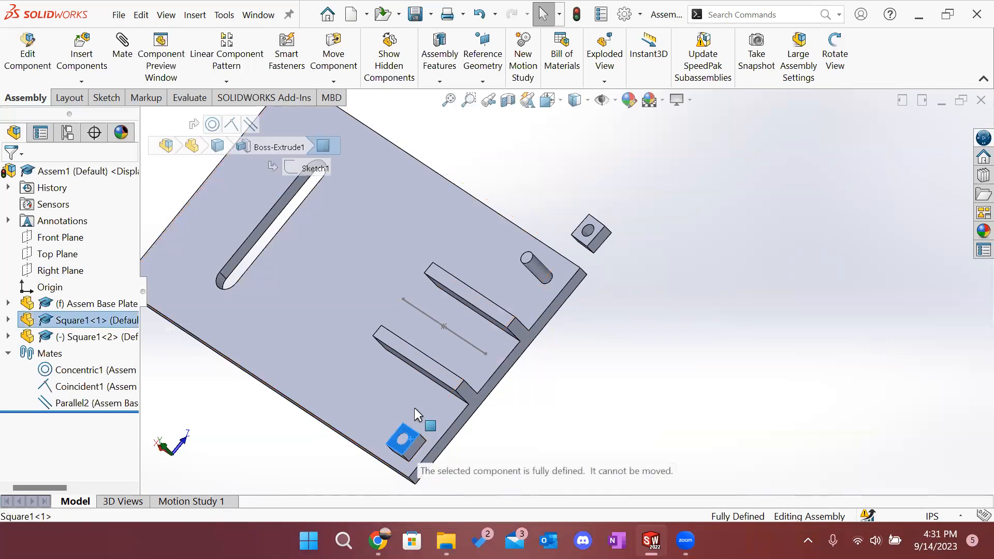
{"action": "left_click", "coordinate": [619, 458]}
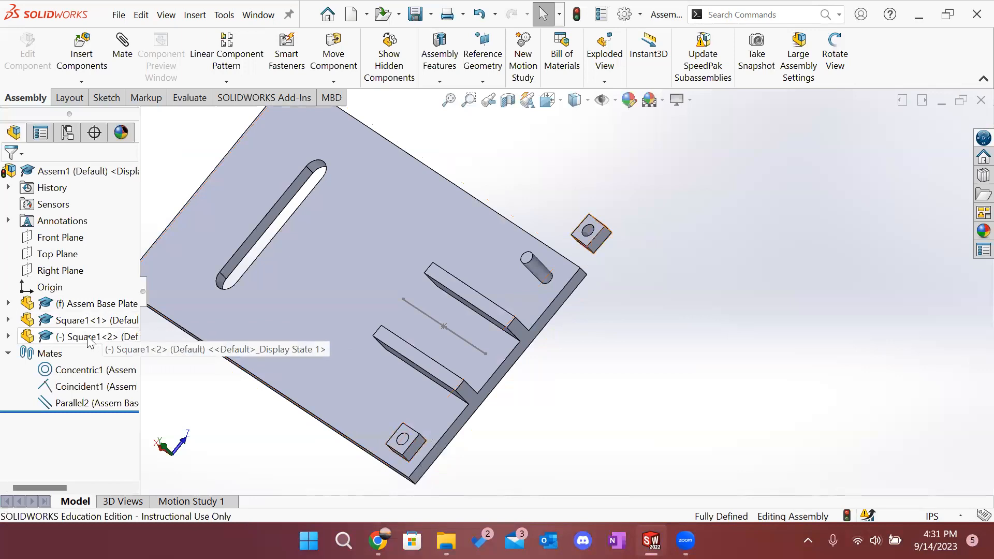
Step: Review the component options of the copied square and move the square freely to a spot beyond the tall post
{"action": "left_click", "coordinate": [60, 340]}
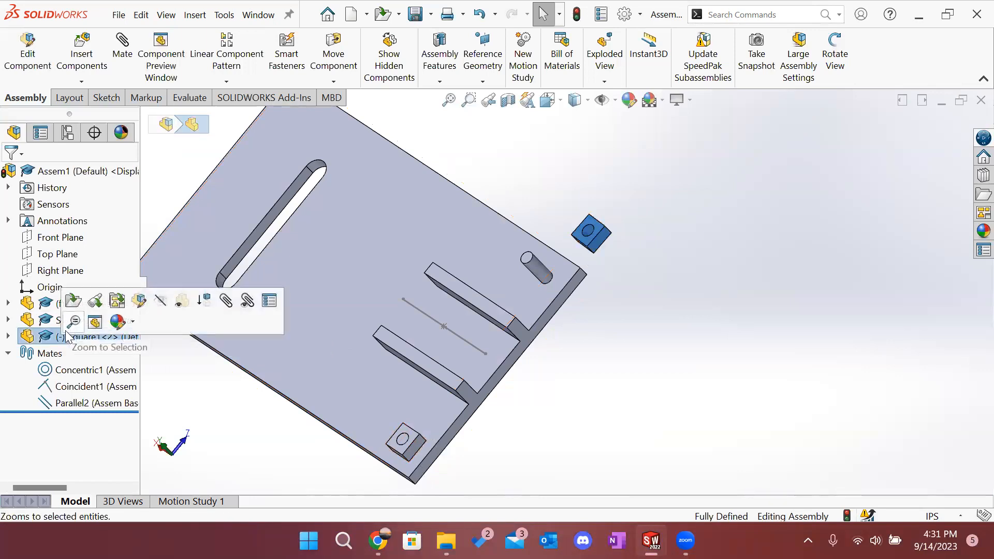
{"action": "right_click", "coordinate": [61, 337]}
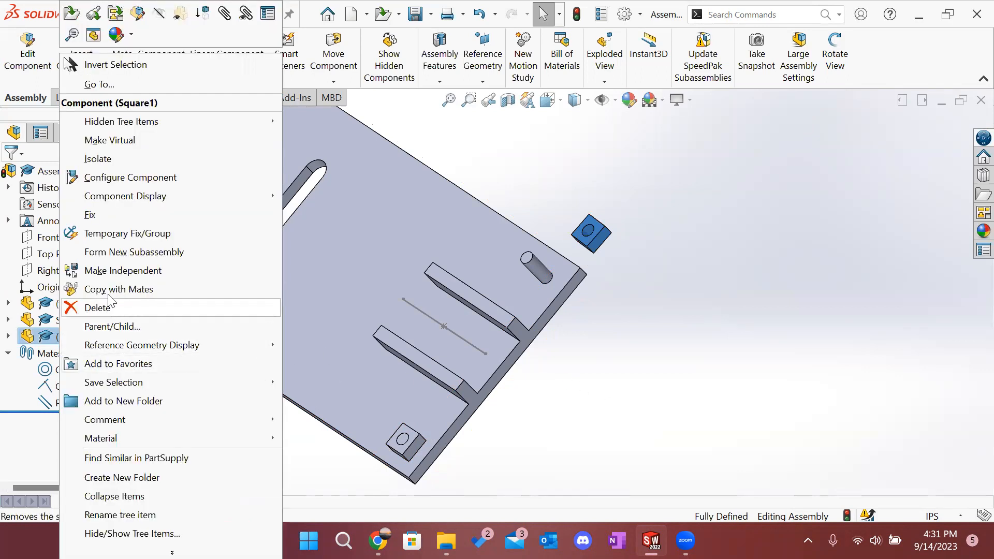
{"action": "left_click", "coordinate": [654, 258]}
{"action": "left_click", "coordinate": [600, 228]}
{"action": "left_click_drag", "start_coordinate": [602, 227], "coordinate": [566, 218]}
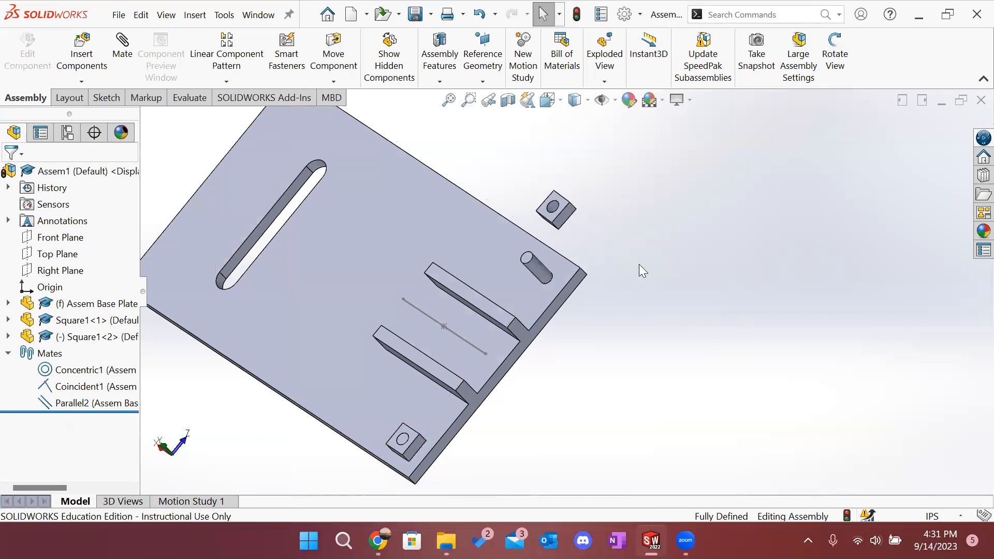
Step: Fix the copied square in place, try to move it, and check its component options for Float
{"action": "left_click", "coordinate": [76, 337]}
{"action": "right_click", "coordinate": [109, 338]}
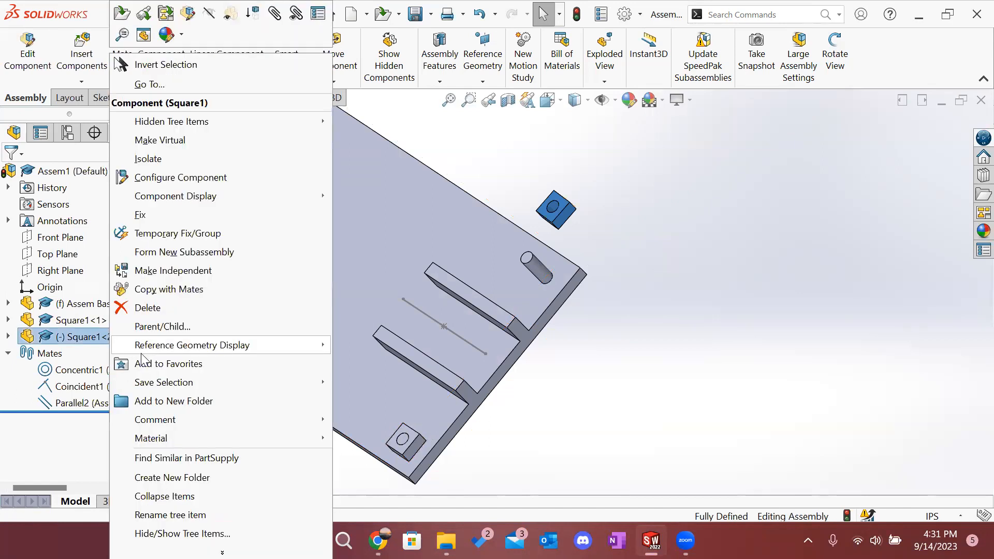
{"action": "left_click", "coordinate": [141, 214]}
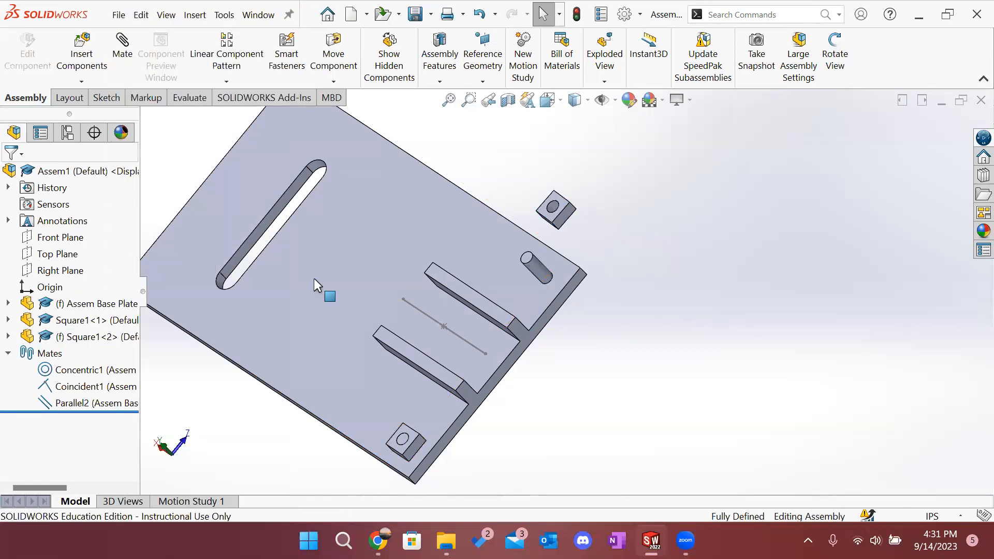
{"action": "left_click_drag", "start_coordinate": [566, 207], "coordinate": [603, 245]}
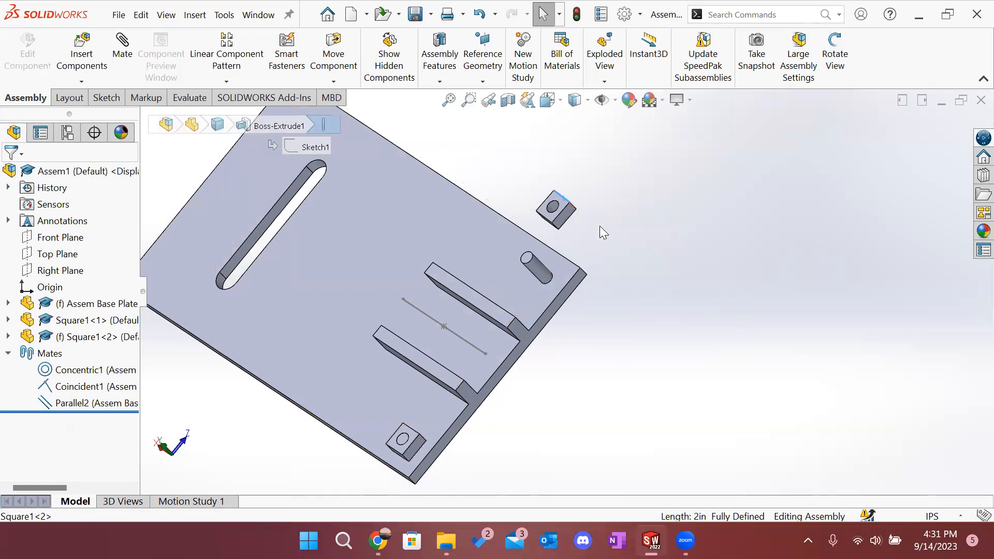
{"action": "left_click", "coordinate": [98, 337]}
{"action": "right_click", "coordinate": [105, 336]}
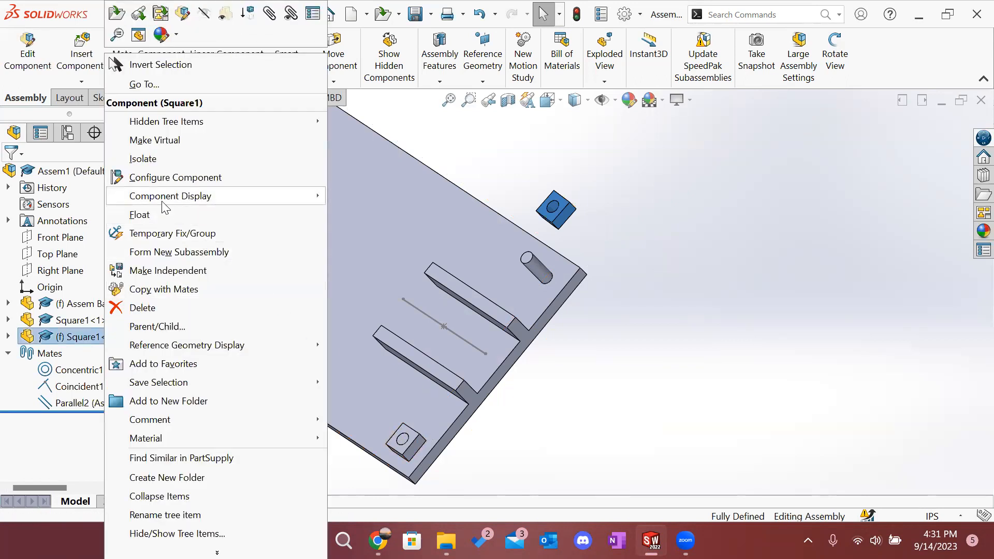
{"action": "left_click", "coordinate": [683, 342]}
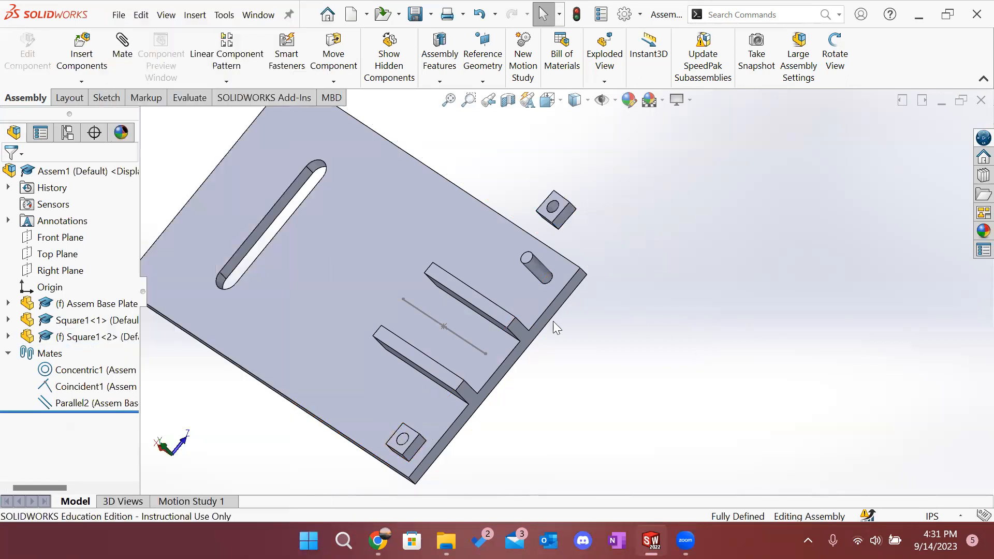
Step: Float the base plate and move it together with its mated square slightly away from the copied square
{"action": "left_click", "coordinate": [92, 306]}
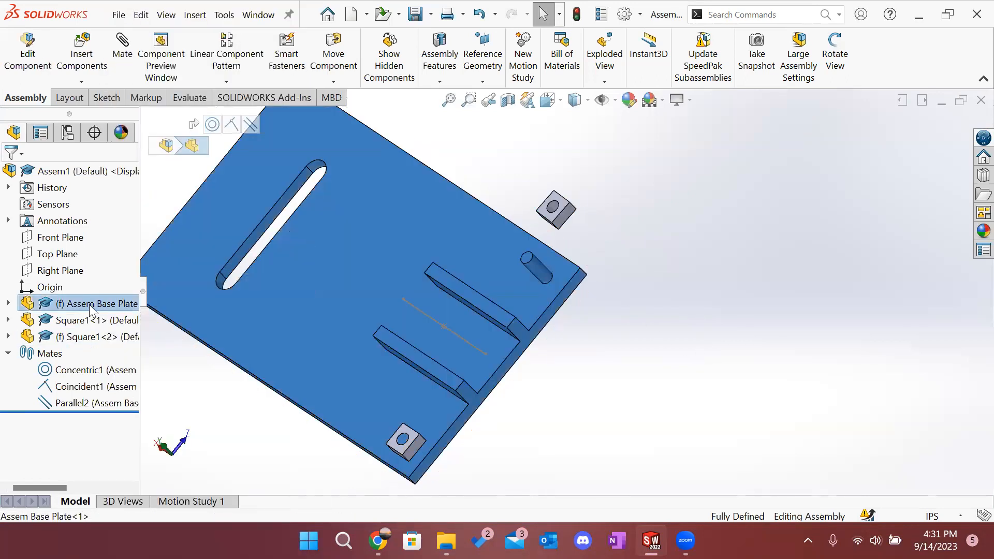
{"action": "right_click", "coordinate": [93, 305]}
{"action": "left_click", "coordinate": [156, 276]}
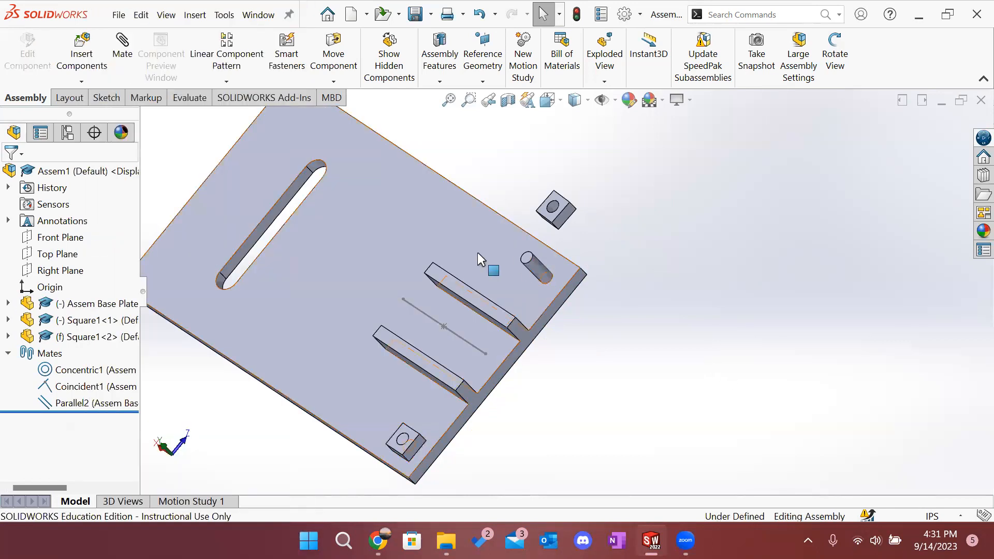
{"action": "left_click_drag", "start_coordinate": [350, 247], "coordinate": [507, 223]}
{"action": "left_click", "coordinate": [568, 207]}
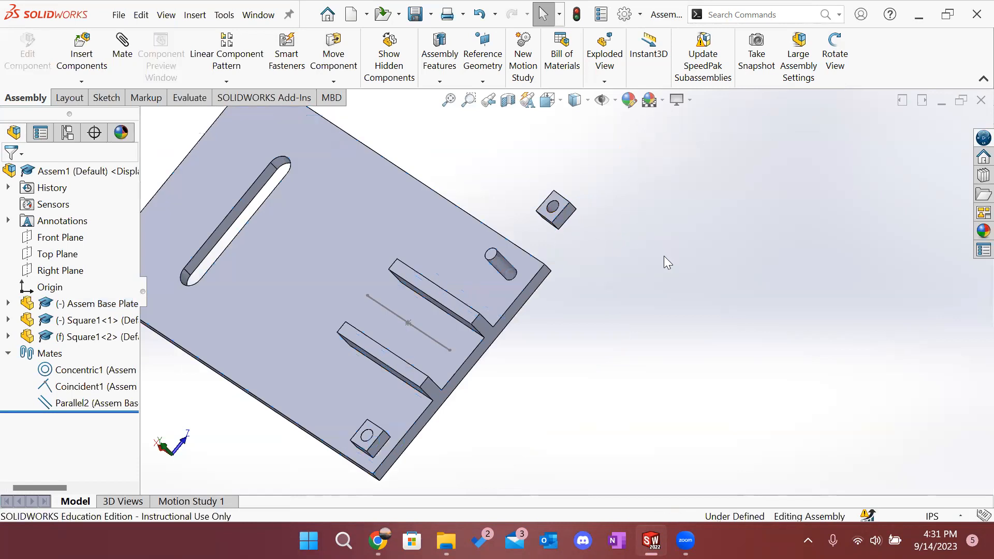
{"action": "left_click", "coordinate": [314, 248]}
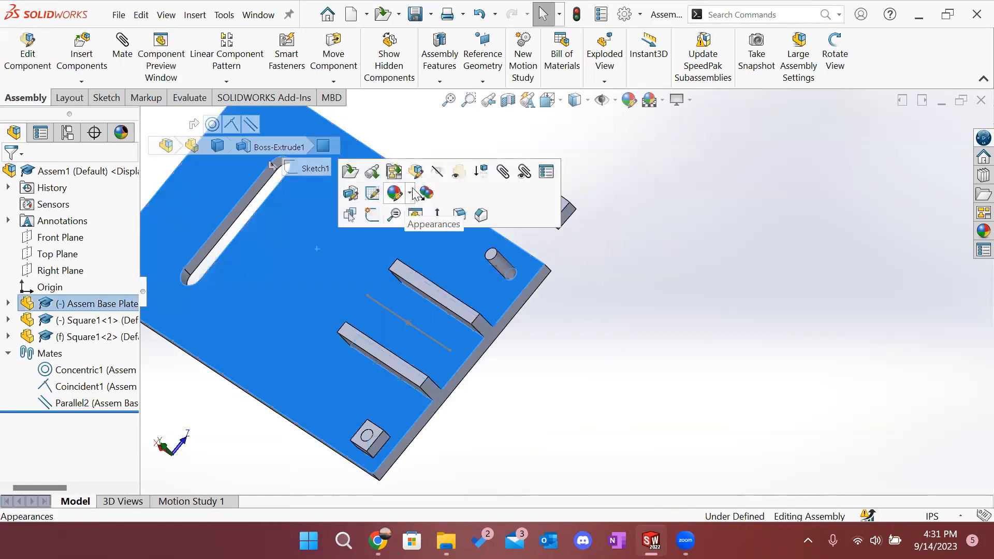
{"action": "left_click", "coordinate": [550, 323]}
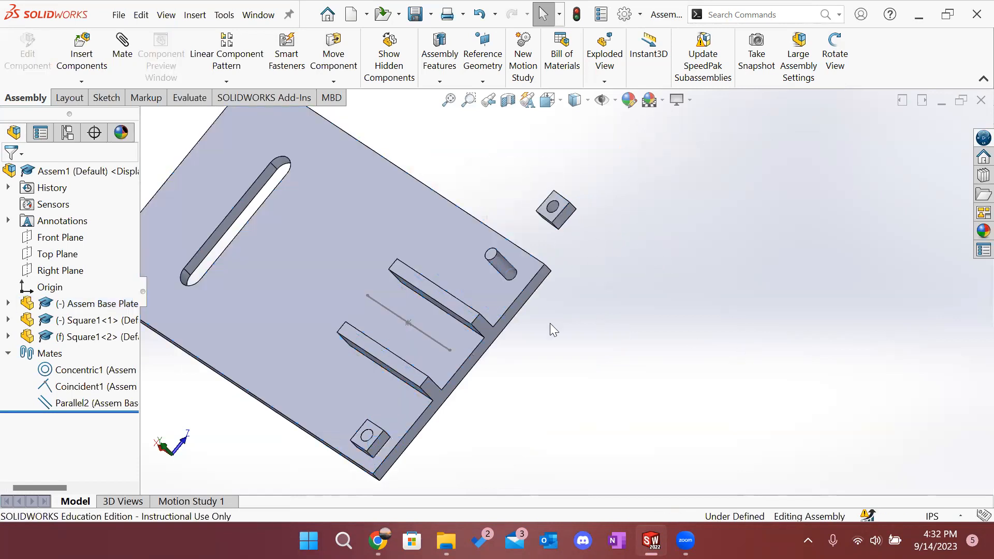
Step: Fix the base plate in its new position
{"action": "left_click", "coordinate": [61, 303]}
{"action": "right_click", "coordinate": [62, 303]}
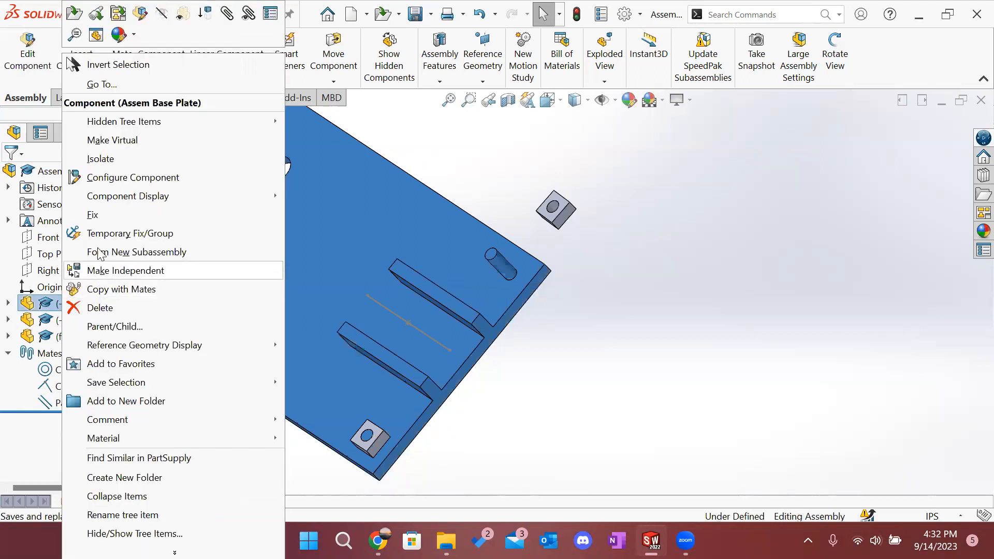
{"action": "left_click", "coordinate": [96, 214]}
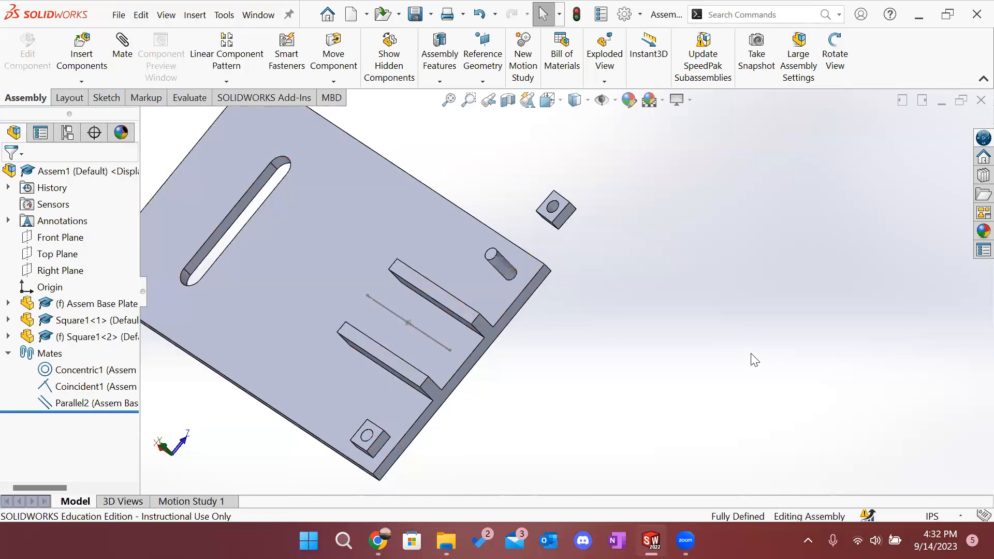
Step: Float the copied square so it can move again
{"action": "left_click", "coordinate": [559, 209]}
{"action": "right_click", "coordinate": [81, 337]}
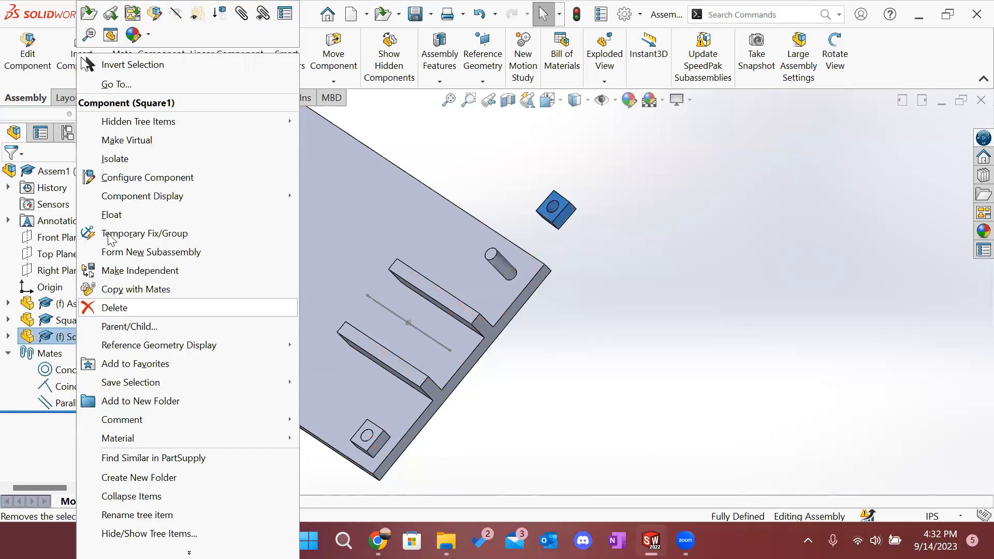
{"action": "left_click", "coordinate": [104, 214]}
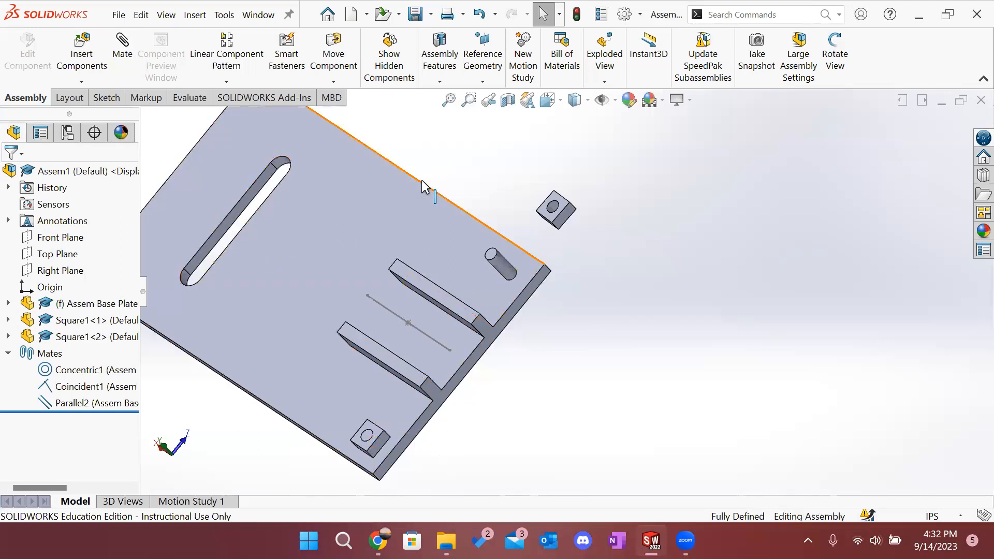
Step: Add a concentric mate between the tall cylindrical post on the base plate and the copied square's hole
{"action": "left_click", "coordinate": [115, 53]}
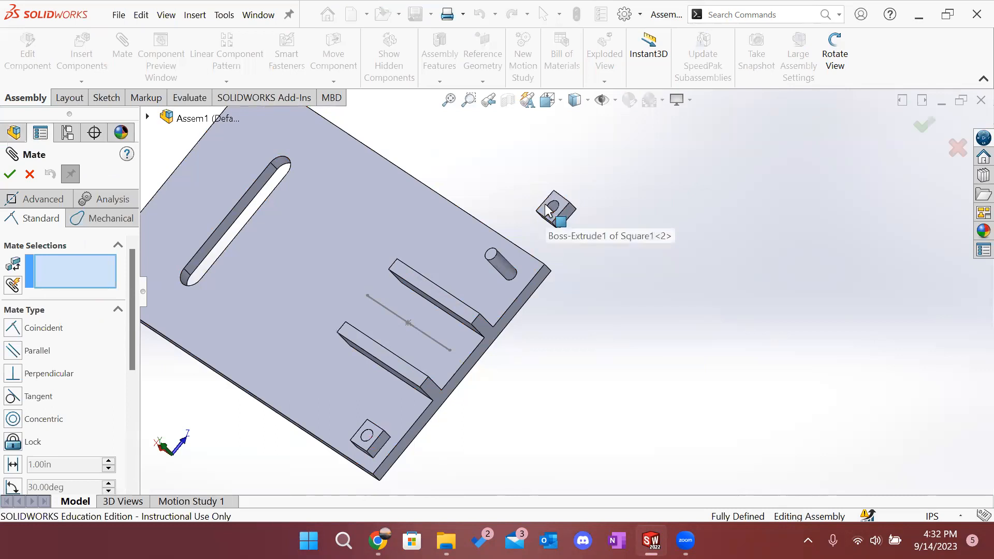
{"action": "scroll", "coordinate": [546, 211], "scroll_direction": "down", "scroll_amount": 3}
{"action": "left_click", "coordinate": [483, 296]}
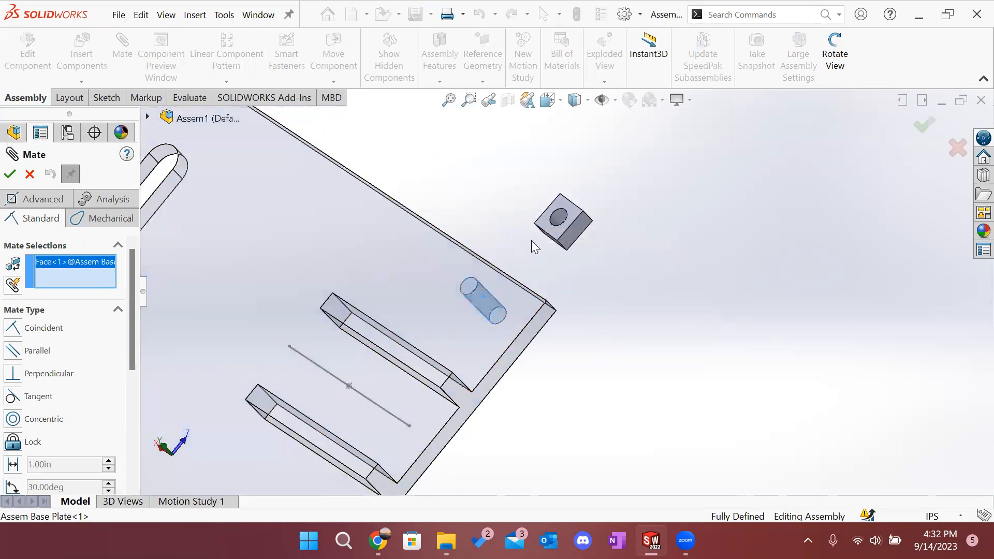
{"action": "left_click", "coordinate": [556, 216]}
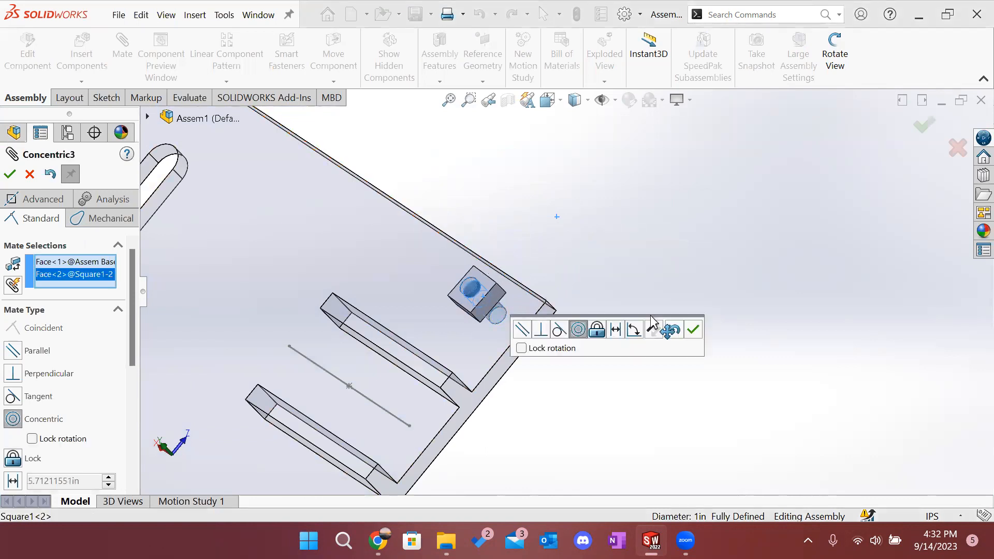
{"action": "left_click", "coordinate": [693, 329]}
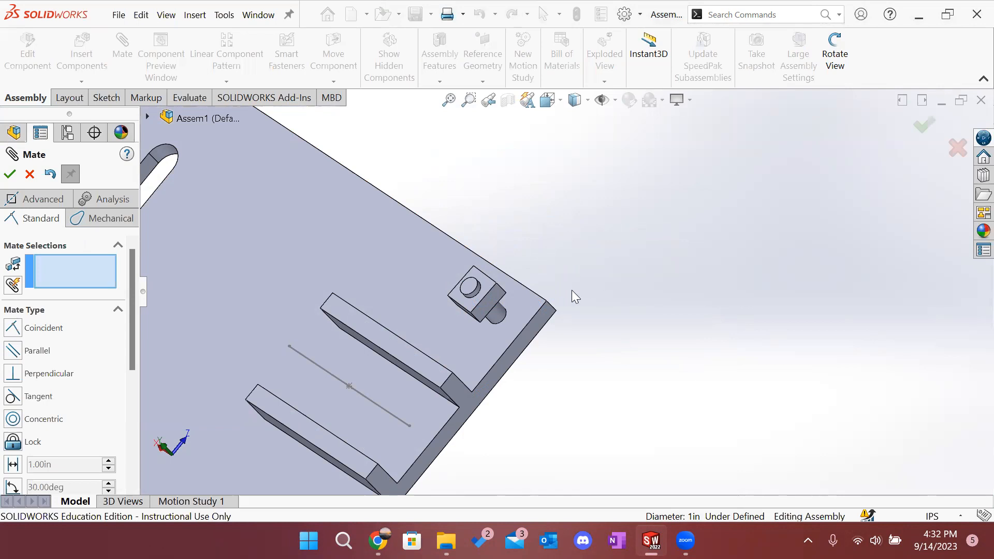
Step: Define a 1 in distance mate between the base plate's post-side face and the copied square's face toward the plate
{"action": "middle_click_drag", "start_coordinate": [592, 371], "coordinate": [554, 317]}
{"action": "left_click", "coordinate": [543, 309]}
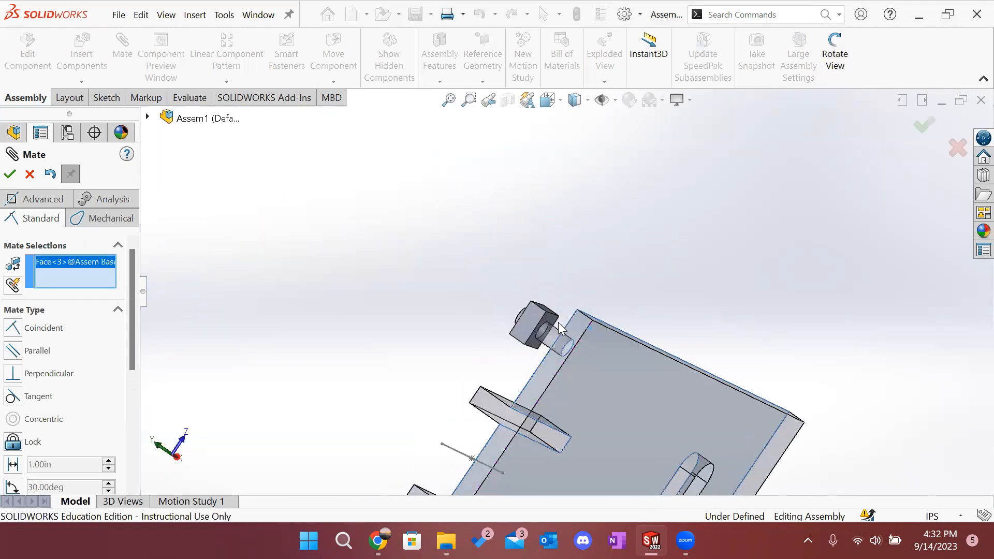
{"action": "left_click", "coordinate": [553, 318]}
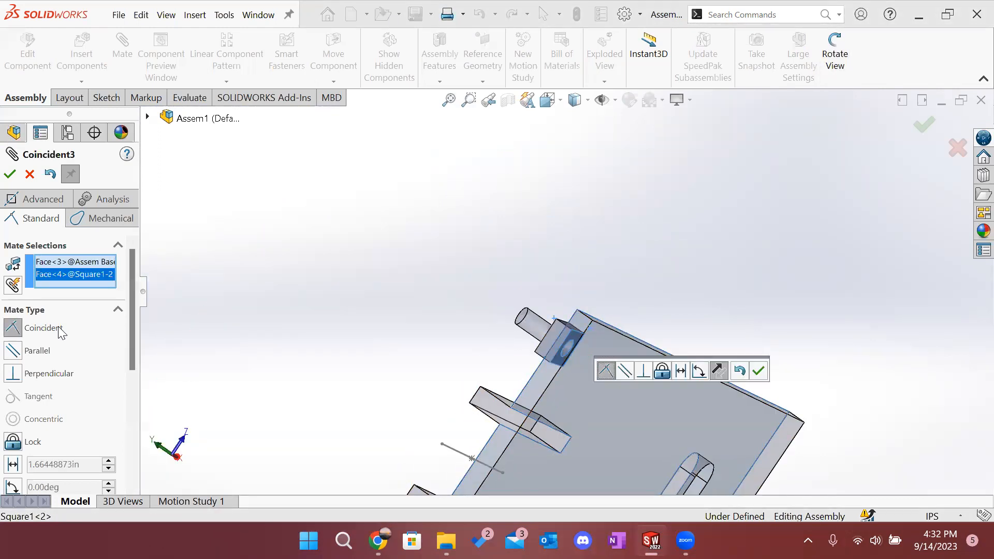
{"action": "scroll", "coordinate": [55, 352], "scroll_direction": "down", "scroll_amount": 3}
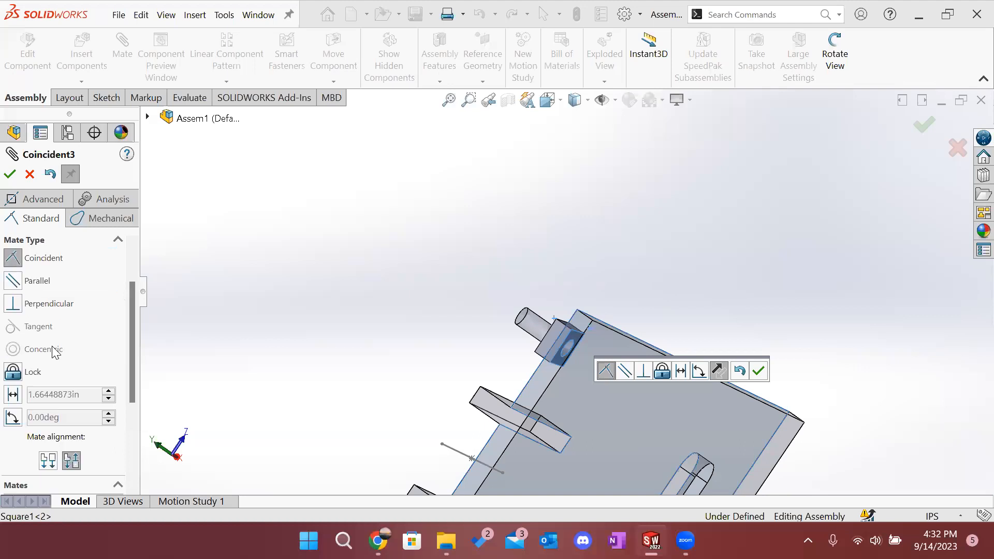
{"action": "left_click", "coordinate": [13, 394]}
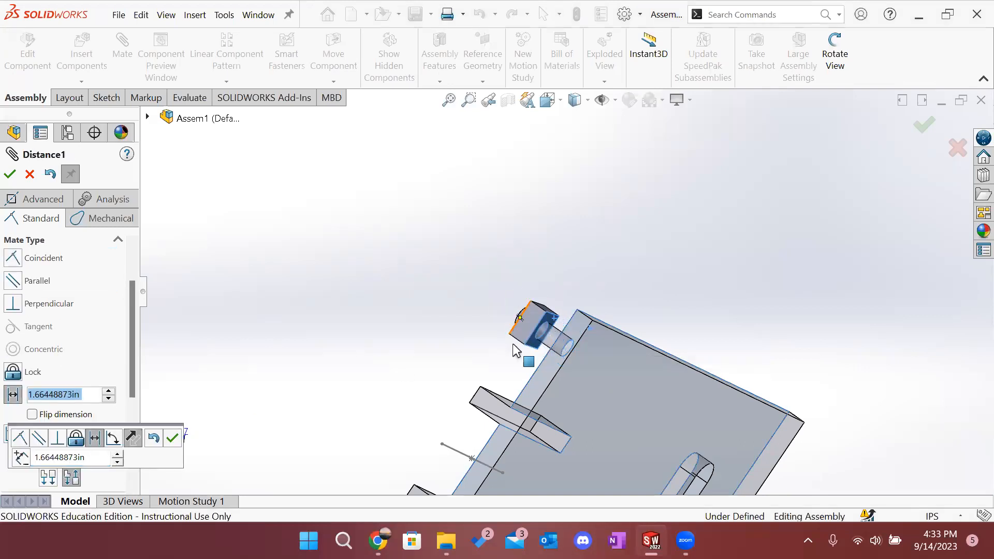
{"action": "left_click", "coordinate": [117, 456]}
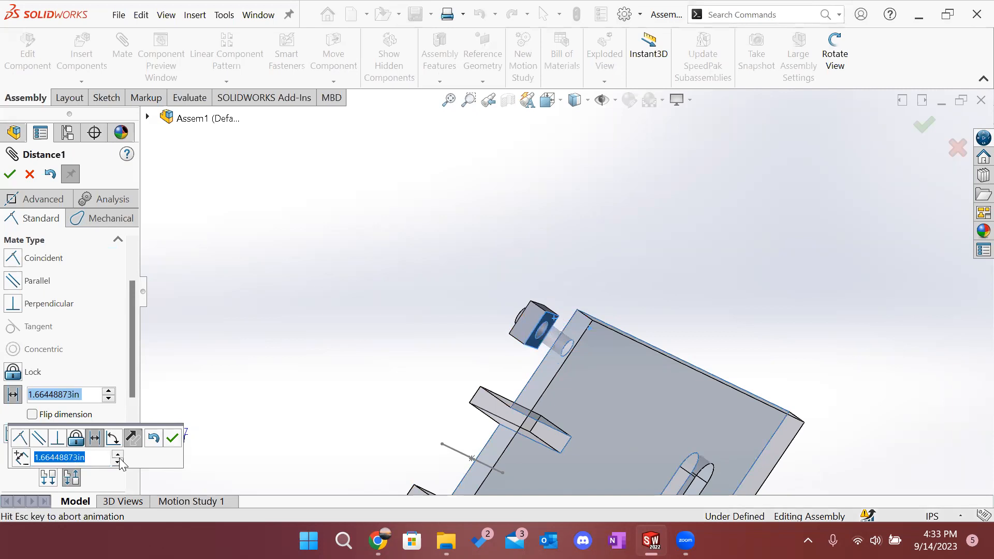
{"action": "left_click", "coordinate": [106, 391]}
{"action": "left_click", "coordinate": [106, 392]}
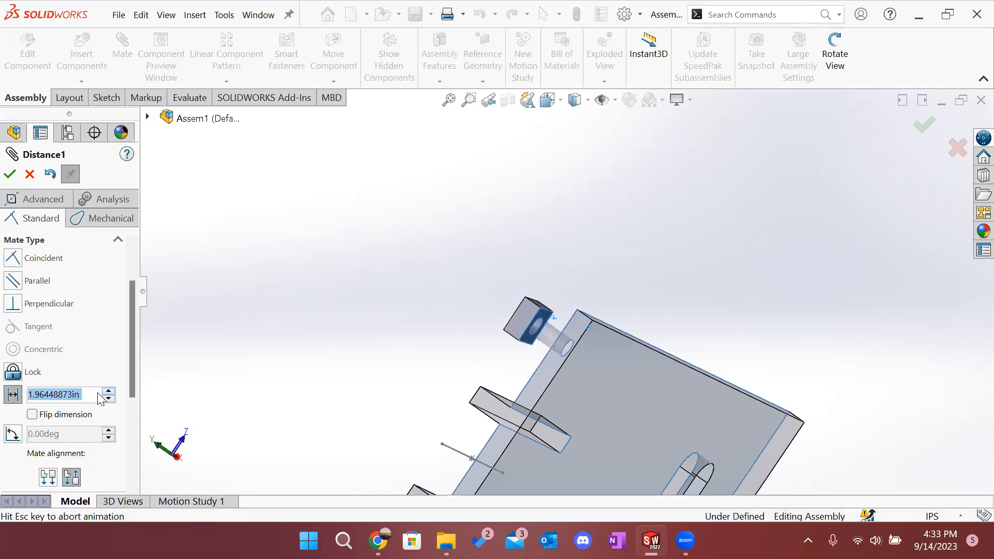
{"action": "type", "text": "1"}
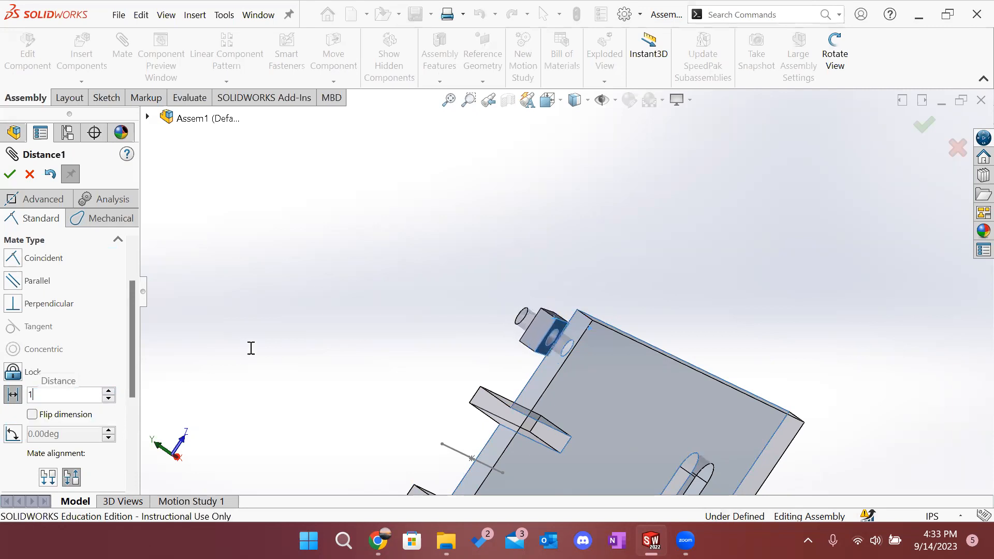
{"action": "key", "text": "Return"}
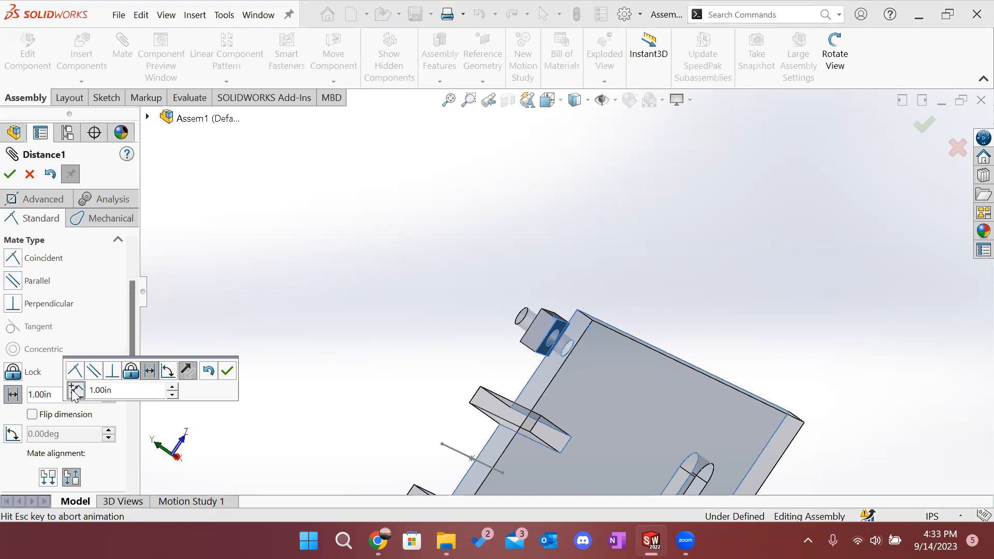
Step: Raise the mate distance to 1.60 in, flipping the dimension direction and returning it to the post side
{"action": "left_click", "coordinate": [76, 391]}
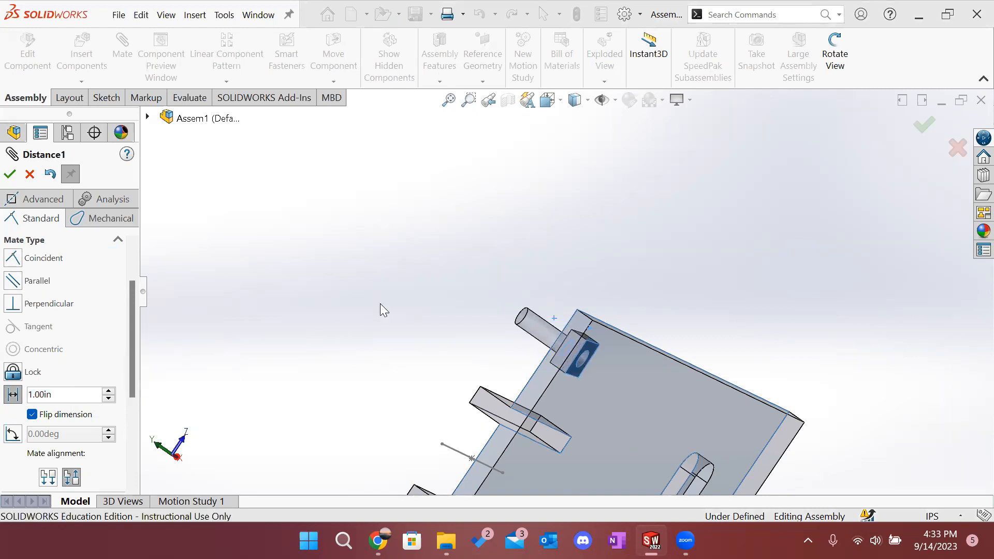
{"action": "middle_click_drag", "start_coordinate": [452, 288], "coordinate": [350, 357]}
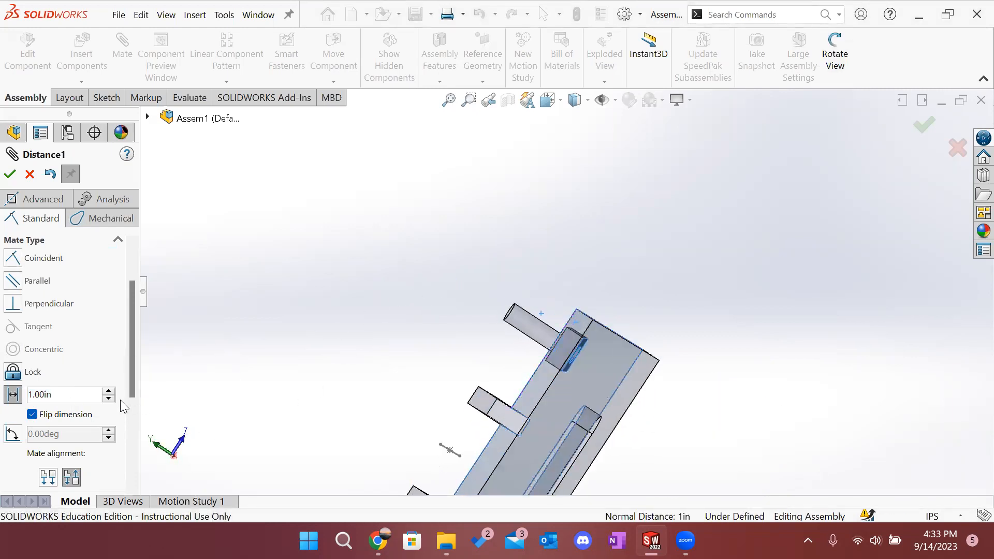
{"action": "left_click", "coordinate": [108, 391]}
{"action": "left_click", "coordinate": [109, 391]}
{"action": "left_click", "coordinate": [109, 391]}
{"action": "left_click", "coordinate": [108, 391]}
{"action": "left_click", "coordinate": [109, 392]}
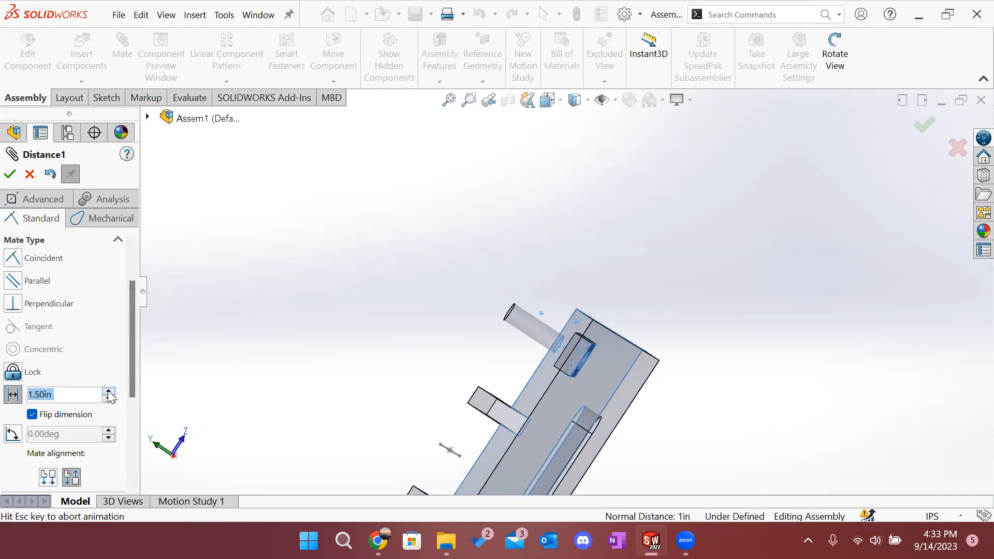
{"action": "left_click", "coordinate": [109, 391]}
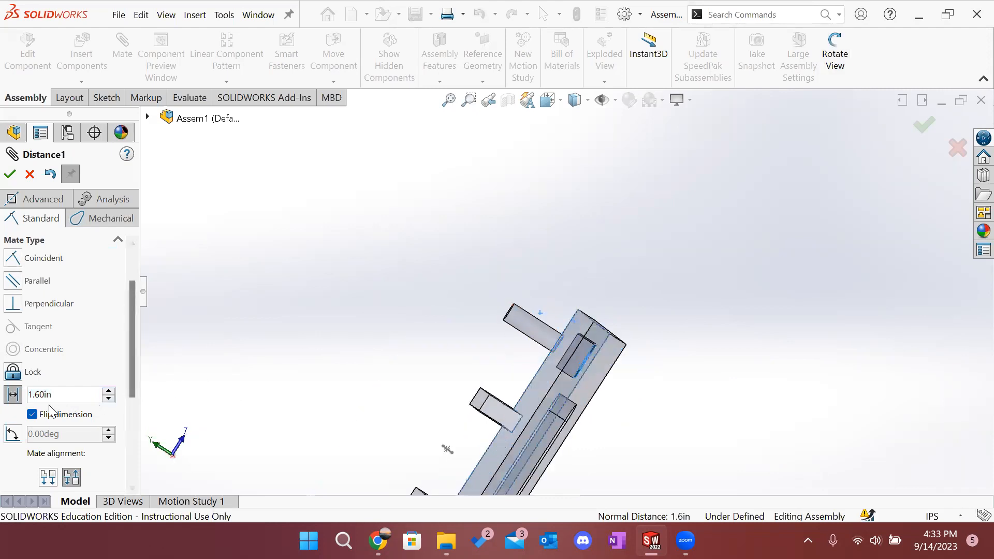
{"action": "left_click", "coordinate": [32, 414]}
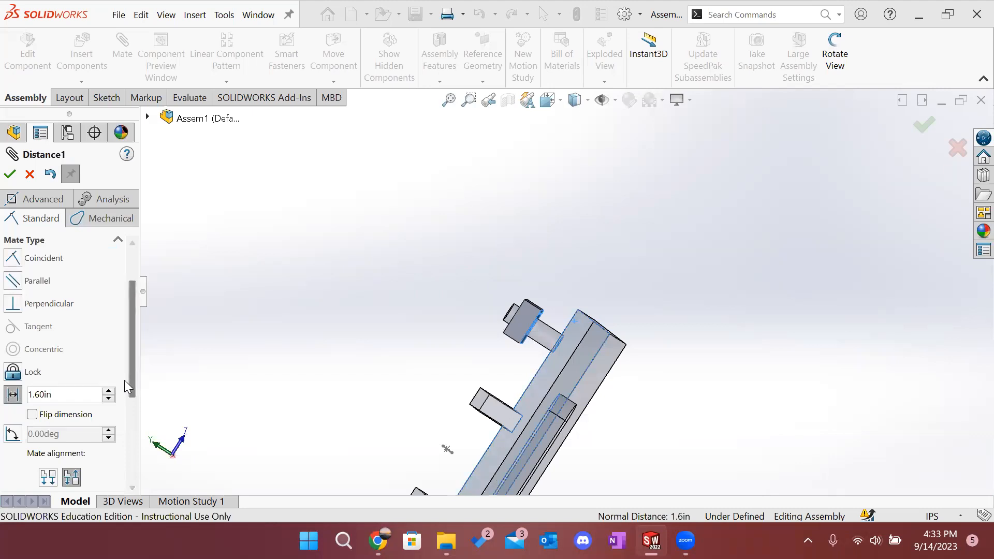
Step: Compare the distance mate's aligned and anti-aligned options on the copied square, returning it to anti-aligned
{"action": "left_click", "coordinate": [50, 475]}
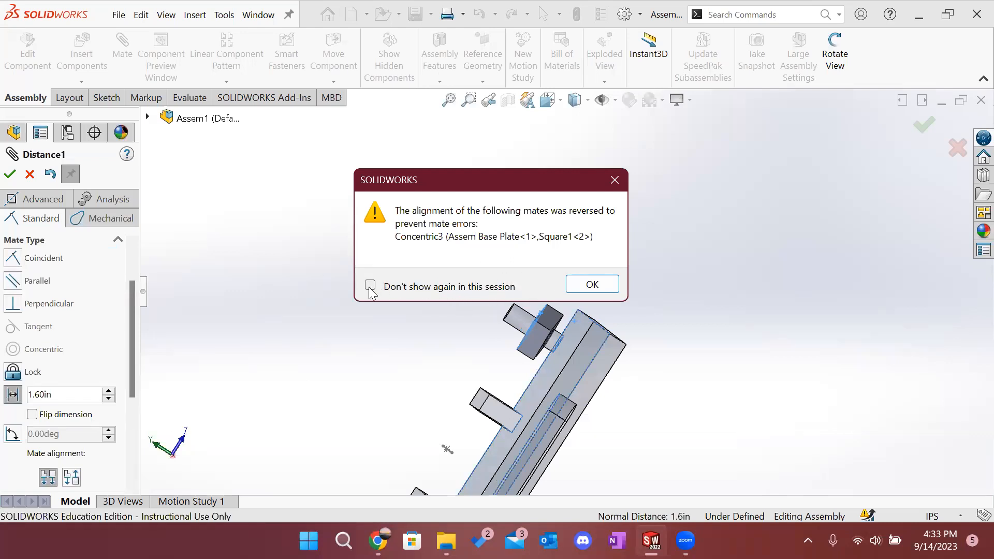
{"action": "left_click", "coordinate": [370, 285]}
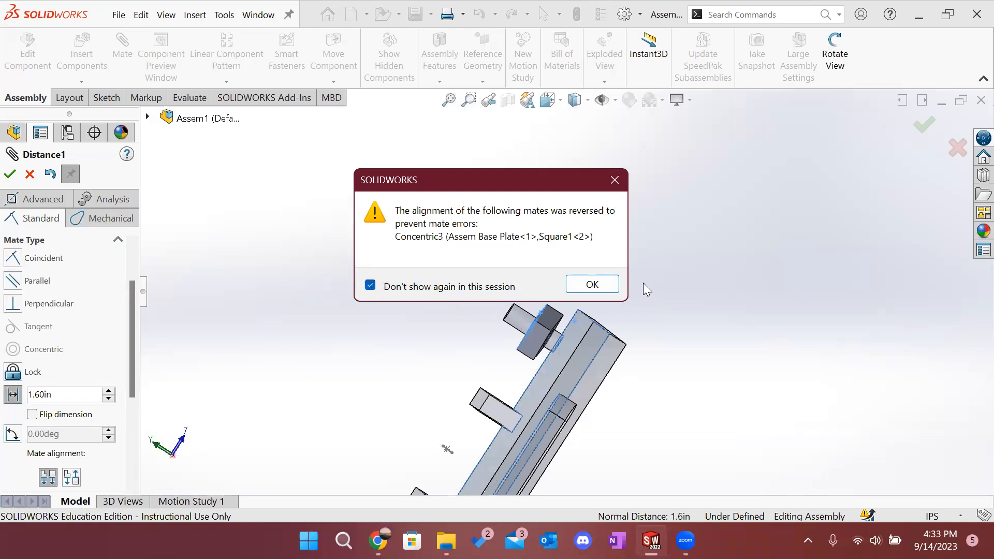
{"action": "left_click", "coordinate": [592, 284]}
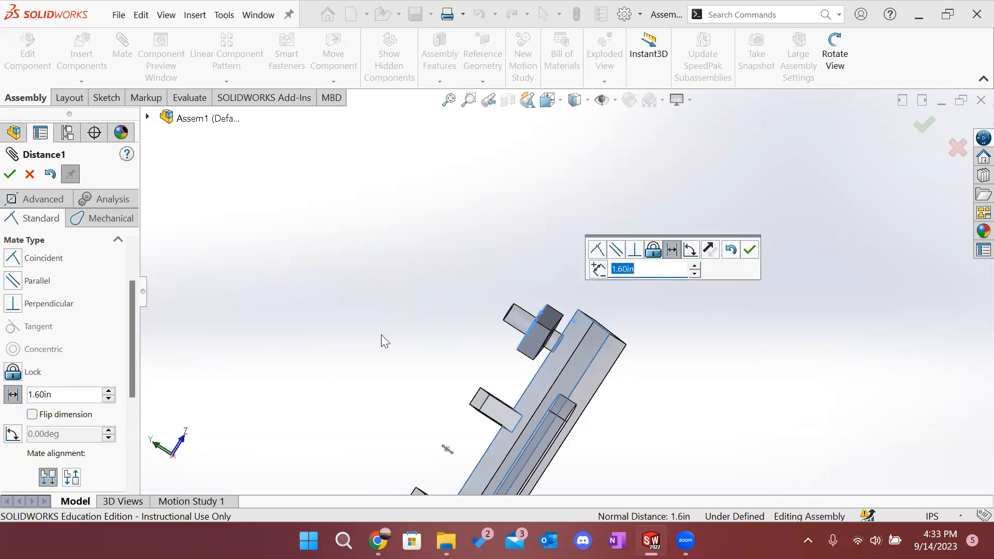
{"action": "left_click", "coordinate": [69, 477]}
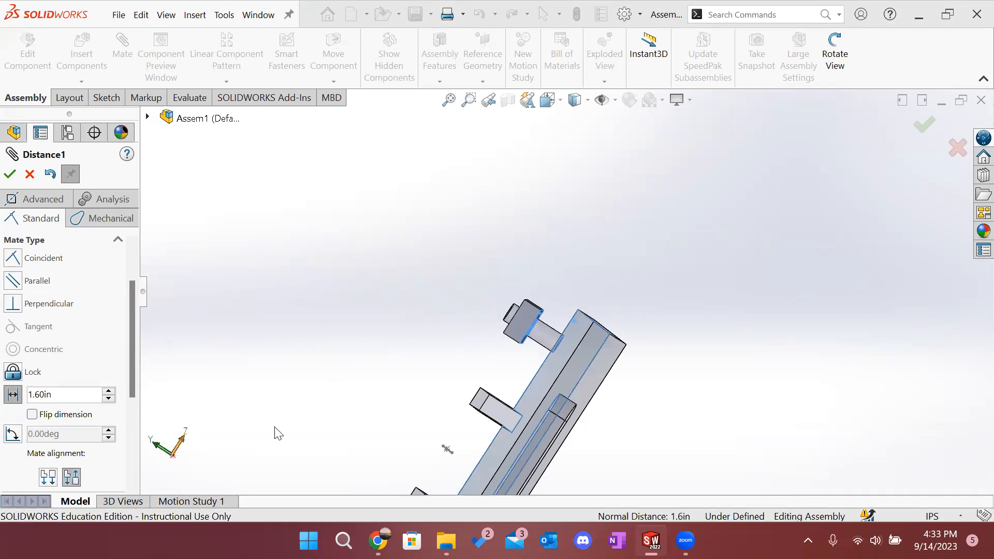
{"action": "scroll", "coordinate": [610, 305], "scroll_direction": "down", "scroll_amount": 3}
{"action": "middle_click_drag", "start_coordinate": [558, 352], "coordinate": [601, 374]}
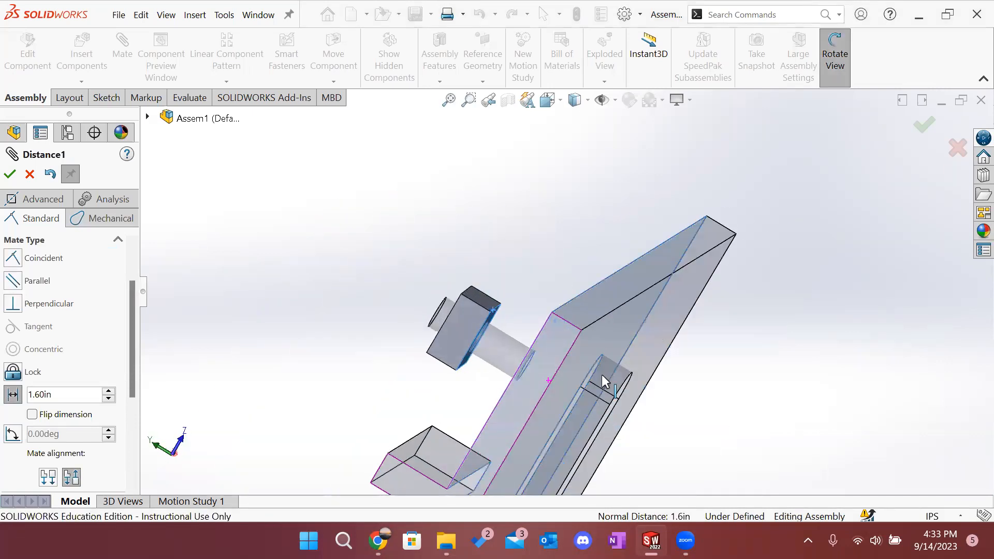
{"action": "left_click", "coordinate": [49, 475]}
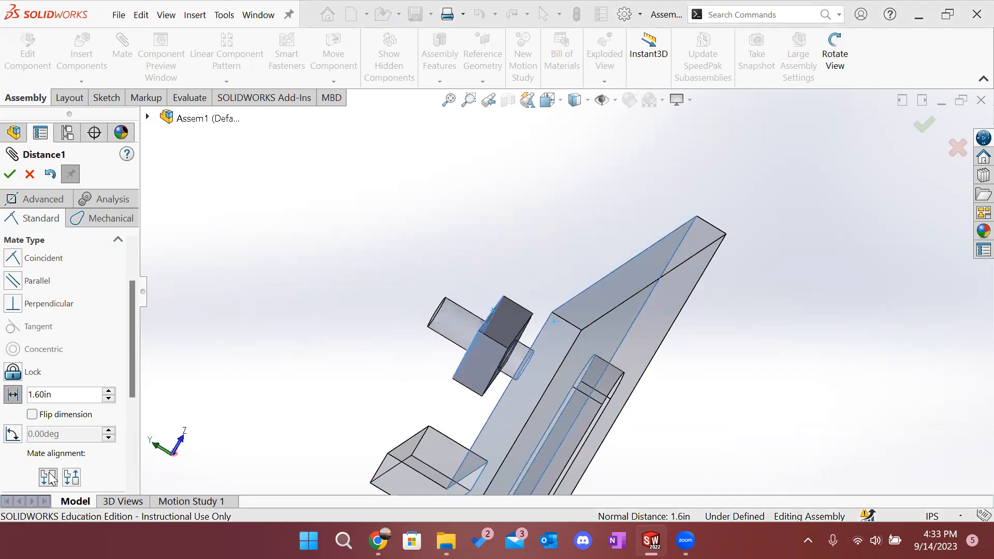
{"action": "left_click", "coordinate": [71, 476]}
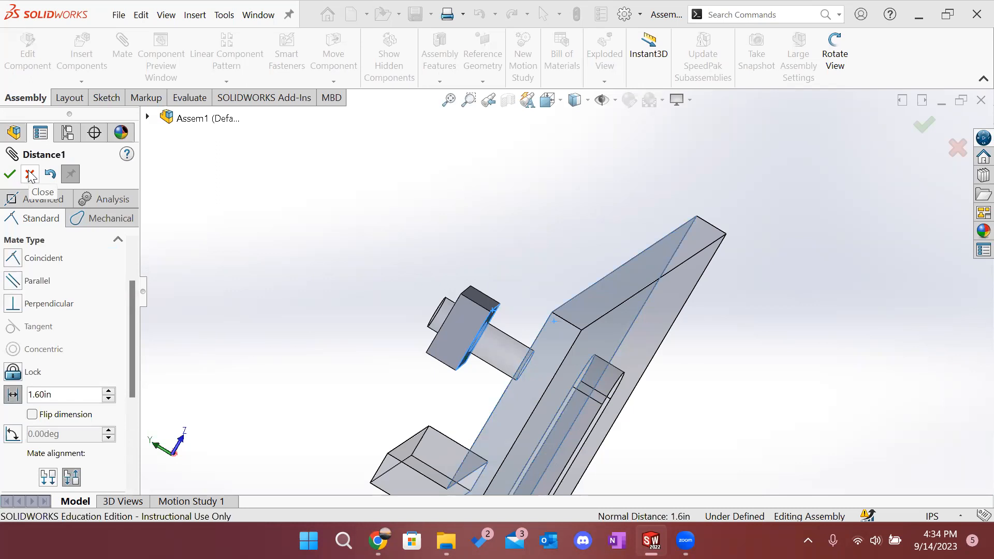
Step: Finish the distance mate, inspect the square's position on its post, and leave the Mate command
{"action": "left_click", "coordinate": [29, 175]}
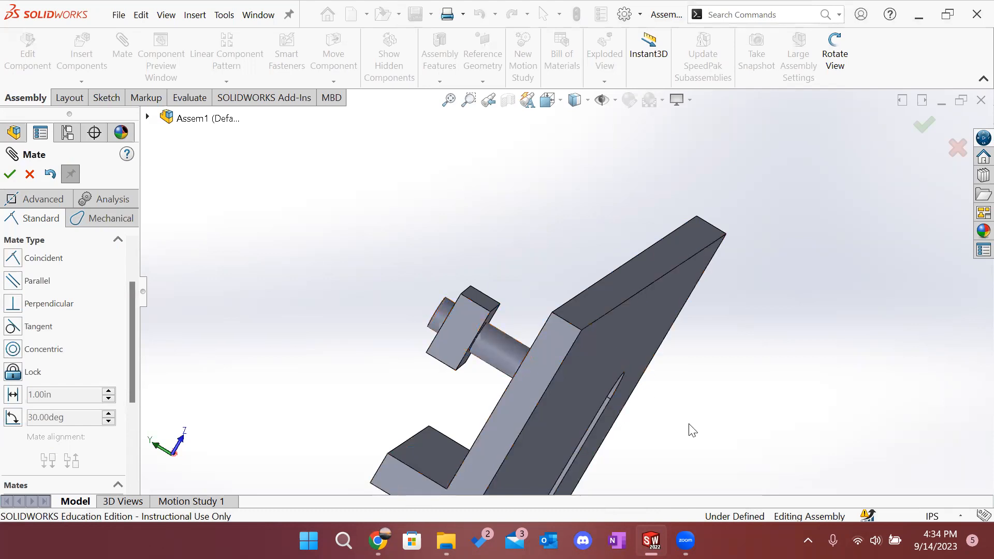
{"action": "middle_click_drag", "start_coordinate": [782, 399], "coordinate": [678, 363]}
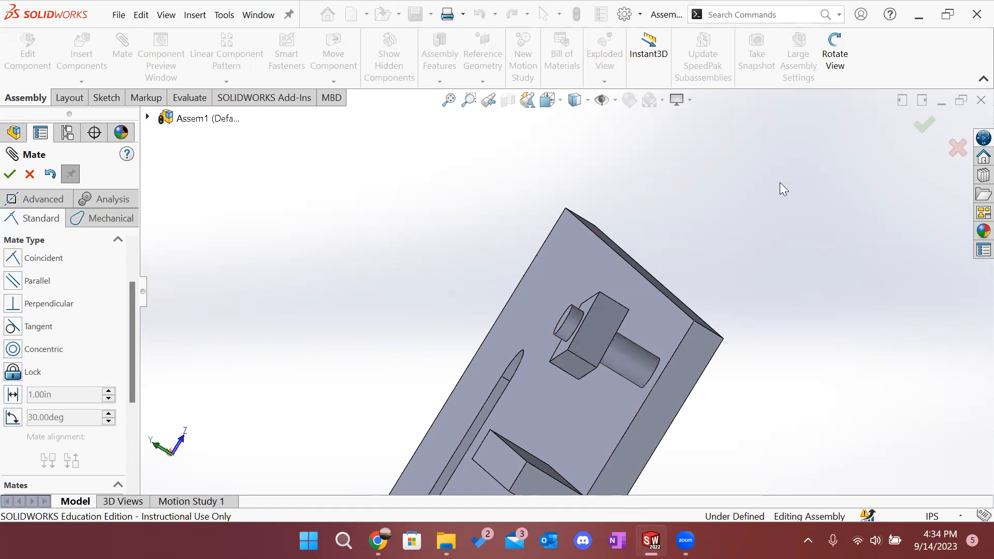
{"action": "middle_click_drag", "start_coordinate": [721, 285], "coordinate": [713, 314]}
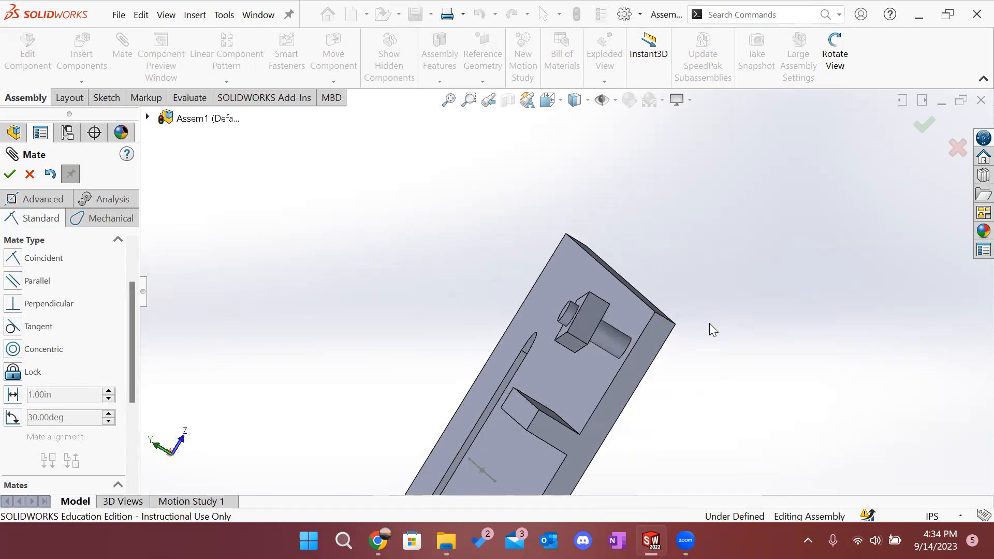
{"action": "middle_click_drag", "start_coordinate": [559, 329], "coordinate": [723, 370]}
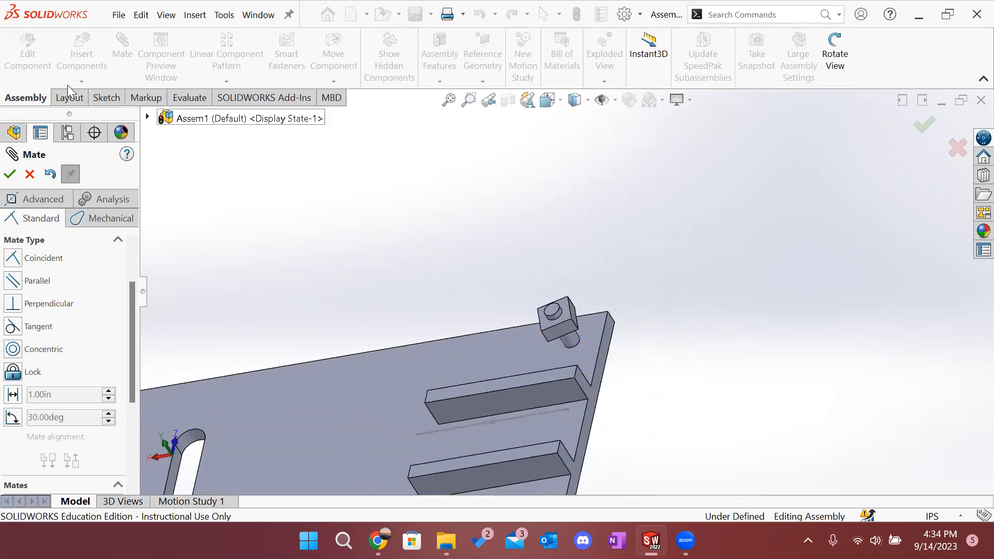
{"action": "left_click", "coordinate": [9, 174]}
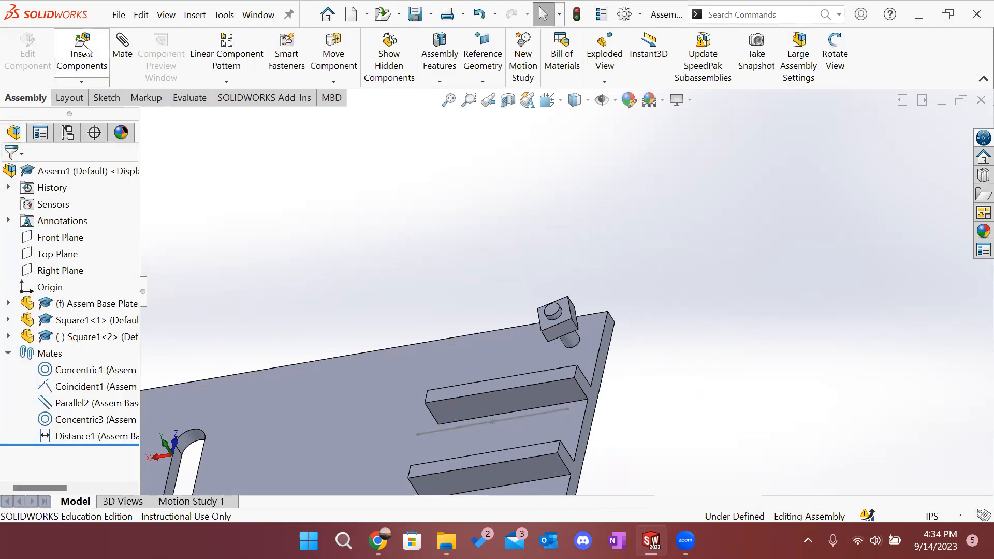
Step: Open the Roller part from the SolidWorks Assembly Parts folder for insertion into the assembly
{"action": "left_click", "coordinate": [81, 52]}
{"action": "left_click", "coordinate": [57, 451]}
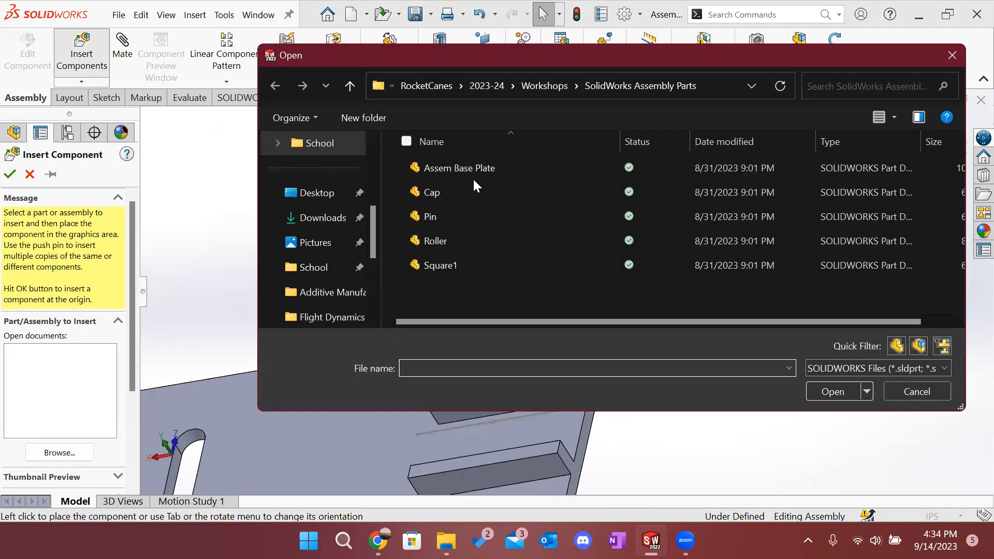
{"action": "left_click", "coordinate": [460, 239]}
{"action": "left_click", "coordinate": [833, 391]}
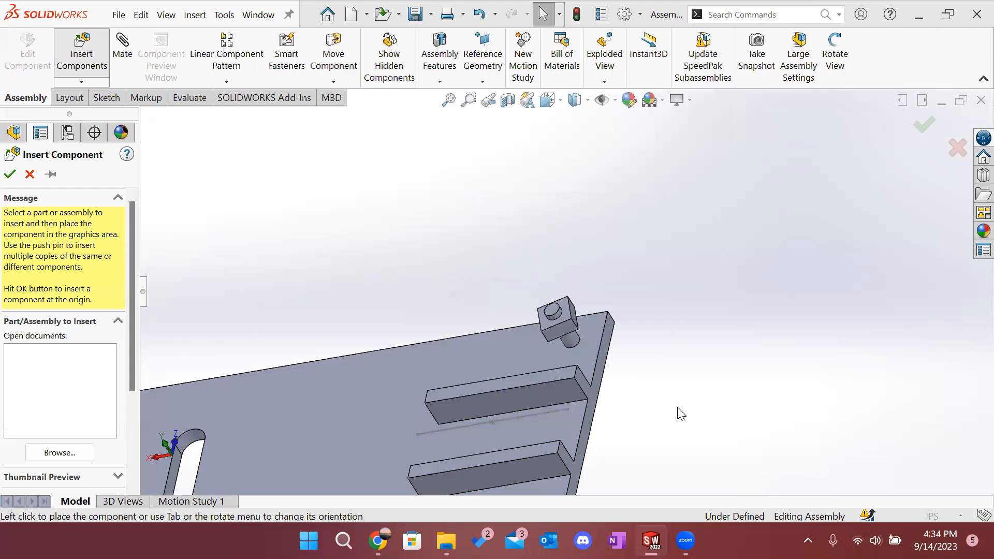
{"action": "scroll", "coordinate": [672, 408], "scroll_direction": "up", "scroll_amount": 1}
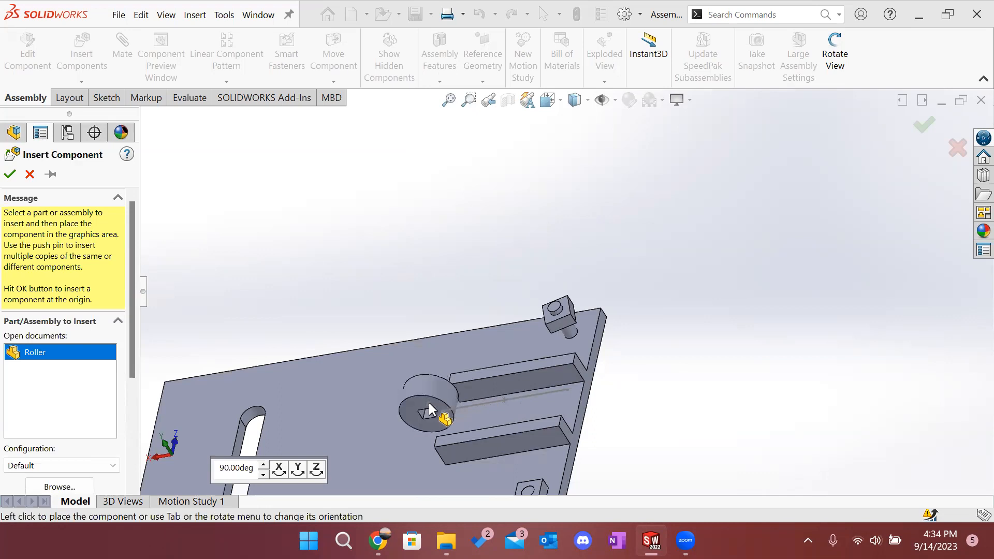
Step: Rotate the Roller preview in 90-degree increments about the X, Y and Z axes
{"action": "left_click", "coordinate": [278, 469]}
{"action": "left_click", "coordinate": [284, 471]}
{"action": "left_click", "coordinate": [284, 471]}
{"action": "left_click", "coordinate": [284, 471]}
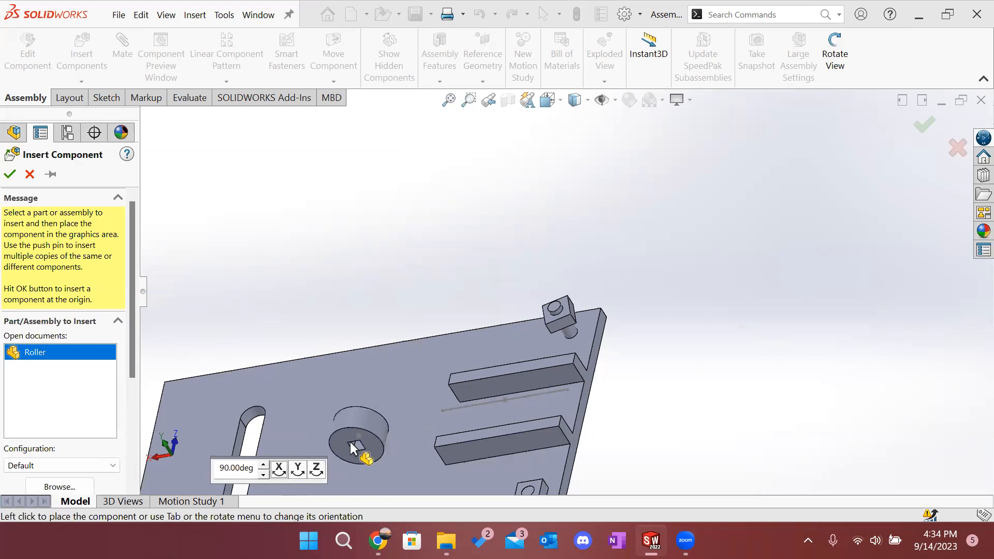
{"action": "left_click", "coordinate": [299, 468]}
{"action": "left_click", "coordinate": [301, 465]}
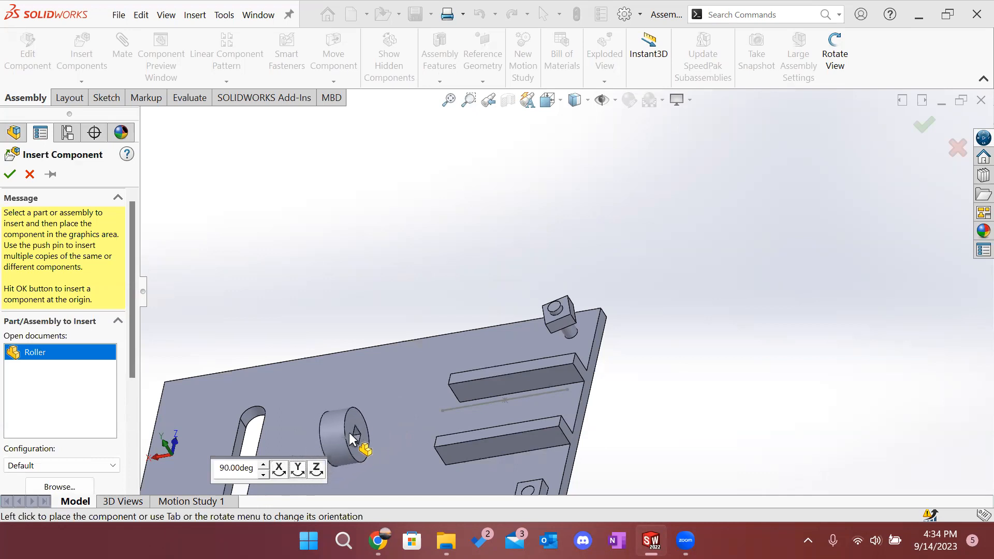
{"action": "left_click", "coordinate": [300, 469]}
{"action": "left_click", "coordinate": [301, 469]}
{"action": "left_click", "coordinate": [302, 469]}
{"action": "left_click", "coordinate": [315, 469]}
{"action": "left_click", "coordinate": [315, 469]}
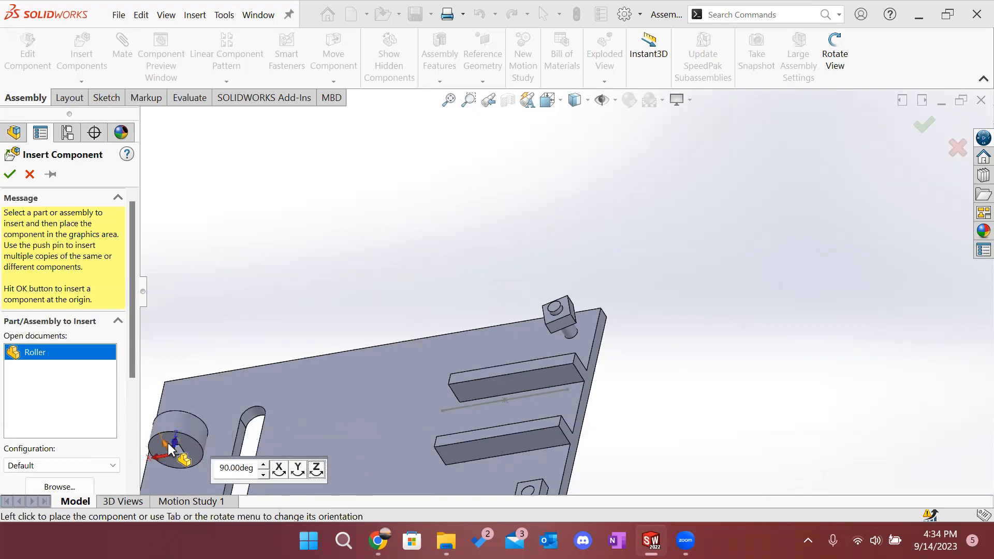
{"action": "left_click", "coordinate": [298, 469]}
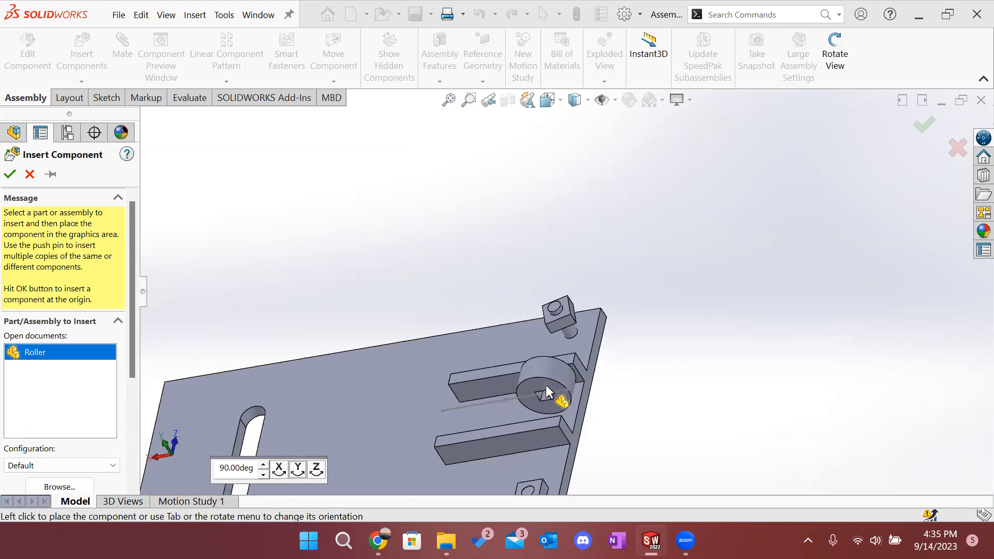
Step: Place the Roller between the two raised rails near the base plate's edge
{"action": "right_click", "coordinate": [545, 384]}
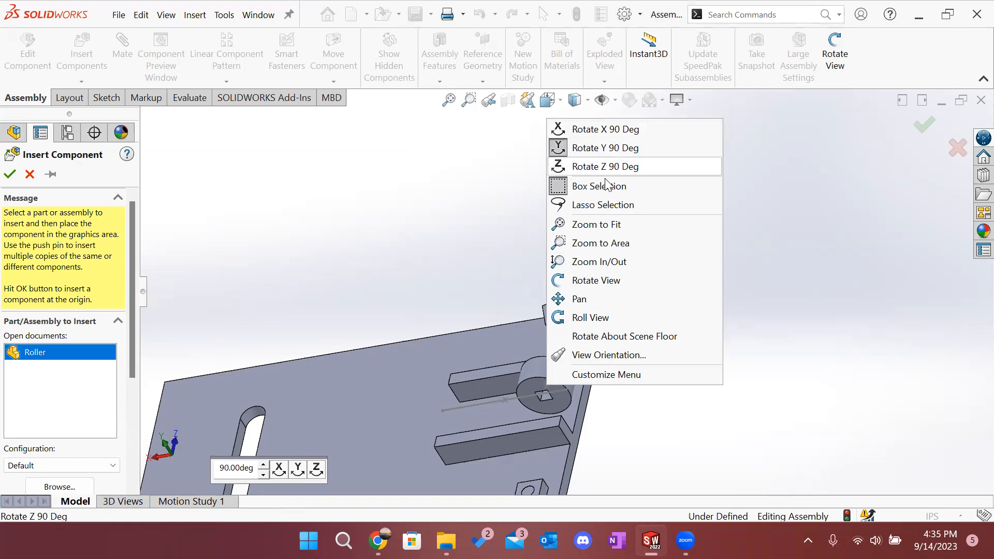
{"action": "left_click", "coordinate": [377, 273]}
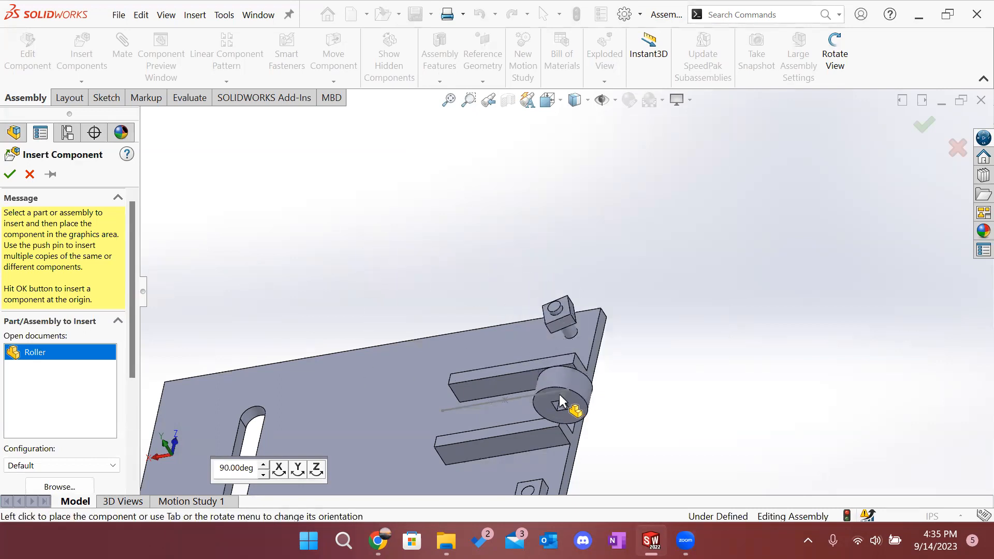
{"action": "left_click", "coordinate": [564, 396]}
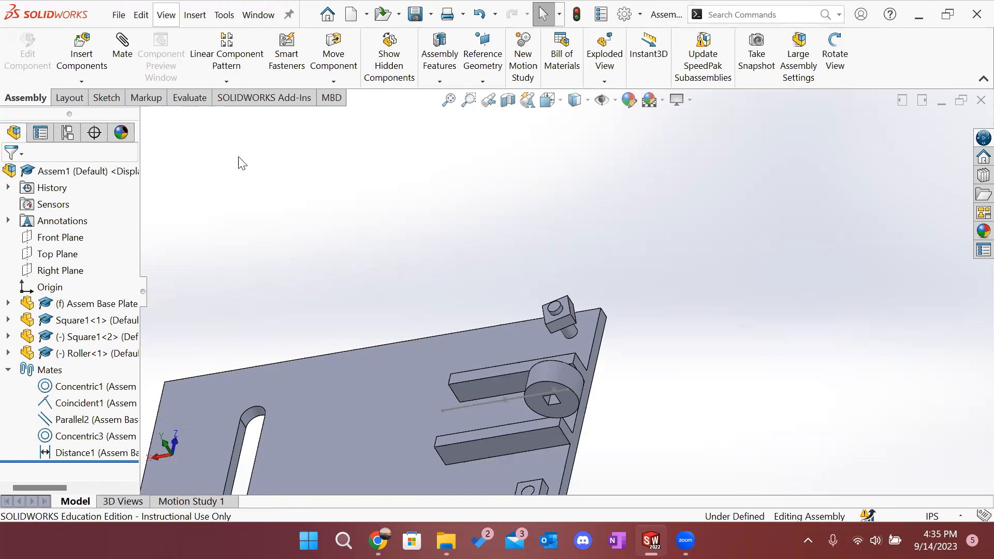
Step: Mate the Roller's cylindrical face tangent to the base plate's top face
{"action": "left_click", "coordinate": [130, 58]}
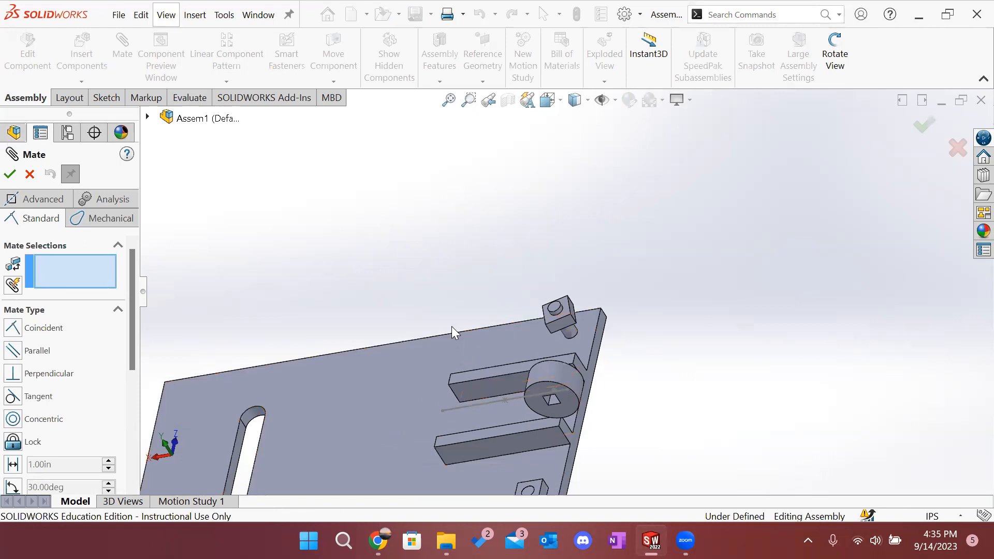
{"action": "left_click", "coordinate": [415, 423]}
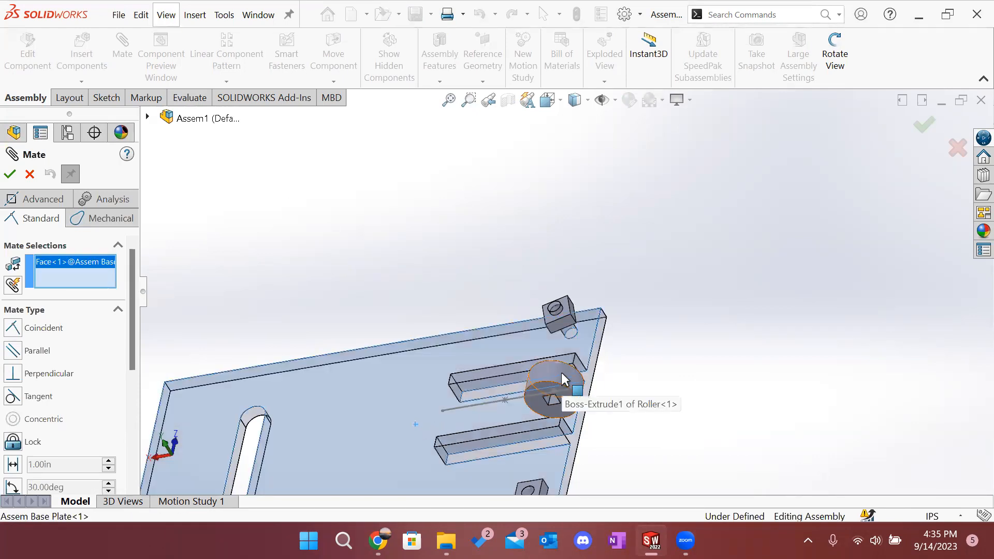
{"action": "scroll", "coordinate": [554, 369], "scroll_direction": "down", "scroll_amount": 3}
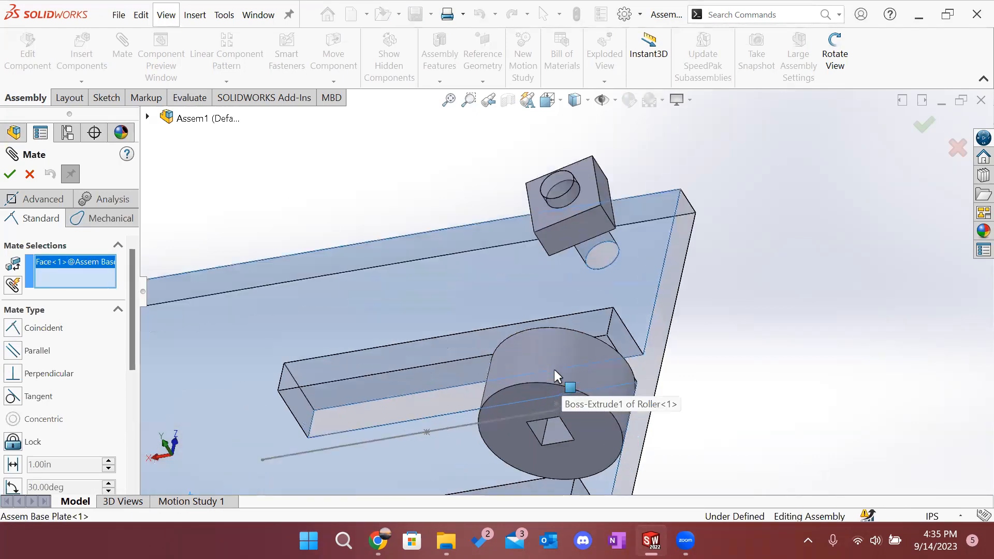
{"action": "left_click", "coordinate": [521, 355]}
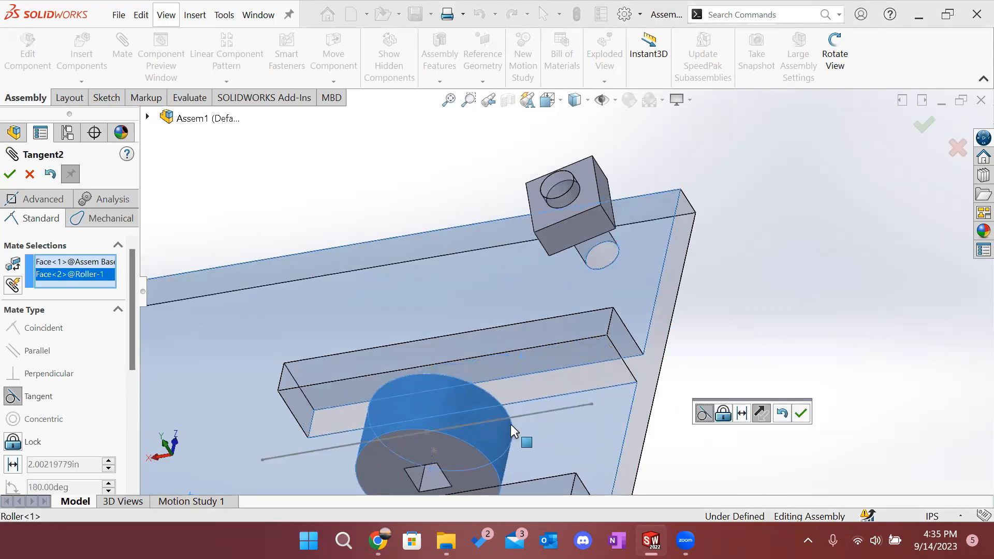
{"action": "scroll", "coordinate": [511, 431], "scroll_direction": "up", "scroll_amount": 3}
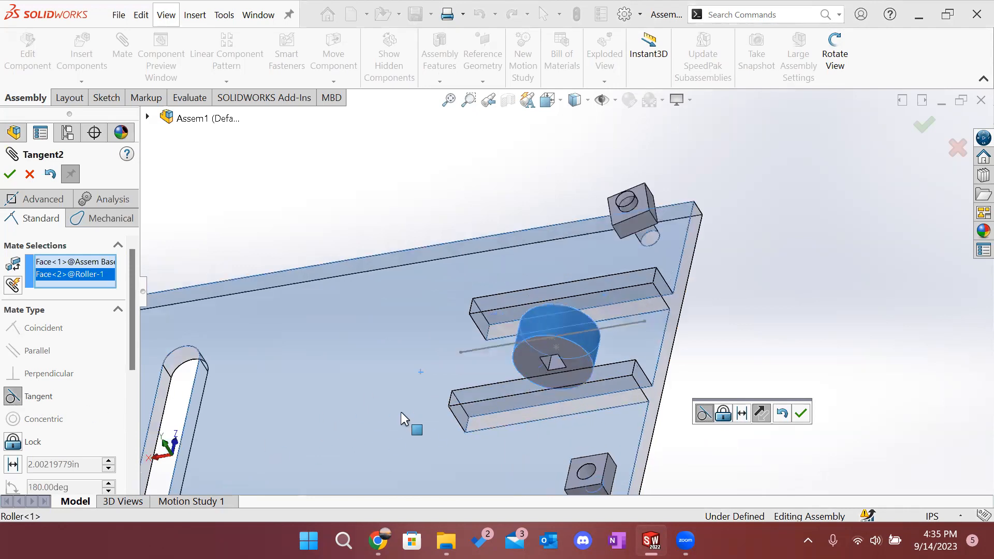
{"action": "middle_click_drag", "start_coordinate": [800, 330], "coordinate": [462, 393]}
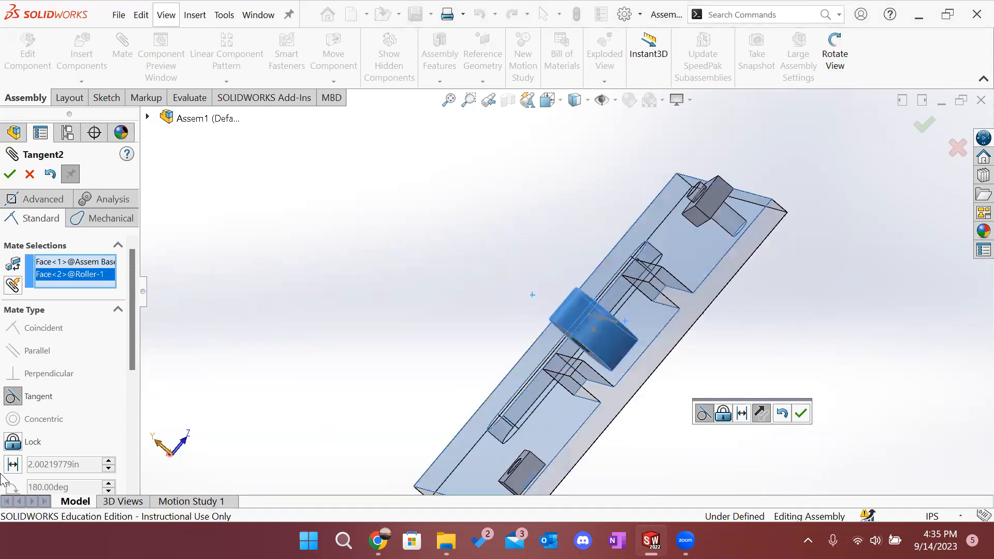
{"action": "mouse_move", "coordinate": [130, 349]}
{"action": "left_mouse_down"}
{"action": "mouse_move", "coordinate": [134, 387]}
{"action": "mouse_move", "coordinate": [138, 354]}
{"action": "left_mouse_up"}
{"action": "mouse_move", "coordinate": [725, 361]}
{"action": "middle_mouse_down"}
{"action": "mouse_move", "coordinate": [753, 347]}
{"action": "mouse_move", "coordinate": [731, 358]}
{"action": "middle_mouse_up"}
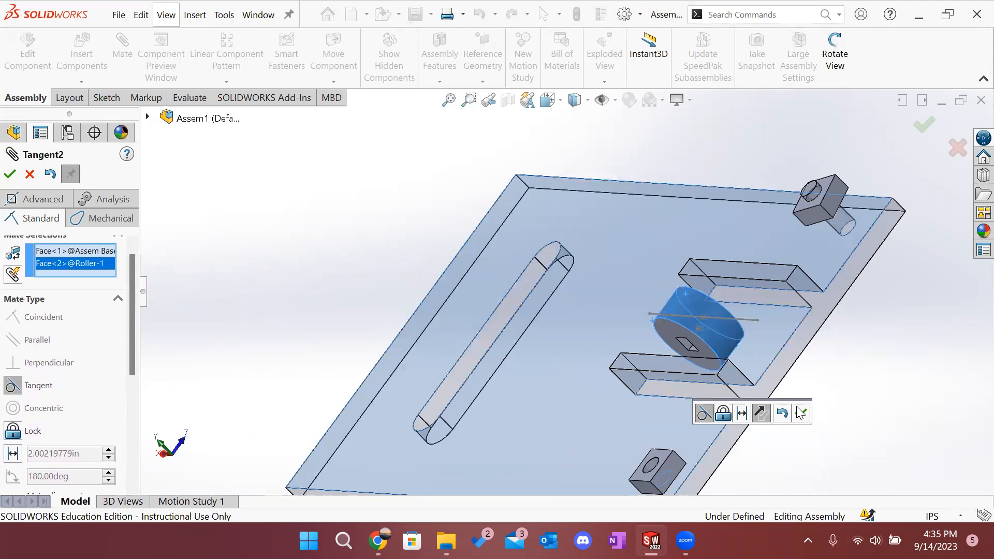
{"action": "left_click", "coordinate": [800, 412]}
Step: Move the Roller around and off the base plate to test how the tangent mate limits its motion
{"action": "left_click_drag", "start_coordinate": [672, 330], "coordinate": [777, 355]}
{"action": "middle_click_drag", "start_coordinate": [857, 382], "coordinate": [862, 331]}
{"action": "left_click_drag", "start_coordinate": [792, 309], "coordinate": [517, 326]}
{"action": "middle_click_drag", "start_coordinate": [650, 411], "coordinate": [544, 297]}
{"action": "left_click_drag", "start_coordinate": [626, 321], "coordinate": [613, 342]}
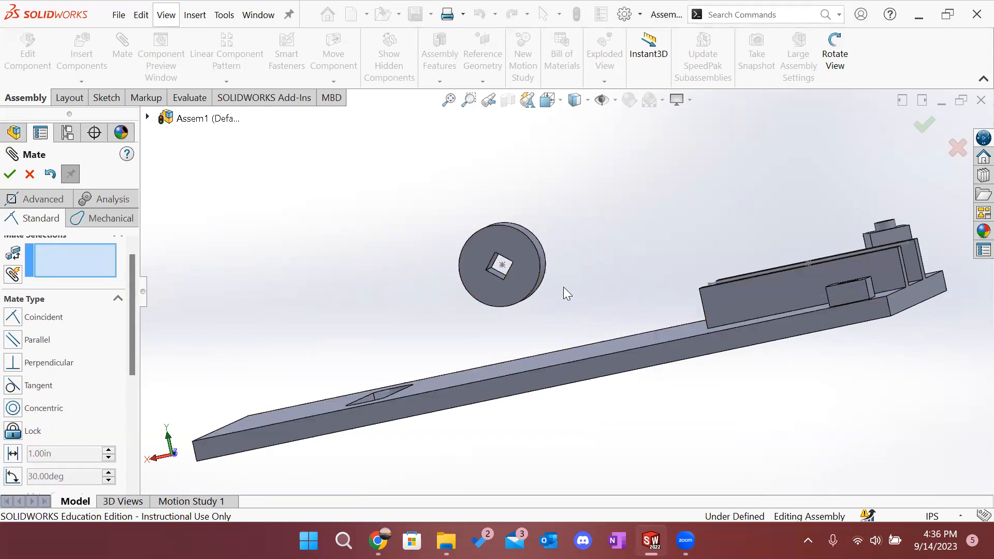
{"action": "middle_click_drag", "start_coordinate": [627, 450], "coordinate": [637, 444]}
{"action": "scroll", "coordinate": [544, 426], "scroll_direction": "up", "scroll_amount": 5}
{"action": "middle_click_drag", "start_coordinate": [537, 423], "coordinate": [563, 406]}
{"action": "scroll", "coordinate": [562, 400], "scroll_direction": "up", "scroll_amount": 1}
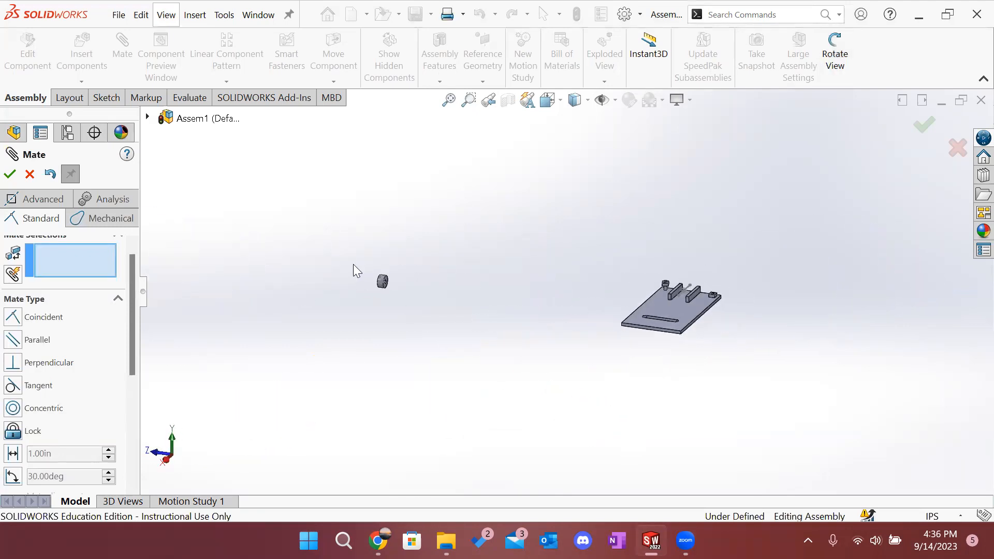
Step: Move the Roller back over the base plate beside the long slot
{"action": "left_click_drag", "start_coordinate": [387, 283], "coordinate": [484, 289]}
{"action": "middle_click_drag", "start_coordinate": [794, 339], "coordinate": [667, 309]}
{"action": "scroll", "coordinate": [667, 309], "scroll_direction": "down", "scroll_amount": 3}
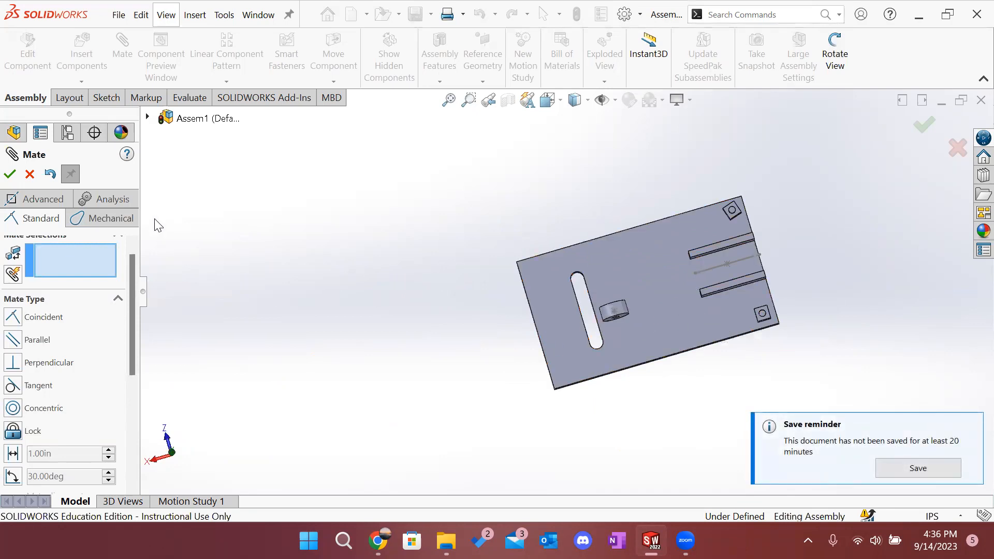
Step: Start an advanced path mate with the sketch point at the Roller's center as the component vertex
{"action": "left_click", "coordinate": [39, 202]}
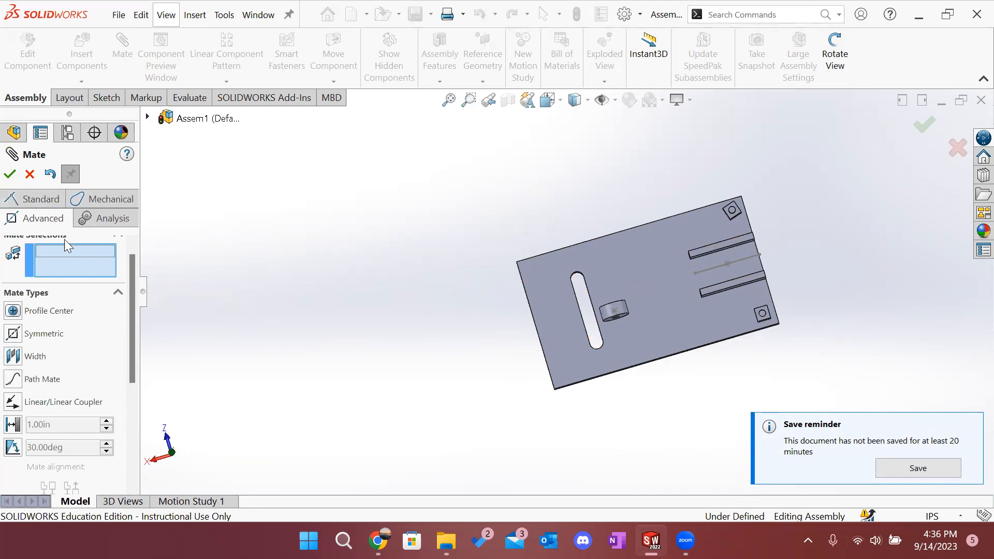
{"action": "left_click", "coordinate": [23, 379]}
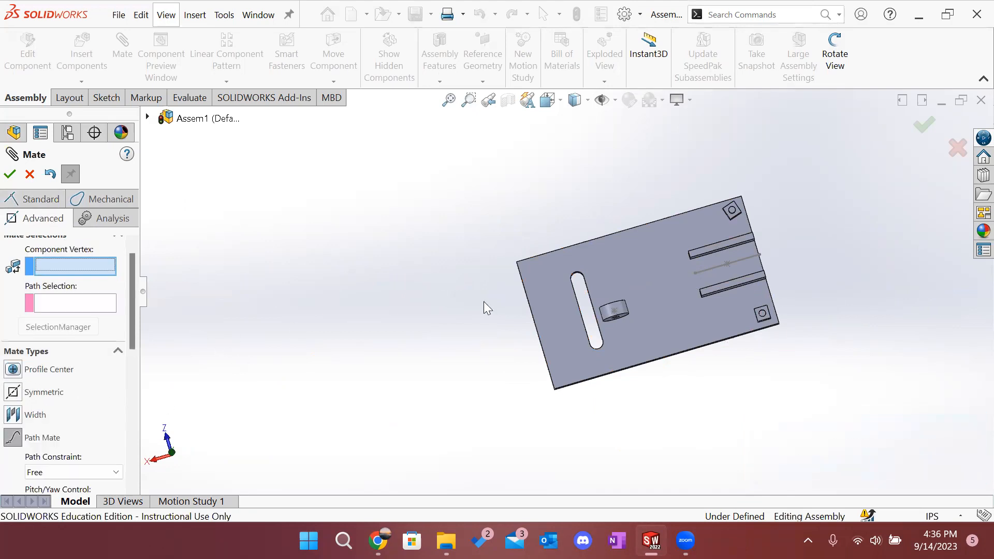
{"action": "scroll", "coordinate": [582, 304], "scroll_direction": "down", "scroll_amount": 5}
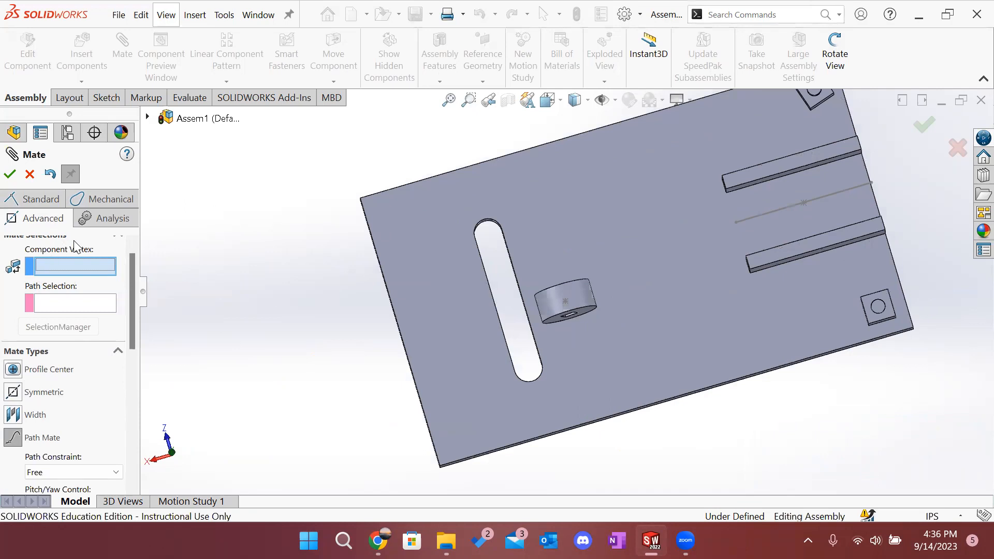
{"action": "middle_click_drag", "start_coordinate": [597, 345], "coordinate": [550, 295]}
{"action": "scroll", "coordinate": [559, 285], "scroll_direction": "down", "scroll_amount": 4}
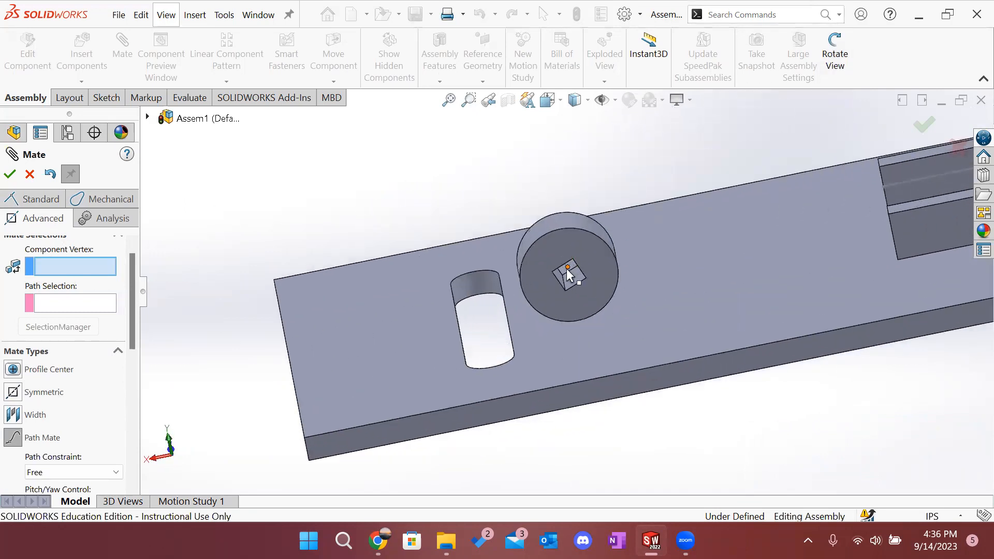
{"action": "left_click", "coordinate": [566, 268]}
Step: Select the sketch line between the two rails as the path, accept the path mate, and collapse the Mates folder
{"action": "middle_click_drag", "start_coordinate": [637, 312], "coordinate": [628, 291]}
{"action": "scroll", "coordinate": [629, 291], "scroll_direction": "up", "scroll_amount": 5}
{"action": "scroll", "coordinate": [748, 220], "scroll_direction": "down", "scroll_amount": 2}
{"action": "scroll", "coordinate": [693, 279], "scroll_direction": "down", "scroll_amount": 2}
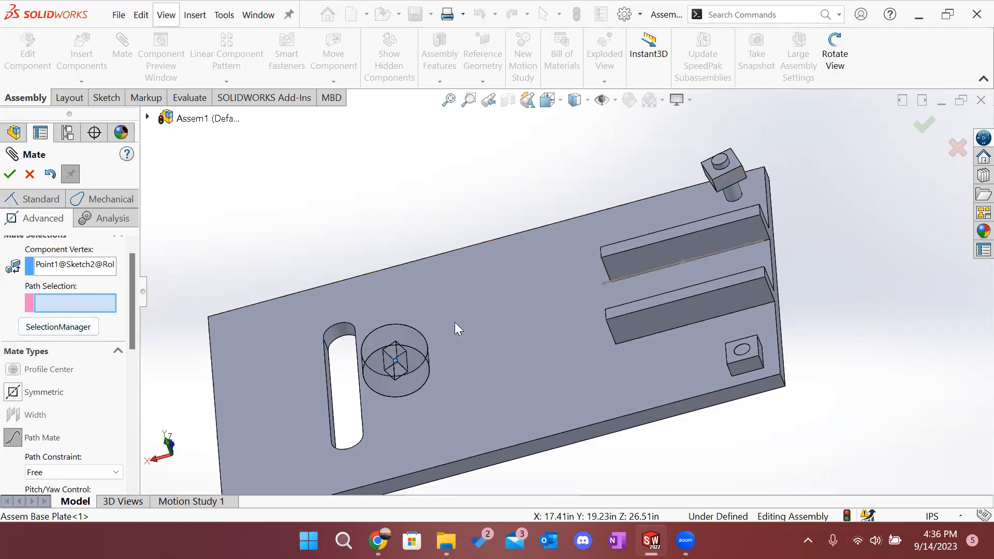
{"action": "left_click", "coordinate": [669, 266]}
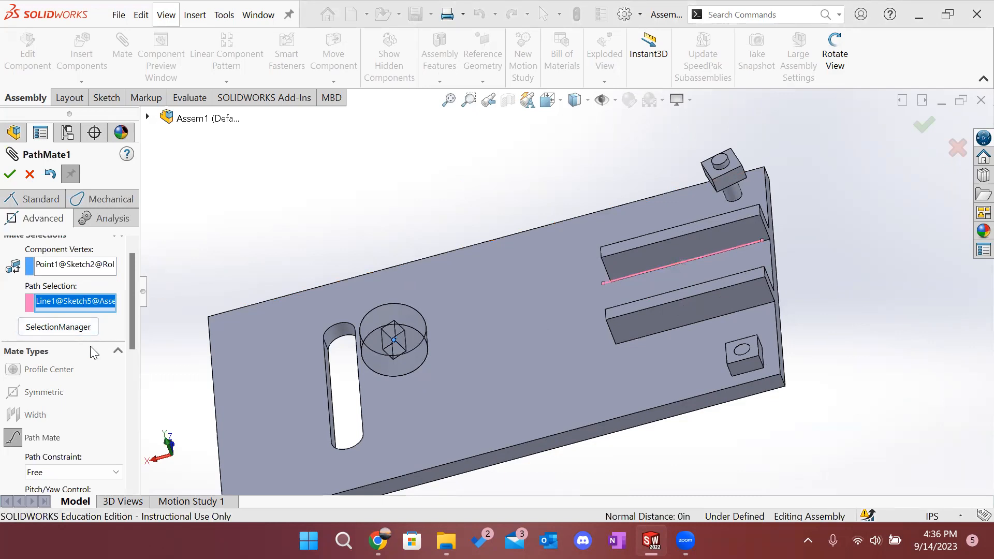
{"action": "left_click", "coordinate": [9, 176]}
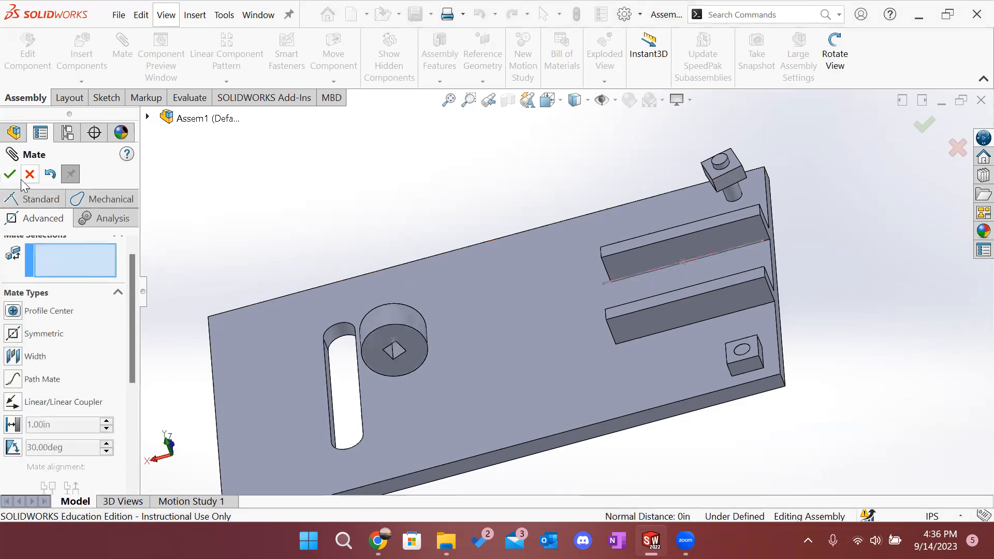
{"action": "left_click", "coordinate": [9, 175]}
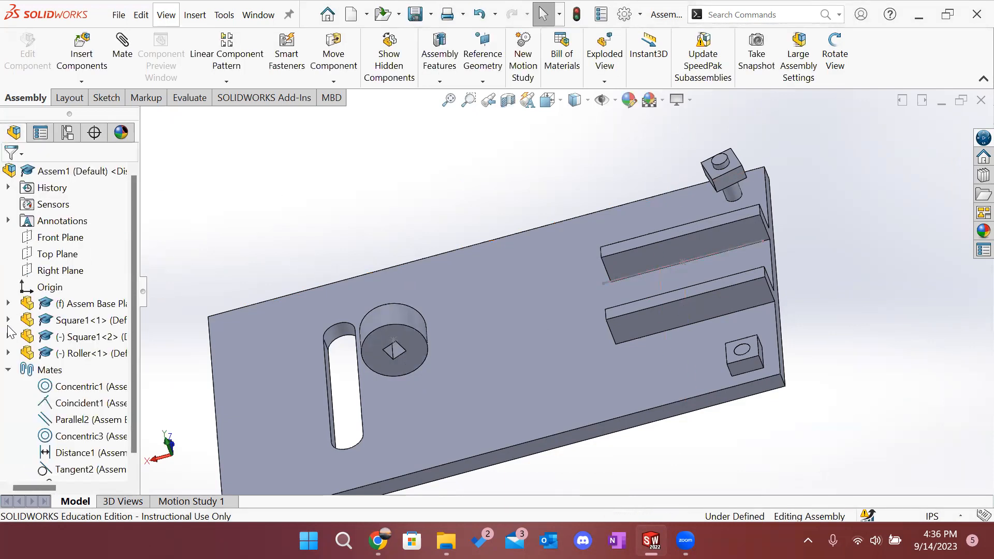
{"action": "left_click", "coordinate": [8, 370]}
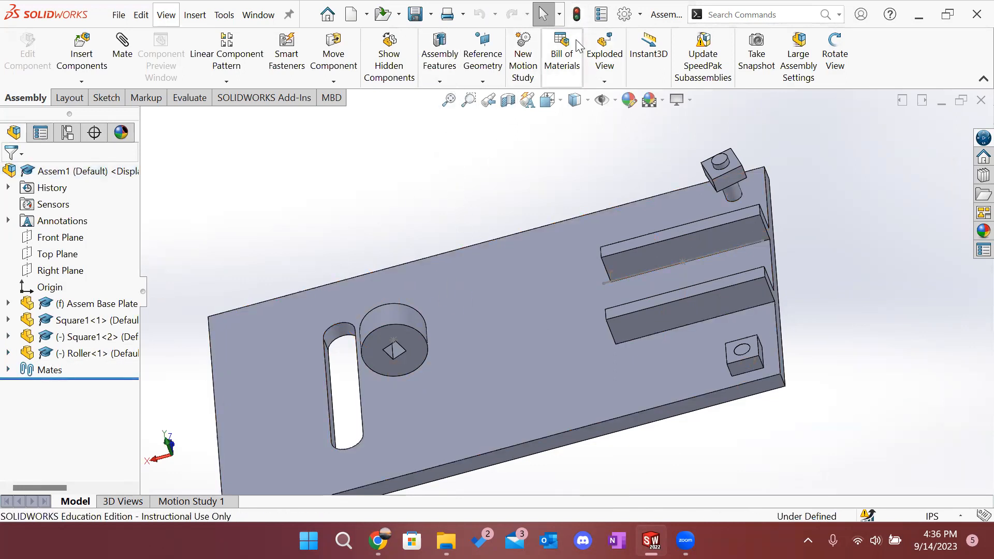
Step: Try moving the Roller along the sketch line between the rails and past its inner end, then rebuild the assembly
{"action": "left_click_drag", "start_coordinate": [380, 328], "coordinate": [759, 236]}
{"action": "scroll", "coordinate": [857, 257], "scroll_direction": "up", "scroll_amount": 4}
{"action": "middle_click_drag", "start_coordinate": [759, 259], "coordinate": [774, 351]}
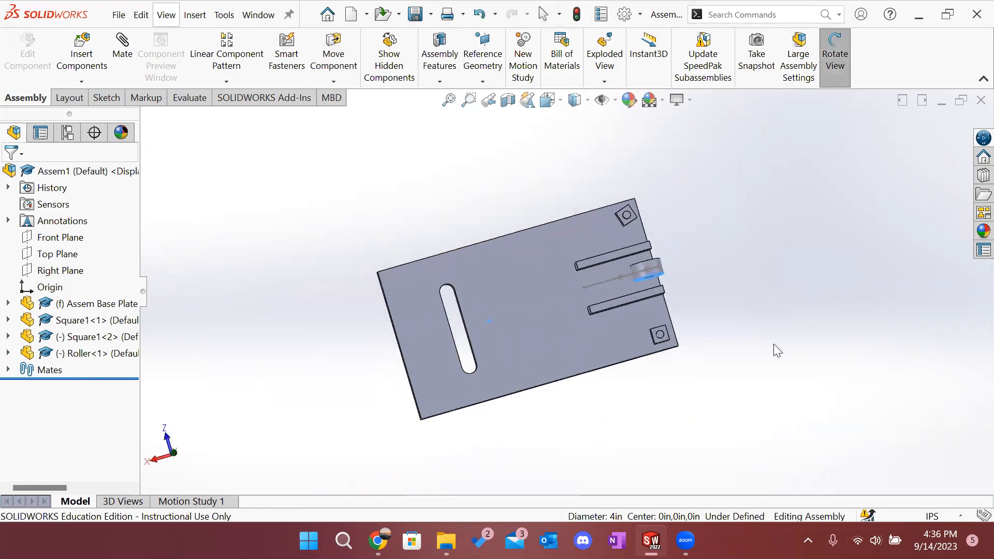
{"action": "scroll", "coordinate": [653, 259], "scroll_direction": "down", "scroll_amount": 4}
{"action": "left_click_drag", "start_coordinate": [628, 289], "coordinate": [455, 318]}
{"action": "left_click", "coordinate": [543, 14]}
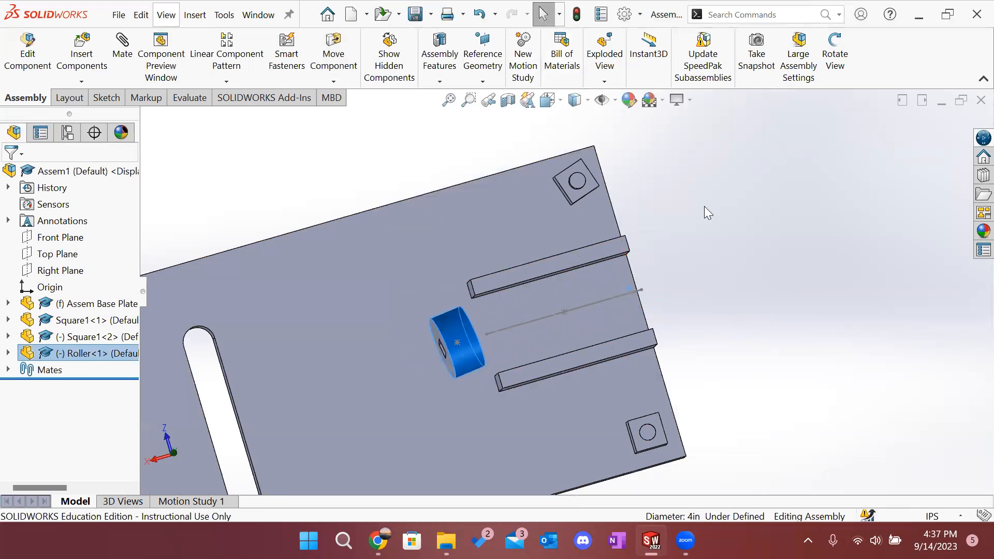
Step: Examine the path mate error and the Roller's position relative to the path line's end, then close the error report
{"action": "left_click", "coordinate": [608, 172]}
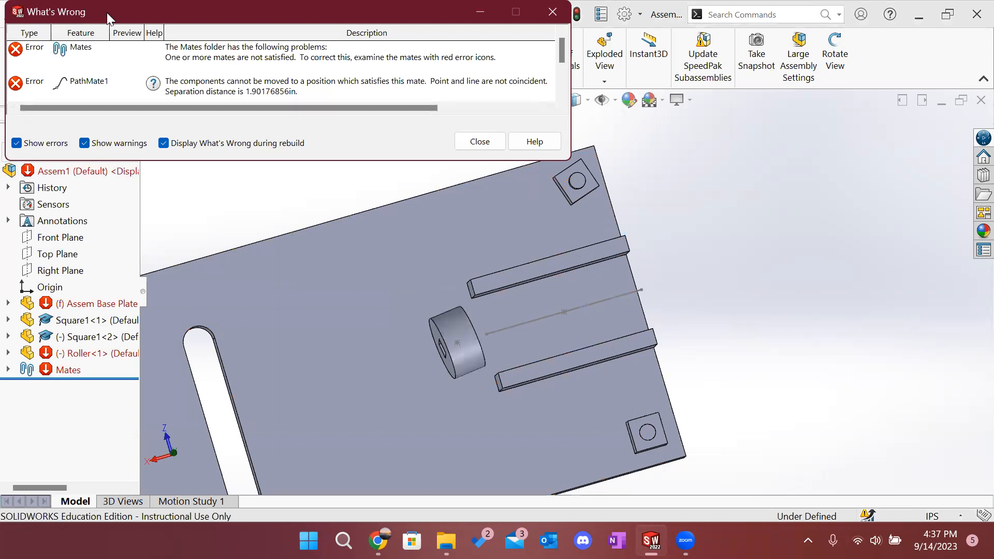
{"action": "left_click_drag", "start_coordinate": [106, 13], "coordinate": [153, 77]}
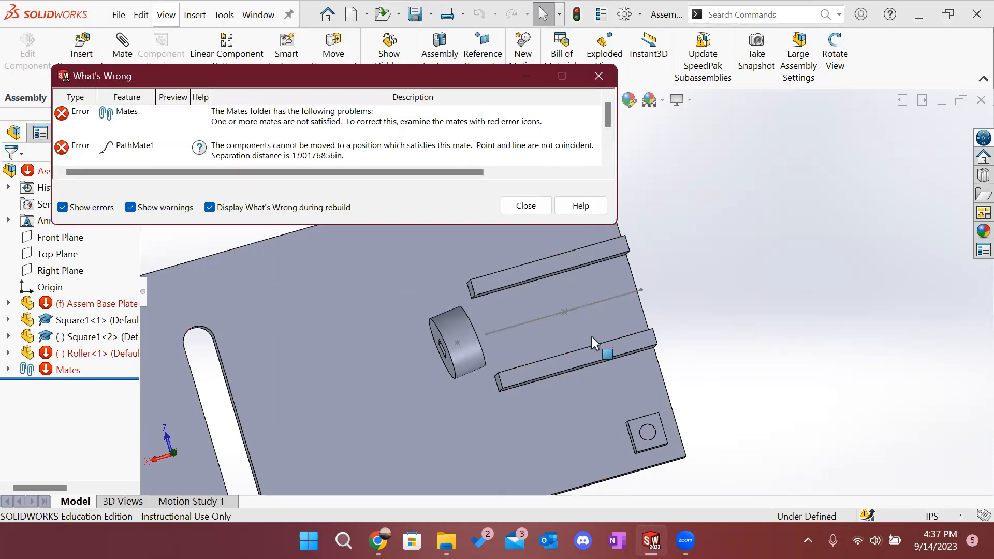
{"action": "middle_click_drag", "start_coordinate": [692, 311], "coordinate": [669, 274]}
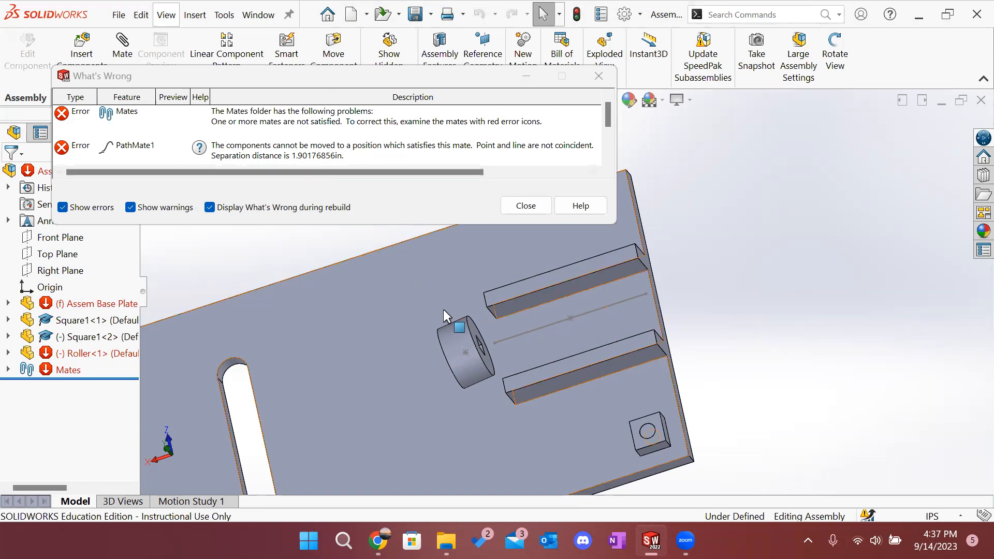
{"action": "scroll", "coordinate": [479, 344], "scroll_direction": "down", "scroll_amount": 5}
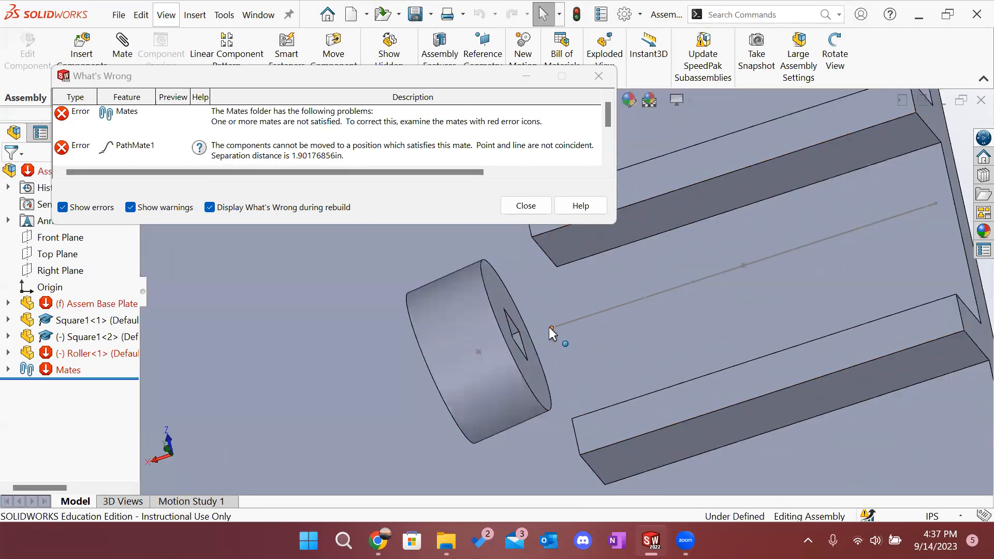
{"action": "left_click", "coordinate": [525, 206]}
Step: Move the Roller back onto the sketch line between the rails, rebuild the assembly, and turn the Roller to roughly follow the rails
{"action": "left_click_drag", "start_coordinate": [470, 310], "coordinate": [669, 262]}
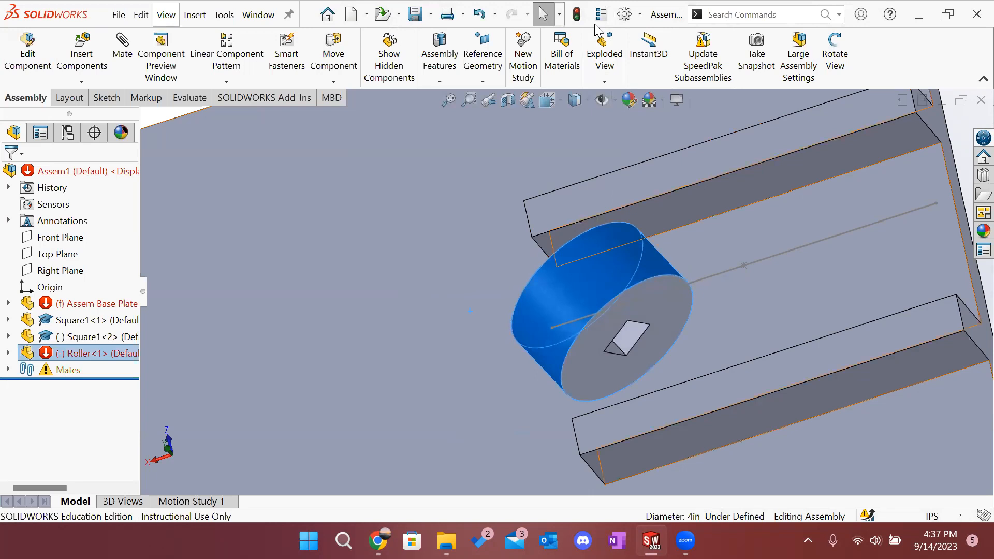
{"action": "left_click", "coordinate": [577, 18]}
{"action": "scroll", "coordinate": [865, 214], "scroll_direction": "up", "scroll_amount": 4}
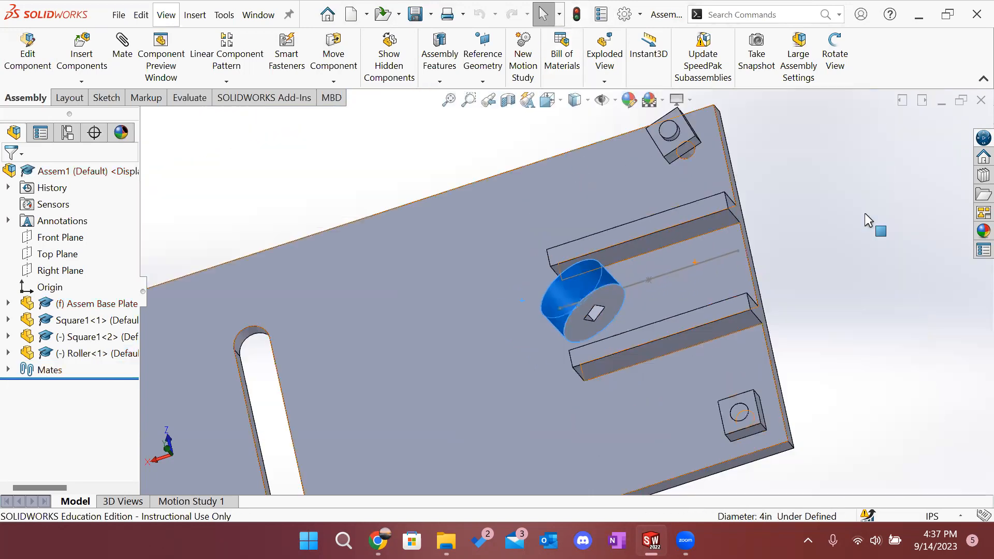
{"action": "left_click", "coordinate": [821, 224]}
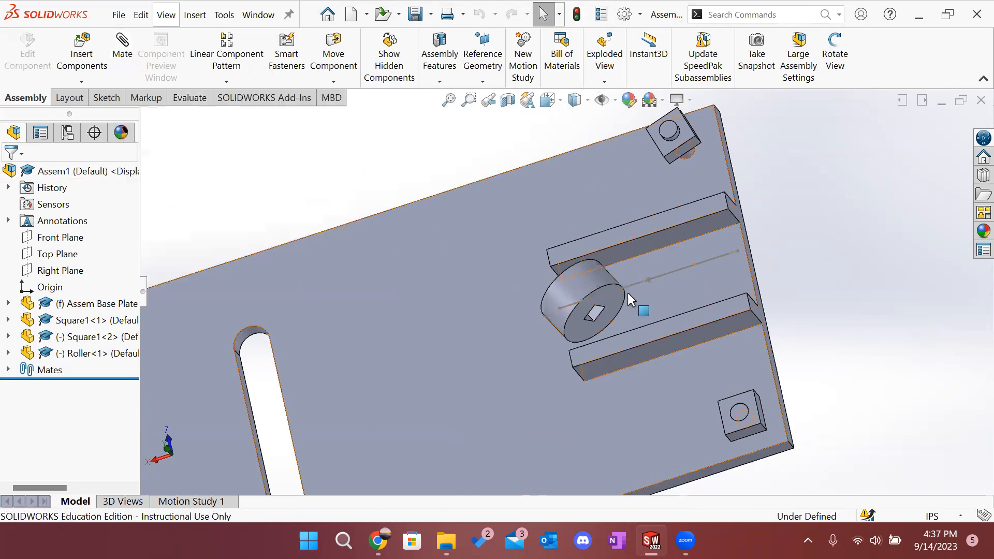
{"action": "left_click_drag", "start_coordinate": [596, 283], "coordinate": [629, 310]}
{"action": "left_click", "coordinate": [840, 270]}
Step: Start an advanced distance limit mate and set its maximum value to 5 in
{"action": "left_click", "coordinate": [123, 52]}
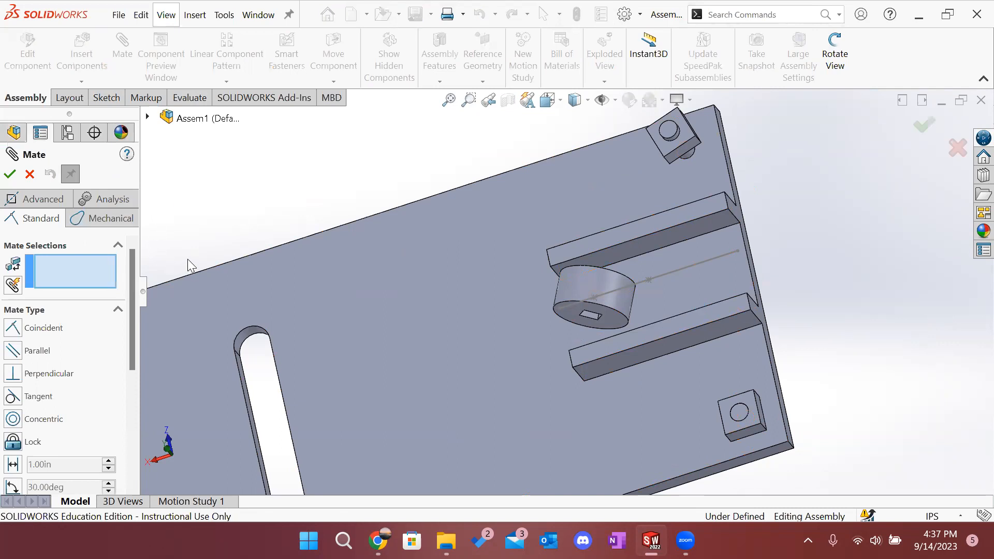
{"action": "left_click", "coordinate": [48, 201]}
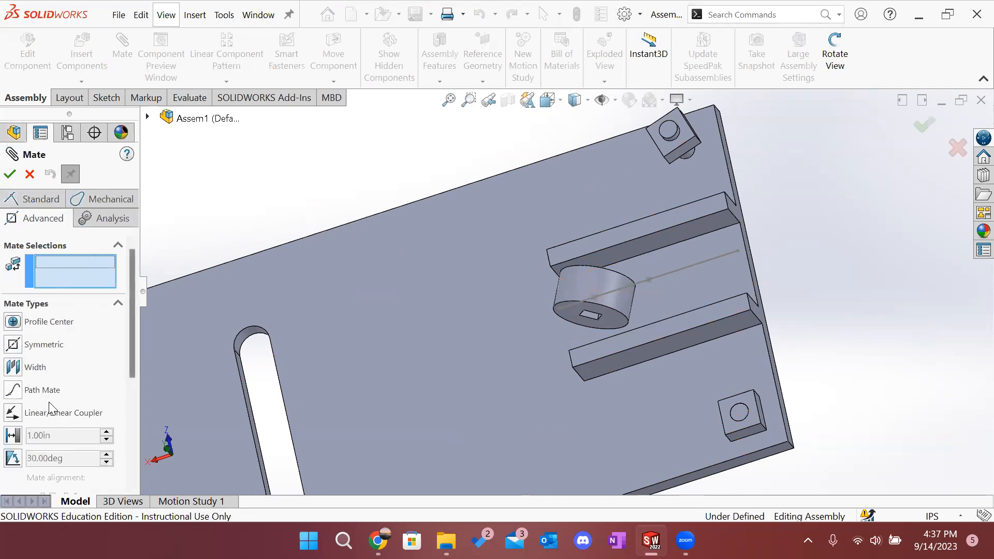
{"action": "left_click", "coordinate": [15, 437]}
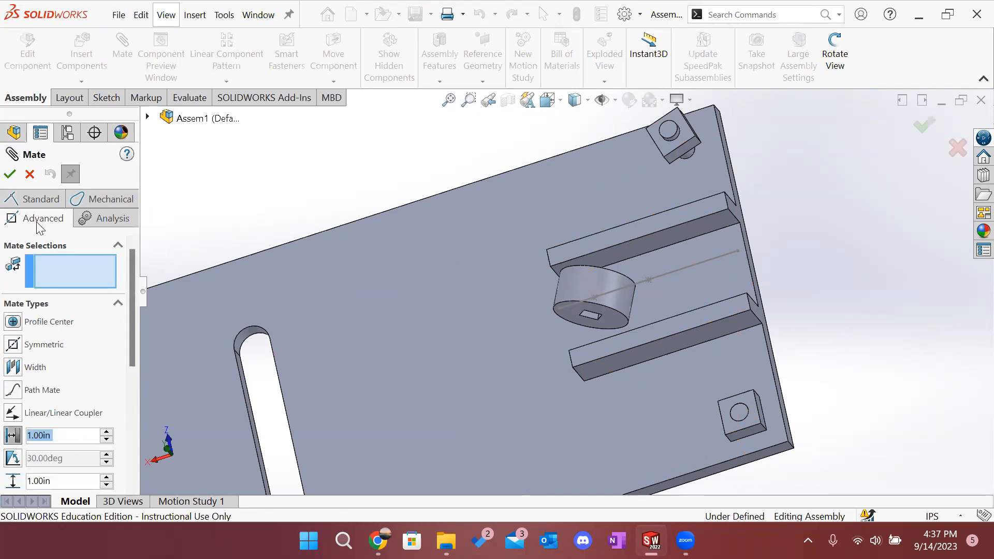
{"action": "left_click_drag", "start_coordinate": [135, 325], "coordinate": [138, 371]}
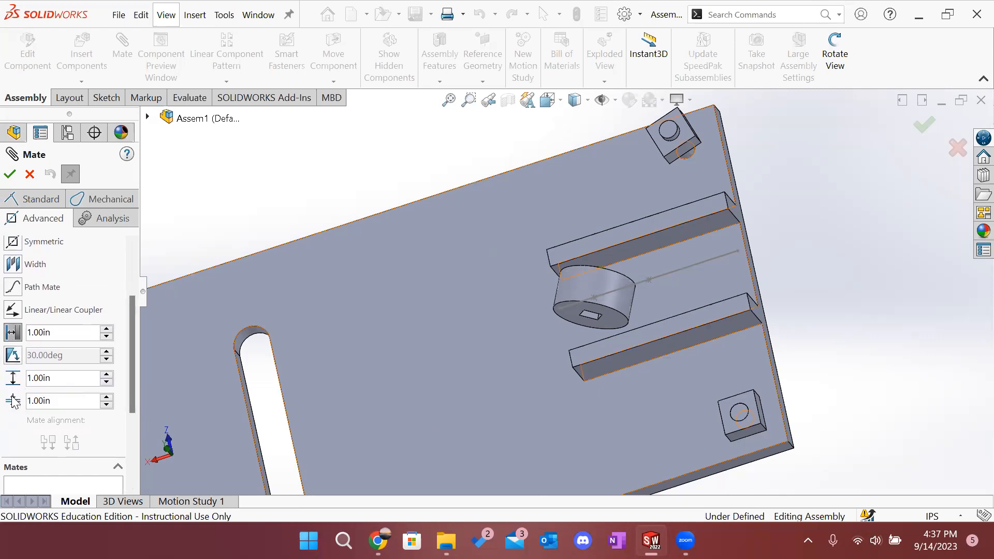
{"action": "double_click", "coordinate": [53, 378]}
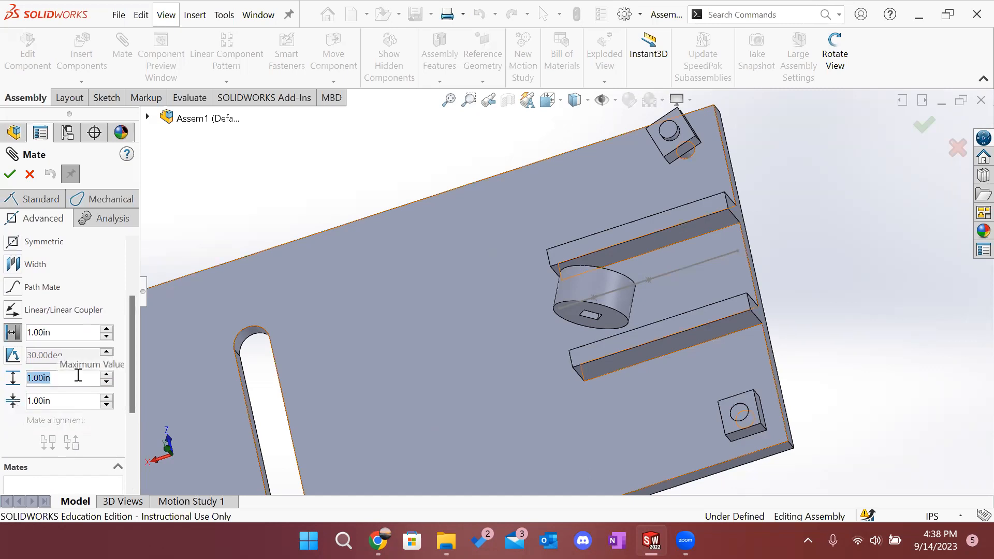
{"action": "type", "text": "5"}
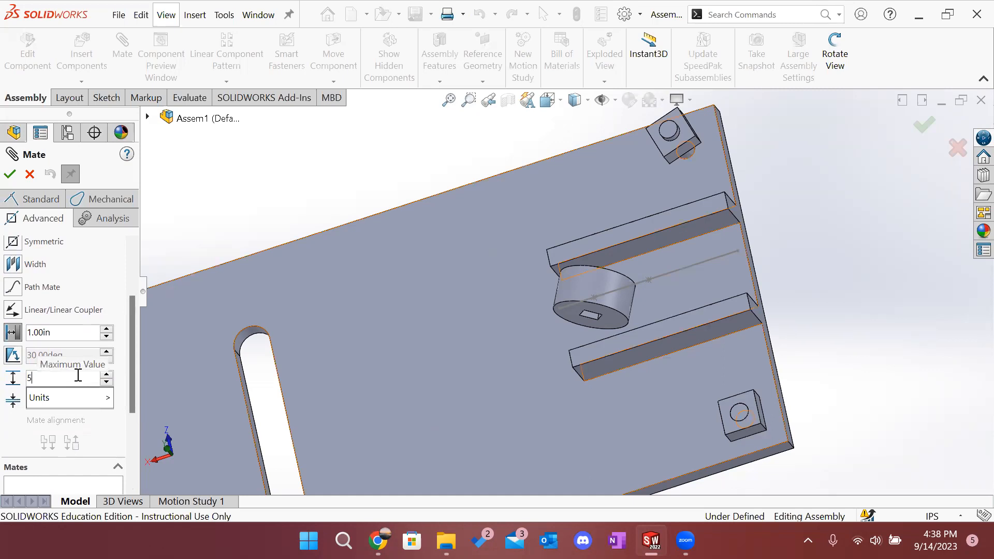
{"action": "key", "text": "Return"}
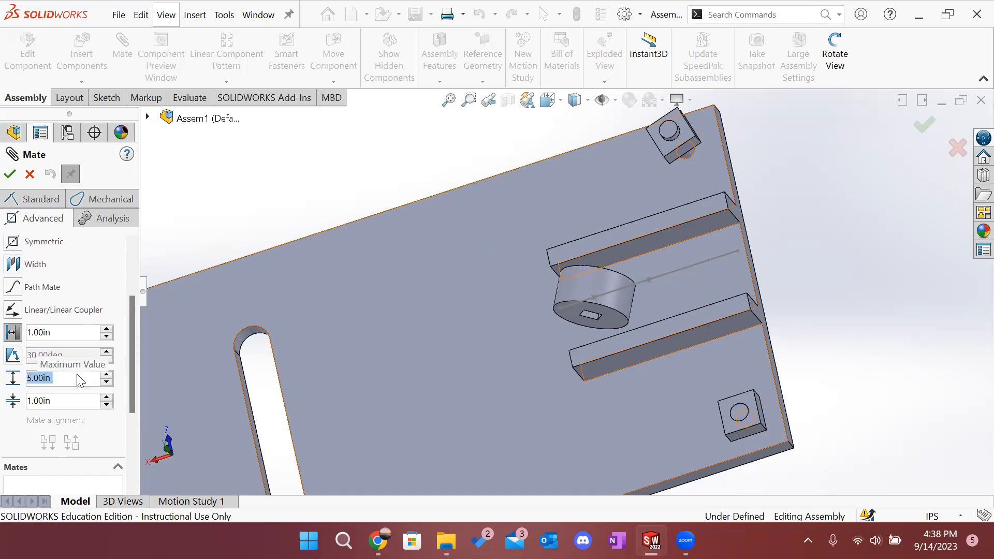
Step: Set the limit distance mate's minimum value to 0 in and try to accept the mate
{"action": "double_click", "coordinate": [67, 400]}
{"action": "type", "text": "0"}
{"action": "key", "text": "Return"}
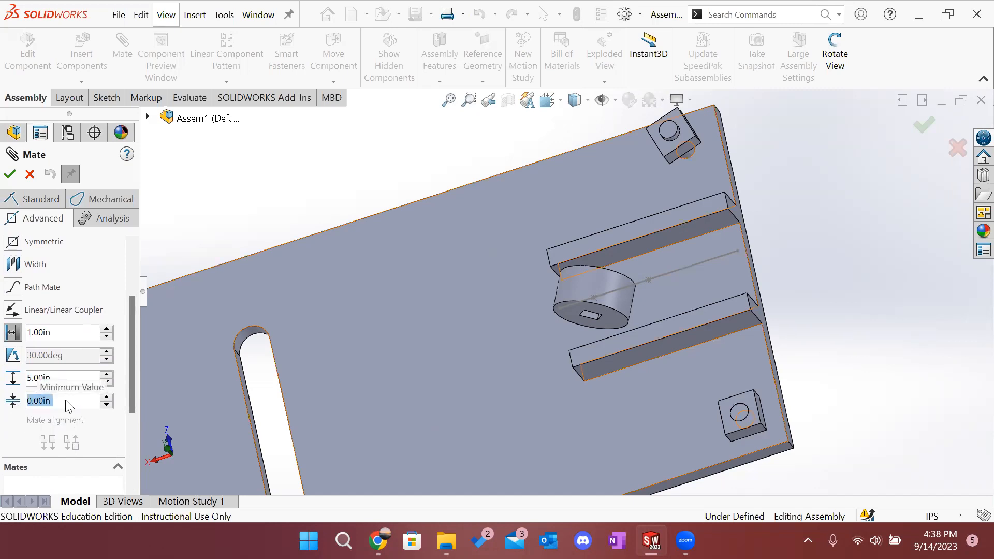
{"action": "left_click", "coordinate": [31, 198]}
{"action": "left_click", "coordinate": [11, 175]}
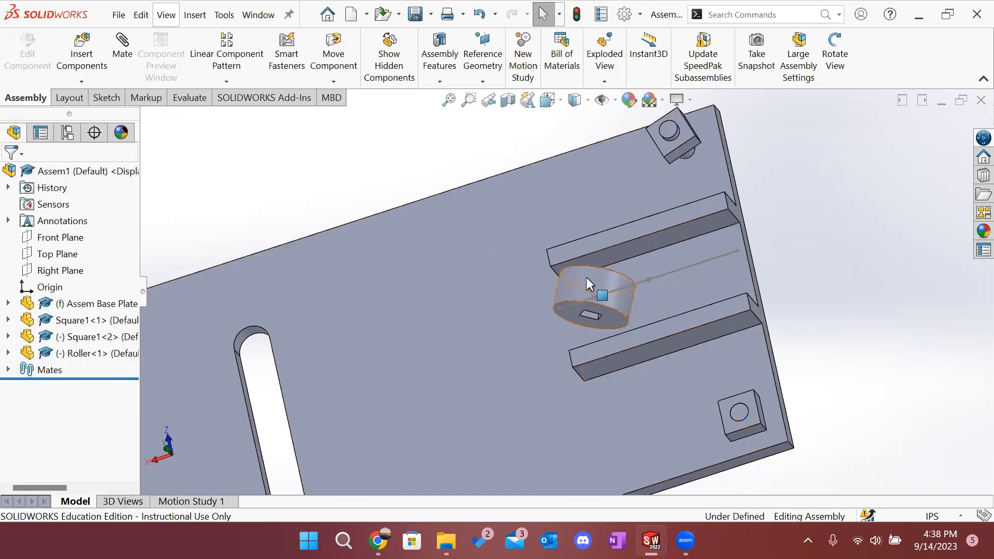
Step: Test the Roller's travel along the sketch line between the rails, then list the assembly's mates
{"action": "left_click", "coordinate": [560, 279]}
{"action": "left_click_drag", "start_coordinate": [560, 275], "coordinate": [600, 289]}
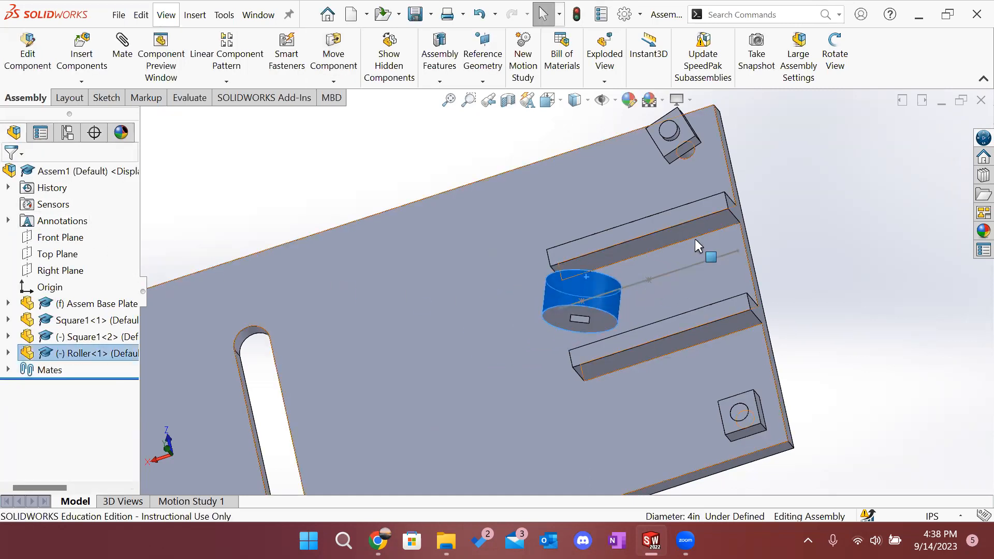
{"action": "left_click", "coordinate": [811, 293]}
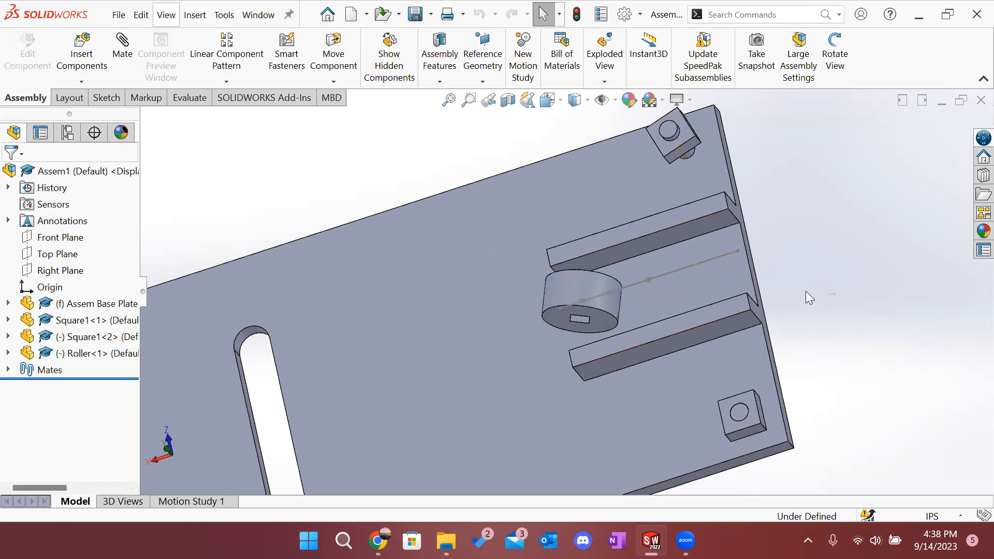
{"action": "left_click_drag", "start_coordinate": [545, 291], "coordinate": [776, 263]}
{"action": "left_click", "coordinate": [813, 264]}
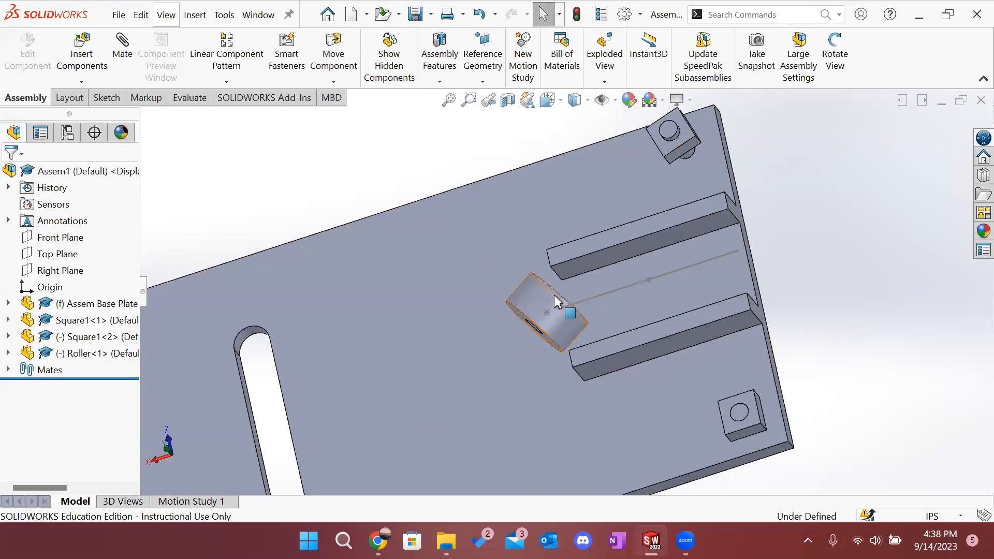
{"action": "left_click", "coordinate": [530, 298]}
{"action": "left_click", "coordinate": [8, 369]}
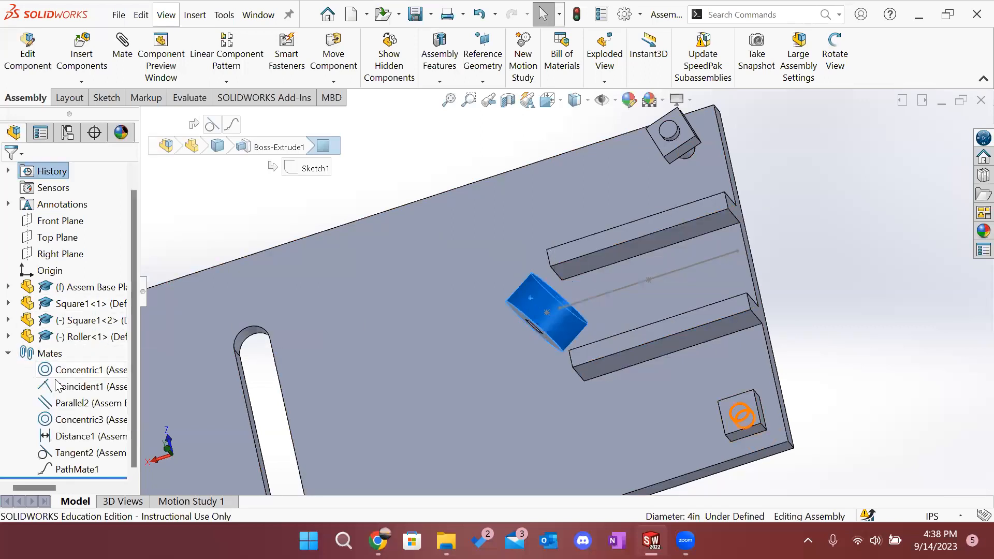
{"action": "left_click", "coordinate": [177, 231]}
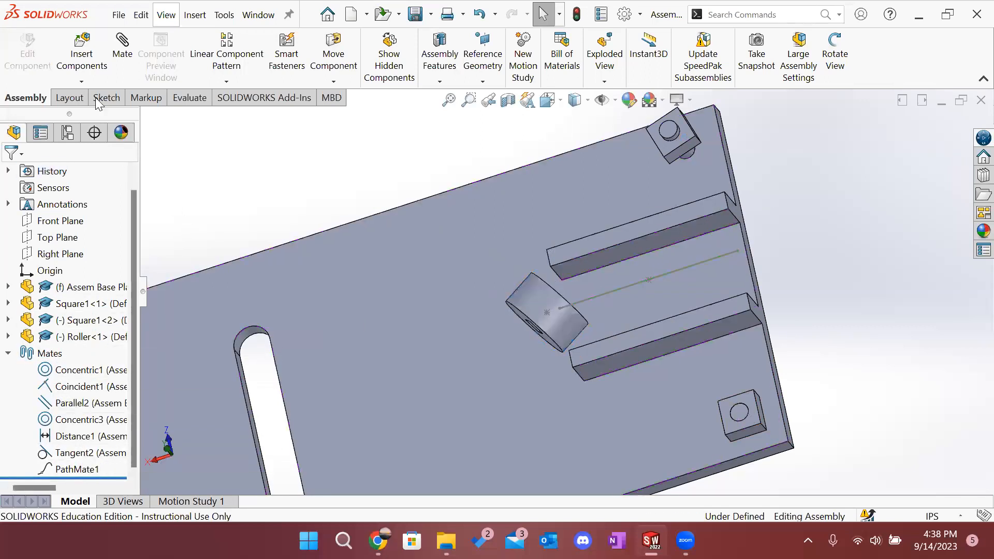
Step: Start an advanced limit distance mate between the midpoint of the sketch line and the Roller's centre point
{"action": "left_click", "coordinate": [125, 45]}
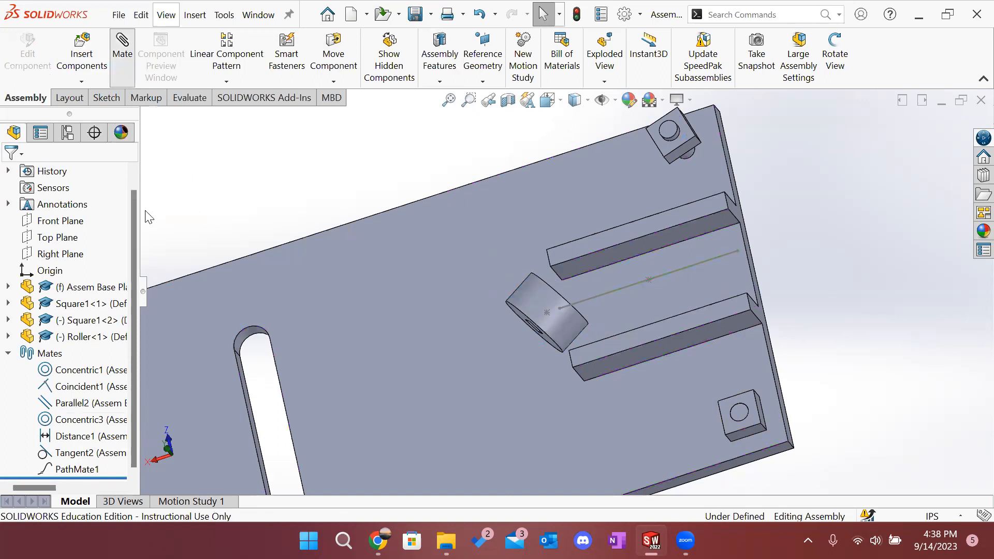
{"action": "left_click", "coordinate": [40, 216]}
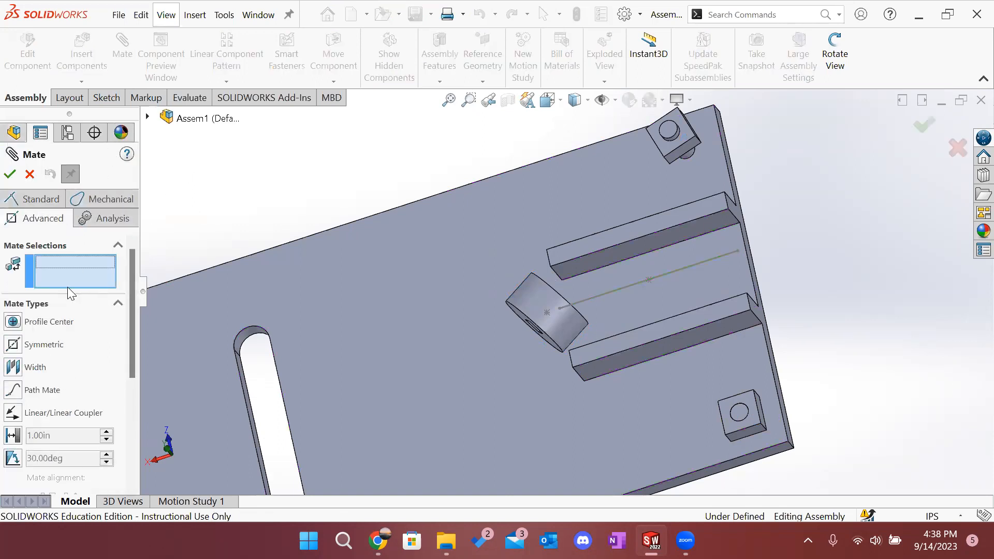
{"action": "left_click", "coordinate": [14, 436]}
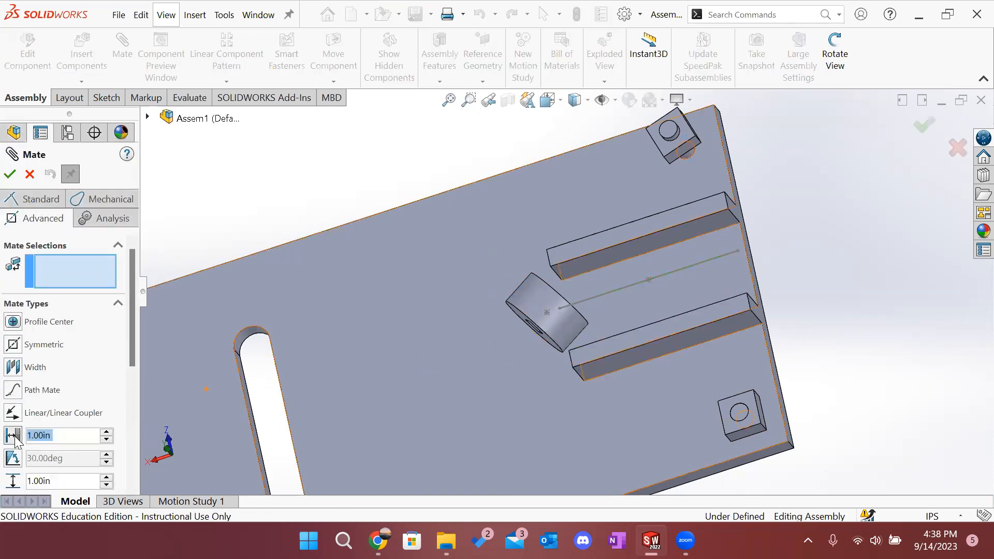
{"action": "left_click", "coordinate": [67, 283]}
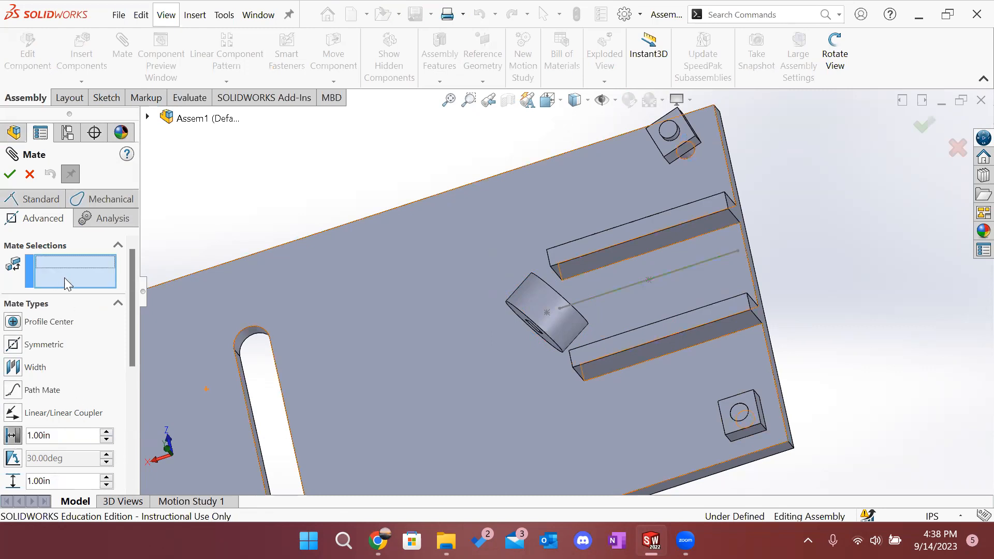
{"action": "left_click", "coordinate": [648, 278]}
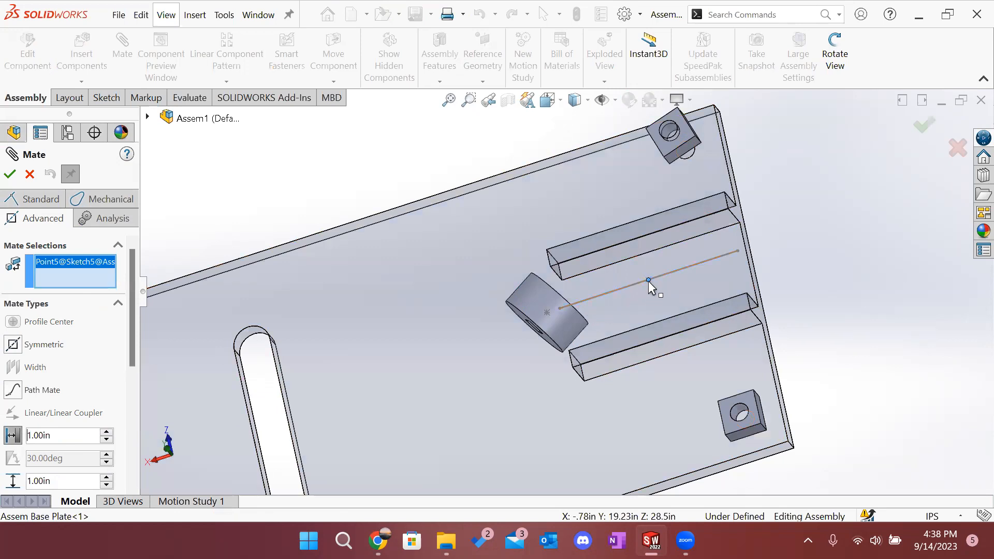
{"action": "left_click", "coordinate": [560, 311]}
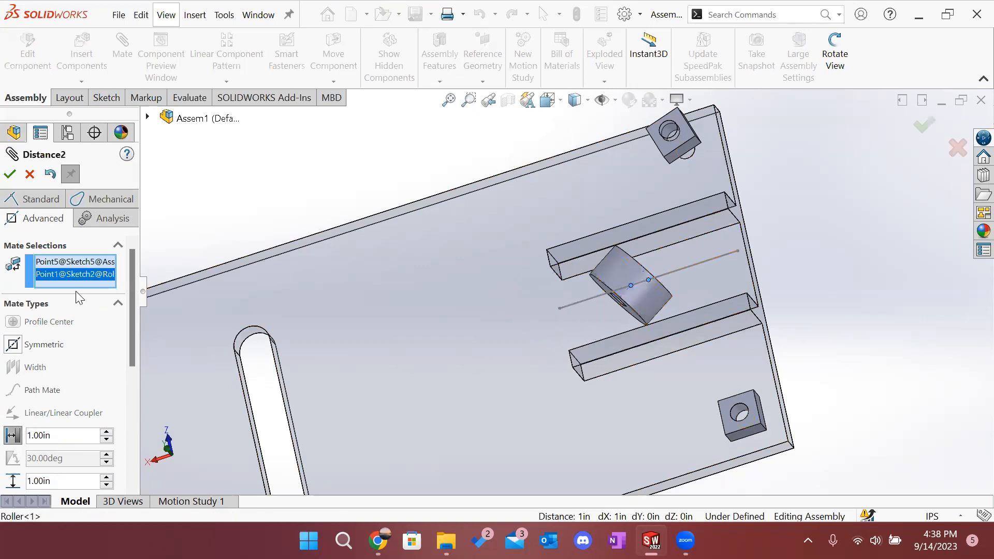
Step: Set the limit distance mate's maximum to 5 in and minimum to 0 in, then accept it and close the mate command
{"action": "scroll", "coordinate": [663, 290], "scroll_direction": "down", "scroll_amount": 1}
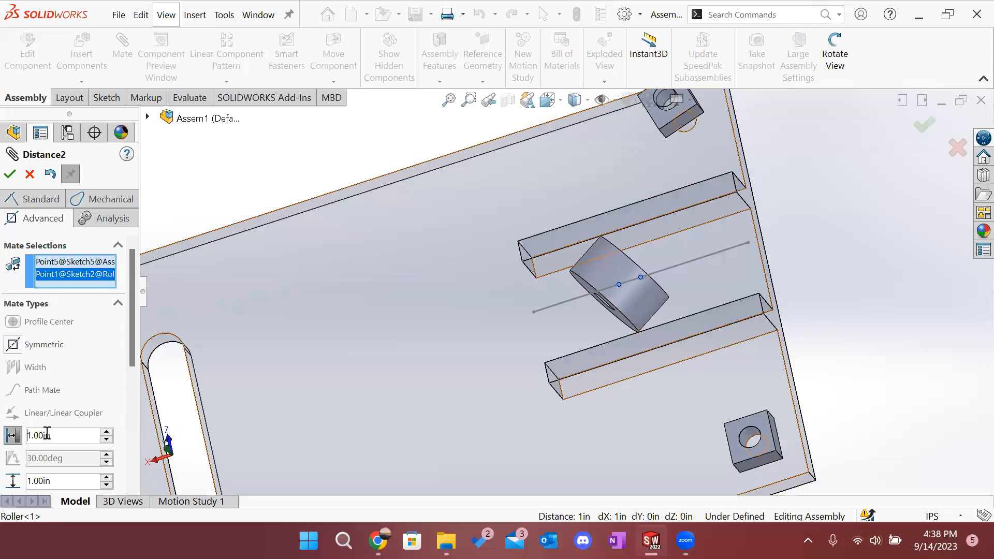
{"action": "scroll", "coordinate": [103, 391], "scroll_direction": "down", "scroll_amount": 3}
{"action": "left_click", "coordinate": [41, 411]}
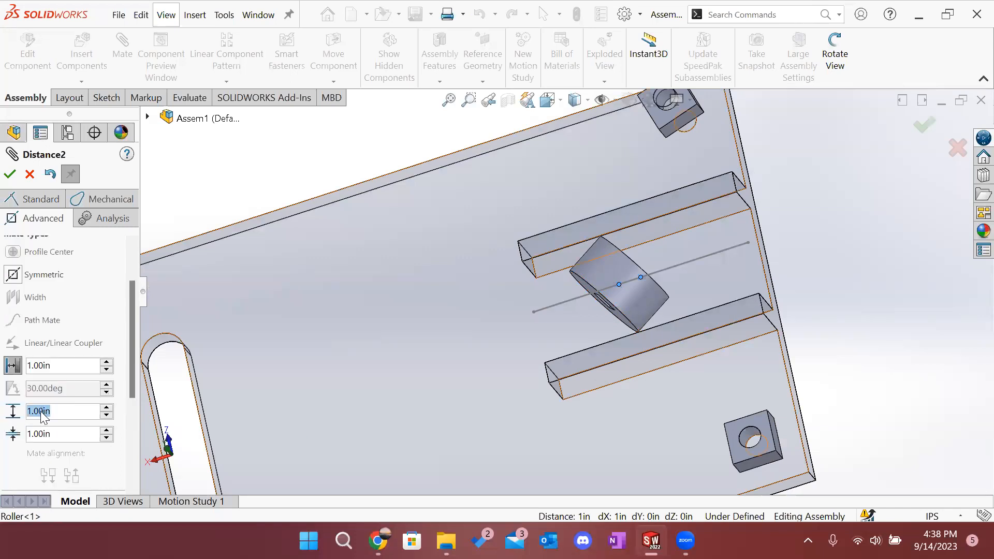
{"action": "type", "text": "5"}
{"action": "key", "text": "Return"}
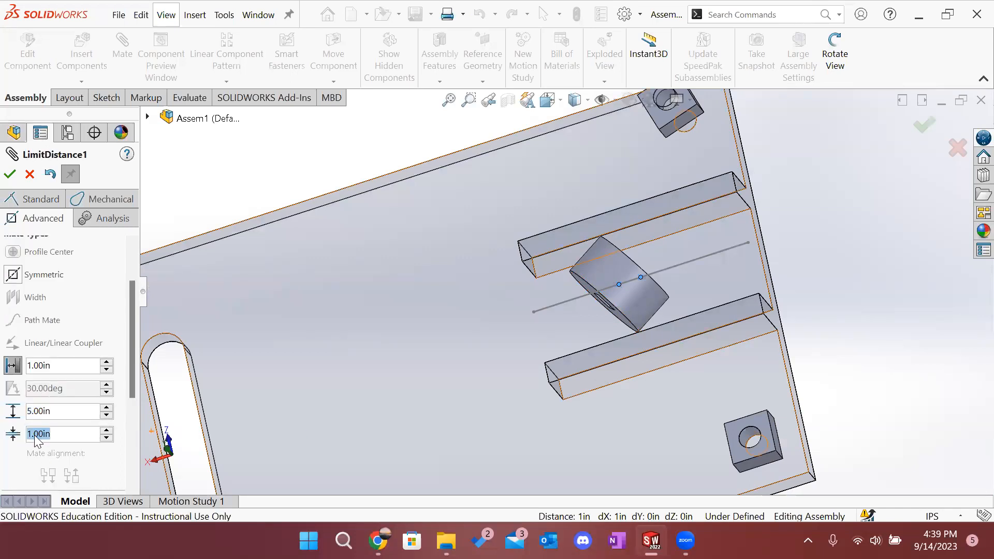
{"action": "left_click", "coordinate": [35, 435]}
{"action": "type", "text": "0"}
{"action": "key", "text": "Return"}
{"action": "left_click", "coordinate": [9, 174]}
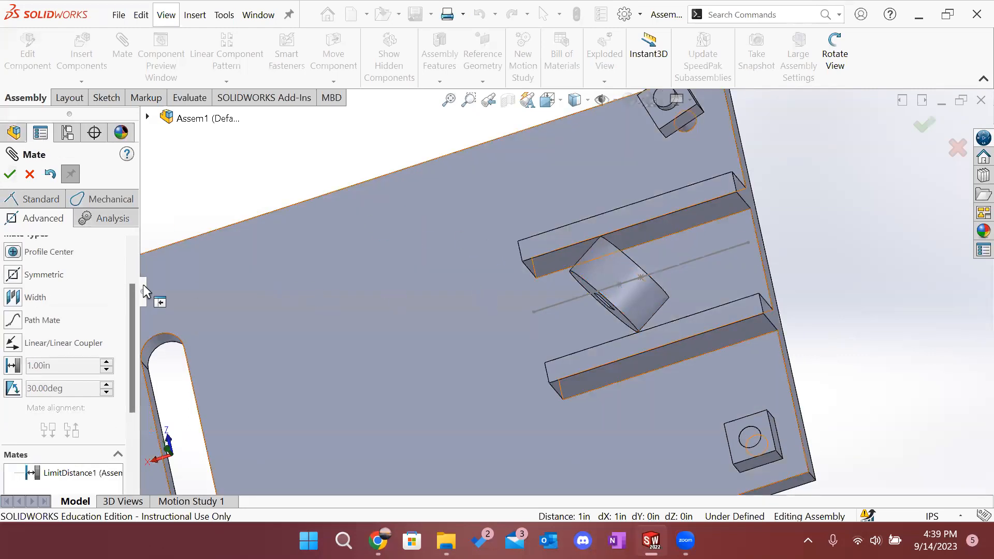
{"action": "left_click", "coordinate": [10, 174]}
Step: Test how far the Roller moves along the path line under the distance limit, viewing it from several angles
{"action": "left_click_drag", "start_coordinate": [644, 285], "coordinate": [475, 346]}
{"action": "left_click", "coordinate": [862, 281]}
{"action": "middle_click_drag", "start_coordinate": [528, 341], "coordinate": [879, 274]}
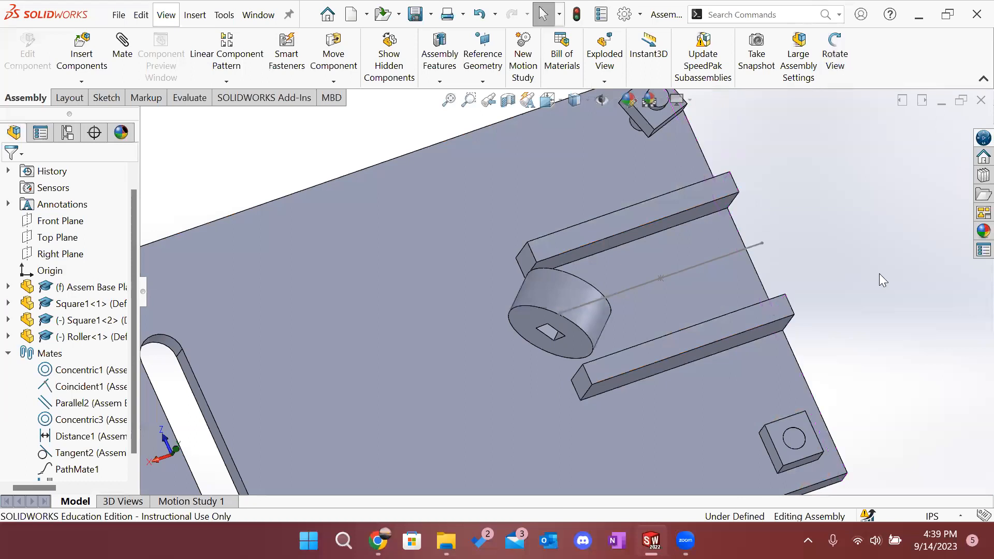
{"action": "left_click_drag", "start_coordinate": [544, 294], "coordinate": [518, 351]}
{"action": "left_click", "coordinate": [846, 272]}
{"action": "middle_click_drag", "start_coordinate": [848, 255], "coordinate": [823, 316]}
{"action": "mouse_move", "coordinate": [535, 328]}
{"action": "left_mouse_down"}
{"action": "mouse_move", "coordinate": [544, 334]}
{"action": "mouse_move", "coordinate": [533, 334]}
{"action": "left_mouse_up"}
{"action": "left_click", "coordinate": [834, 219]}
{"action": "middle_click_drag", "start_coordinate": [834, 219], "coordinate": [588, 250]}
{"action": "left_click", "coordinate": [588, 250]}
{"action": "left_click", "coordinate": [872, 272]}
{"action": "middle_click_drag", "start_coordinate": [871, 272], "coordinate": [639, 319]}
{"action": "left_click", "coordinate": [638, 319]}
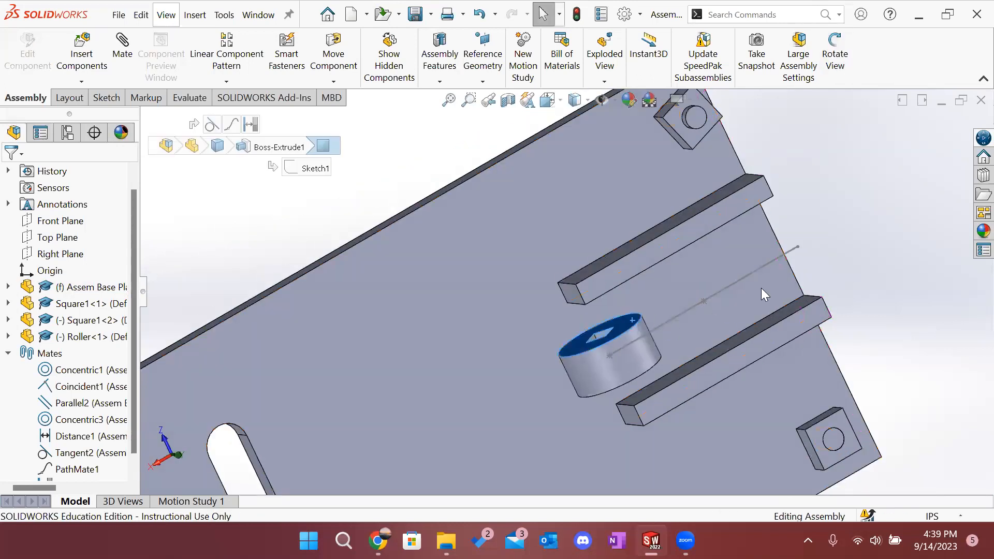
{"action": "left_click", "coordinate": [935, 321]}
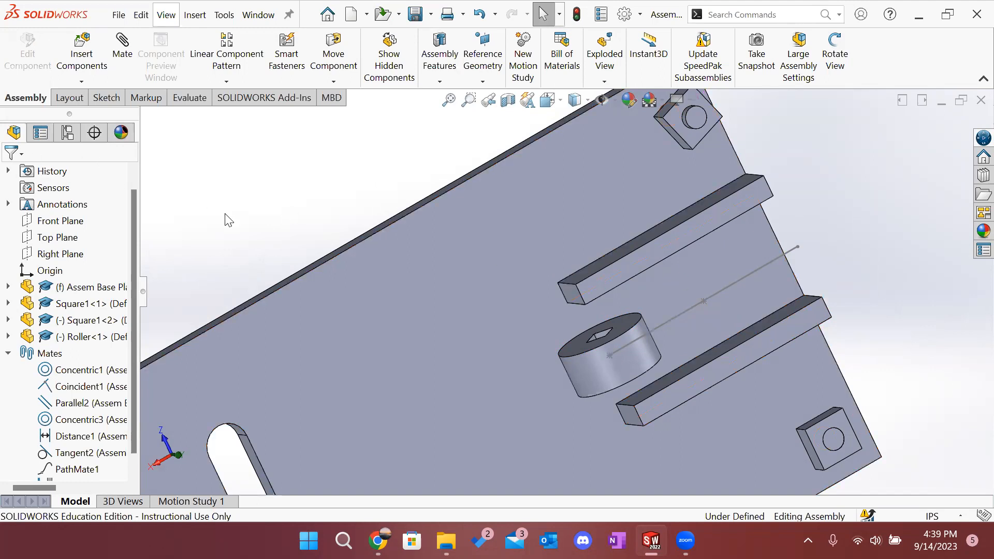
Step: Delete the Roller's path mate and move the Roller back between the two rails
{"action": "left_click", "coordinate": [61, 473]}
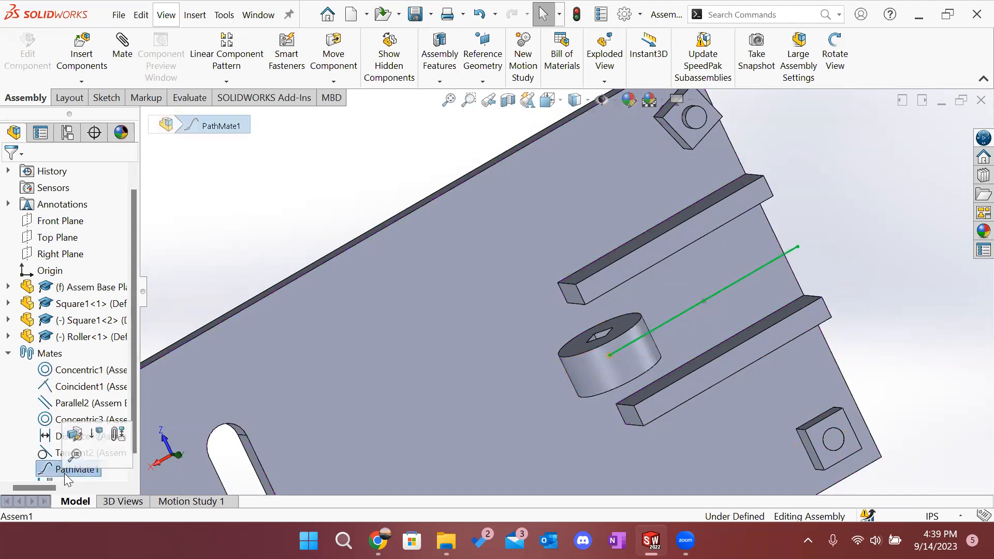
{"action": "key", "text": "Delete"}
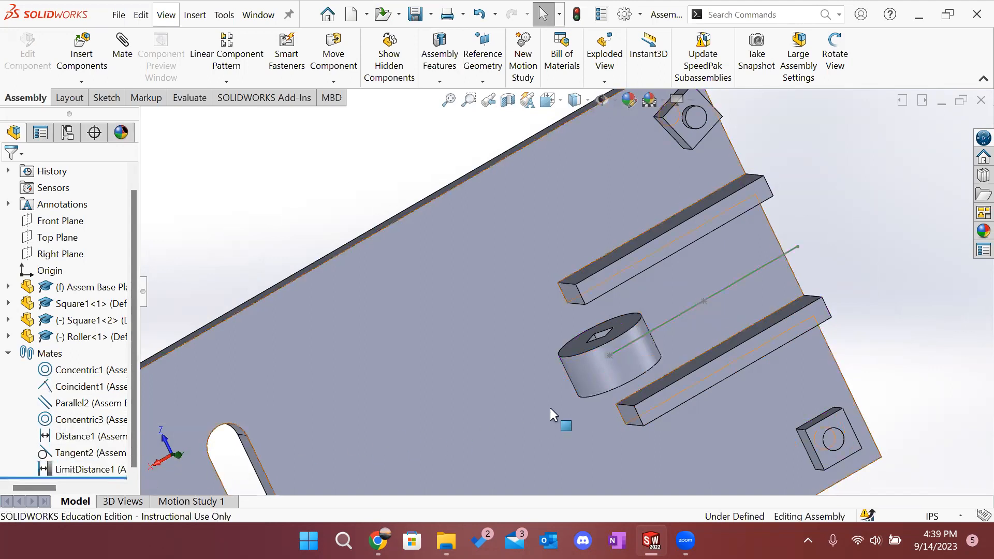
{"action": "left_click_drag", "start_coordinate": [587, 371], "coordinate": [563, 402]}
{"action": "left_click_drag", "start_coordinate": [614, 399], "coordinate": [768, 262]}
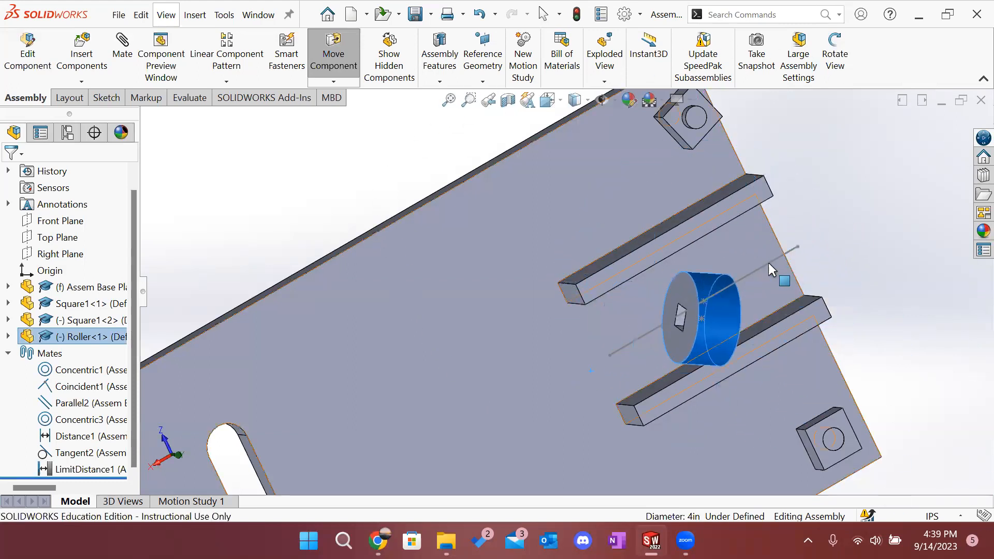
{"action": "left_click", "coordinate": [864, 240]}
{"action": "middle_click_drag", "start_coordinate": [864, 240], "coordinate": [839, 211]}
{"action": "key", "text": "Escape"}
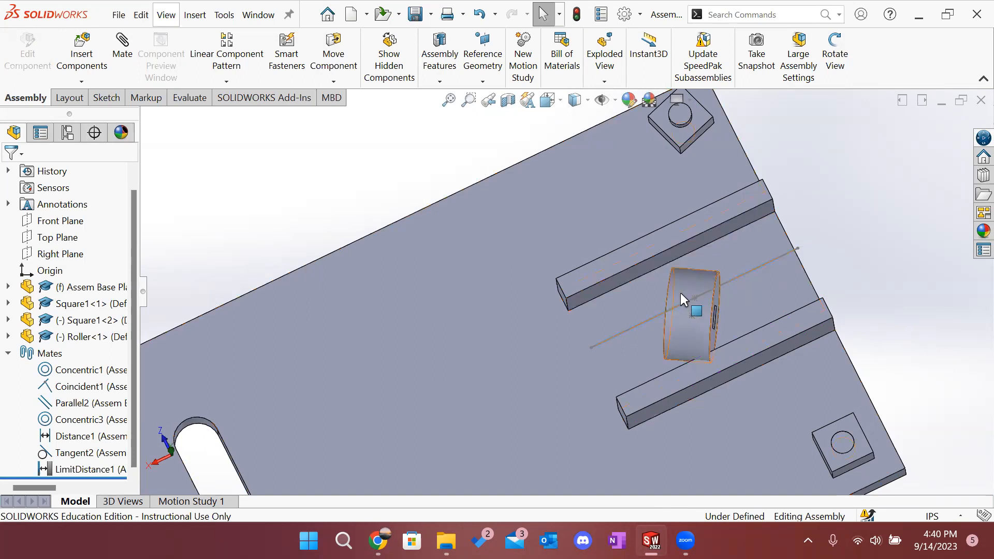
Step: Start an advanced width mate and pick the two facing inner sides of the rails as its width selections
{"action": "left_click", "coordinate": [717, 292]}
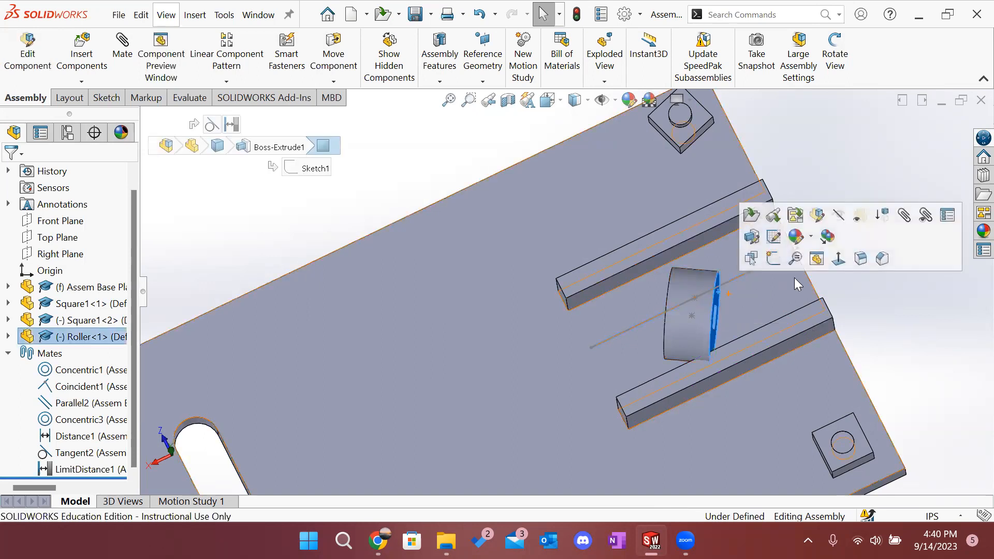
{"action": "middle_click_drag", "start_coordinate": [875, 301], "coordinate": [828, 311]}
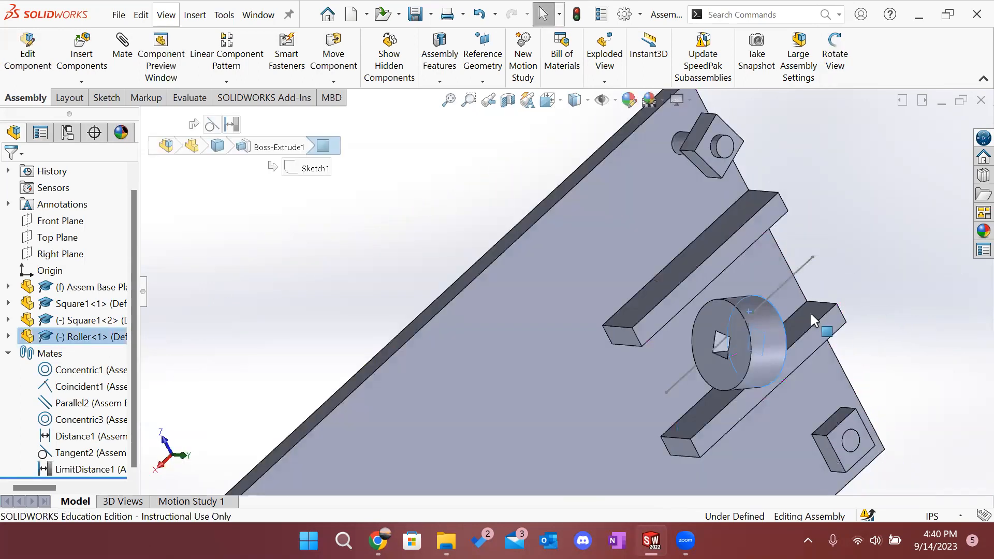
{"action": "left_click", "coordinate": [809, 312]}
{"action": "left_click", "coordinate": [894, 327]}
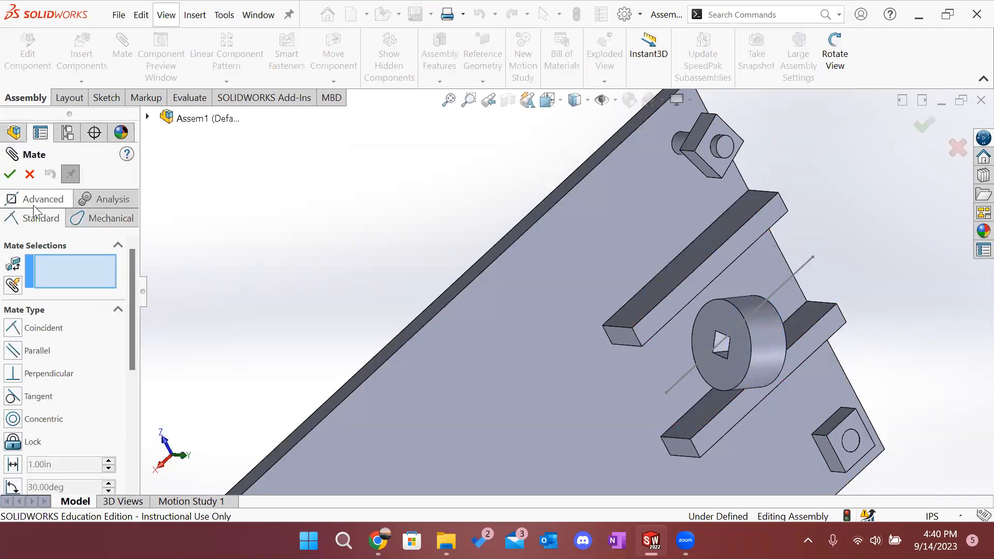
{"action": "left_click", "coordinate": [34, 201]}
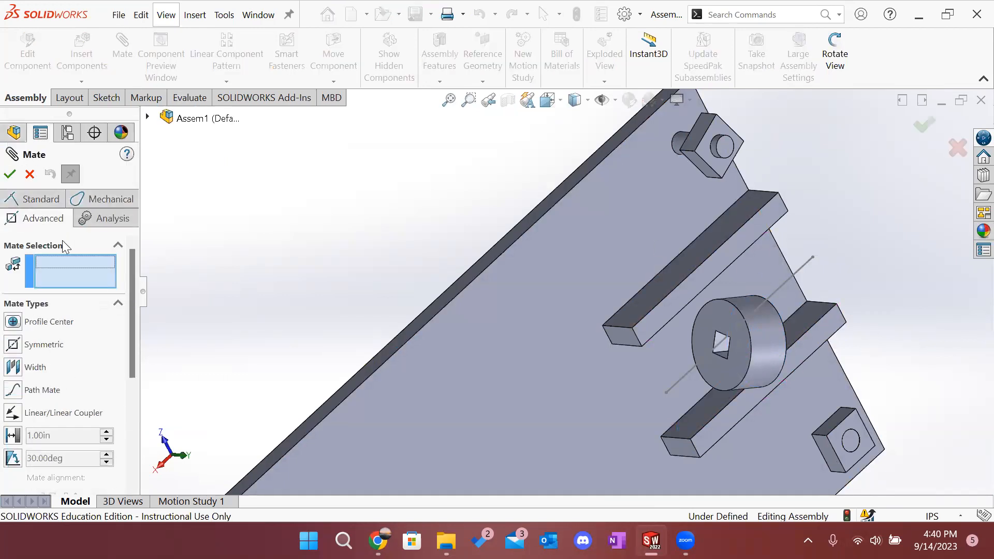
{"action": "left_click", "coordinate": [27, 367]}
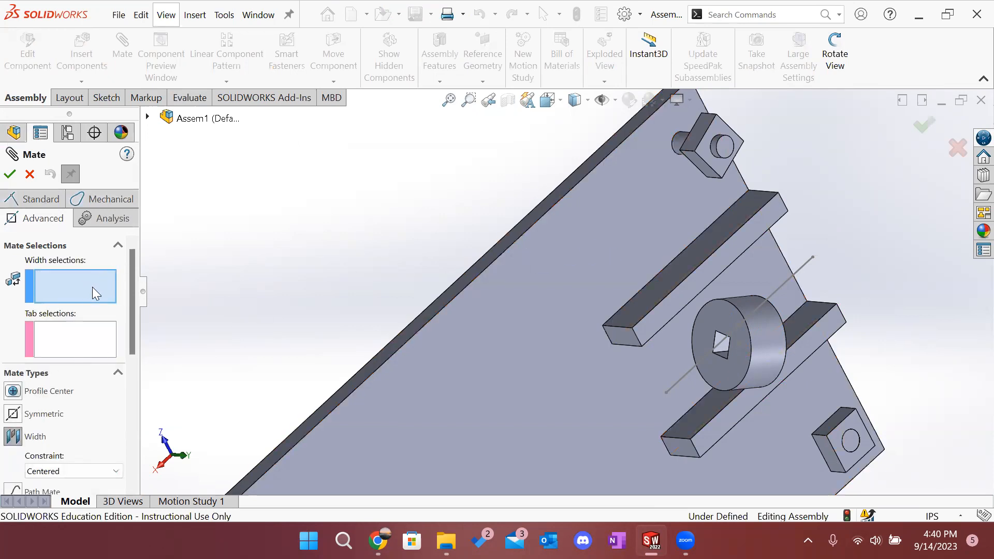
{"action": "middle_click_drag", "start_coordinate": [557, 246], "coordinate": [604, 306]}
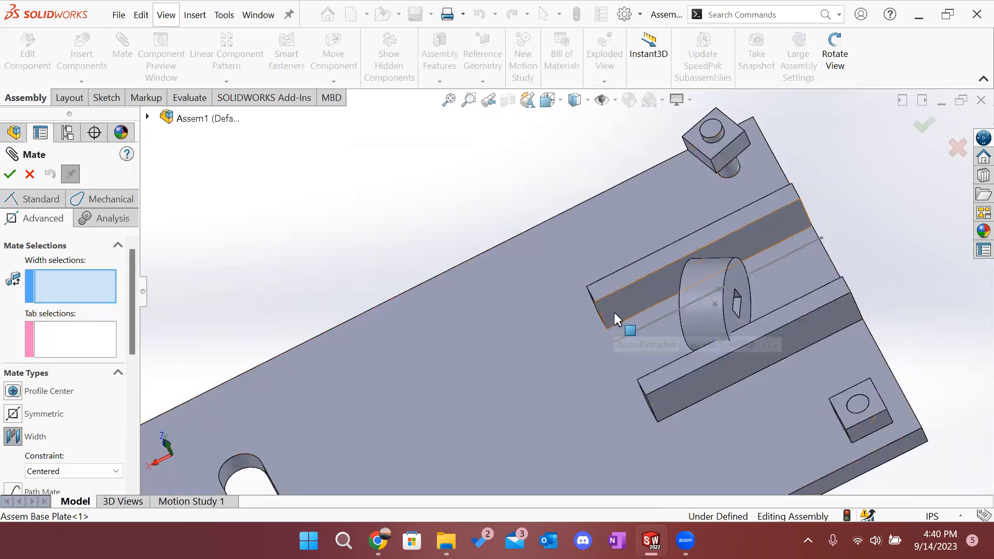
{"action": "left_click", "coordinate": [613, 310]}
{"action": "middle_click_drag", "start_coordinate": [621, 253], "coordinate": [716, 365]}
{"action": "left_click", "coordinate": [716, 364]}
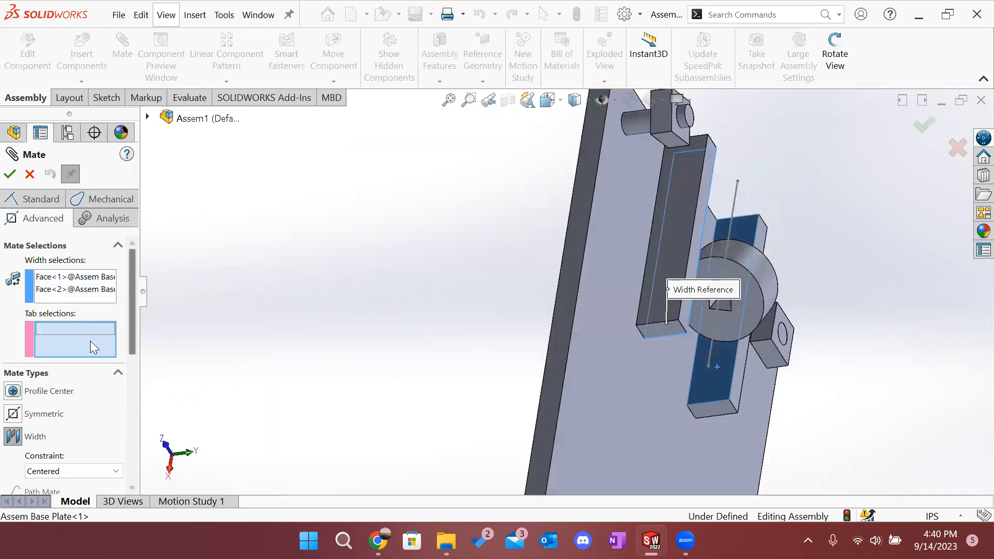
Step: Pick the Roller's two flat end faces as the tab selections, keep the Centered constraint, and accept the width mate
{"action": "left_click", "coordinate": [757, 288]}
{"action": "middle_click_drag", "start_coordinate": [836, 286], "coordinate": [634, 293]}
{"action": "left_click", "coordinate": [625, 306]}
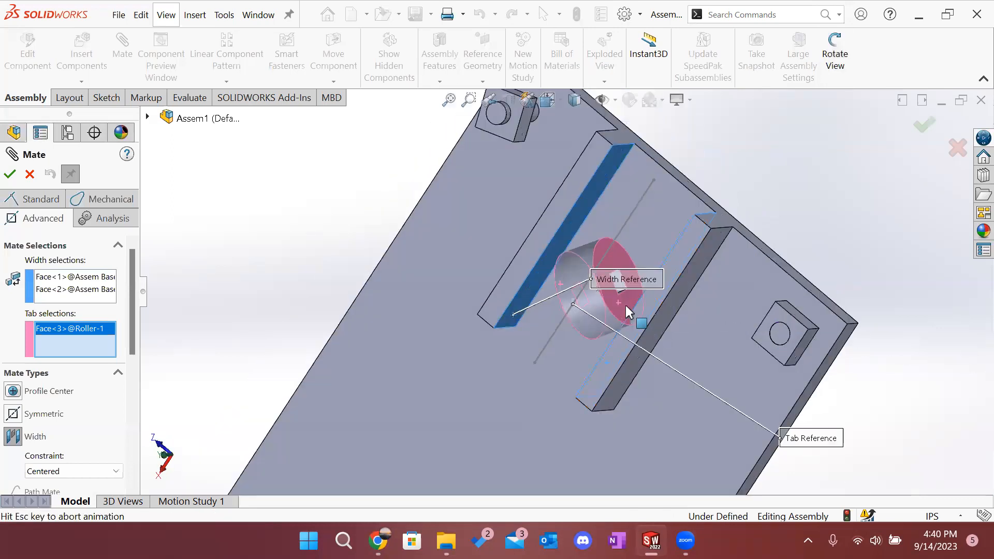
{"action": "scroll", "coordinate": [63, 413], "scroll_direction": "down", "scroll_amount": 3}
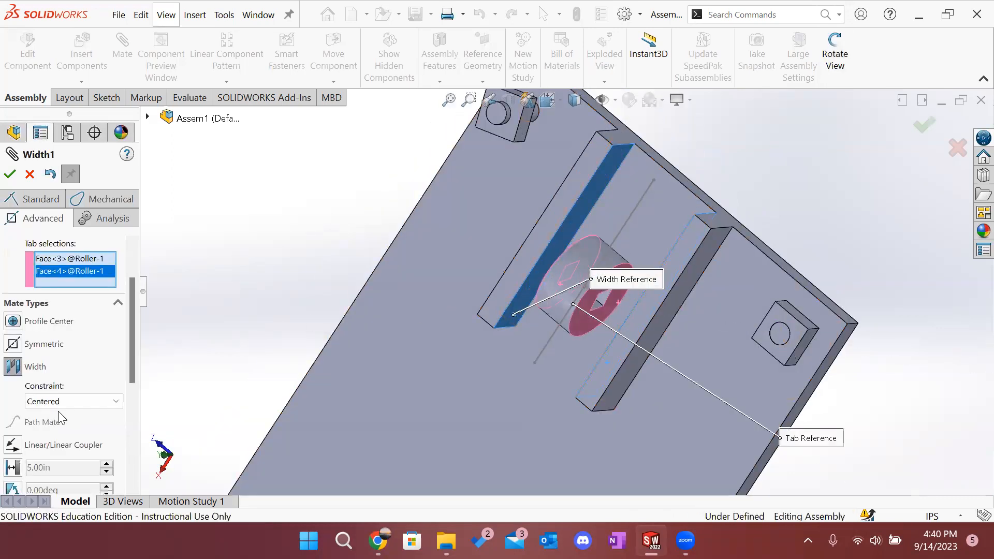
{"action": "left_click", "coordinate": [52, 402]}
{"action": "left_click", "coordinate": [51, 402]}
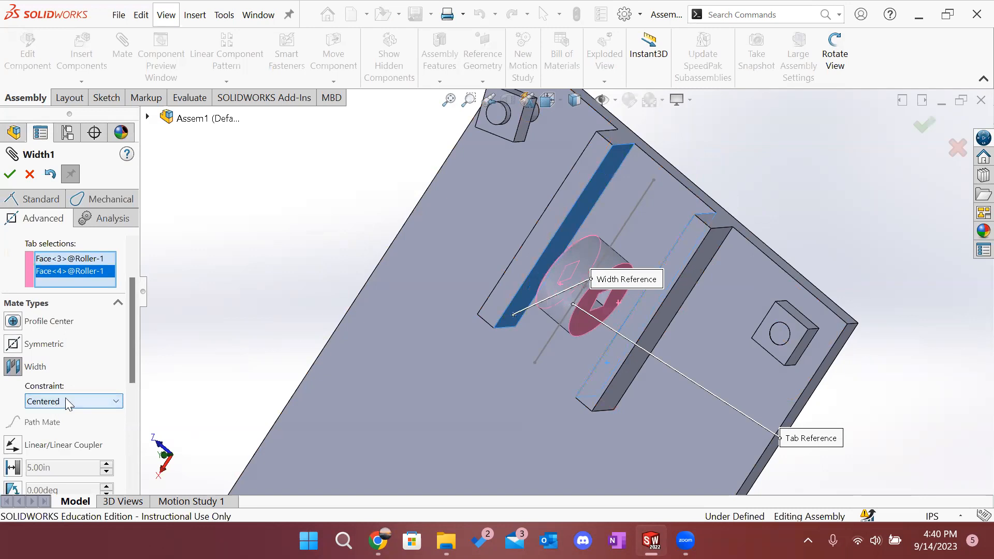
{"action": "left_click", "coordinate": [10, 174]}
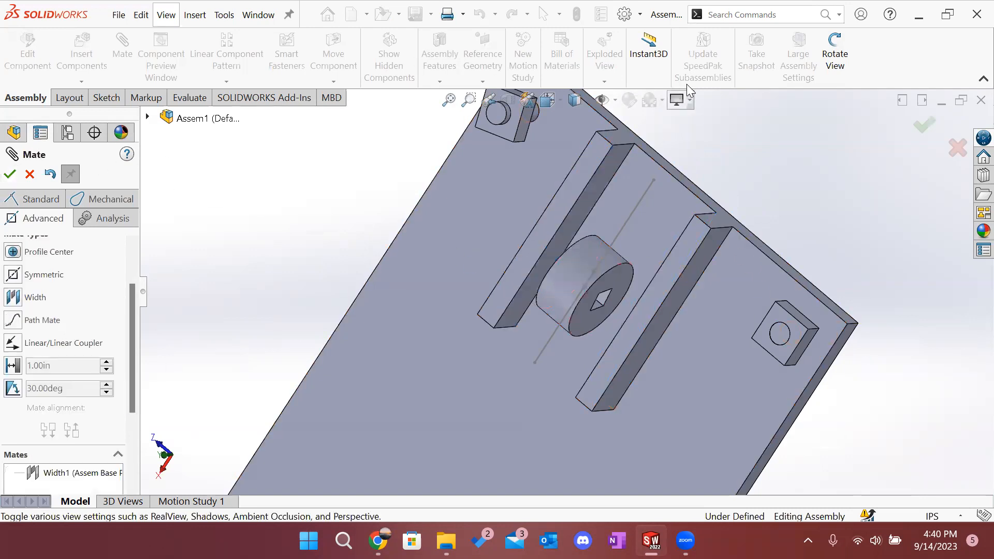
Step: Close the mate command and move the Roller back and forth along the rails to test the width mate
{"action": "left_click", "coordinate": [924, 125]}
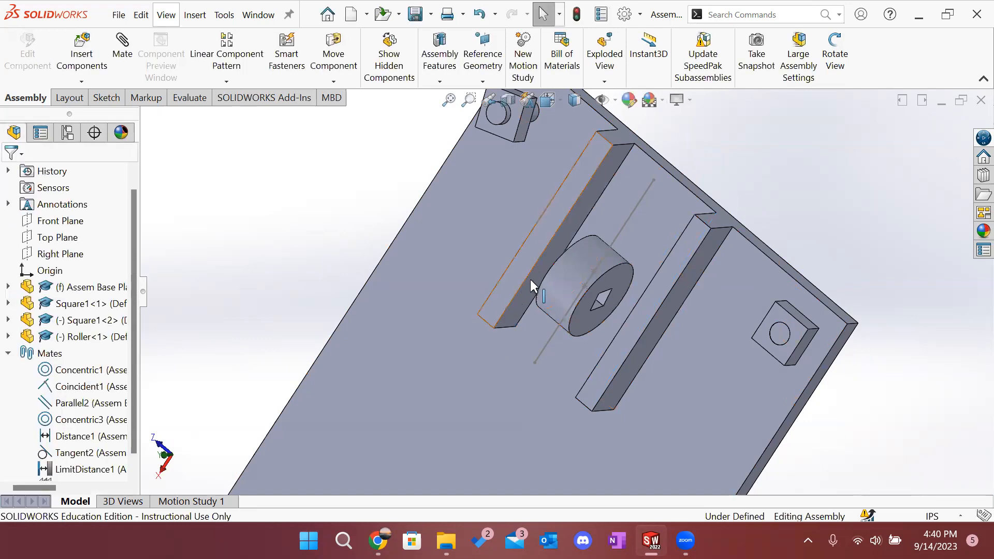
{"action": "left_click", "coordinate": [572, 270]}
{"action": "left_click_drag", "start_coordinate": [563, 276], "coordinate": [688, 144]}
{"action": "left_click_drag", "start_coordinate": [731, 88], "coordinate": [499, 402]}
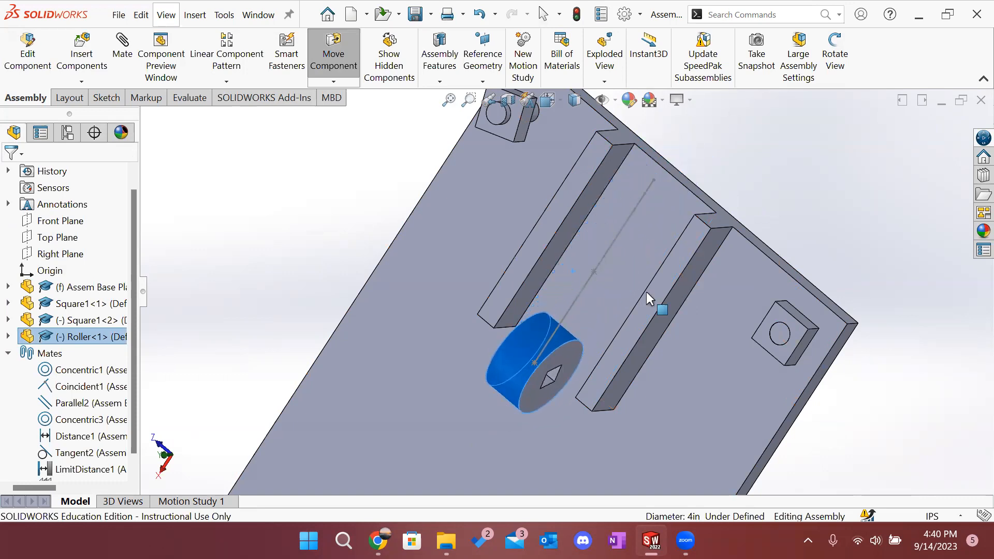
{"action": "key", "text": "Escape"}
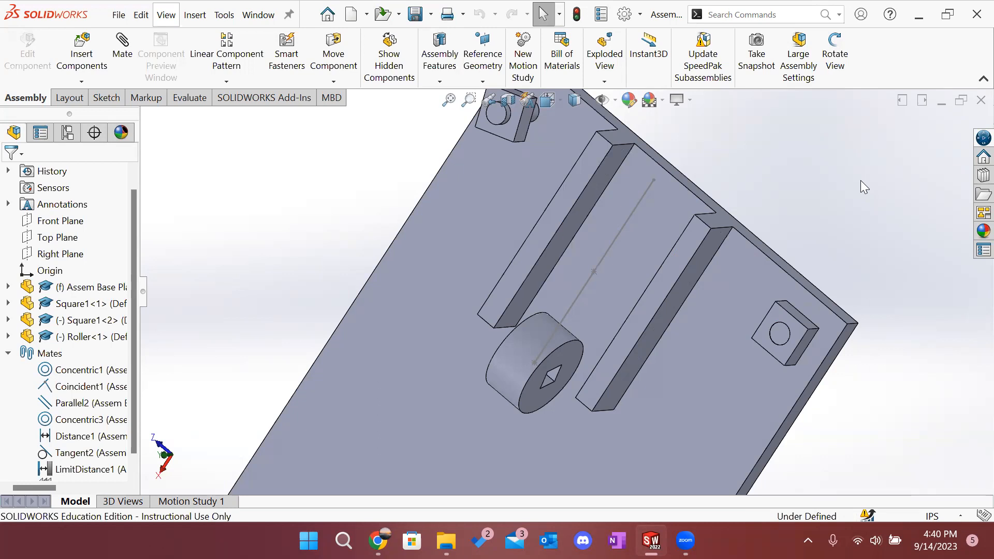
Step: Insert the Pin part, rotate it 90 degrees about X, and place it at the base plate's slot
{"action": "scroll", "coordinate": [413, 287], "scroll_direction": "up", "scroll_amount": 5}
{"action": "middle_click_drag", "start_coordinate": [645, 485], "coordinate": [552, 434]}
{"action": "scroll", "coordinate": [518, 422], "scroll_direction": "down", "scroll_amount": 3}
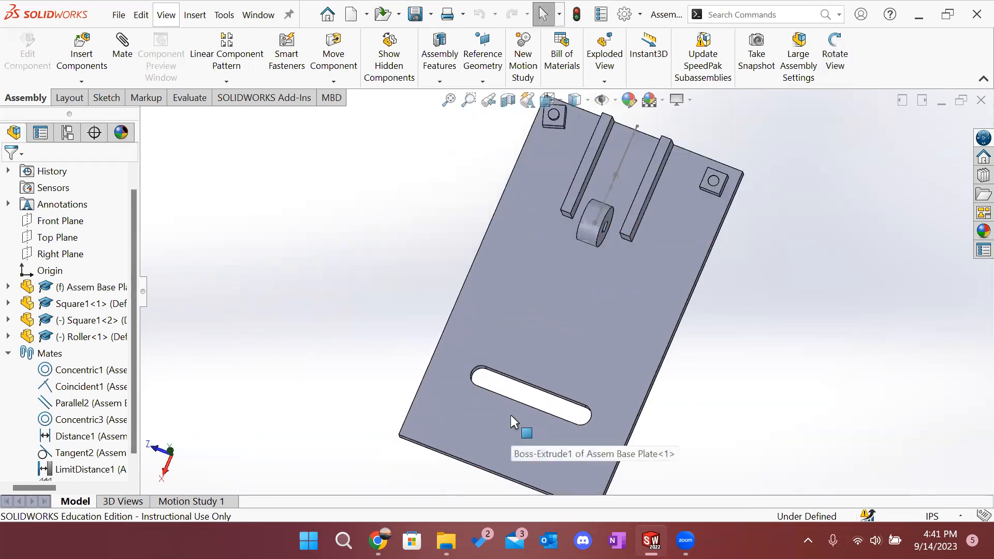
{"action": "scroll", "coordinate": [511, 414], "scroll_direction": "down", "scroll_amount": 1}
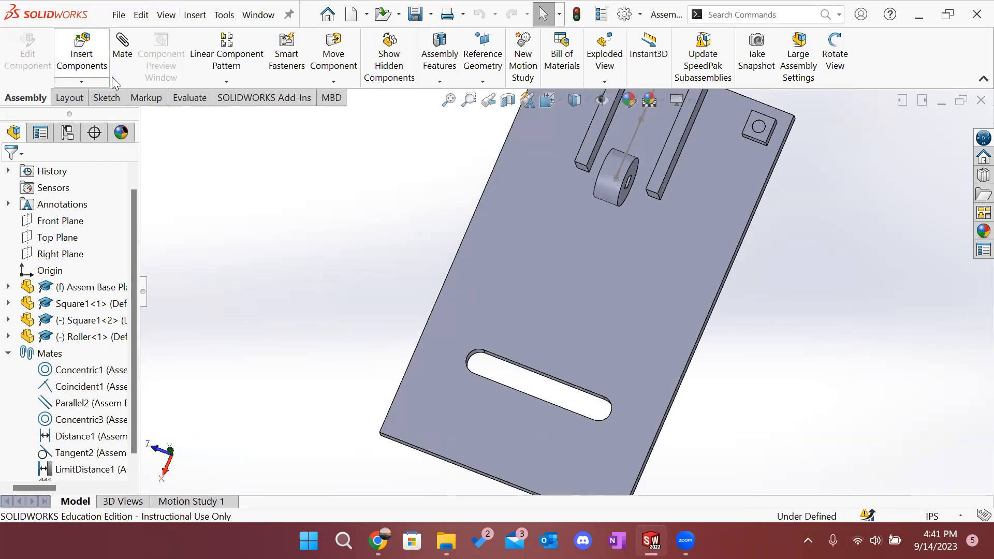
{"action": "left_click", "coordinate": [82, 55]}
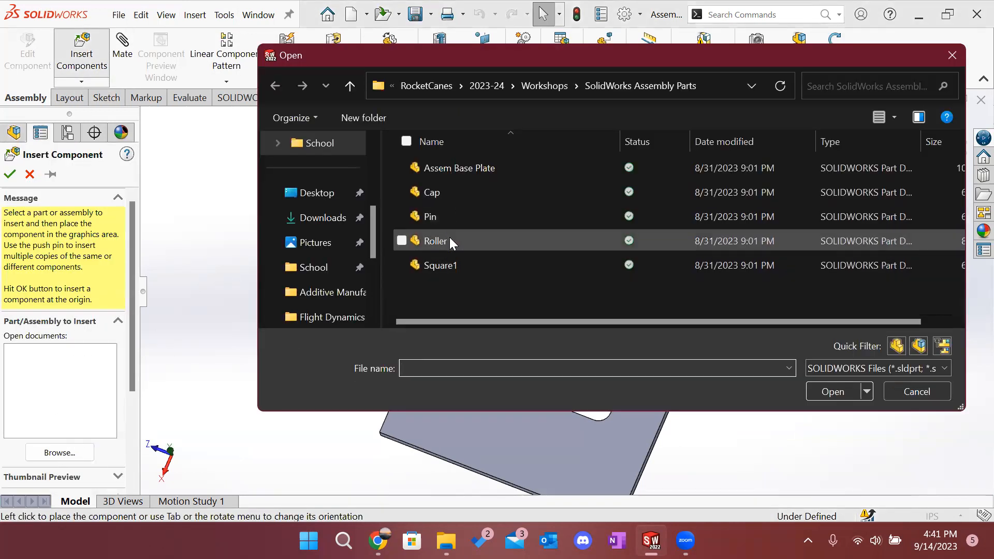
{"action": "left_click", "coordinate": [448, 238]}
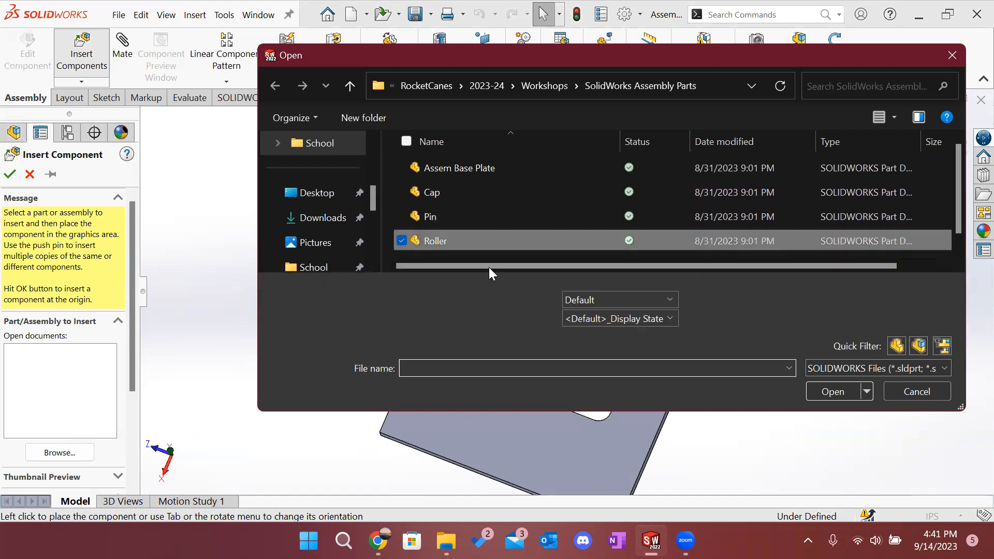
{"action": "left_click", "coordinate": [446, 226]}
{"action": "left_click", "coordinate": [833, 391]}
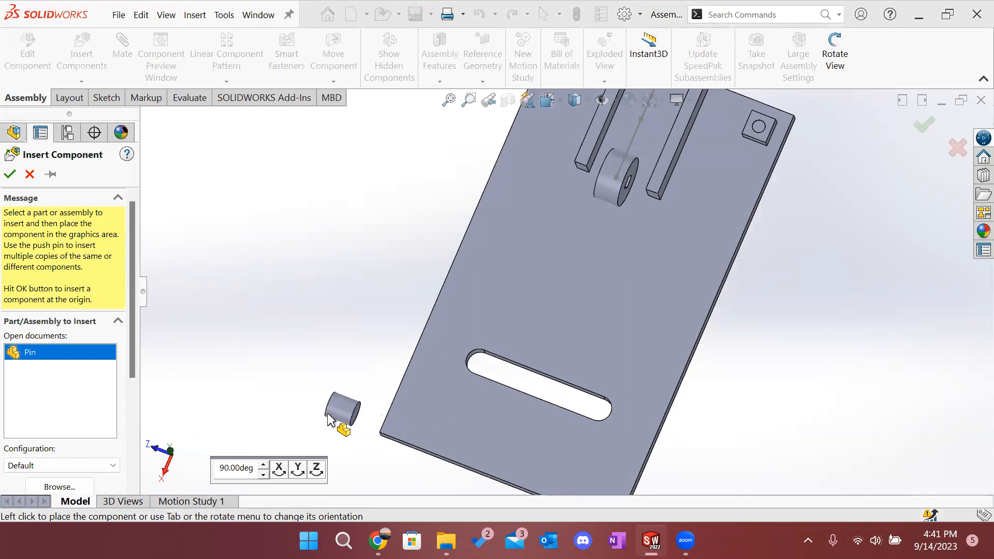
{"action": "left_click", "coordinate": [279, 471]}
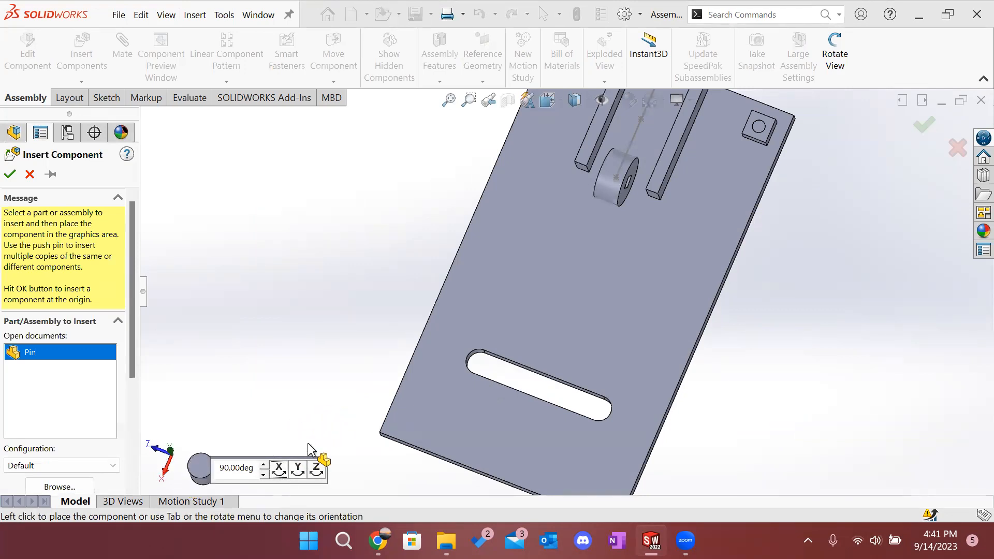
{"action": "left_click", "coordinate": [539, 391]}
Step: Start a mechanical slot mate between the Pin's cylindrical face and the inner face of the base plate's slot
{"action": "middle_click_drag", "start_coordinate": [802, 429], "coordinate": [714, 368]}
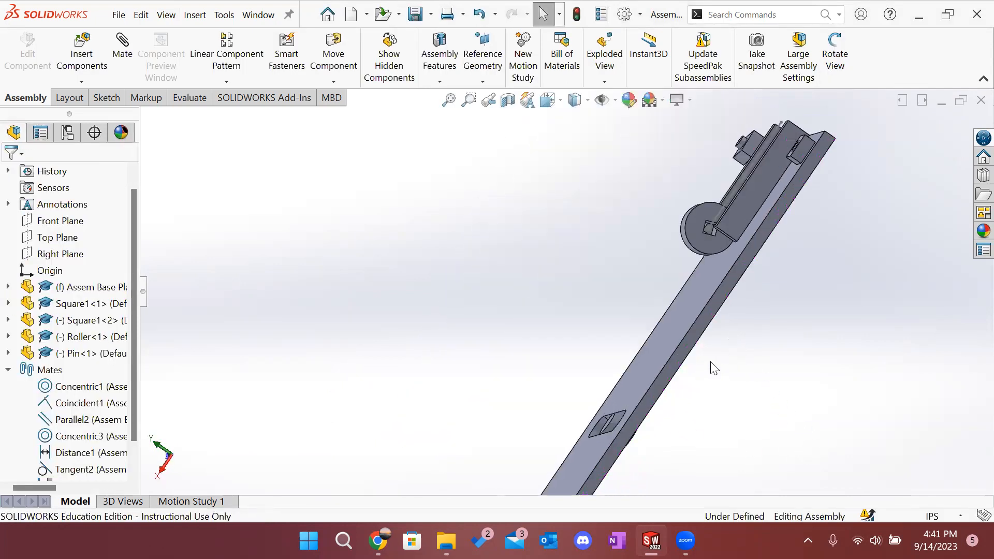
{"action": "middle_click_drag", "start_coordinate": [437, 355], "coordinate": [463, 352]}
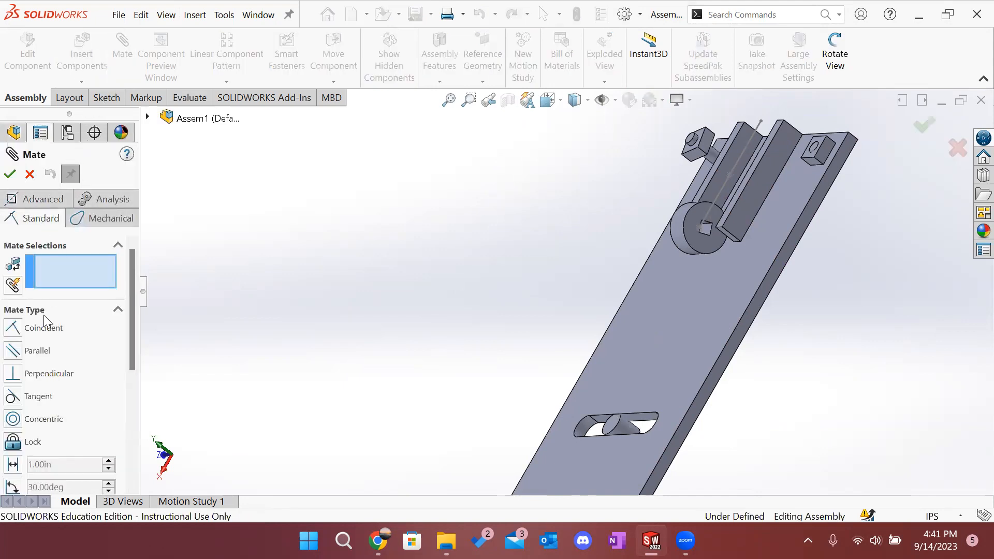
{"action": "scroll", "coordinate": [22, 437], "scroll_direction": "down", "scroll_amount": 3}
{"action": "left_click", "coordinate": [93, 220]}
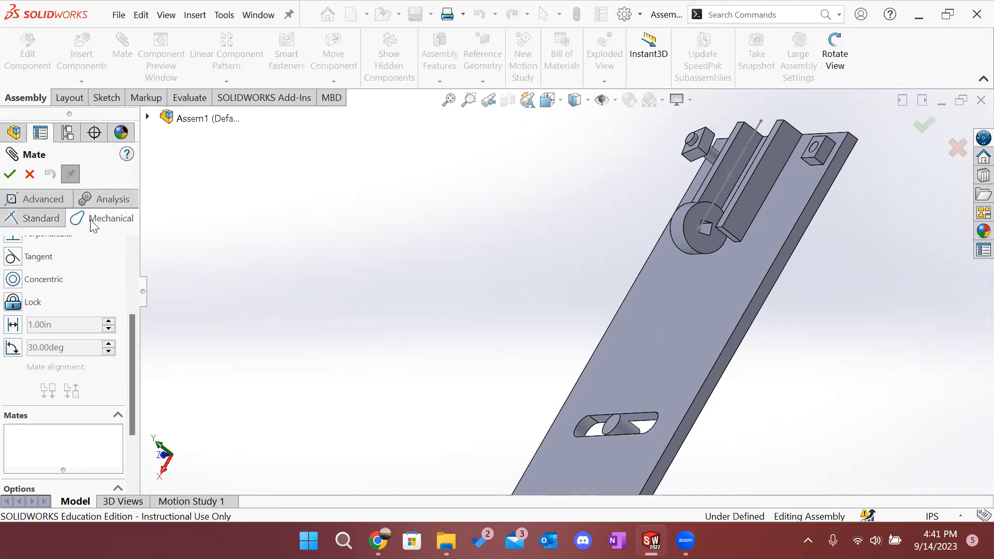
{"action": "scroll", "coordinate": [62, 303], "scroll_direction": "up", "scroll_amount": 3}
{"action": "left_click", "coordinate": [30, 344]}
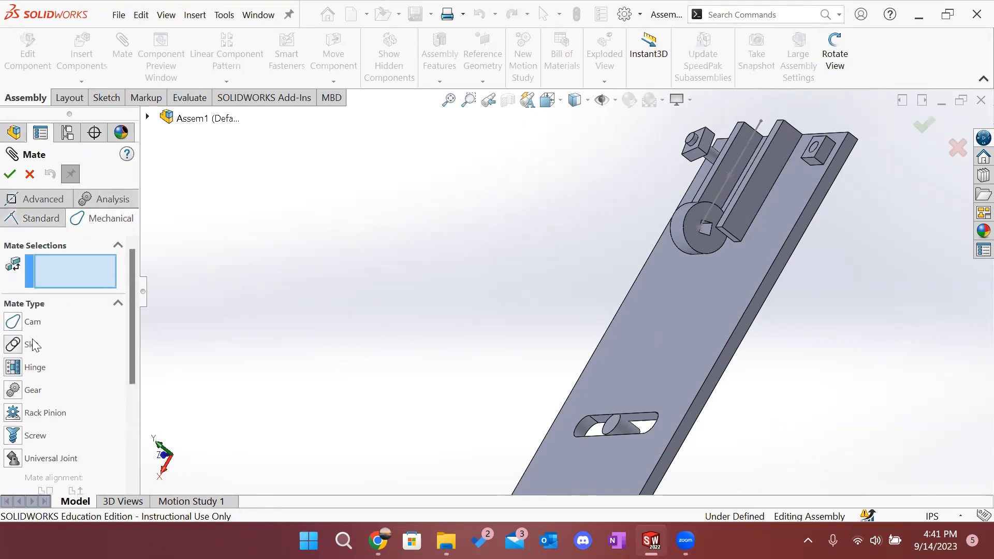
{"action": "left_click", "coordinate": [629, 424]}
{"action": "middle_click_drag", "start_coordinate": [663, 452], "coordinate": [777, 474]}
{"action": "middle_click_drag", "start_coordinate": [676, 421], "coordinate": [654, 437]}
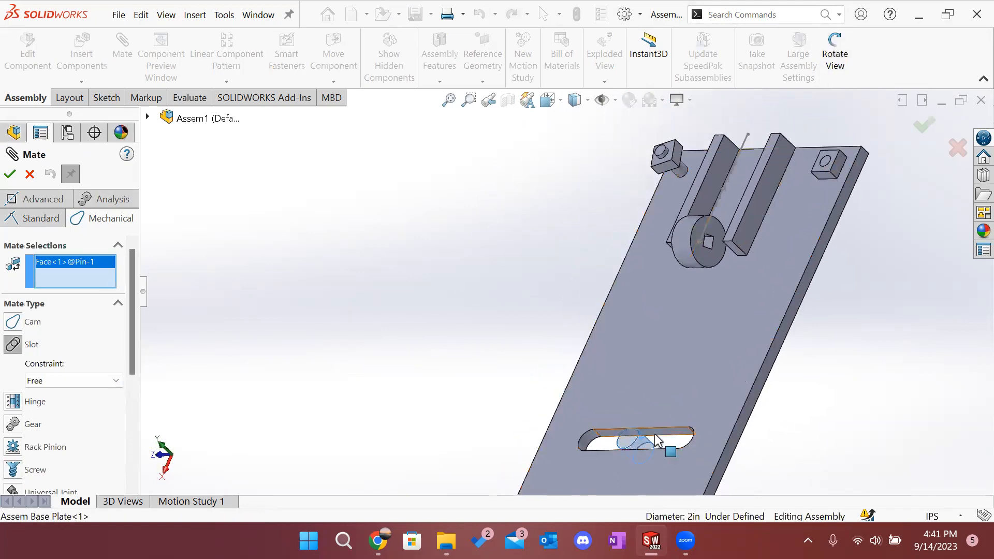
{"action": "left_click", "coordinate": [660, 445]}
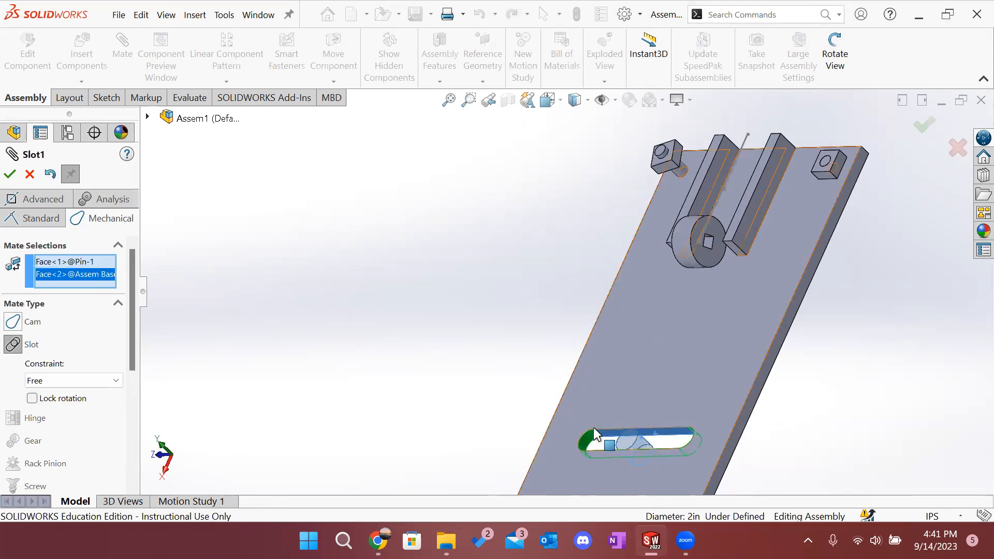
Step: Keep the slot mate's constraint set to Free, accept the mate, and close the mate command
{"action": "middle_click_drag", "start_coordinate": [608, 404], "coordinate": [674, 463]}
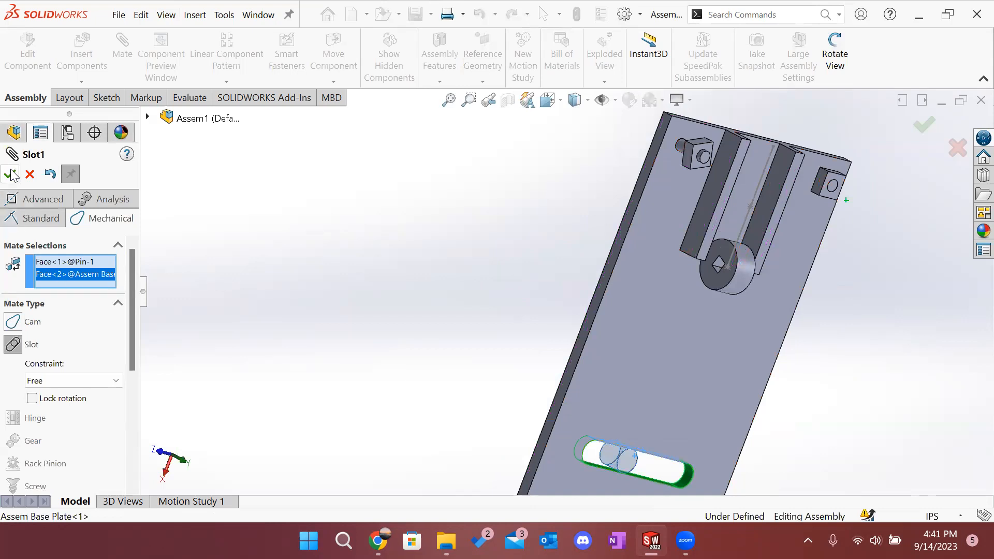
{"action": "left_click", "coordinate": [42, 383]}
{"action": "left_click", "coordinate": [39, 390]}
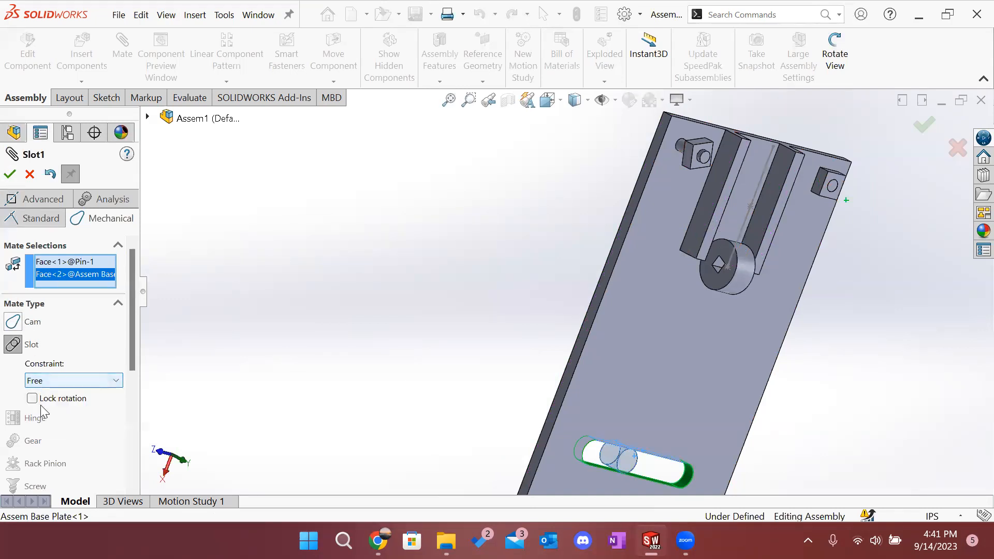
{"action": "left_click", "coordinate": [10, 174]}
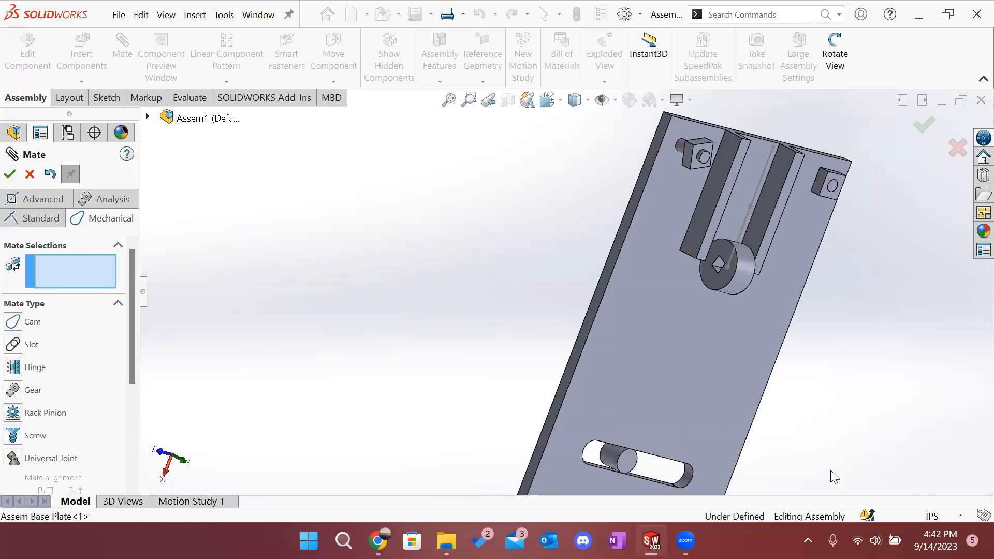
{"action": "mouse_move", "coordinate": [874, 520]}
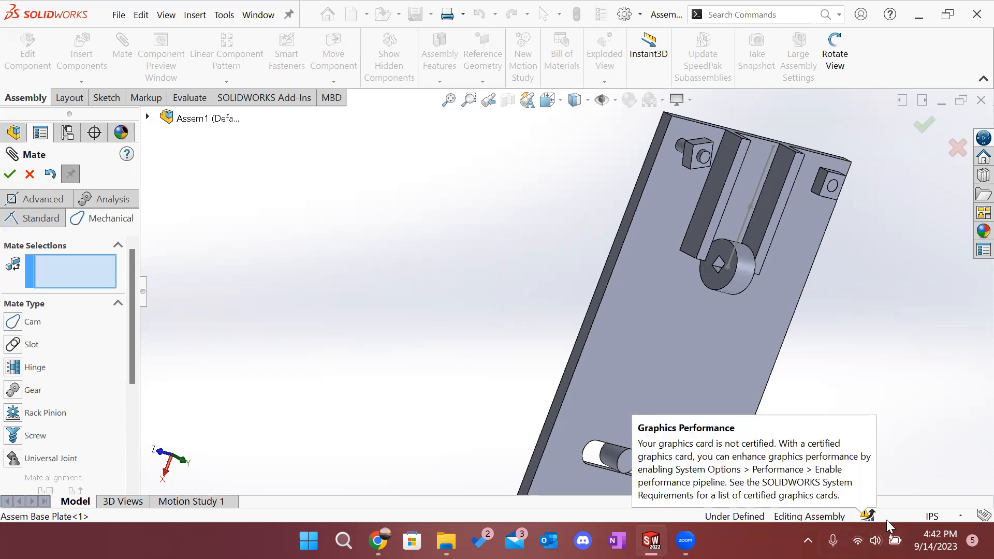
{"action": "left_click", "coordinate": [11, 173]}
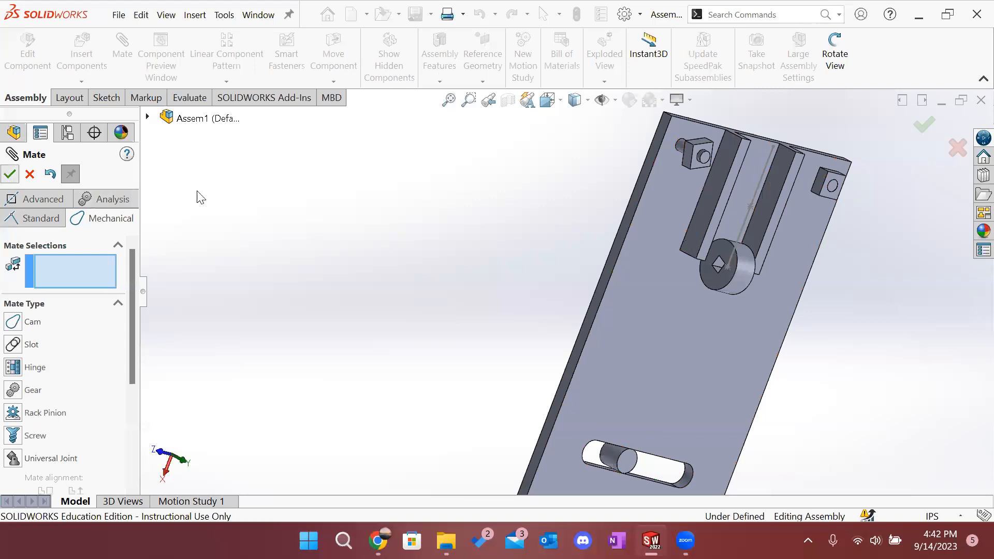
Step: Insert the Cap part beside the Pin at the slot and place a second copy of it off the plate
{"action": "middle_click_drag", "start_coordinate": [535, 287], "coordinate": [568, 299]}
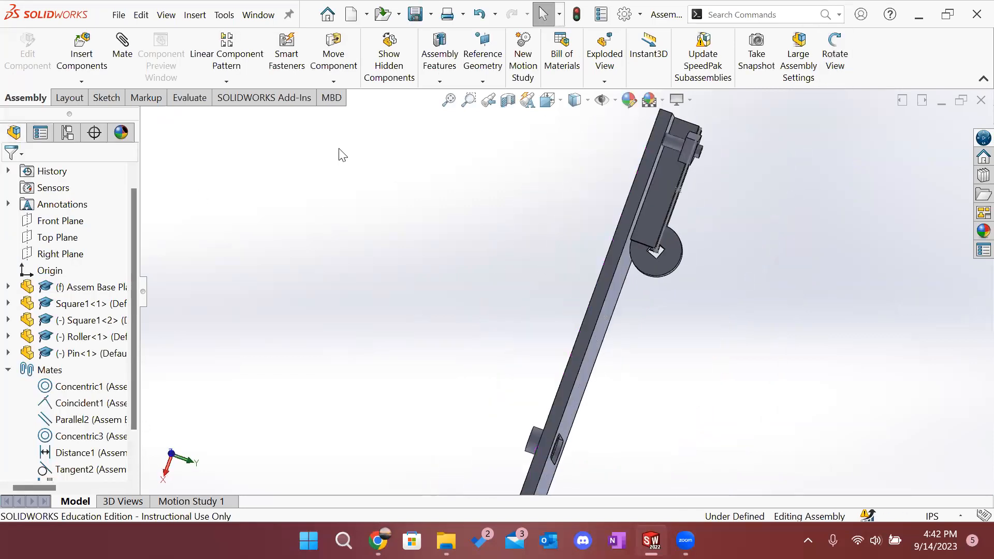
{"action": "left_click", "coordinate": [84, 50]}
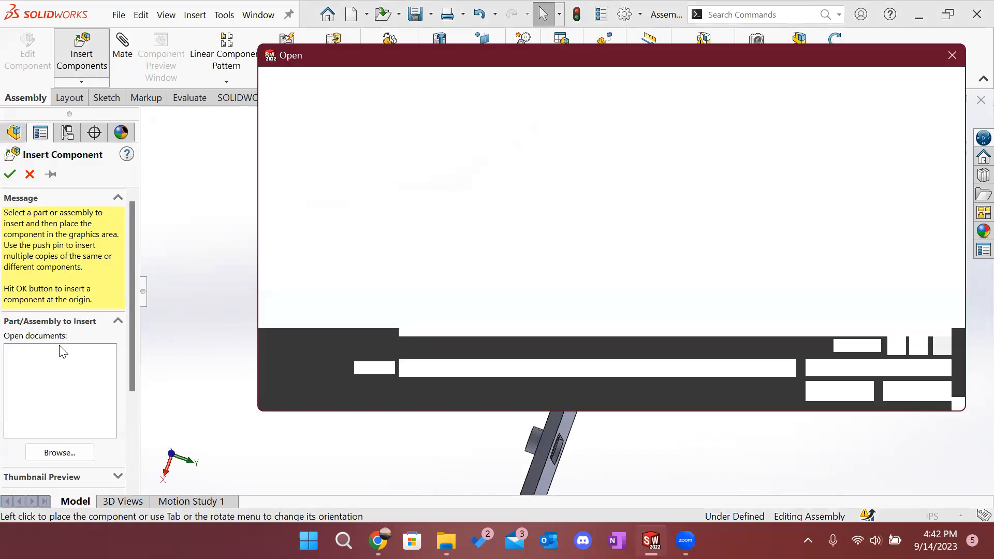
{"action": "left_click", "coordinate": [431, 200]}
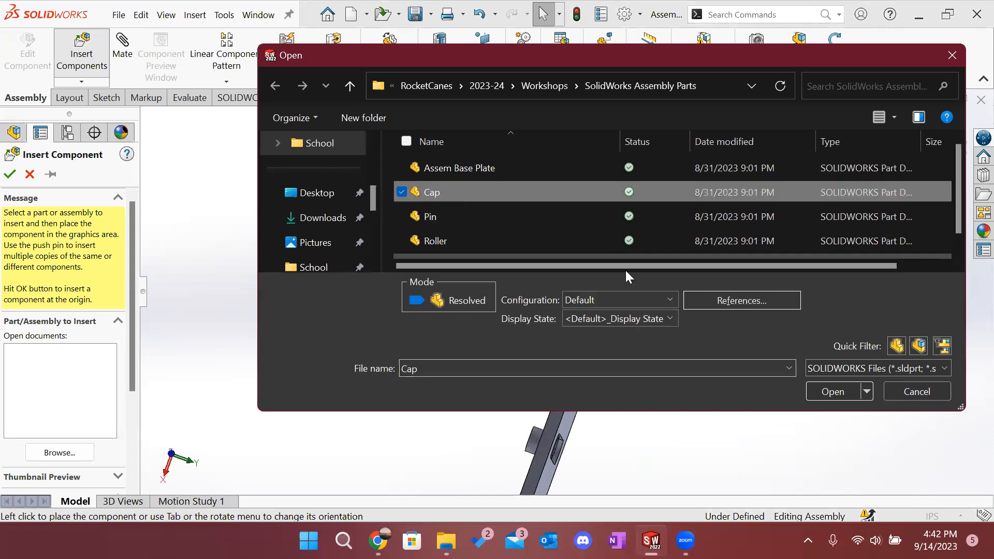
{"action": "left_click", "coordinate": [846, 392]}
{"action": "middle_click_drag", "start_coordinate": [609, 442], "coordinate": [570, 413]}
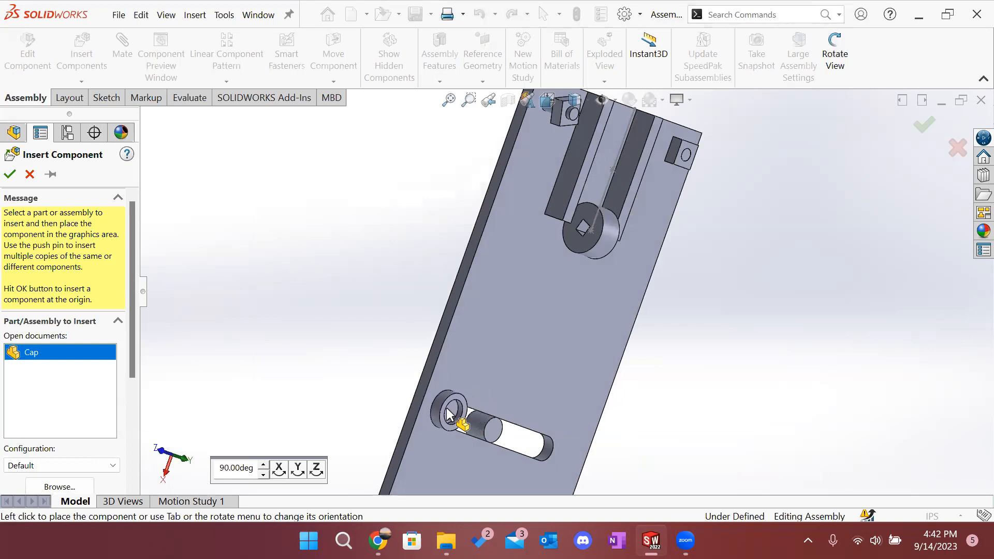
{"action": "left_click", "coordinate": [418, 398]}
{"action": "middle_click_drag", "start_coordinate": [690, 405], "coordinate": [712, 412]}
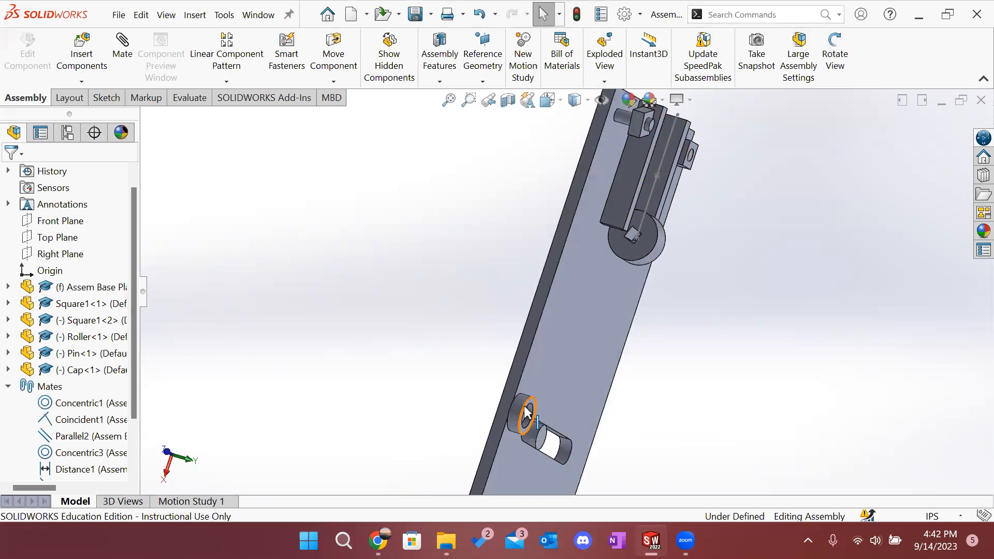
{"action": "left_click_drag", "start_coordinate": [526, 413], "coordinate": [643, 428]}
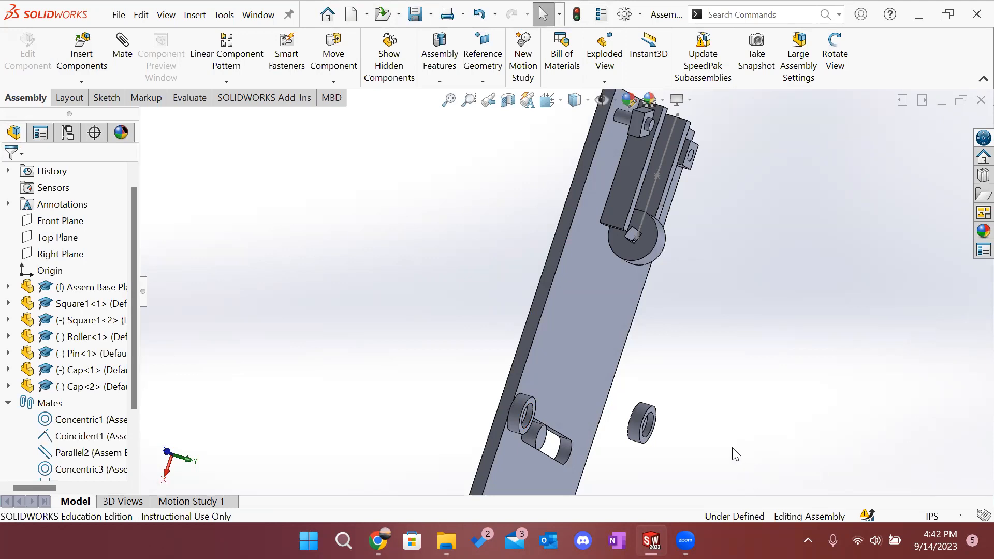
Step: Add a concentric mate between the Pin's cylindrical face and the round inner face of the first Cap
{"action": "middle_click_drag", "start_coordinate": [463, 342], "coordinate": [499, 412]}
{"action": "left_click", "coordinate": [506, 412]}
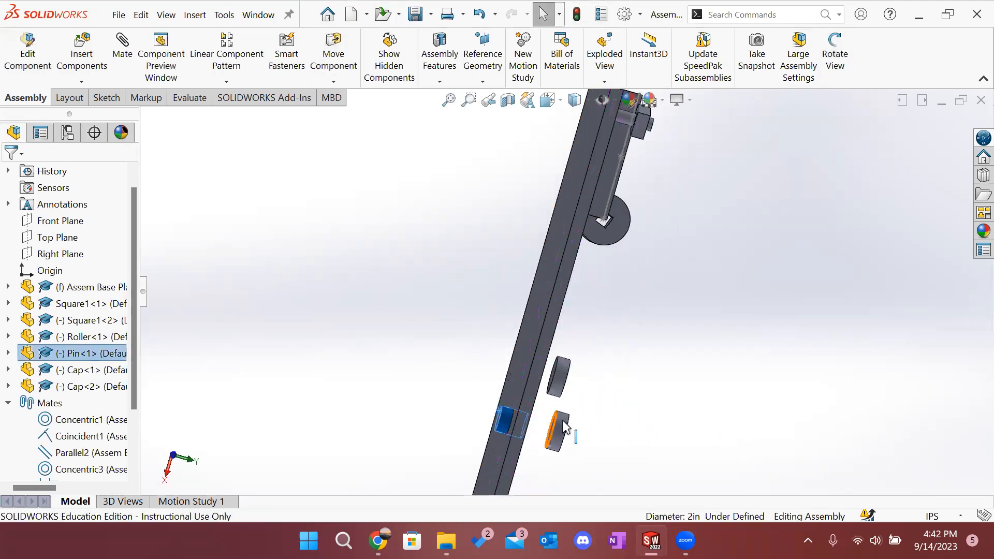
{"action": "left_click", "coordinate": [463, 330]}
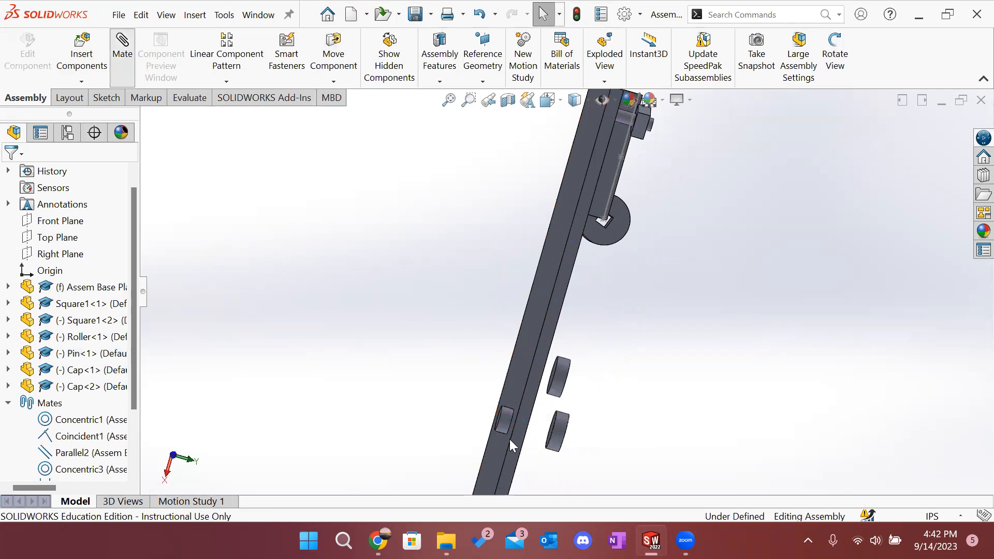
{"action": "middle_click_drag", "start_coordinate": [670, 441], "coordinate": [597, 403]}
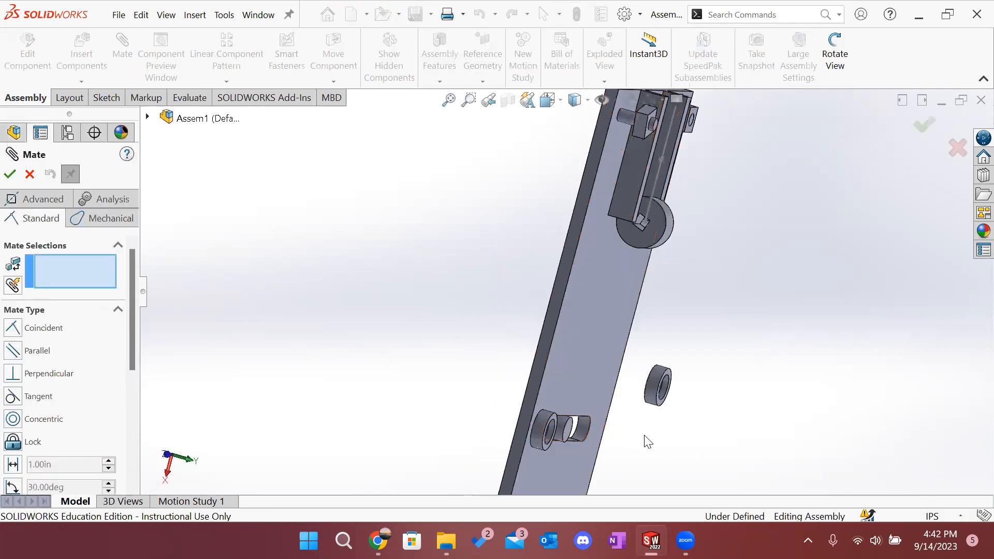
{"action": "left_click", "coordinate": [562, 424]}
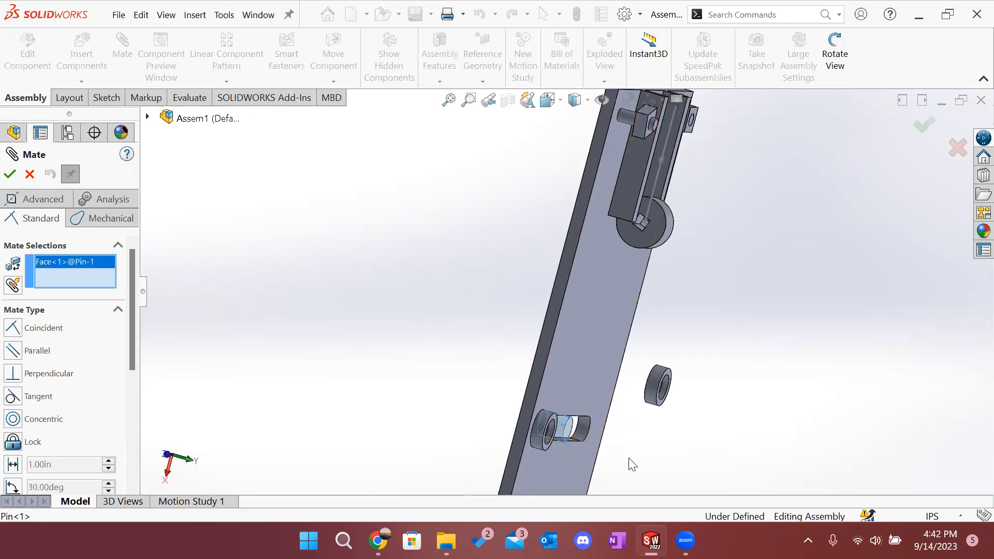
{"action": "scroll", "coordinate": [596, 453], "scroll_direction": "up", "scroll_amount": 2}
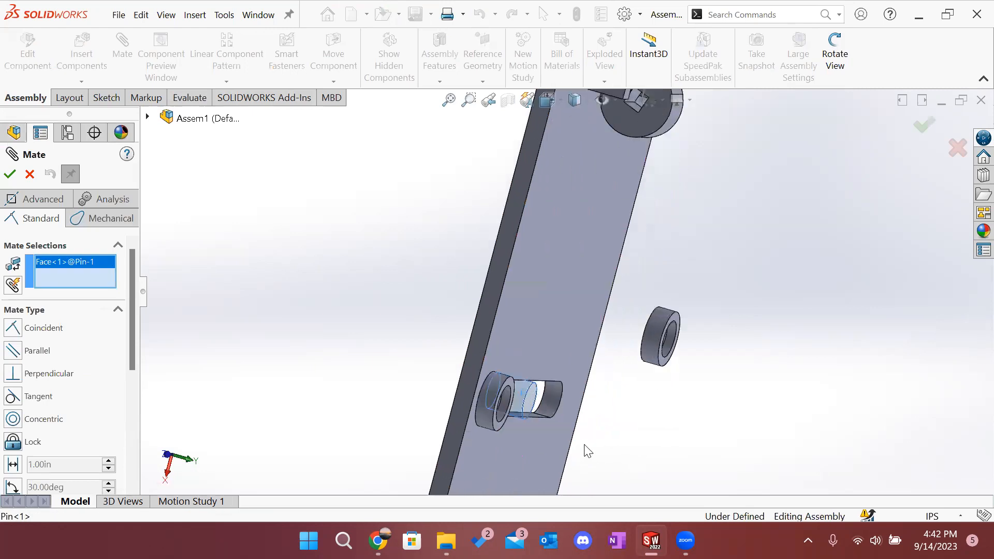
{"action": "left_click", "coordinate": [503, 405]}
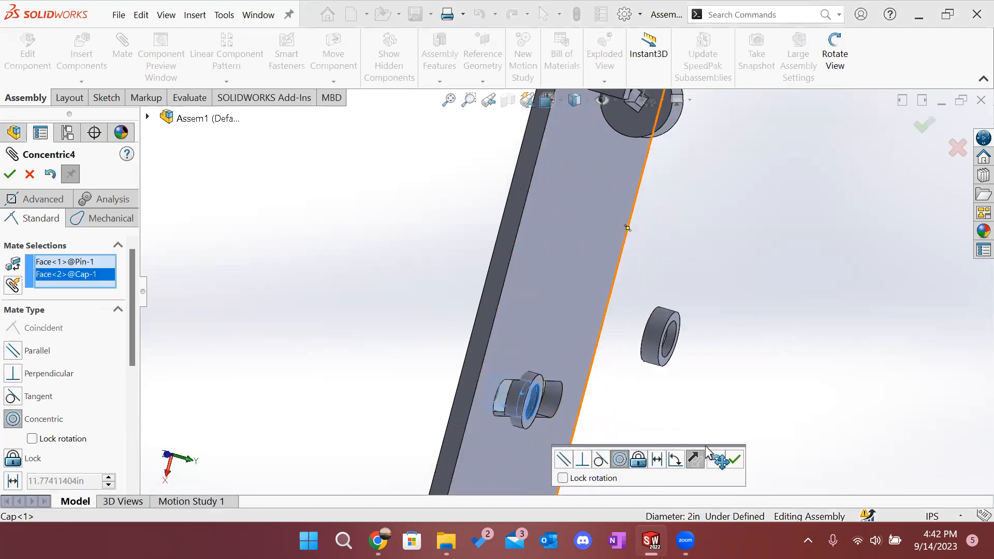
{"action": "left_click", "coordinate": [734, 457]}
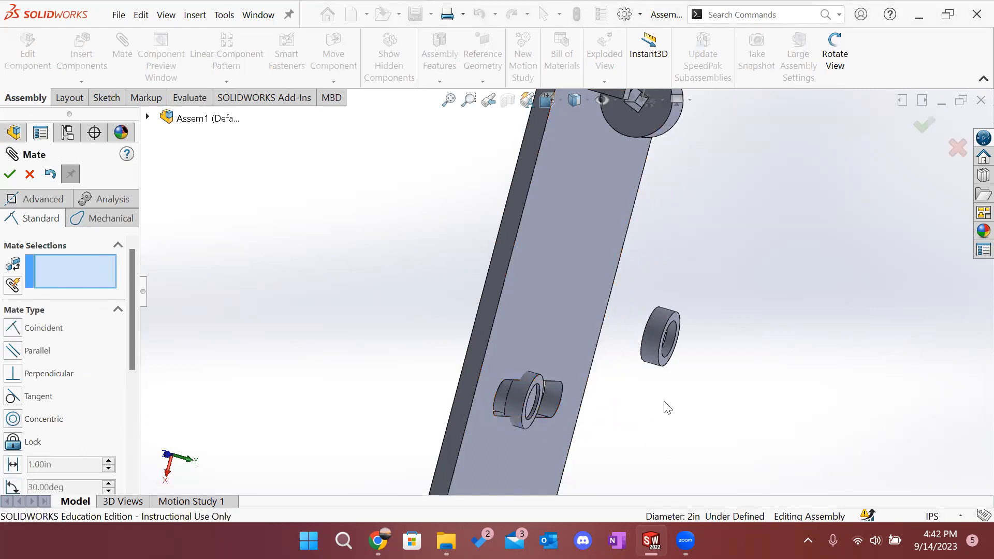
Step: Add a coincident mate between the Pin's flat end face and the flat inner face of the first Cap
{"action": "middle_click_drag", "start_coordinate": [653, 421], "coordinate": [825, 450]}
{"action": "left_click", "coordinate": [629, 417]}
{"action": "left_click", "coordinate": [847, 435]}
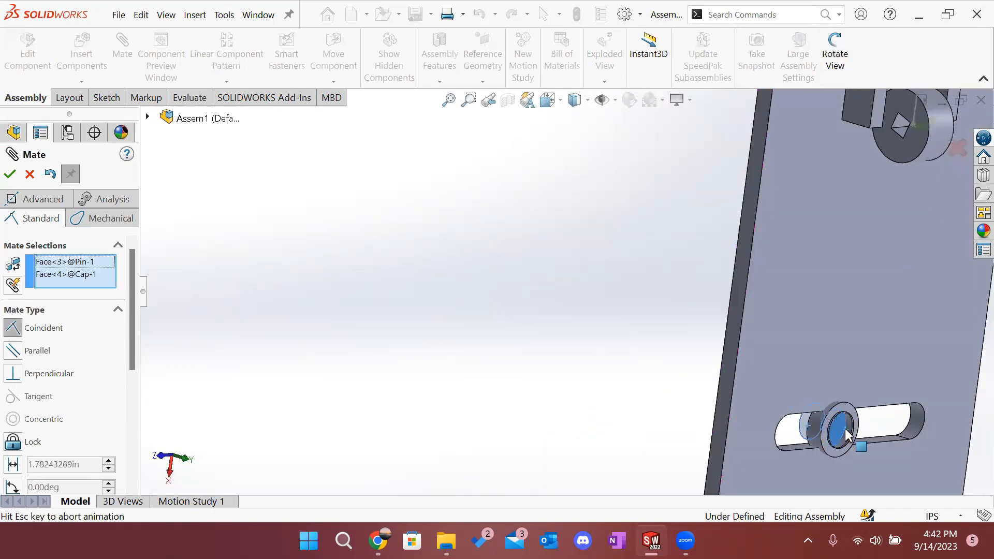
{"action": "middle_click_drag", "start_coordinate": [741, 433], "coordinate": [832, 424]}
{"action": "left_click", "coordinate": [976, 459]}
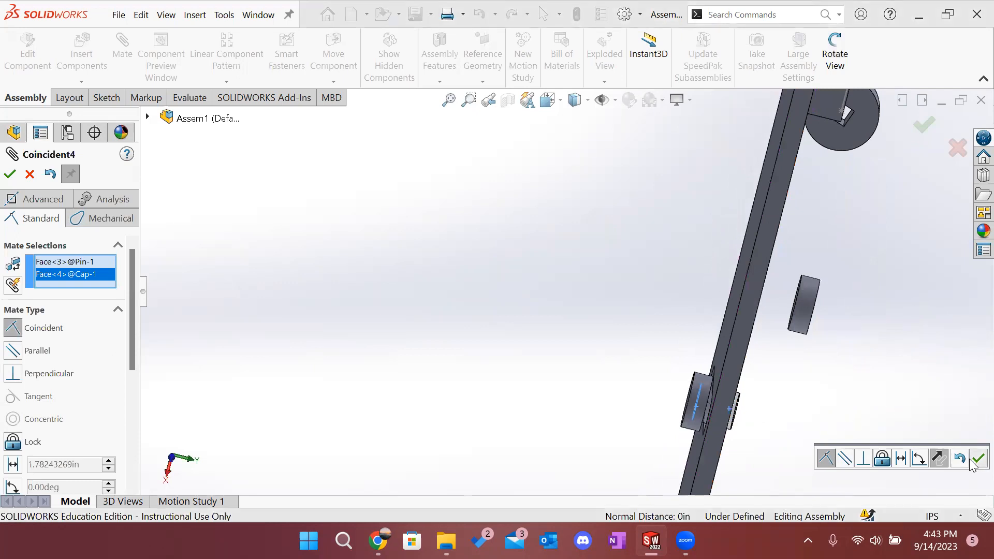
Step: Accept the coincident mate between the Pin and the first Cap, and move the capped Pin to test its remaining motion in the slot
{"action": "left_click", "coordinate": [9, 174]}
{"action": "left_click_drag", "start_coordinate": [762, 381], "coordinate": [731, 375]}
{"action": "middle_click_drag", "start_coordinate": [830, 395], "coordinate": [760, 383]}
{"action": "left_click_drag", "start_coordinate": [731, 383], "coordinate": [774, 391]}
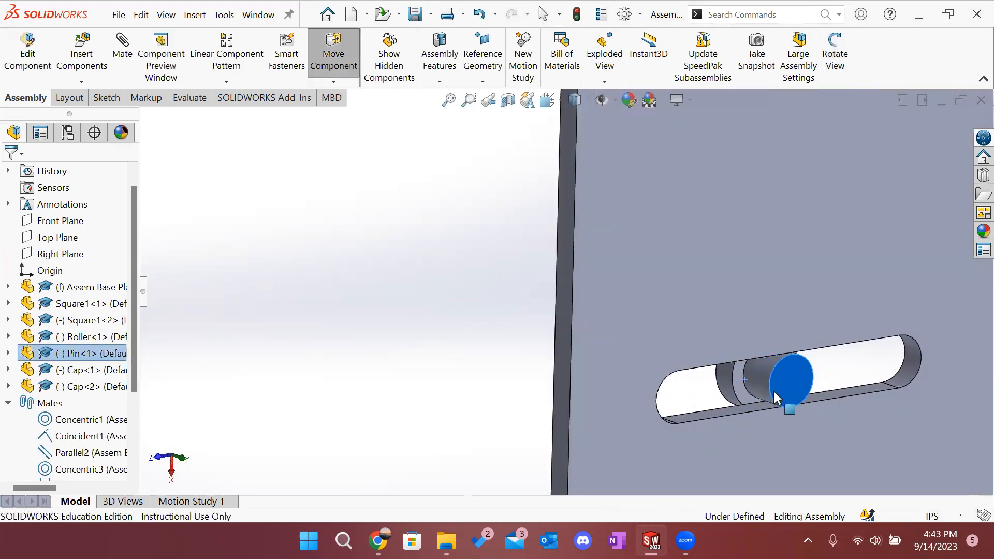
Step: Add a concentric mate between the Pin's cylindrical face and the round inner face of the second Cap
{"action": "scroll", "coordinate": [926, 440], "scroll_direction": "up", "scroll_amount": 8}
{"action": "left_click", "coordinate": [704, 300]}
{"action": "scroll", "coordinate": [699, 277], "scroll_direction": "down", "scroll_amount": 1}
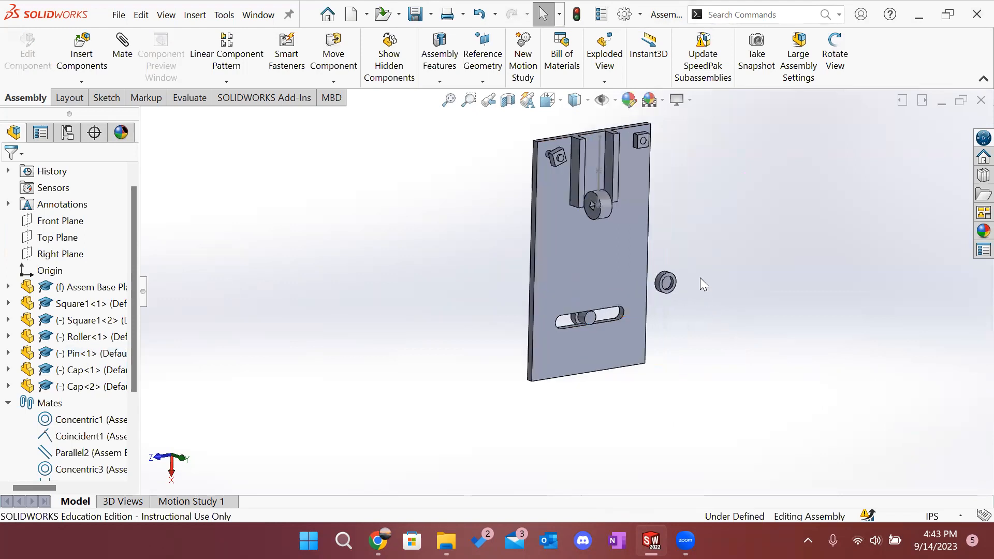
{"action": "scroll", "coordinate": [700, 277], "scroll_direction": "down", "scroll_amount": 1}
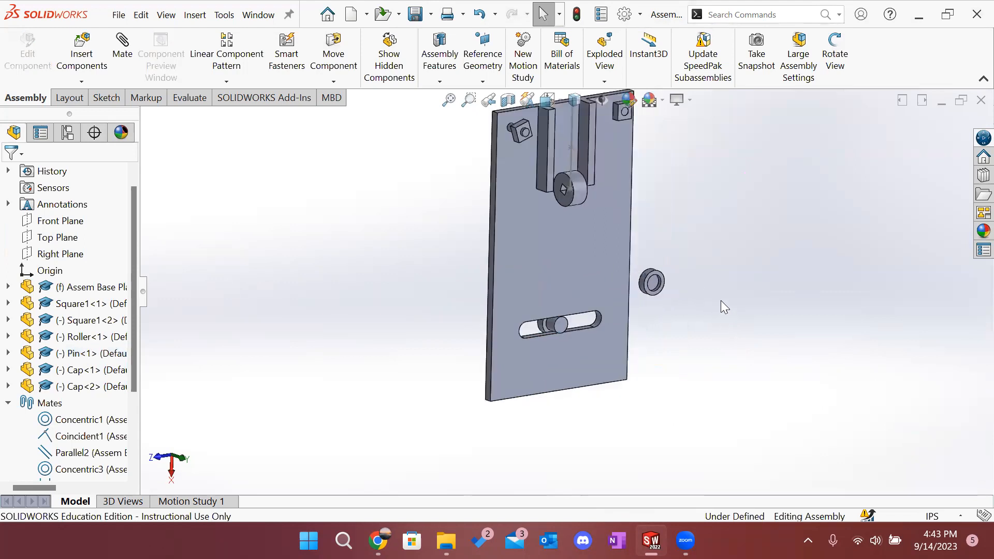
{"action": "scroll", "coordinate": [720, 290], "scroll_direction": "down", "scroll_amount": 2}
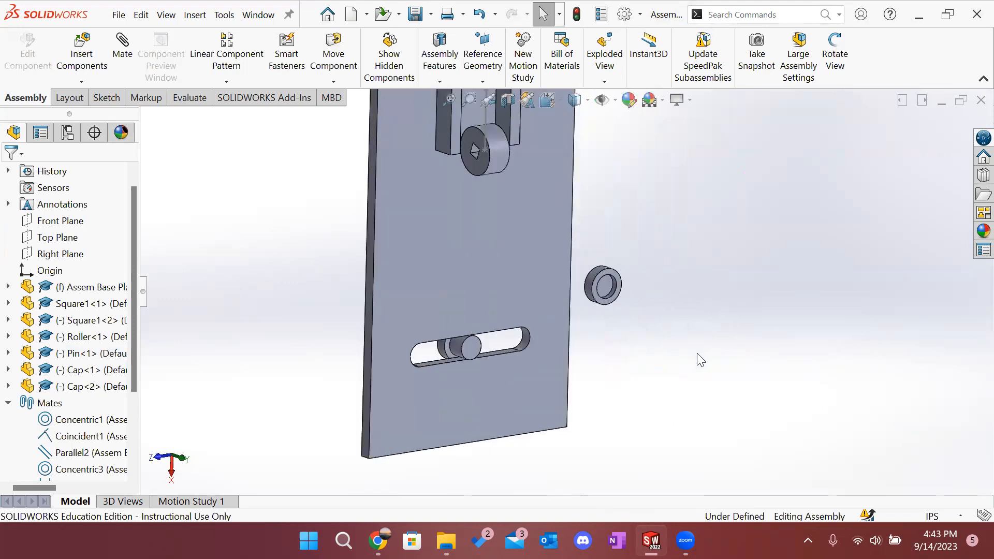
{"action": "left_click", "coordinate": [123, 62]}
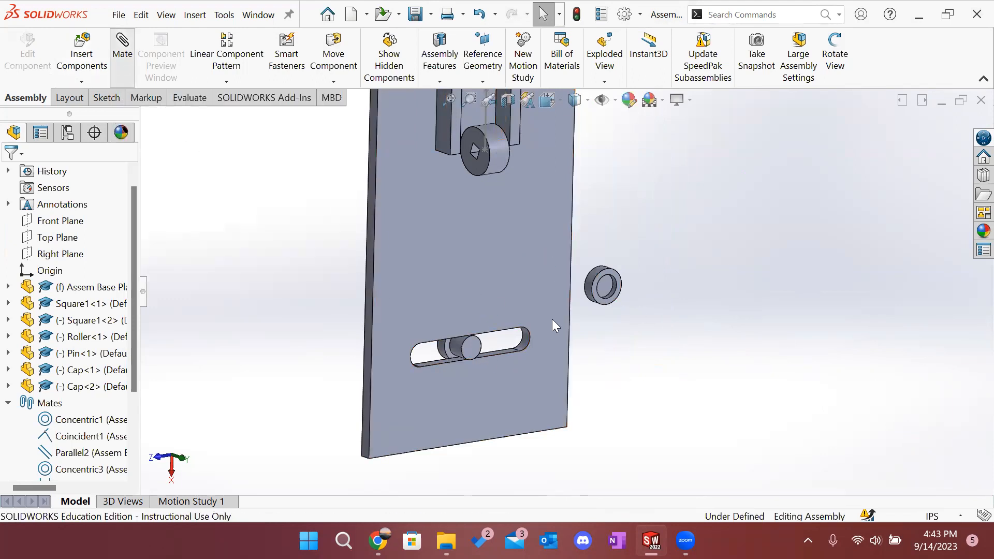
{"action": "left_click", "coordinate": [460, 342]}
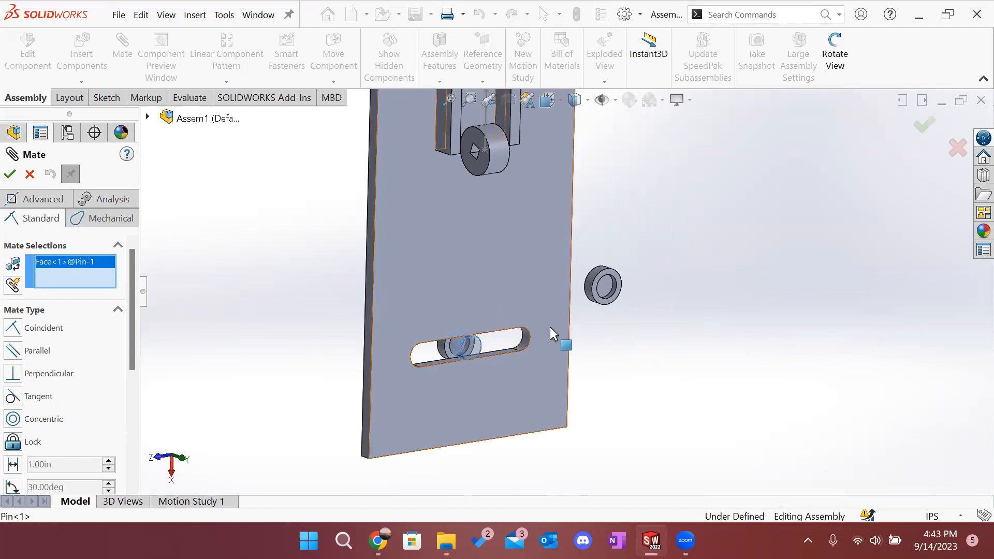
{"action": "scroll", "coordinate": [610, 303], "scroll_direction": "down", "scroll_amount": 3}
{"action": "left_click", "coordinate": [609, 287]}
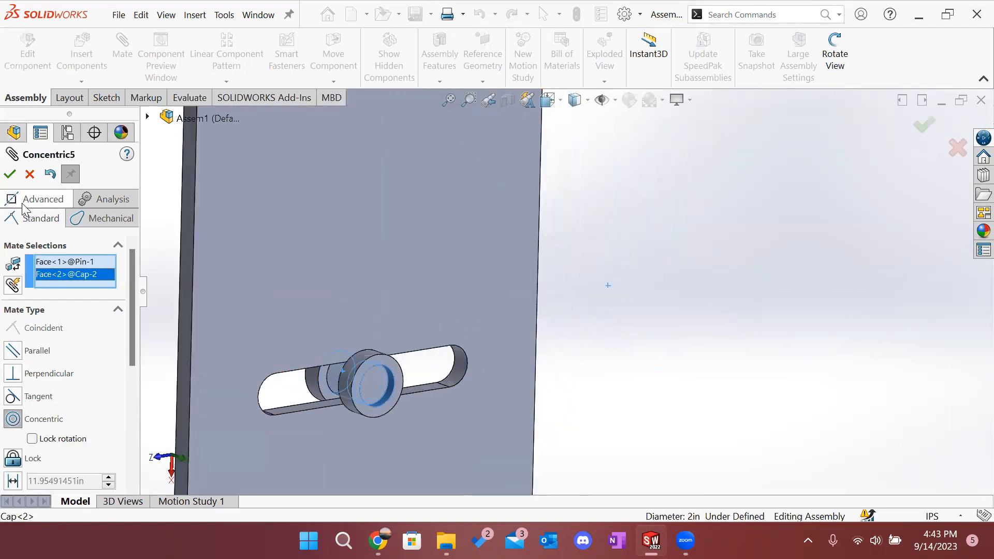
{"action": "left_click", "coordinate": [10, 174]}
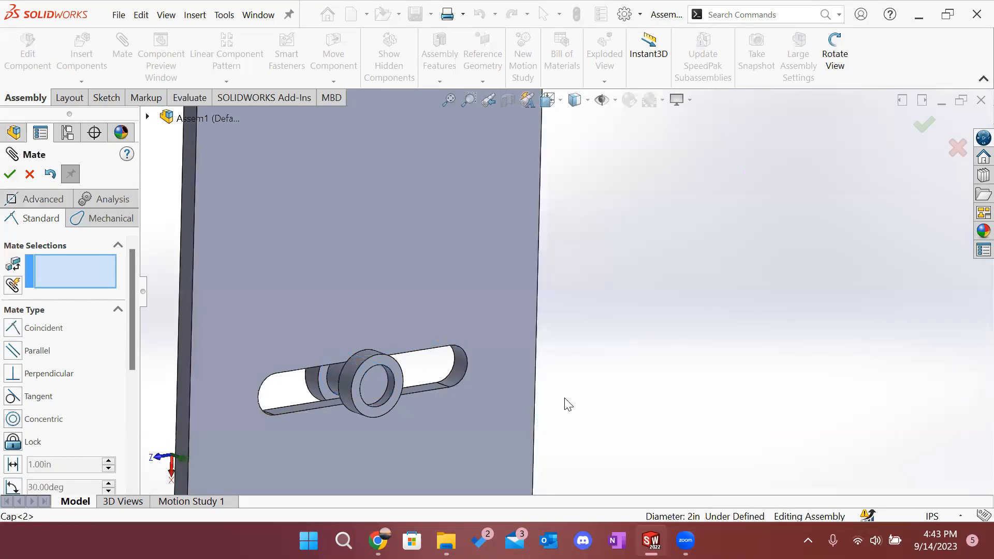
Step: Add a coincident mate with flipped alignment between the second Cap's flat inner face and the Pin's free end face, and close the mate command
{"action": "left_click", "coordinate": [370, 378]}
{"action": "scroll", "coordinate": [392, 388], "scroll_direction": "down", "scroll_amount": 3}
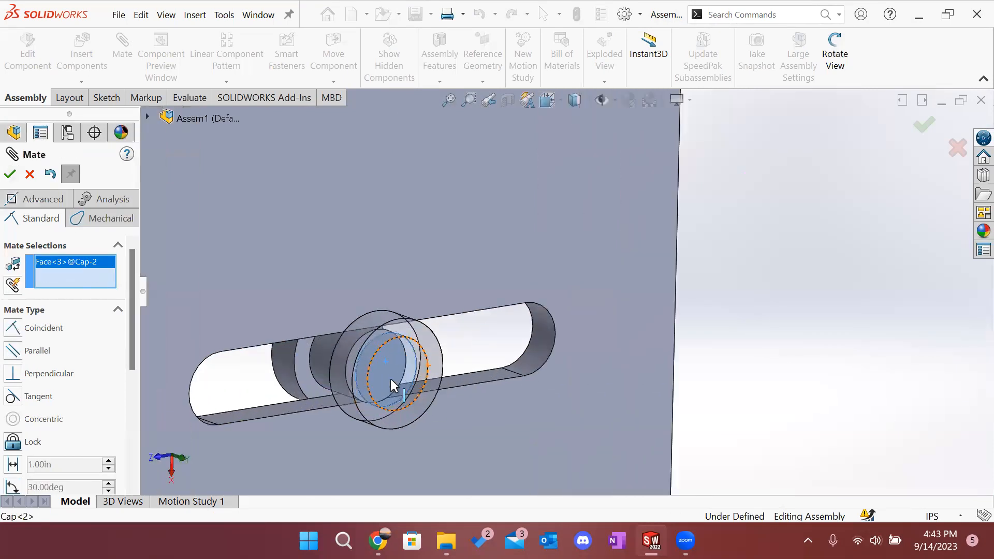
{"action": "left_click", "coordinate": [378, 352]}
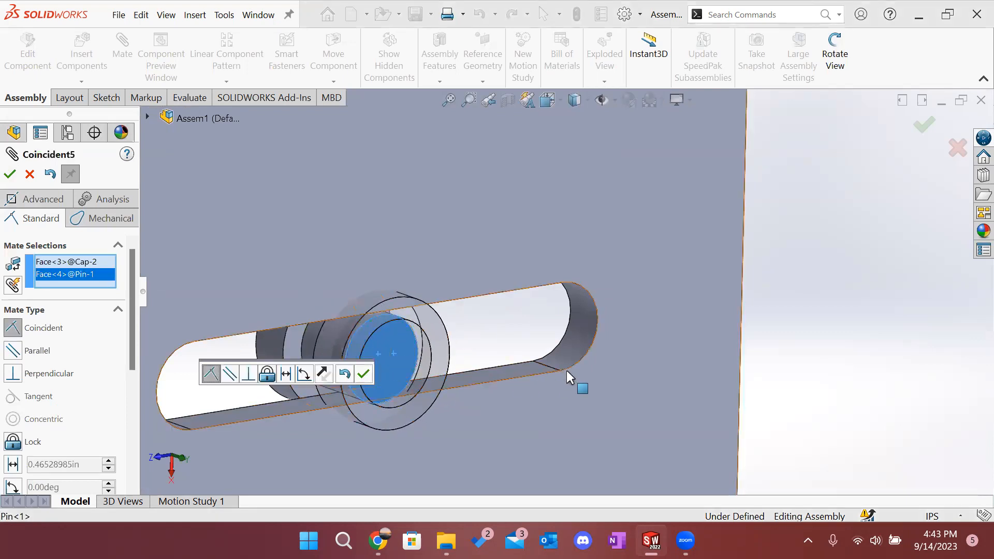
{"action": "left_click", "coordinate": [321, 380]}
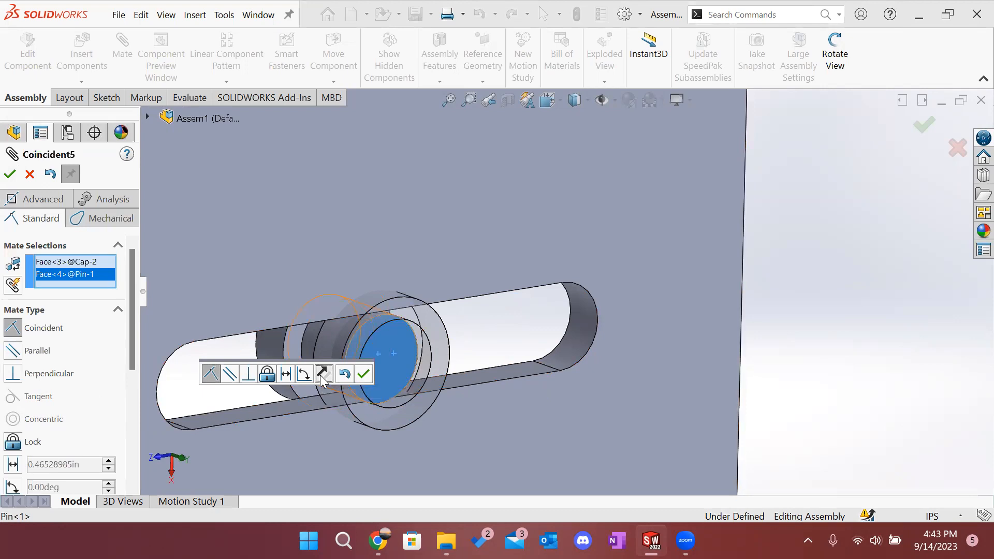
{"action": "left_click", "coordinate": [368, 380]}
{"action": "middle_click_drag", "start_coordinate": [537, 380], "coordinate": [733, 374]}
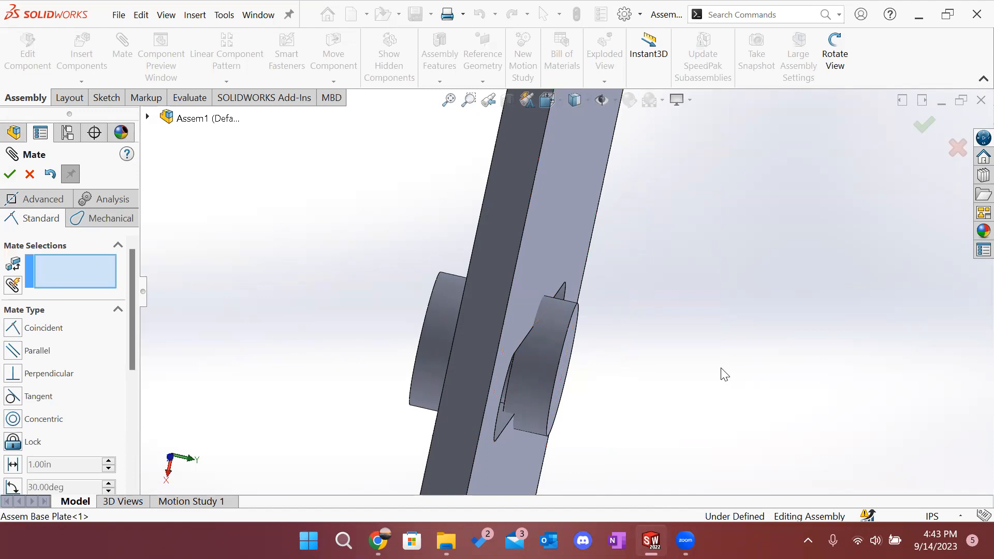
{"action": "left_click", "coordinate": [10, 174]}
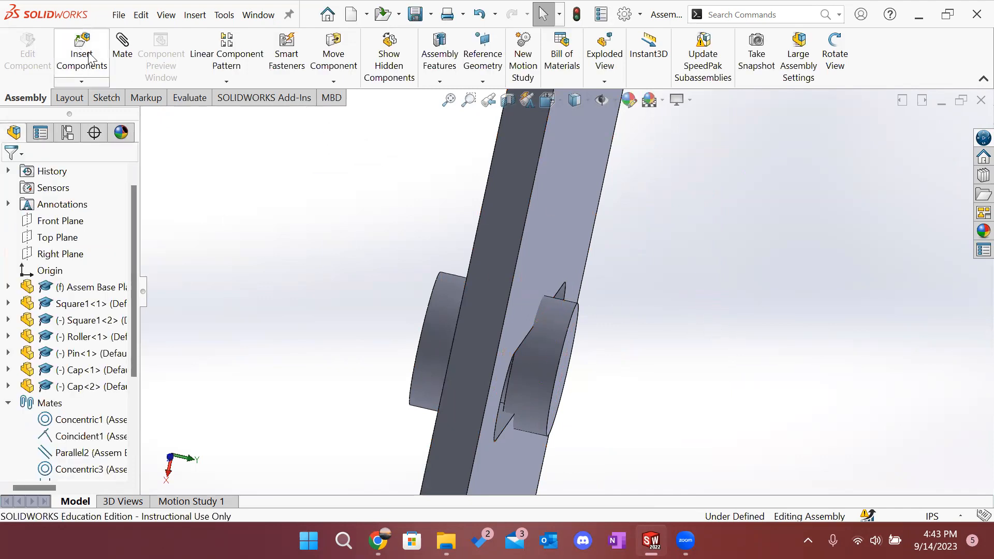
Step: Move the first Cap along the Pin's axis to test how the capped Pin shifts through the plate
{"action": "middle_click_drag", "start_coordinate": [717, 297], "coordinate": [525, 226]}
{"action": "left_click_drag", "start_coordinate": [394, 293], "coordinate": [424, 298]}
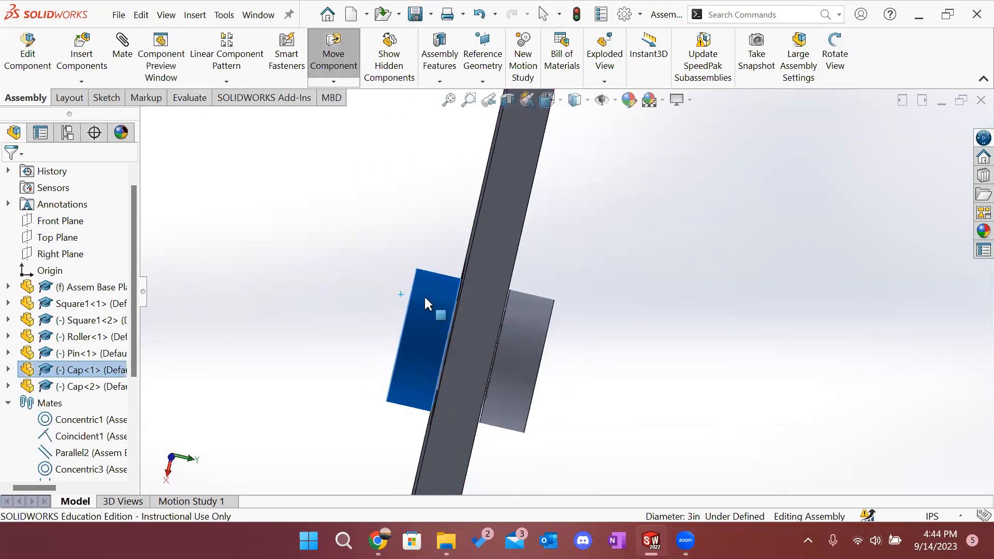
{"action": "left_click", "coordinate": [619, 305]}
{"action": "middle_click_drag", "start_coordinate": [619, 306], "coordinate": [636, 297]}
{"action": "key", "text": "Escape"}
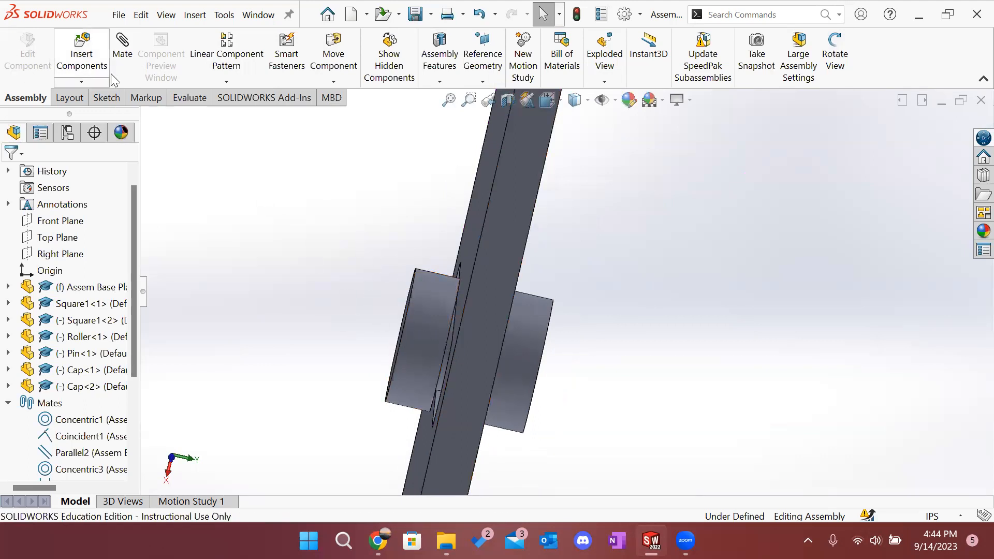
Step: Add a Centered width mate with the inner faces of both Caps as width selections and the base plate's two large faces as tab selections
{"action": "left_click", "coordinate": [122, 52]}
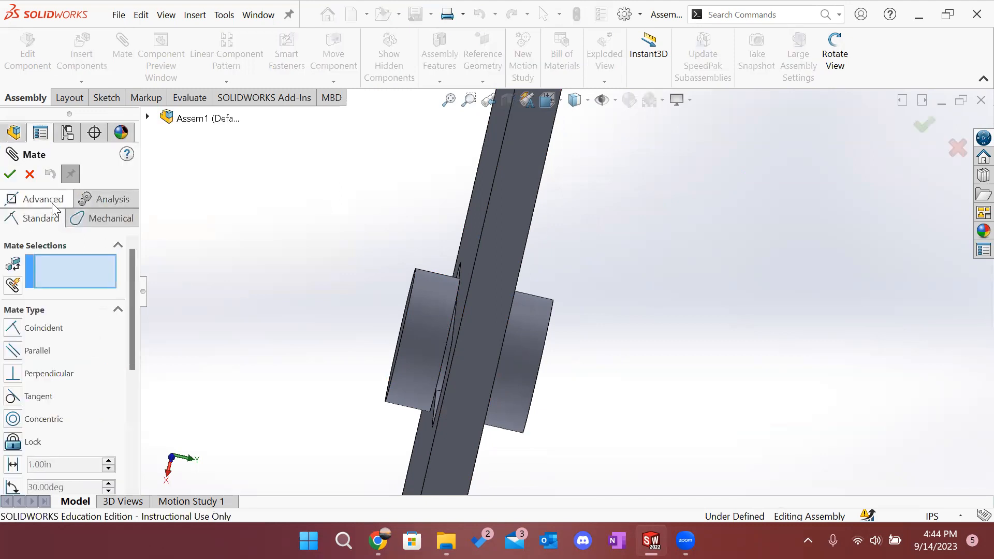
{"action": "left_click", "coordinate": [52, 203]}
{"action": "left_click", "coordinate": [14, 368]}
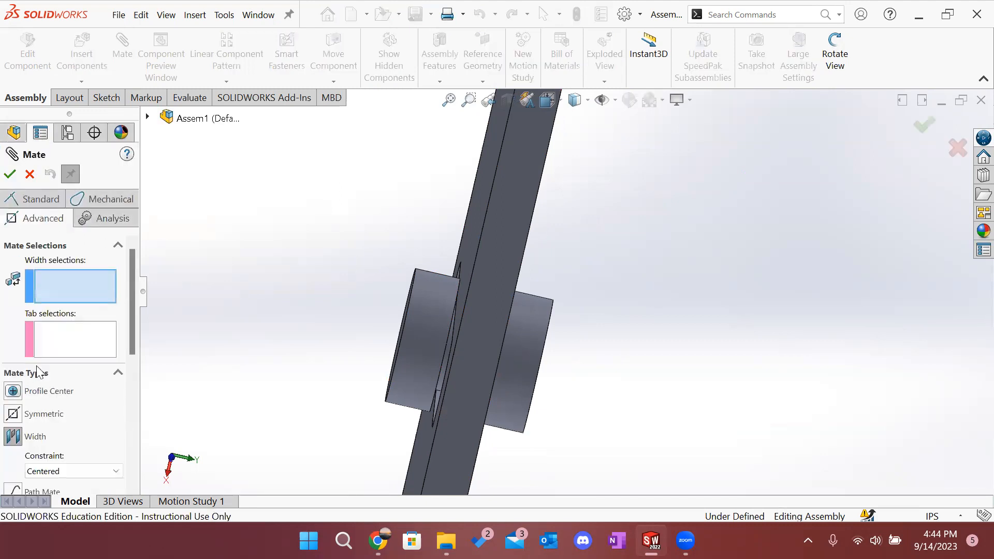
{"action": "middle_click_drag", "start_coordinate": [630, 395], "coordinate": [608, 351]}
{"action": "left_click", "coordinate": [517, 333]}
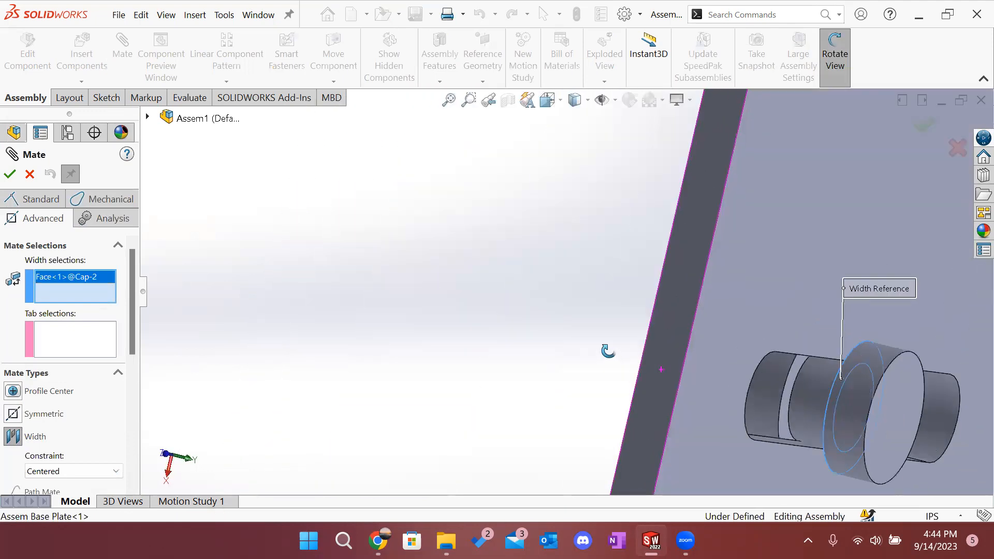
{"action": "left_click", "coordinate": [795, 392]}
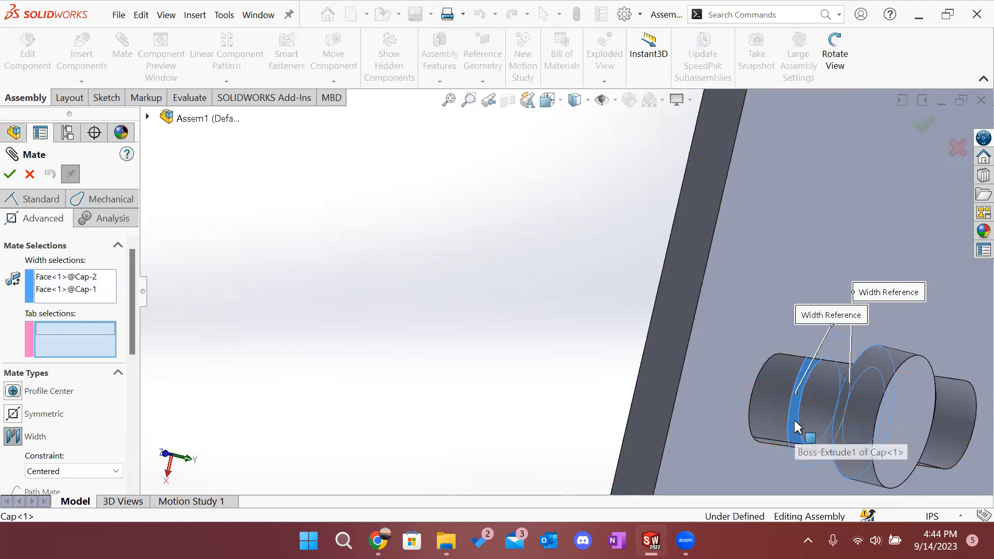
{"action": "left_click", "coordinate": [763, 349]}
{"action": "middle_click_drag", "start_coordinate": [695, 313], "coordinate": [727, 330]}
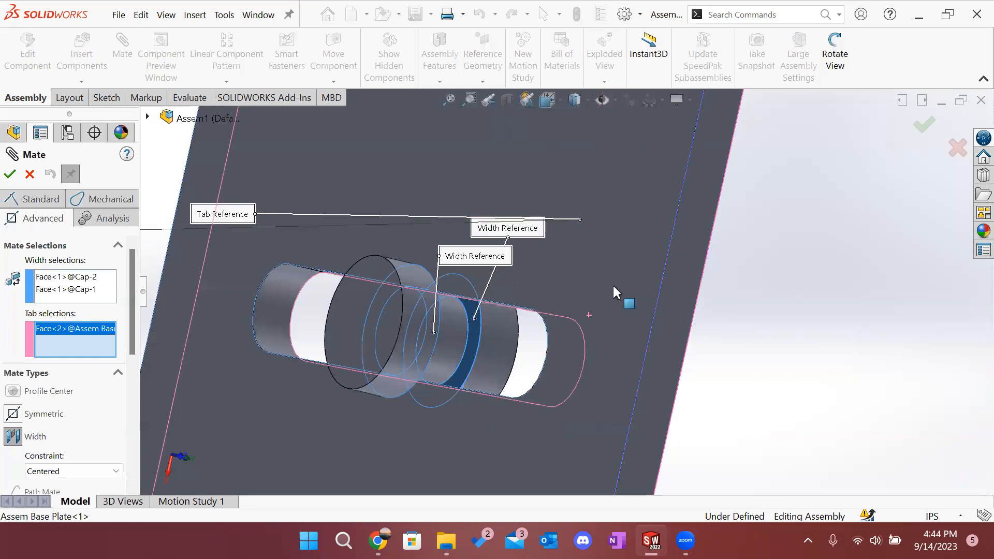
{"action": "left_click", "coordinate": [613, 284]}
{"action": "left_click", "coordinate": [10, 175]}
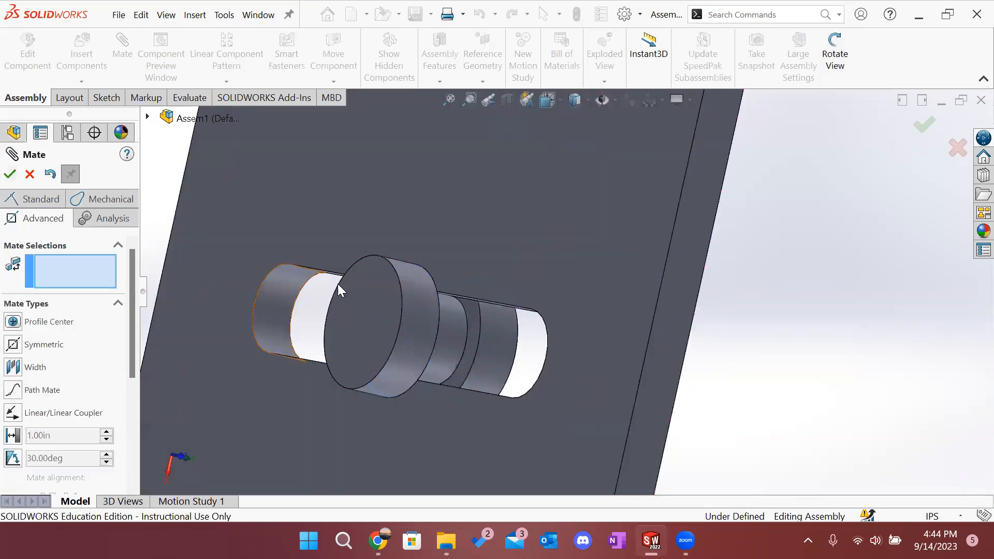
{"action": "left_click", "coordinate": [9, 174]}
Step: Examine the gaps between the two Caps and the base plate in an edge-on view
{"action": "mouse_move", "coordinate": [759, 370]}
{"action": "middle_mouse_down"}
{"action": "mouse_move", "coordinate": [772, 371]}
{"action": "mouse_move", "coordinate": [716, 361]}
{"action": "mouse_move", "coordinate": [743, 366]}
{"action": "middle_mouse_up"}
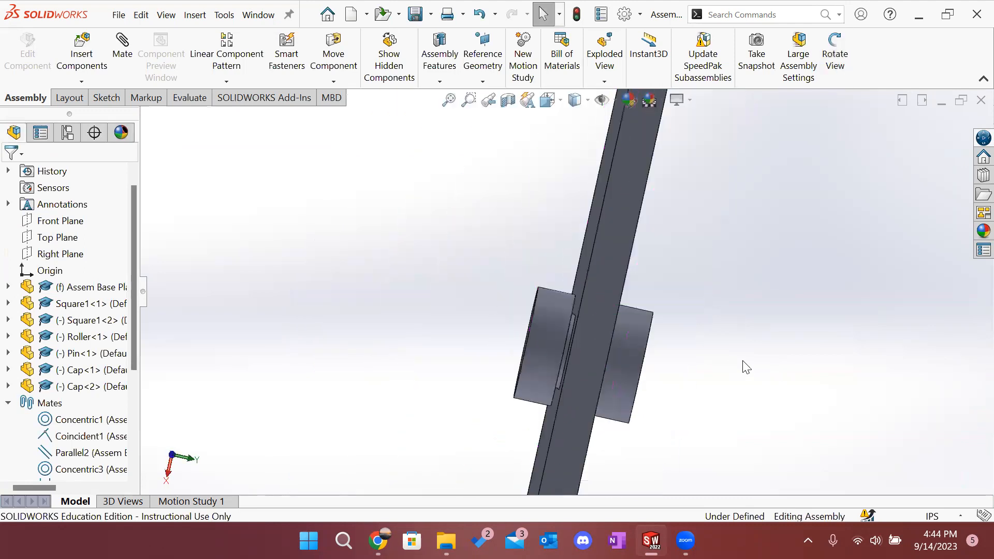
{"action": "left_click", "coordinate": [559, 102]}
{"action": "left_click", "coordinate": [457, 358]}
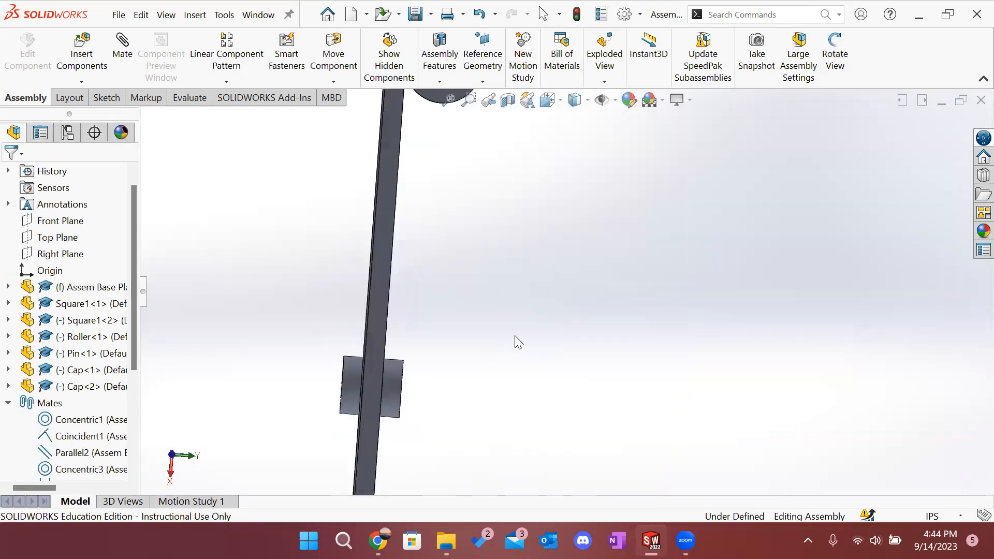
{"action": "scroll", "coordinate": [566, 394], "scroll_direction": "down", "scroll_amount": 5}
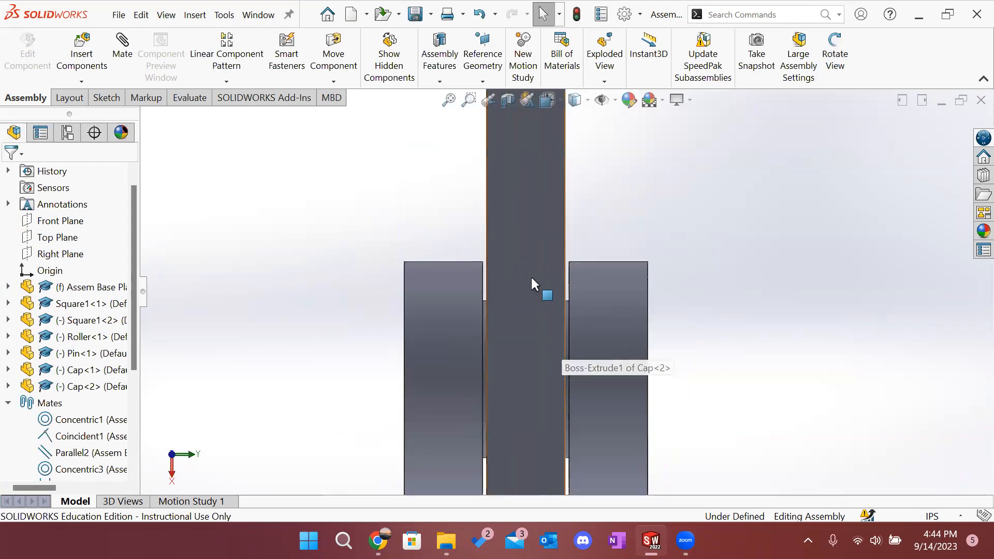
{"action": "scroll", "coordinate": [535, 288], "scroll_direction": "down", "scroll_amount": 2}
{"action": "left_click", "coordinate": [671, 317]}
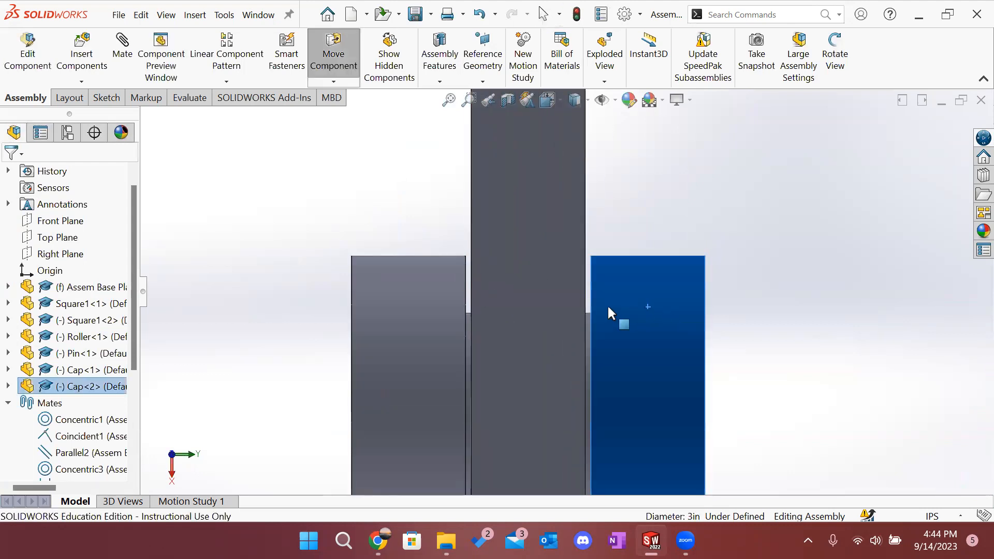
{"action": "left_click", "coordinate": [800, 324]}
Step: Slide the capped Pin along the slot to its end to test the motion allowed by the mates
{"action": "middle_click_drag", "start_coordinate": [756, 368], "coordinate": [686, 333]}
{"action": "scroll", "coordinate": [765, 369], "scroll_direction": "up", "scroll_amount": 6}
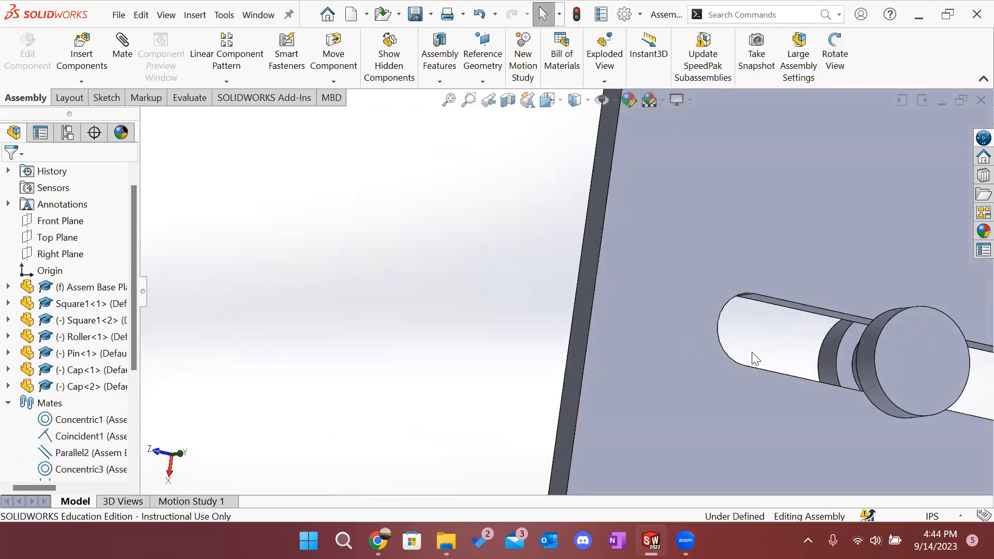
{"action": "scroll", "coordinate": [645, 309], "scroll_direction": "up", "scroll_amount": 5}
{"action": "left_click_drag", "start_coordinate": [657, 308], "coordinate": [554, 293]}
{"action": "left_click_drag", "start_coordinate": [656, 259], "coordinate": [595, 291]}
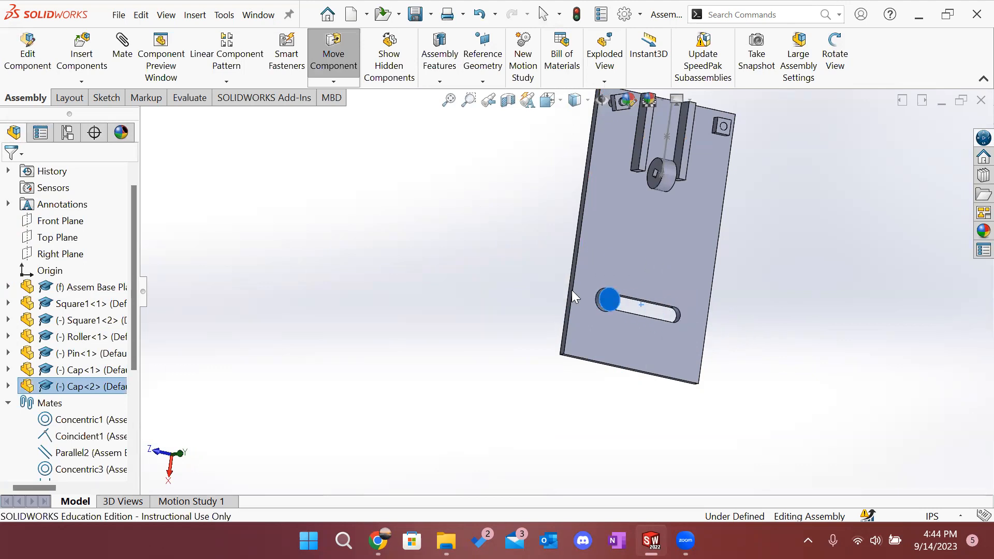
{"action": "key", "text": "Escape"}
Step: Measure the base plate's large face beside the first Cap, and close the Measure tool
{"action": "scroll", "coordinate": [592, 313], "scroll_direction": "down", "scroll_amount": 5}
{"action": "middle_click_drag", "start_coordinate": [739, 300], "coordinate": [792, 317]}
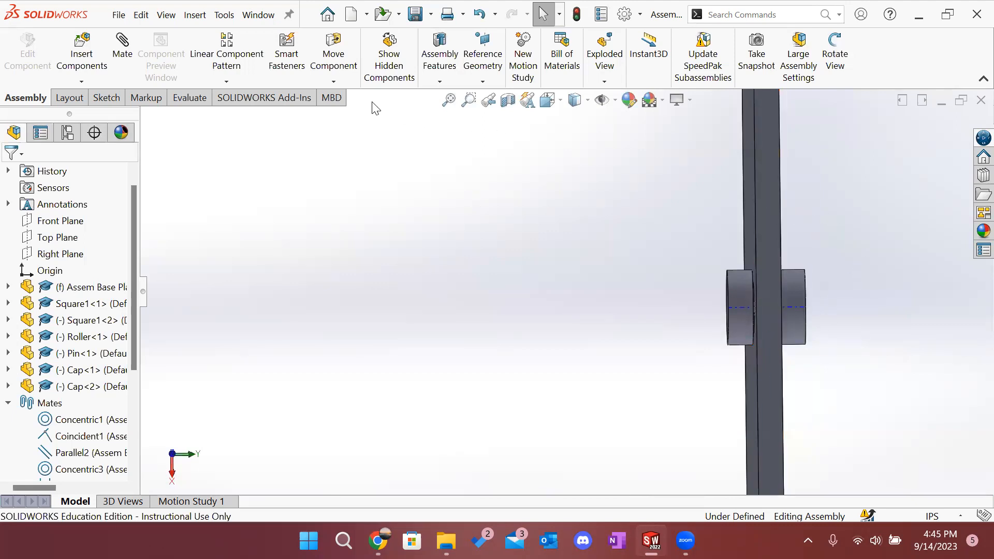
{"action": "left_click", "coordinate": [185, 104]}
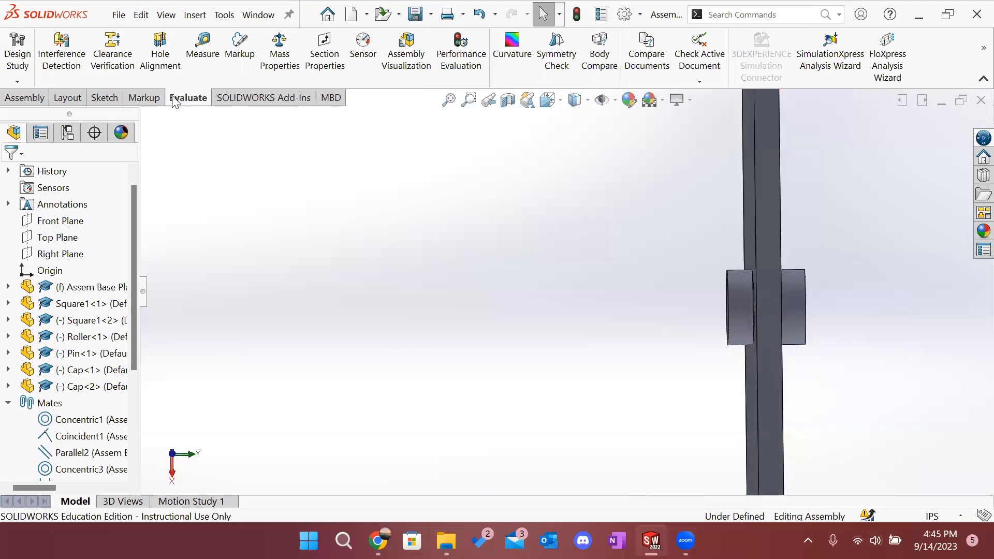
{"action": "left_click", "coordinate": [202, 56]}
{"action": "scroll", "coordinate": [781, 311], "scroll_direction": "down", "scroll_amount": 2}
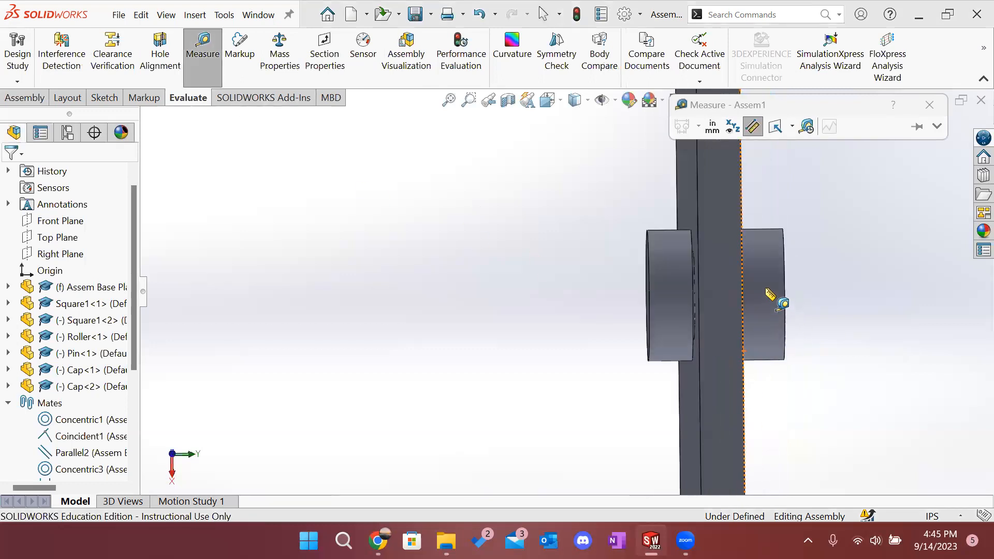
{"action": "middle_click_drag", "start_coordinate": [816, 264], "coordinate": [826, 265]}
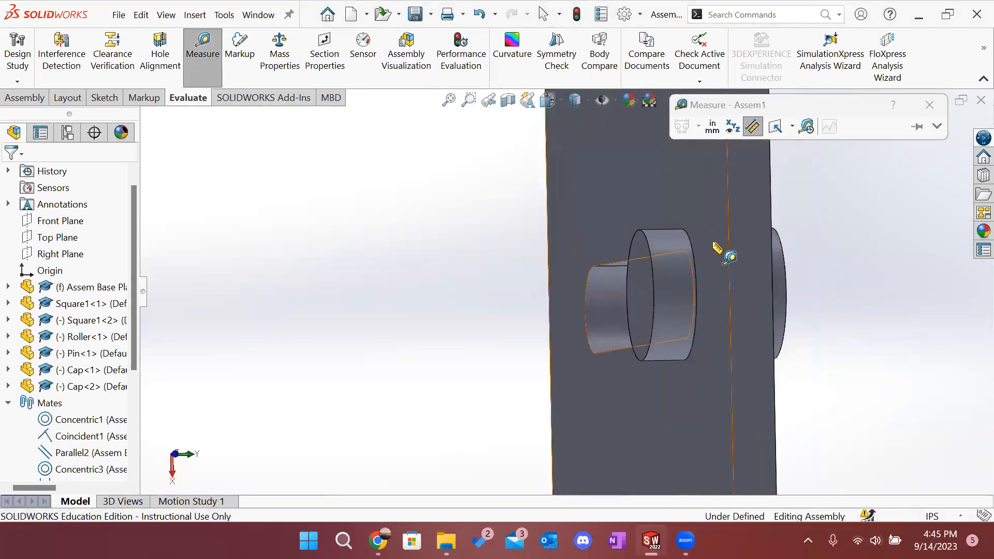
{"action": "scroll", "coordinate": [699, 238], "scroll_direction": "down", "scroll_amount": 2}
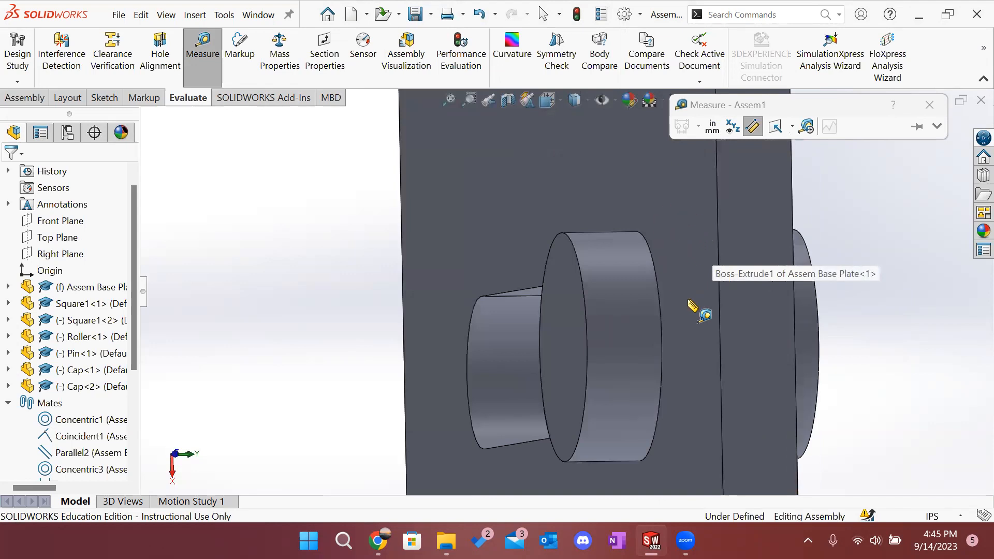
{"action": "left_click", "coordinate": [669, 228]}
{"action": "mouse_move", "coordinate": [745, 315]}
{"action": "middle_mouse_down"}
{"action": "mouse_move", "coordinate": [727, 313]}
{"action": "mouse_move", "coordinate": [735, 319]}
{"action": "middle_mouse_up"}
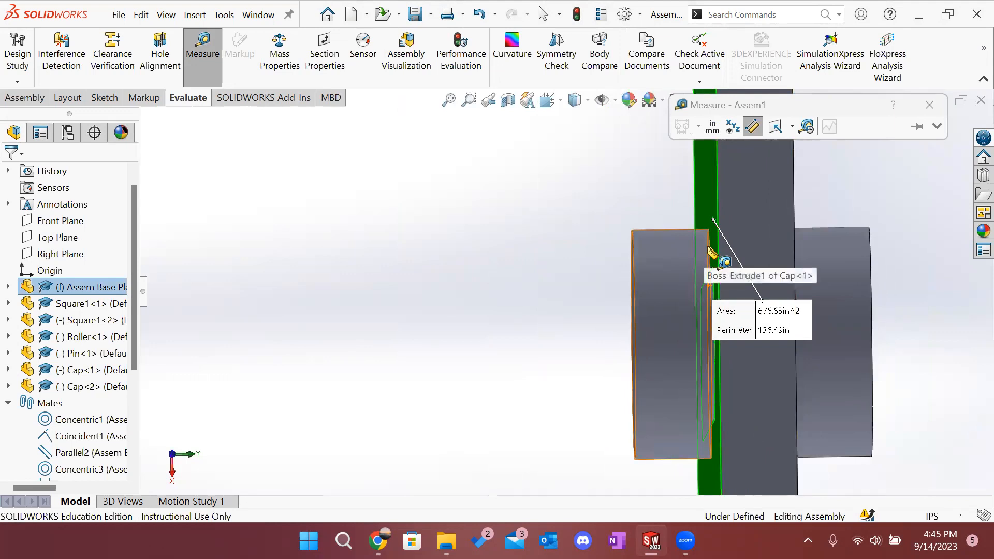
{"action": "scroll", "coordinate": [713, 256], "scroll_direction": "down", "scroll_amount": 3}
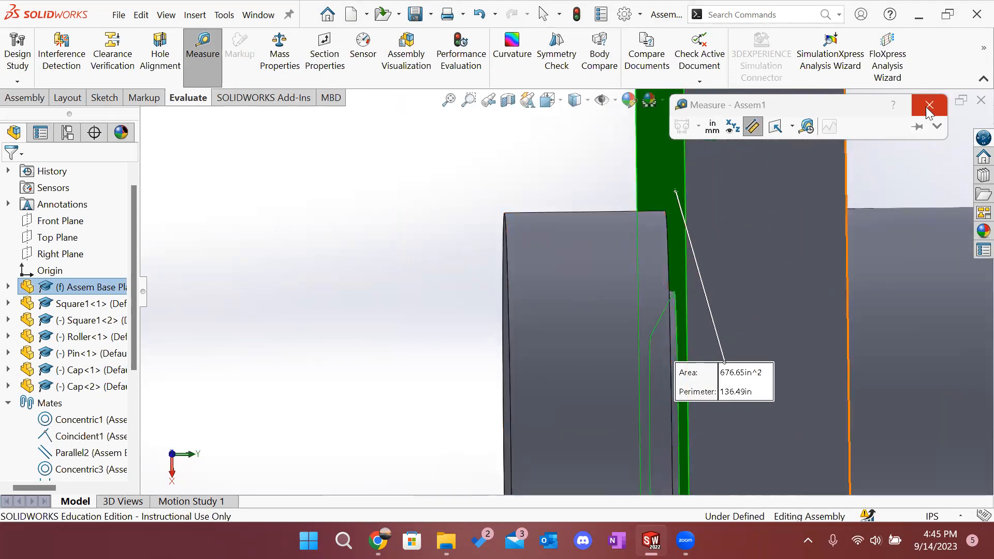
{"action": "left_click", "coordinate": [928, 105]}
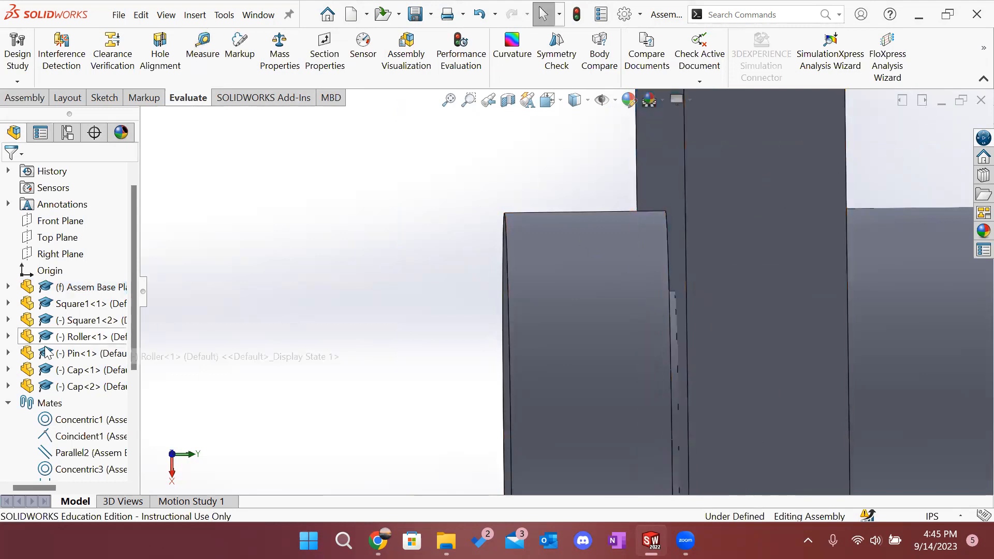
Step: Collapse the Mates folder and make the base plate transparent to expose the Pin between the two Caps
{"action": "left_click", "coordinate": [8, 403]}
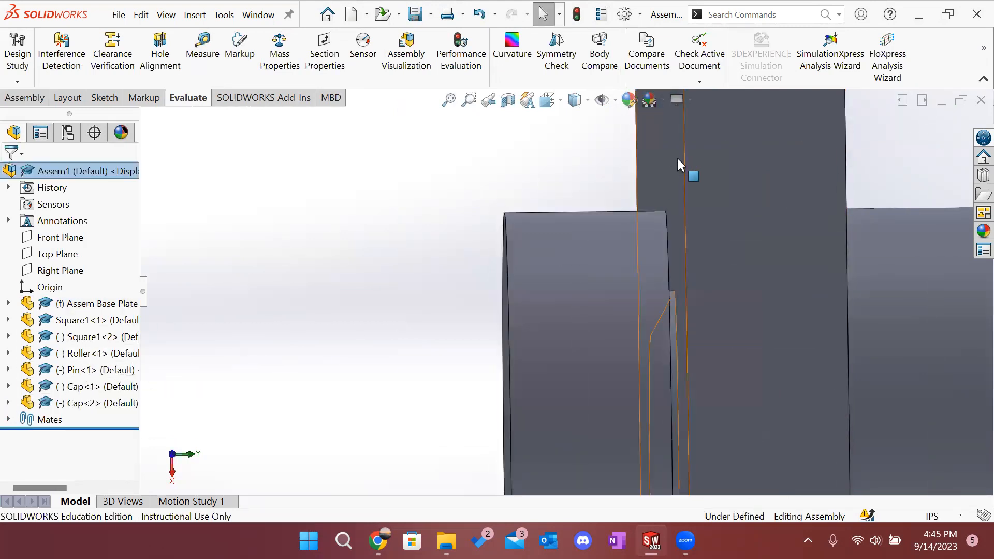
{"action": "middle_click_drag", "start_coordinate": [661, 250], "coordinate": [669, 247]}
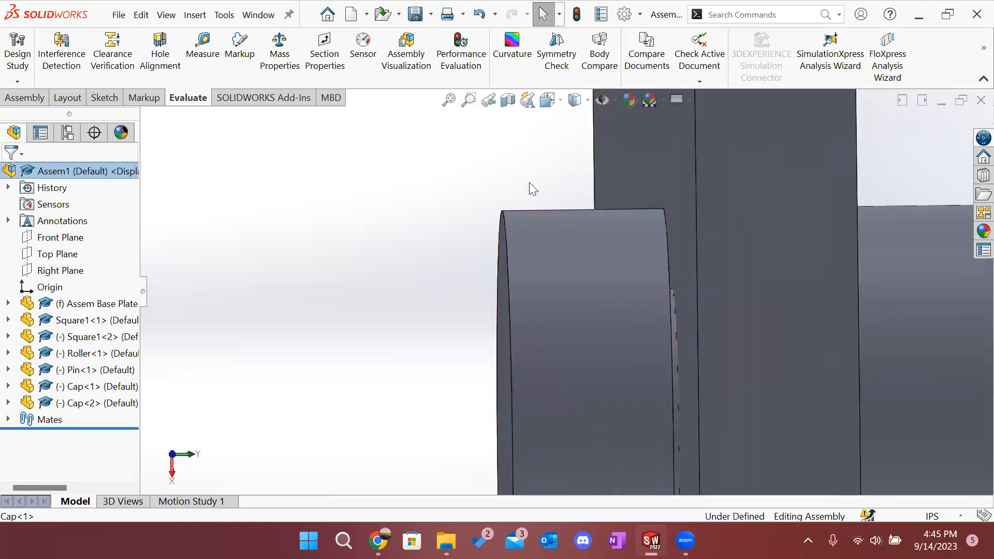
{"action": "left_click", "coordinate": [729, 213]}
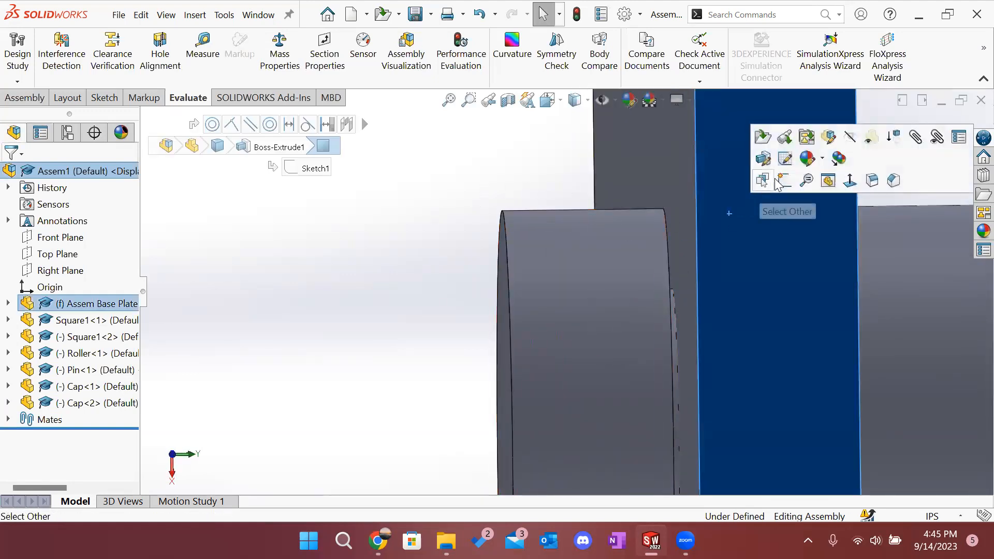
{"action": "left_click", "coordinate": [872, 137]}
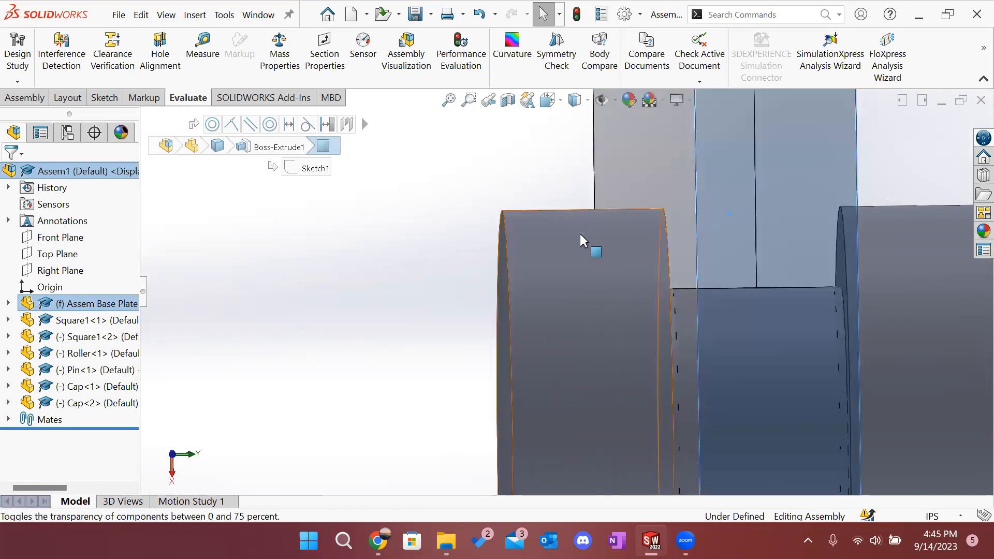
{"action": "left_click", "coordinate": [448, 292]}
{"action": "middle_click_drag", "start_coordinate": [643, 314], "coordinate": [661, 328]}
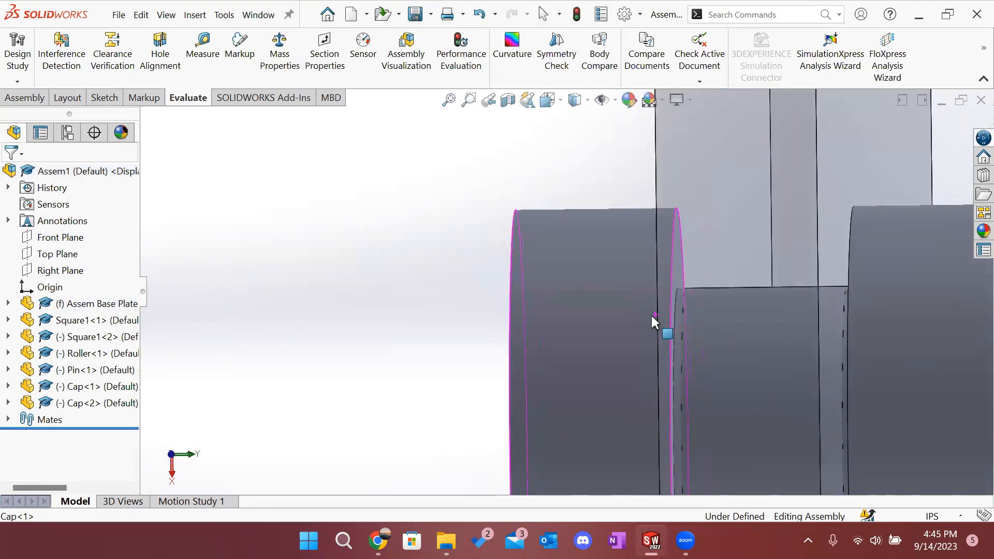
Step: Measure the distance between the base plate's large face and the first Cap's inner face, with XYZ components shown
{"action": "left_click", "coordinate": [213, 59]}
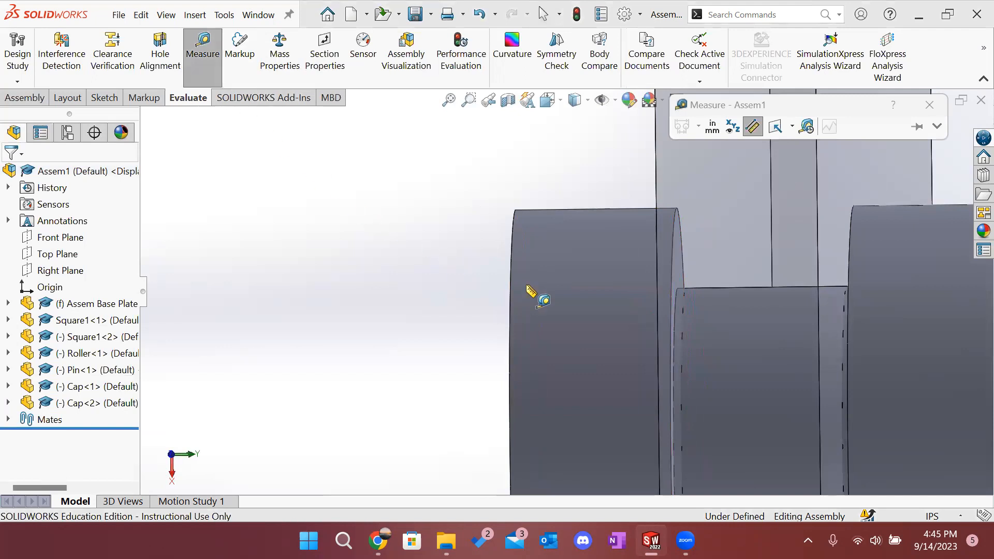
{"action": "middle_click_drag", "start_coordinate": [605, 221], "coordinate": [644, 238]}
{"action": "scroll", "coordinate": [607, 204], "scroll_direction": "up", "scroll_amount": 5}
{"action": "left_click", "coordinate": [515, 199]}
{"action": "middle_click_drag", "start_coordinate": [843, 306], "coordinate": [710, 297]}
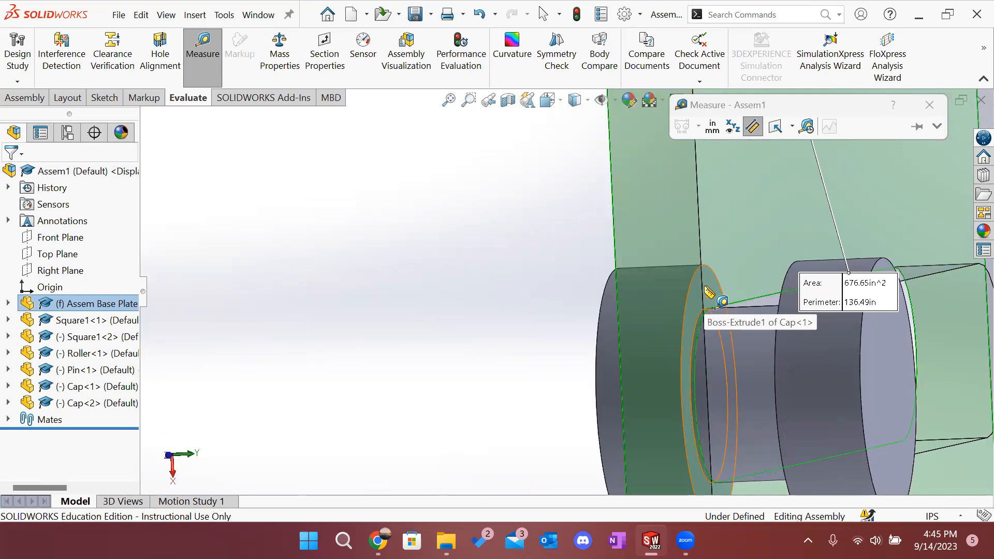
{"action": "left_click", "coordinate": [706, 289]}
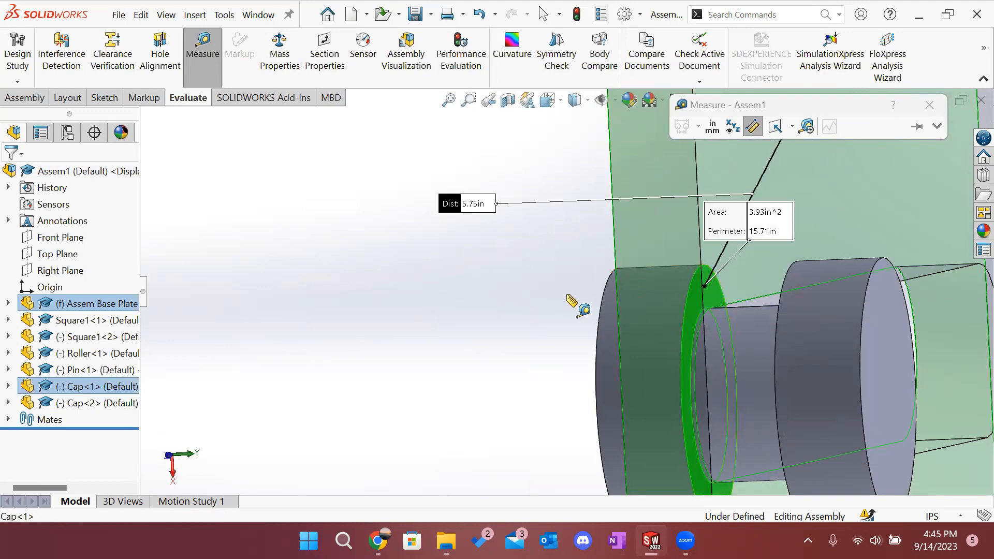
{"action": "scroll", "coordinate": [570, 302], "scroll_direction": "up", "scroll_amount": 6}
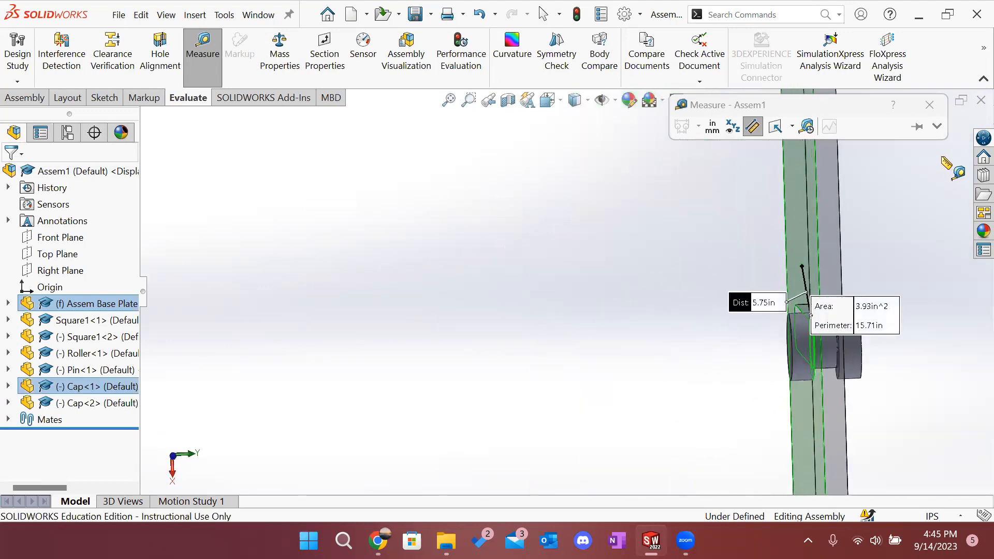
{"action": "left_click", "coordinate": [936, 126]}
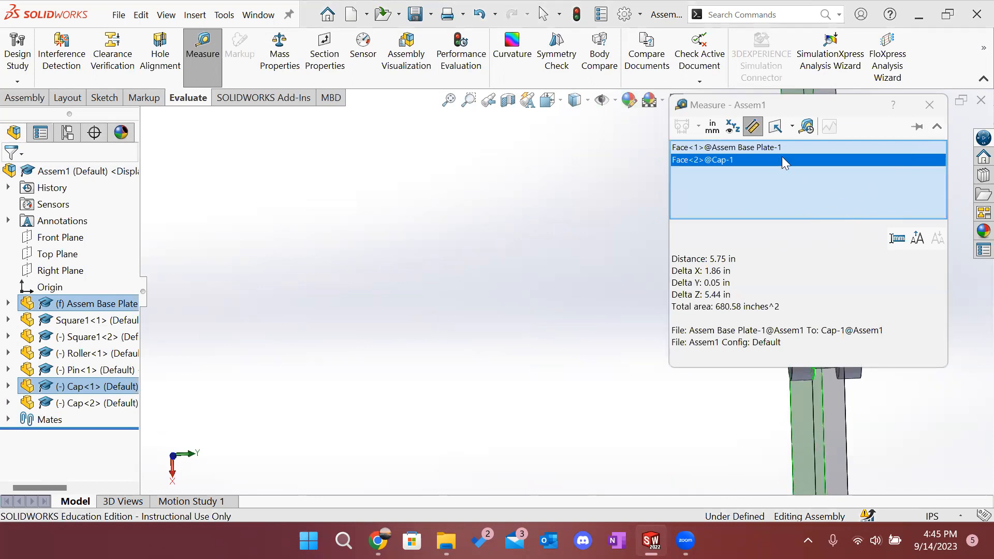
{"action": "left_click", "coordinate": [731, 128]}
{"action": "left_click", "coordinate": [937, 126]}
Step: Examine the XYZ and normal distance components between the plate and Cap up close, and close the Measure tool
{"action": "left_click_drag", "start_coordinate": [839, 106], "coordinate": [562, 176]}
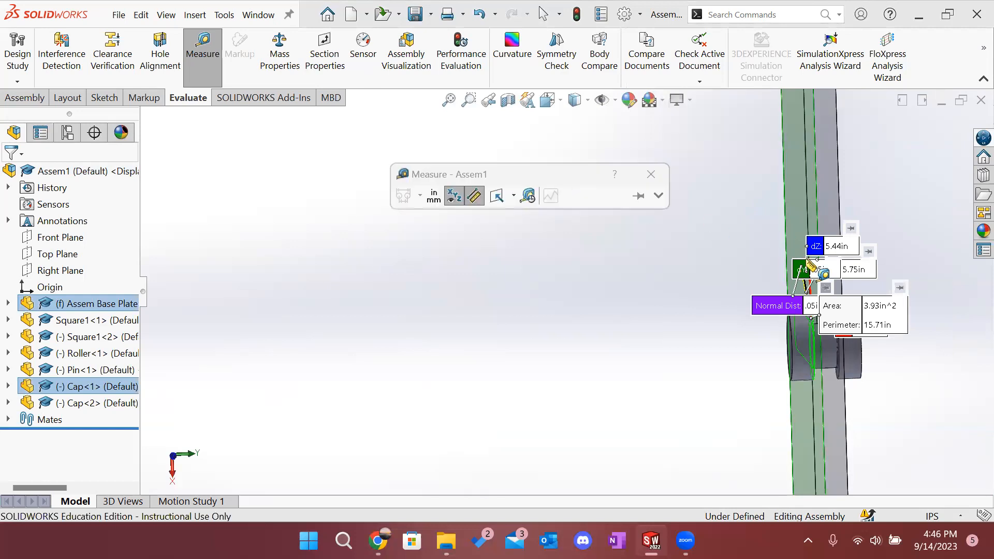
{"action": "scroll", "coordinate": [811, 267], "scroll_direction": "down", "scroll_amount": 6}
{"action": "middle_click_drag", "start_coordinate": [738, 343], "coordinate": [741, 342]}
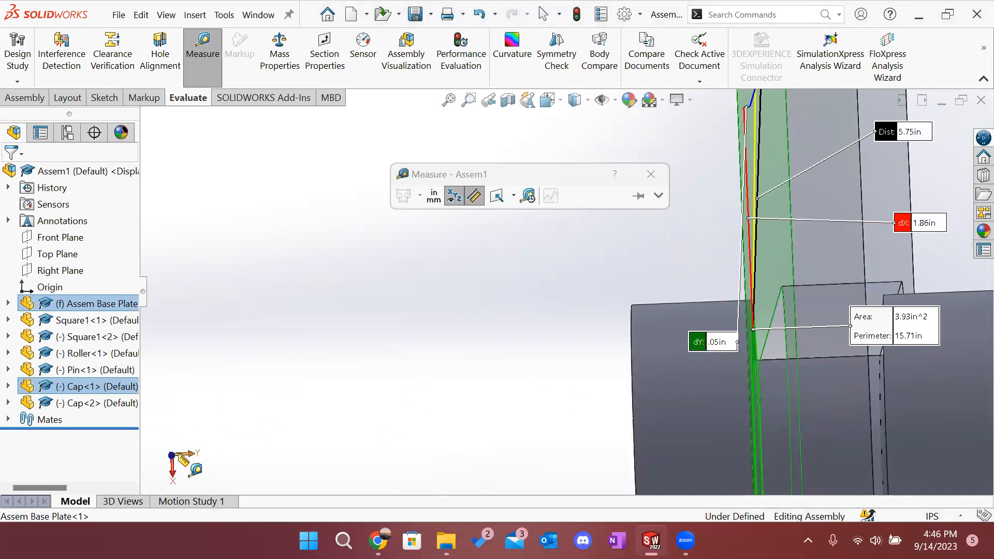
{"action": "middle_click_drag", "start_coordinate": [605, 390], "coordinate": [629, 362]}
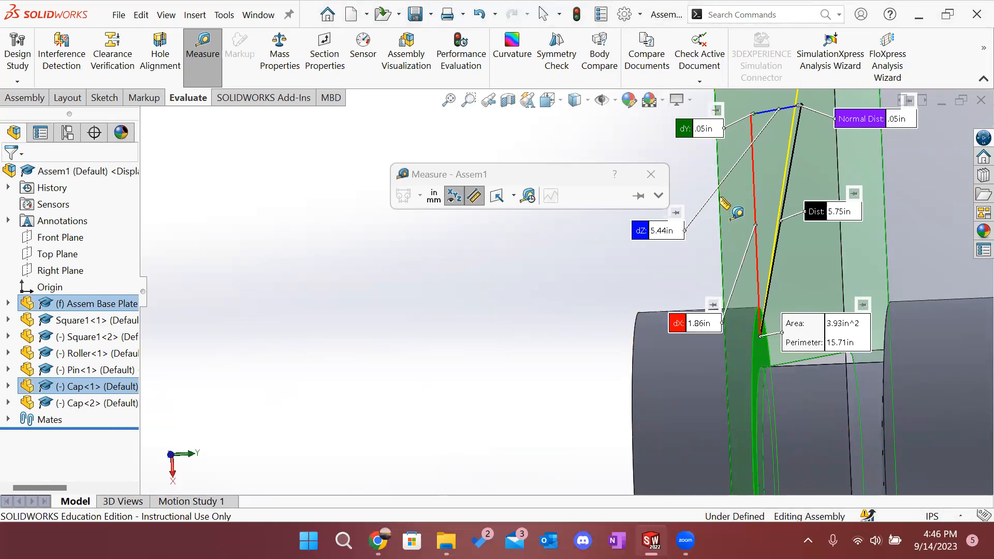
{"action": "middle_click_drag", "start_coordinate": [755, 329], "coordinate": [720, 350]}
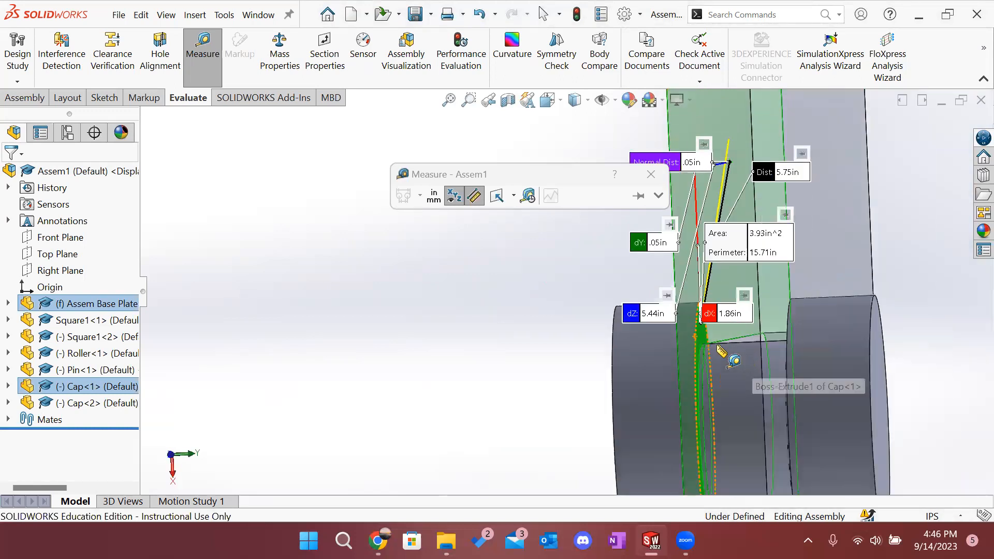
{"action": "middle_click_drag", "start_coordinate": [573, 377], "coordinate": [821, 297]}
{"action": "left_click", "coordinate": [652, 170]}
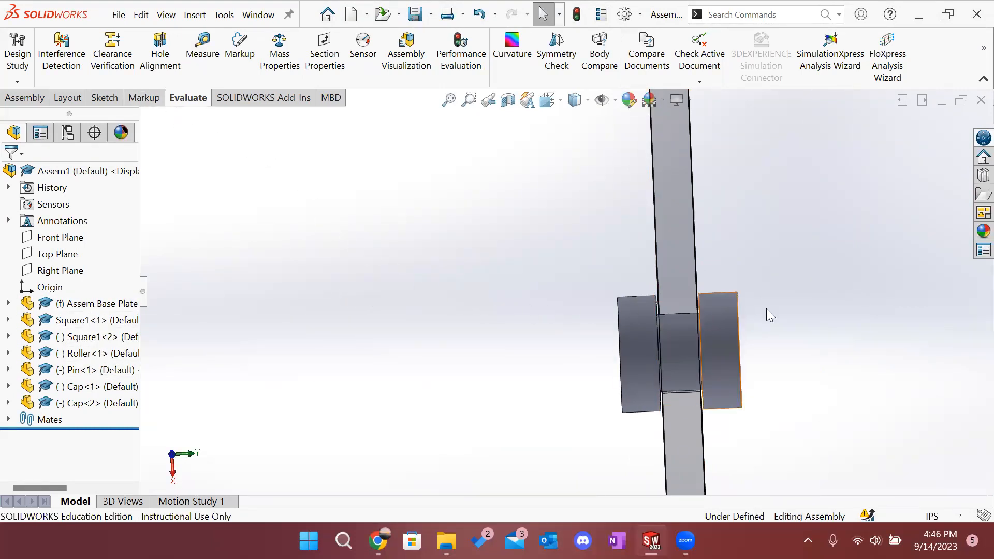
Step: Inspect how the Caps sit about the transparent base plate by highlighting the first Cap and the plate, and return to an overall view
{"action": "scroll", "coordinate": [823, 314], "scroll_direction": "down", "scroll_amount": 3}
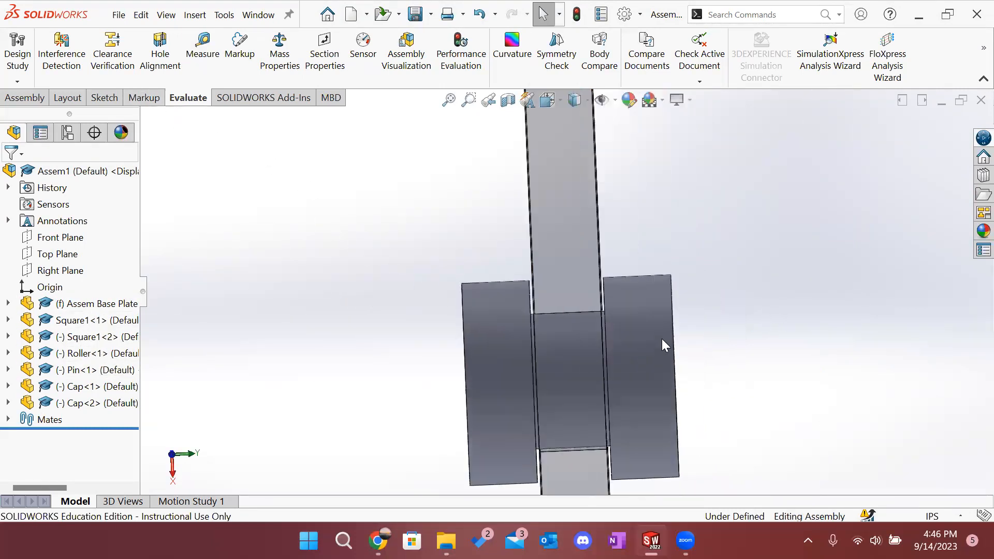
{"action": "left_click", "coordinate": [568, 357]}
{"action": "left_click", "coordinate": [798, 410]}
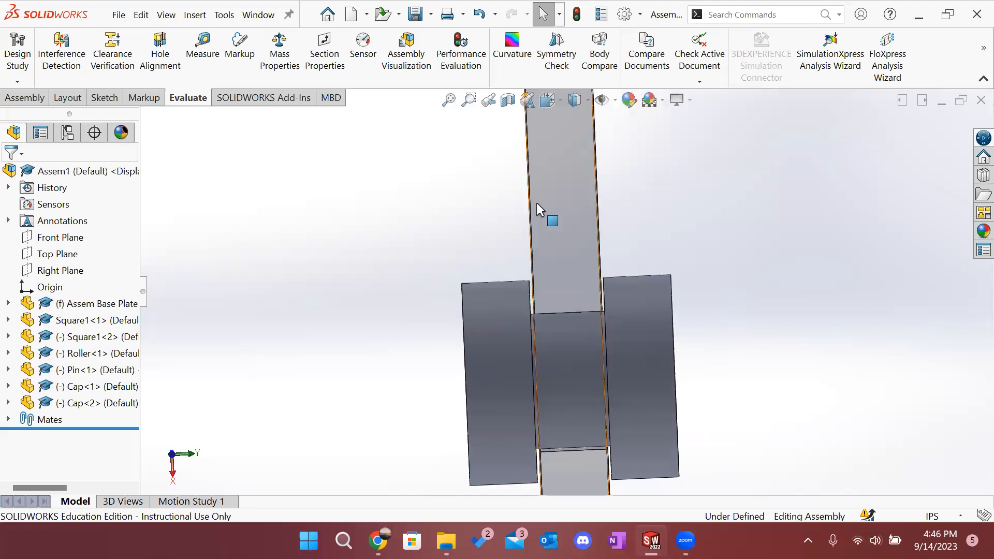
{"action": "left_click", "coordinate": [502, 331]}
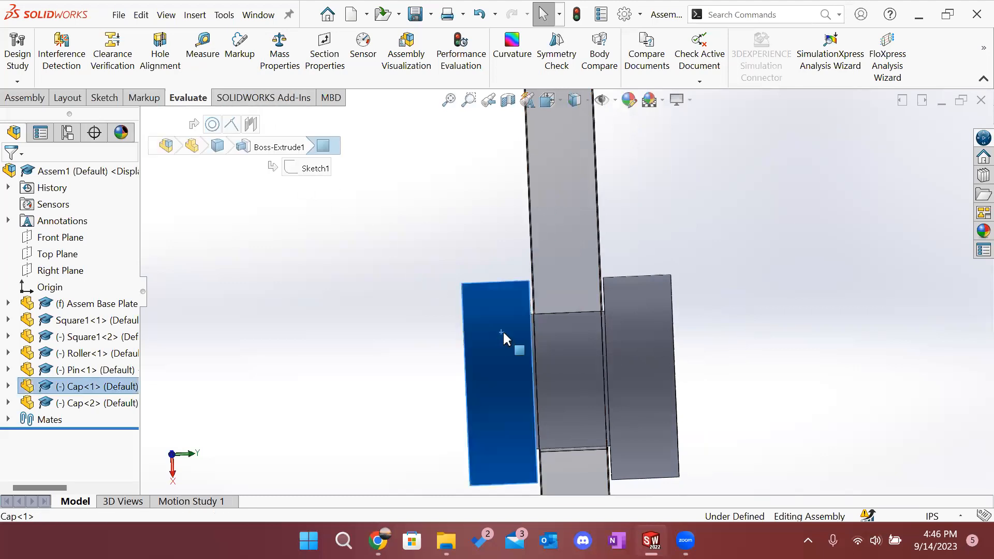
{"action": "left_click", "coordinate": [845, 338]}
{"action": "left_click", "coordinate": [540, 222]}
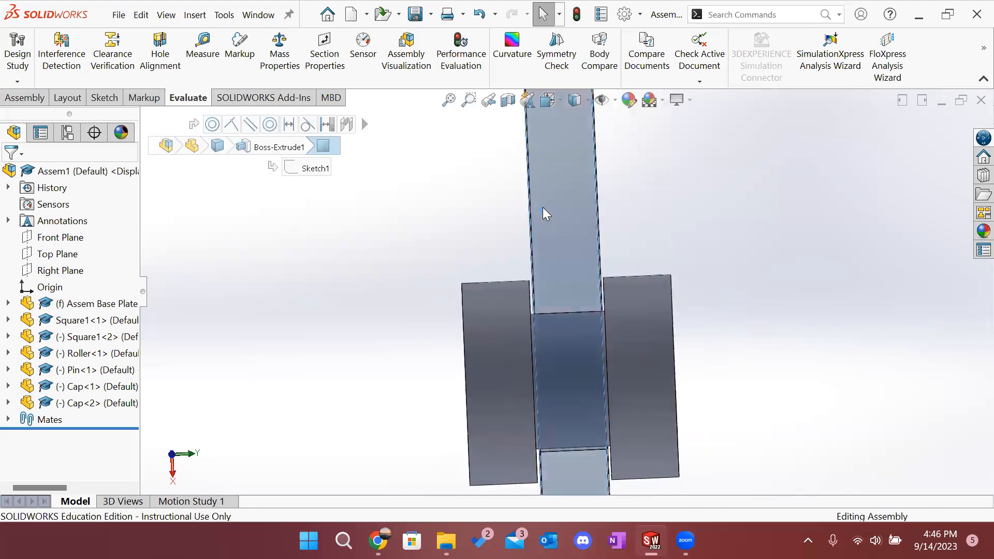
{"action": "left_click", "coordinate": [494, 237]}
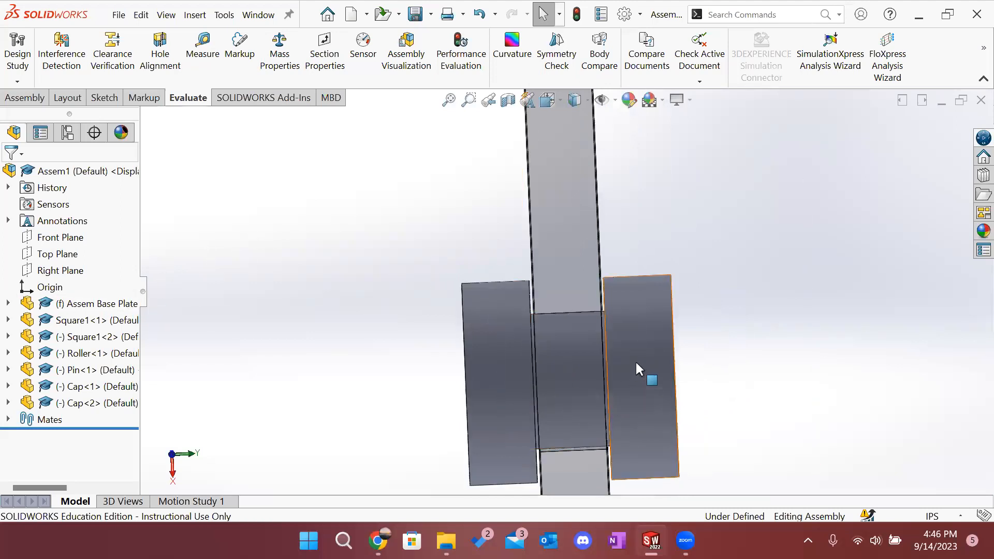
{"action": "scroll", "coordinate": [654, 331], "scroll_direction": "up", "scroll_amount": 8}
{"action": "middle_click_drag", "start_coordinate": [631, 250], "coordinate": [528, 298]}
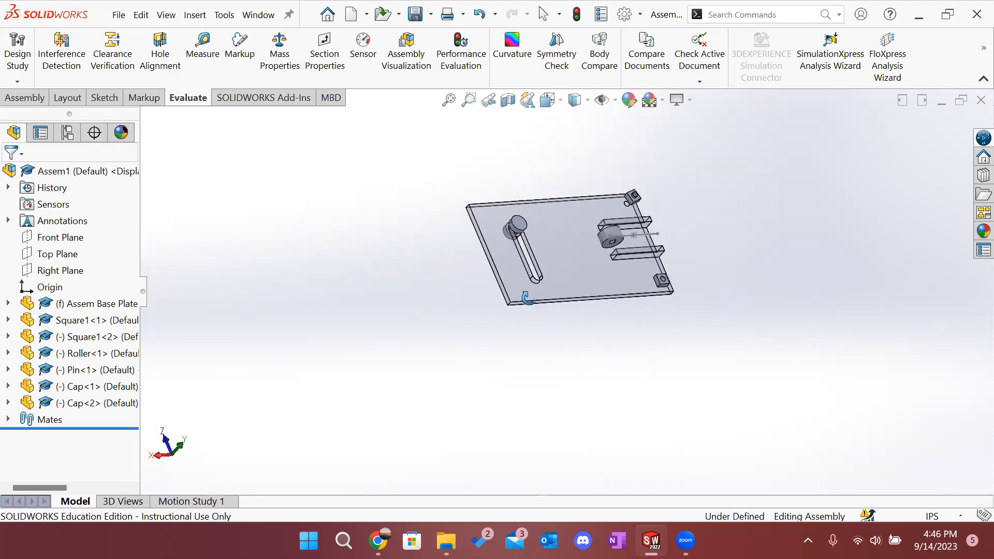
{"action": "left_click", "coordinate": [29, 98]}
{"action": "left_click", "coordinate": [119, 15]}
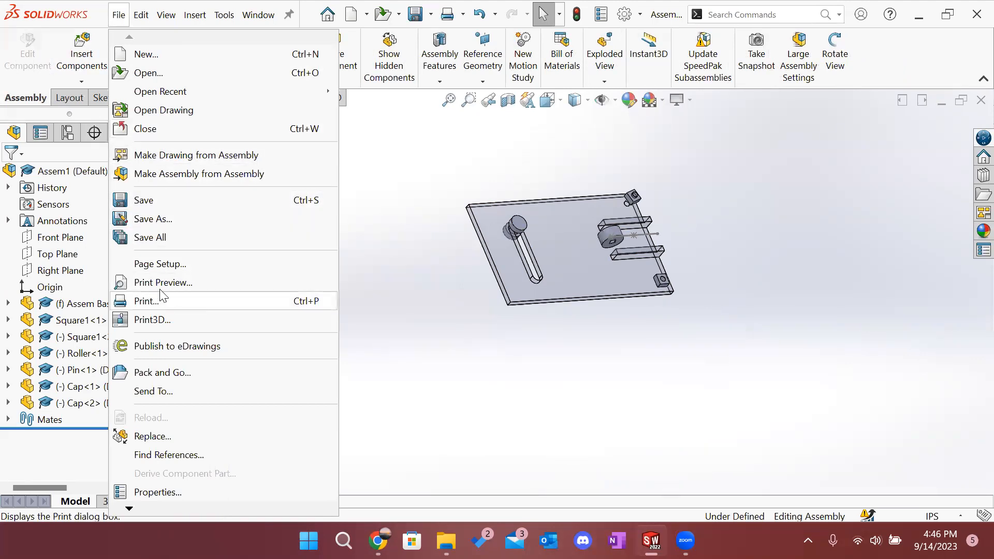
{"action": "left_click", "coordinate": [178, 373]}
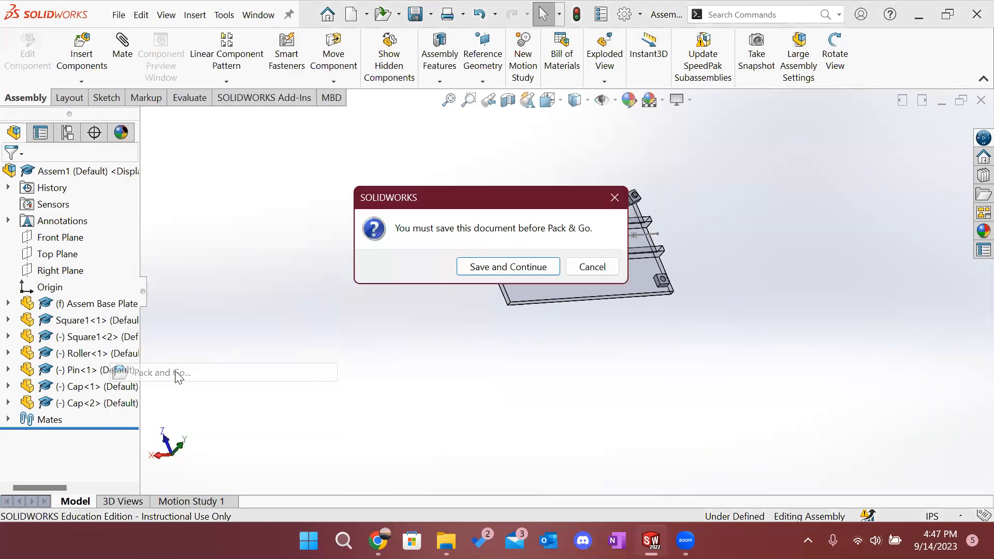
{"action": "left_click", "coordinate": [501, 265]}
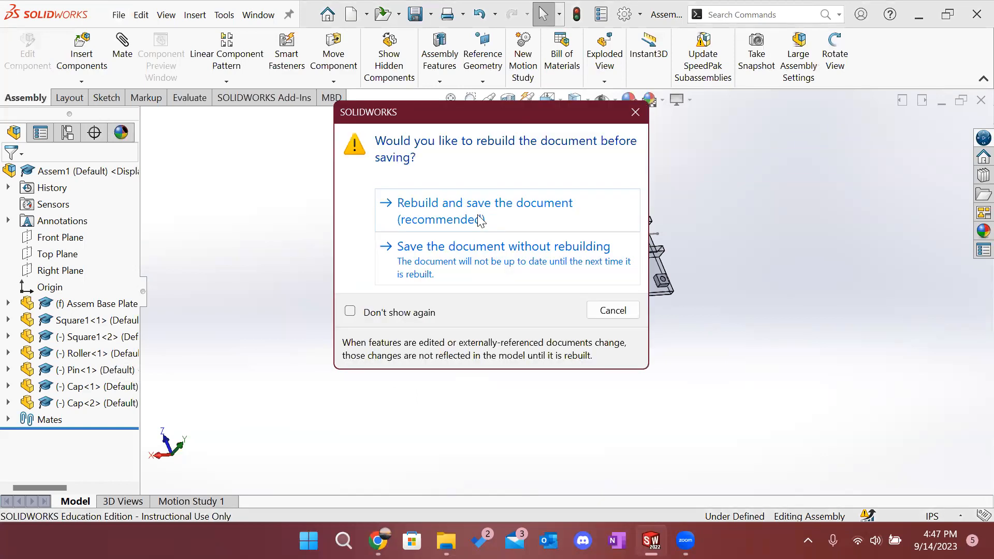
{"action": "left_click", "coordinate": [478, 215]}
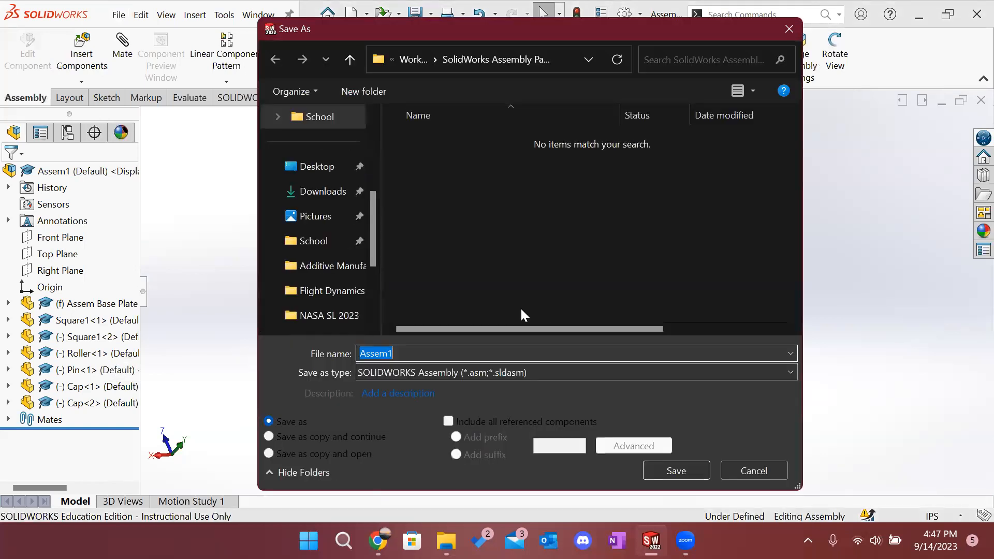
{"action": "left_click", "coordinate": [755, 470]}
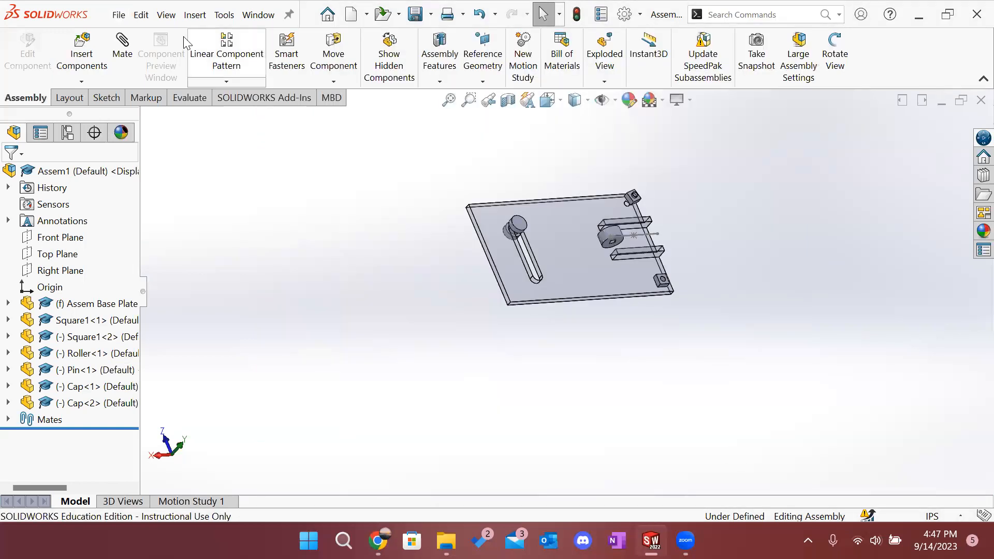
Step: Start Pack and Go, save the assembly as "new assembly" when required, and close the Pack and Go dialog
{"action": "left_click", "coordinate": [118, 16]}
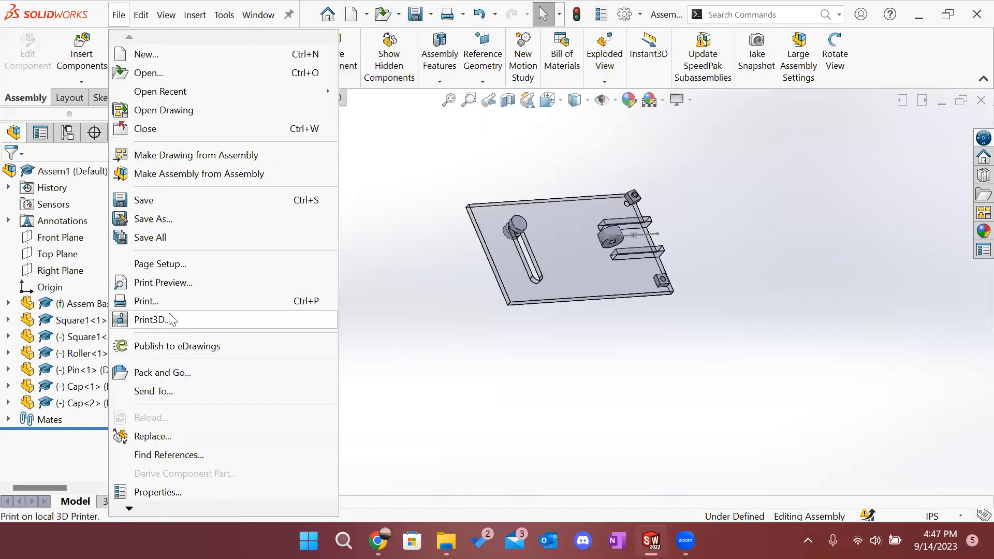
{"action": "left_click", "coordinate": [175, 373]}
{"action": "left_click", "coordinate": [532, 267]}
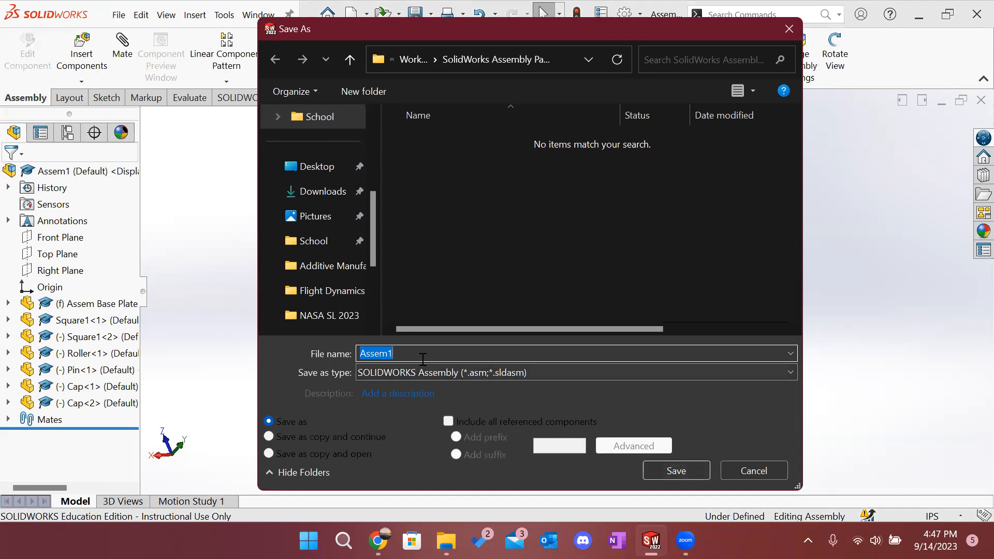
{"action": "type", "text": "new assembly"}
{"action": "key", "text": "Return"}
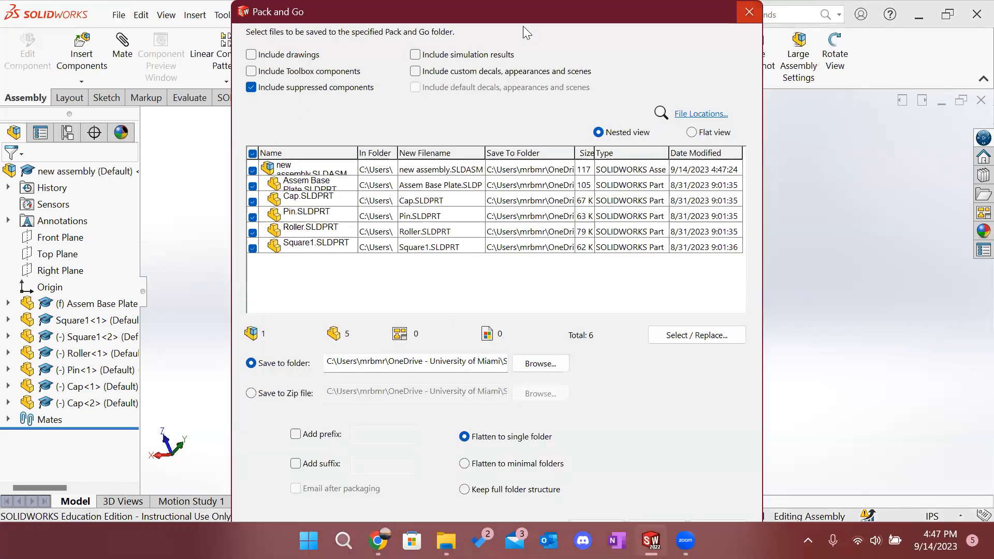
{"action": "left_click", "coordinate": [749, 12]}
Step: Reopen Pack and Go for the new assembly and choose saving to a folder instead of a Zip file
{"action": "left_click", "coordinate": [119, 14]}
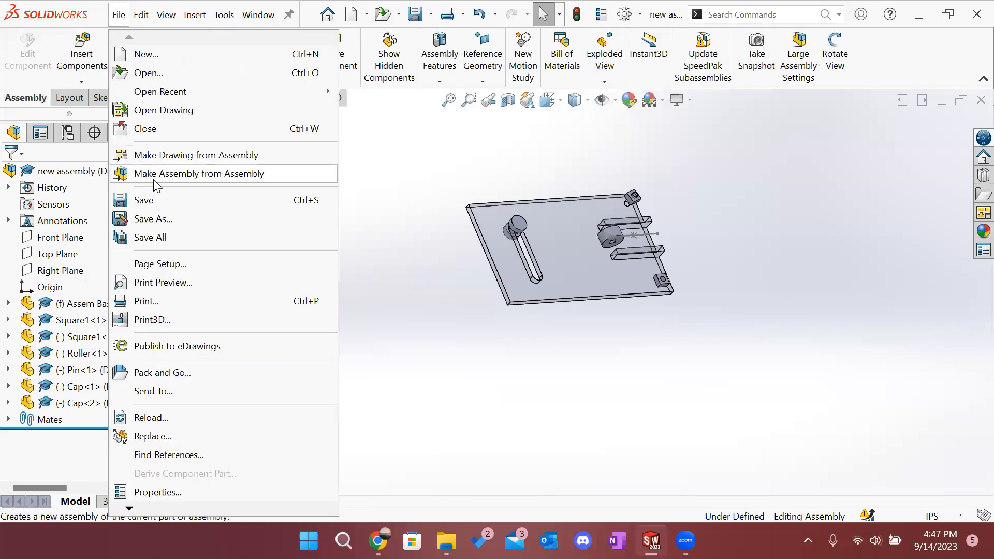
{"action": "left_click", "coordinate": [162, 372]}
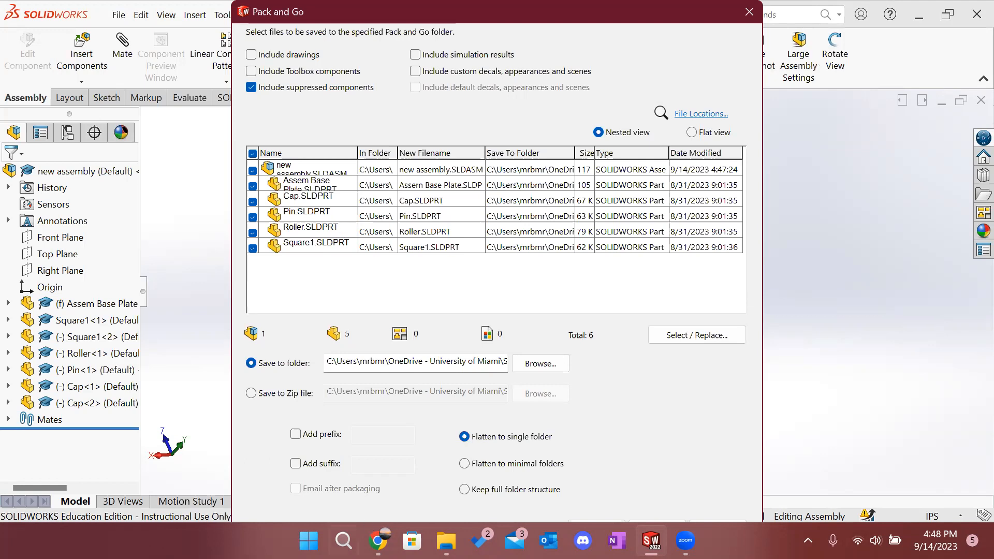
{"action": "left_click", "coordinate": [252, 393]}
{"action": "left_click", "coordinate": [262, 364]}
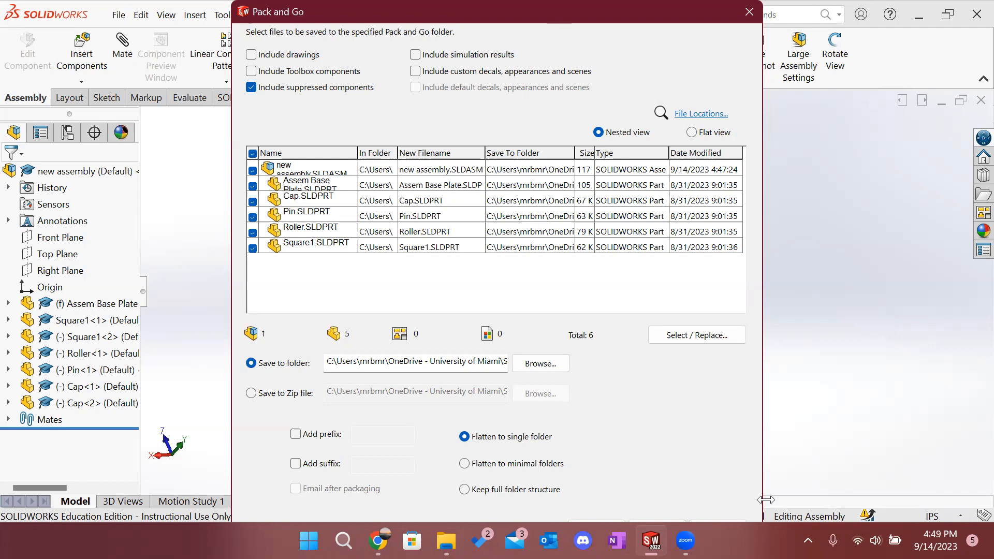
Step: Widen the Pack and Go dialog to reveal more of the save folder path, and reposition it on screen
{"action": "left_click_drag", "start_coordinate": [765, 499], "coordinate": [855, 499]}
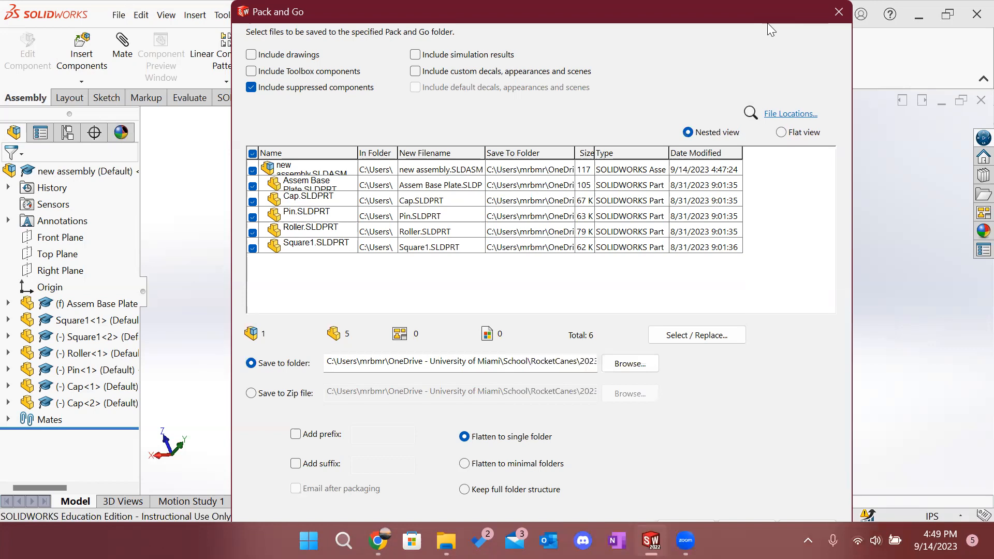
{"action": "left_click_drag", "start_coordinate": [767, 7], "coordinate": [611, 12]}
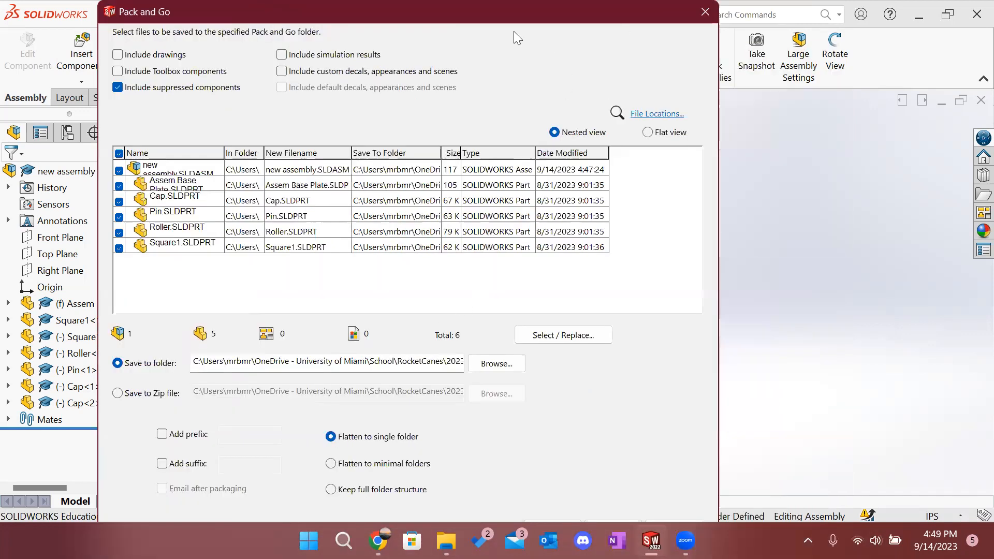
{"action": "left_click_drag", "start_coordinate": [230, 21], "coordinate": [207, 22]}
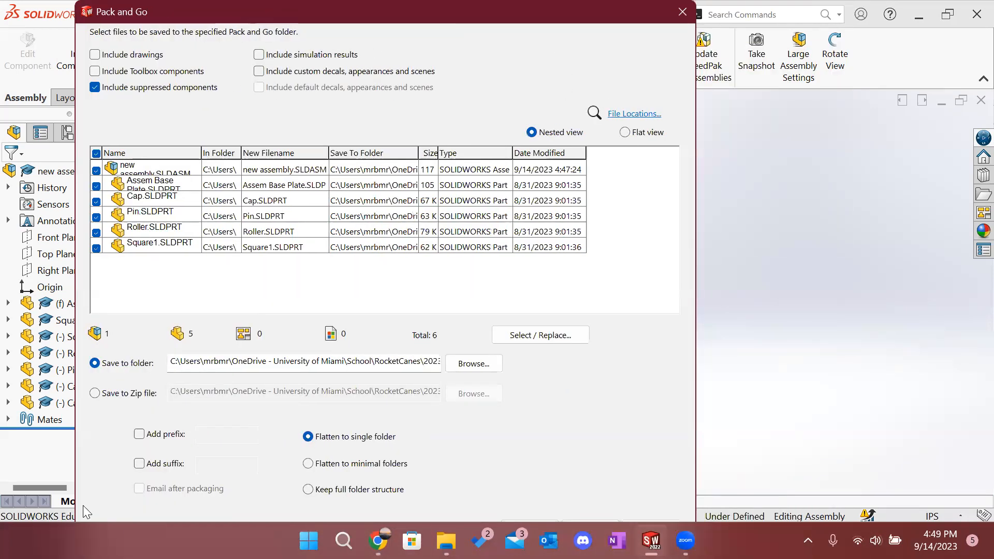
Step: Widen the Pack and Go dialog to read the full save folder path, and restore it to a narrower size
{"action": "left_click_drag", "start_coordinate": [75, 517], "coordinate": [36, 516]}
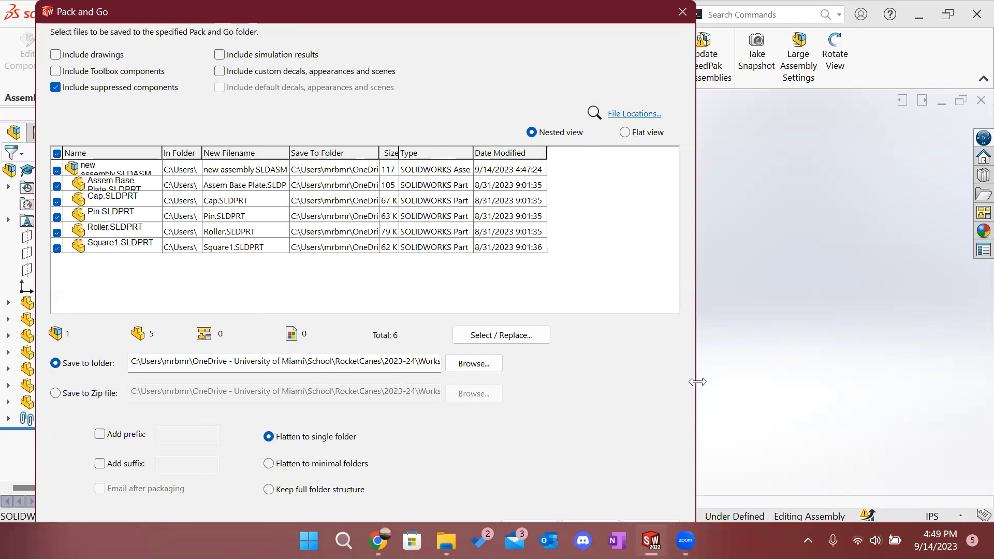
{"action": "left_click_drag", "start_coordinate": [698, 381], "coordinate": [836, 382]}
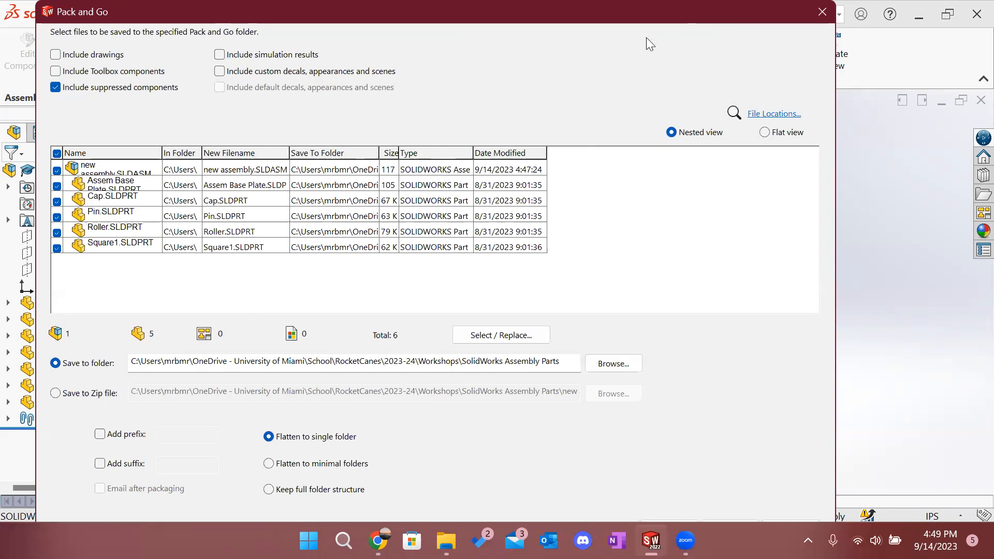
{"action": "left_click_drag", "start_coordinate": [700, 22], "coordinate": [727, 77]}
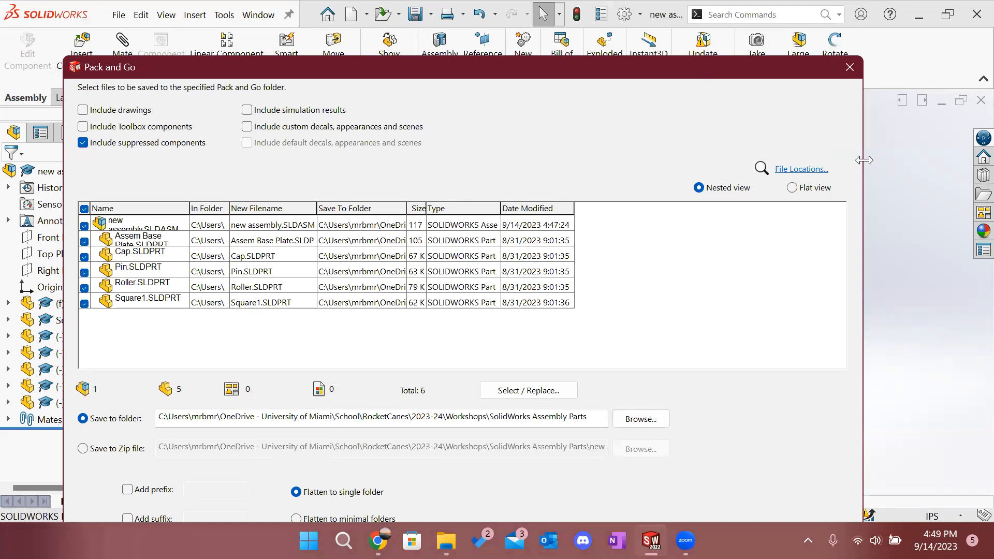
{"action": "left_click_drag", "start_coordinate": [863, 161], "coordinate": [595, 160]}
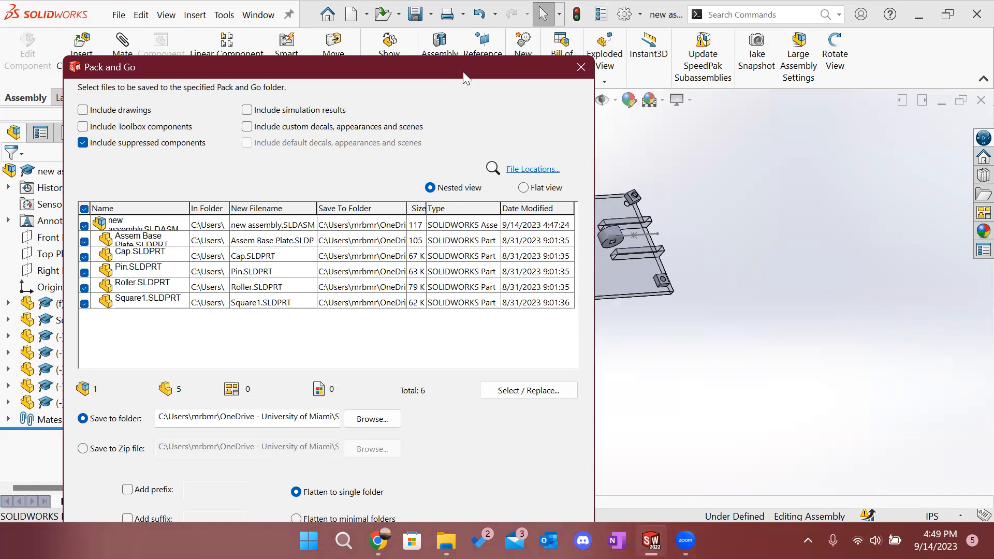
{"action": "left_click_drag", "start_coordinate": [463, 71], "coordinate": [583, 16]}
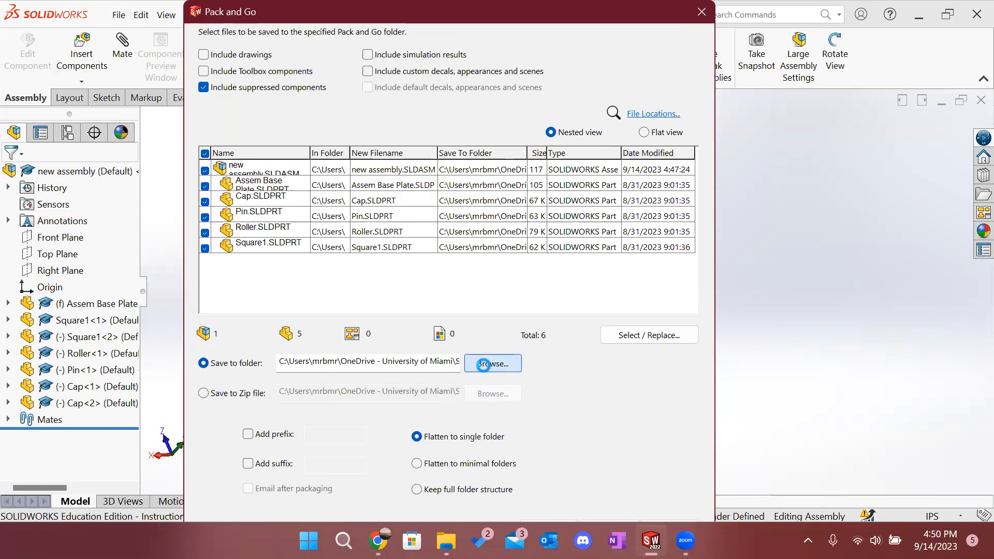
Step: Open and cancel the save folder selection, switch the package output to a Zip file, and close Pack and Go without saving
{"action": "left_click", "coordinate": [484, 364]}
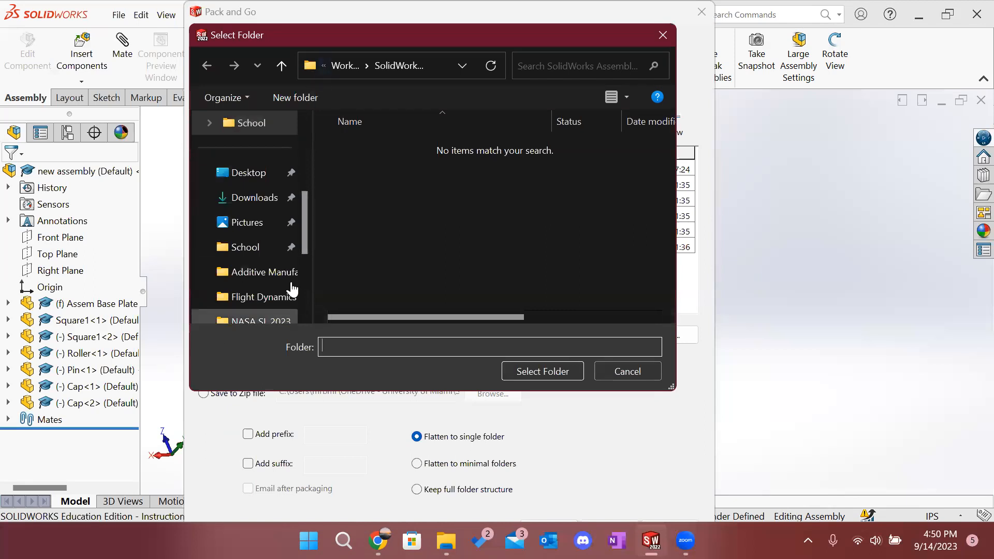
{"action": "left_click", "coordinate": [632, 373]}
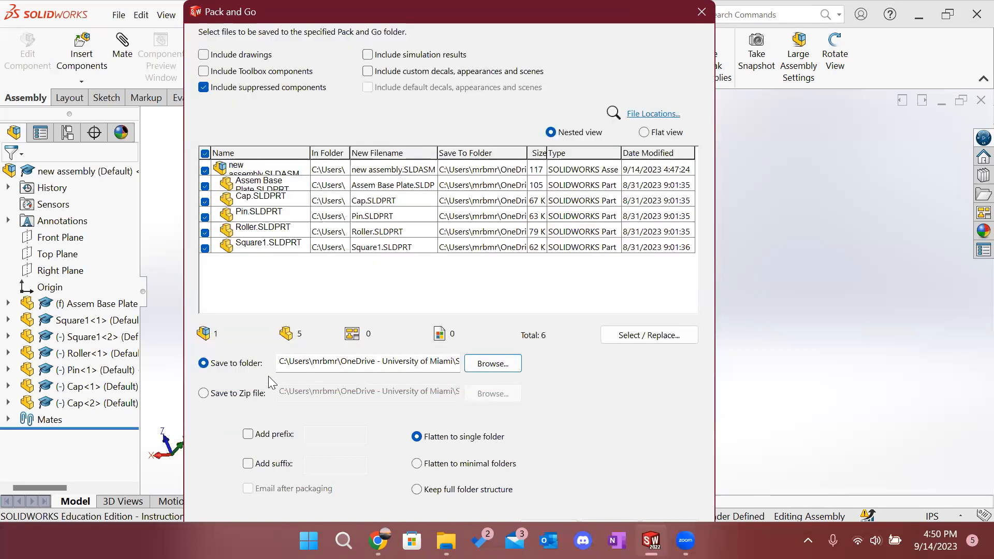
{"action": "left_click", "coordinate": [204, 392]}
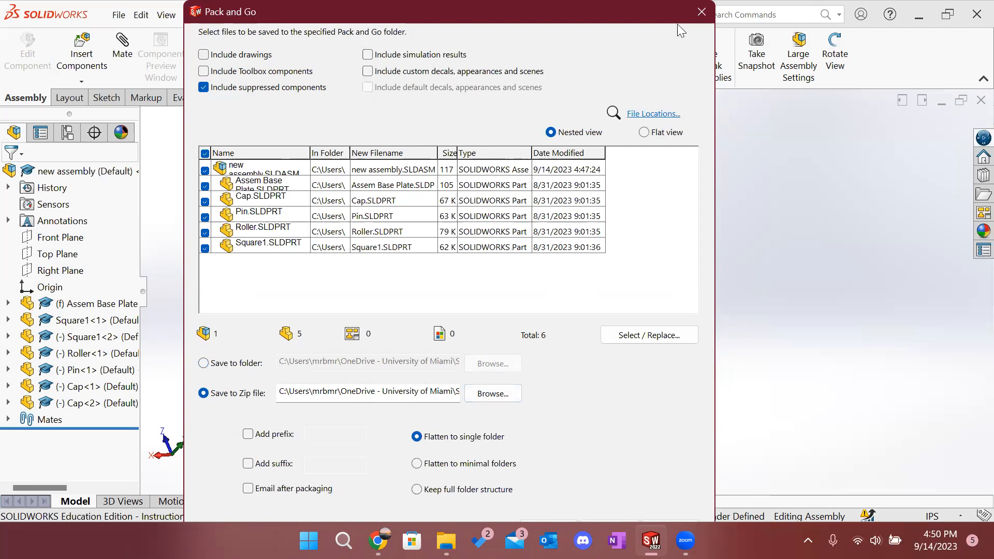
{"action": "left_click", "coordinate": [693, 18]}
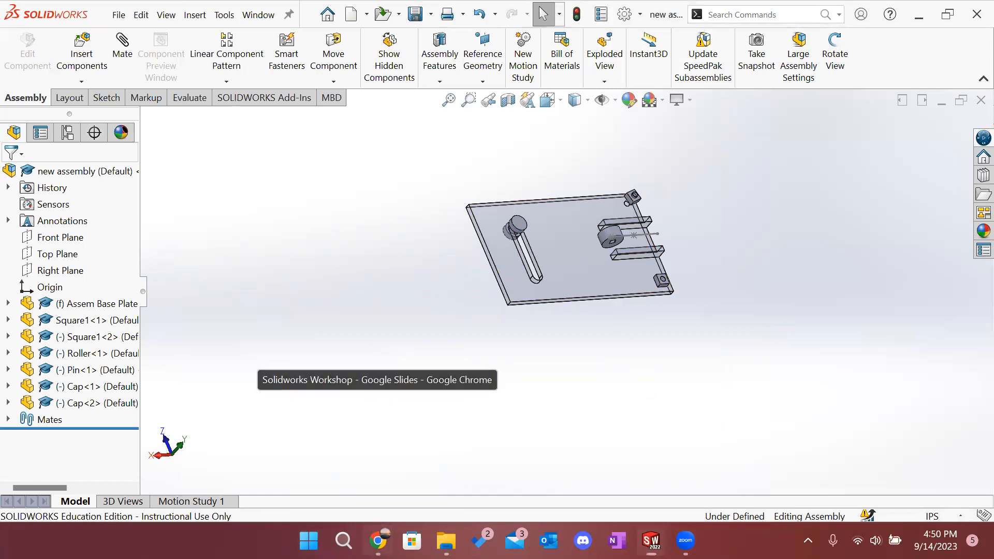
Step: Switch to the Solidworks Workshop presentation in Chrome and go to slide 14, "Make a 2D Drawing from a 3D Part"
{"action": "left_click", "coordinate": [378, 538]}
{"action": "left_click", "coordinate": [100, 350]}
{"action": "left_click", "coordinate": [106, 414]}
{"action": "left_click", "coordinate": [111, 342]}
{"action": "left_click", "coordinate": [102, 421]}
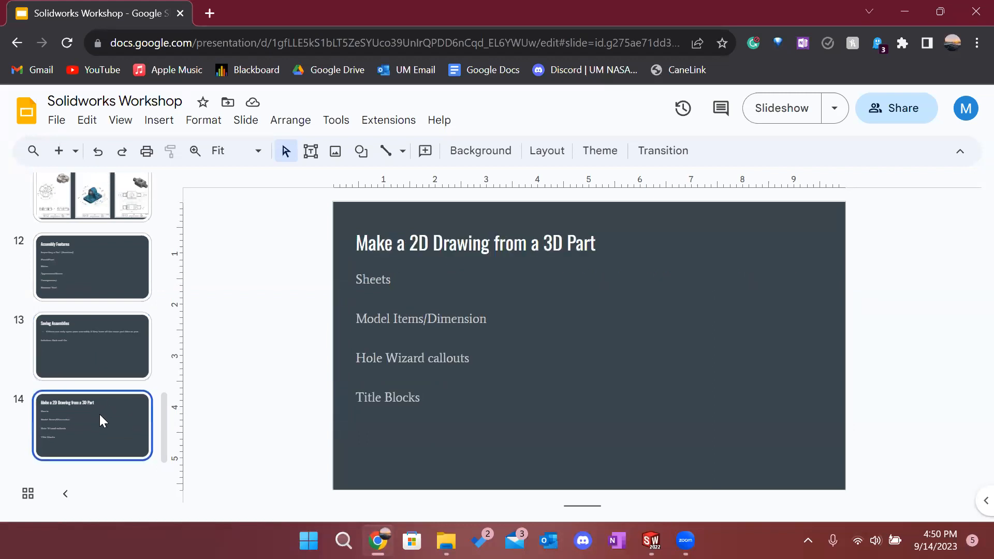